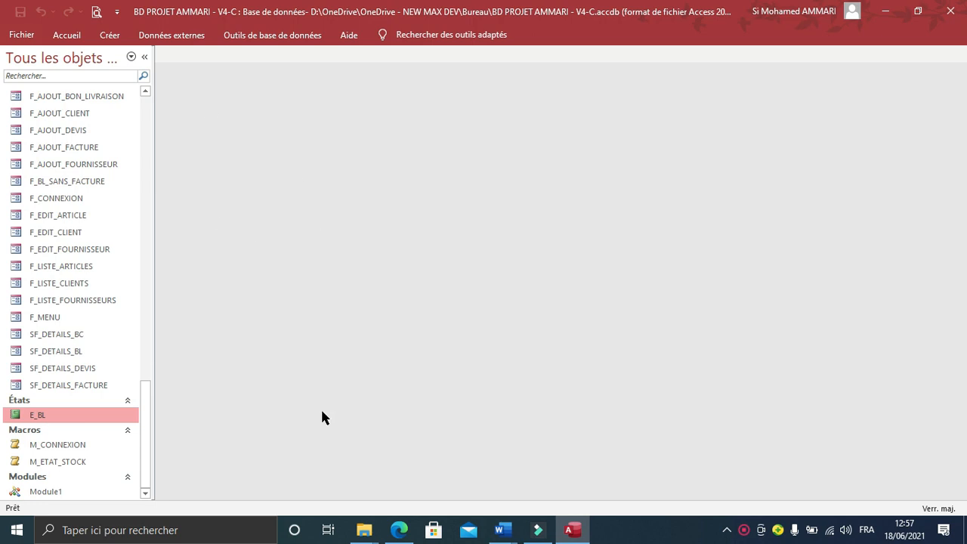
Step: Log in through the F_CONNEXION form with the account password and show the supplier list in the general menu
left_click(55, 317)
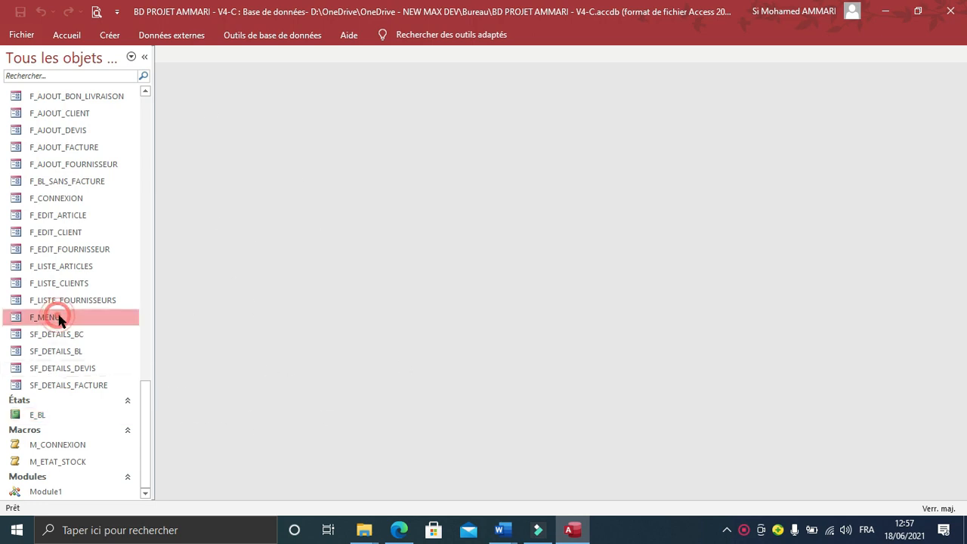
double_click(80, 199)
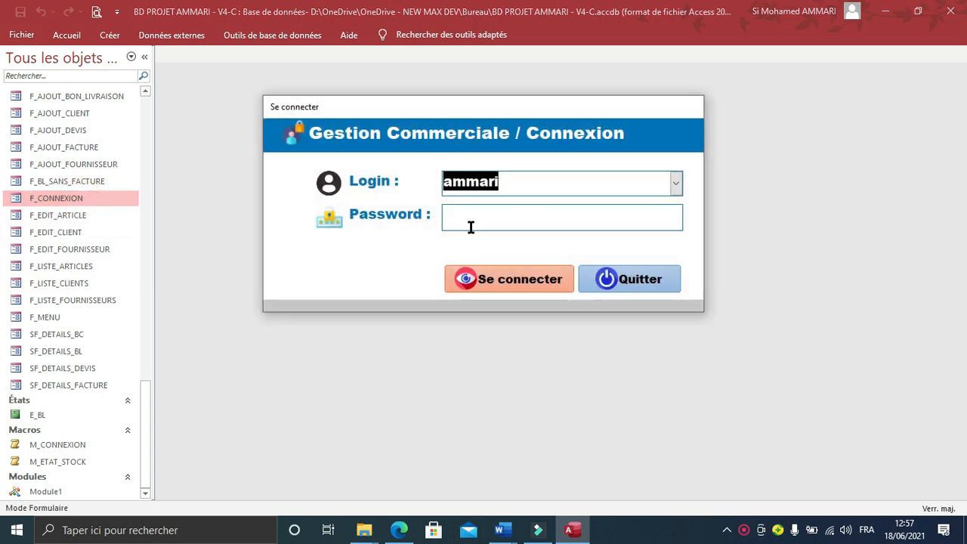
left_click(471, 226)
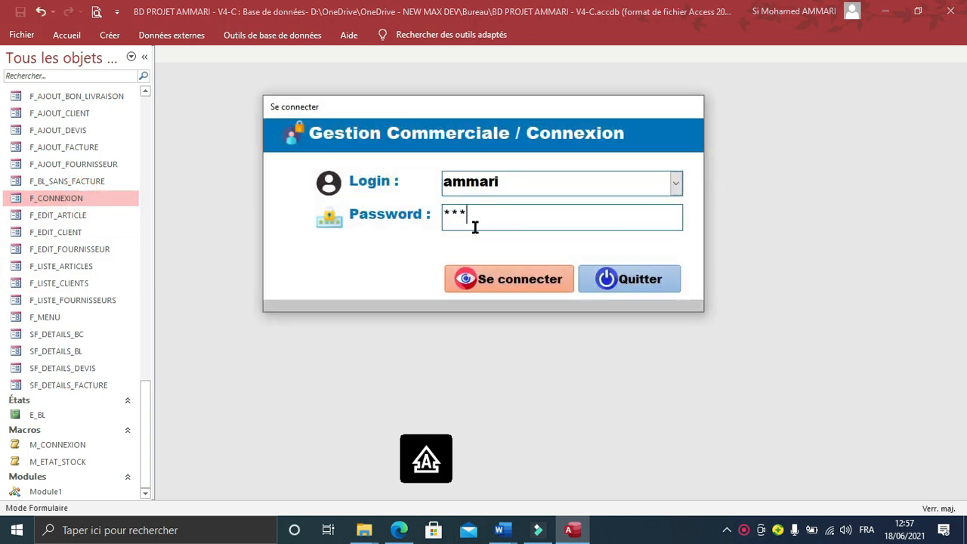
left_click(503, 279)
left_click(458, 107)
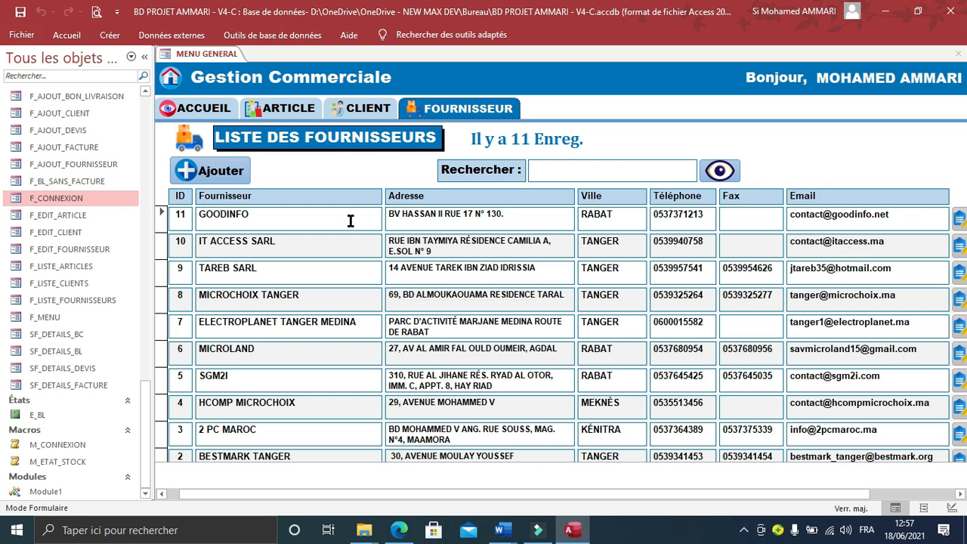
Step: Create a query in design view from the T_CLIENT and T_BON_LIVRAISON tables, enlarging both field lists to show all their fields
left_click(110, 35)
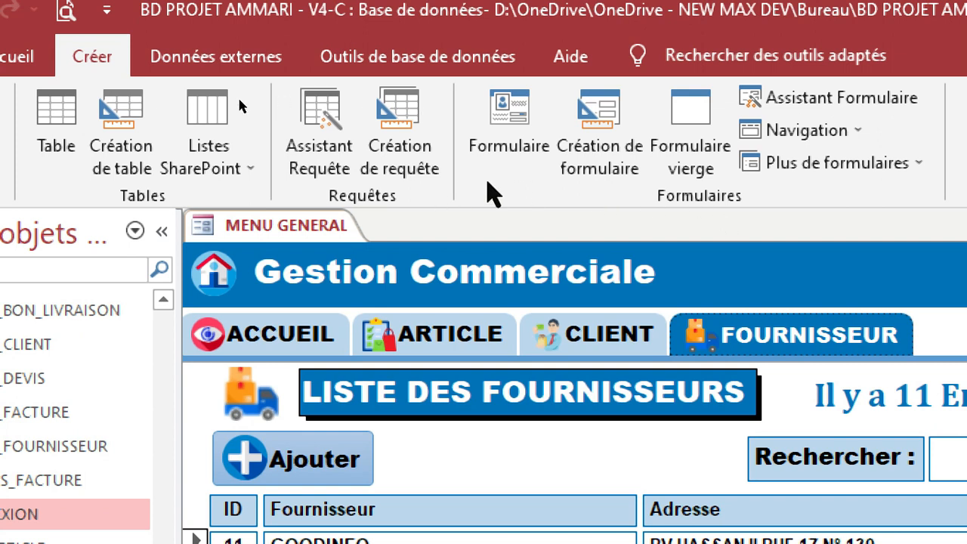
left_click(400, 147)
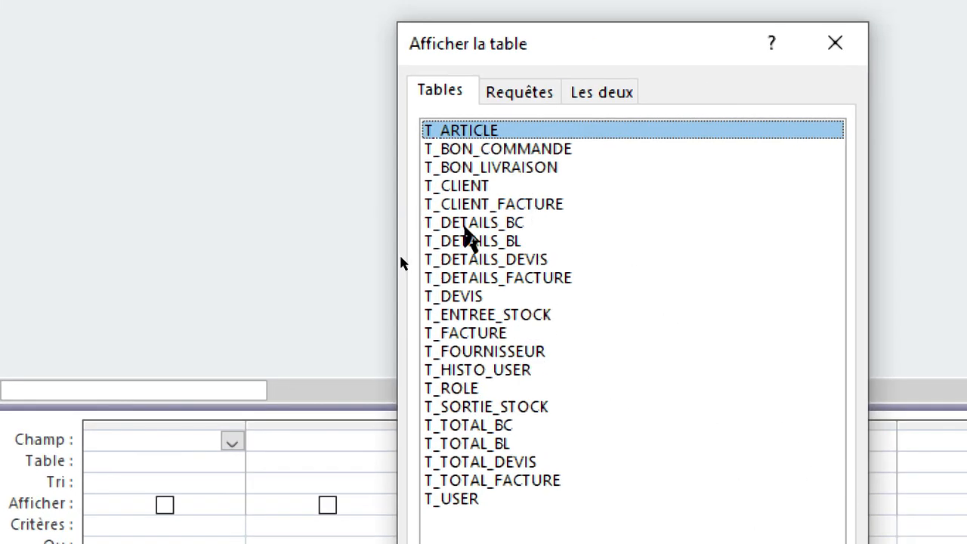
left_click(480, 188)
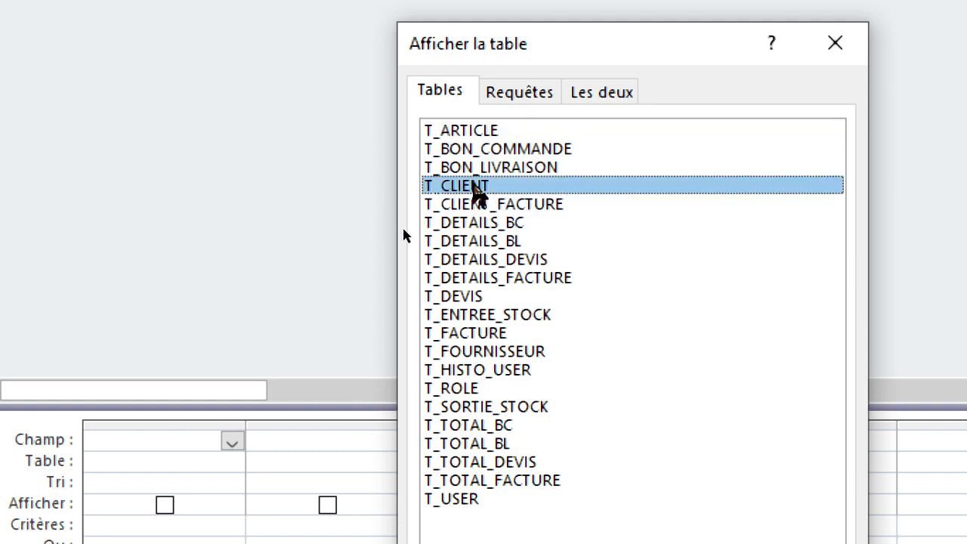
double_click(474, 188)
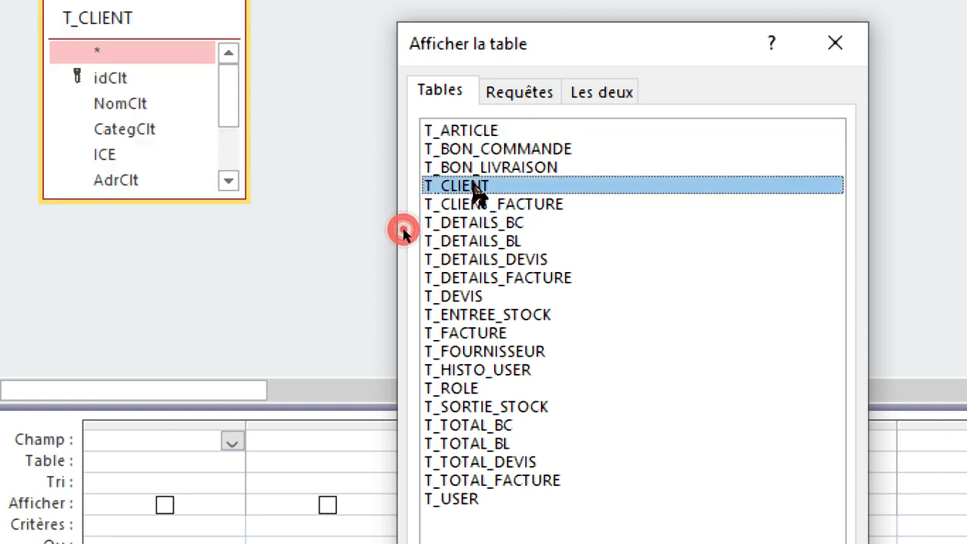
double_click(512, 168)
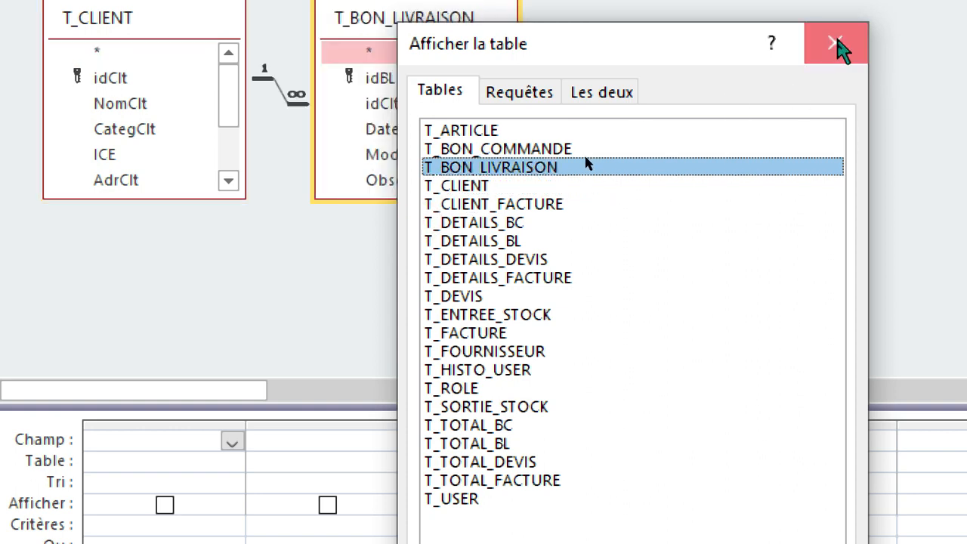
left_click(837, 43)
left_click_drag(147, 256, 125, 378)
left_click_drag(462, 257, 451, 370)
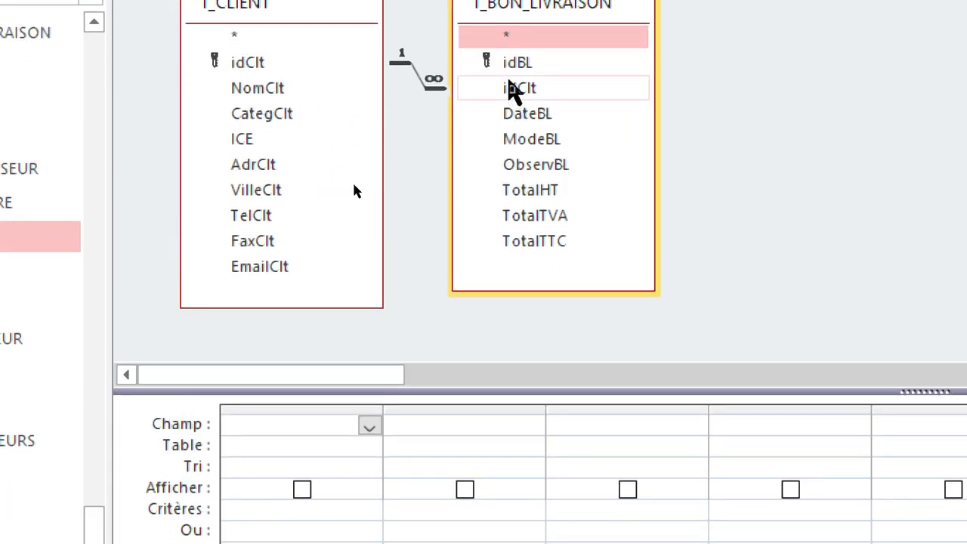
Step: Add the T_BON_LIVRAISON fields to the query grid in the order idBL, DateBL, idClt, ModeBL
left_click_drag(520, 65, 352, 431)
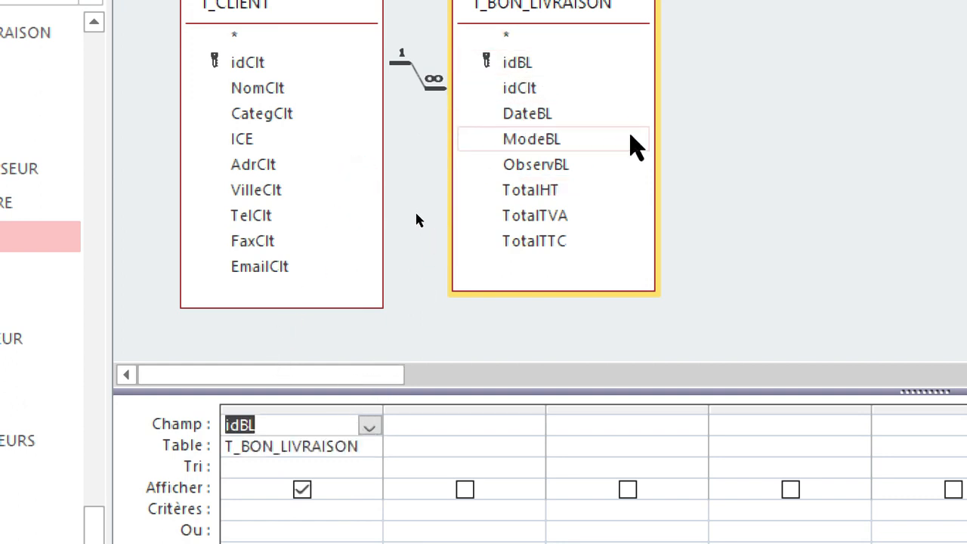
left_click_drag(532, 89, 432, 425)
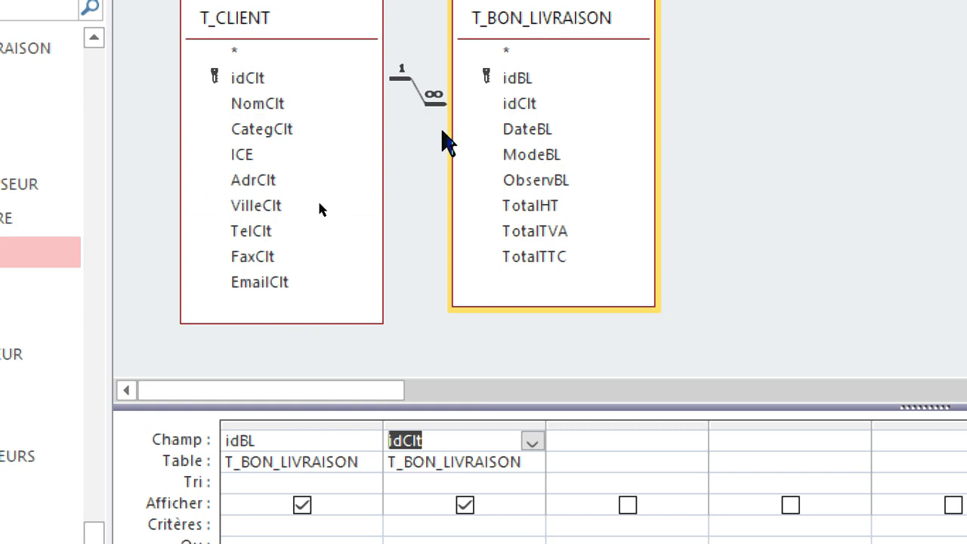
left_click_drag(521, 136, 438, 460)
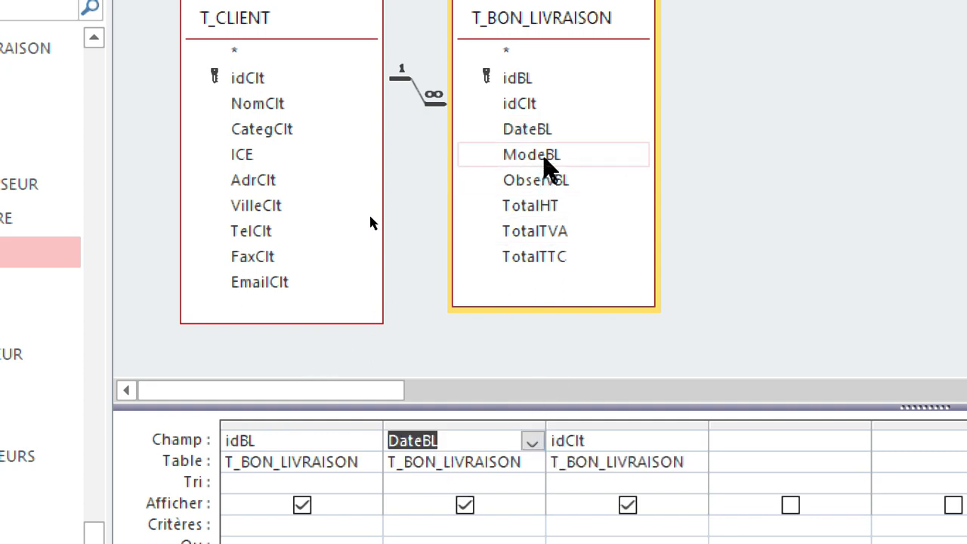
left_click_drag(549, 157, 836, 521)
left_click_drag(516, 415, 966, 473)
left_click_drag(695, 431, 506, 367)
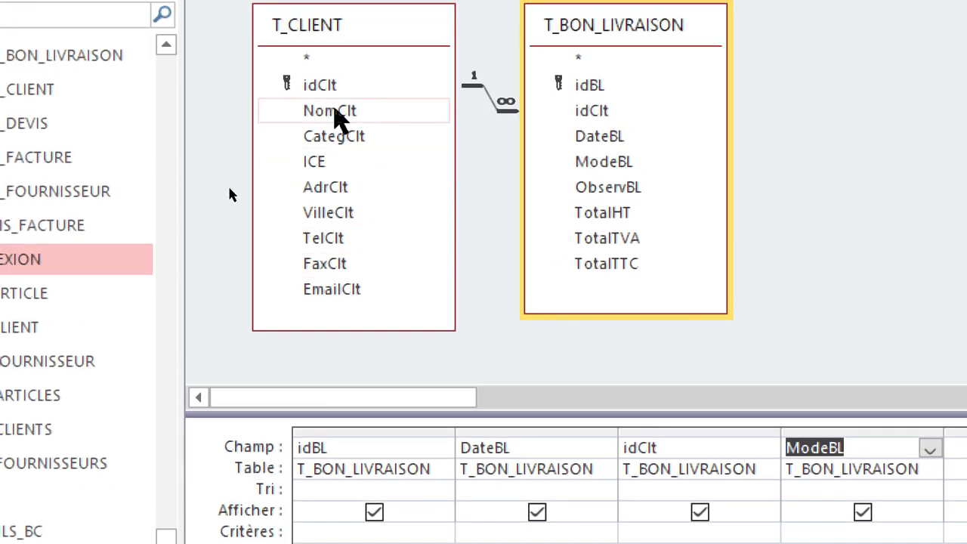
Step: Insert NomClt from T_CLIENT before ModeBL and append TotalHT, TotalTVA and TotalTTC from T_BON_LIVRAISON after ModeBL
left_click_drag(332, 112, 670, 529)
left_click_drag(903, 532, 657, 362)
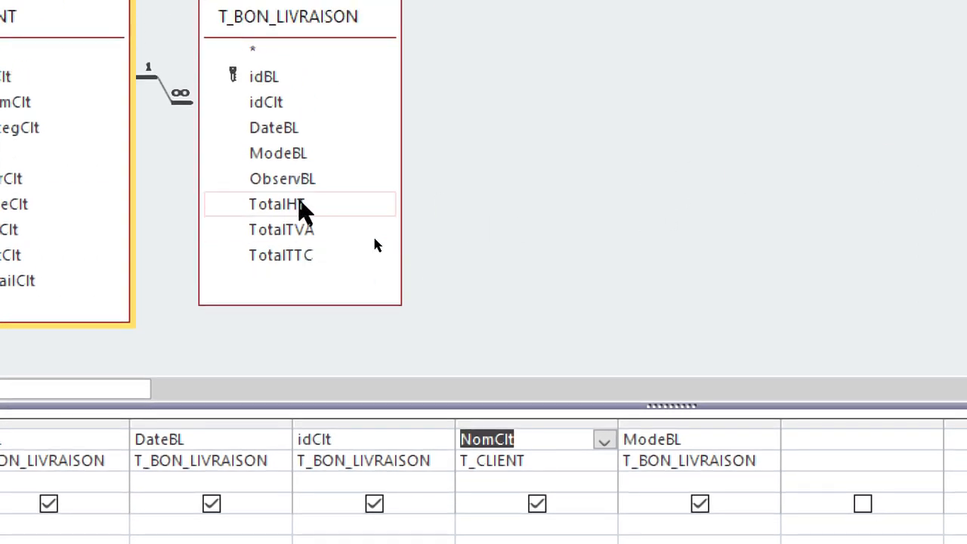
left_click_drag(291, 205, 815, 454)
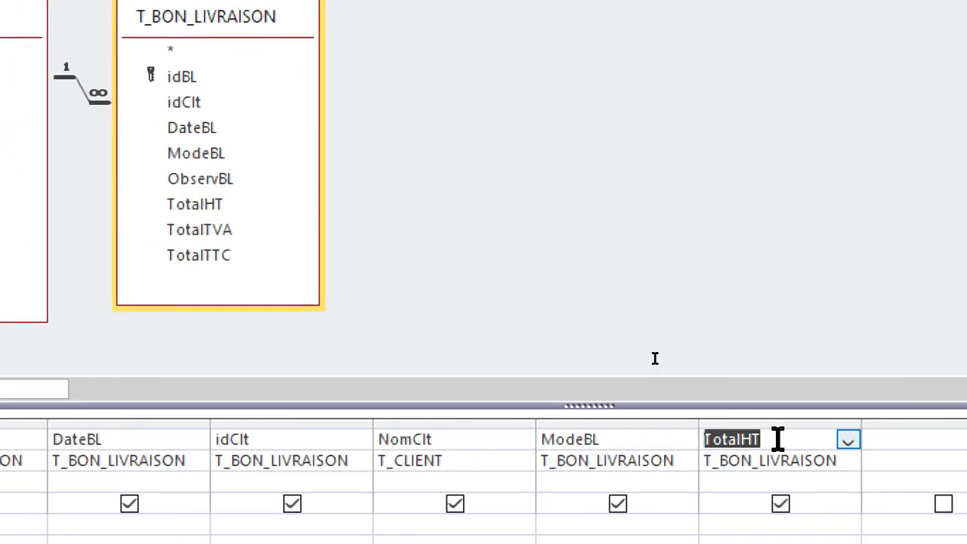
left_click_drag(179, 229, 790, 428)
left_click_drag(114, 264, 703, 377)
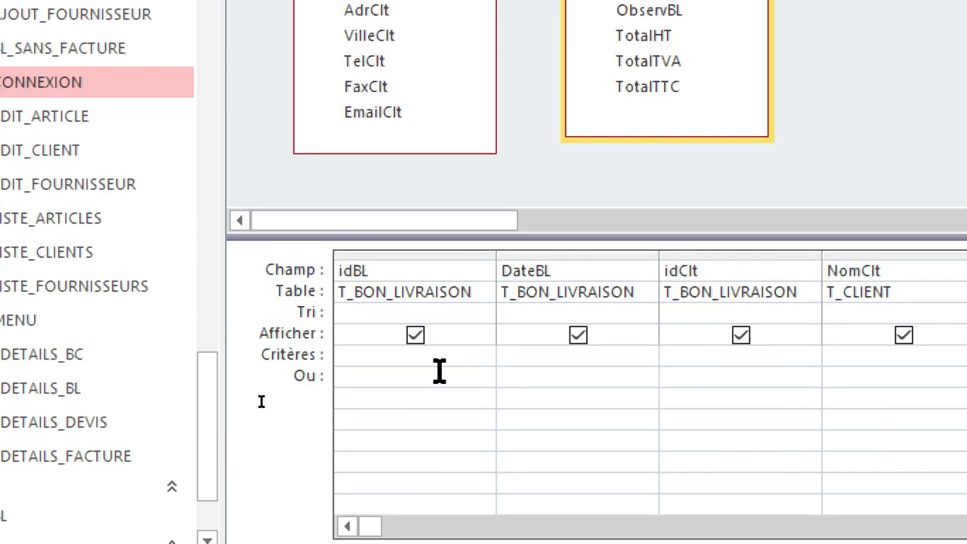
Step: Sort the query by idBL in descending order (Décroissant) and run it
left_click(363, 313)
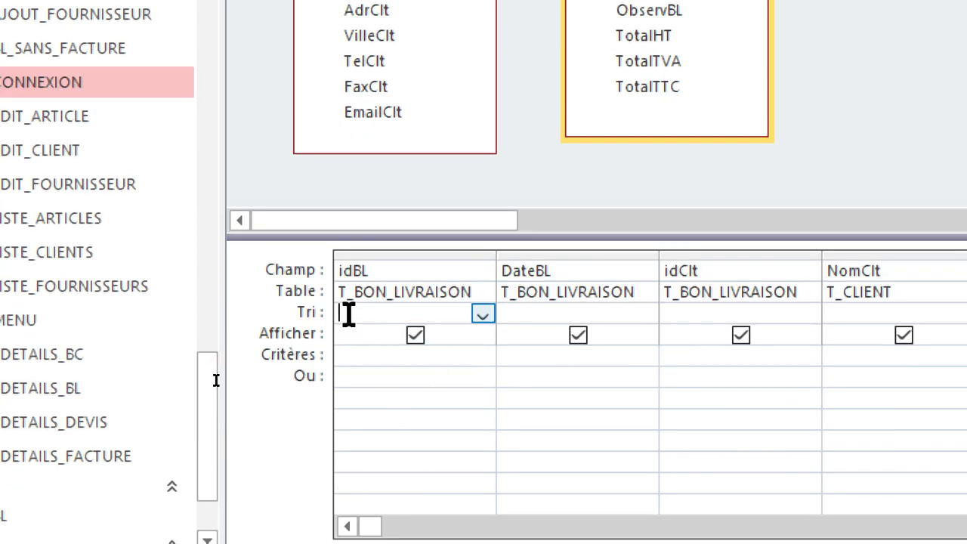
left_click(483, 315)
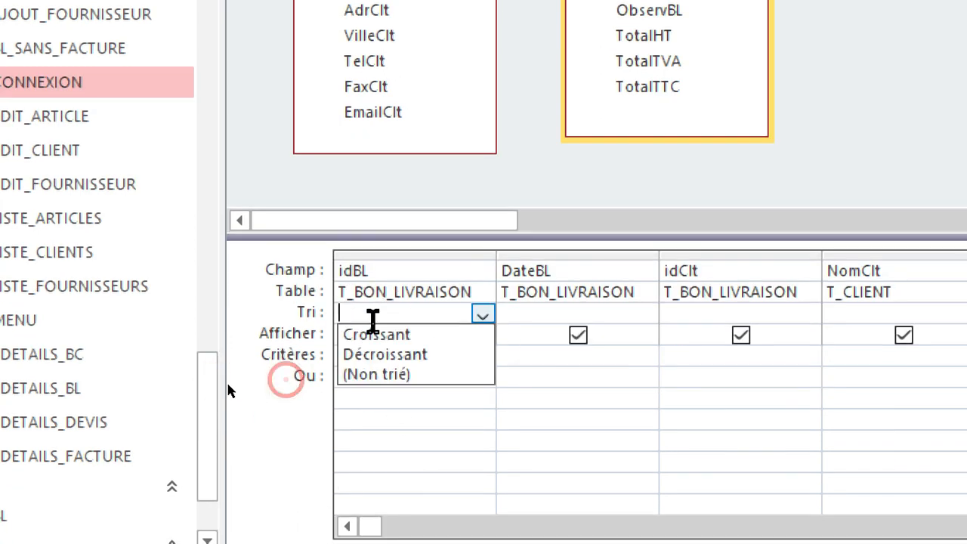
left_click(376, 355)
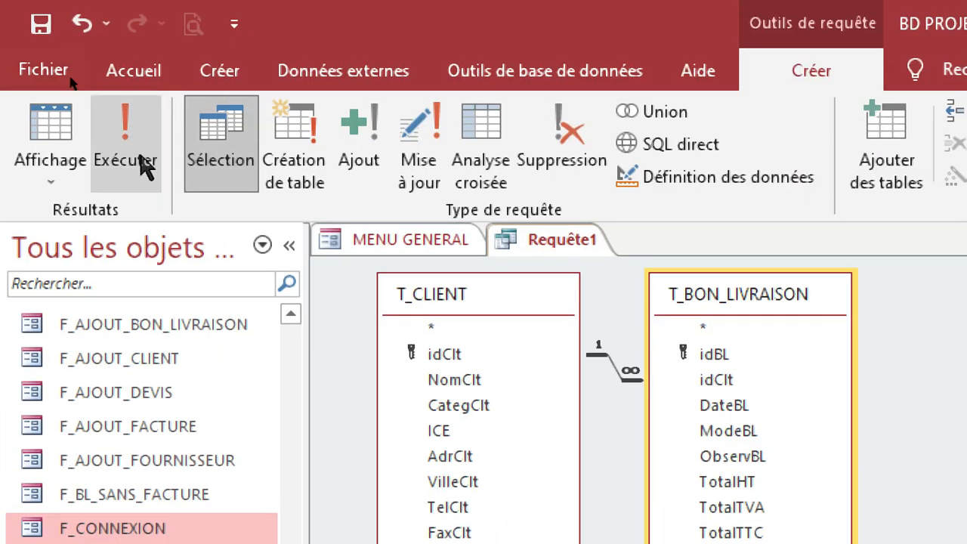
left_click(138, 155)
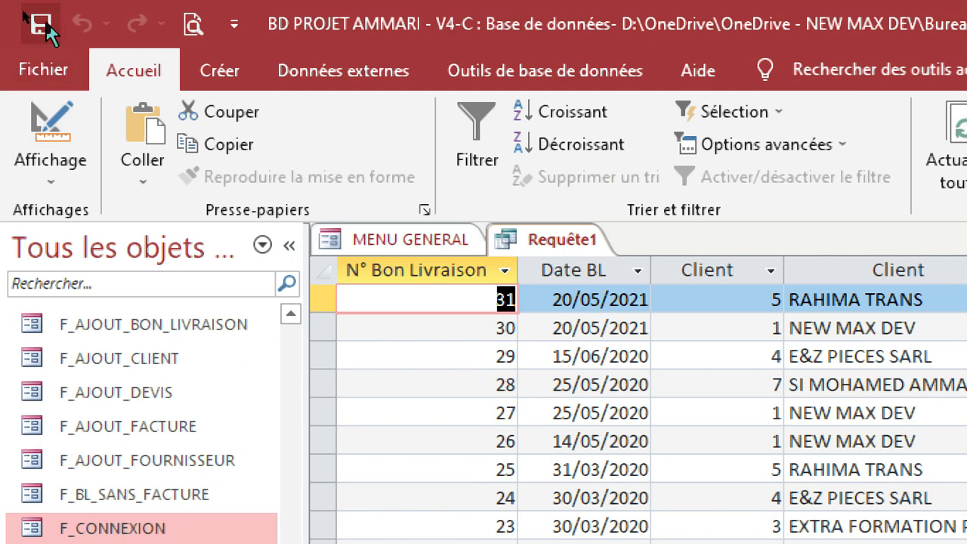
Step: Save the query as R_LISTE_BL and close it
left_click(46, 25)
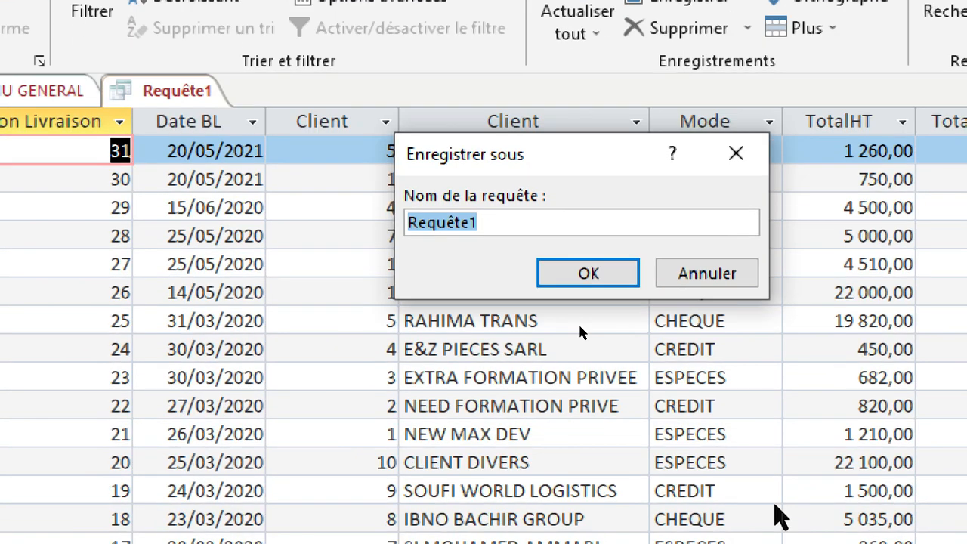
type("r")
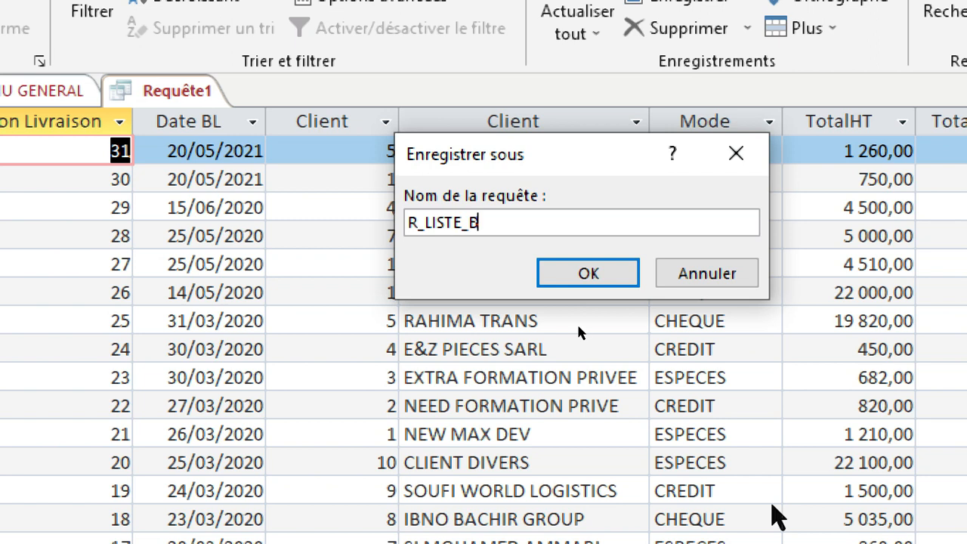
left_click(619, 269)
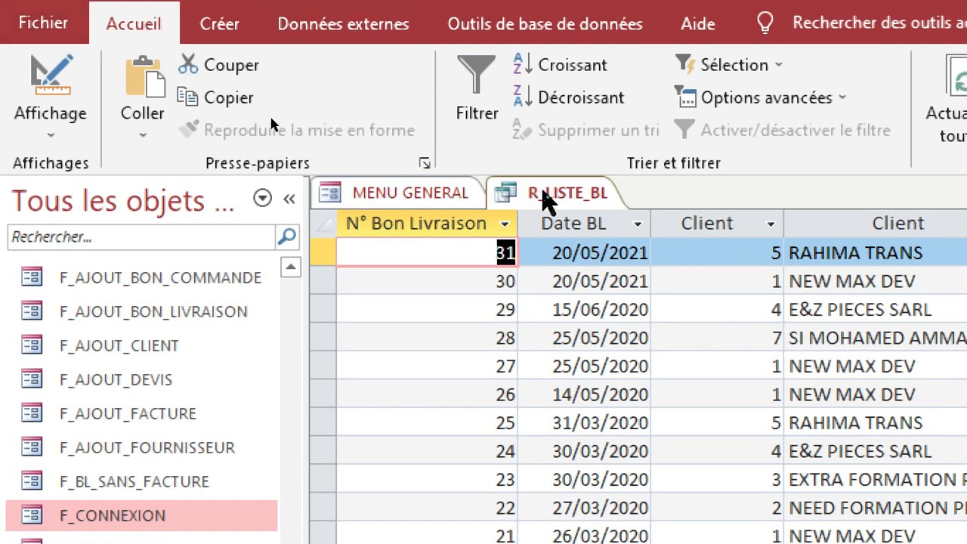
right_click(546, 123)
left_click(616, 246)
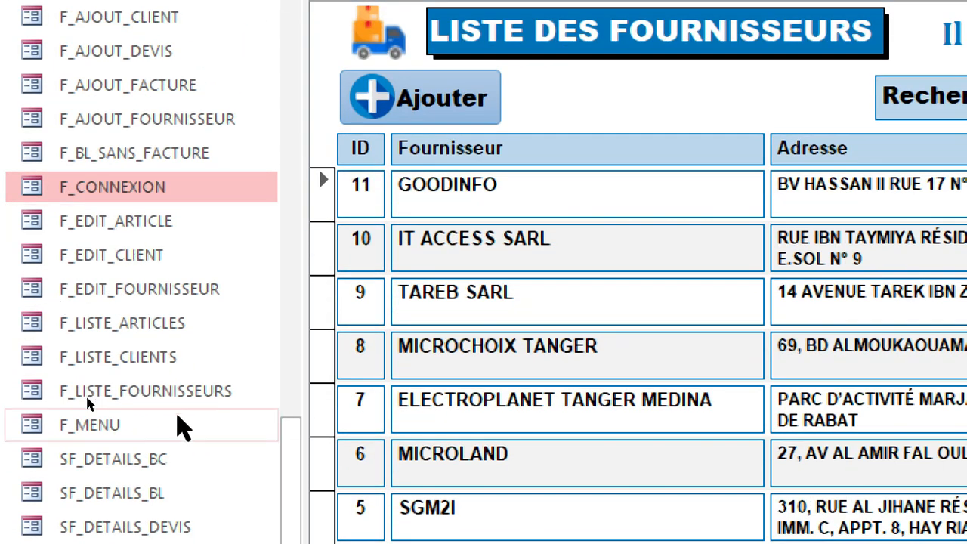
Step: Copy the F_LISTE_CLIENTS form and paste the duplicate among the forms
scroll(184, 411, "down", 2)
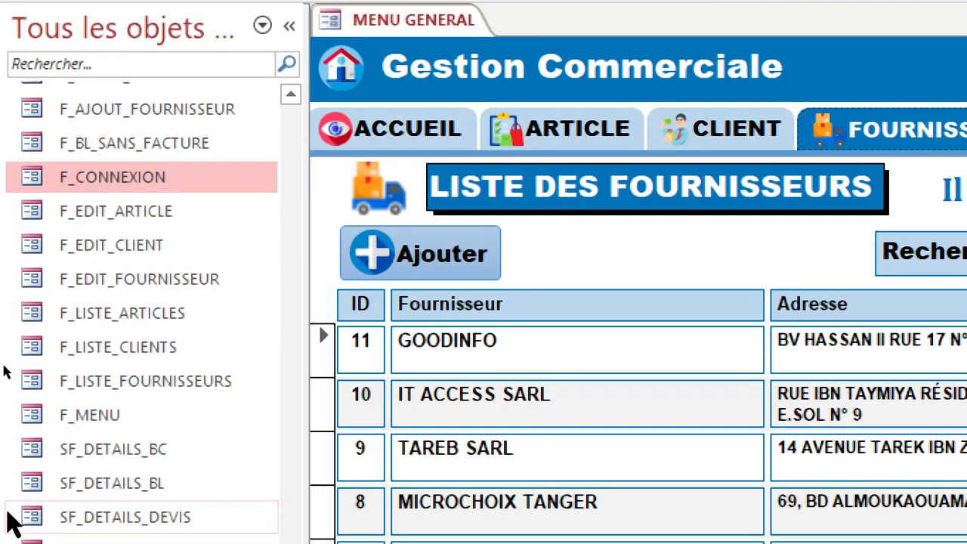
scroll(114, 363, "up", 2)
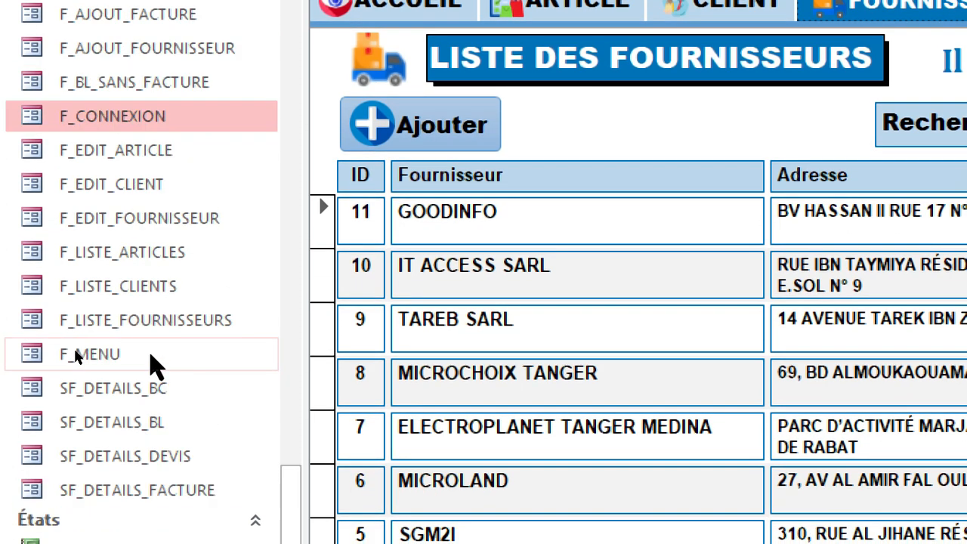
scroll(278, 399, "up", 2)
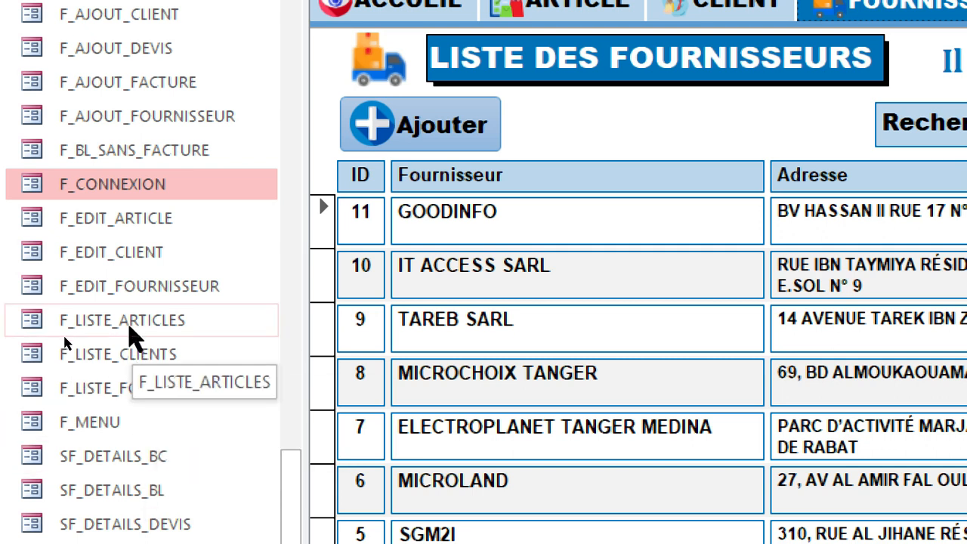
right_click(98, 355)
key("Escape")
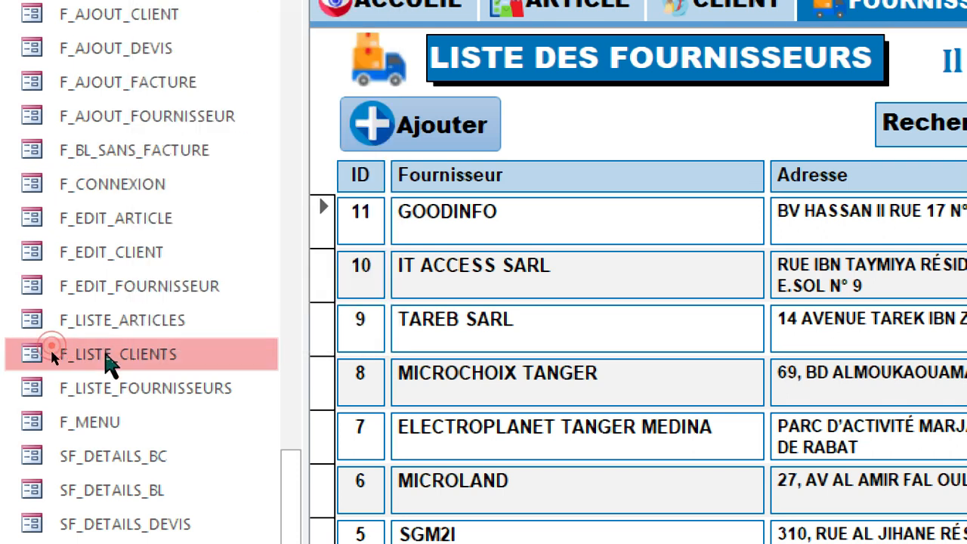
right_click(51, 355)
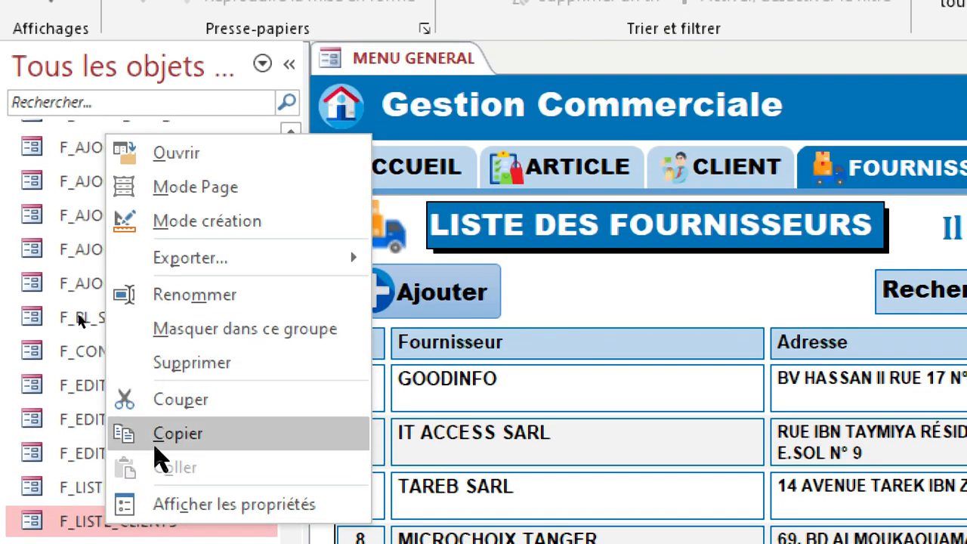
left_click(162, 433)
right_click(111, 524)
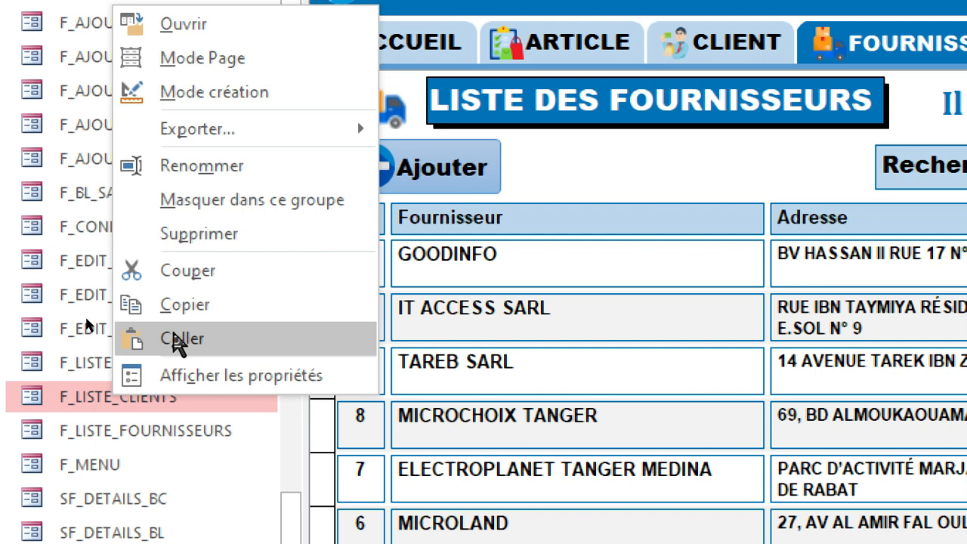
left_click(178, 340)
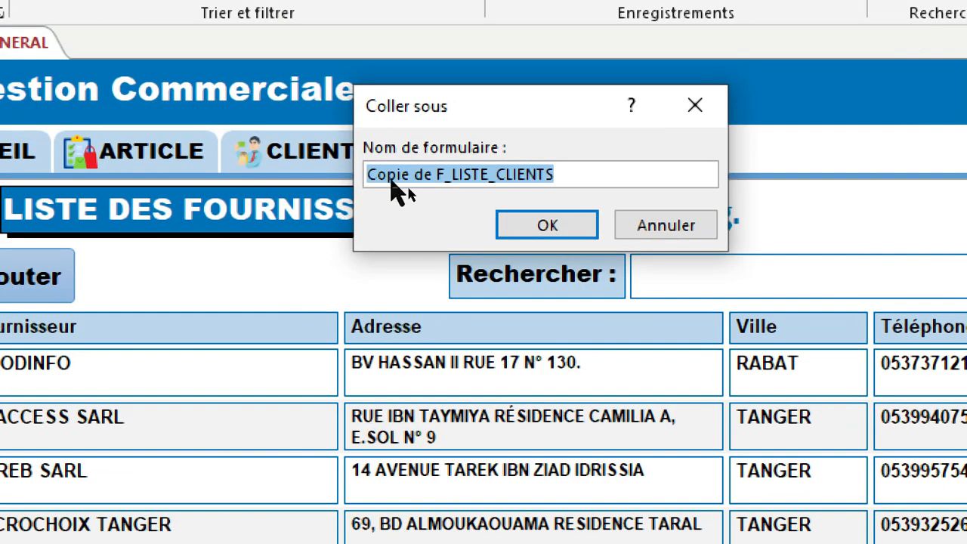
Step: Name the pasted form copy F_LISTE_BL
left_click(436, 180)
key("BackSpace")
key("BackSpace")
key("BackSpace")
key("BackSpace")
key("BackSpace")
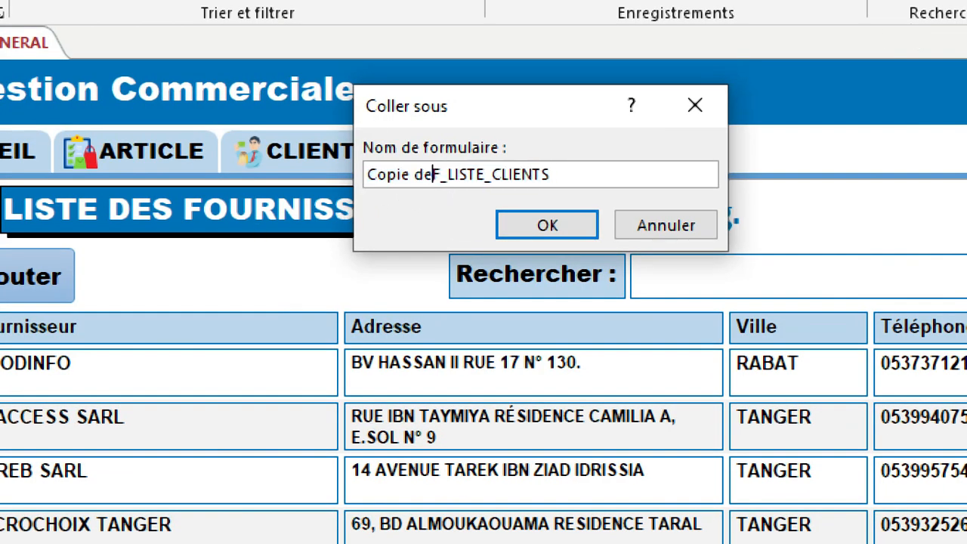
key("BackSpace")
key("BackSpace")
key("BackSpace")
key("BackSpace")
double_click(442, 178)
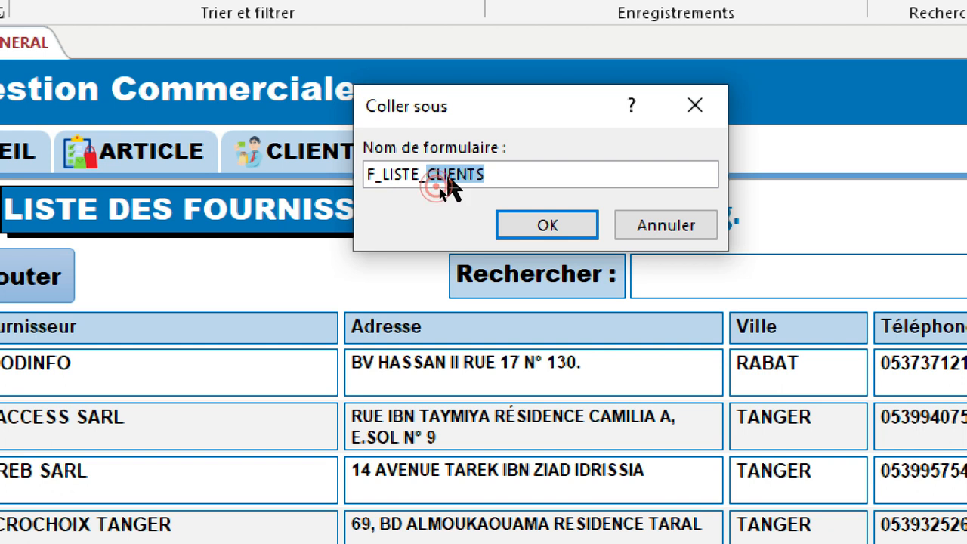
type("BL")
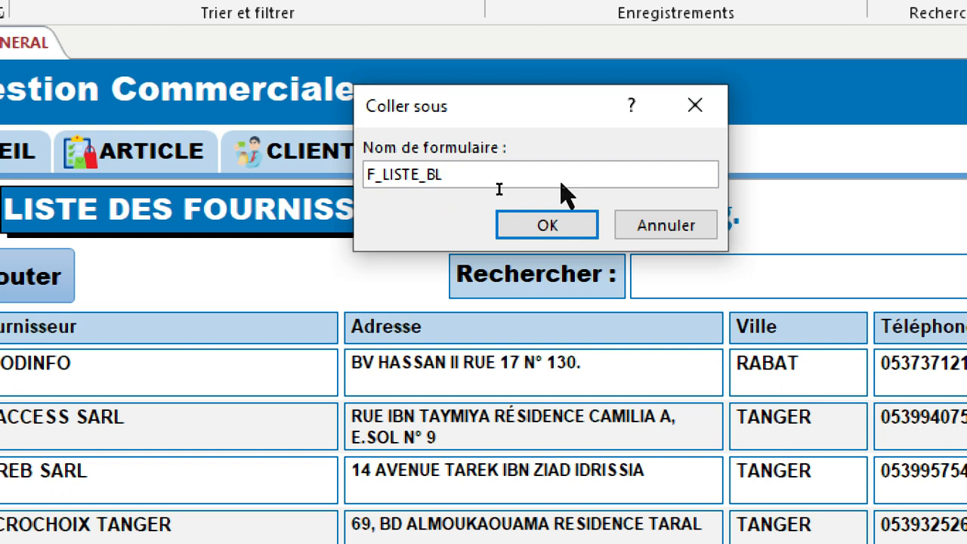
left_click(579, 227)
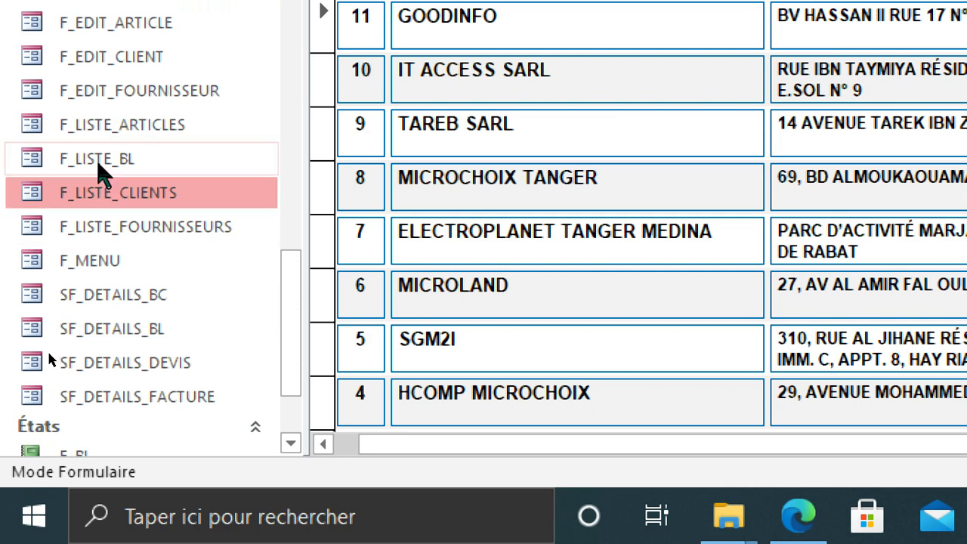
Step: Open the F_LISTE_BL form in design view
left_click(91, 160)
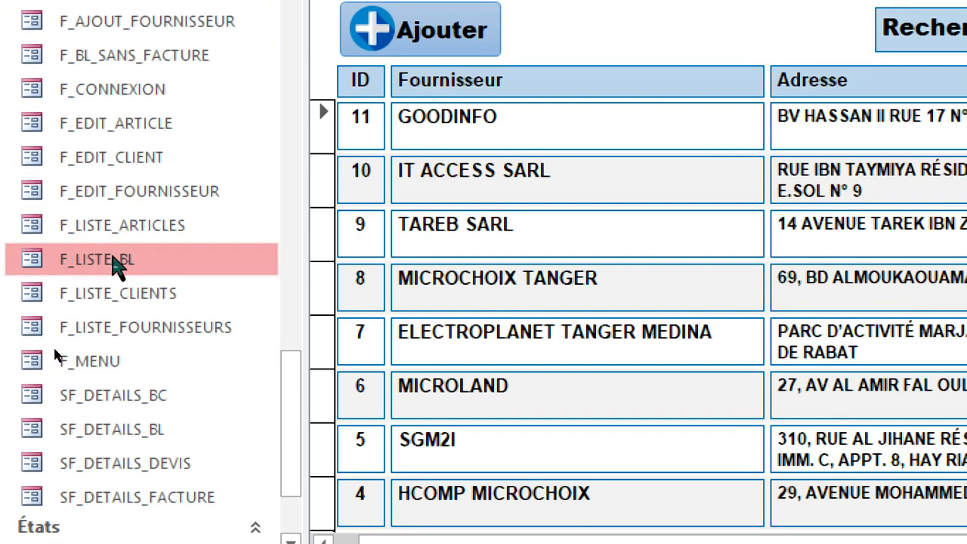
right_click(110, 259)
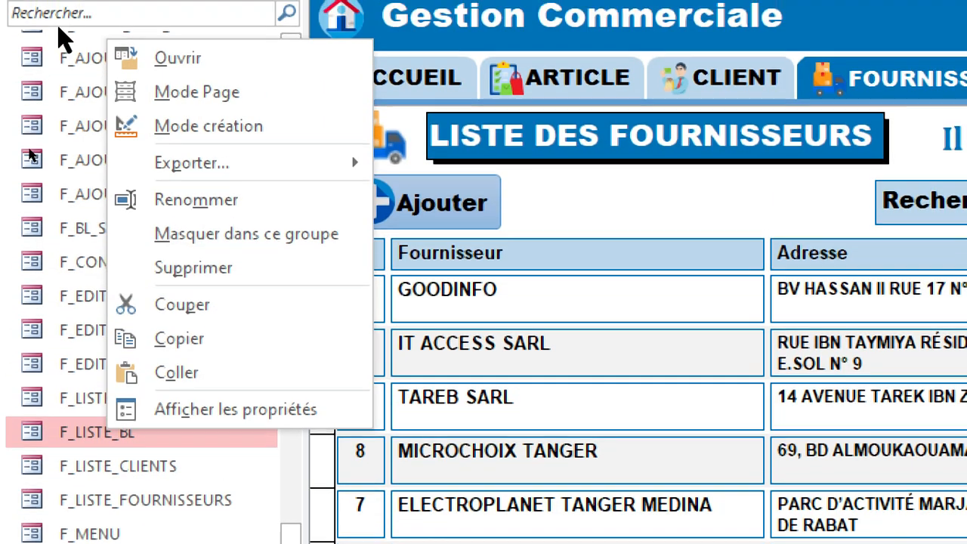
left_click(201, 125)
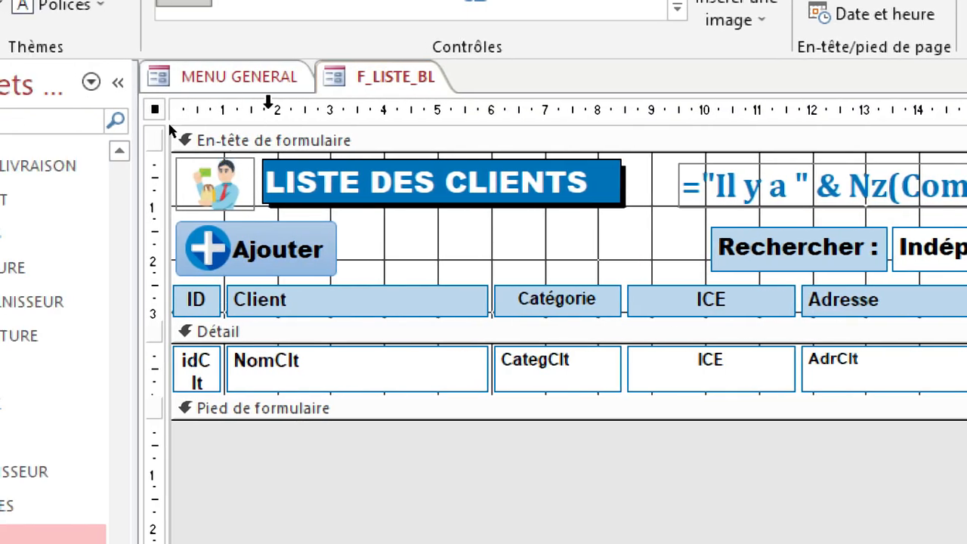
Step: Change the form's header title to LISTE DES B.L and narrow the title label to fit the shorter text
left_click(461, 170)
double_click(521, 195)
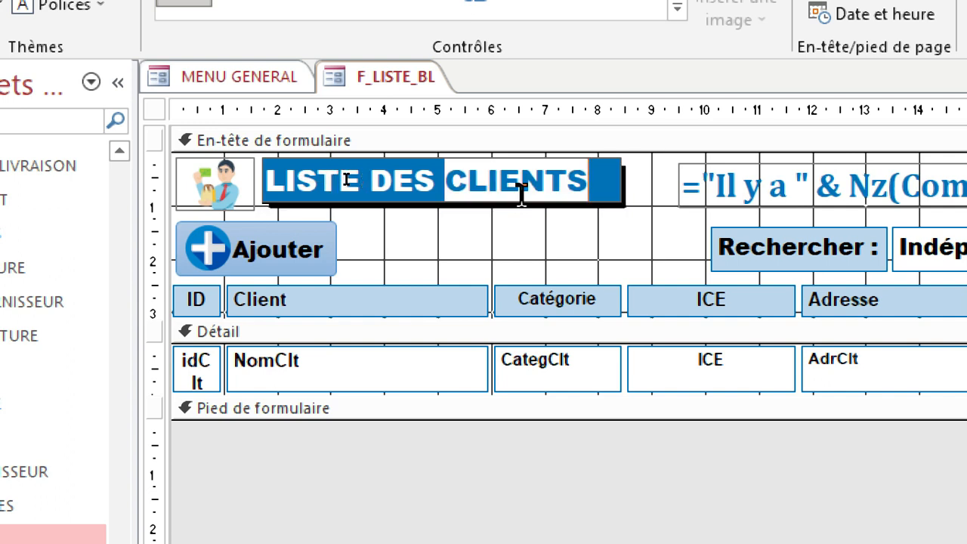
type("B.")
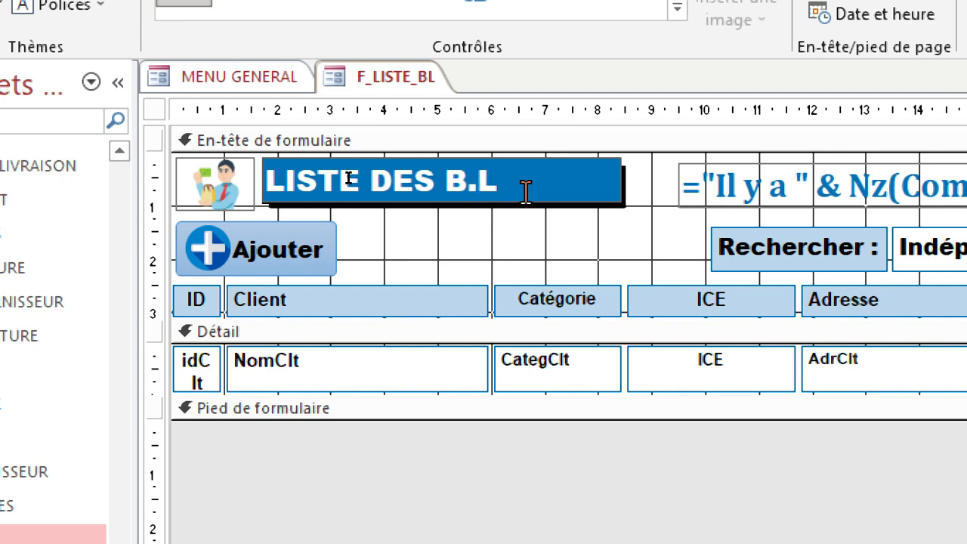
left_click(620, 240)
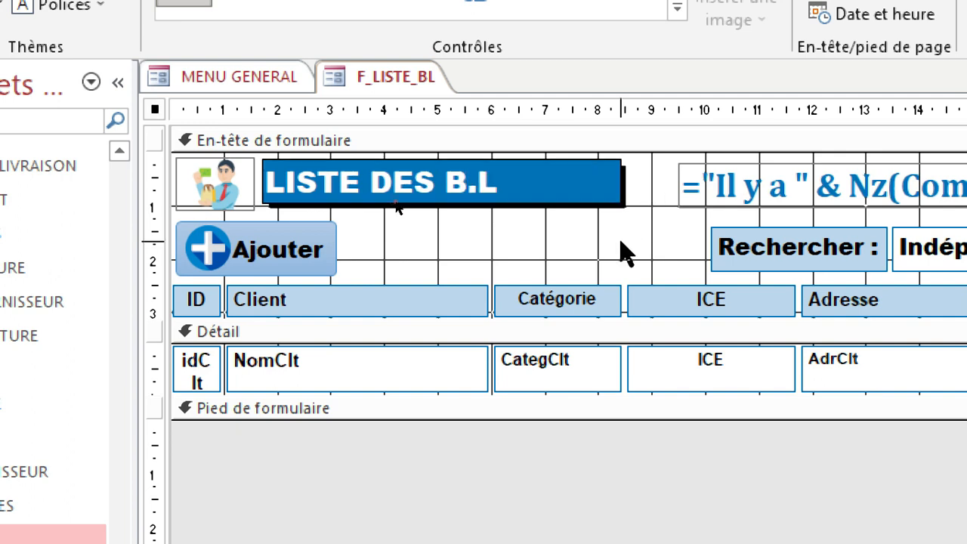
left_click(600, 193)
left_click_drag(624, 179, 546, 181)
left_click(633, 219)
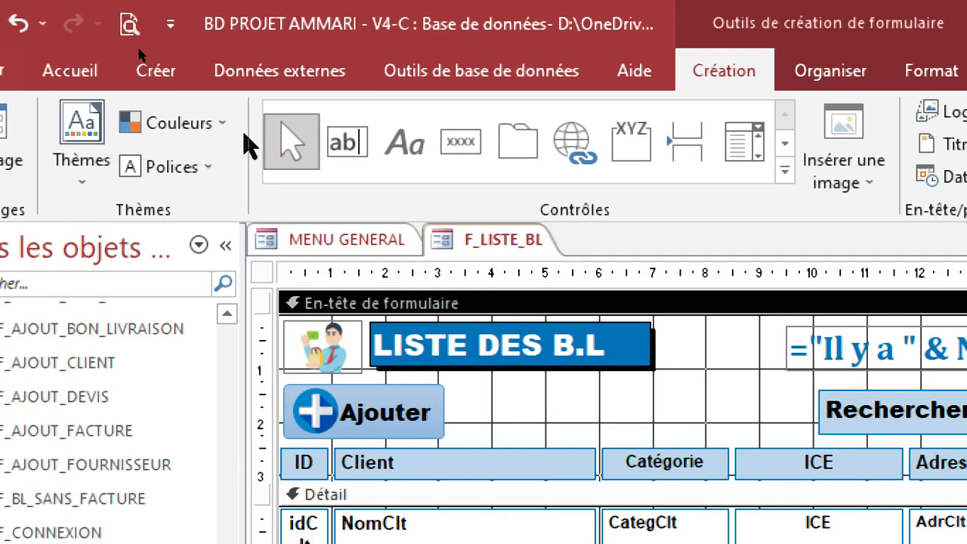
left_click(38, 31)
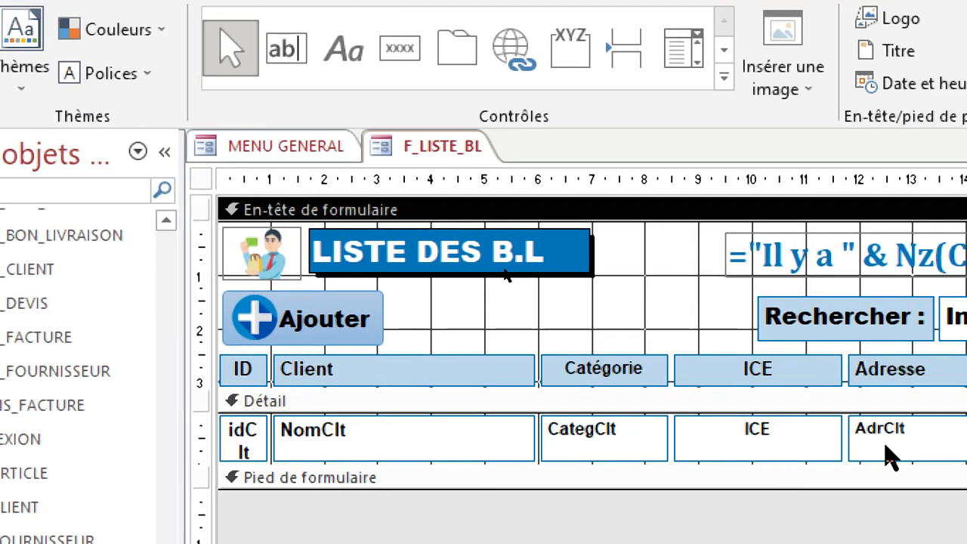
Step: Set the form's record source (Source) to R_LISTE_BL and close the property sheet
left_click(200, 179)
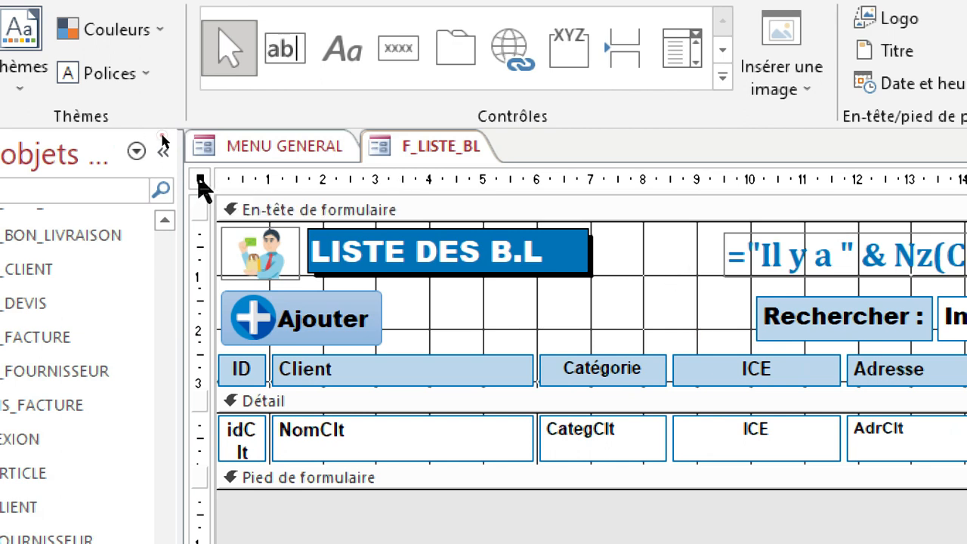
double_click(200, 181)
left_click(877, 138)
left_click(572, 174)
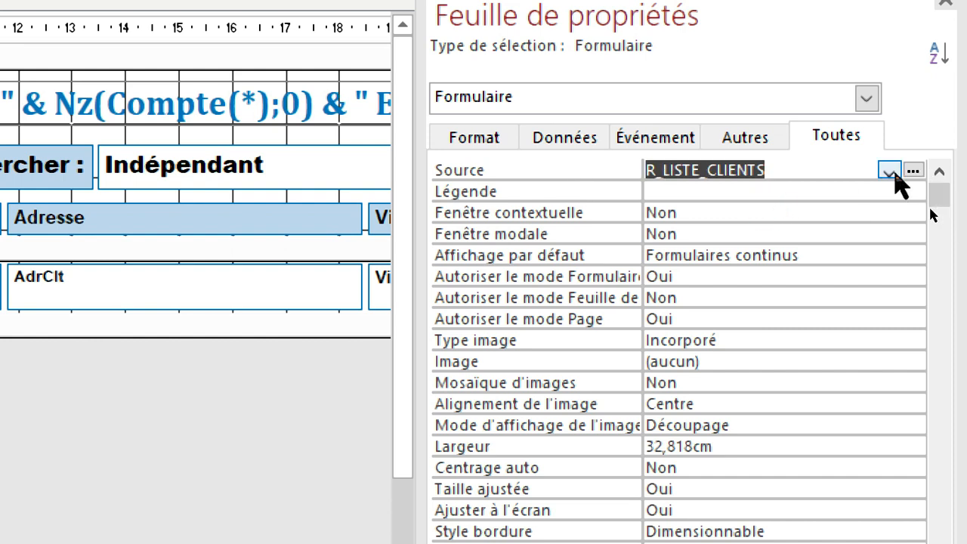
left_click(889, 172)
scroll(824, 219, "up", 2)
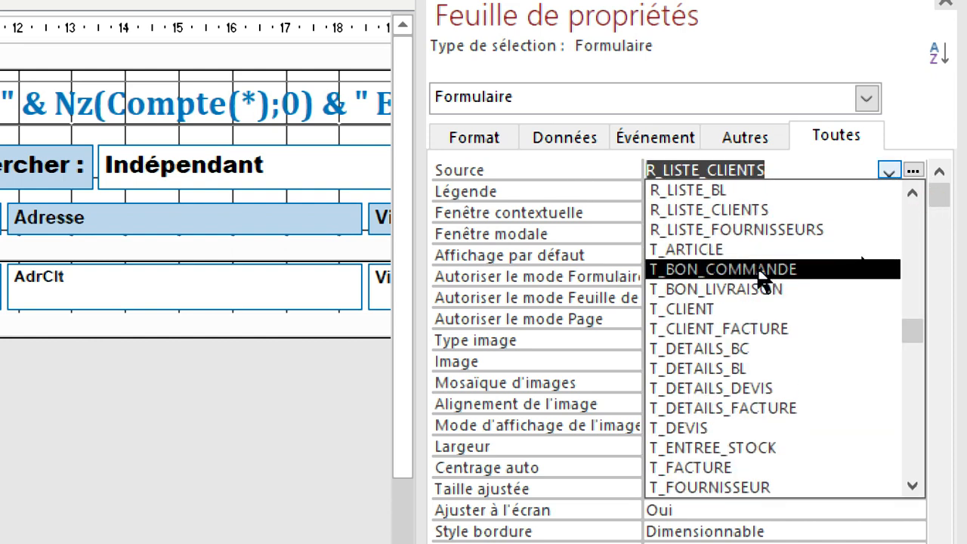
left_click(689, 211)
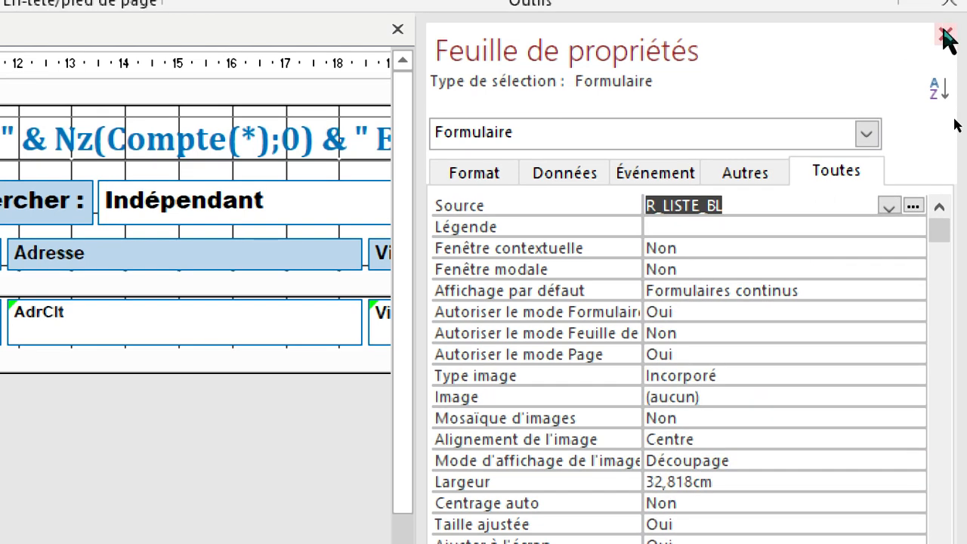
left_click(946, 36)
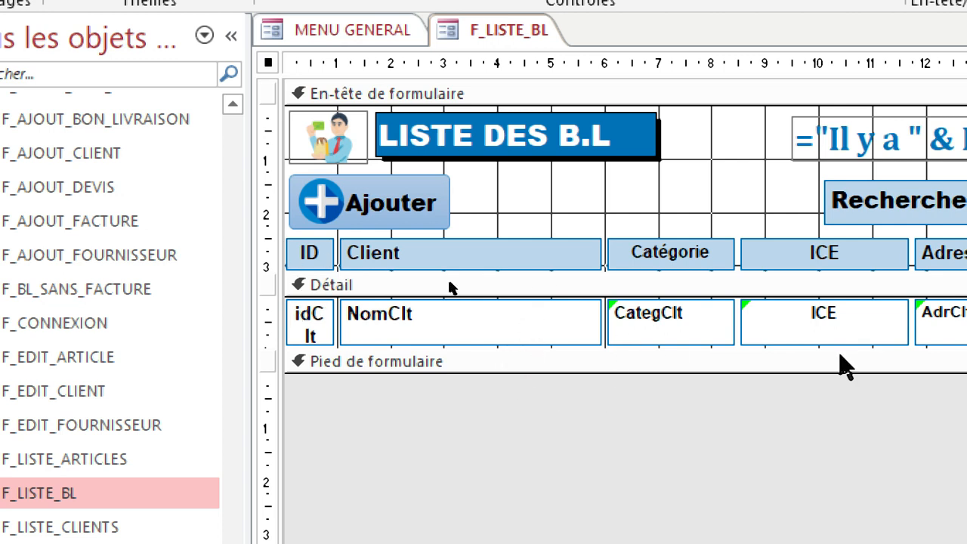
Step: Delete the header labels and fields from Catégorie, ICE, Adresse, Ville and Téléphone onward, keeping the edit and delete buttons
left_click_drag(331, 426, 710, 310)
left_click_drag(169, 311, 881, 263)
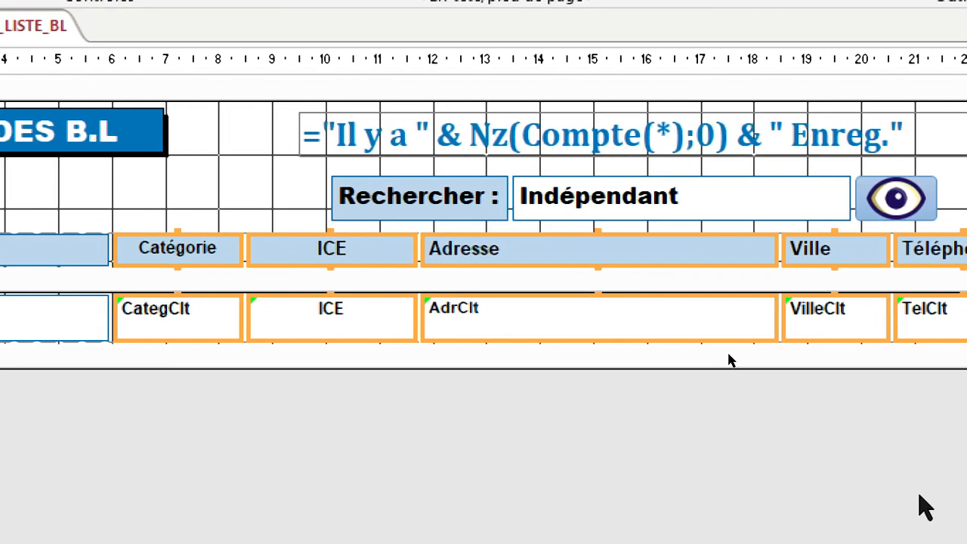
key("Delete")
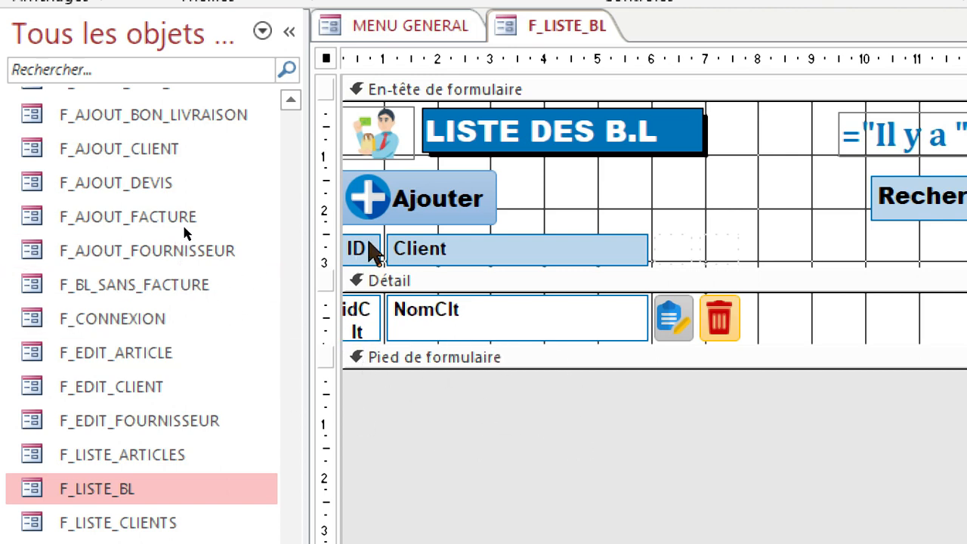
Step: Change the ID column's header label to ID Client
left_click_drag(356, 395, 361, 246)
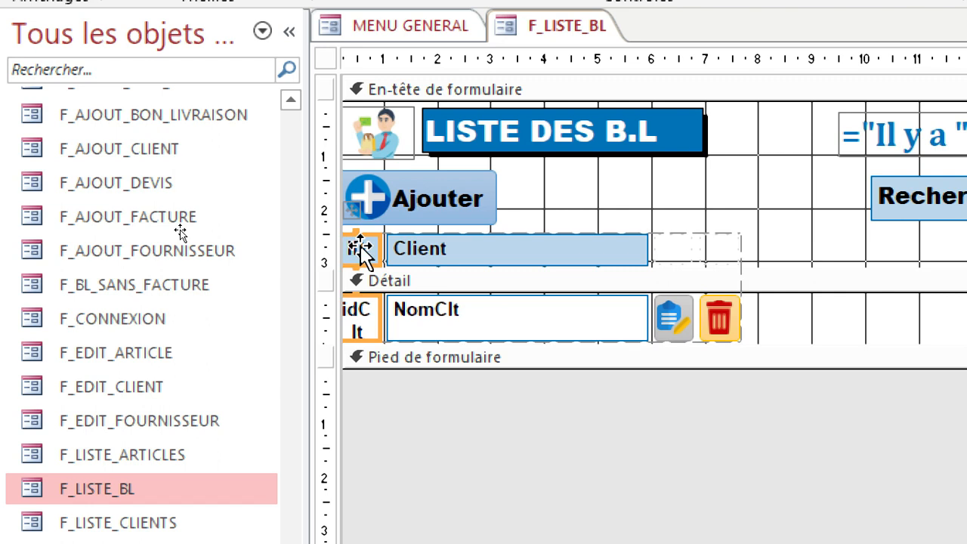
left_click(400, 430)
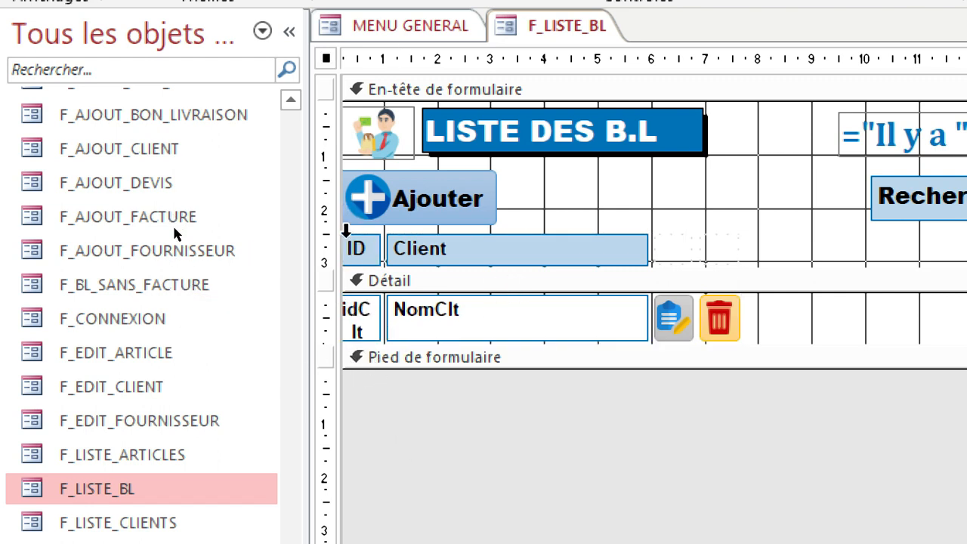
left_click(369, 246)
left_click(368, 248)
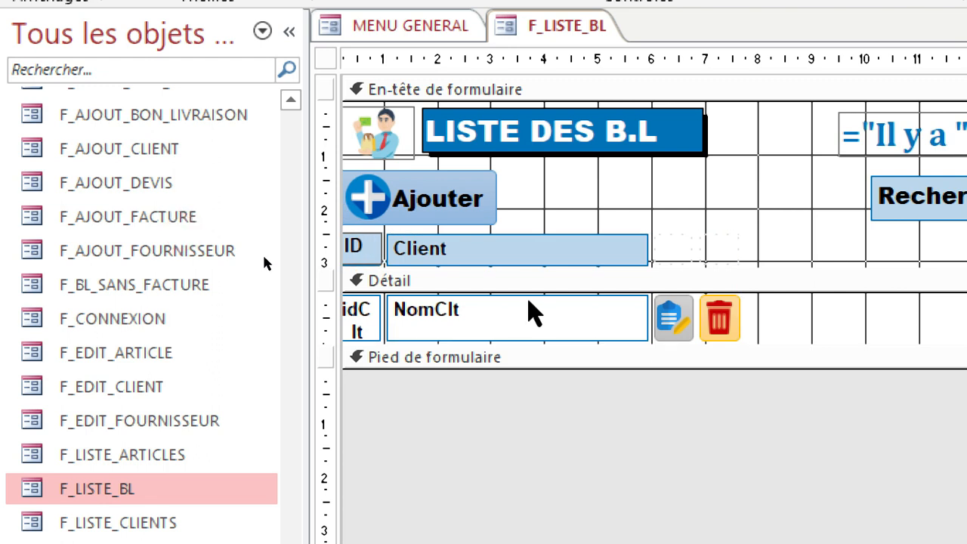
type("c")
key("BackSpace")
type("c")
key("BackSpace")
type("Client")
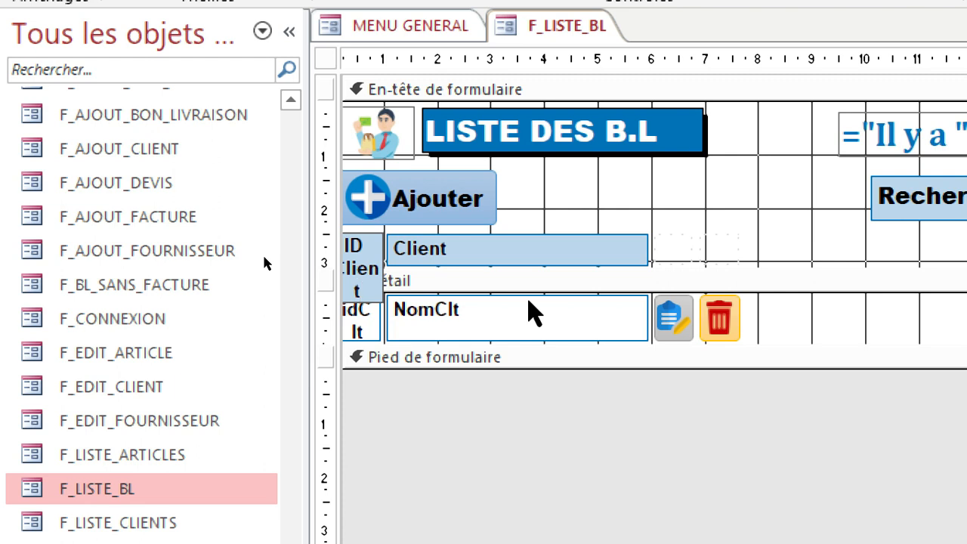
key("Return")
left_click(427, 408)
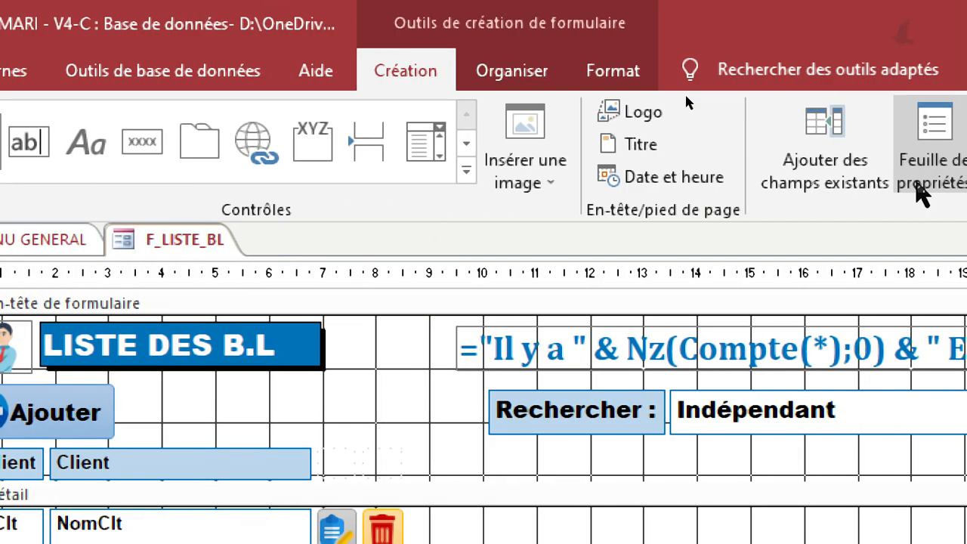
Step: Show the available fields and insert idBL and DateBL as columns before idClt in the detail section
left_click(829, 180)
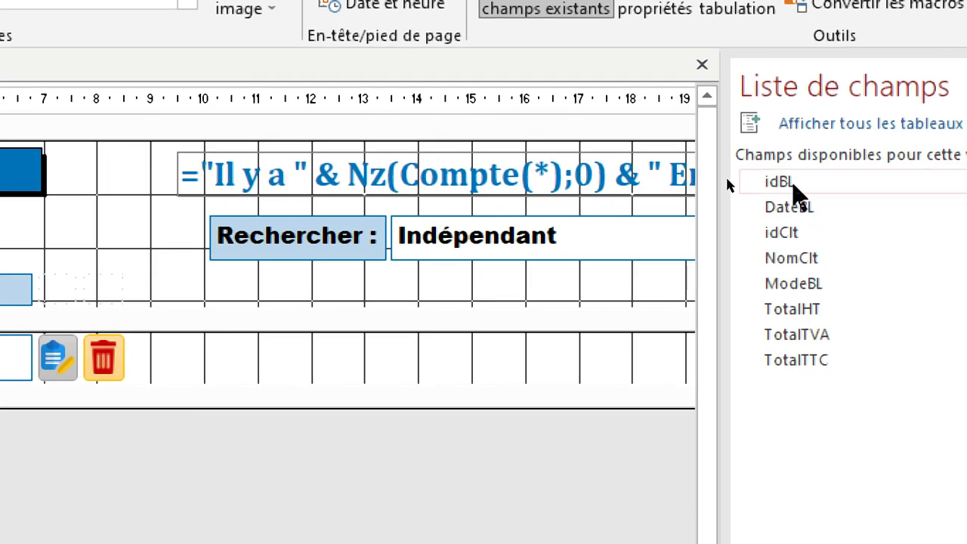
left_click_drag(794, 183, 281, 358)
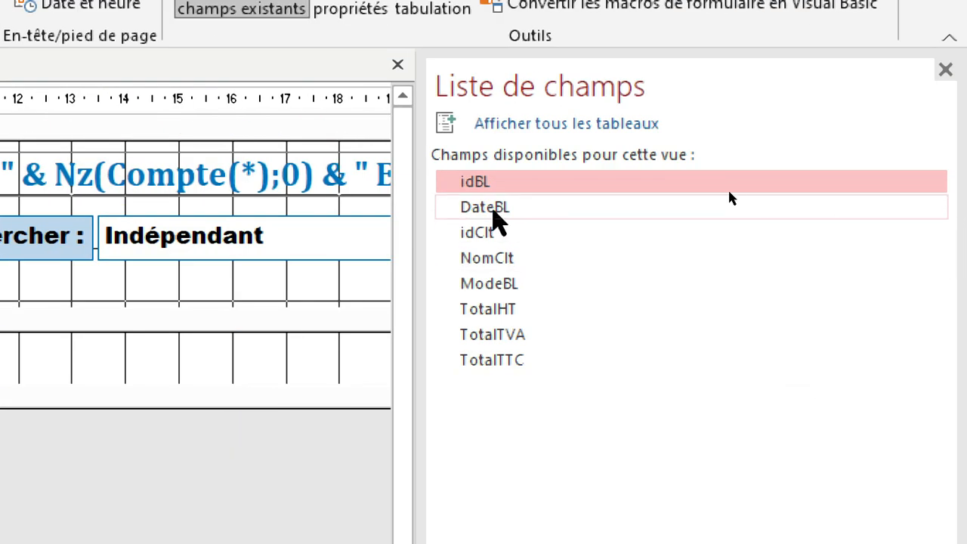
left_click_drag(502, 209, 459, 361)
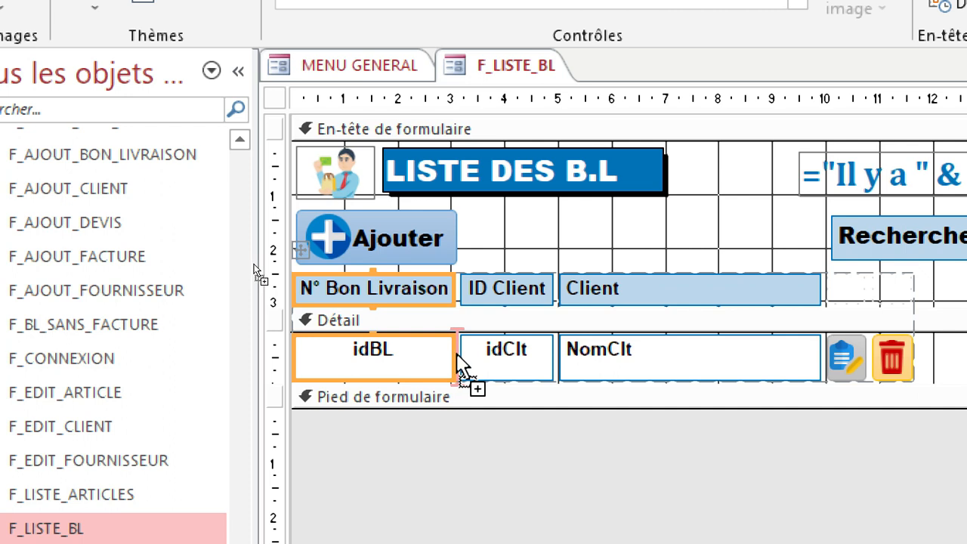
left_click_drag(459, 361, 461, 362)
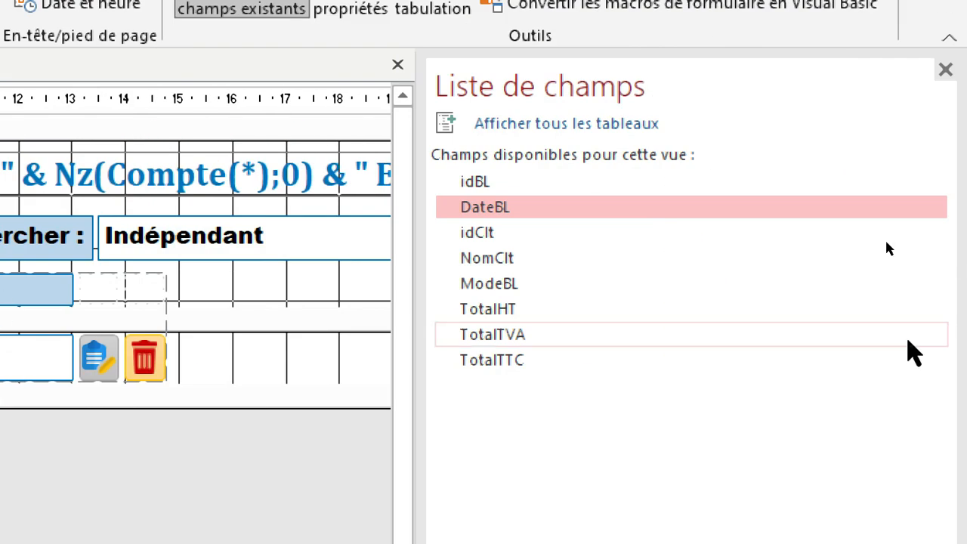
Step: Insert the ModeBL, TotalHT, TotalTVA and TotalTTC fields in that order between NomClt and the edit button
left_click_drag(495, 286, 79, 385)
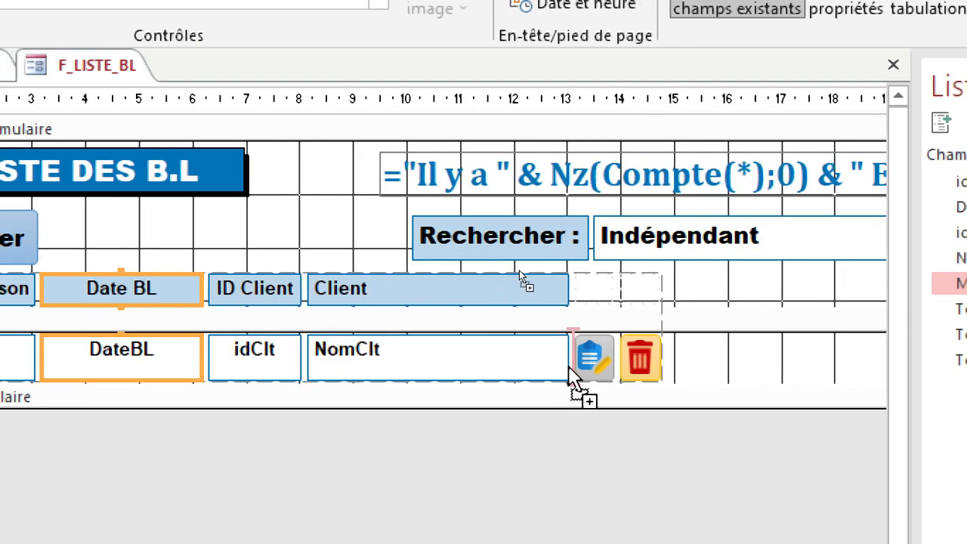
left_click_drag(568, 367, 569, 368)
left_click_drag(687, 309, 440, 347)
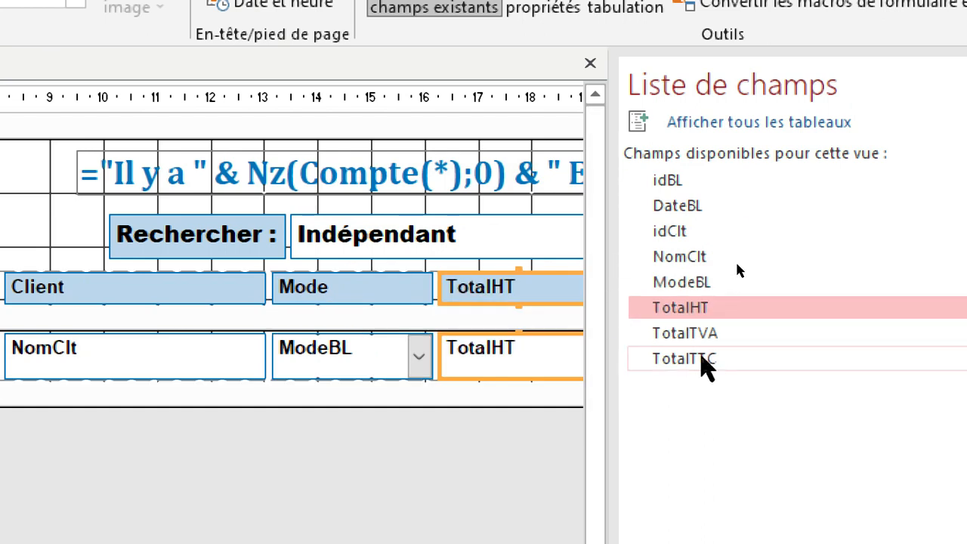
left_click_drag(696, 336, 910, 359)
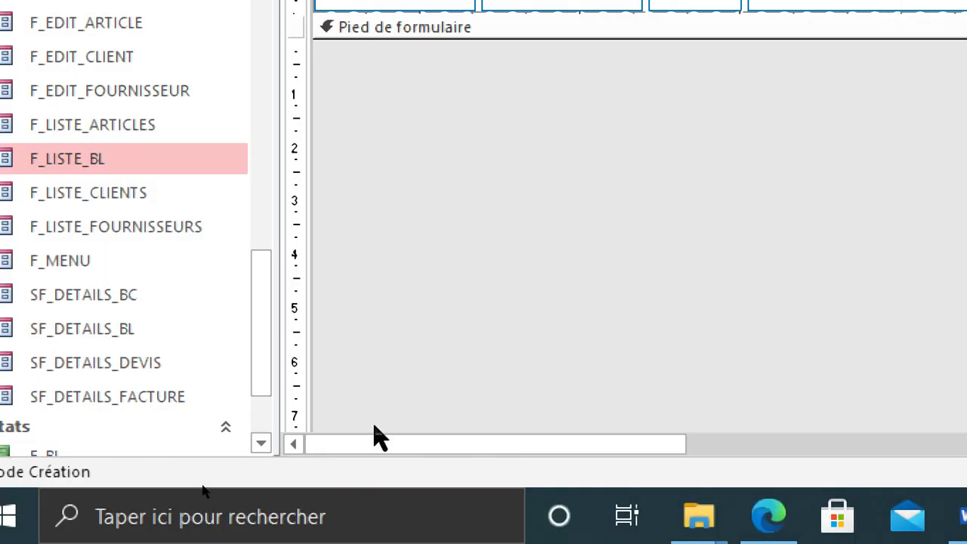
left_click_drag(48, 436, 430, 442)
left_click_drag(922, 186, 382, 202)
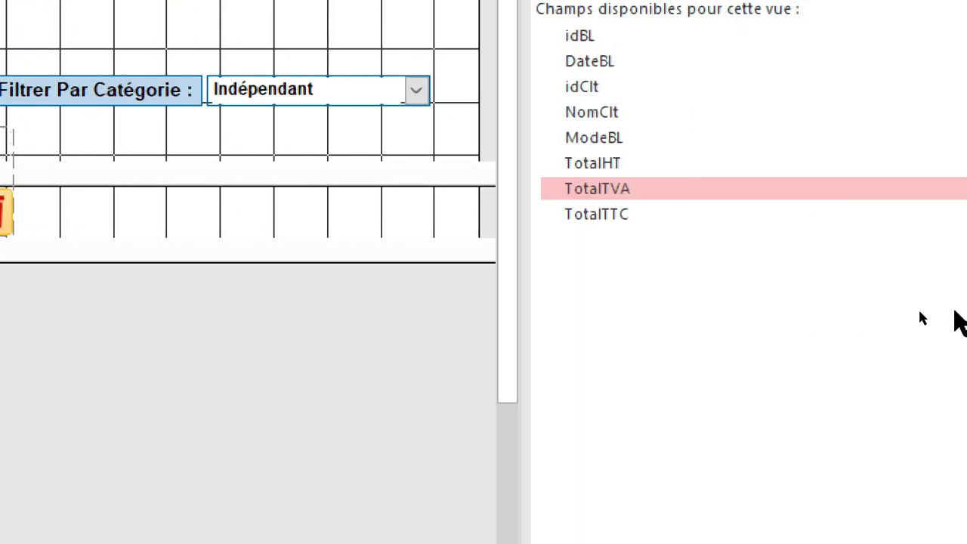
left_click_drag(507, 219, 423, 221)
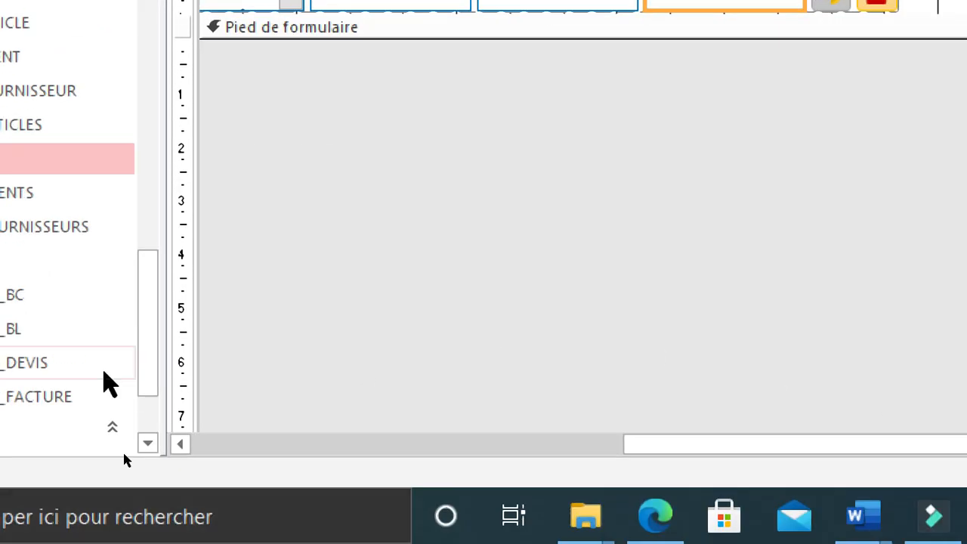
Step: Change the N° Bon Livraison column's header label to ID BL
left_click_drag(665, 441, 108, 395)
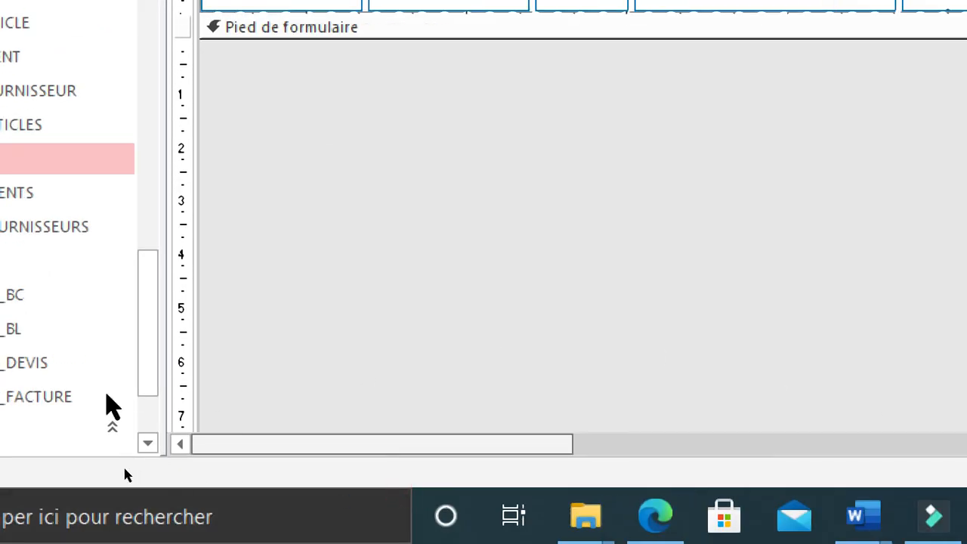
left_click(276, 222)
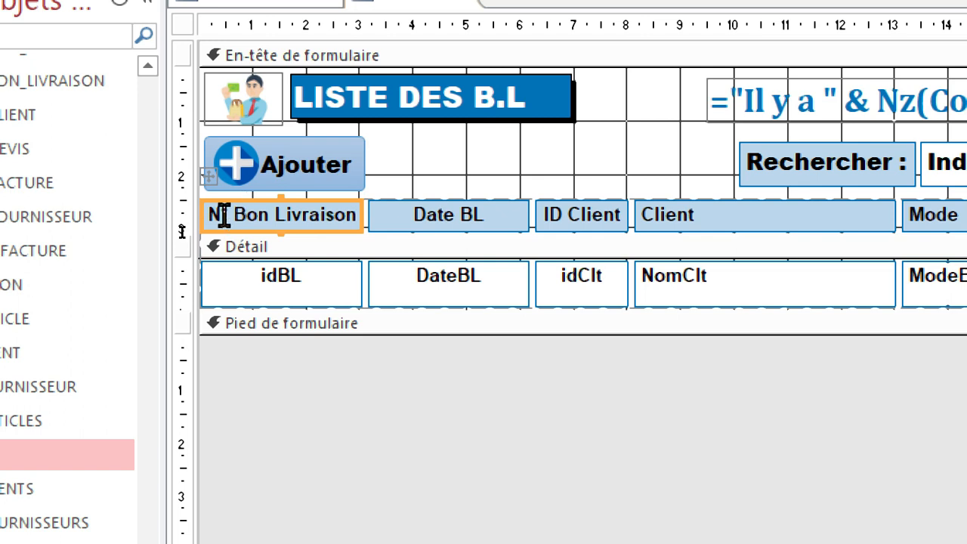
left_click_drag(355, 214, 176, 240)
type("i")
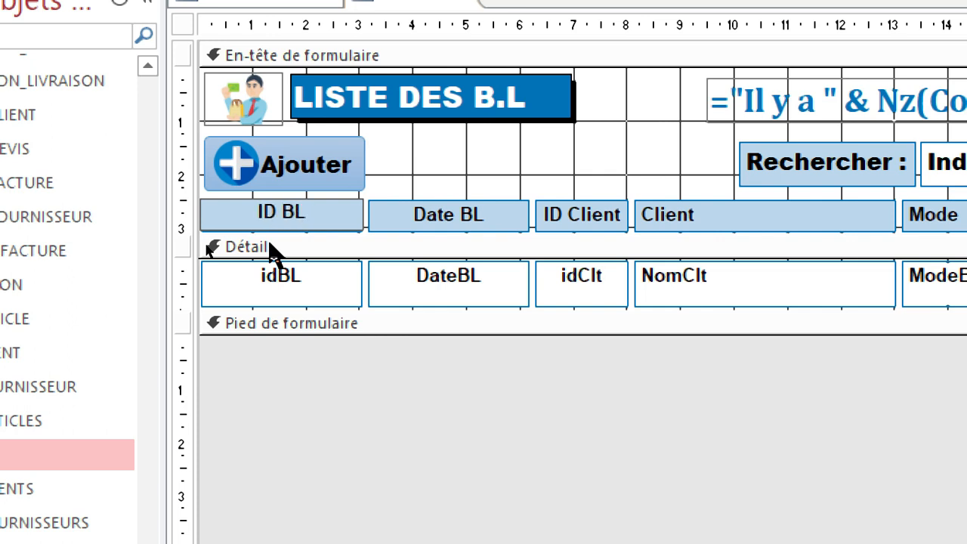
key("Return")
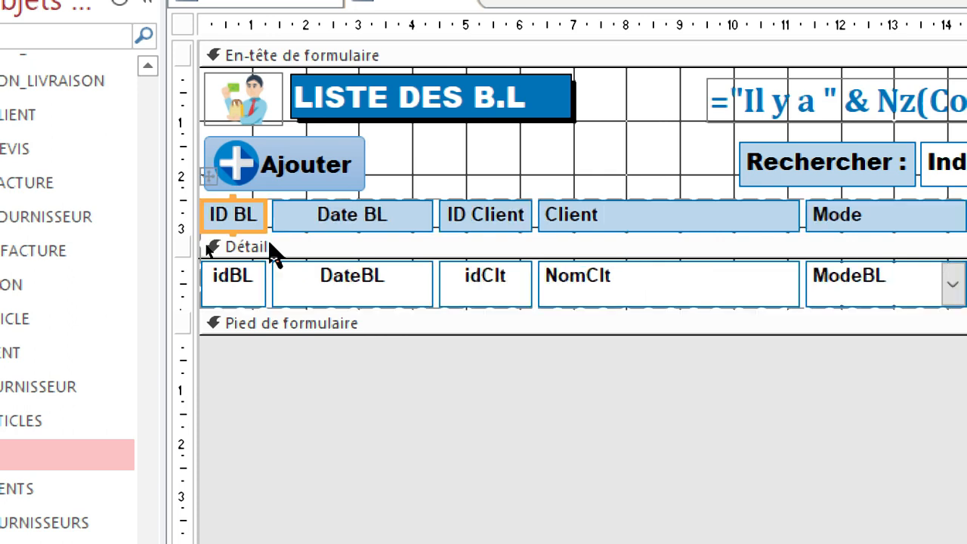
Step: Go over the Date BL, ID Client and Client header labels and close the list of available fields
left_click(349, 226)
left_click(486, 225)
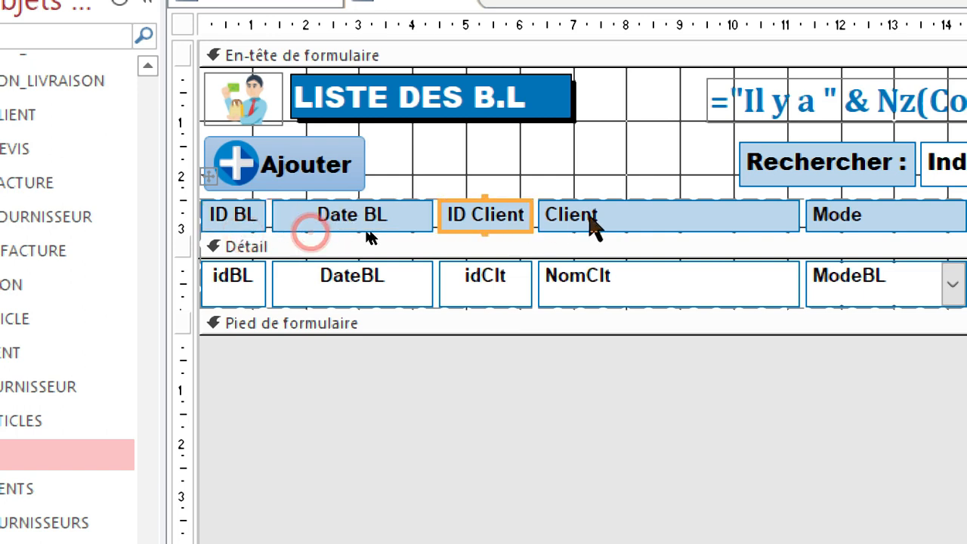
left_click(590, 218)
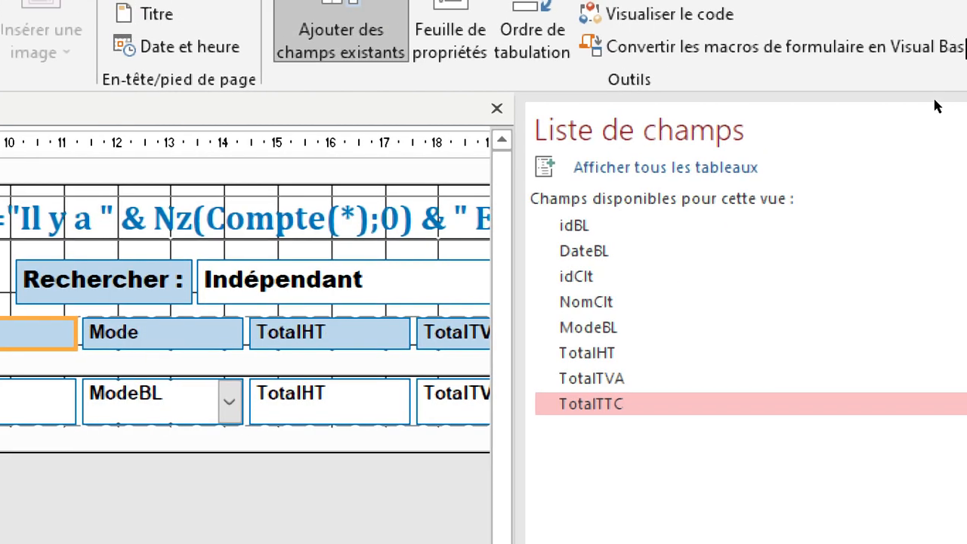
left_click(944, 111)
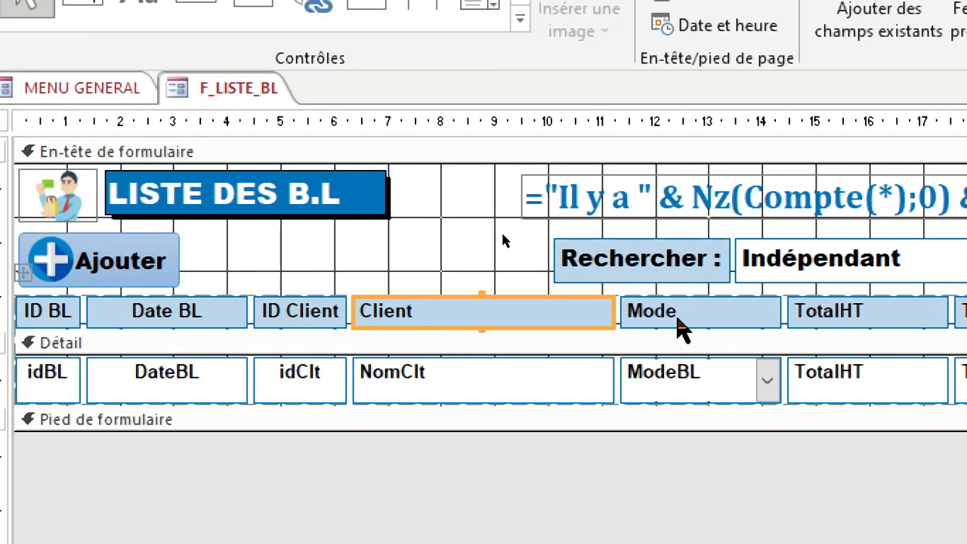
Step: Add a space to the three total header labels so they read Total HT, Total TVA and Total TTC
left_click(678, 317)
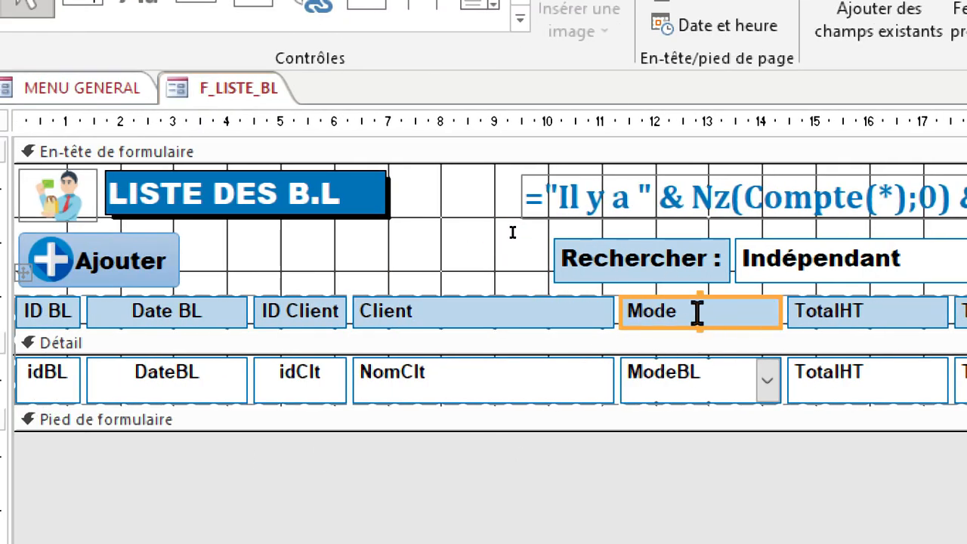
left_click(837, 315)
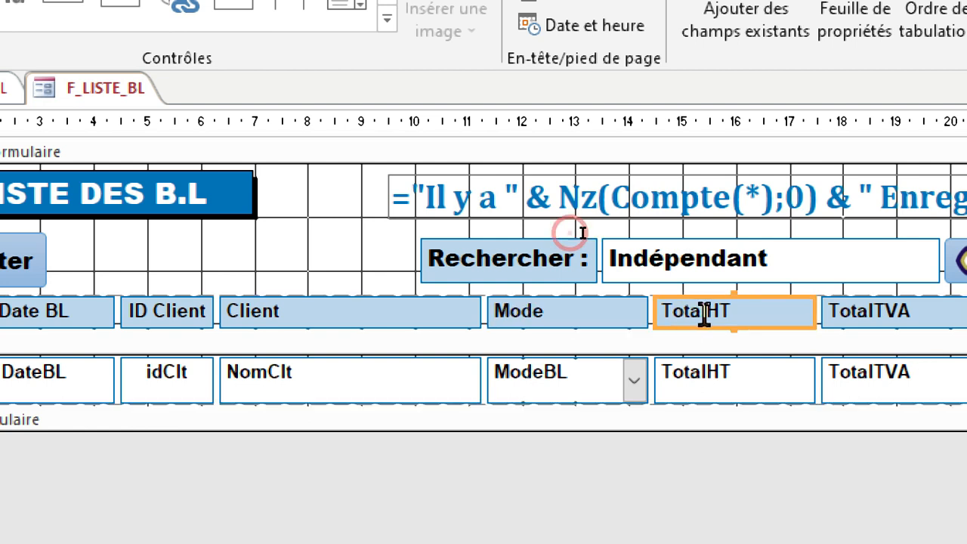
left_click(704, 314)
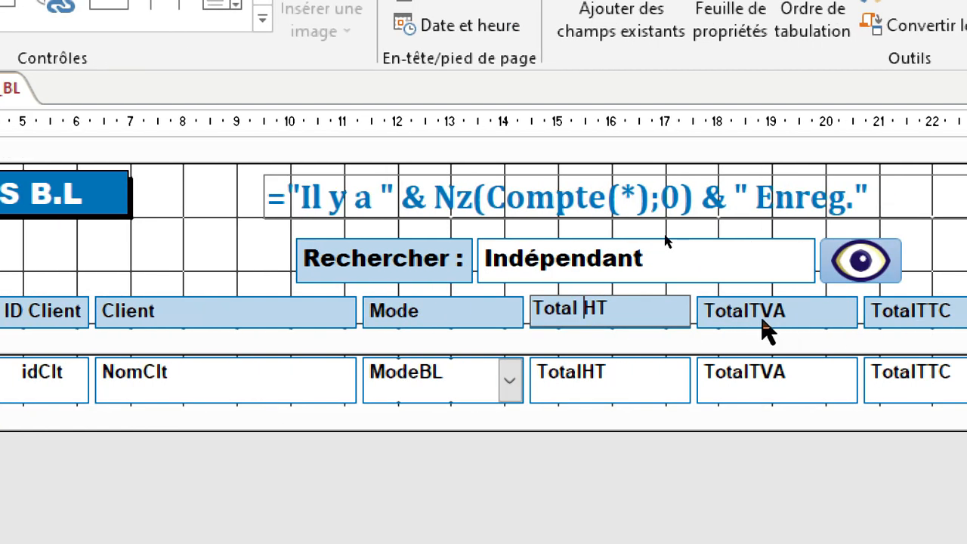
double_click(750, 315)
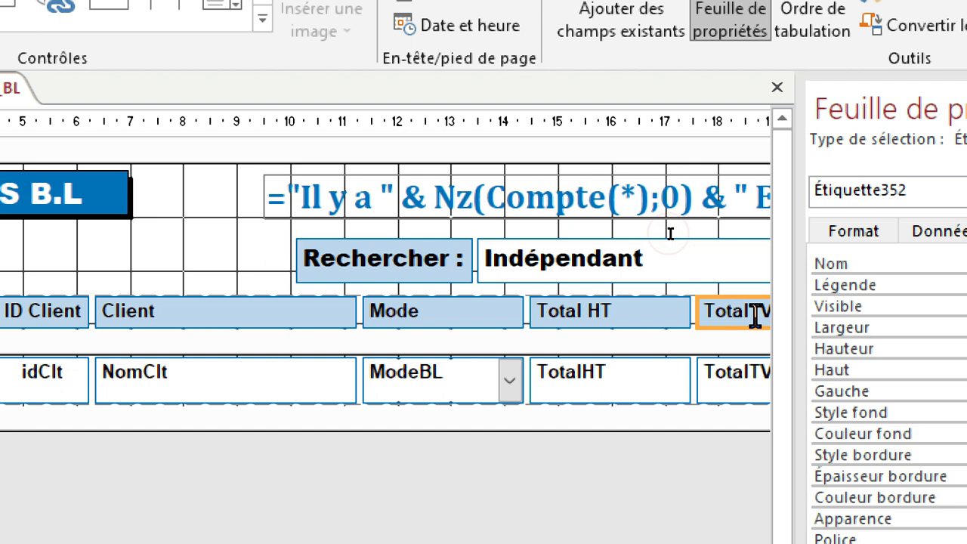
left_click(755, 316)
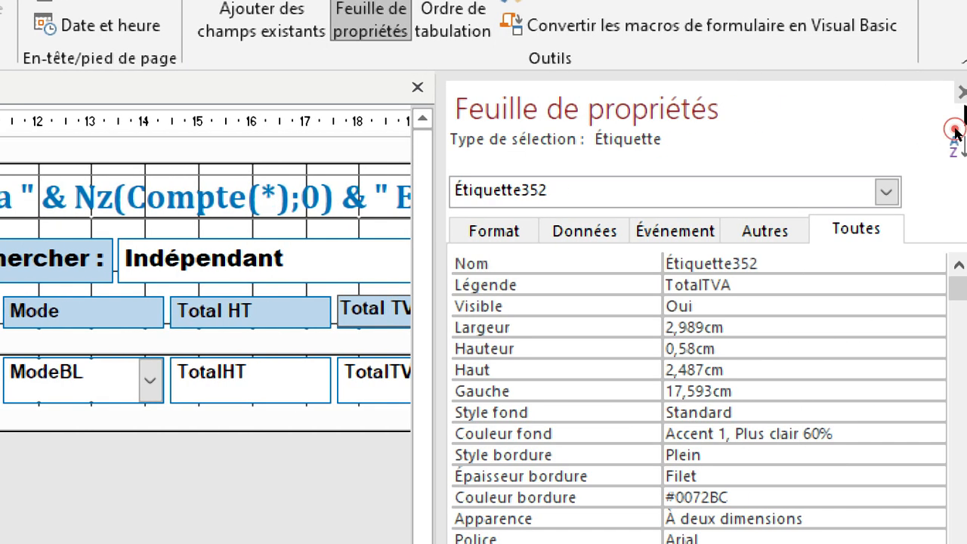
left_click(962, 93)
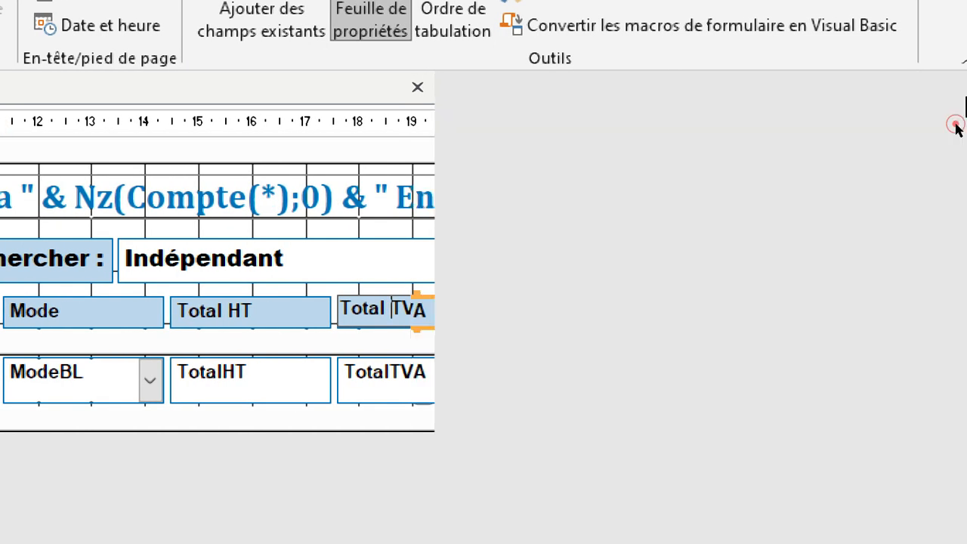
left_click(559, 321)
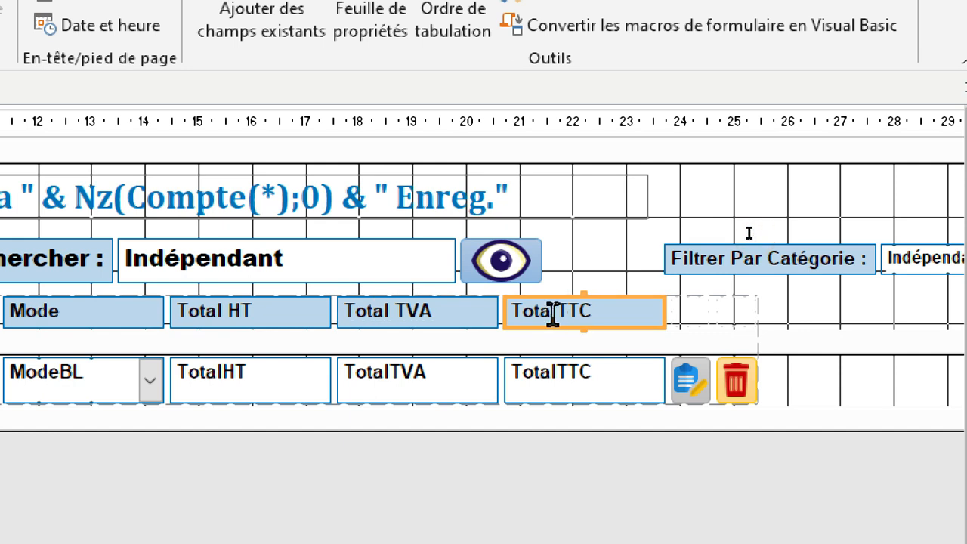
left_click(561, 313)
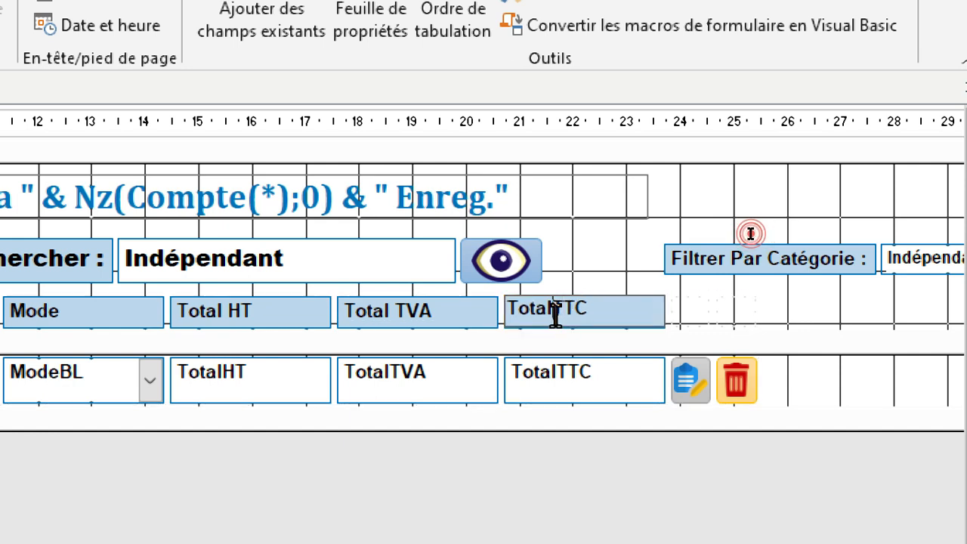
left_click(736, 305)
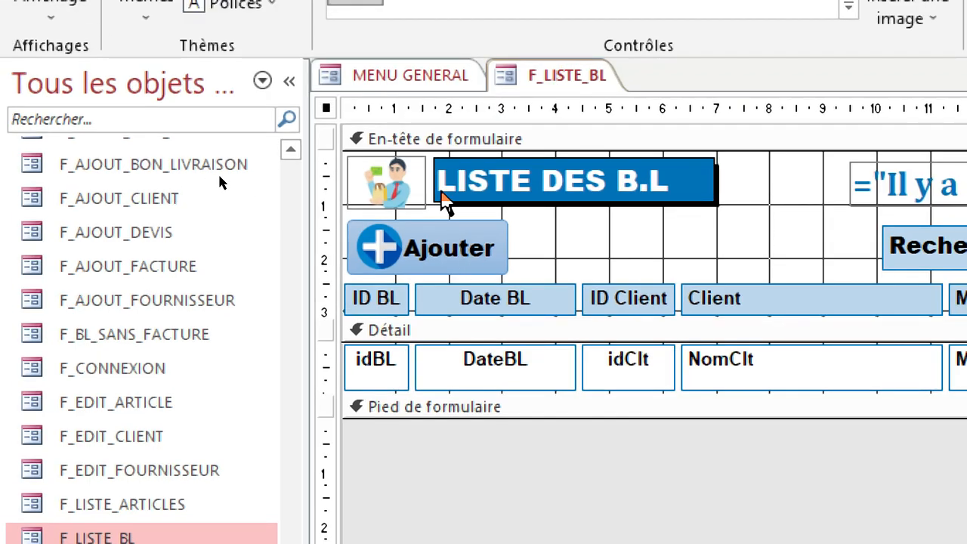
Step: Replace the client picture in the form header with BL1.png from the icones folder
left_click(406, 203)
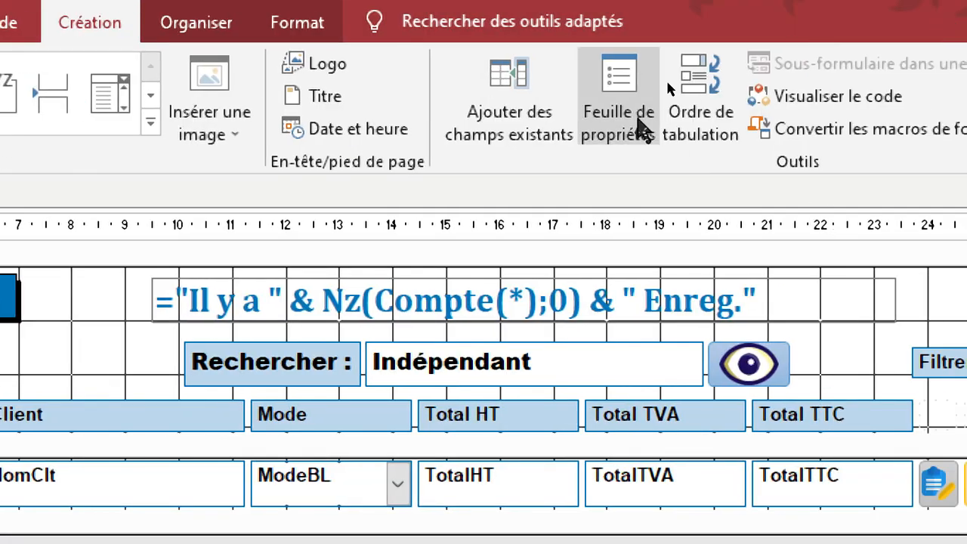
left_click(608, 127)
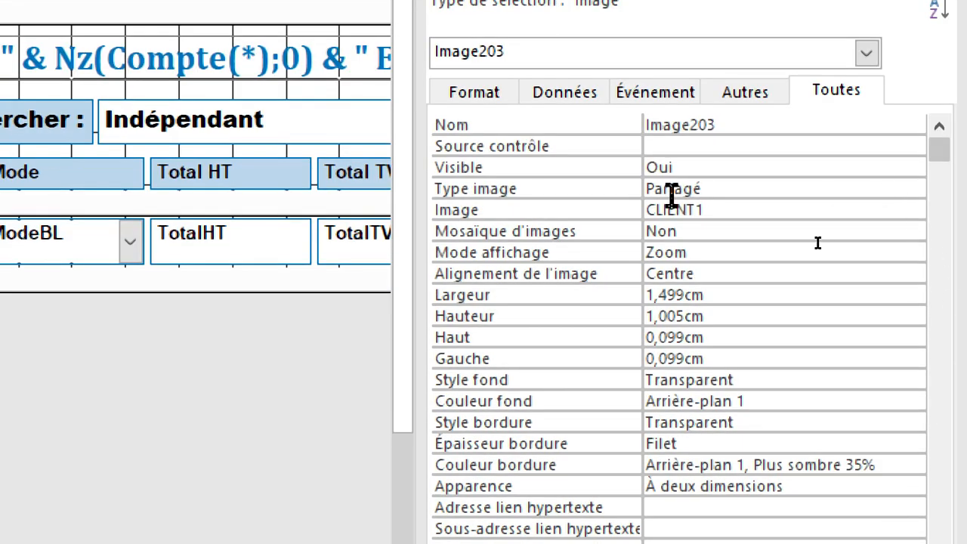
left_click(581, 213)
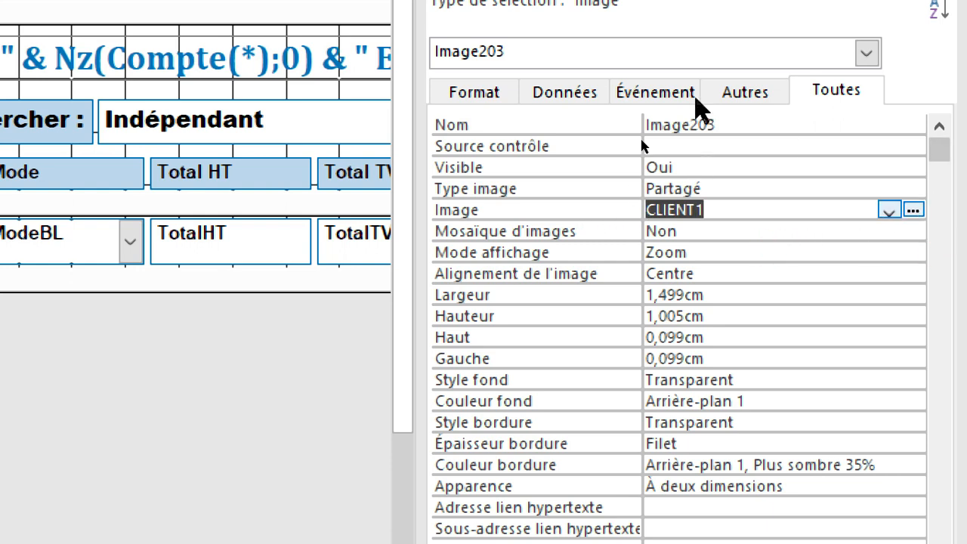
left_click(913, 210)
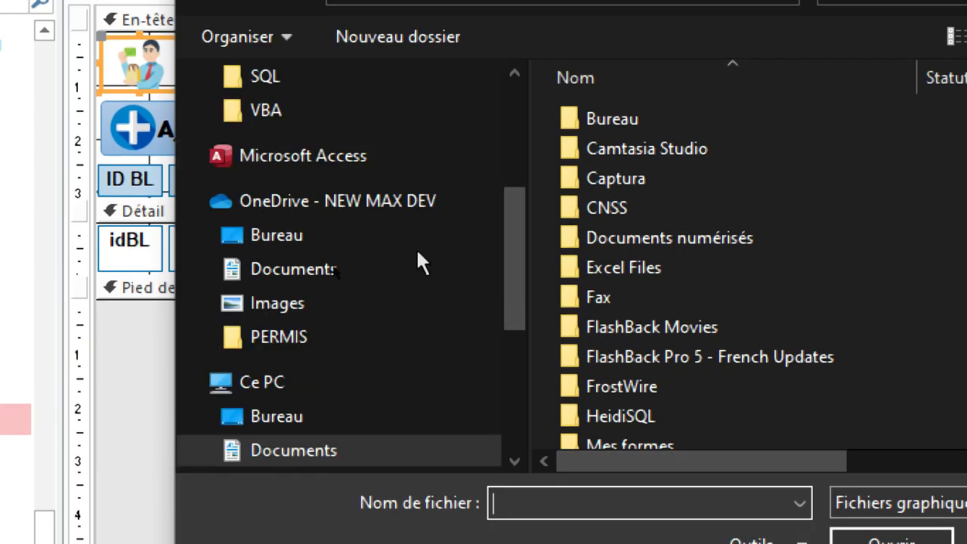
left_click_drag(525, 302, 511, 166)
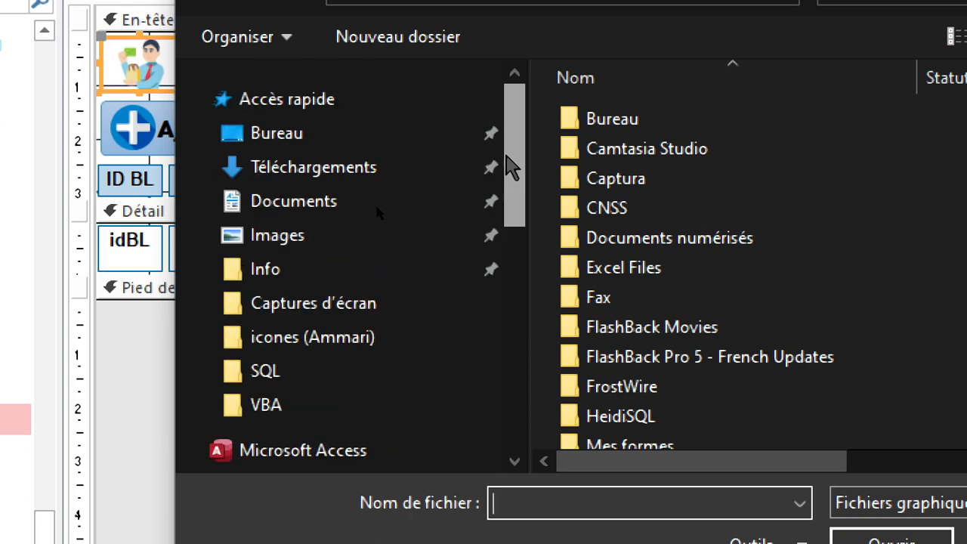
left_click(284, 352)
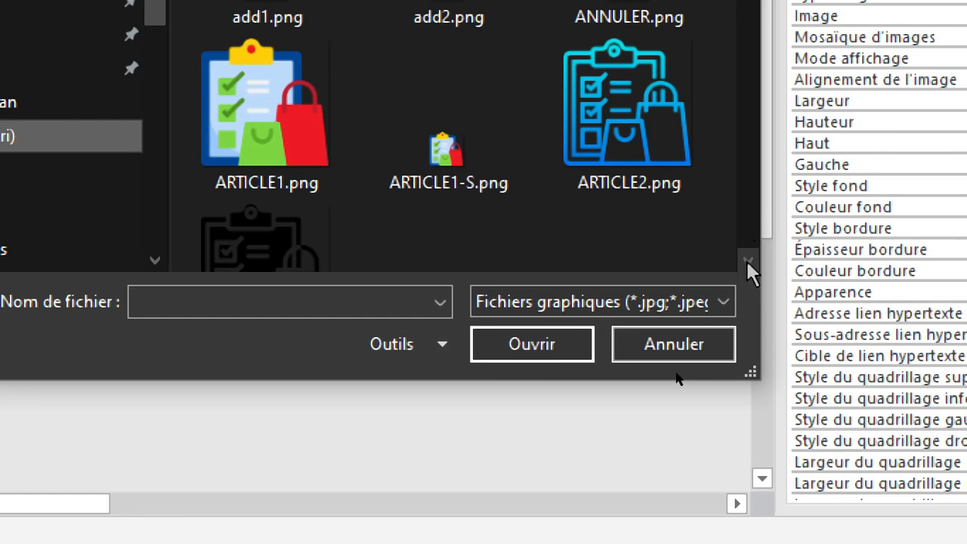
left_click(746, 260)
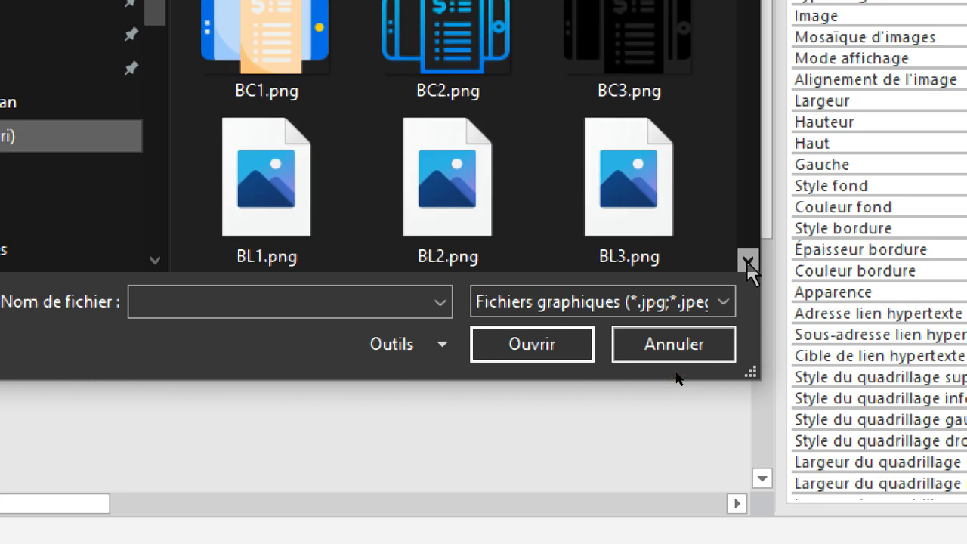
left_click(746, 260)
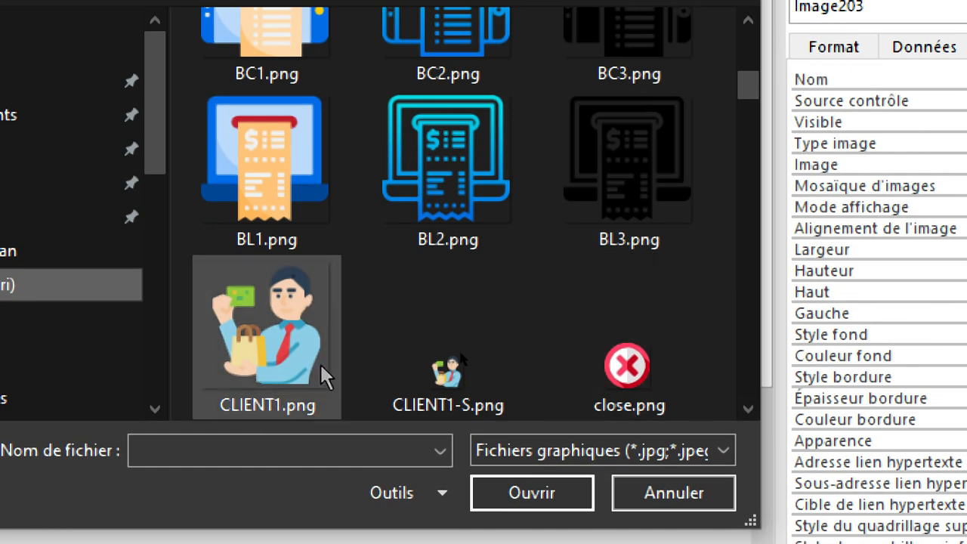
double_click(266, 191)
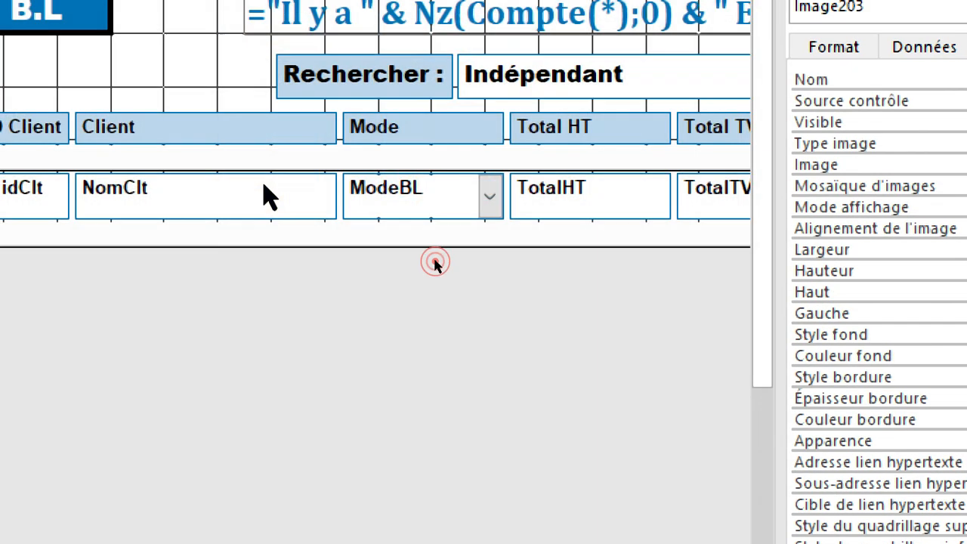
left_click(464, 439)
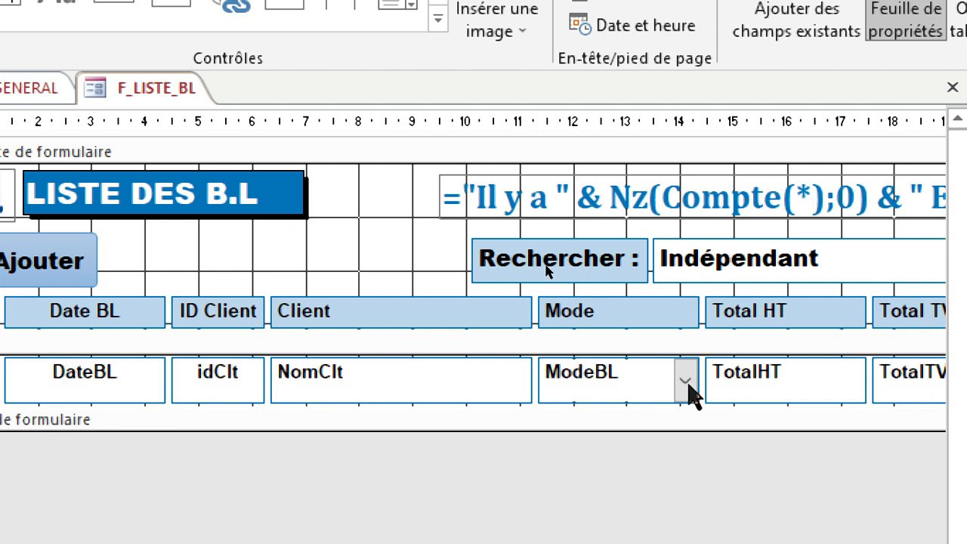
Step: Convert the ModeBL combo box in the detail section to a text box and close the property sheet
right_click(627, 401)
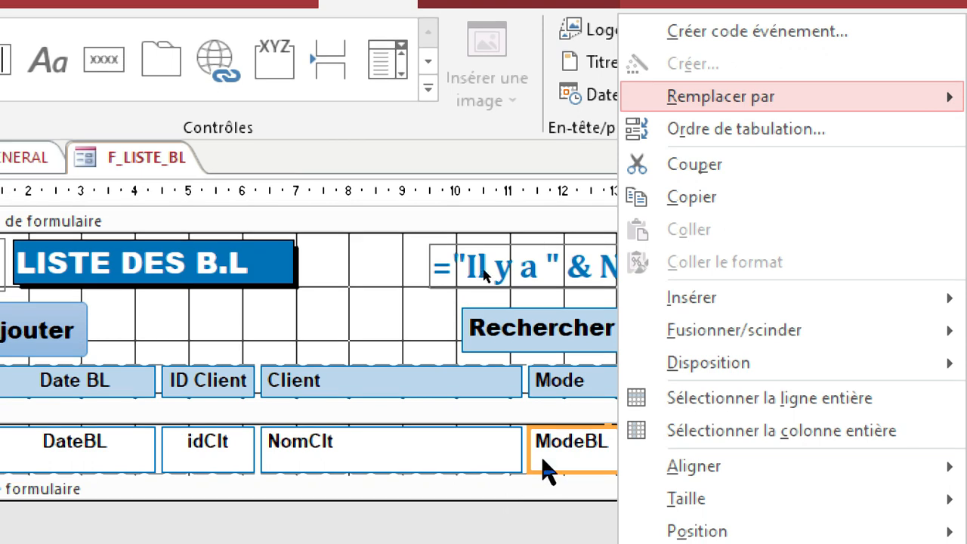
left_click(565, 452)
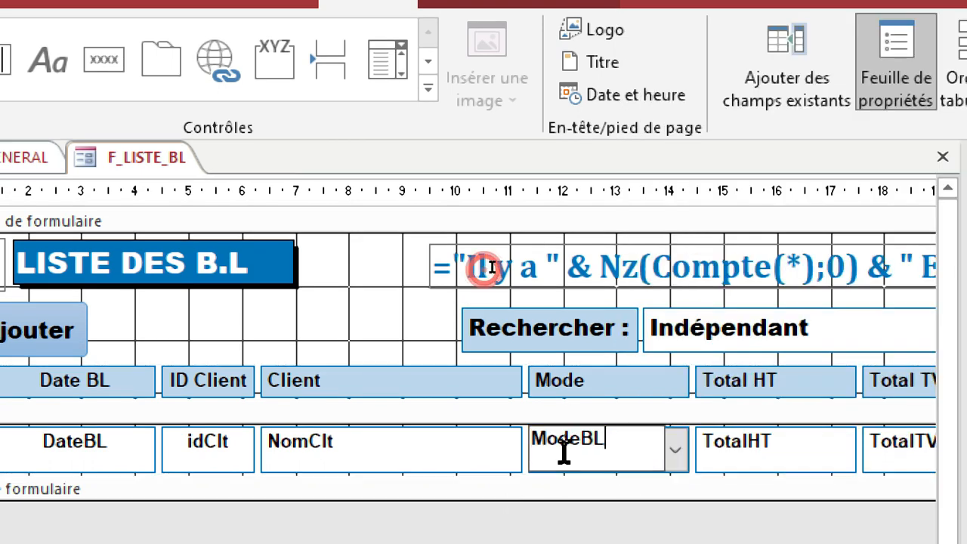
left_click(608, 526)
right_click(621, 452)
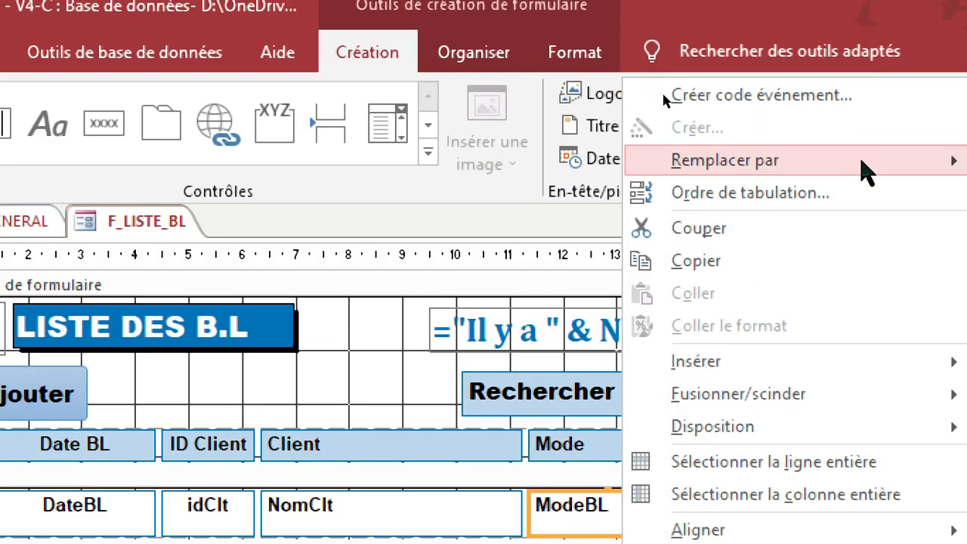
mouse_move(856, 161)
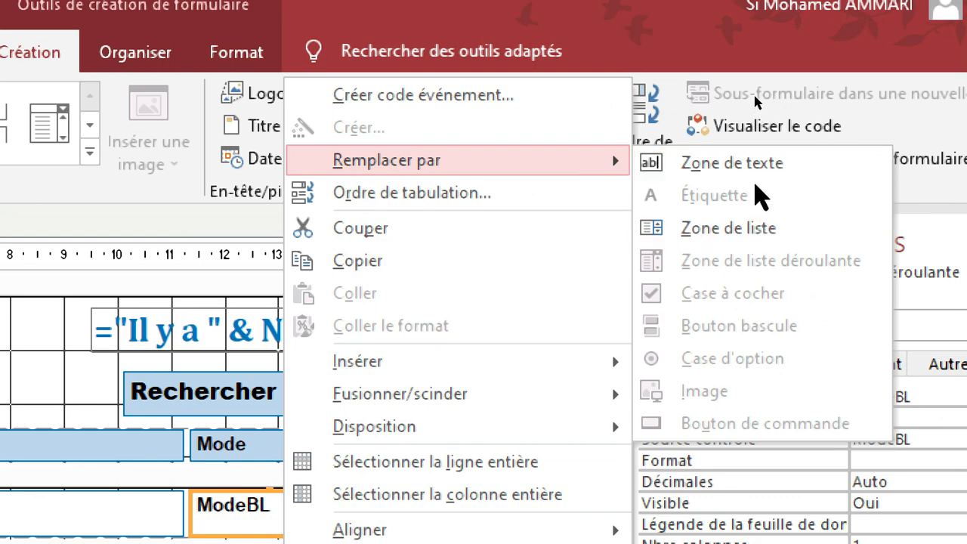
left_click(733, 163)
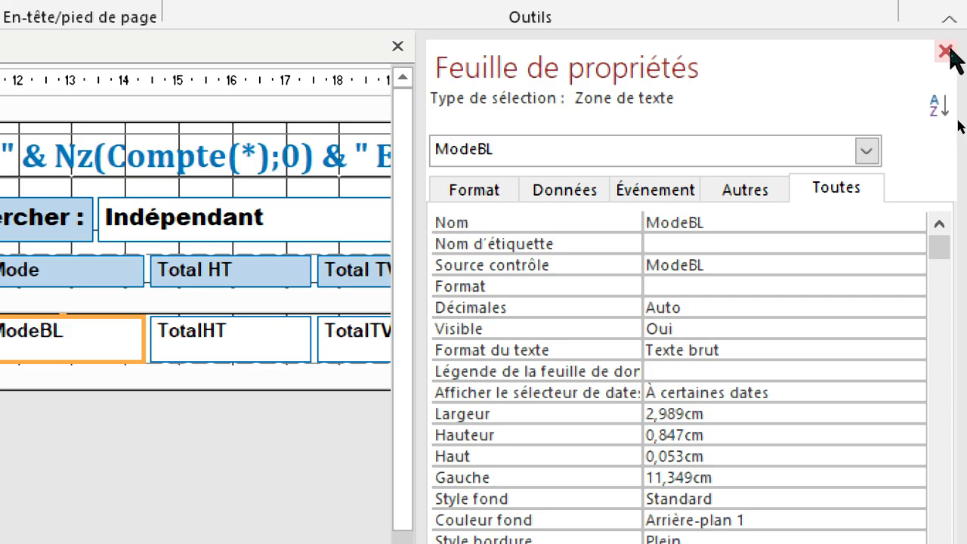
left_click(946, 51)
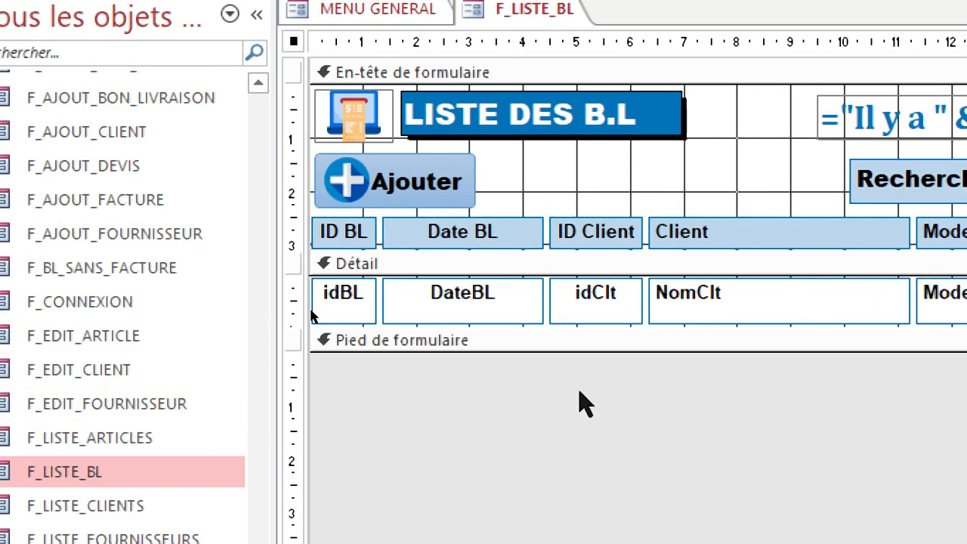
Step: Examine the data properties of the DateBL text box in the detail section
double_click(425, 302)
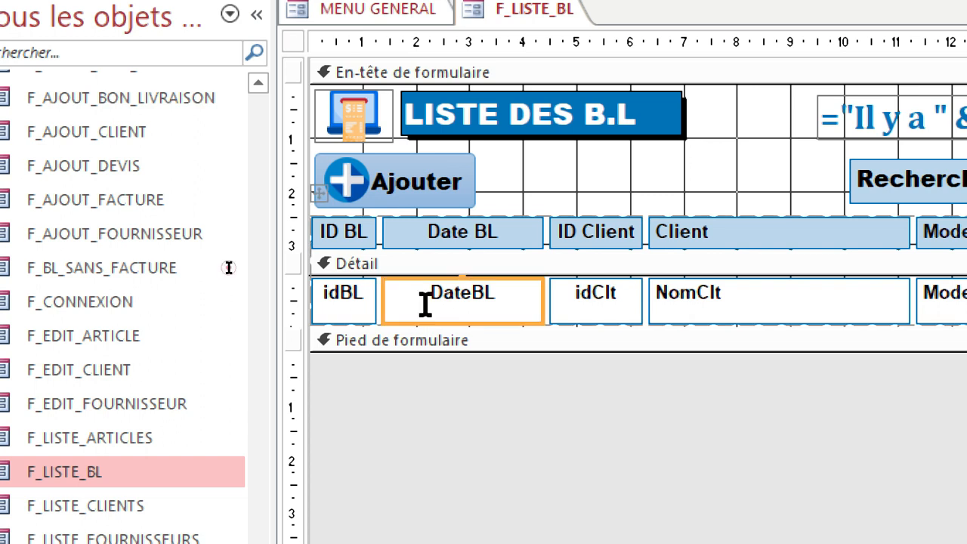
left_click(580, 155)
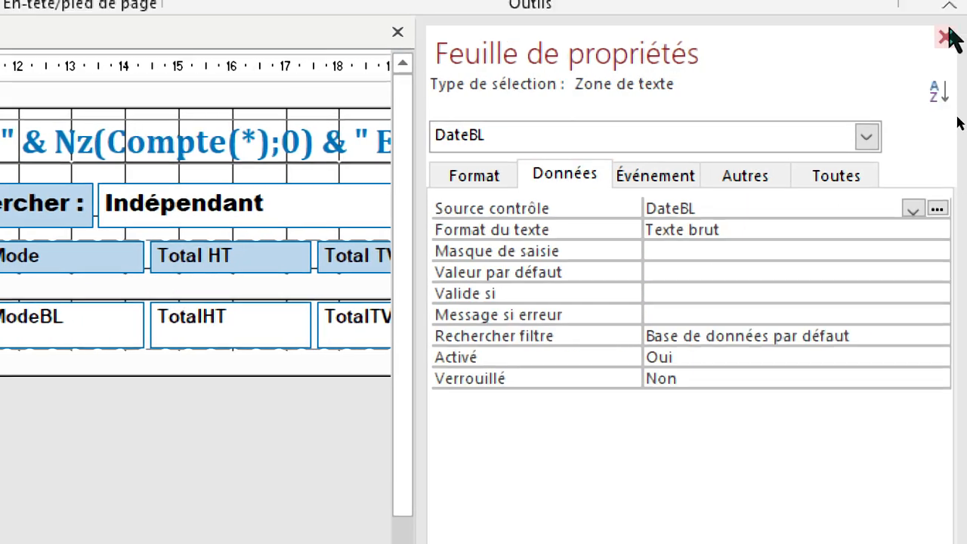
left_click(945, 12)
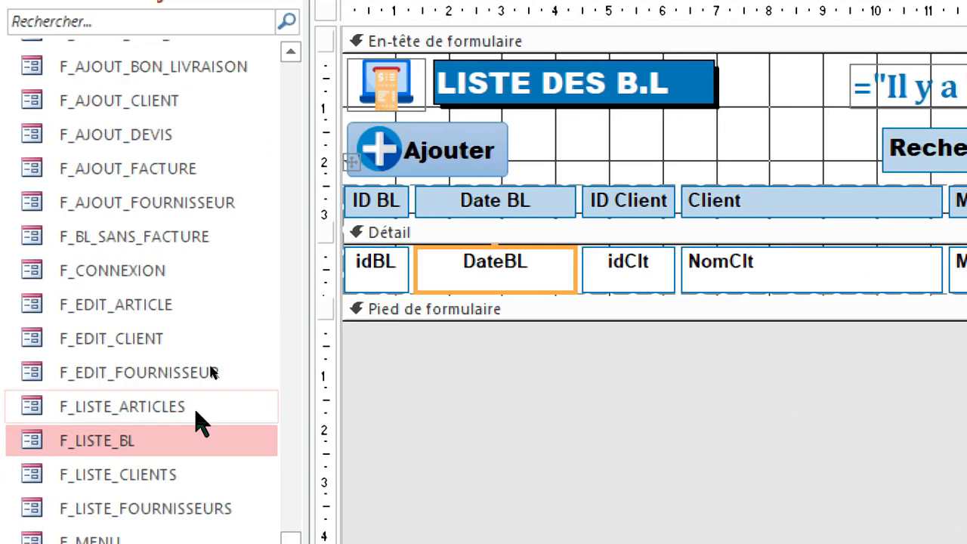
Step: Select all the text boxes in the detail section and set their Verrouillé data property to Non
left_click_drag(365, 371, 966, 261)
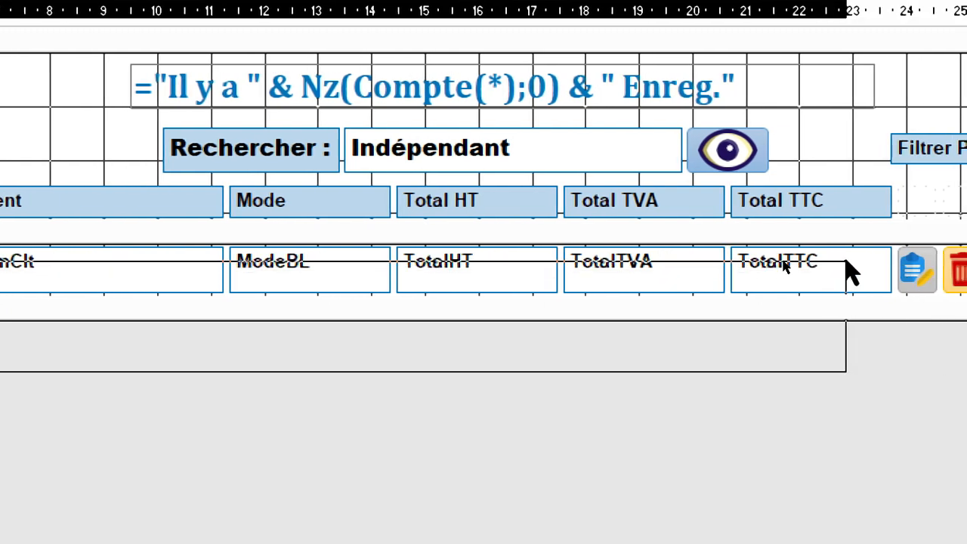
left_click_drag(847, 261, 837, 261)
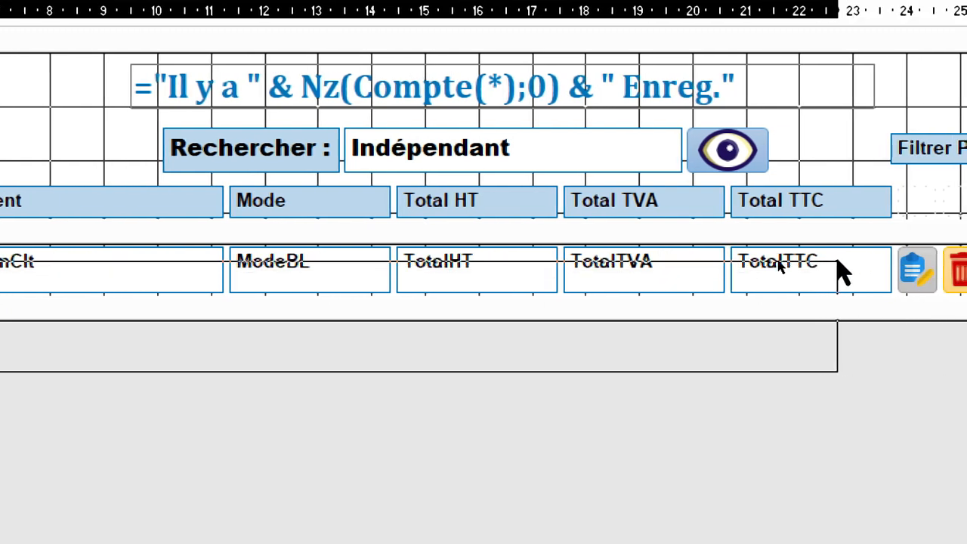
left_click_drag(837, 261, 837, 263)
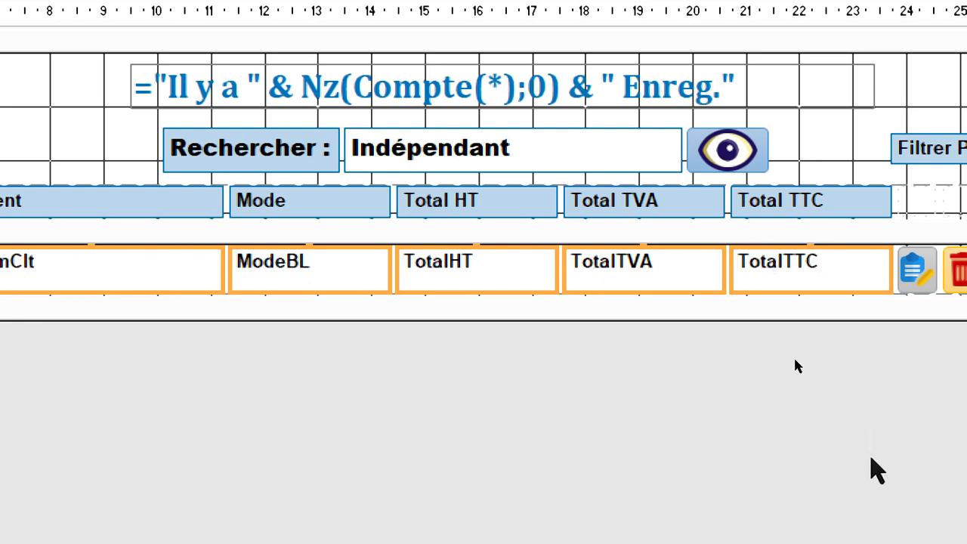
key("F4")
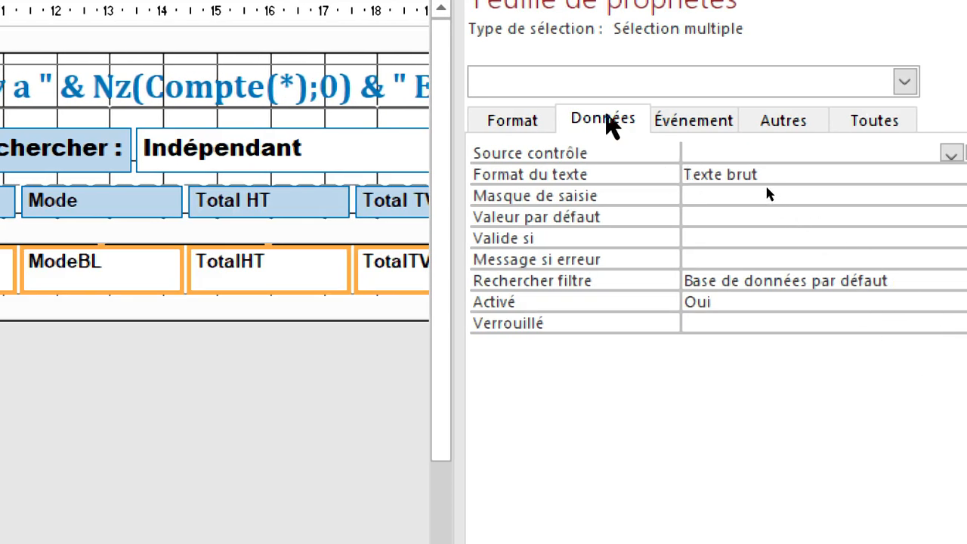
left_click(579, 326)
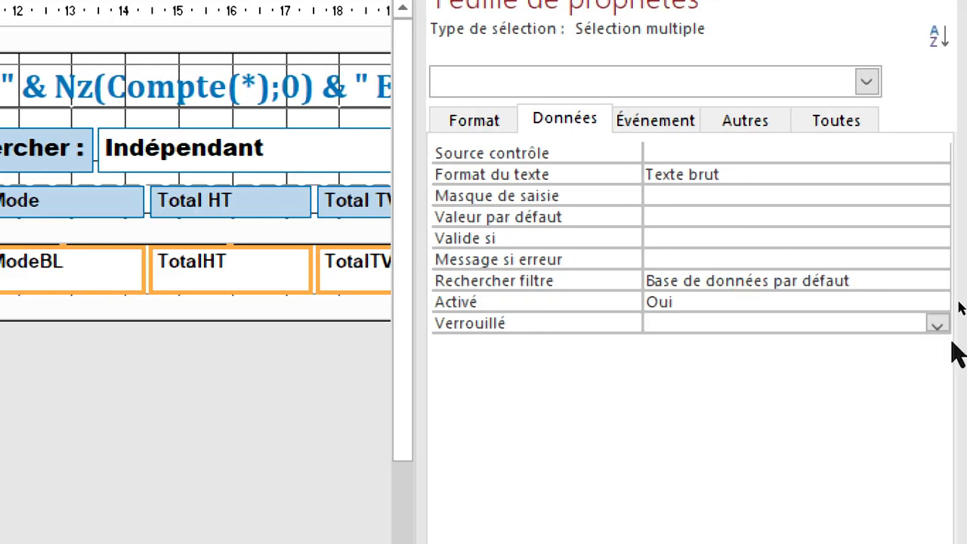
left_click(937, 325)
left_click(697, 366)
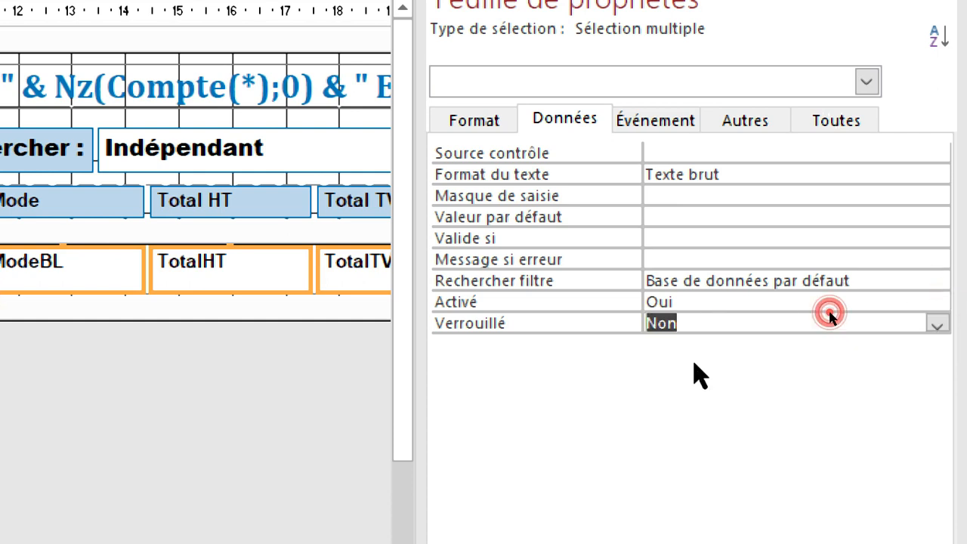
left_click(582, 304)
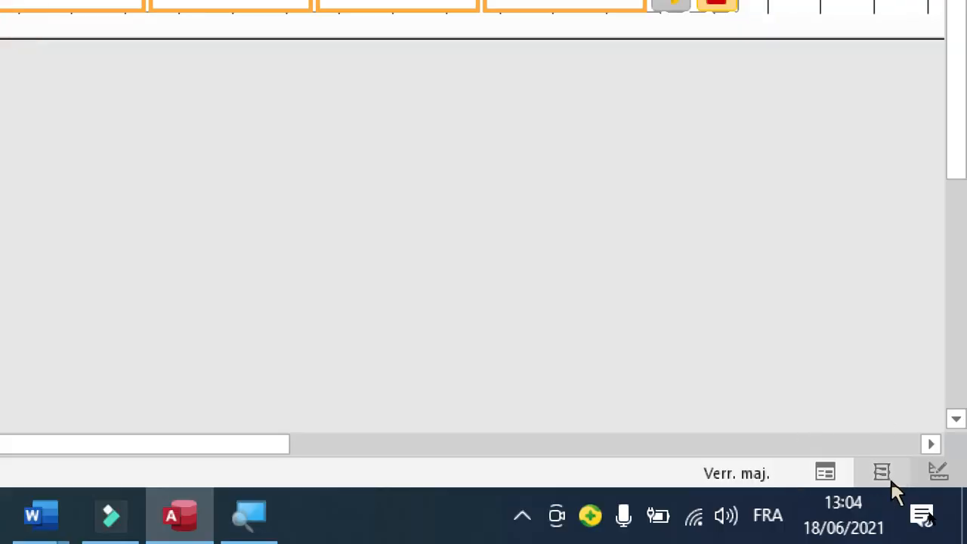
Step: Switch the form to layout view and shorten the Date BL column header to Date
left_click(883, 473)
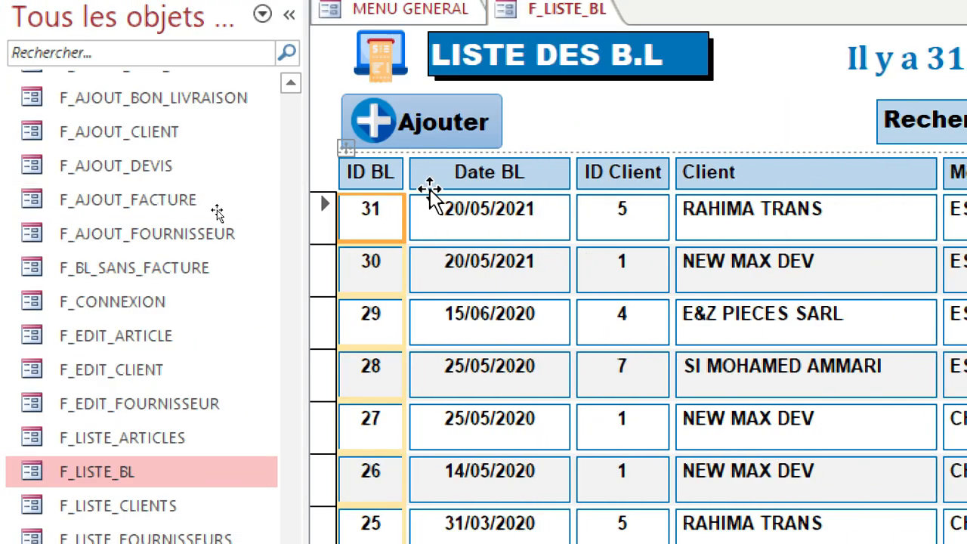
left_click(529, 180)
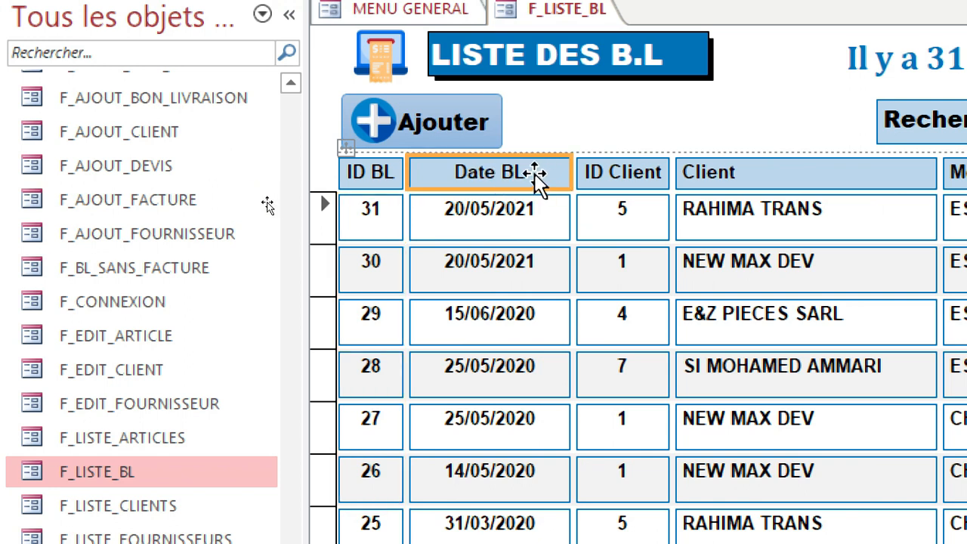
left_click(540, 172)
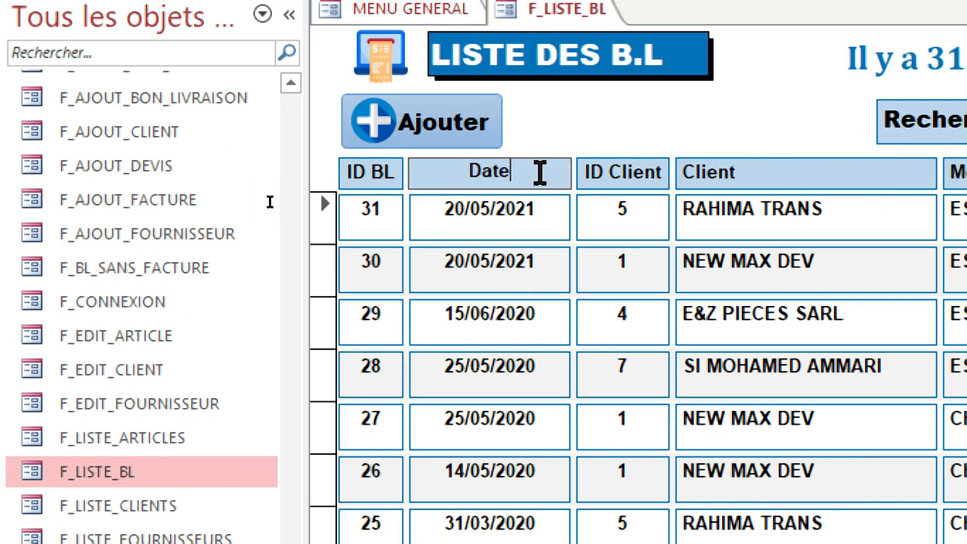
left_click(531, 231)
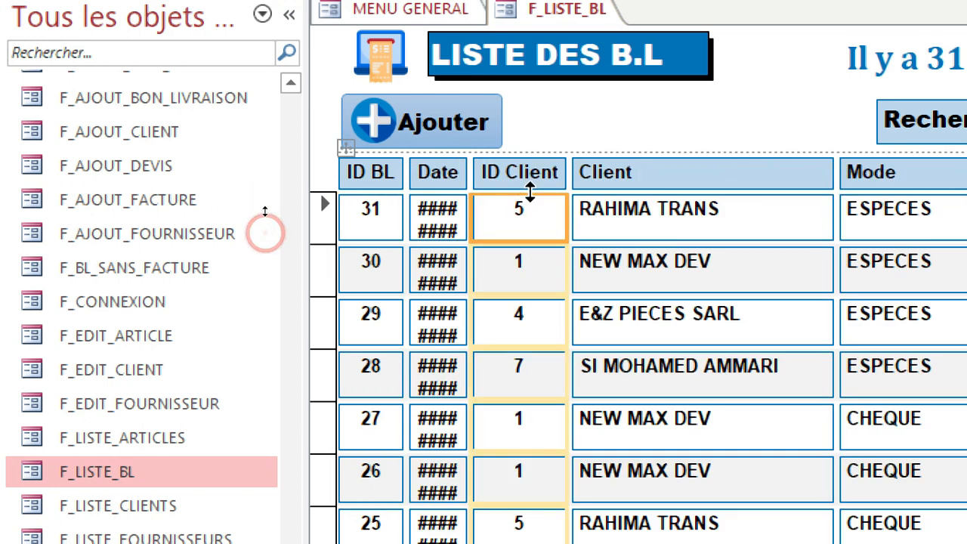
Step: Widen the Date column until the full dates fit, and narrow the Mode column slightly
left_click(459, 172)
left_click_drag(468, 172, 529, 172)
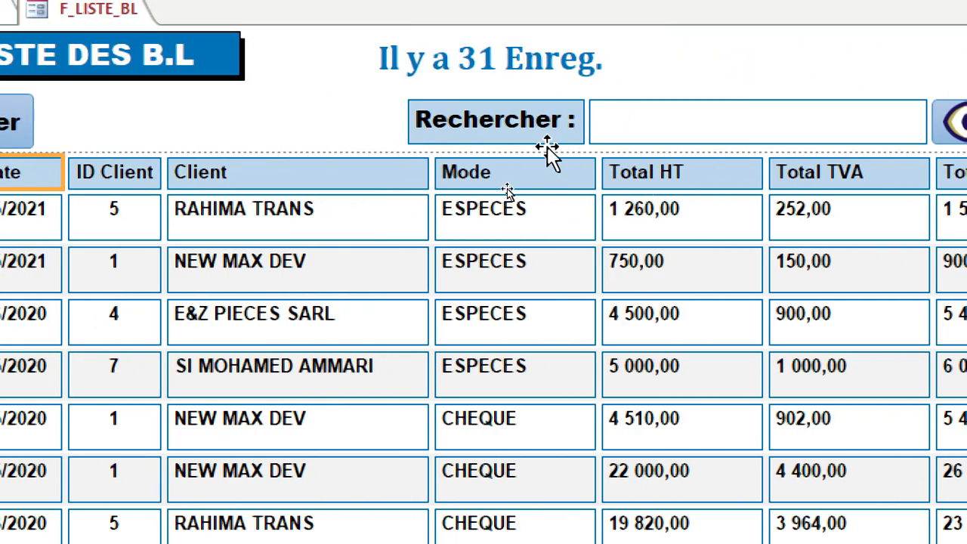
left_click(723, 175)
left_click(592, 172)
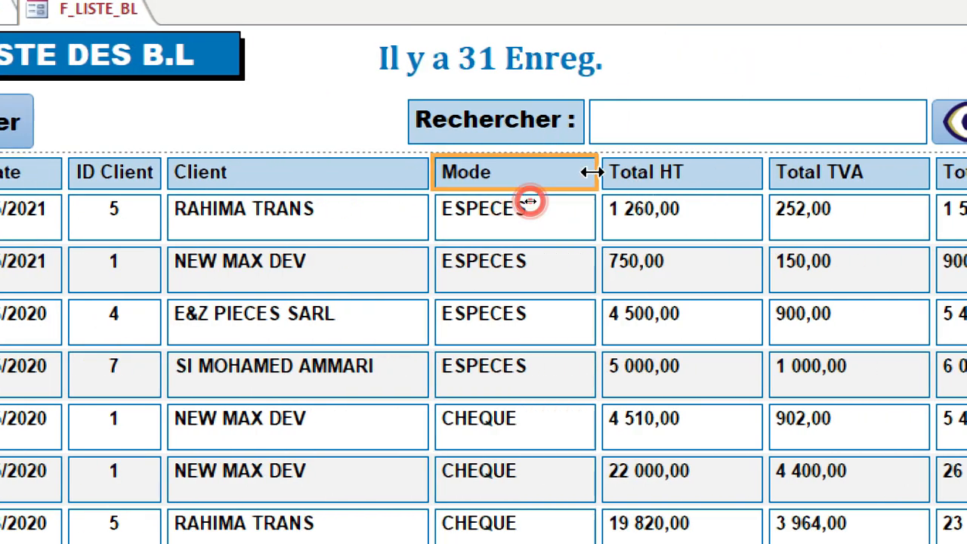
left_click_drag(592, 173, 586, 172)
Step: Right-align the headers and values of the Total HT, Total TVA and Total TTC columns
left_click(656, 178)
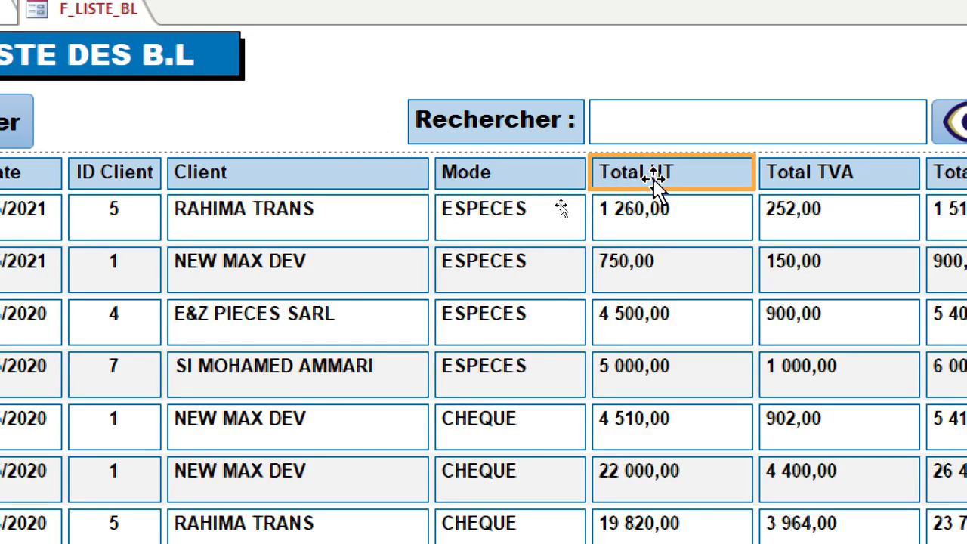
left_click(662, 151)
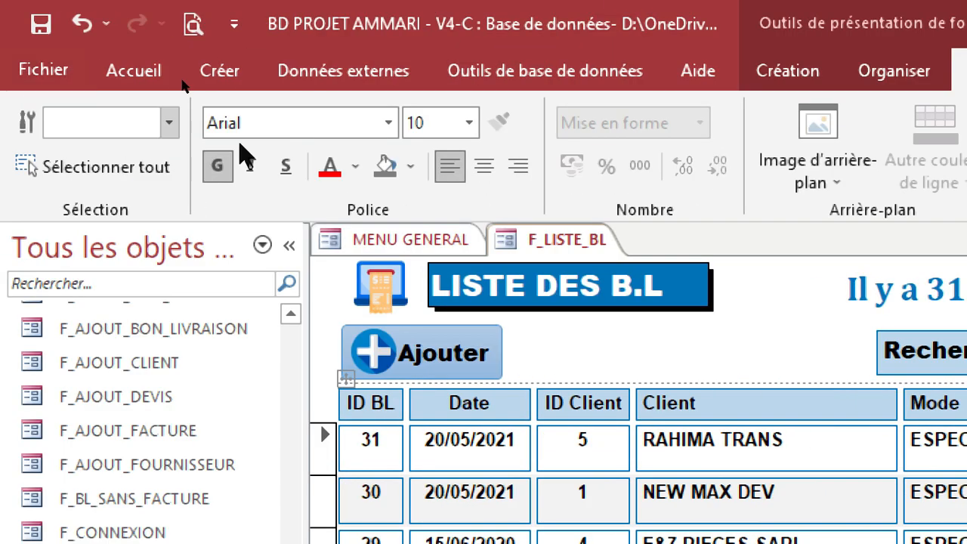
left_click(519, 166)
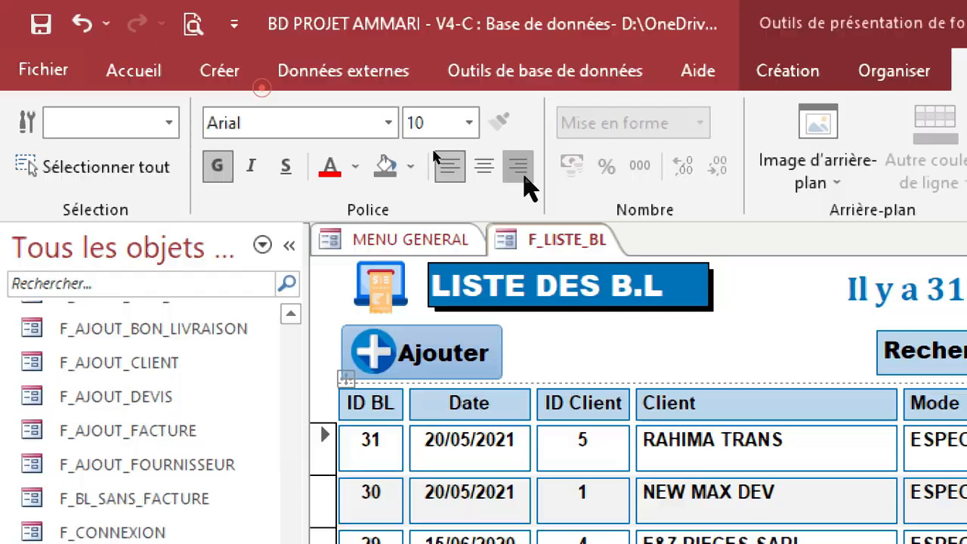
left_click(713, 194)
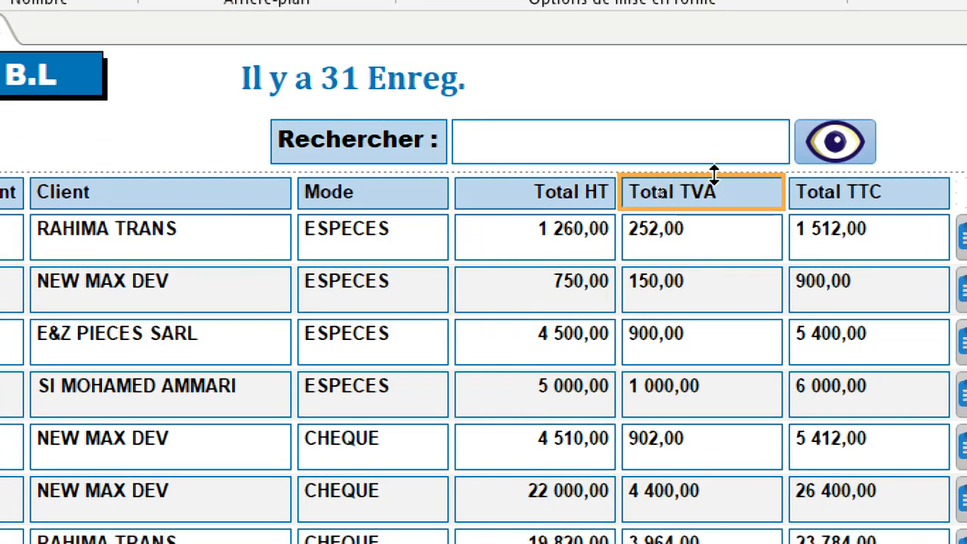
left_click(717, 170)
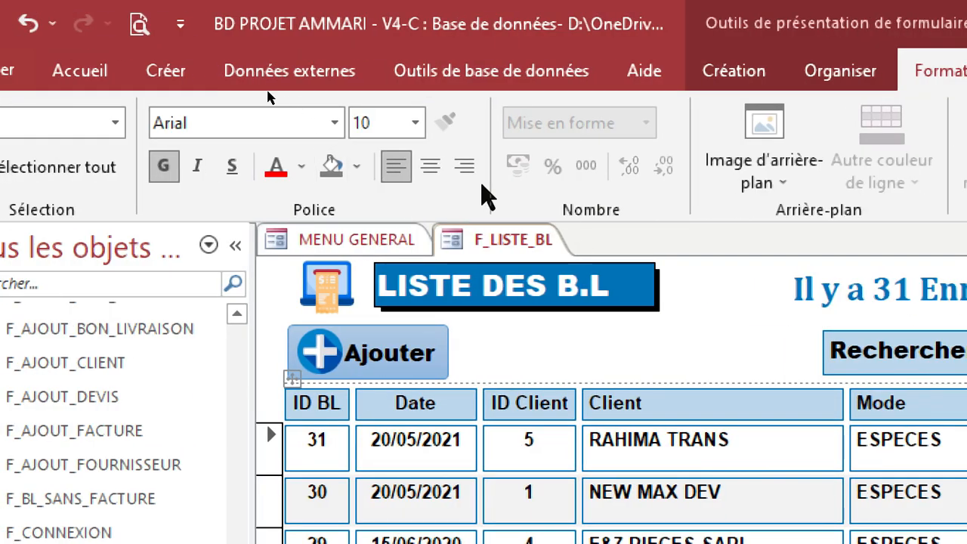
left_click(465, 168)
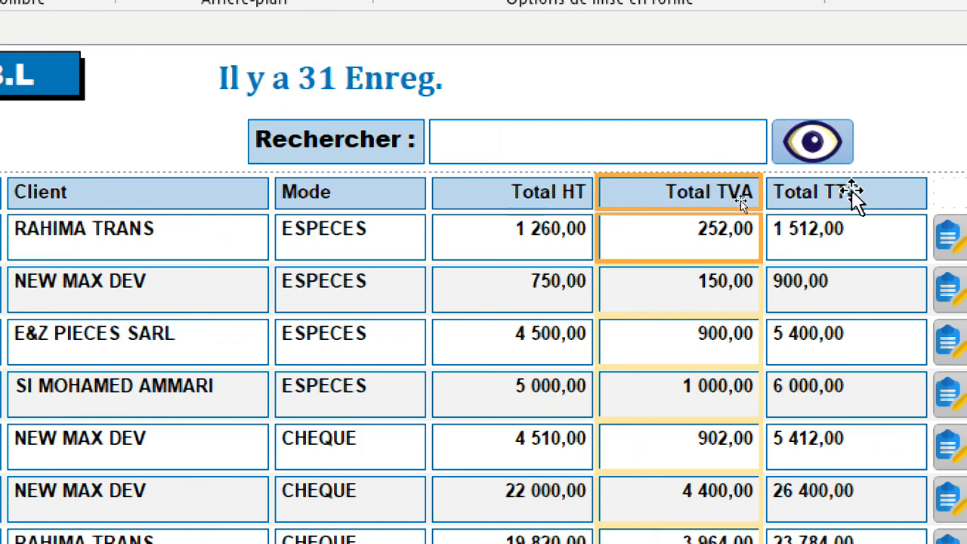
left_click(852, 193)
left_click(857, 168)
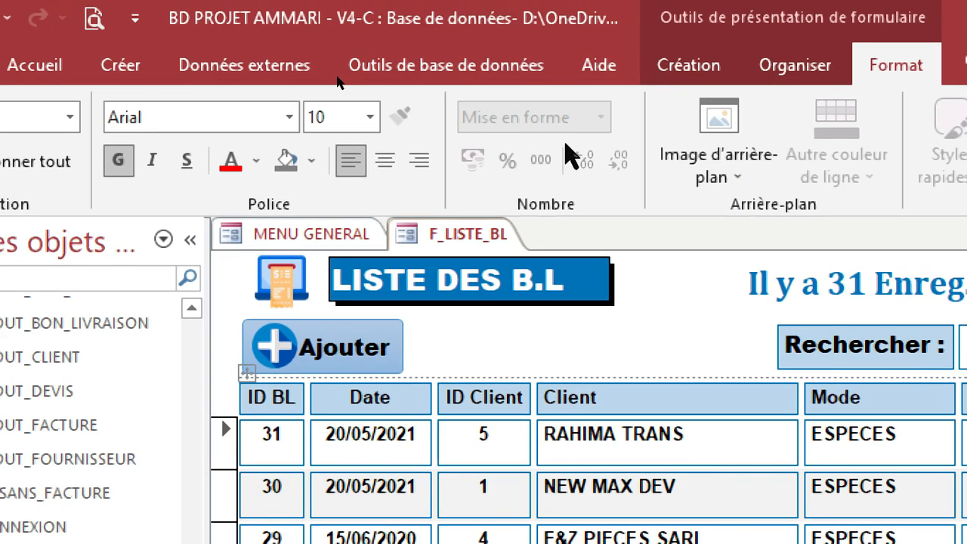
left_click(420, 161)
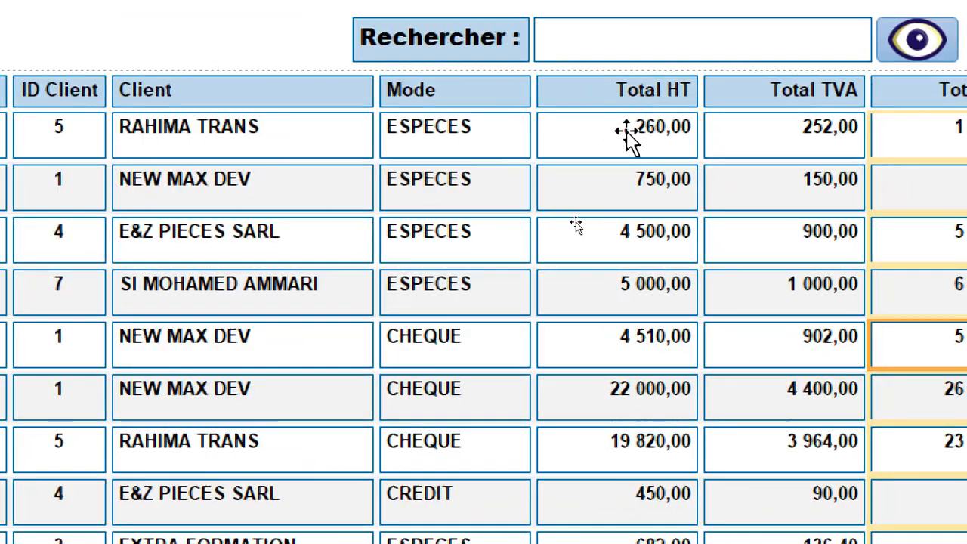
Step: Set the font size of the Total HT and Total TVA column values to 11
left_click(613, 94)
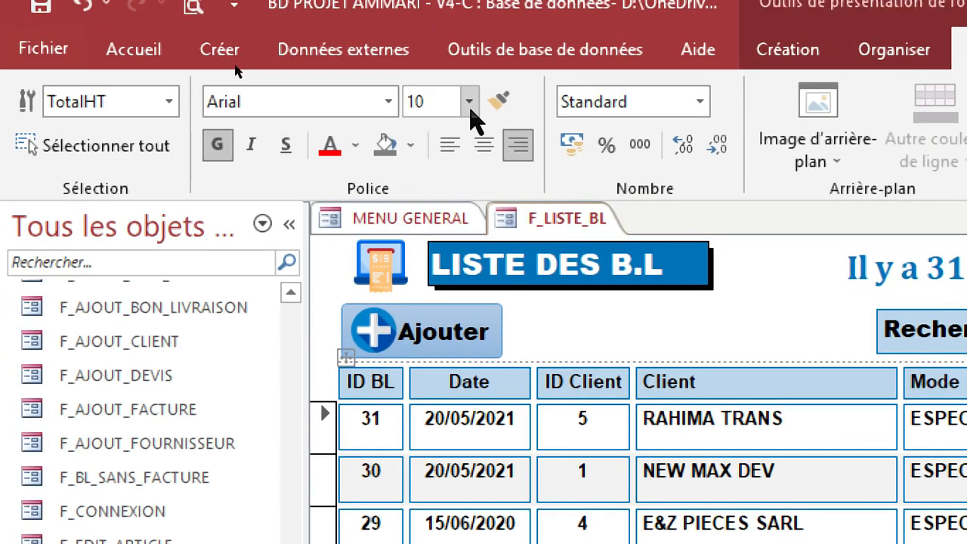
left_click(470, 101)
left_click(419, 215)
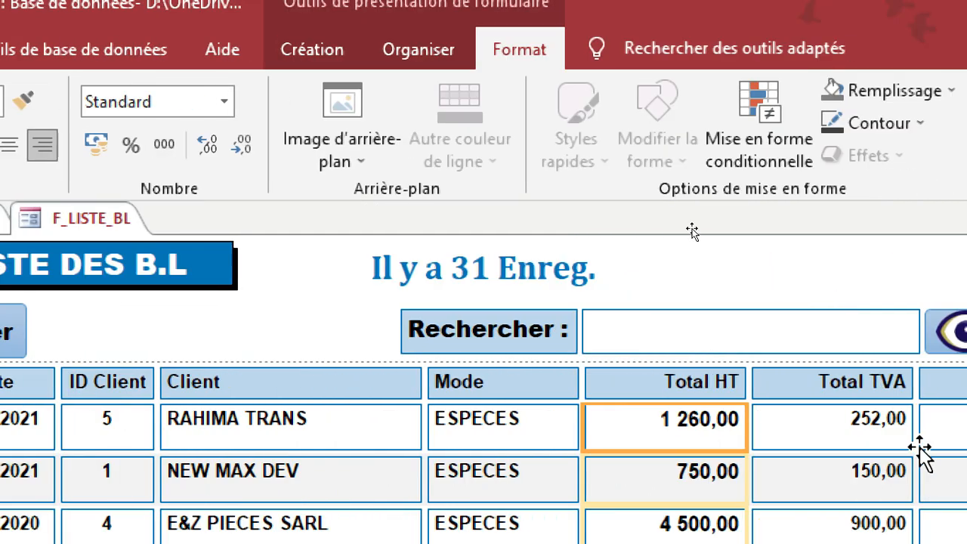
left_click(838, 443)
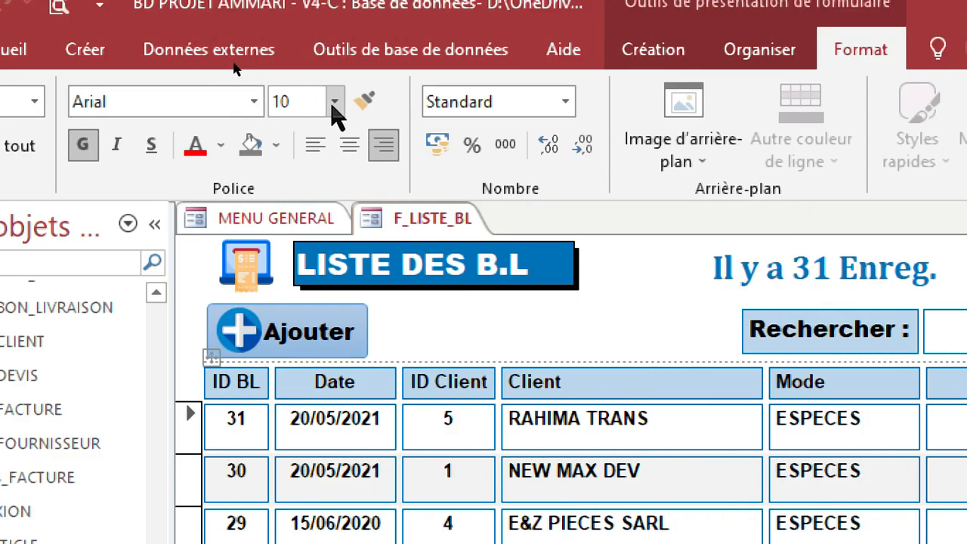
left_click(335, 106)
left_click(298, 214)
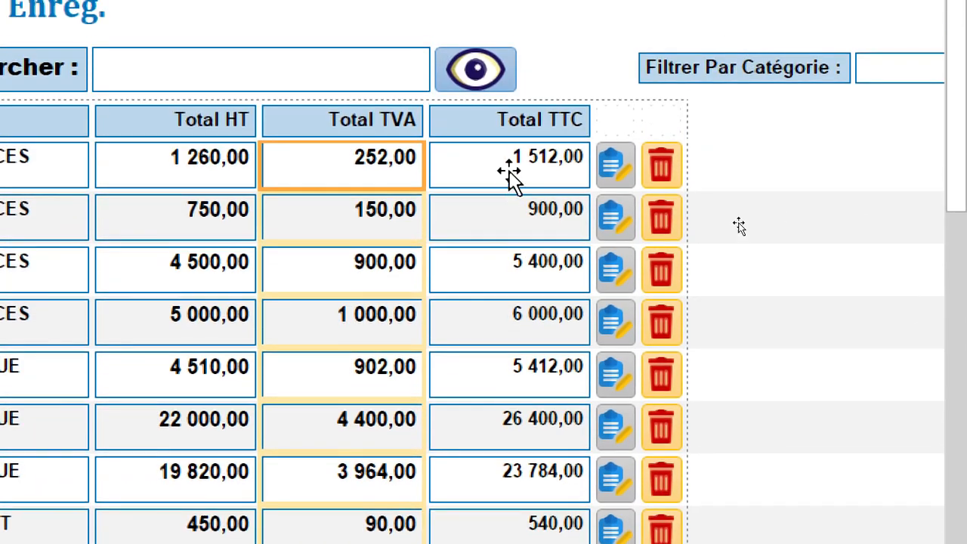
Step: Format the Total TTC column values with font size 11 and the standard dark red font colour
left_click(512, 29)
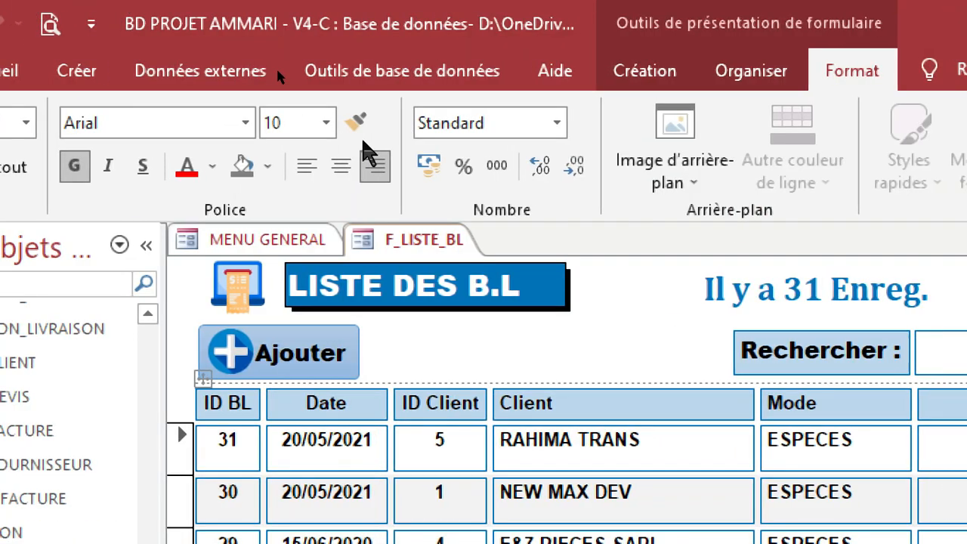
left_click(326, 123)
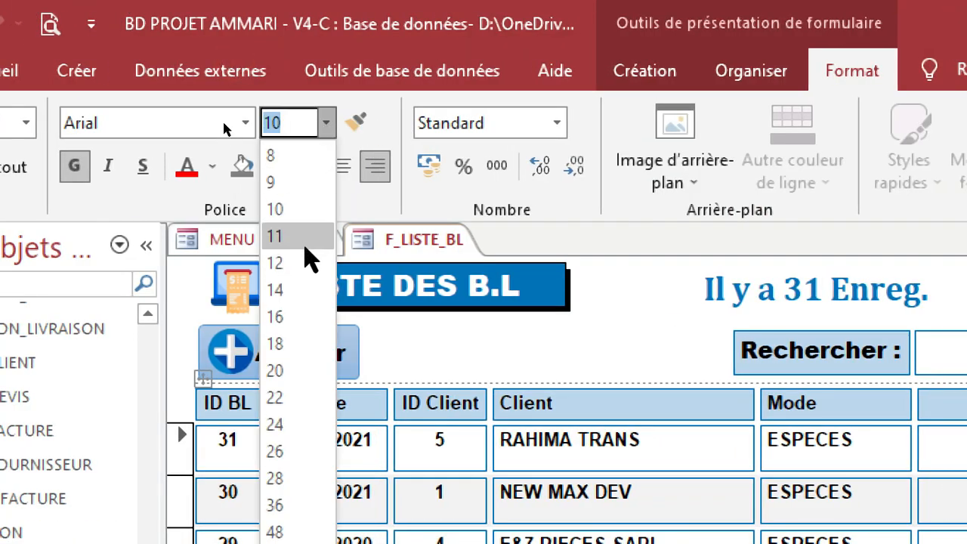
left_click(304, 237)
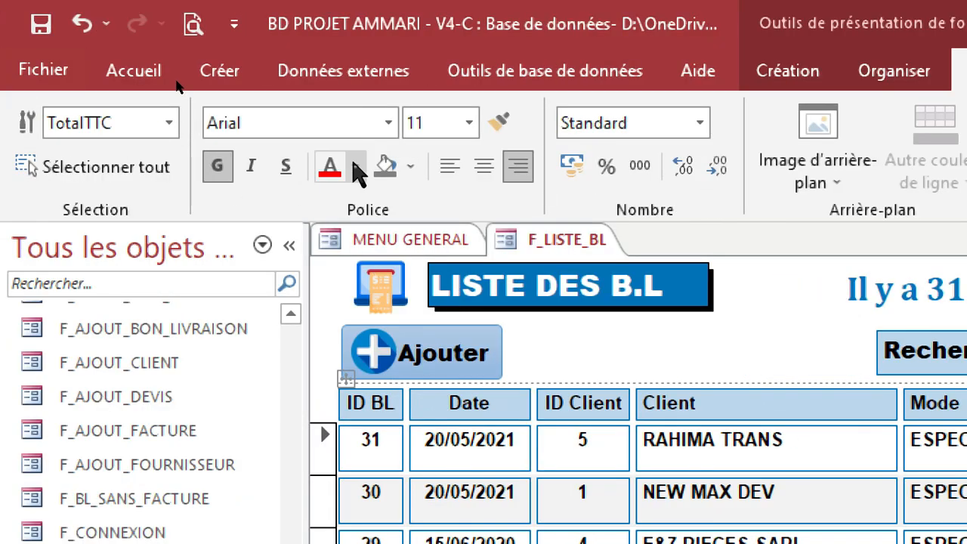
left_click(358, 167)
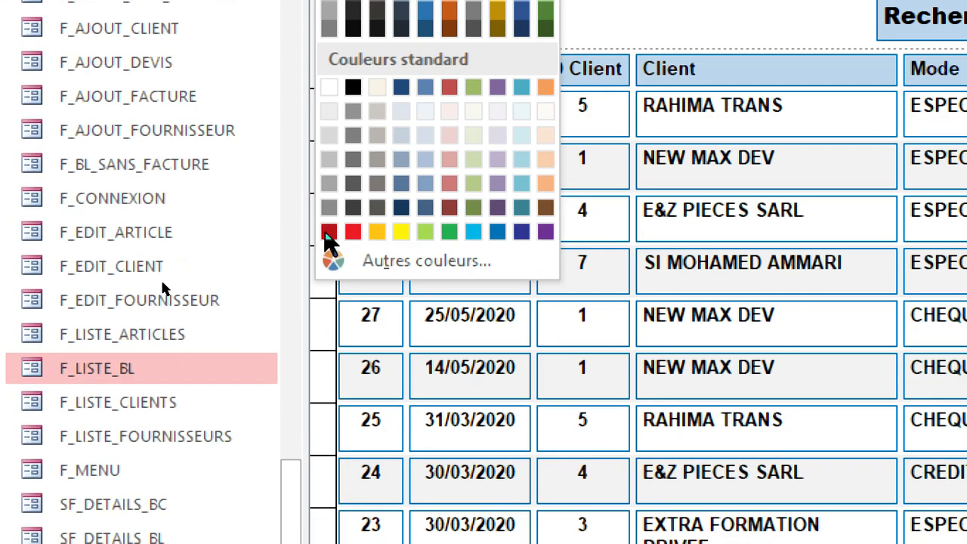
left_click(328, 238)
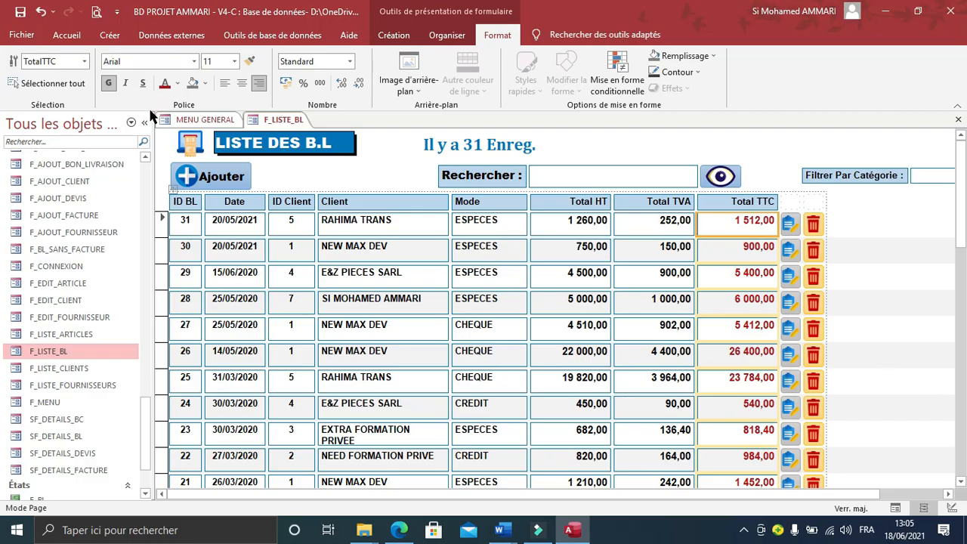
Step: With the navigation pane collapsed, delete the Filtrer Par Catégorie label and its combo box from the header and save the form
left_click(144, 121)
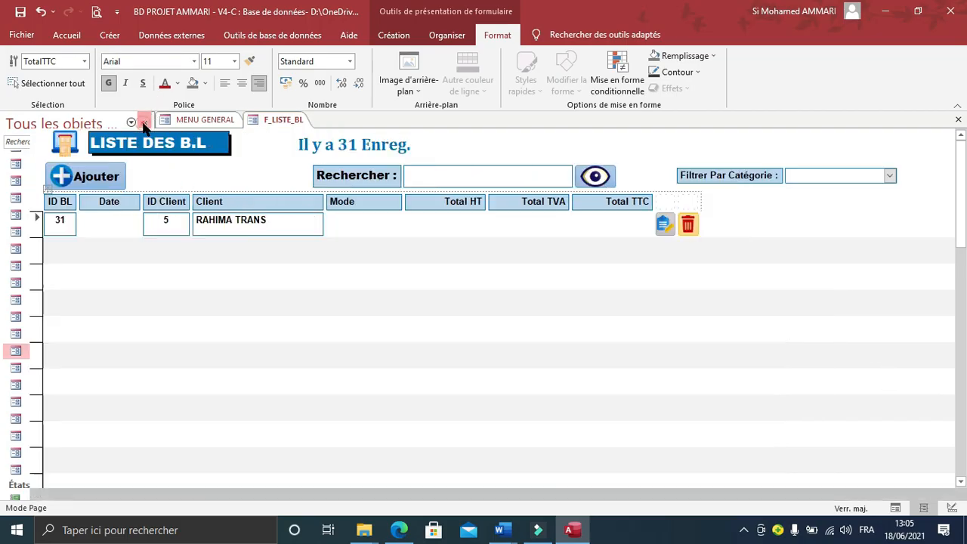
left_click(838, 185)
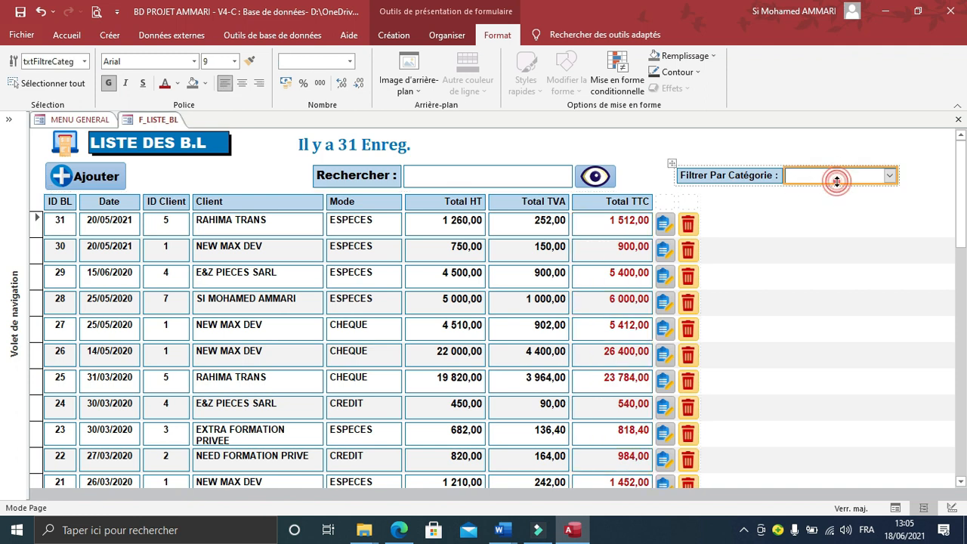
left_click(672, 164)
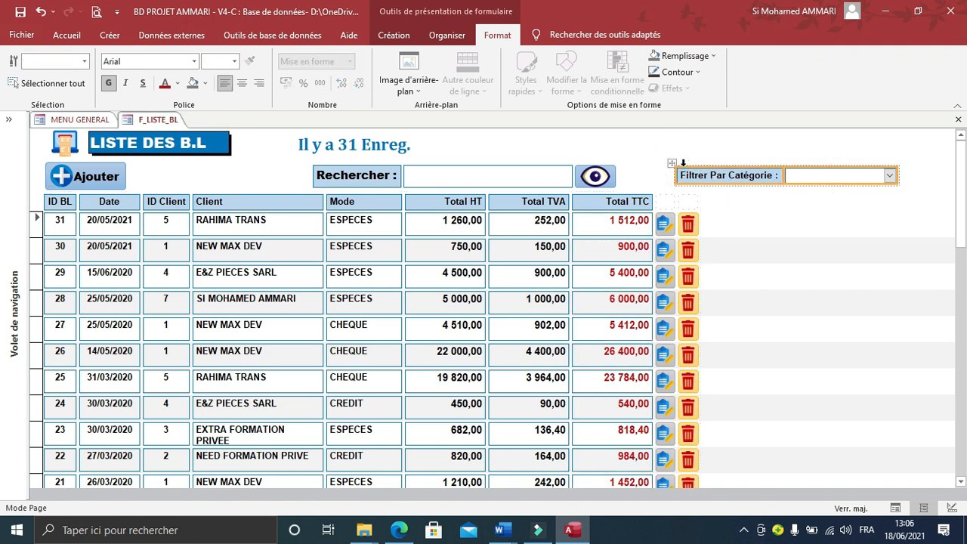
key("Delete")
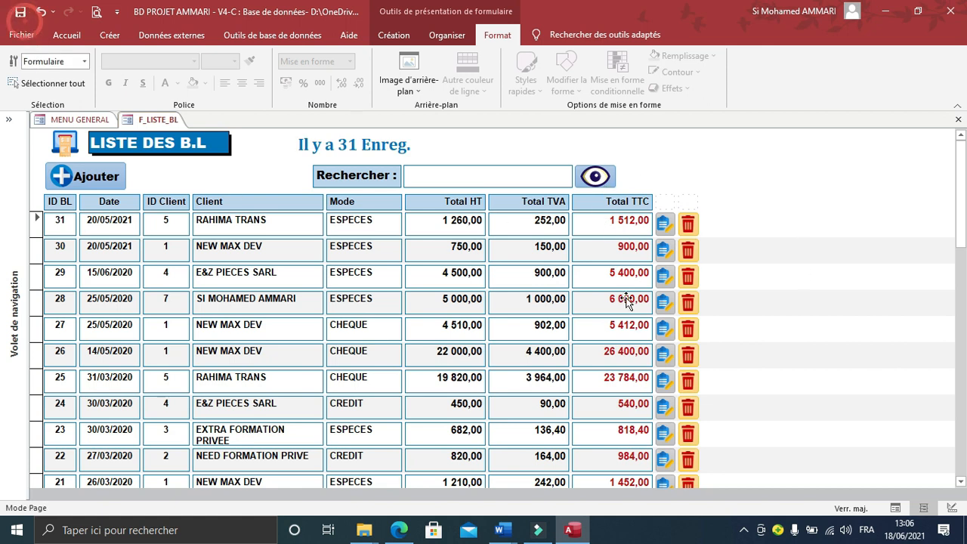
left_click(309, 234)
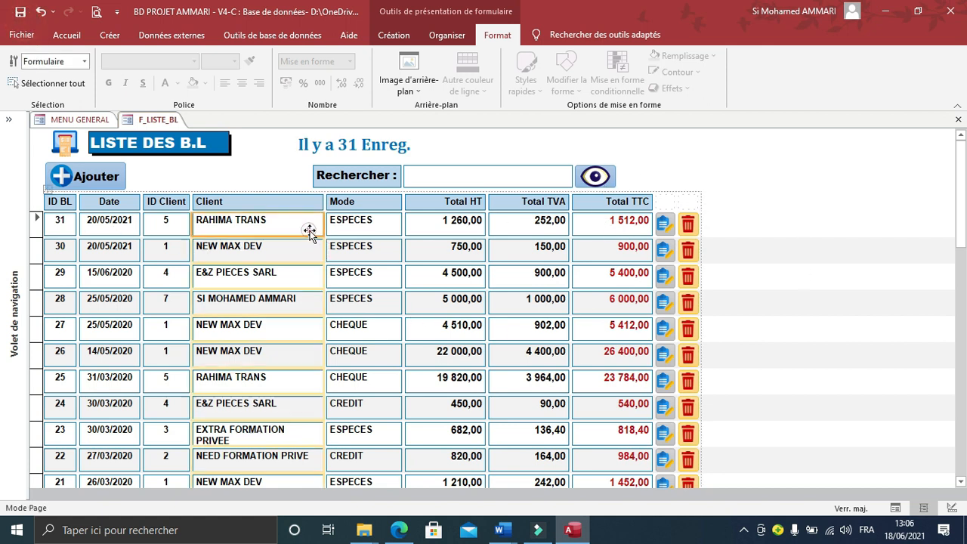
Step: Widen the Client, Date and ID BL columns of the delivery-note list
left_click_drag(327, 225, 365, 224)
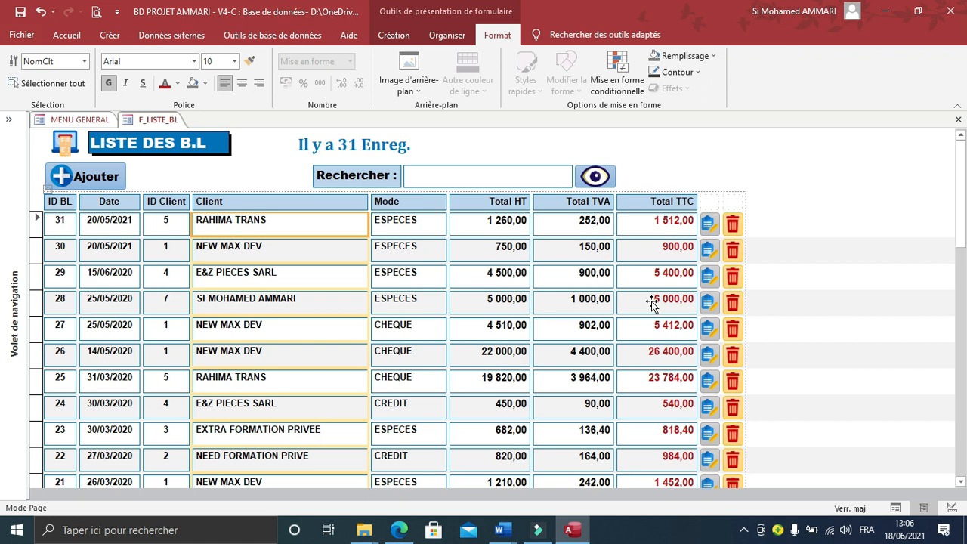
left_click(136, 233)
left_click_drag(141, 223, 148, 224)
left_click(73, 226)
left_click_drag(77, 220, 118, 221)
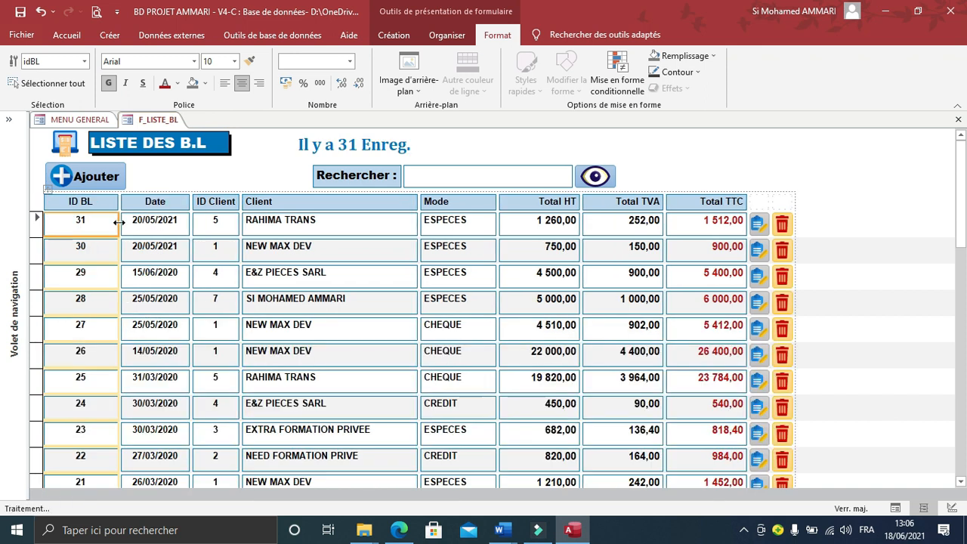
left_click(209, 270)
left_click(102, 230)
left_click_drag(115, 224, 105, 224)
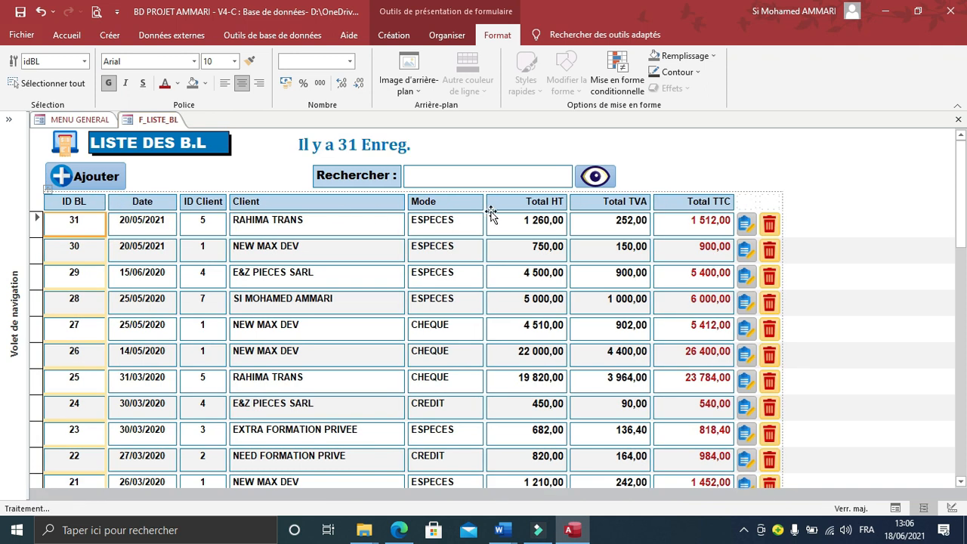
Step: Set the font size of the Mode, Client and ID Client column values to 11
left_click(447, 220)
left_click(235, 64)
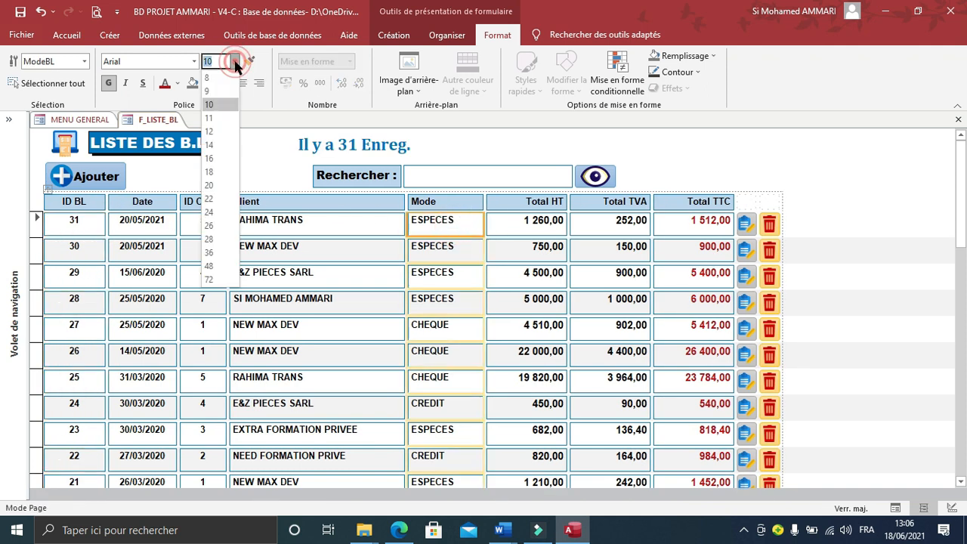
left_click(223, 107)
left_click(297, 221)
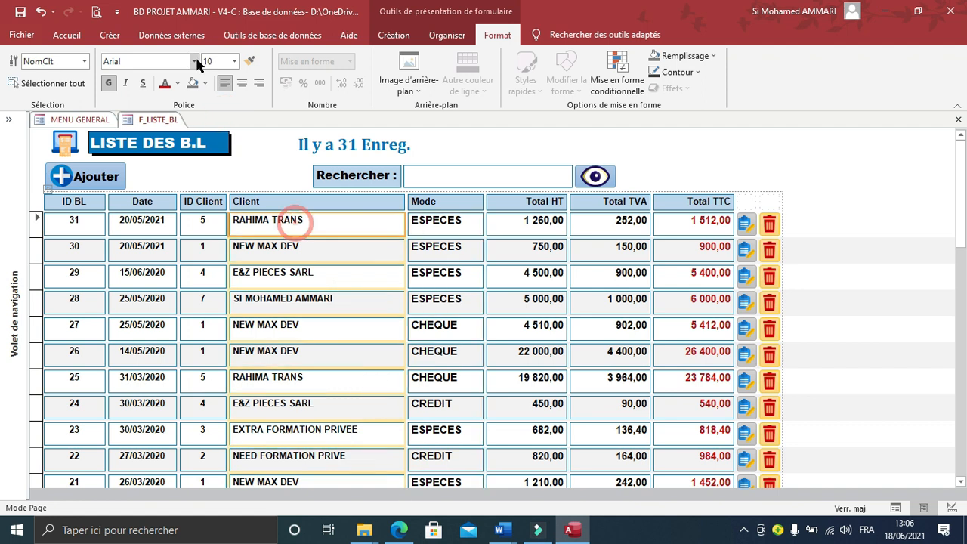
left_click(235, 61)
left_click(229, 121)
left_click(202, 221)
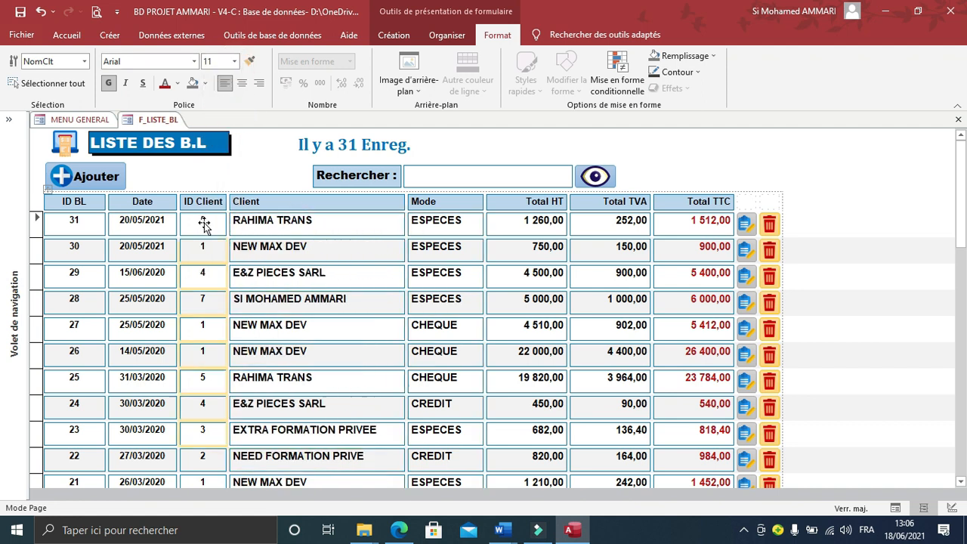
left_click(235, 62)
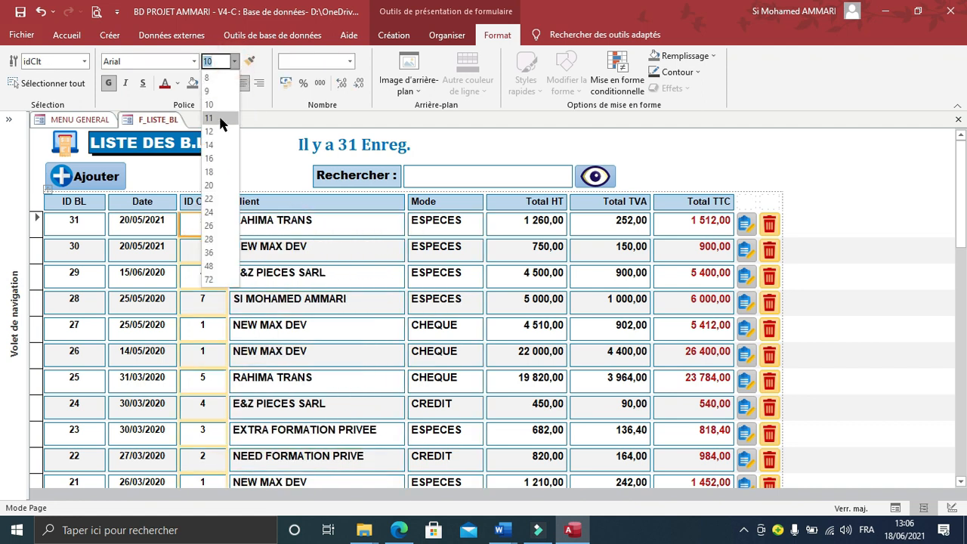
left_click(221, 119)
Step: Set the font size of the whole table layout, including the ID BL and Date columns, to 11
left_click(140, 220)
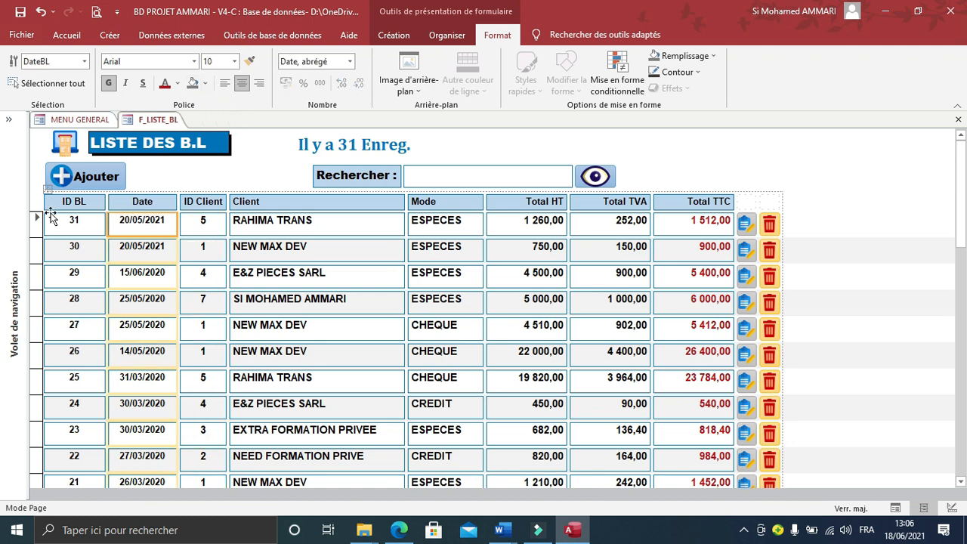
left_click(43, 190)
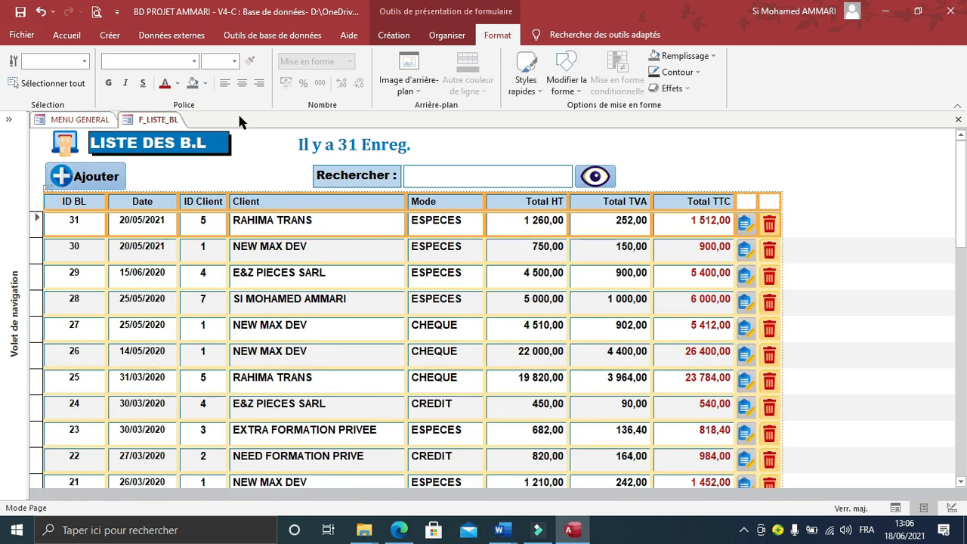
left_click(235, 62)
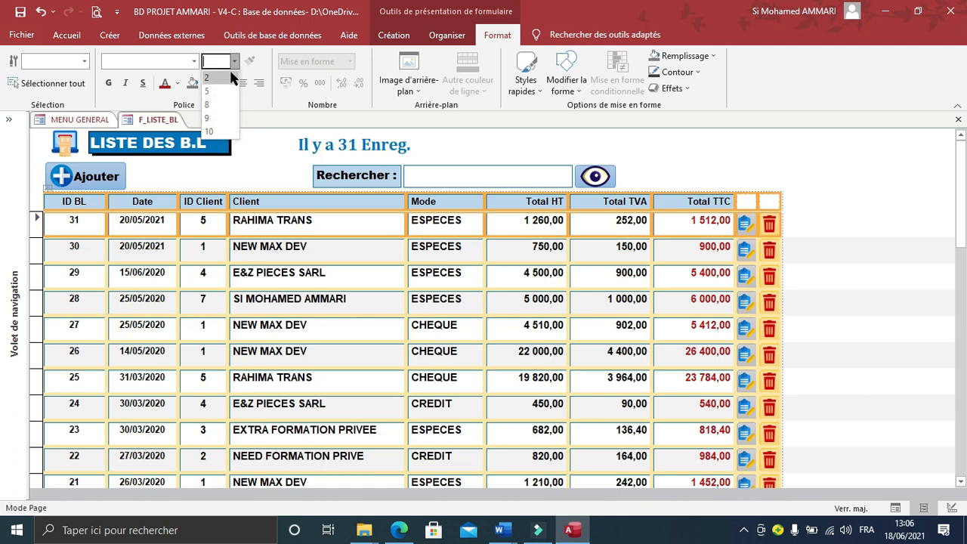
left_click(219, 61)
type("11")
key("Return")
left_click(849, 209)
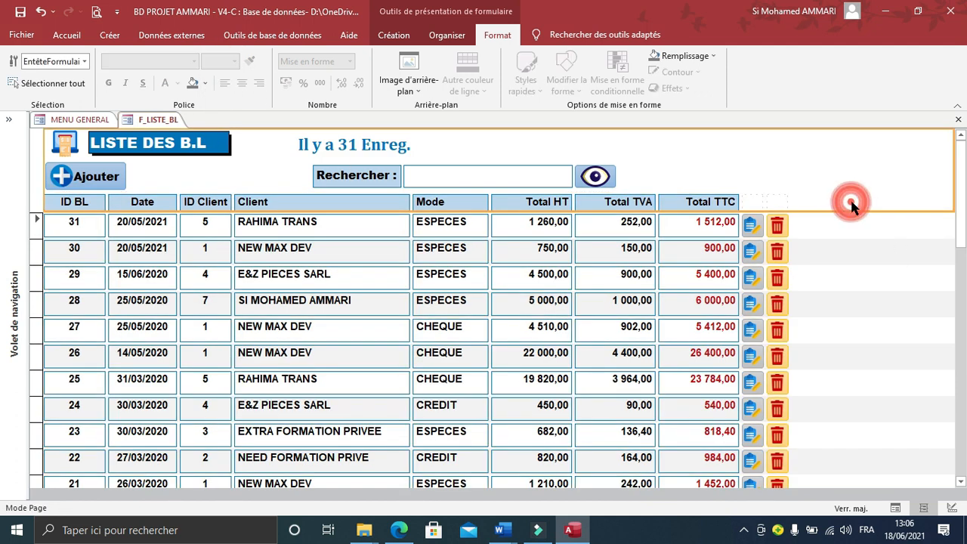
left_click(222, 231)
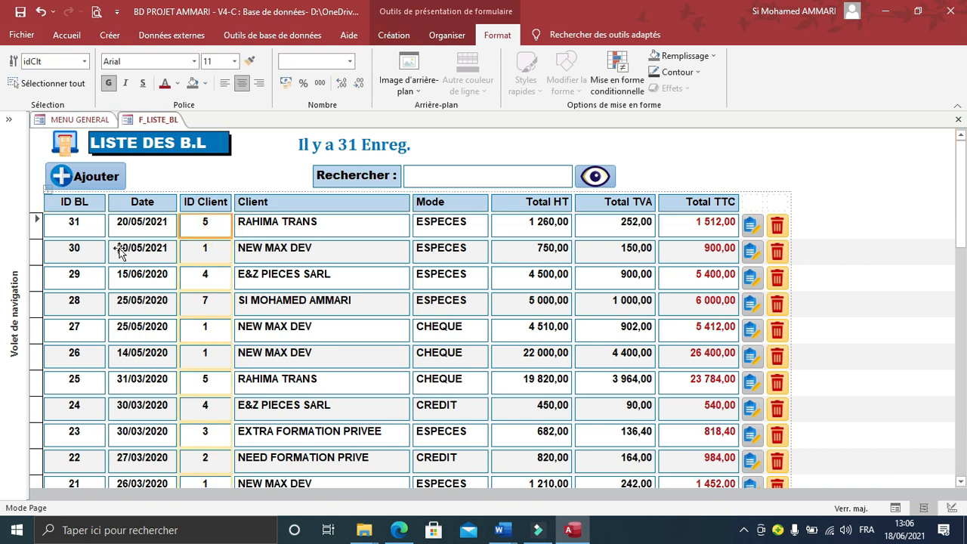
left_click(62, 234)
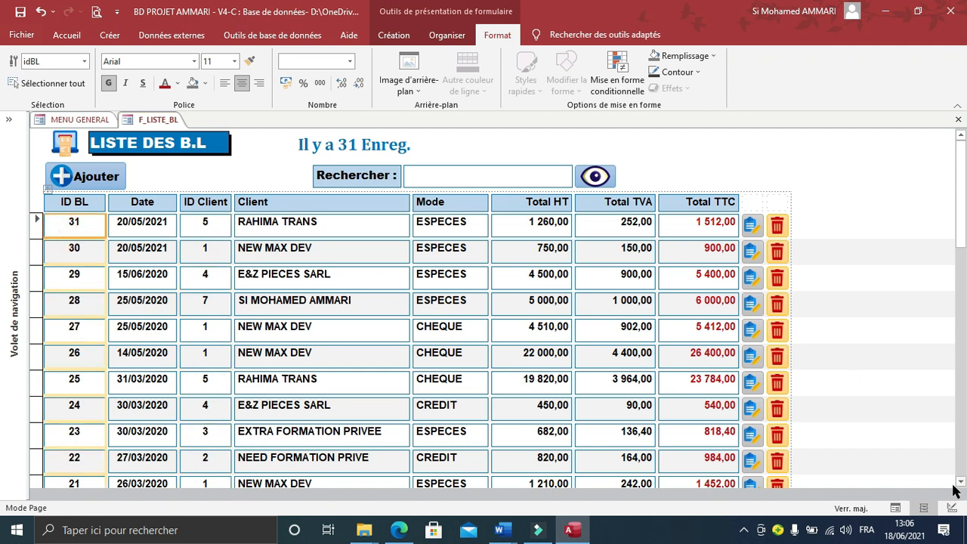
Step: In design view, apply Moyen control margins to all Detail fields from idBL to TotalTTC
left_click(952, 508)
left_click(684, 325)
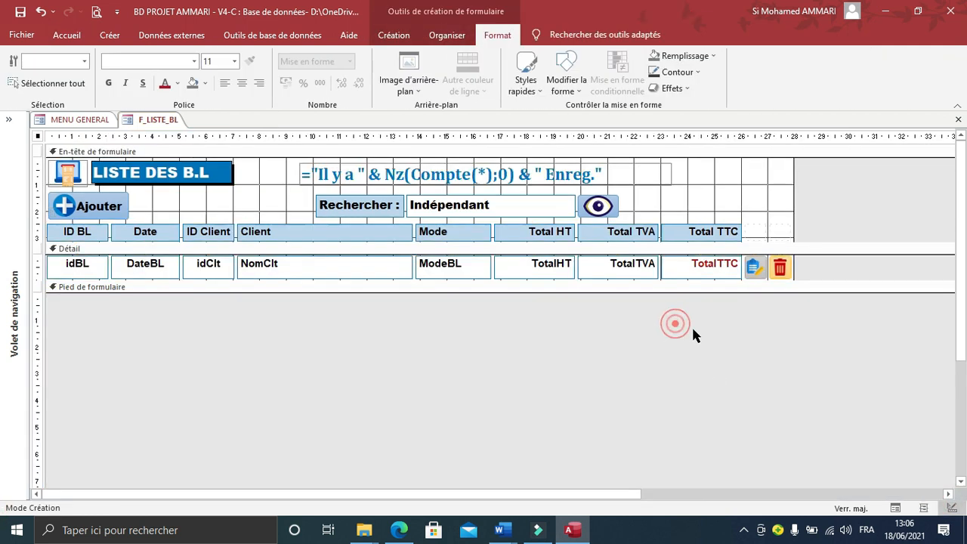
left_click_drag(696, 318, 78, 268)
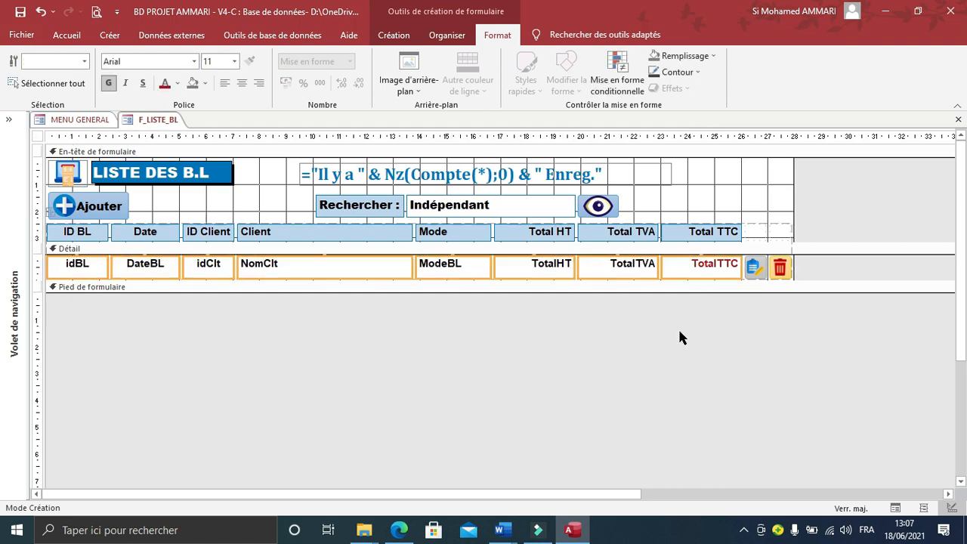
left_click_drag(695, 333, 104, 266)
left_click(447, 34)
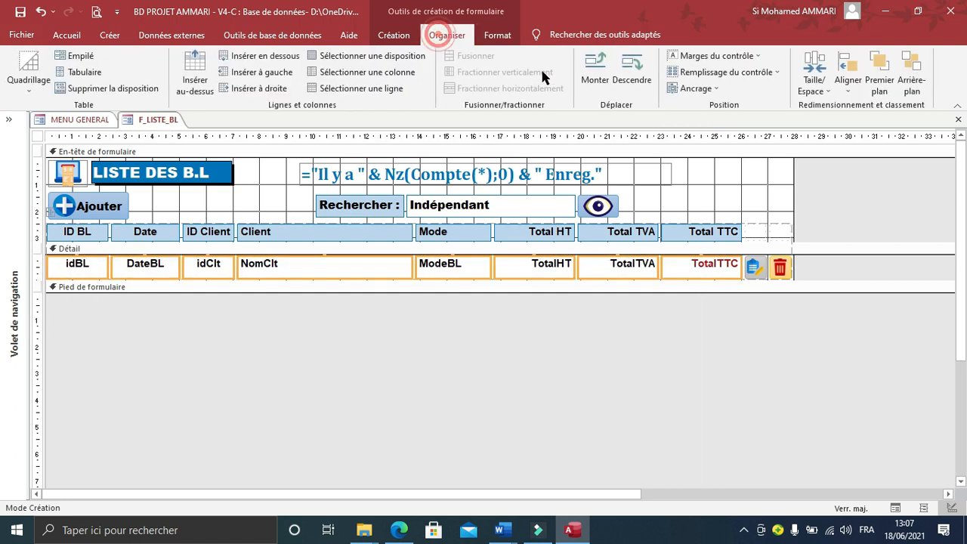
left_click(721, 72)
left_click(724, 71)
left_click(722, 59)
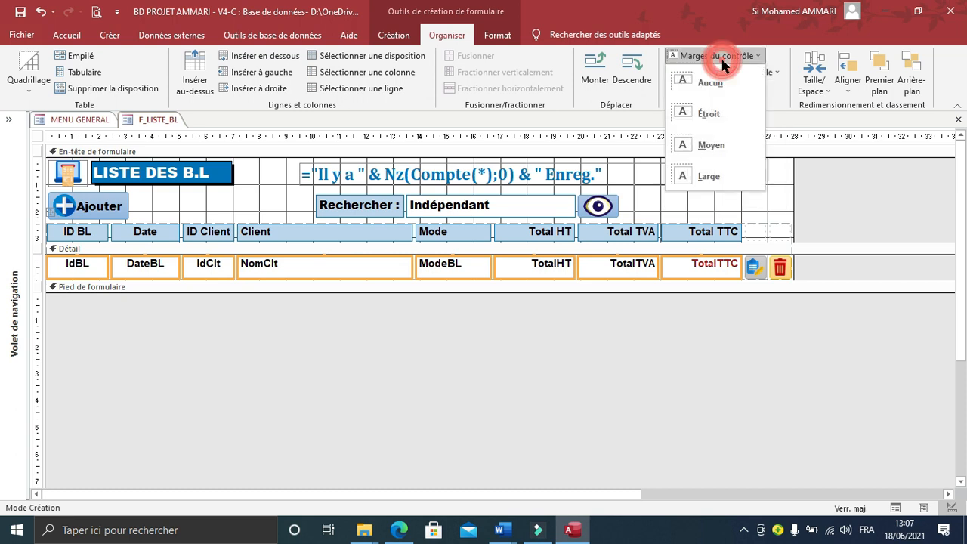
left_click(715, 144)
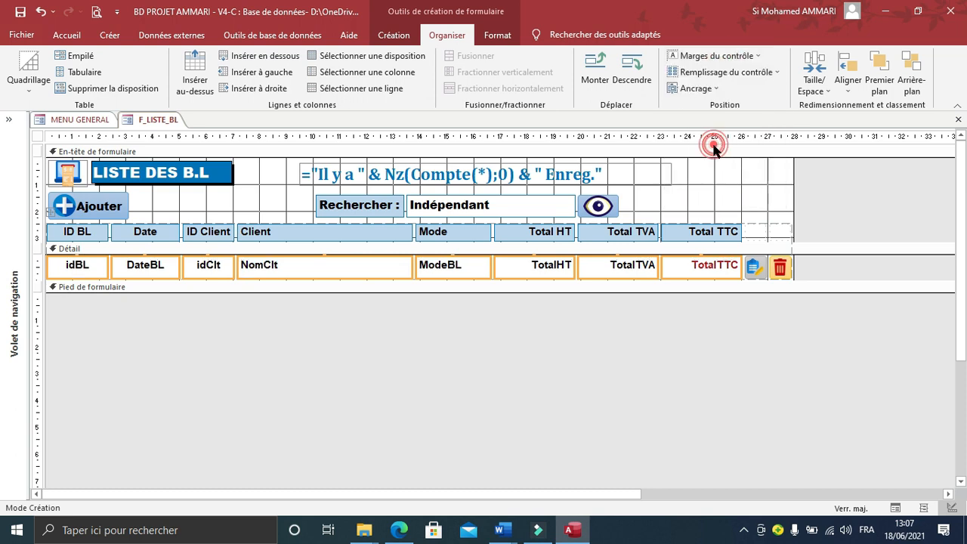
Step: Test in form view whether the first record's ID Client and Date values can be edited, discarding any entry
left_click(895, 508)
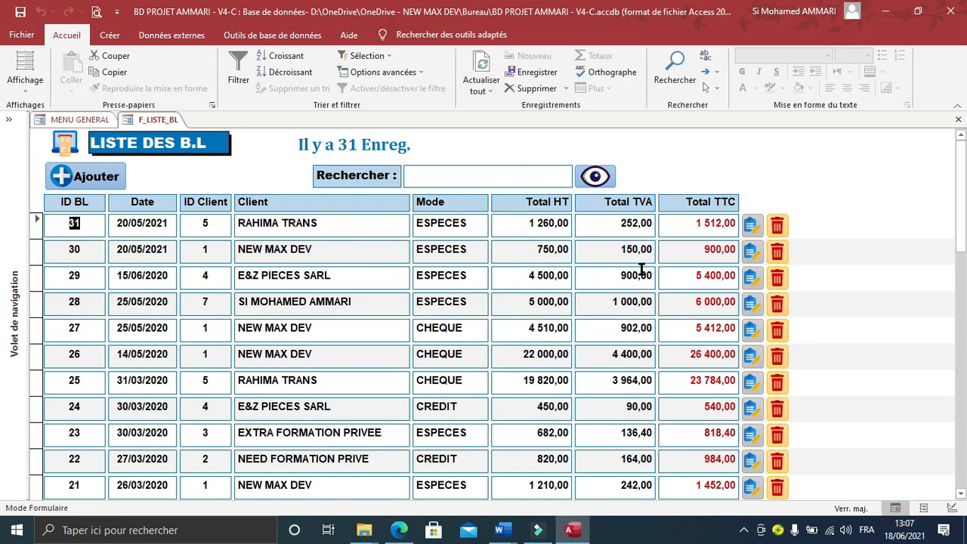
left_click(219, 224)
type("CFC")
key("Escape")
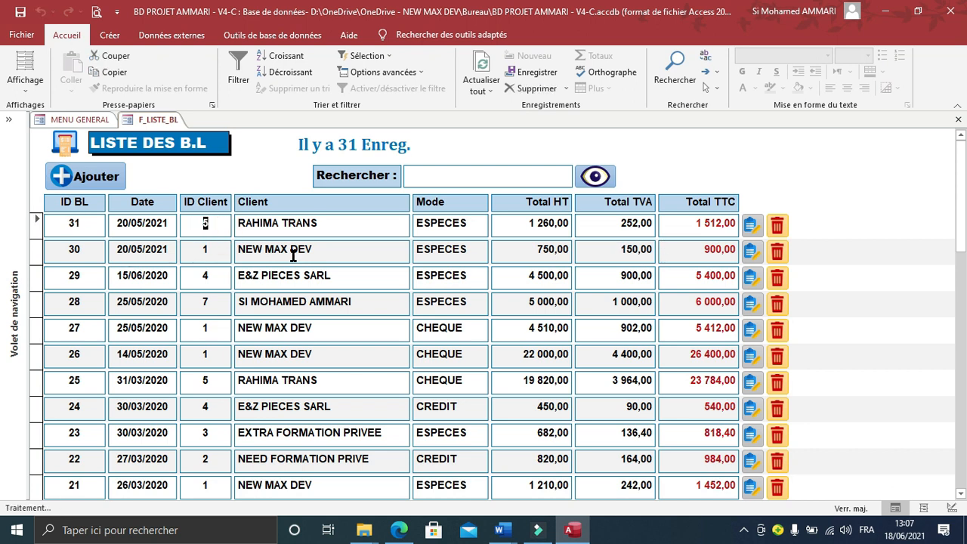
left_click(214, 225)
left_click(169, 224)
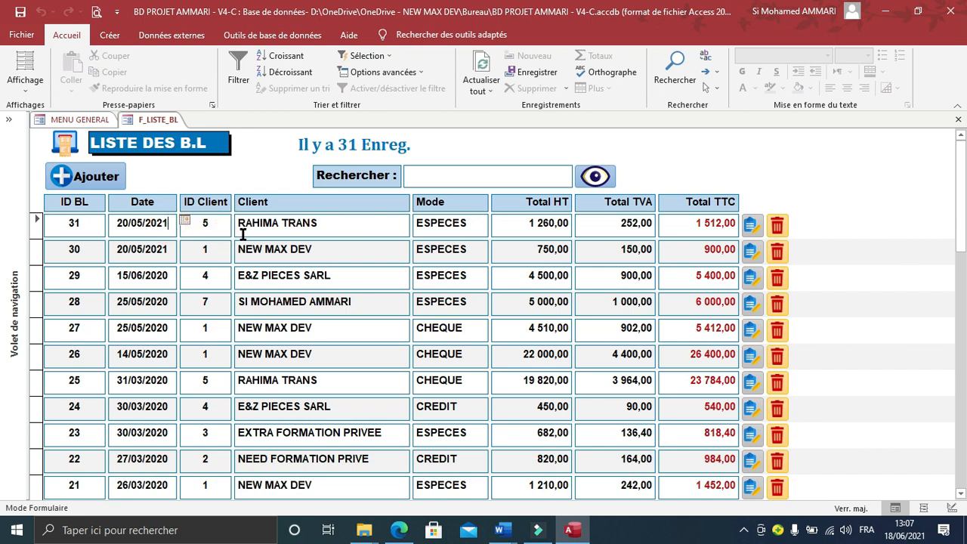
key("Escape")
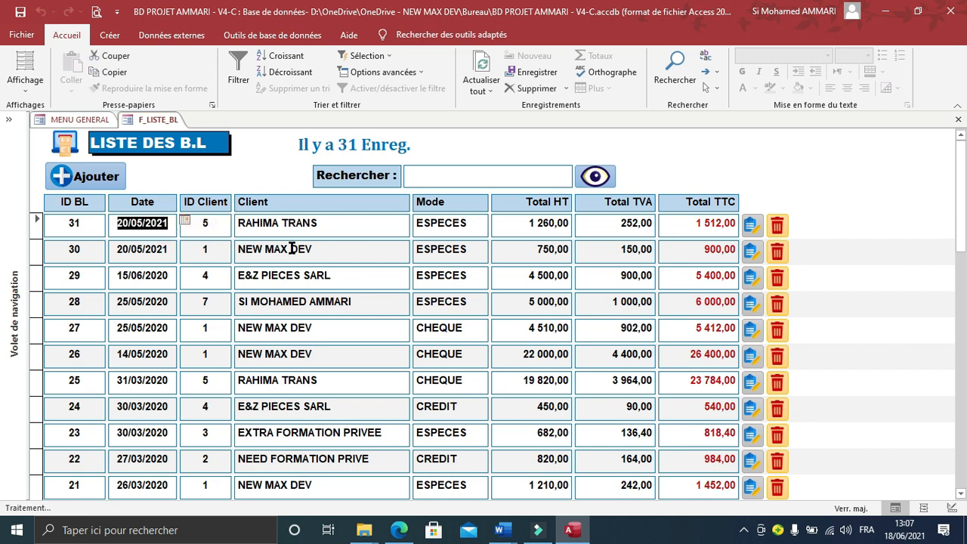
Step: Set Verrouillé to Oui for all Detail fields from idBL to TotalTTC and check the locking in form view
left_click(952, 508)
left_click(641, 370)
left_click_drag(704, 331, 249, 302)
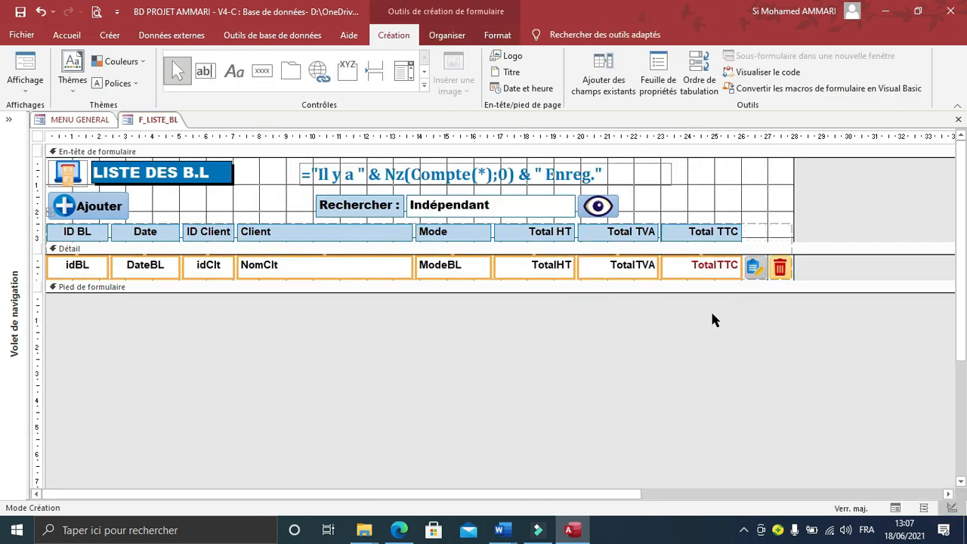
left_click_drag(712, 309, 91, 269)
left_click(658, 87)
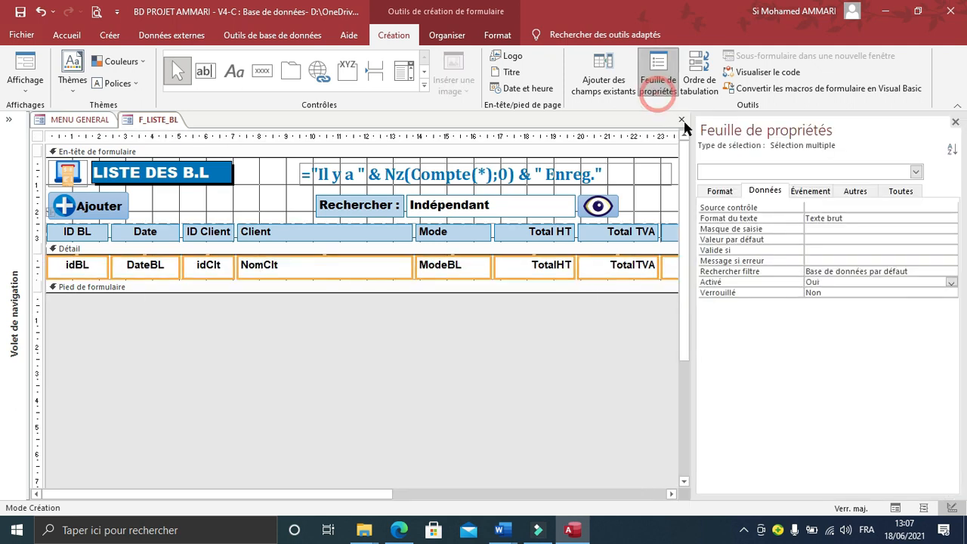
left_click(779, 295)
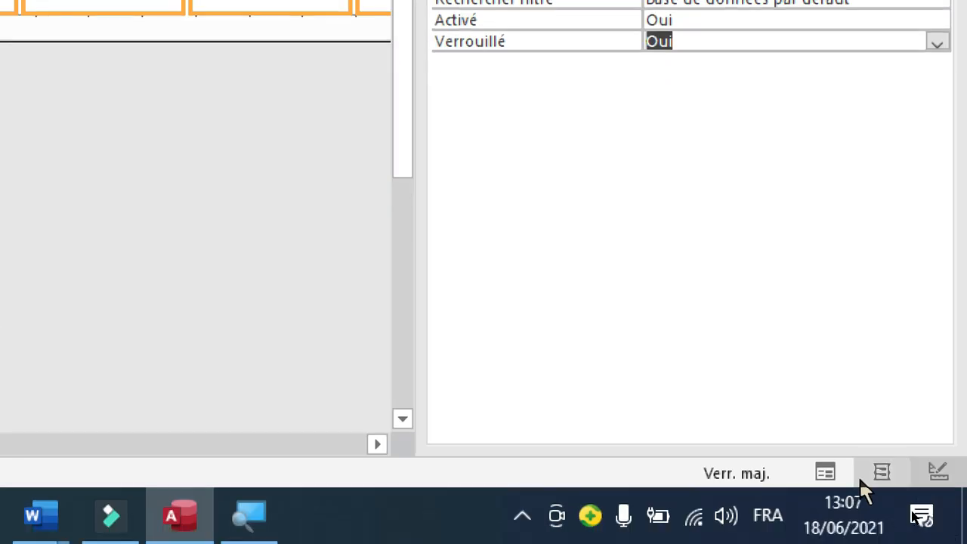
left_click(812, 470)
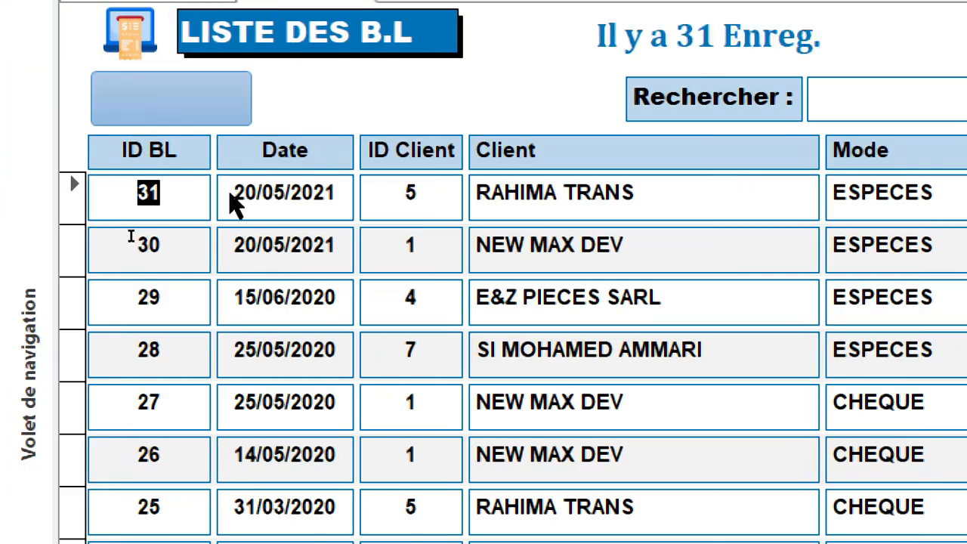
left_click(454, 193)
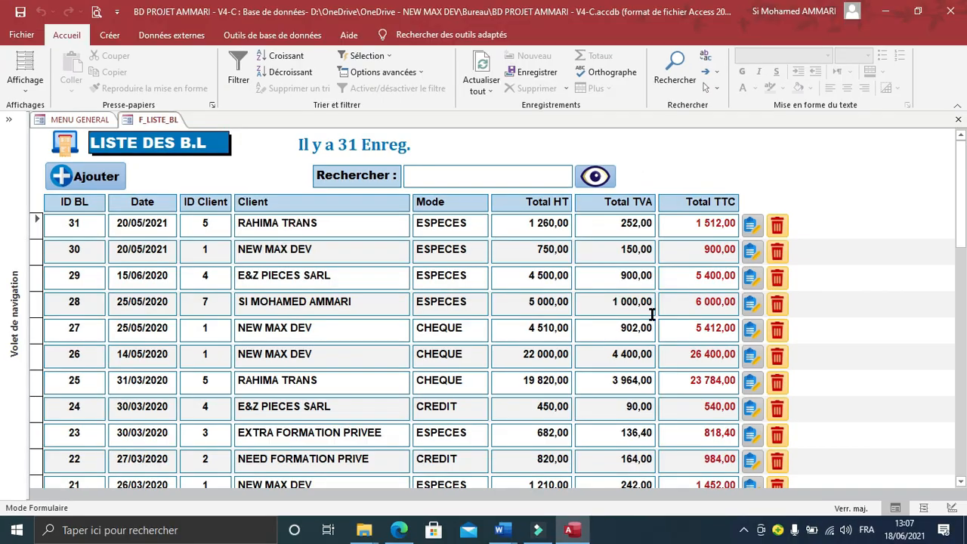
Step: In layout view, widen the ID Client, Mode and Client columns and close the property sheet
left_click(921, 508)
left_click(219, 202)
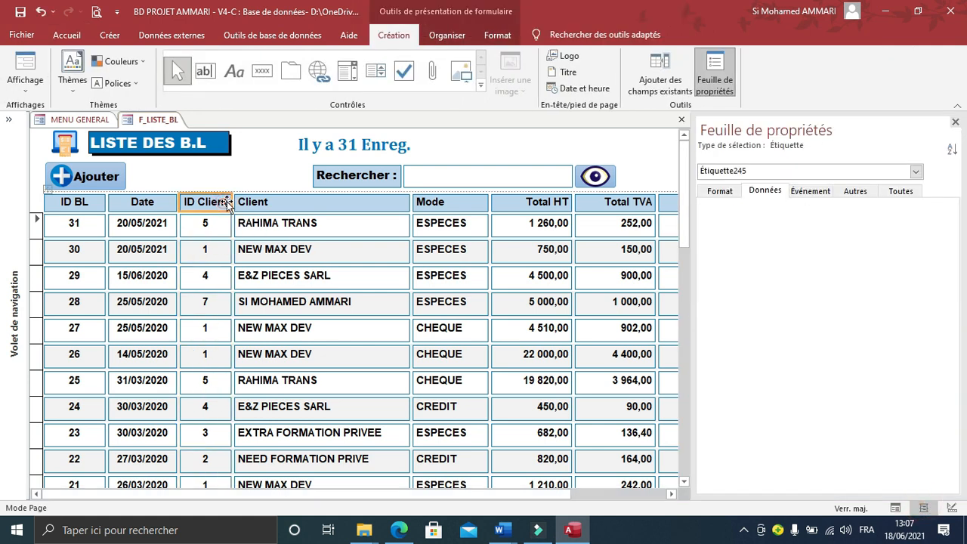
left_click_drag(232, 201, 239, 202)
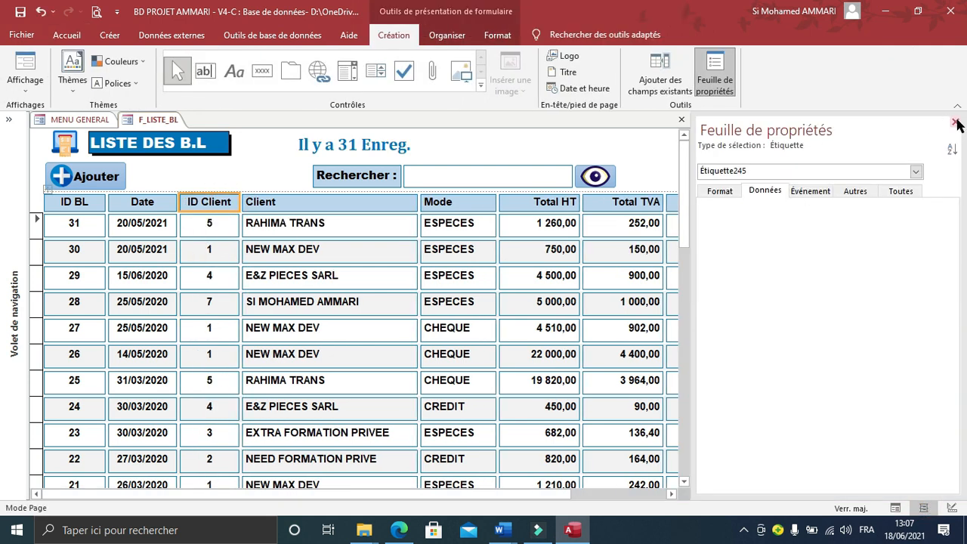
left_click(956, 123)
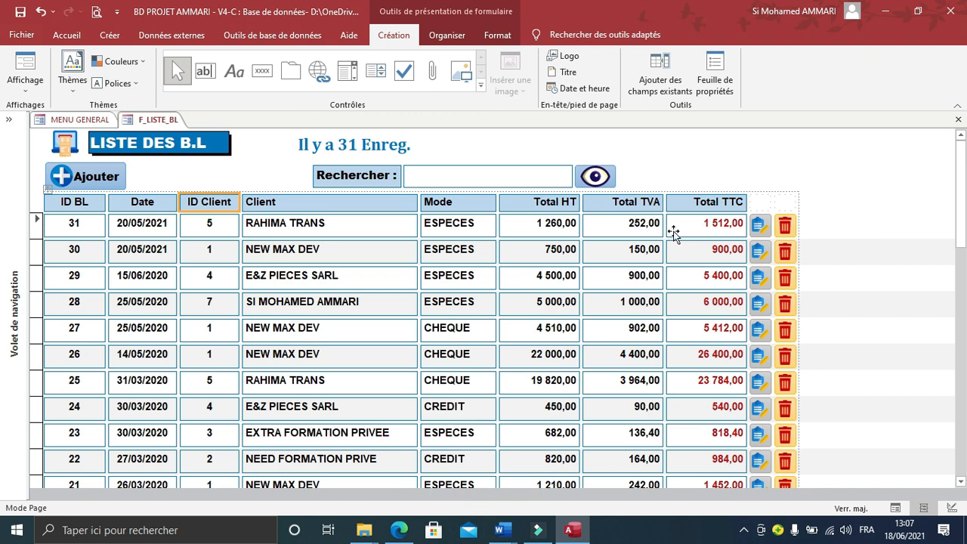
left_click(462, 211)
left_click_drag(495, 205, 518, 206)
left_click_drag(412, 204, 442, 202)
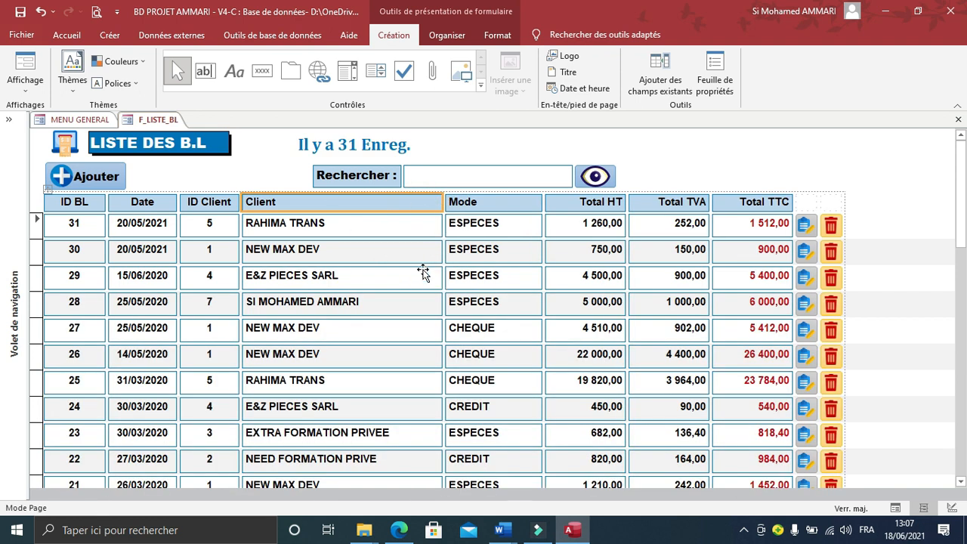
left_click(211, 202)
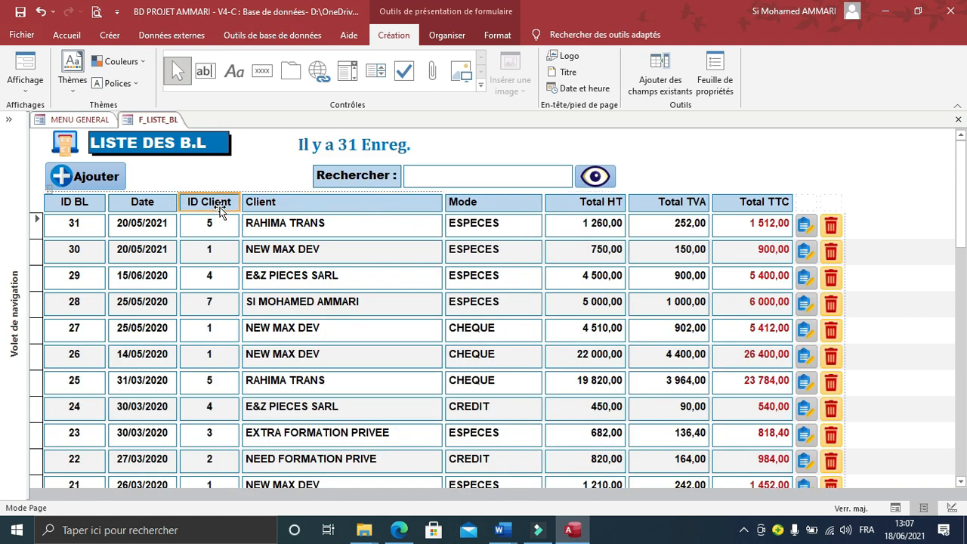
left_click(86, 203)
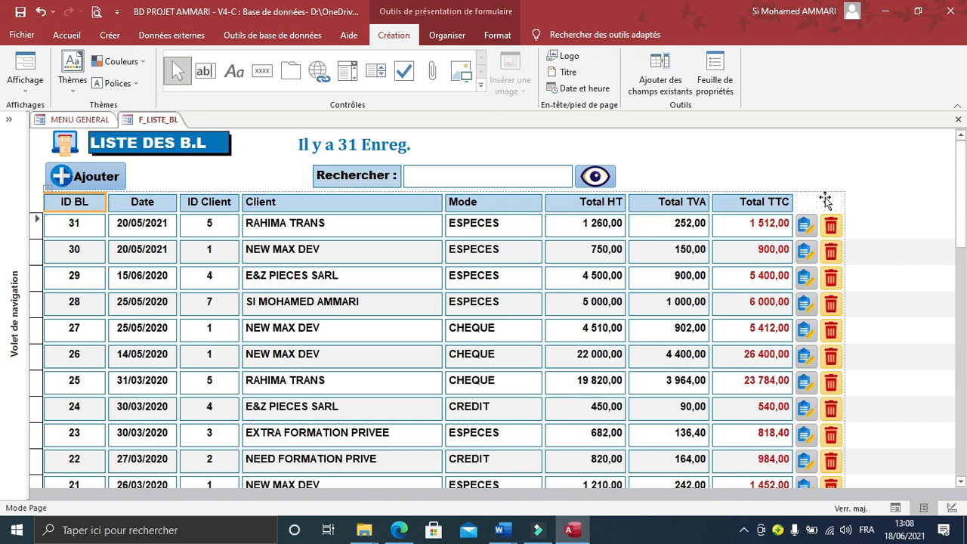
Step: In design view, duplicate the Detail section's edit button and place the copy between the TotalTTC field and the original button
left_click(952, 509)
left_click(901, 412)
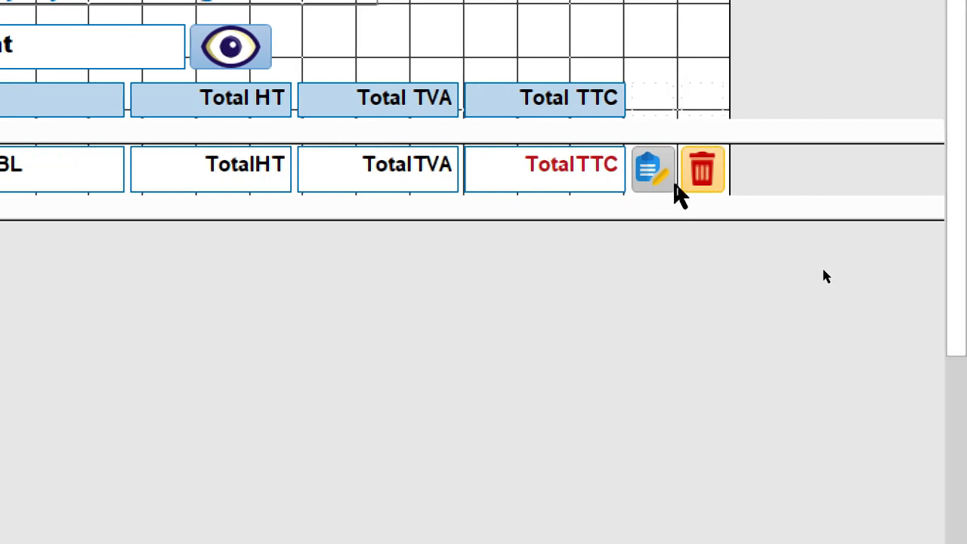
left_click(652, 172)
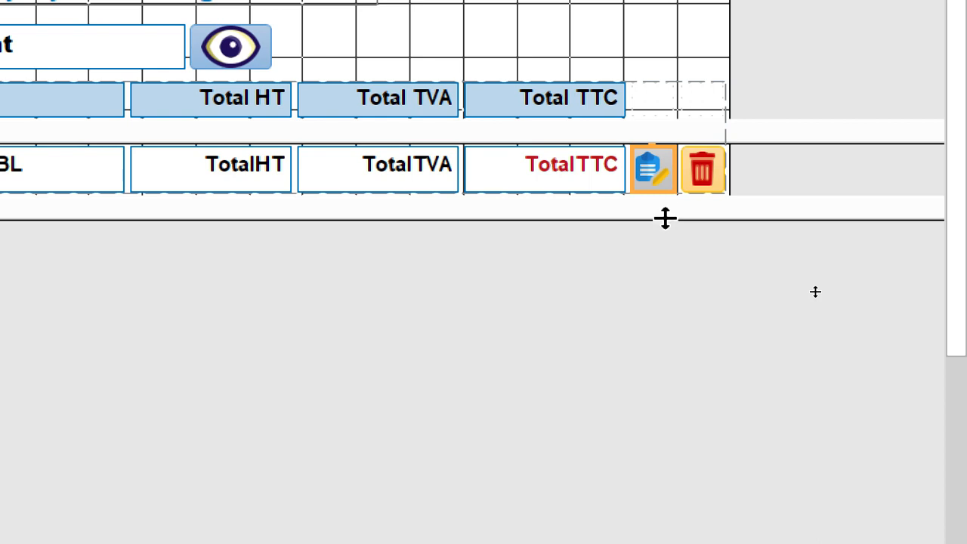
key("ctrl+v")
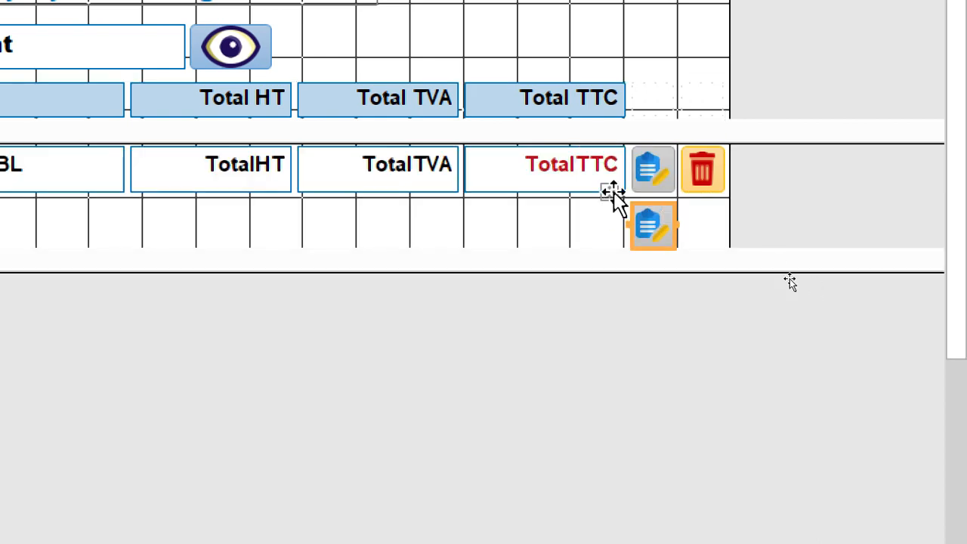
left_click_drag(615, 194, 636, 174)
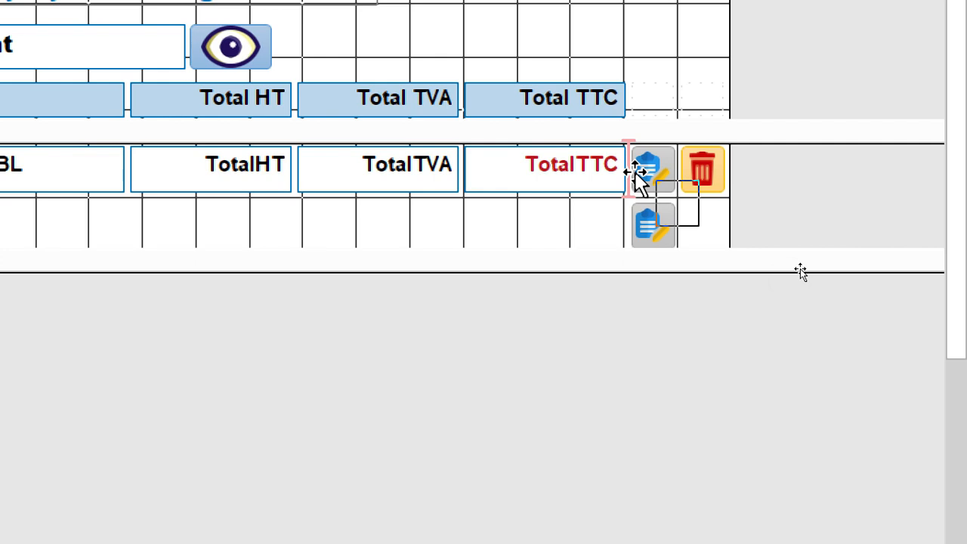
left_click_drag(636, 175, 634, 173)
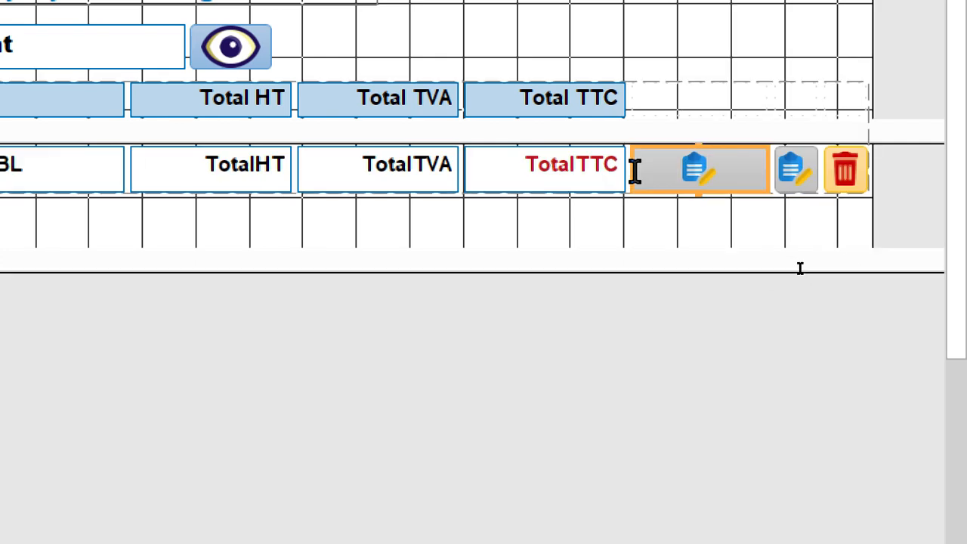
Step: Size the three Detail buttons to Au plus étroit and shrink the Detail section's height and the form's width to fit the controls
left_click_drag(867, 229, 724, 176)
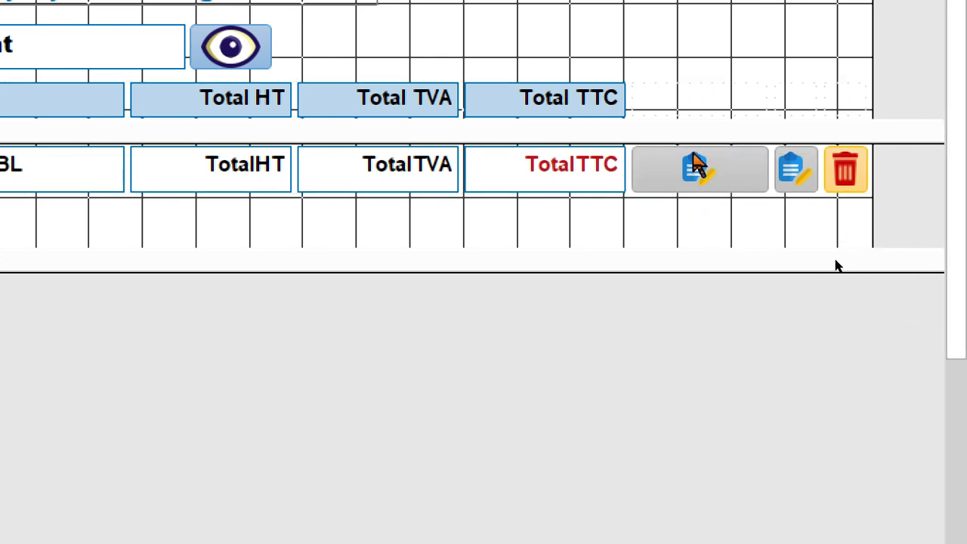
right_click(735, 175)
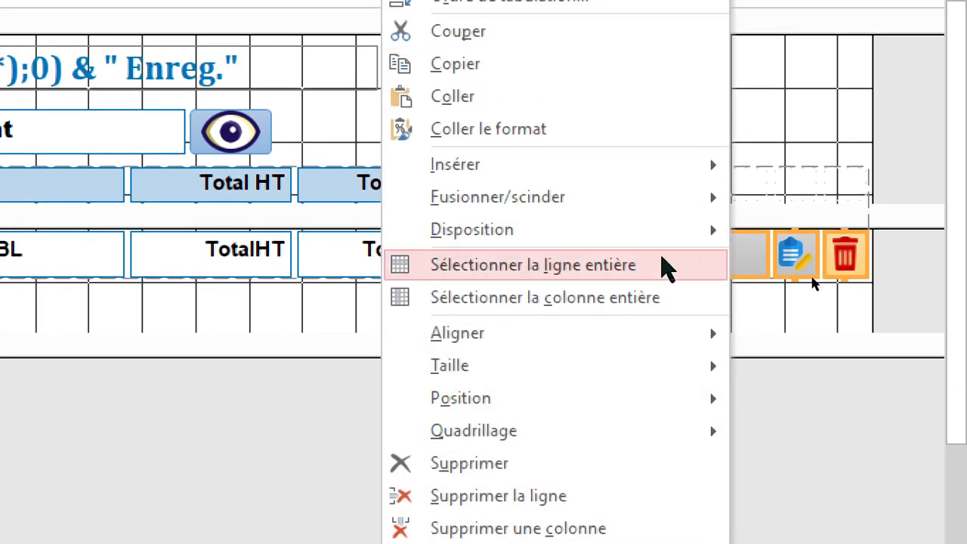
mouse_move(601, 374)
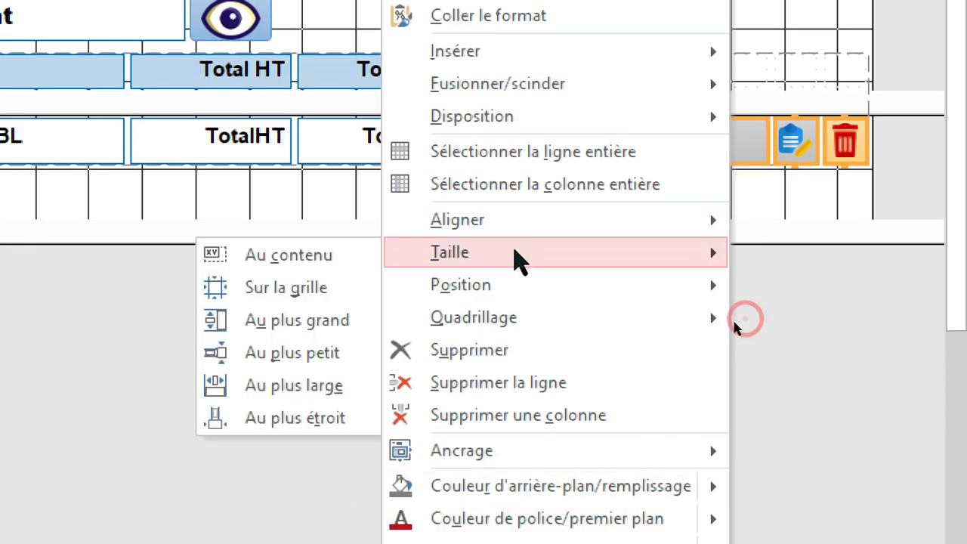
left_click(316, 420)
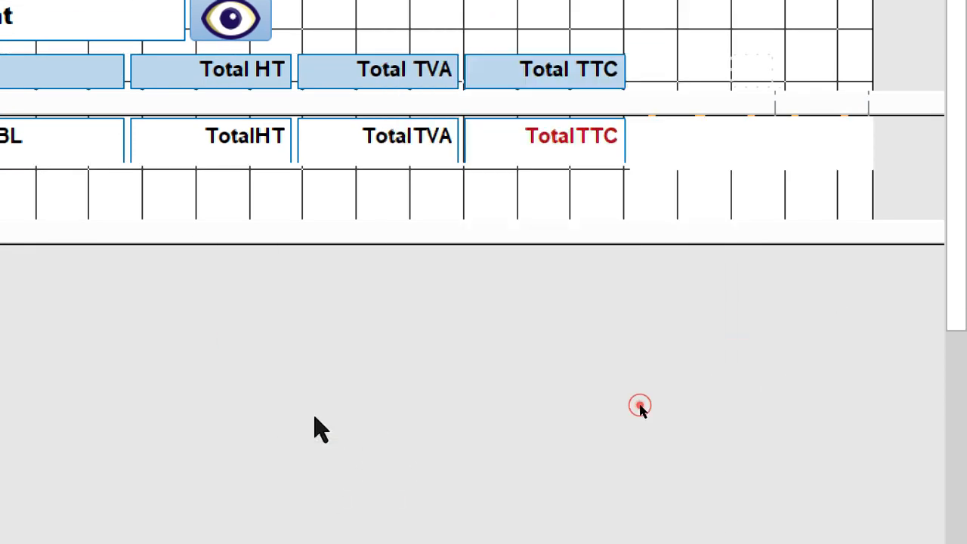
left_click_drag(661, 217, 688, 129)
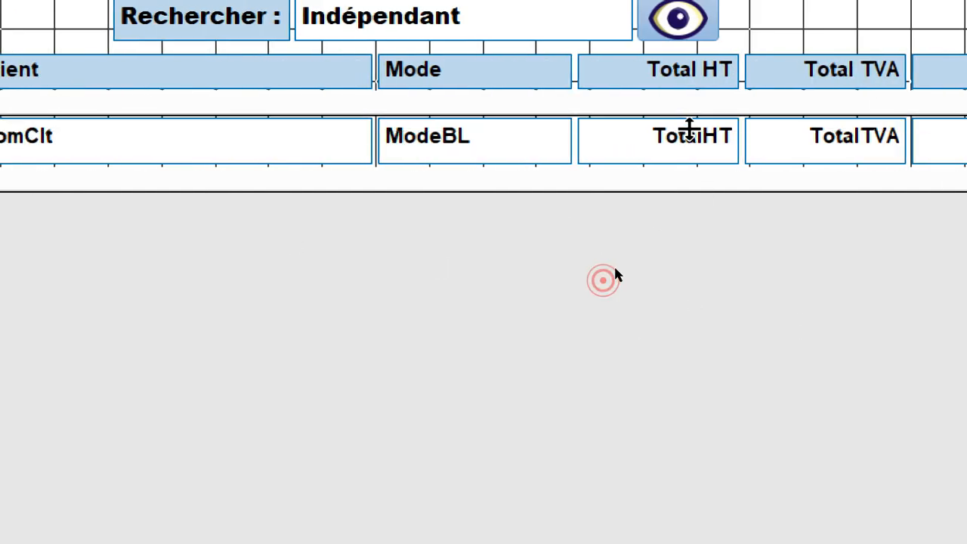
left_click_drag(873, 217, 784, 218)
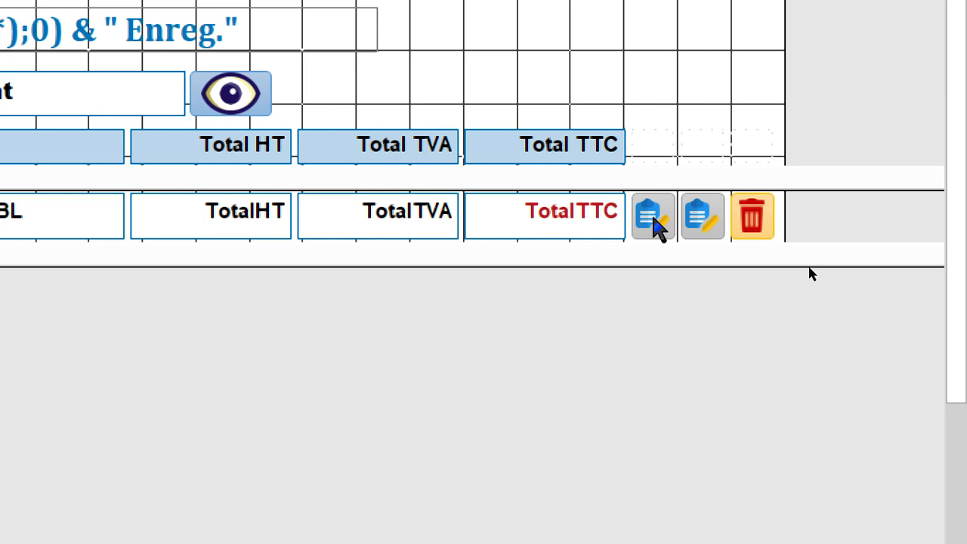
Step: Set the Nom property of the duplicated edit button beside TotalTTC to btnImpr
double_click(655, 219)
left_click(947, 58)
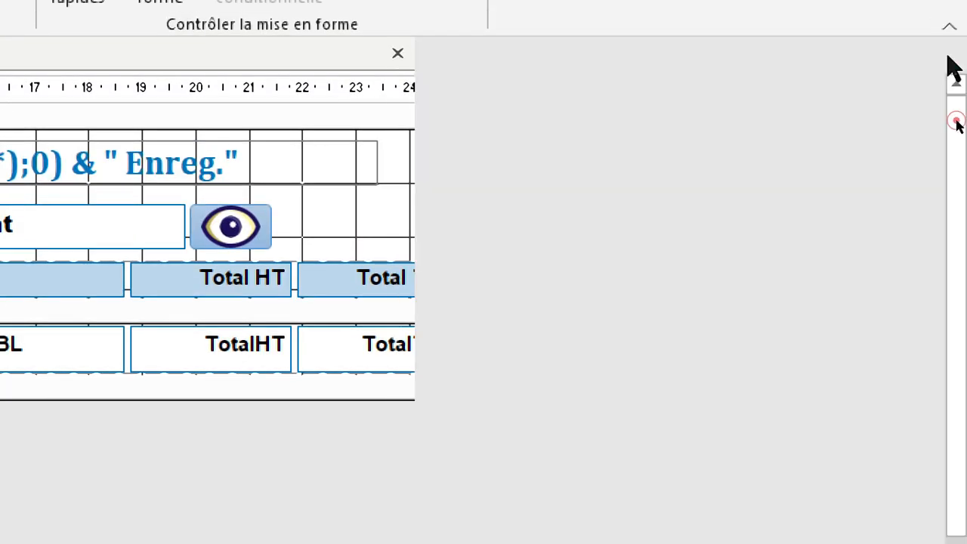
key("F4")
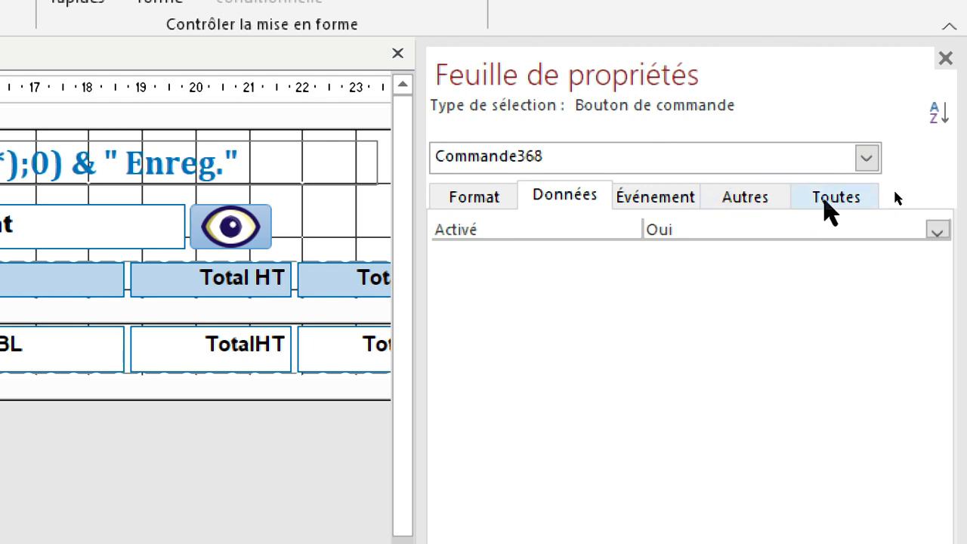
left_click(829, 198)
left_click(835, 198)
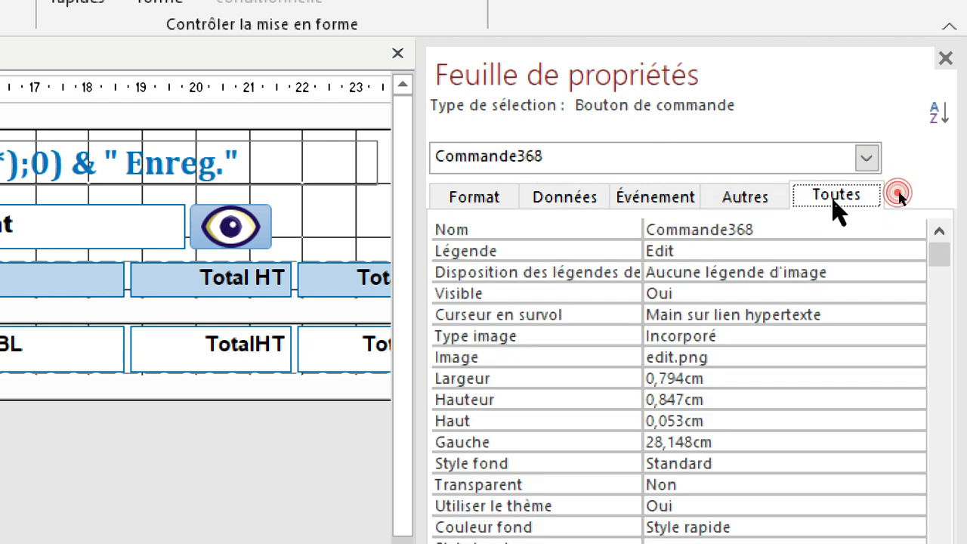
left_click(794, 211)
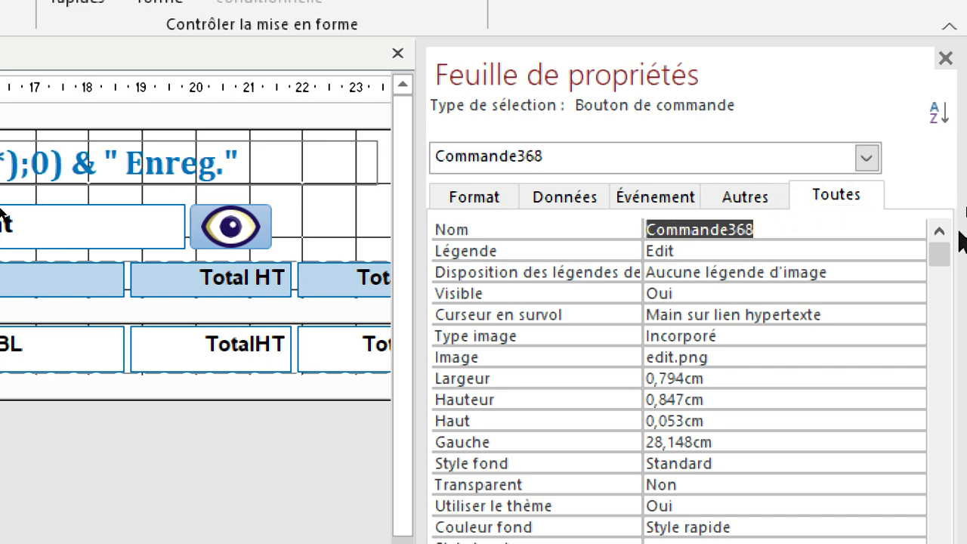
left_click(917, 189)
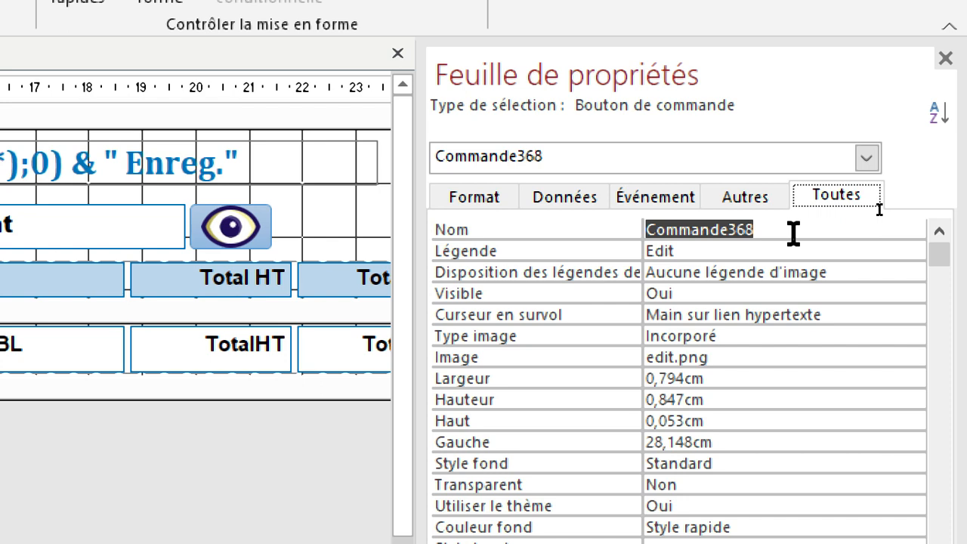
left_click(781, 202)
type("BT")
key("BackSpace")
key("BackSpace")
type("btn")
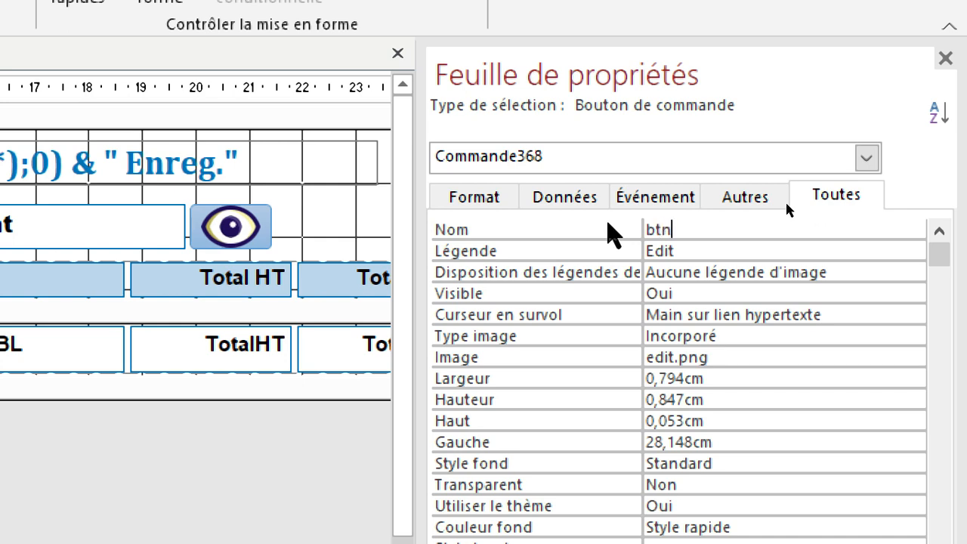
type("Impr")
key("Return")
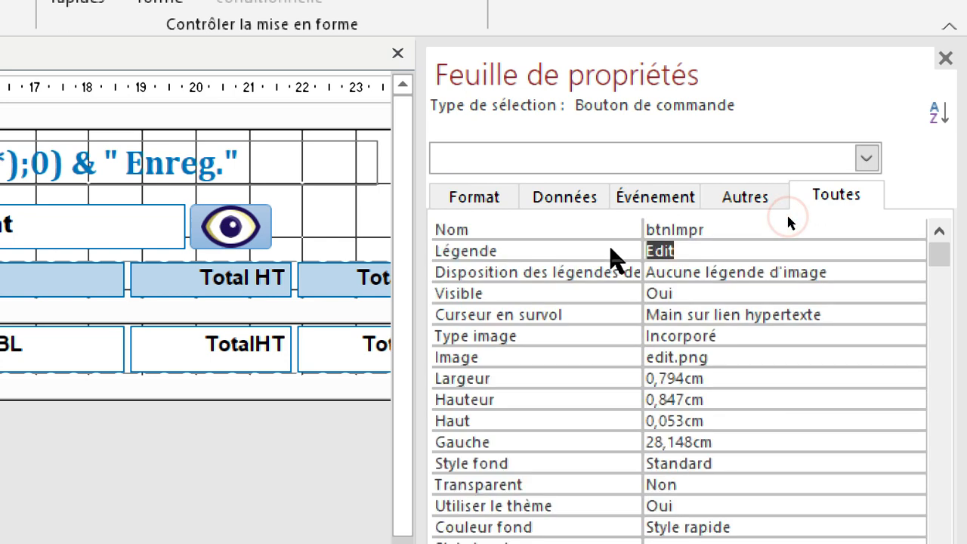
Step: Set the Légende property of the btnImpr button to Imprimer
key("BackSpace")
type("Imprimer")
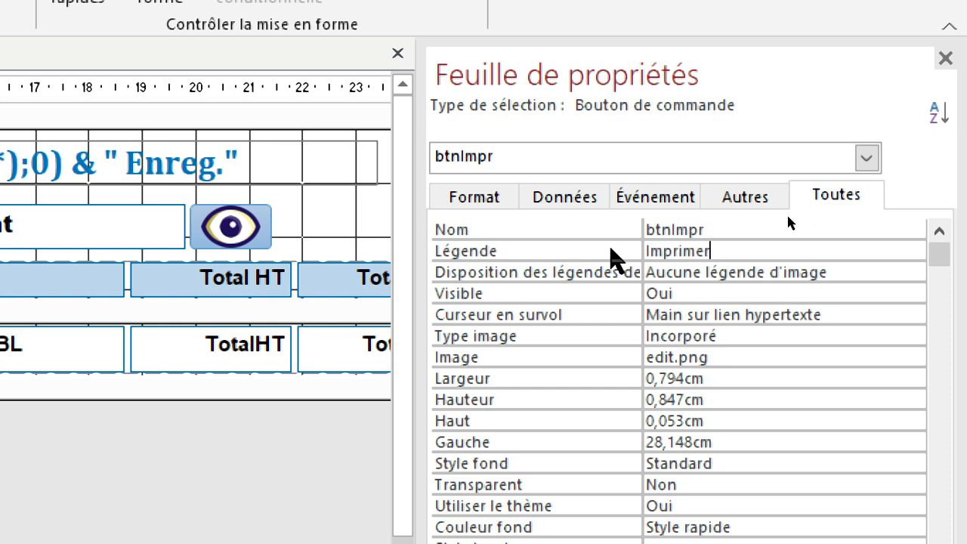
key("Return")
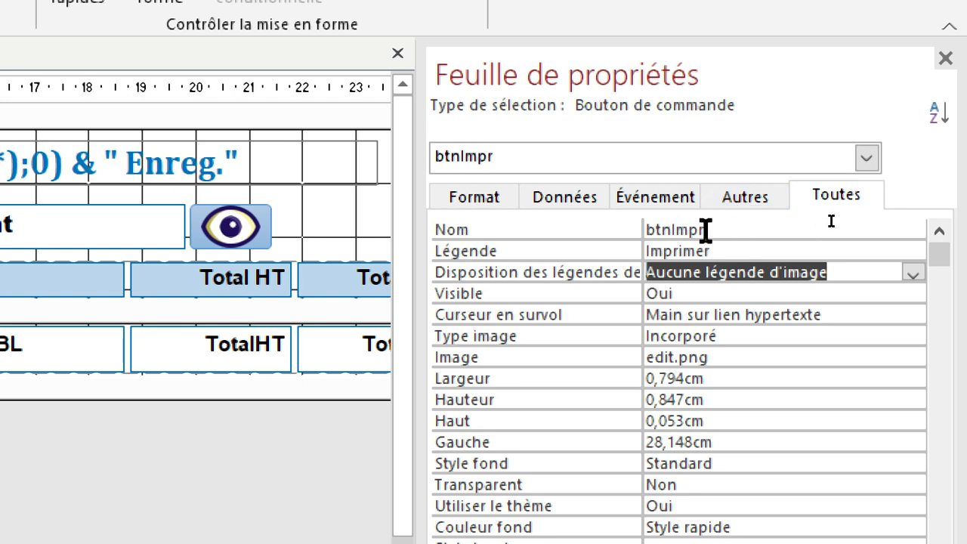
Step: Replace the btnImpr button's image with Printer.png from the icones folder, showing all file types to find it
left_click(604, 368)
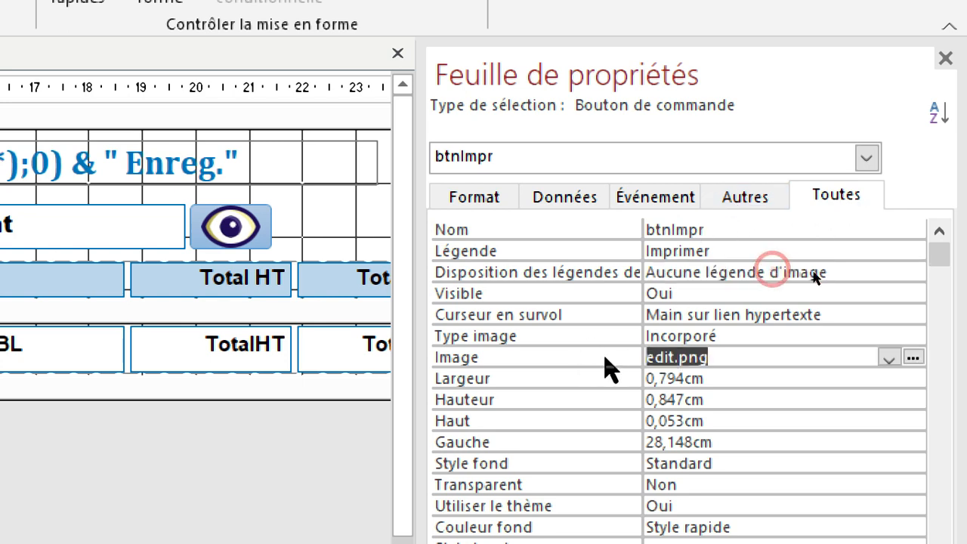
left_click(915, 359)
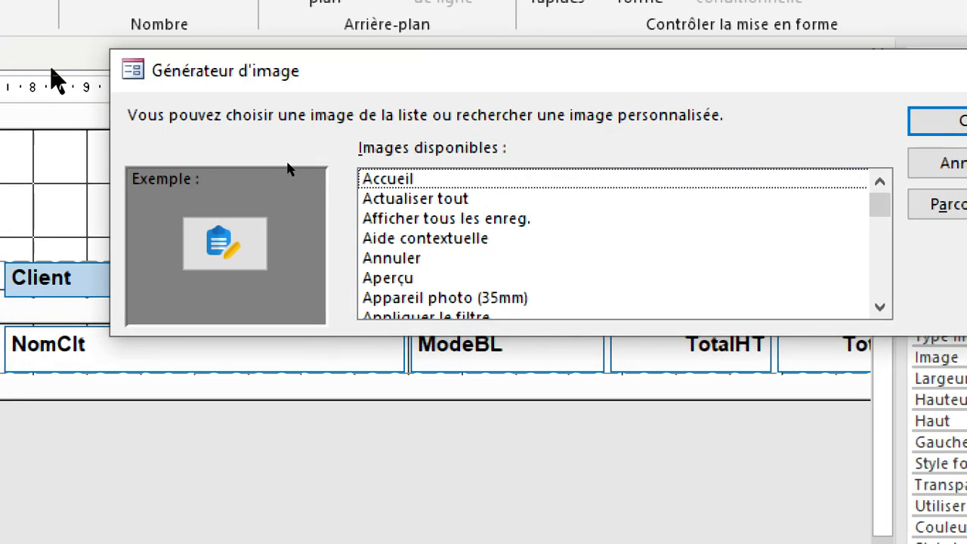
left_click(903, 210)
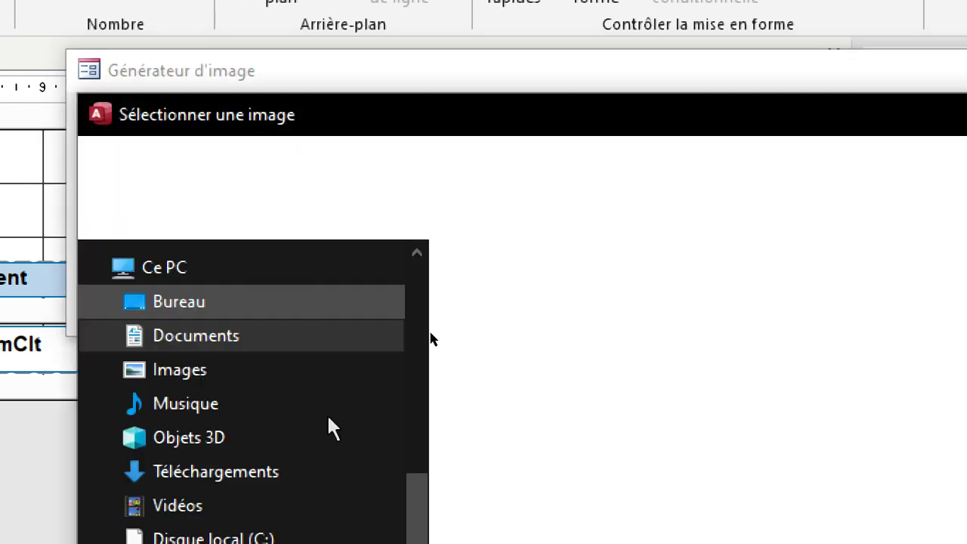
scroll(288, 385, "up", 1)
scroll(277, 427, "up", 1)
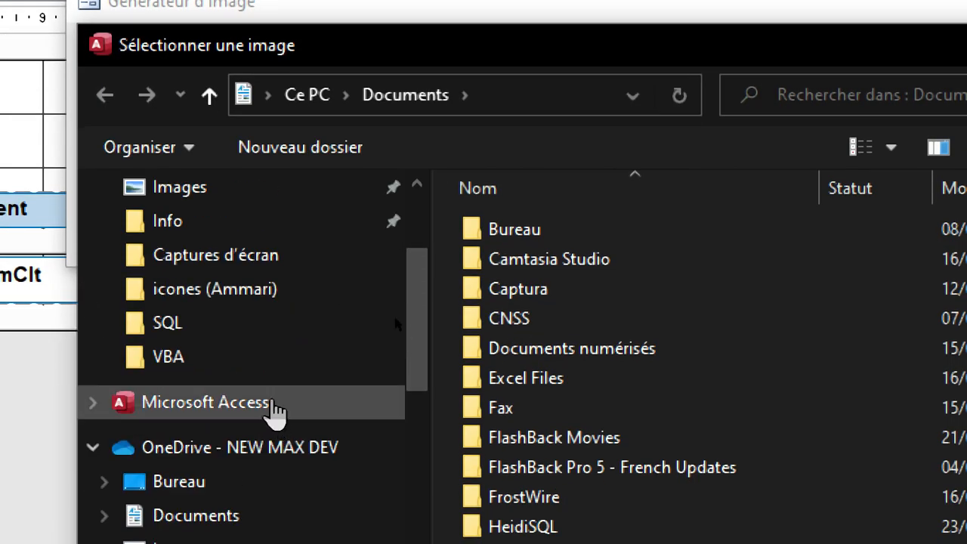
left_click(249, 288)
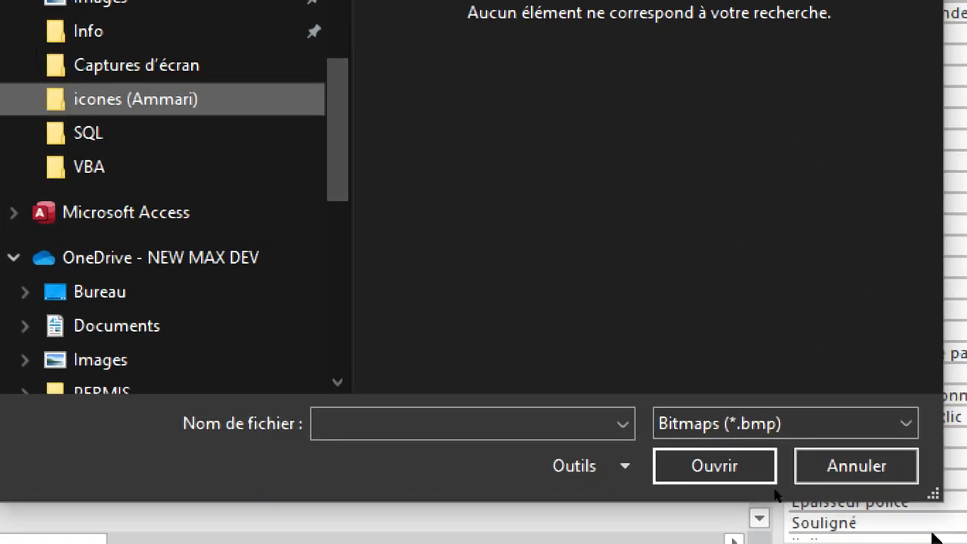
left_click(706, 427)
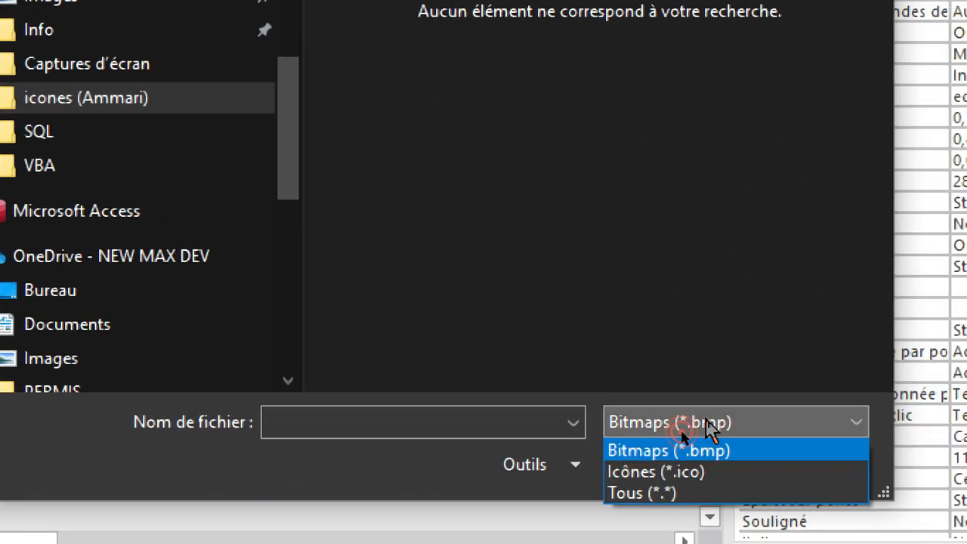
left_click(675, 497)
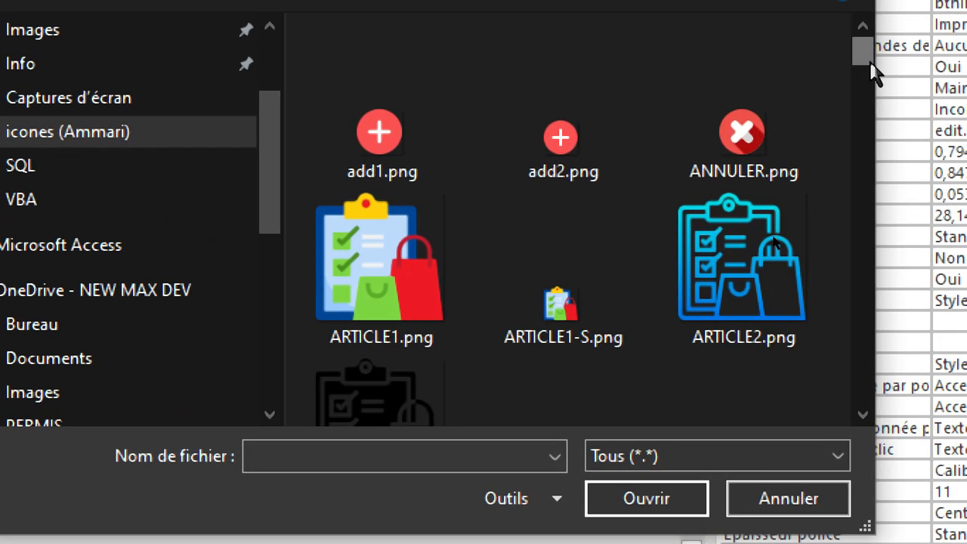
mouse_move(867, 67)
left_mouse_down()
mouse_move(856, 127)
mouse_move(860, 395)
mouse_move(858, 288)
mouse_move(859, 300)
left_mouse_up()
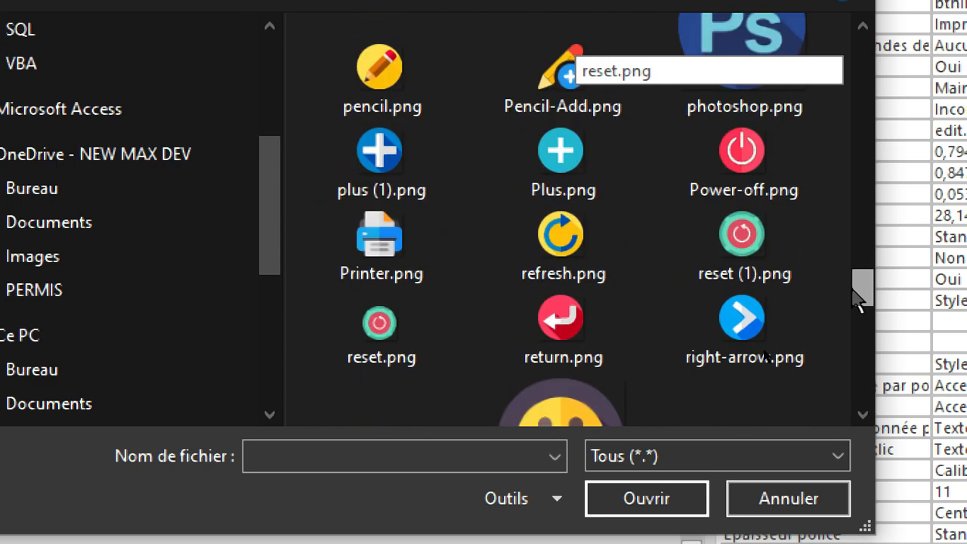
left_click(408, 275)
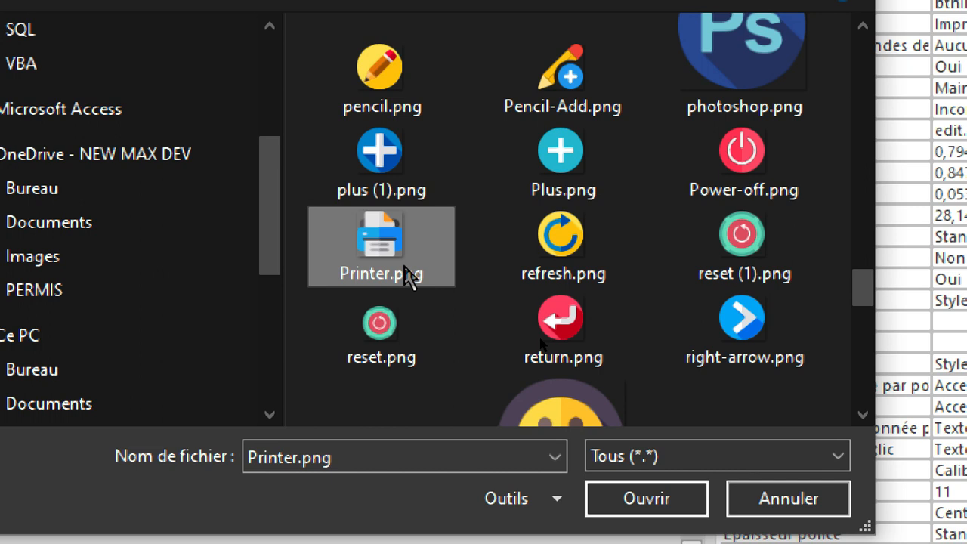
left_click(647, 500)
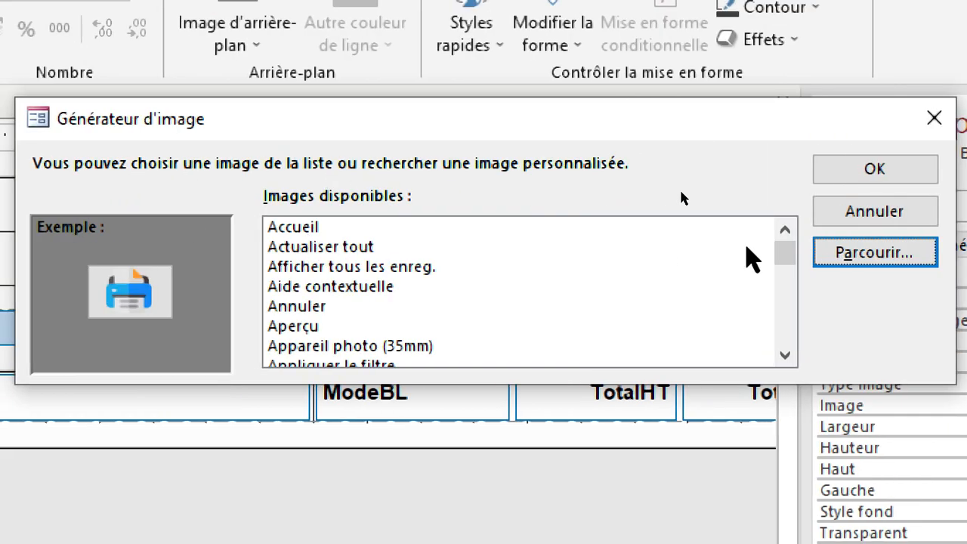
left_click(875, 169)
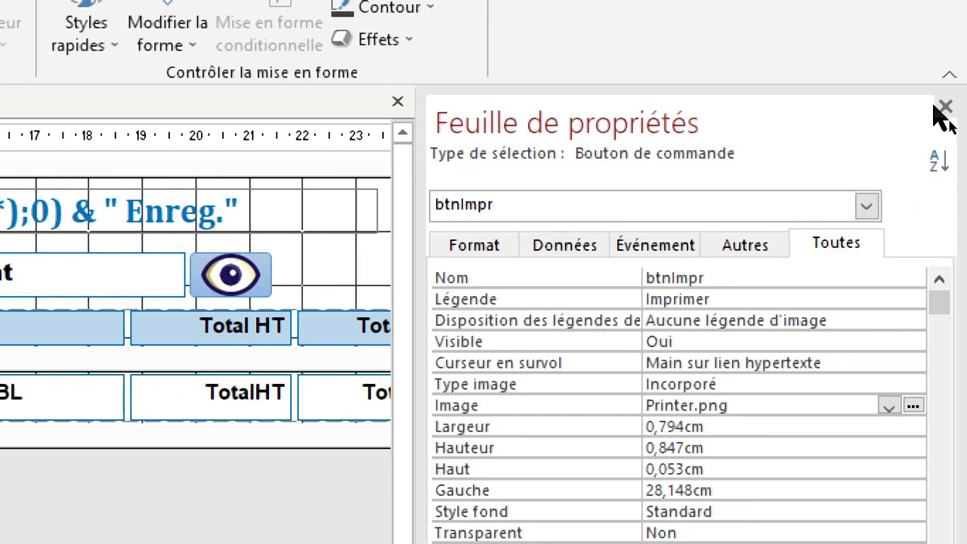
Step: Set the Texte d'info-bulle property of the btnImpr button to Imprimer ce BL and close the property sheet
left_click(732, 248)
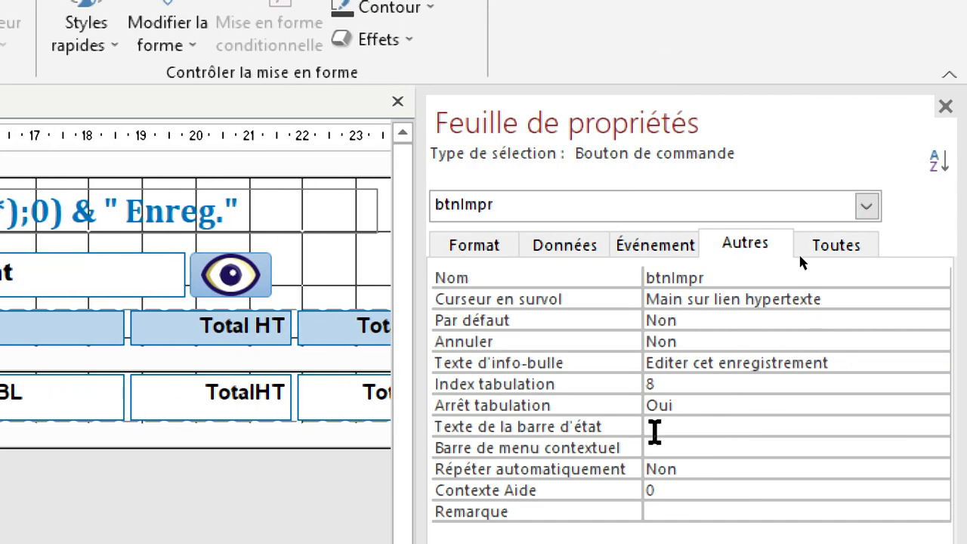
left_click_drag(689, 363, 613, 363)
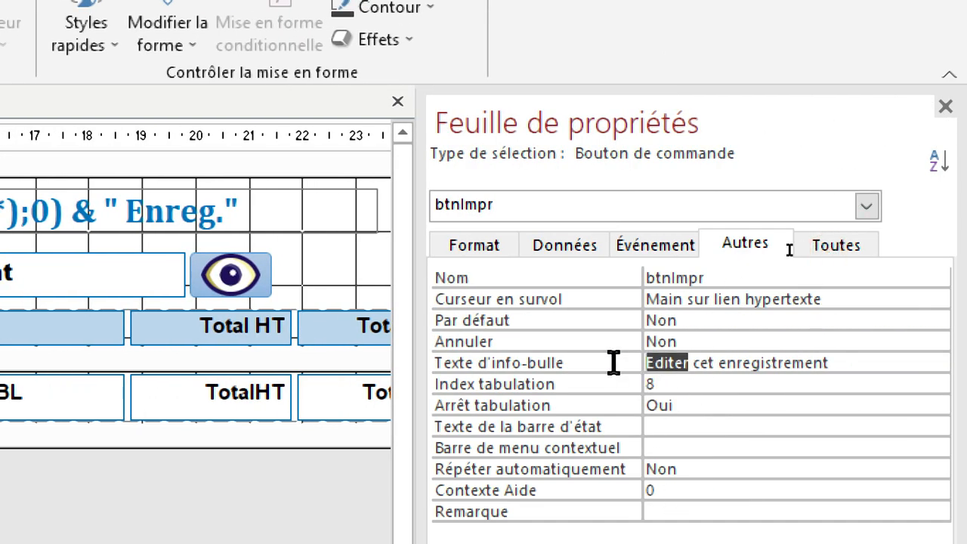
left_click(605, 365)
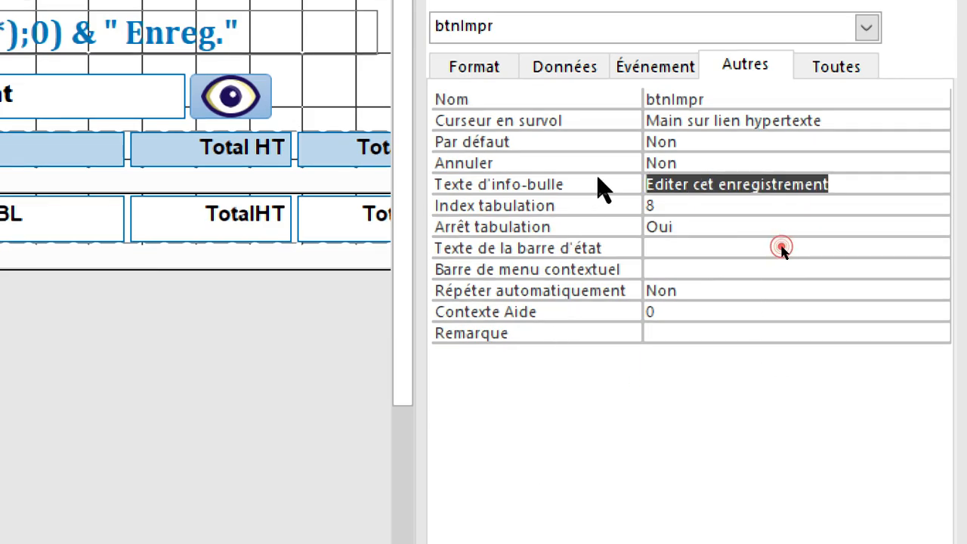
type("Im")
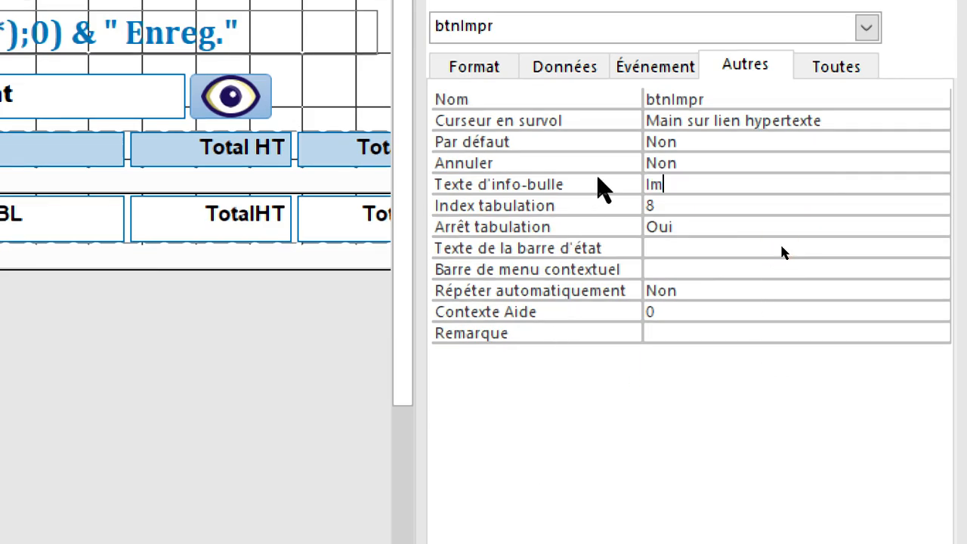
type("primer ce BL")
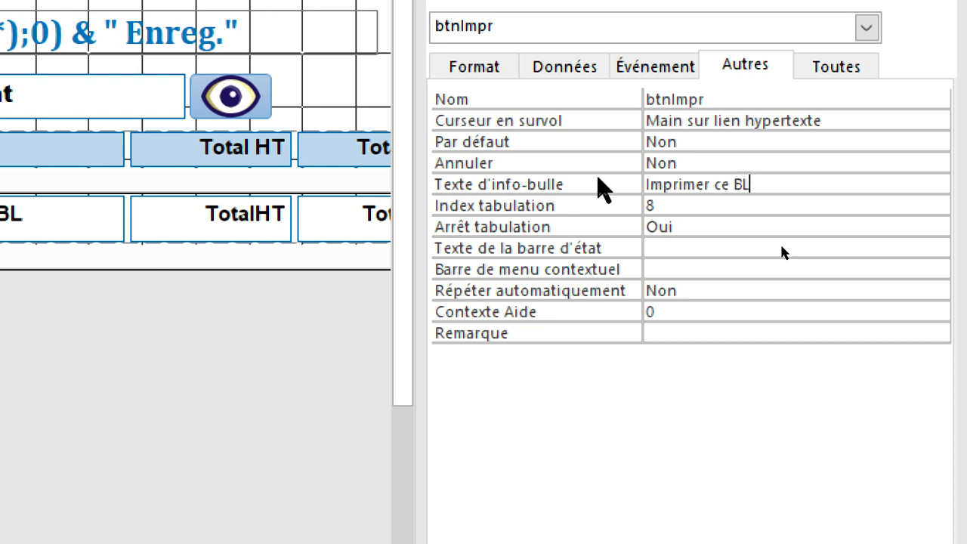
left_click(701, 211)
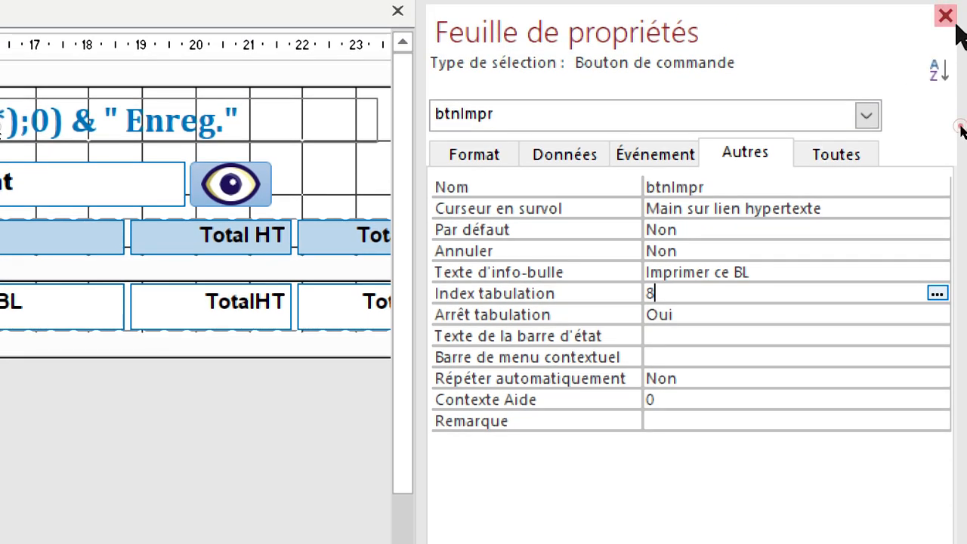
left_click(945, 15)
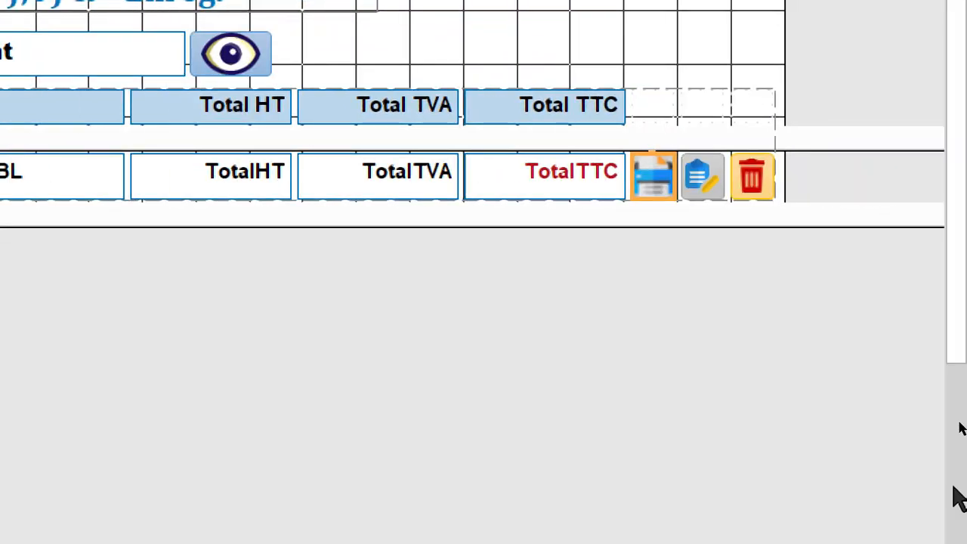
Step: Switch to the desktop, find Printer.png in the icones folder and open it in the Photos viewer
left_click(828, 420)
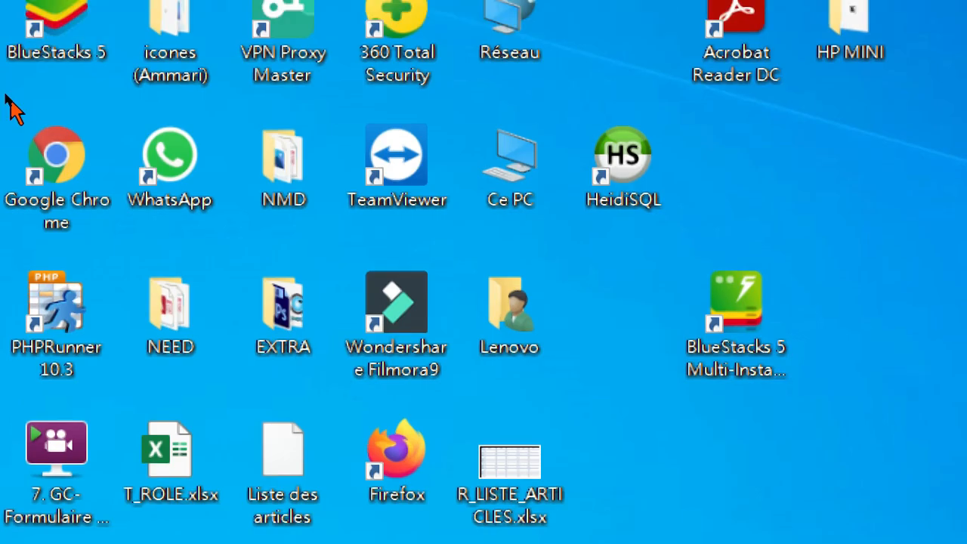
double_click(163, 91)
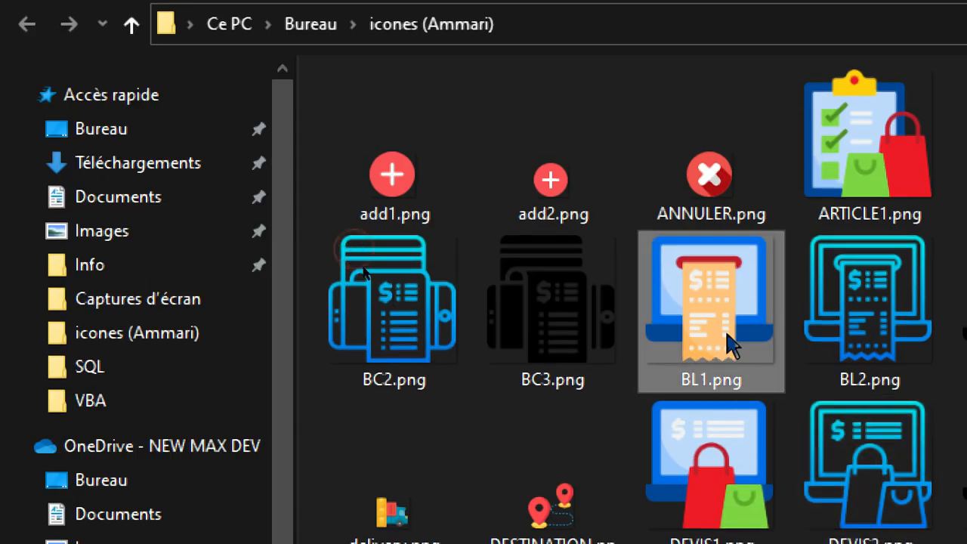
scroll(726, 453, "down", 5)
left_click(590, 389)
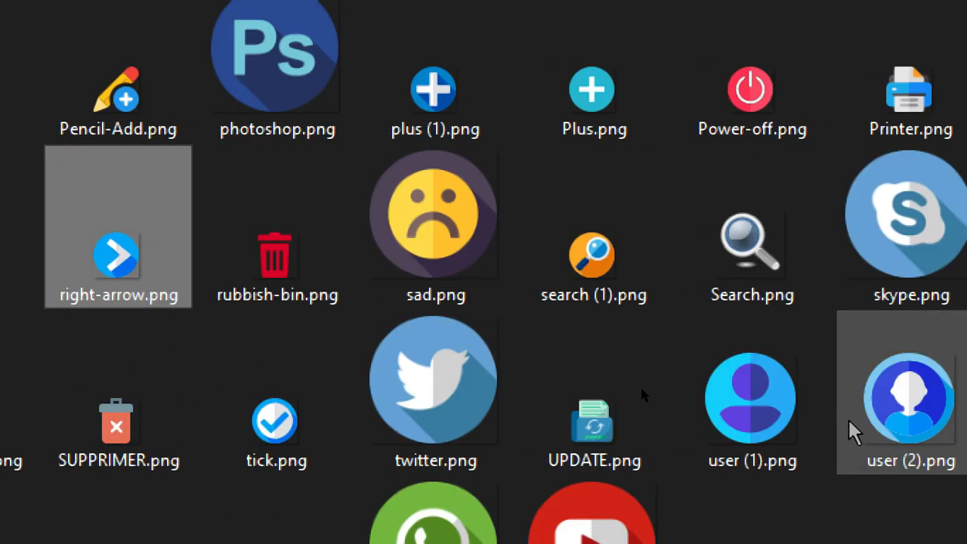
key("p")
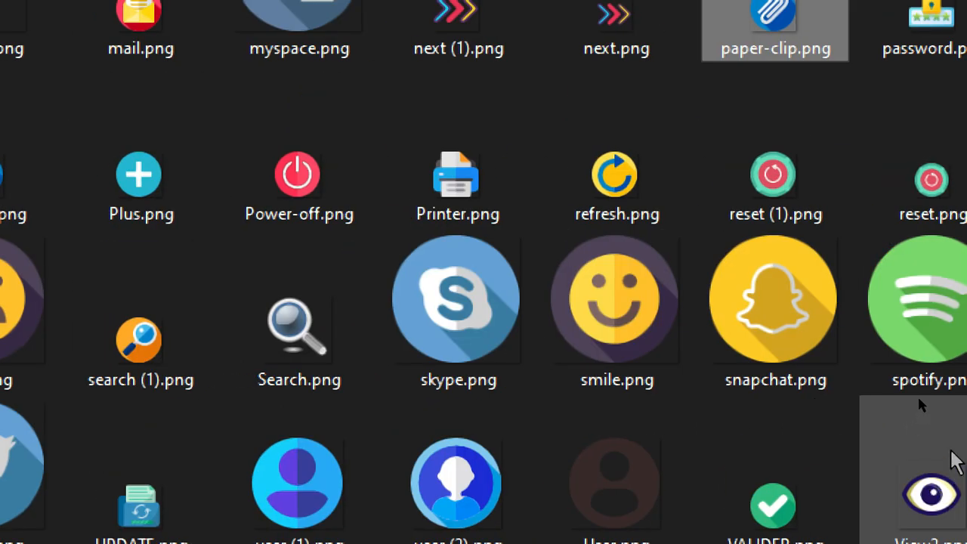
key("p")
key("p")
key("p")
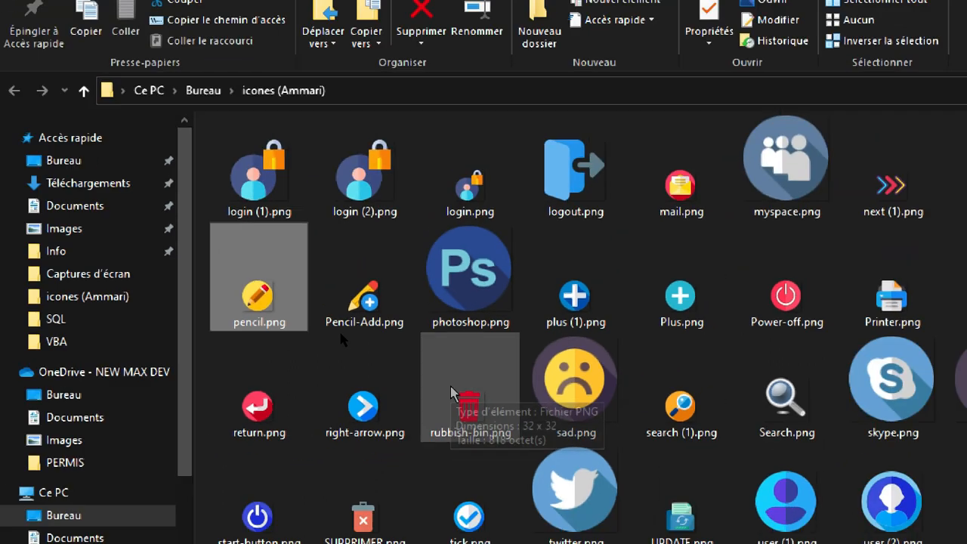
scroll(458, 399, "down", 1)
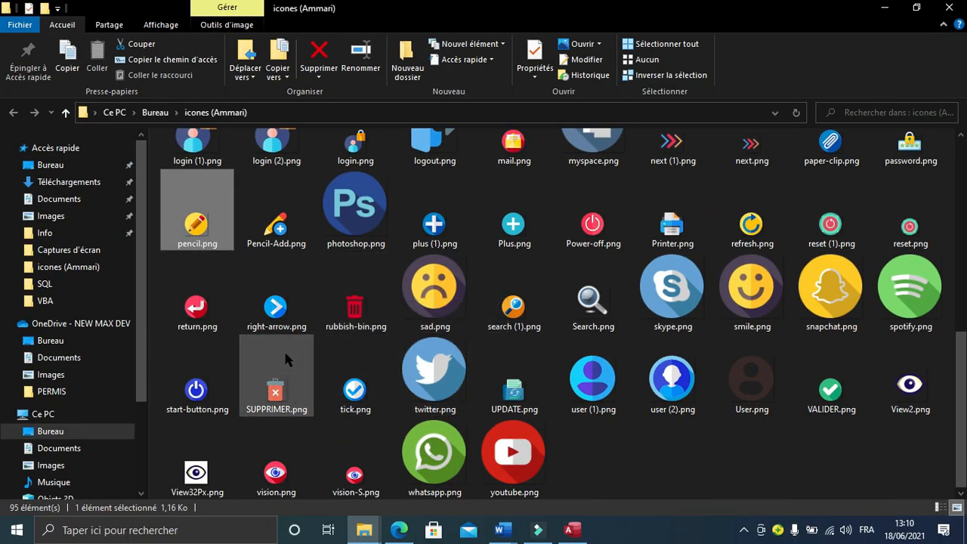
left_click(669, 247)
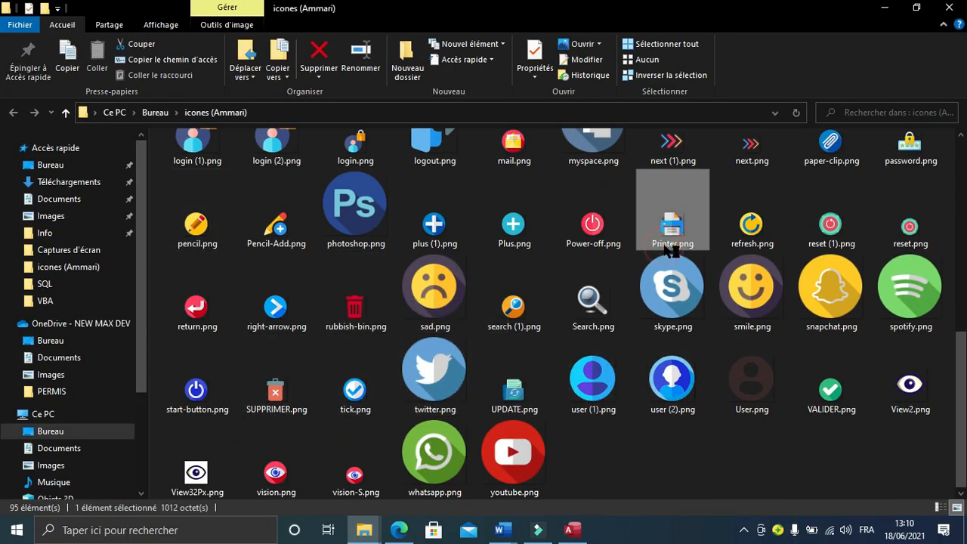
double_click(670, 249)
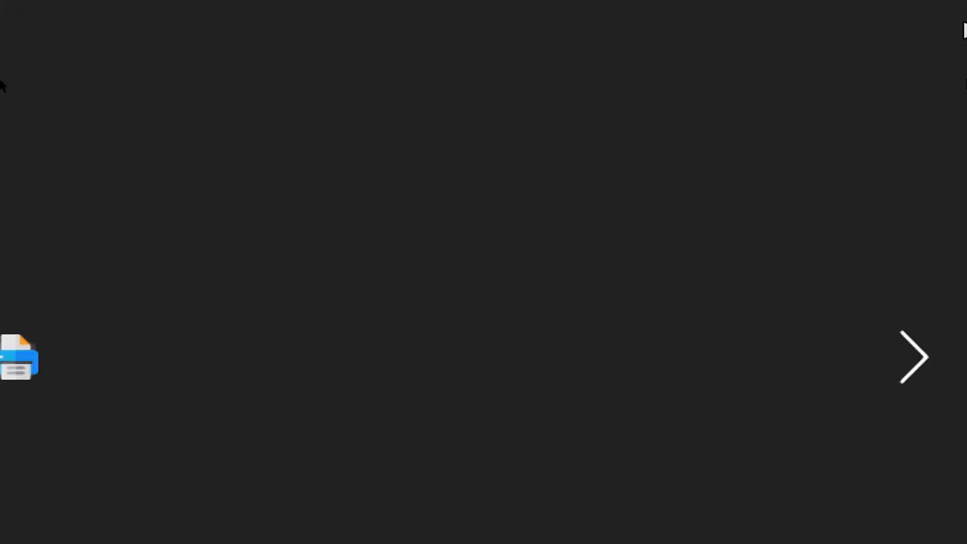
Step: Resize the printer image to a custom width of 24 pixels, keeping its proportions, and start saving the resized copy
left_click(942, 92)
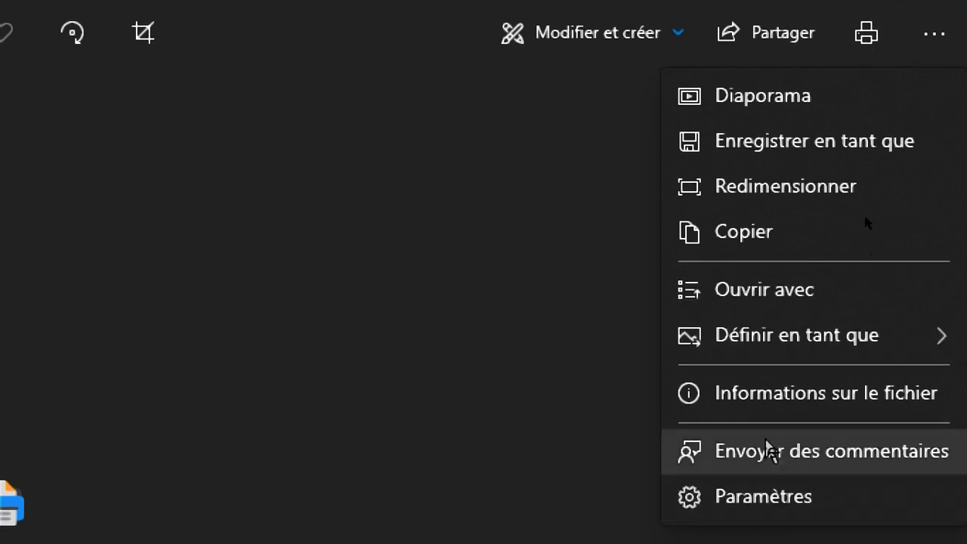
left_click(788, 198)
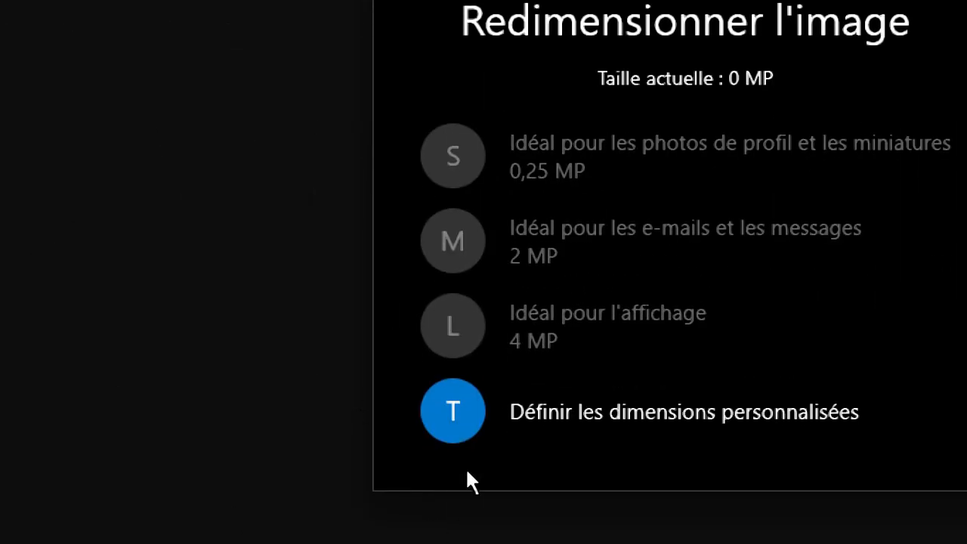
left_click(549, 415)
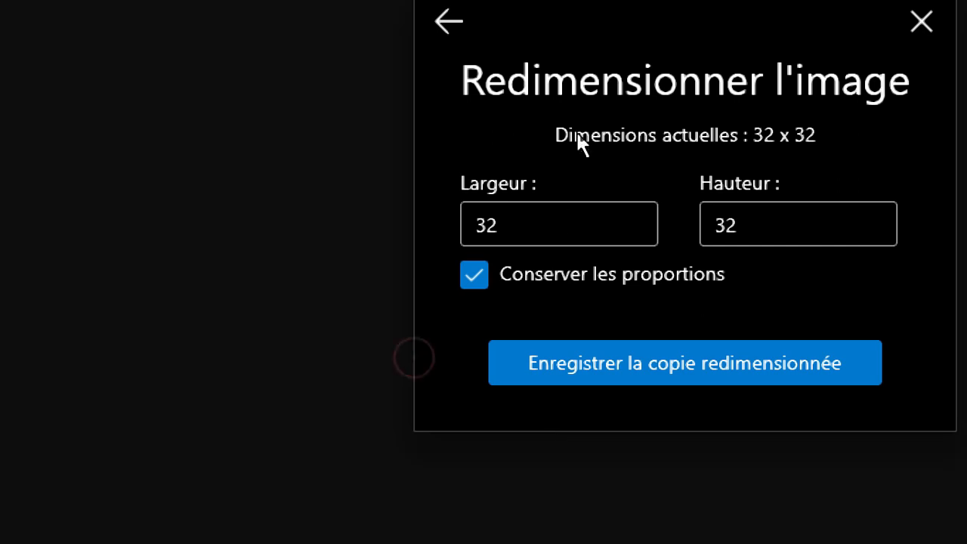
left_click(541, 231)
left_click_drag(530, 225, 395, 205)
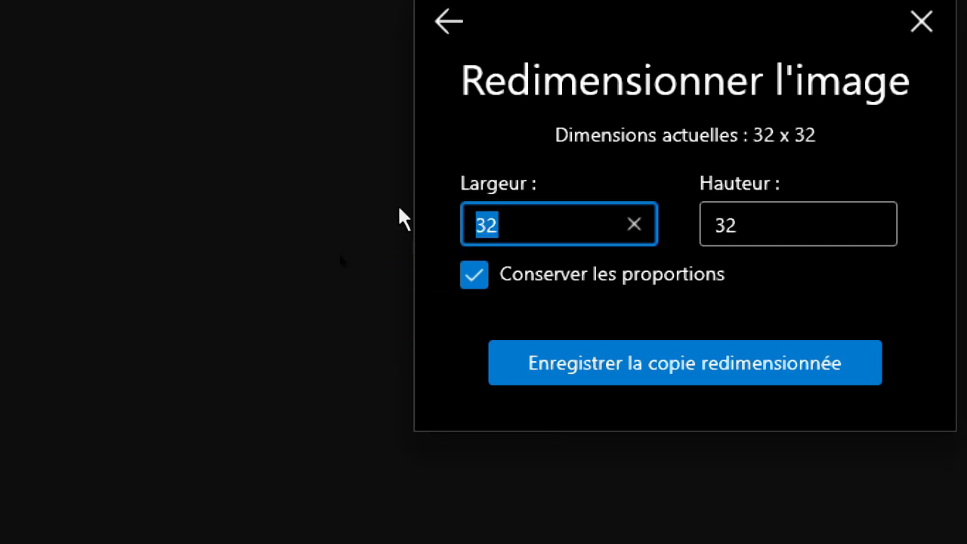
type("24")
left_click(673, 370)
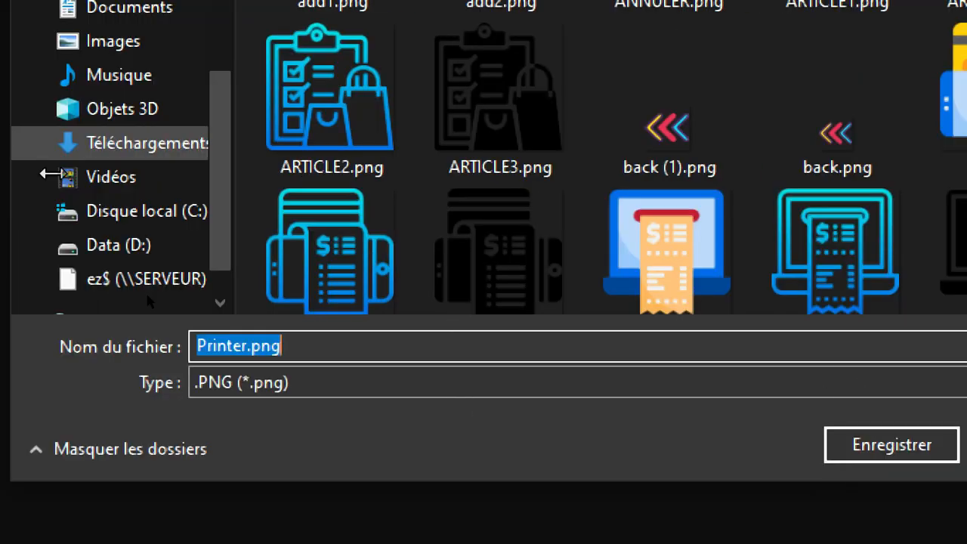
Step: Save the resized copy as Printer-S.png in the icones folder, then close the image viewer and the folder window
left_click(295, 345)
left_click(248, 347)
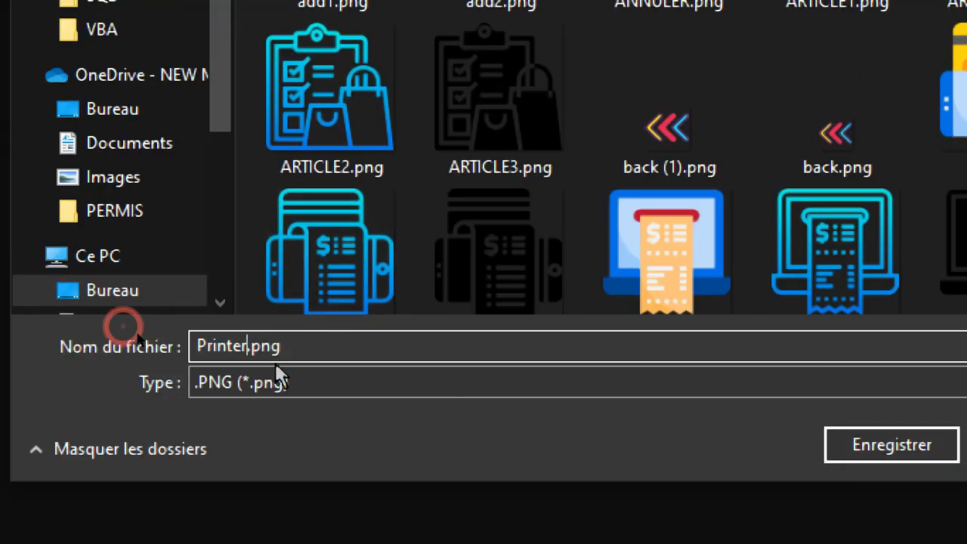
type("6")
key("BackSpace")
type("-")
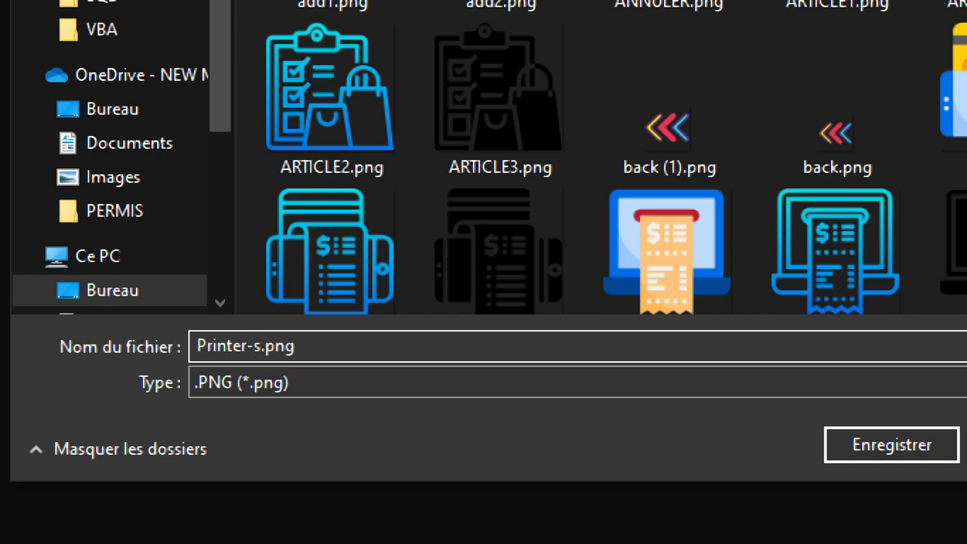
type("S")
left_click(839, 446)
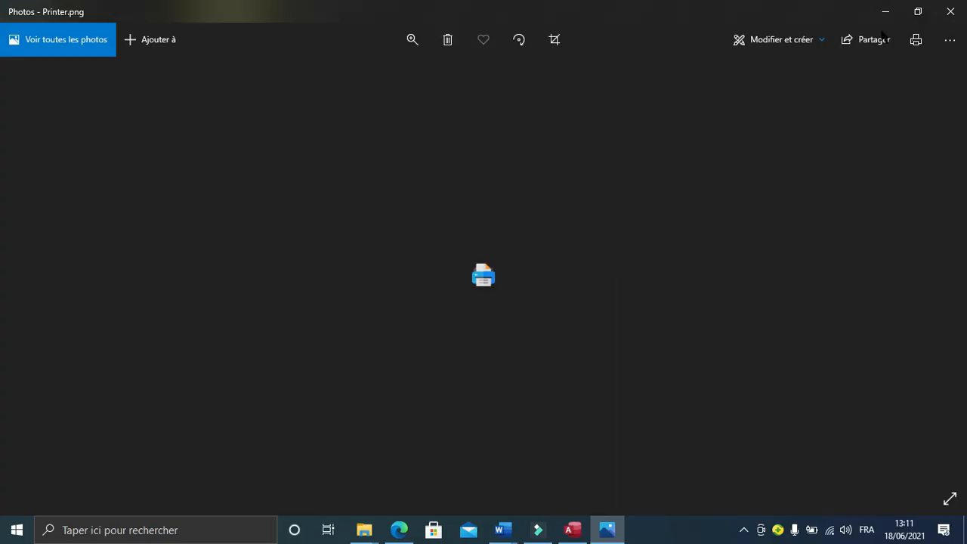
left_click(950, 12)
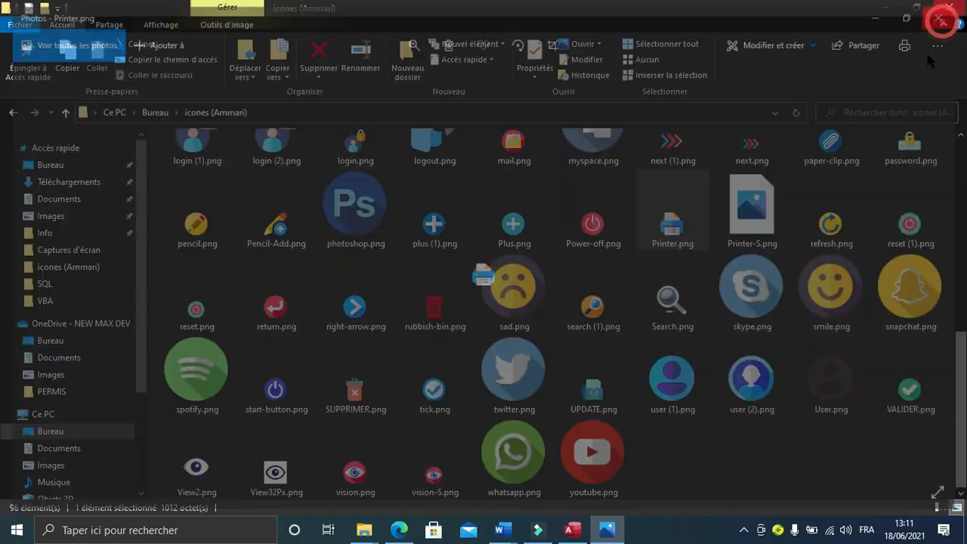
left_click(951, 7)
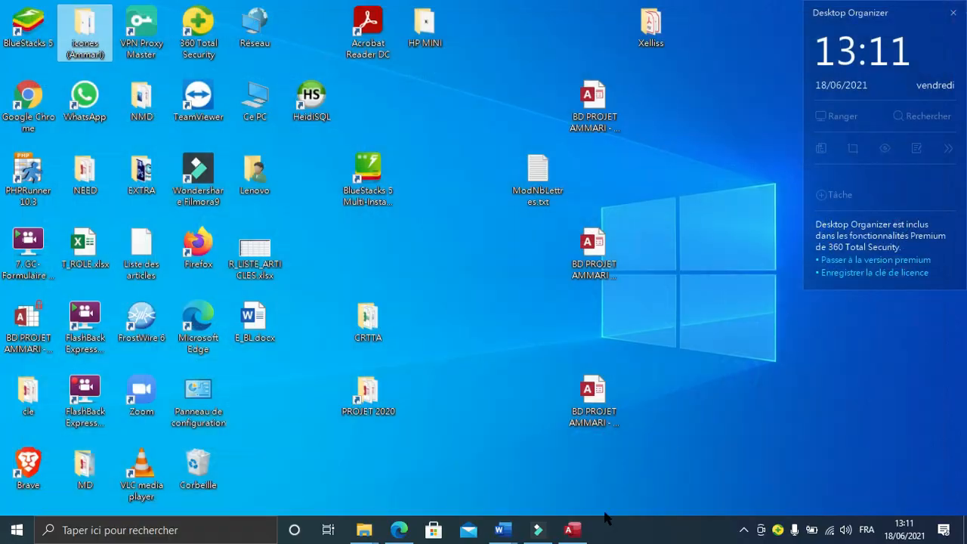
Step: Return to Access and open the image builder for the btnImpr button's Image property
left_click(574, 529)
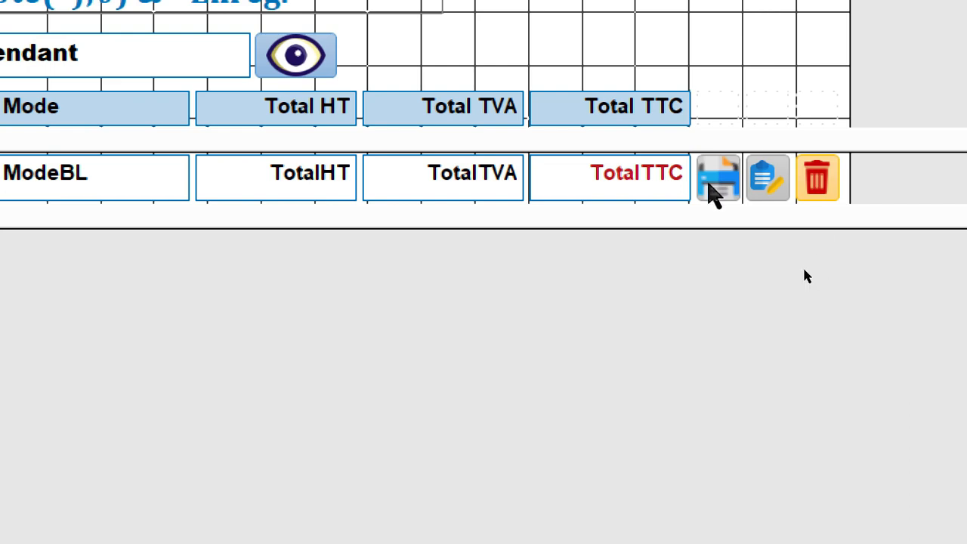
left_click(710, 182)
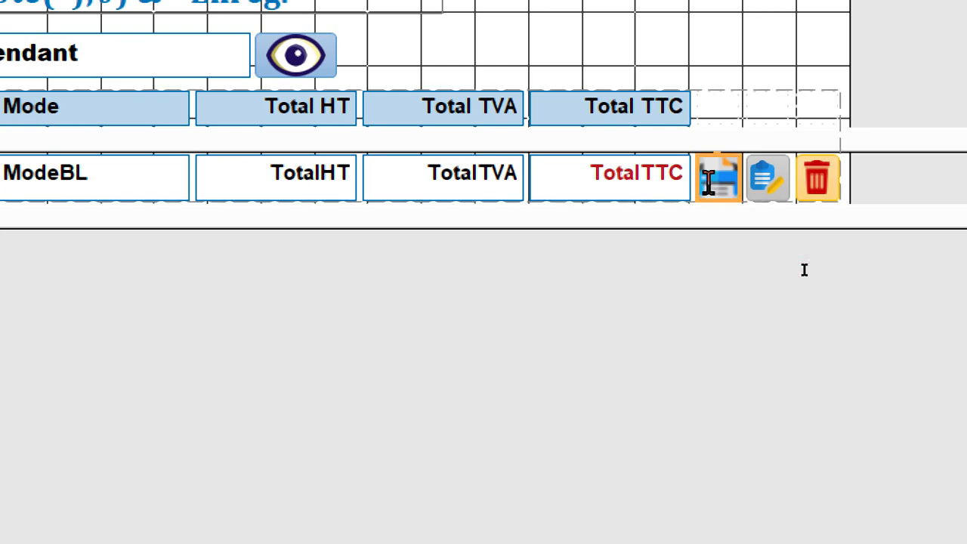
key("F4")
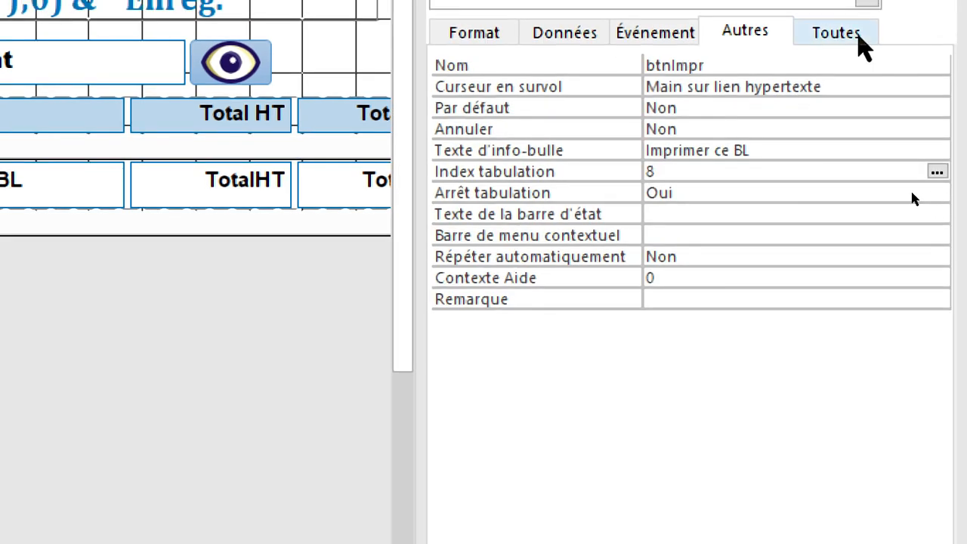
left_click(856, 31)
scroll(756, 278, "up", 15)
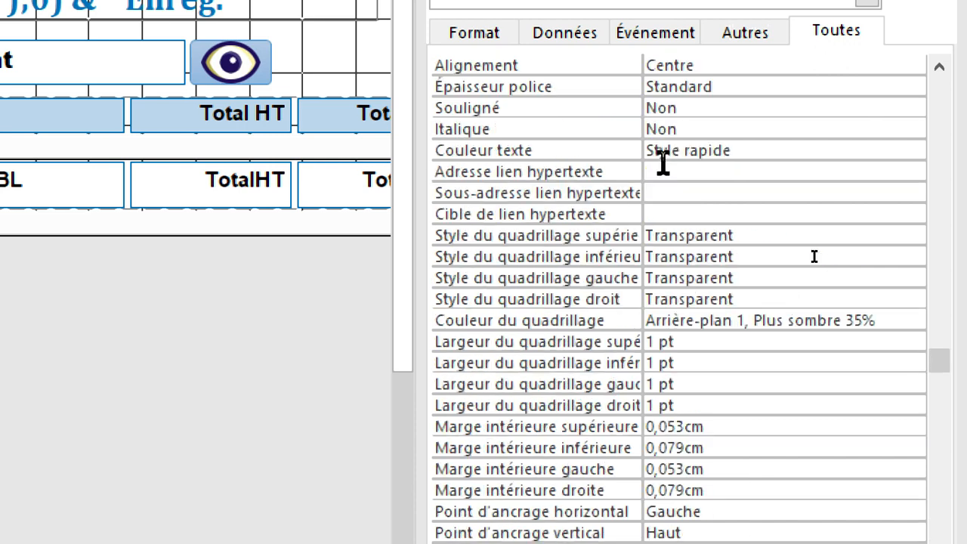
left_click(592, 195)
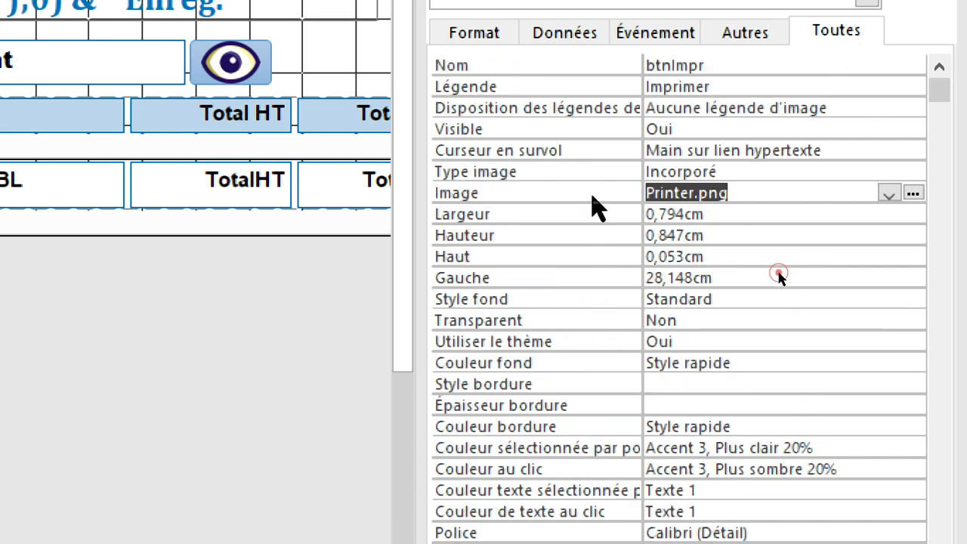
left_click(913, 193)
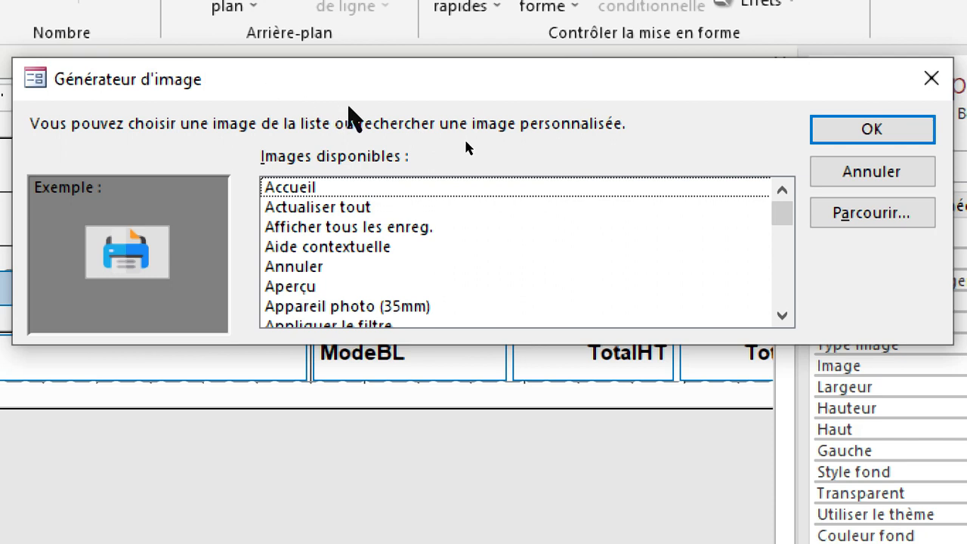
Step: Browse for a custom image in the icones folder, with files of all types (Tous) listed
left_click(815, 215)
scroll(355, 460, "up", 1)
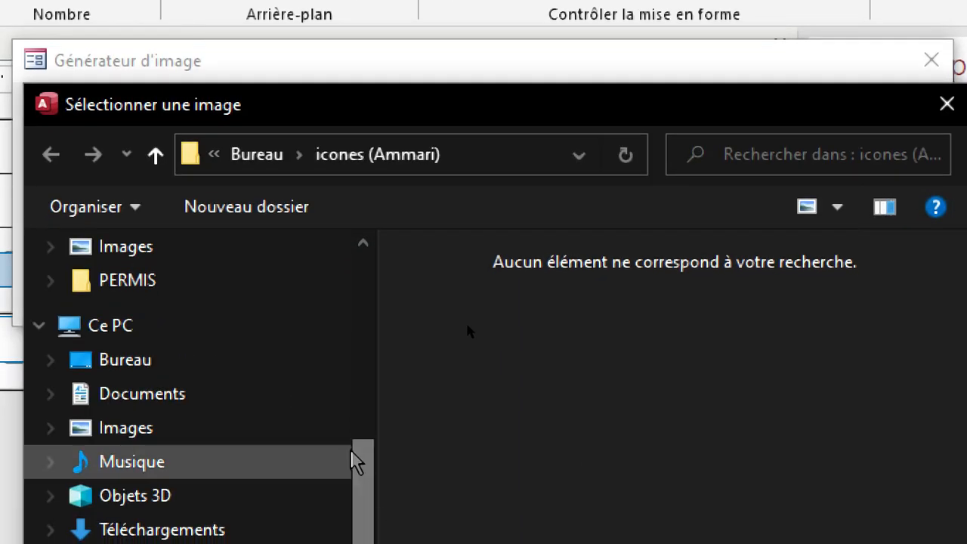
scroll(363, 461, "up", 2)
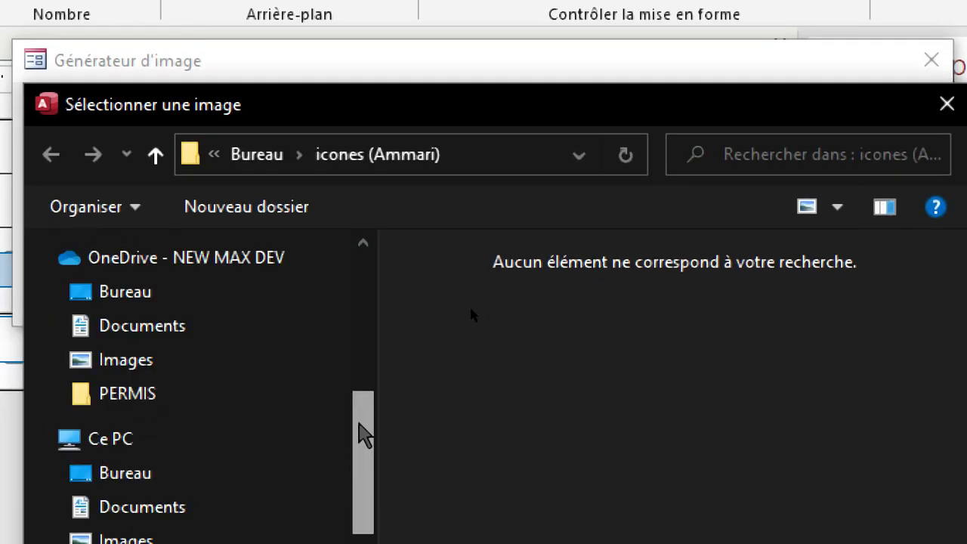
left_click_drag(364, 434, 380, 321)
left_click(205, 417)
left_click(764, 491)
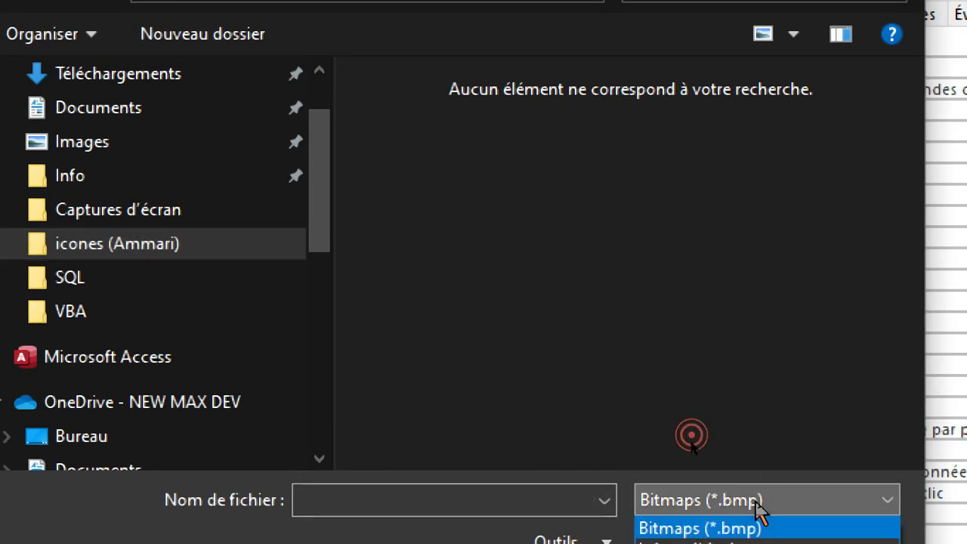
left_click(710, 498)
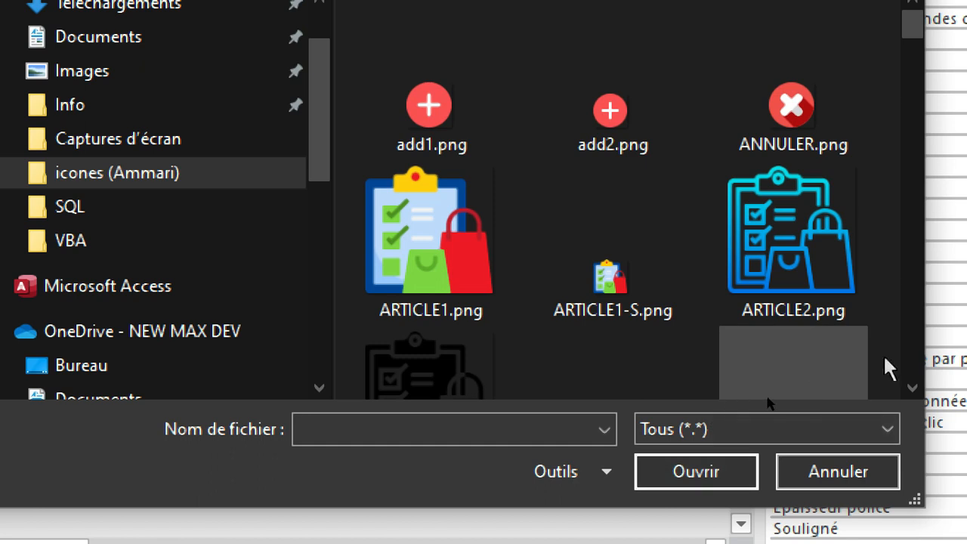
Step: Assign Printer-S.png as the image of the btnImpr button and close the property sheet
left_click(624, 273)
key("p")
key("p")
key("p")
key("p")
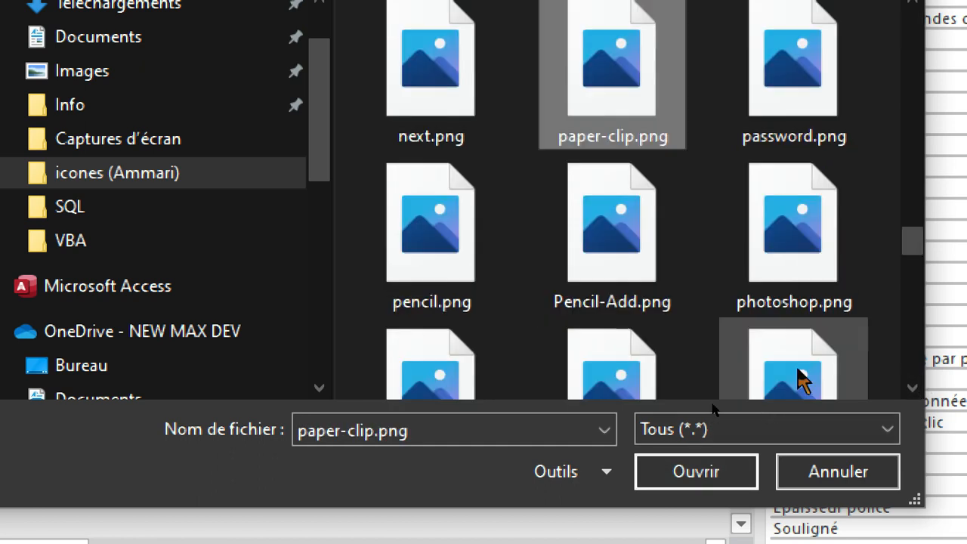
key("p")
key("p")
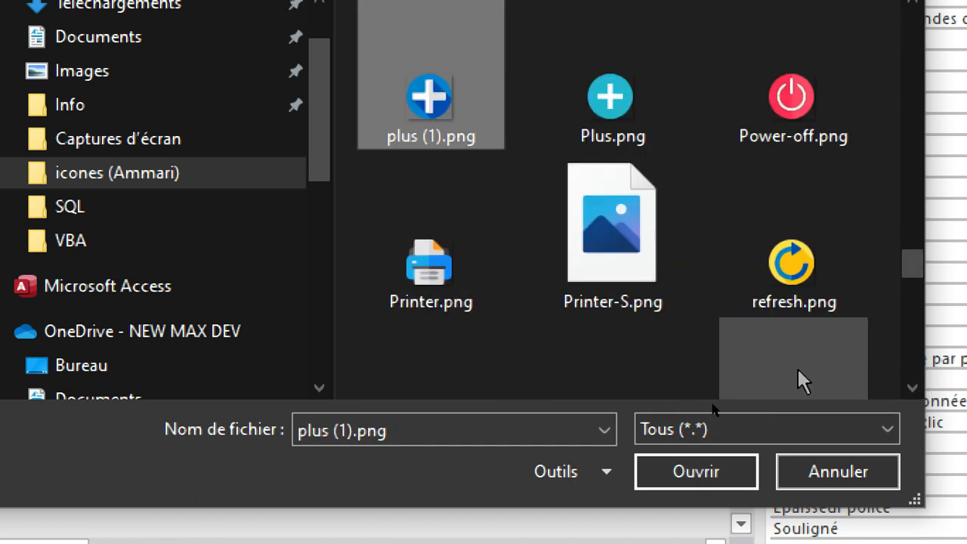
left_click(621, 311)
double_click(620, 311)
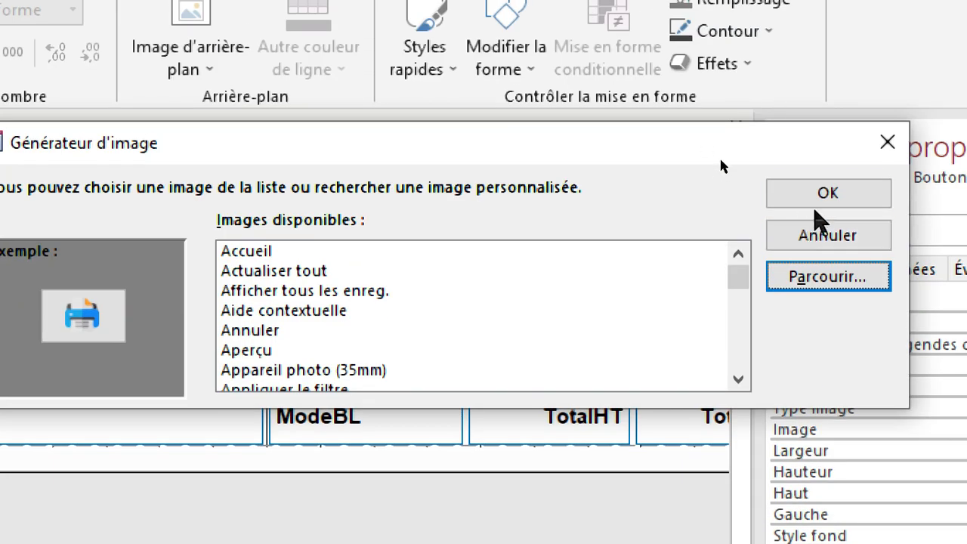
left_click(817, 202)
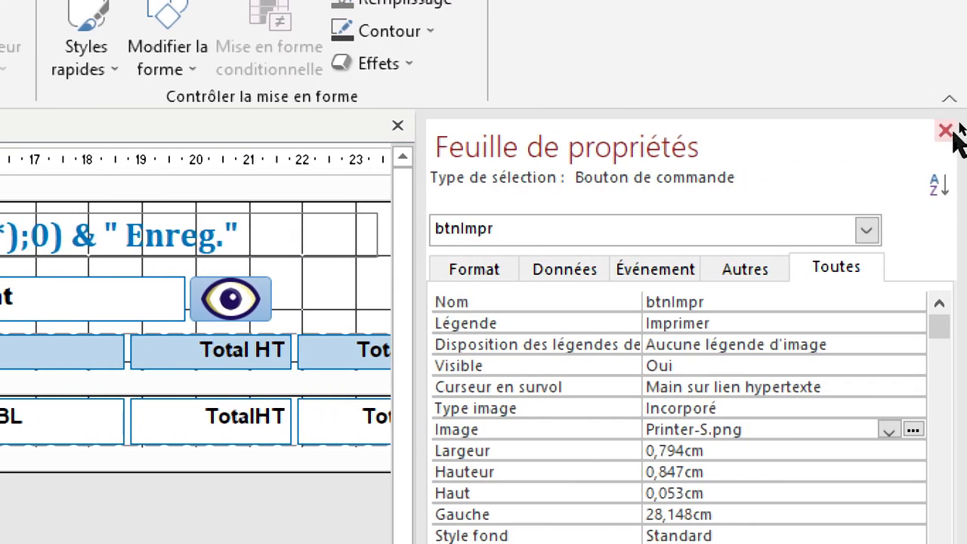
left_click(946, 128)
left_click(877, 395)
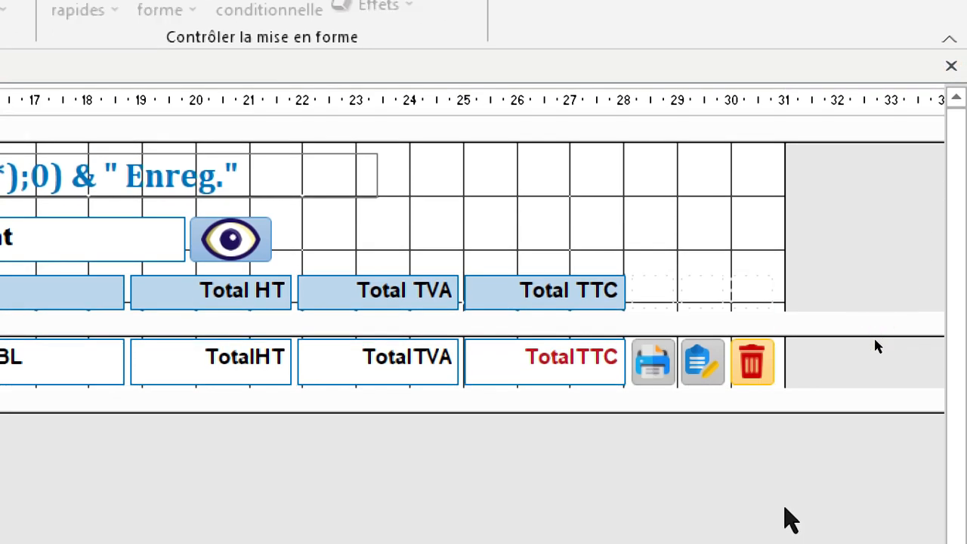
Step: Apply the light blue shaded quick style to the print button in the detail section and save the form
left_click(649, 367)
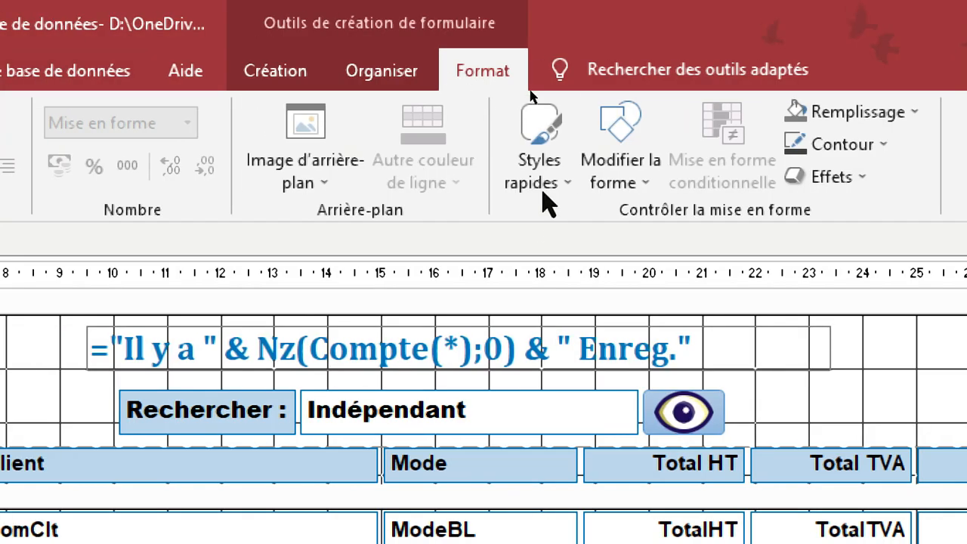
left_click(267, 185)
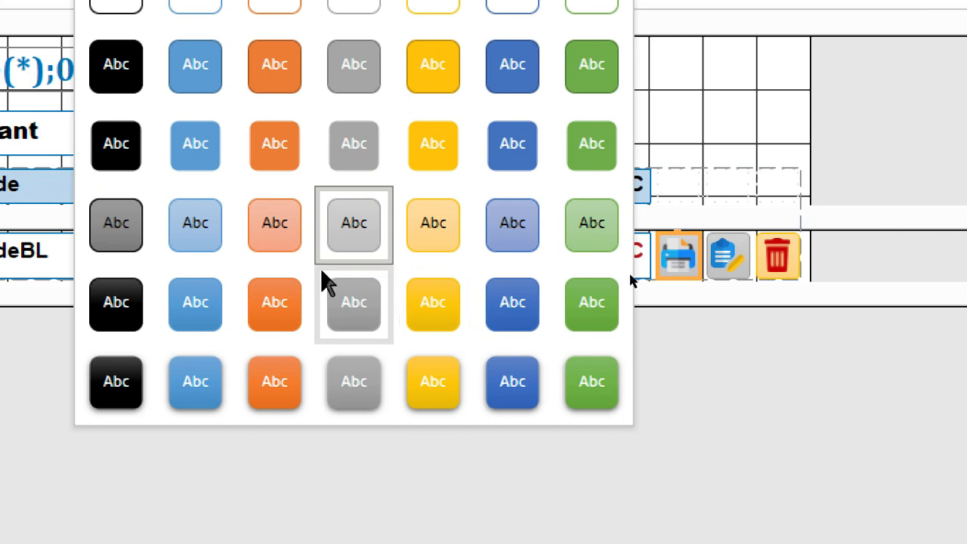
left_click(192, 235)
left_click(812, 326)
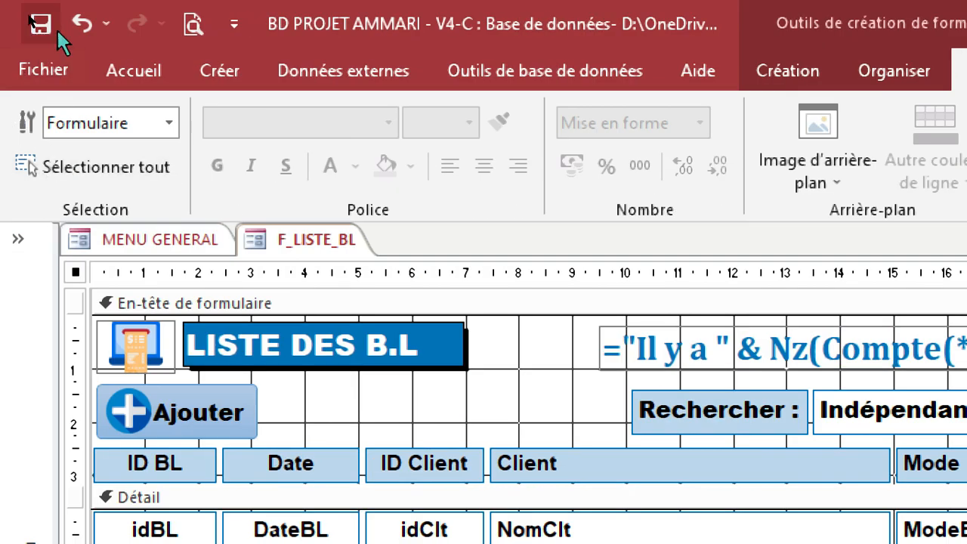
left_click(30, 23)
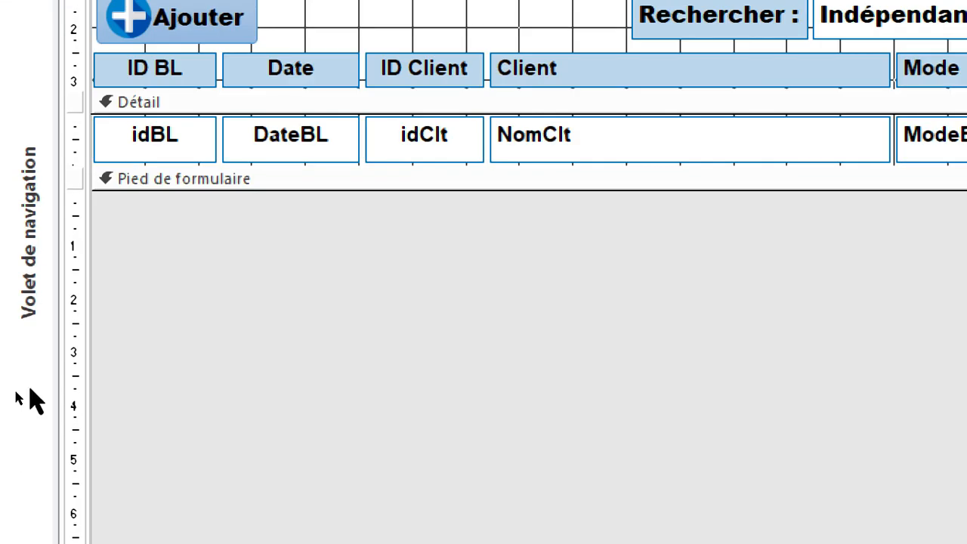
left_click(21, 392)
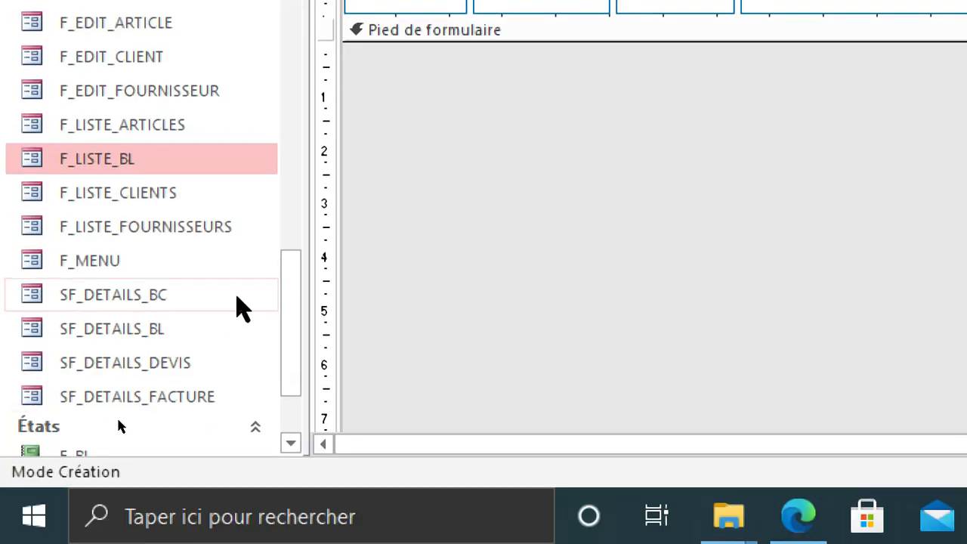
scroll(125, 400, "down", 2)
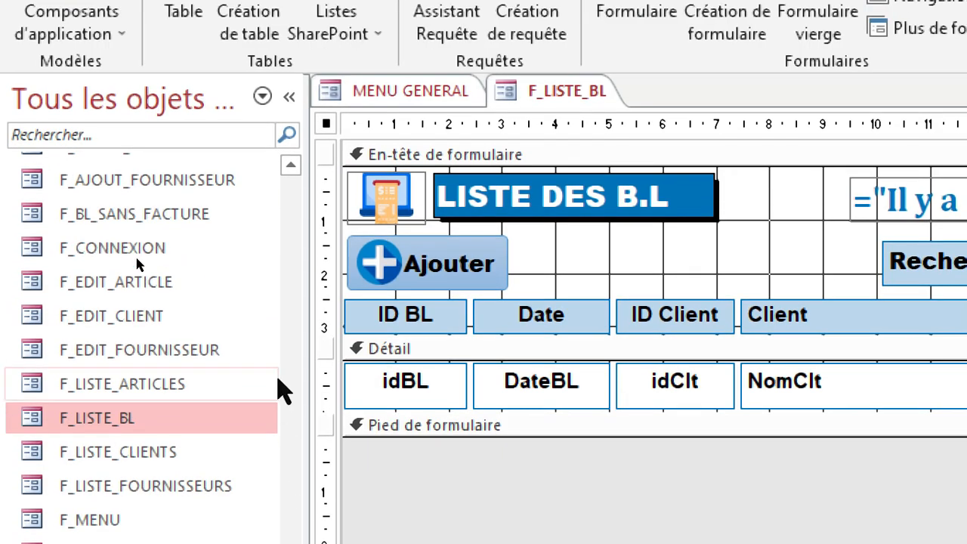
left_click(289, 97)
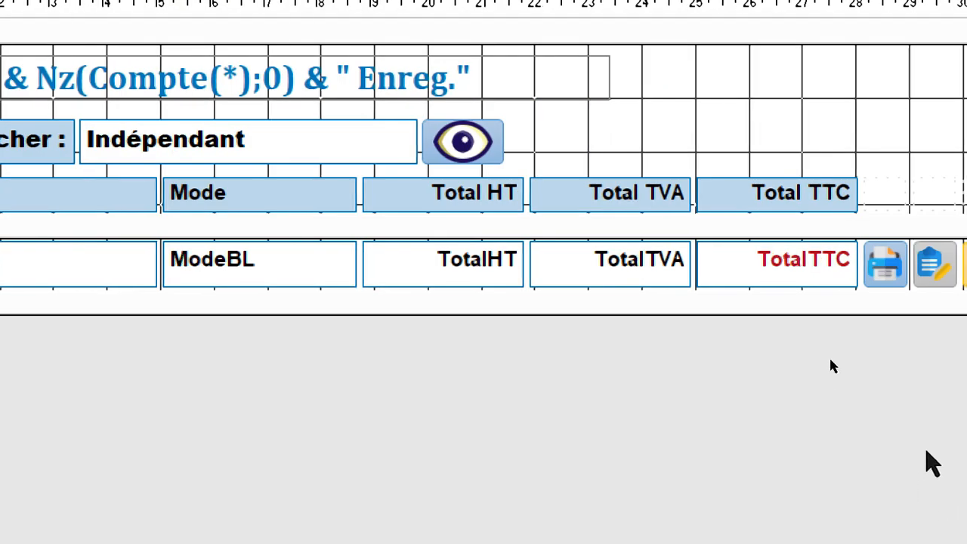
left_click(831, 356)
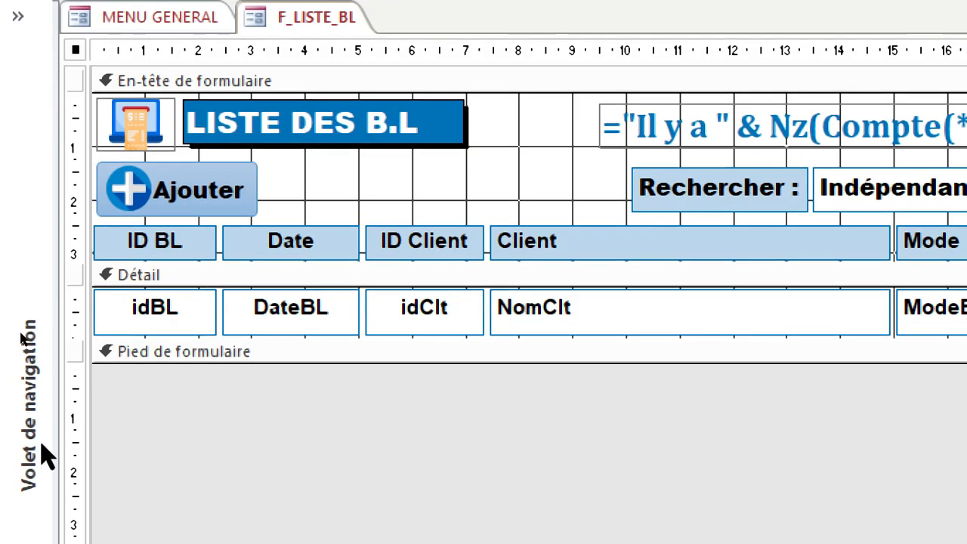
Step: Open the E_BL report from the database objects and switch it to design view
left_click(35, 528)
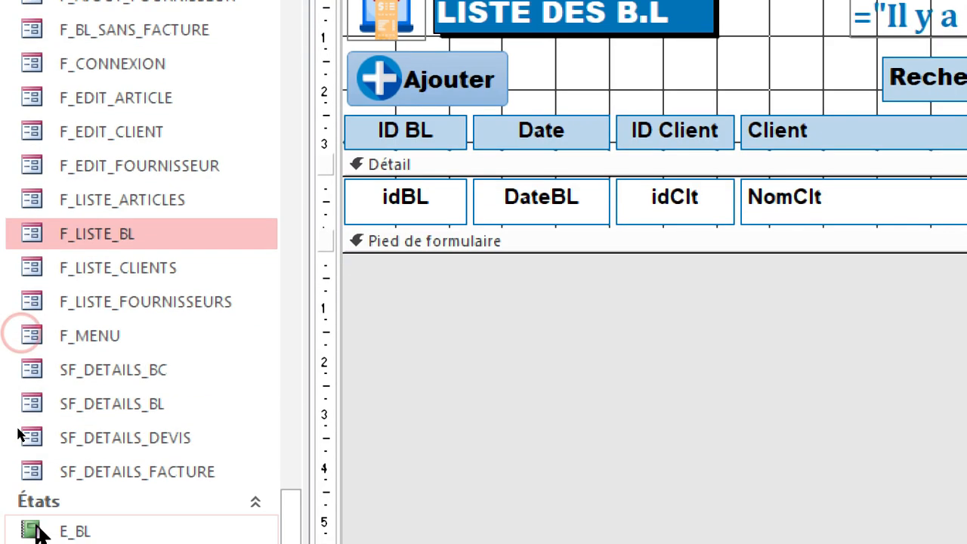
scroll(197, 389, "down", 1)
left_click(72, 499)
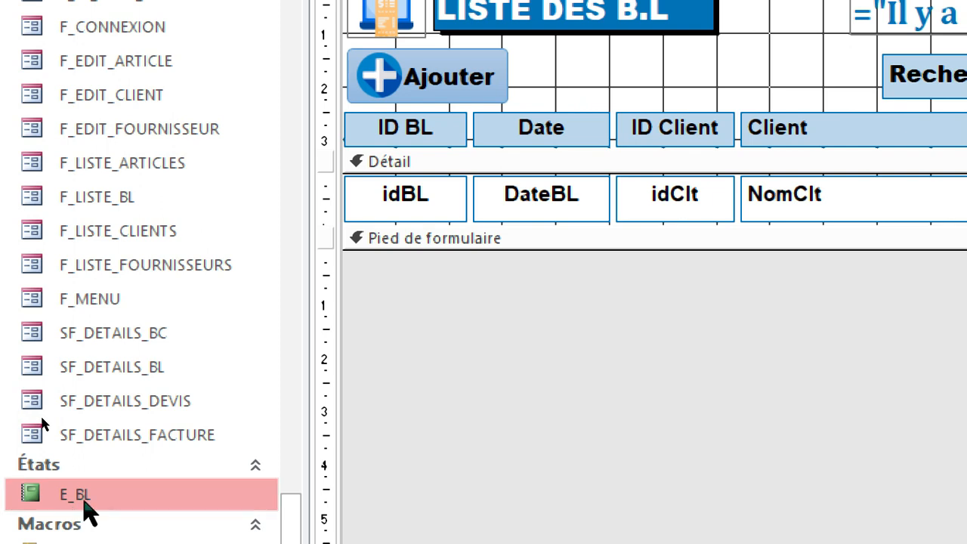
right_click(98, 495)
left_click(182, 55)
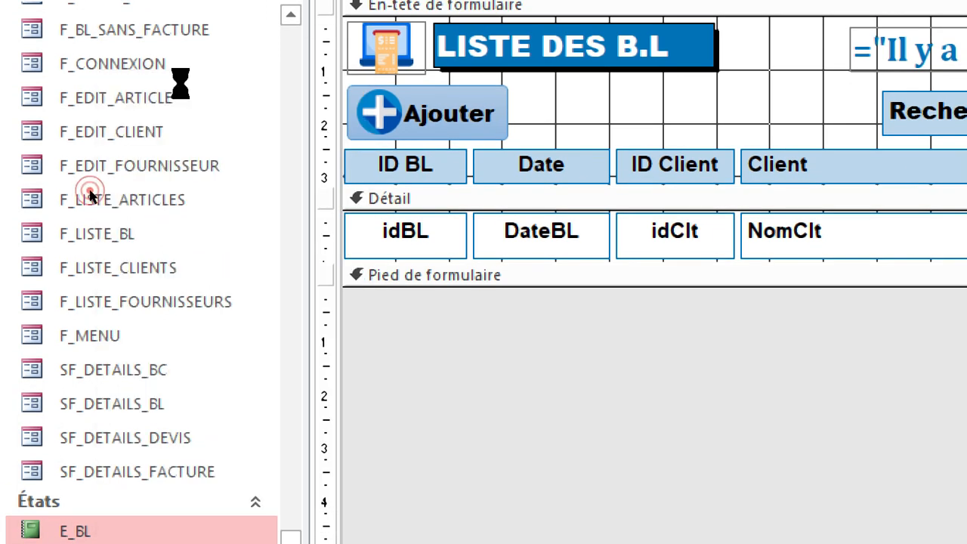
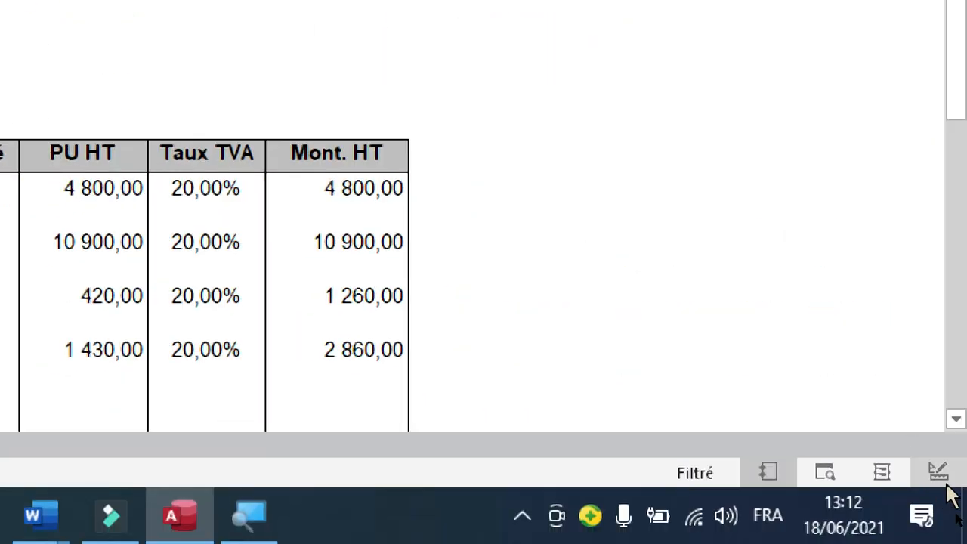
left_click(938, 471)
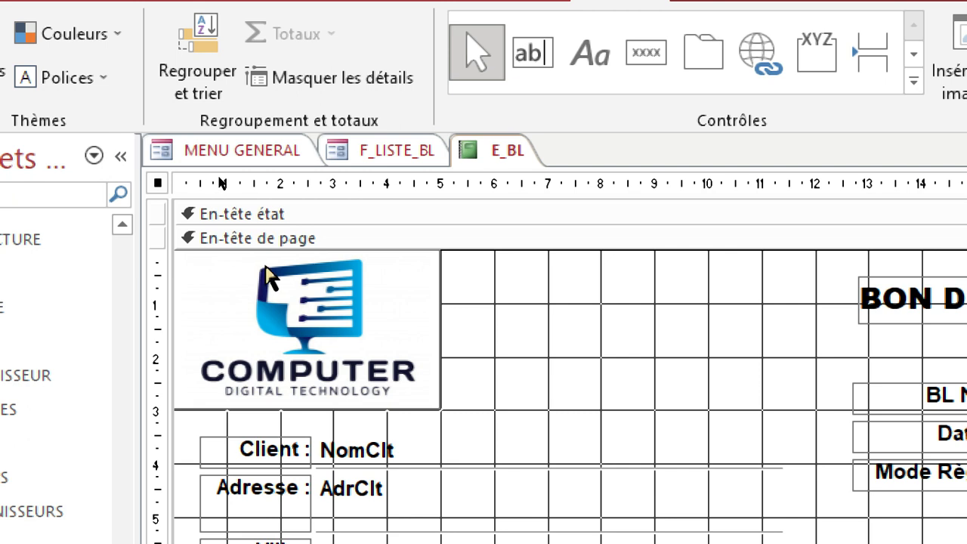
Step: Clear the E_BL report's Filtre property, set Filtrer sur chargement to Non and close the property sheet
left_click(168, 185)
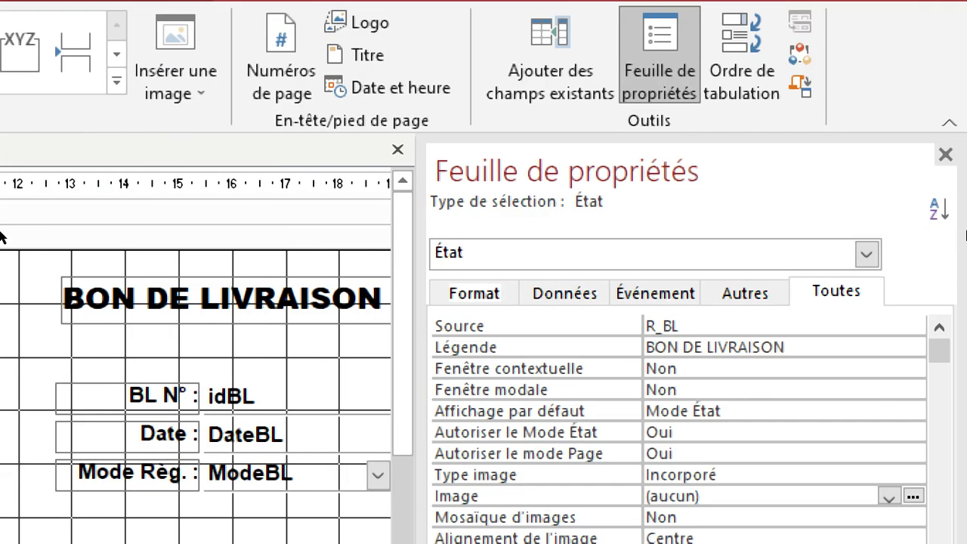
left_click(578, 294)
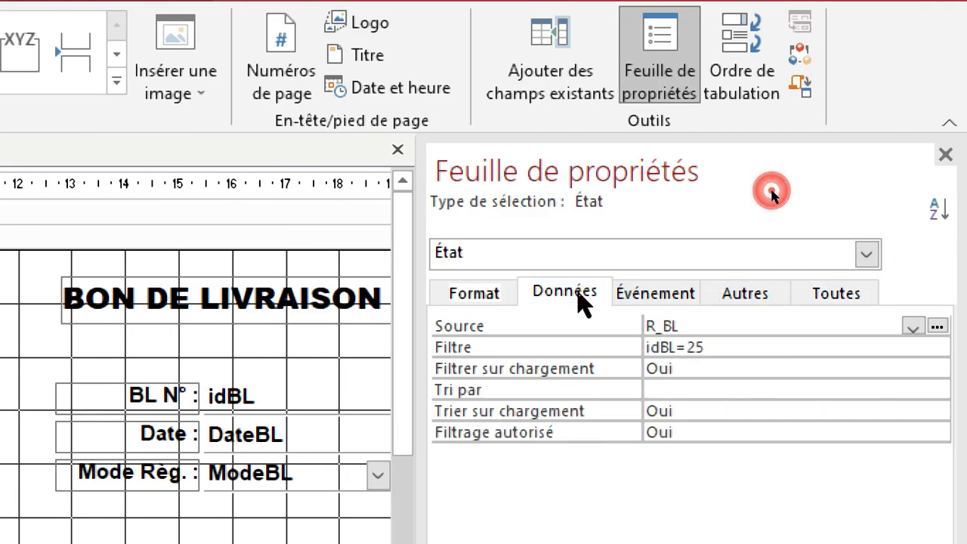
left_click(632, 348)
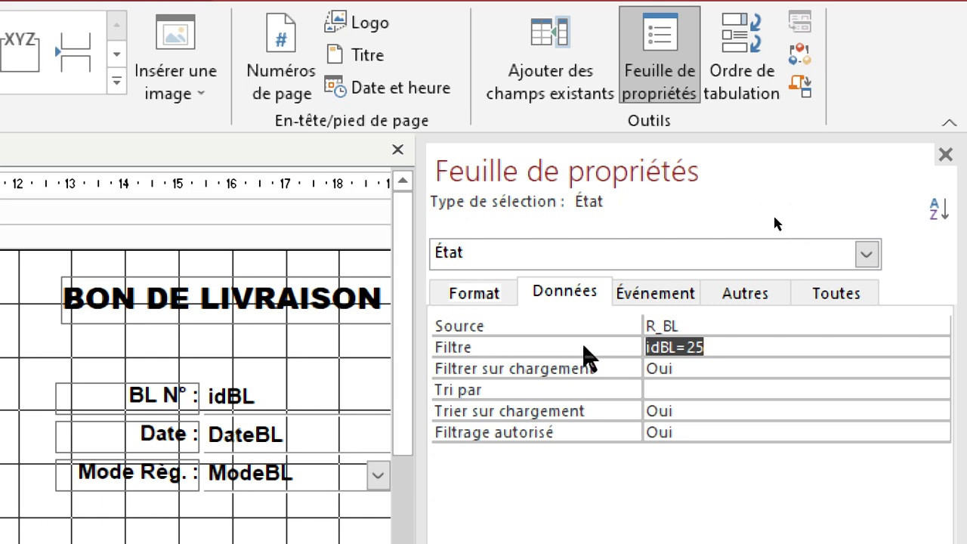
key("Delete")
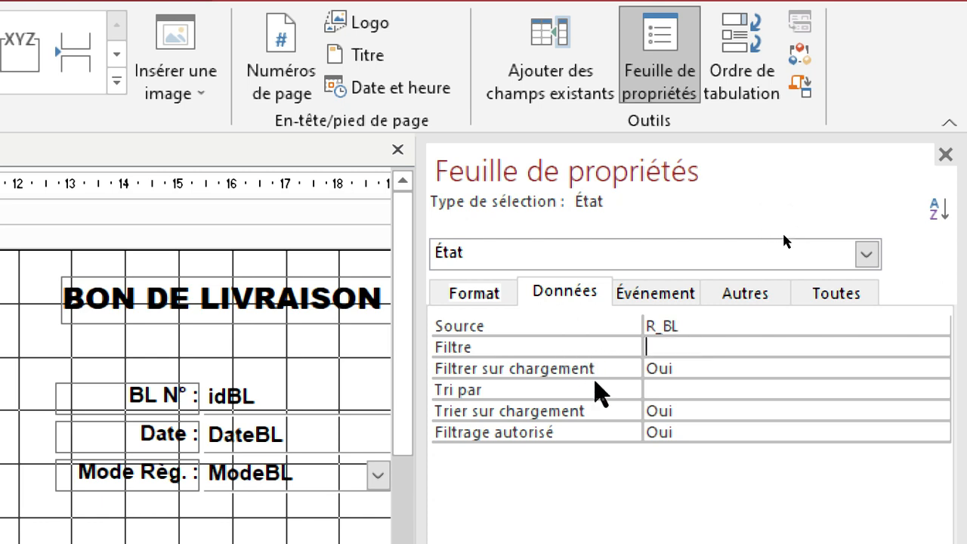
key("Return")
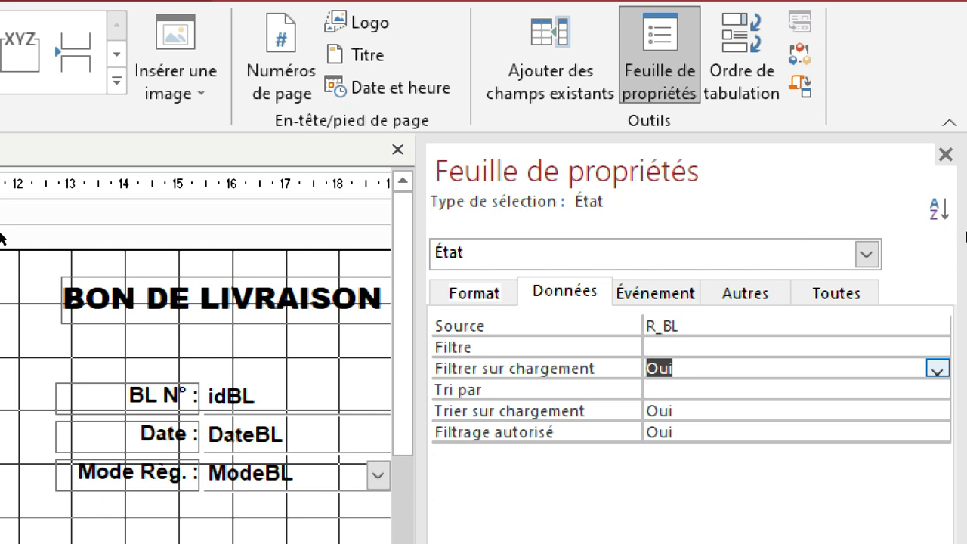
left_click(948, 369)
left_click(663, 417)
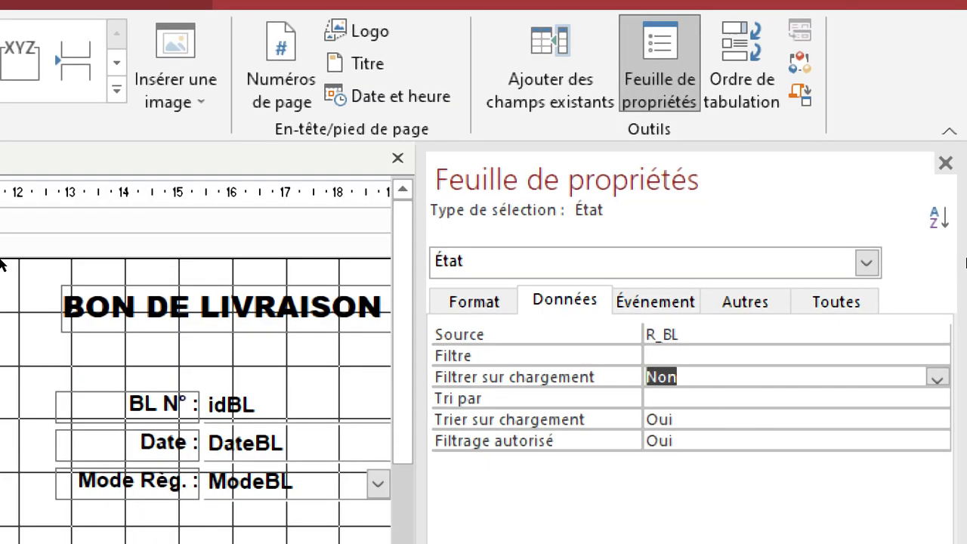
left_click(946, 163)
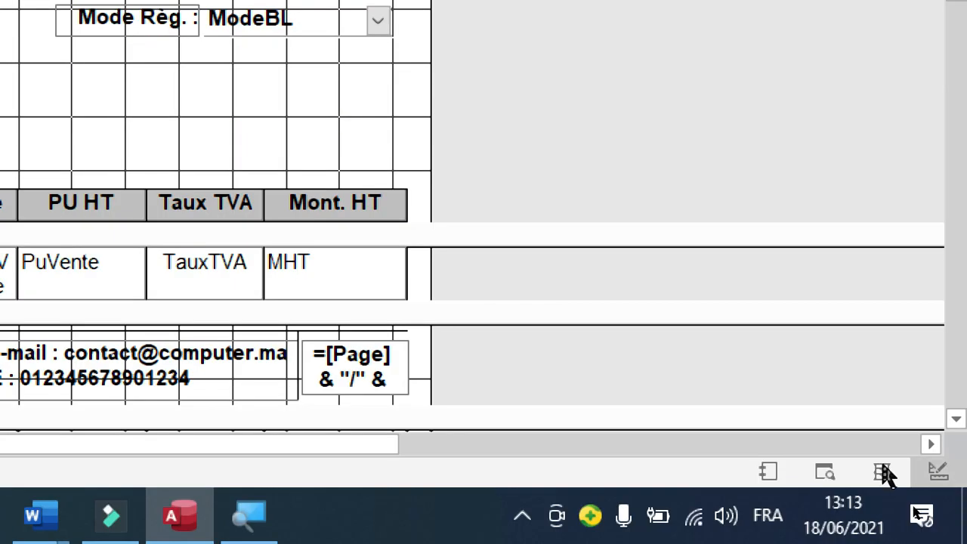
Step: Check the first and last pages of the E_BL report in print preview, and save the report
left_click(825, 473)
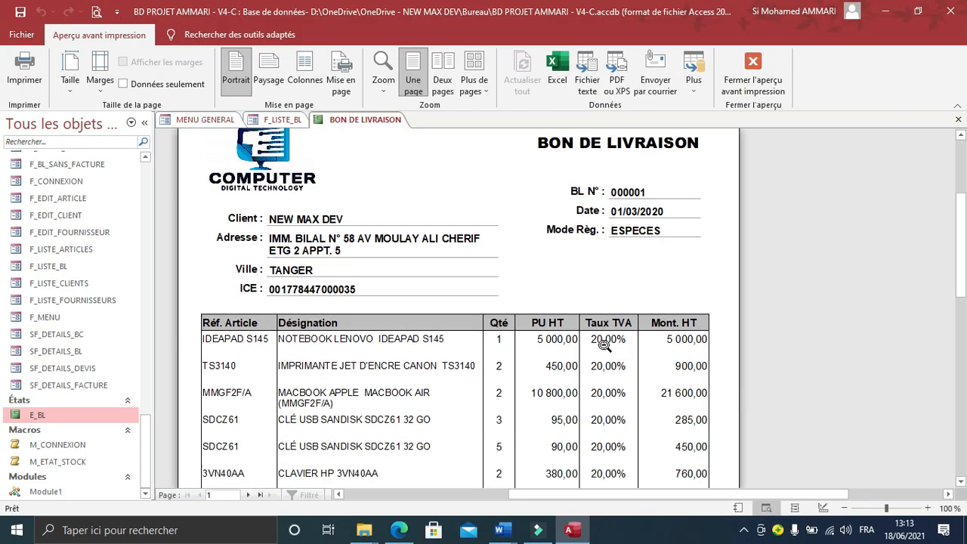
scroll(243, 145, "down", 8)
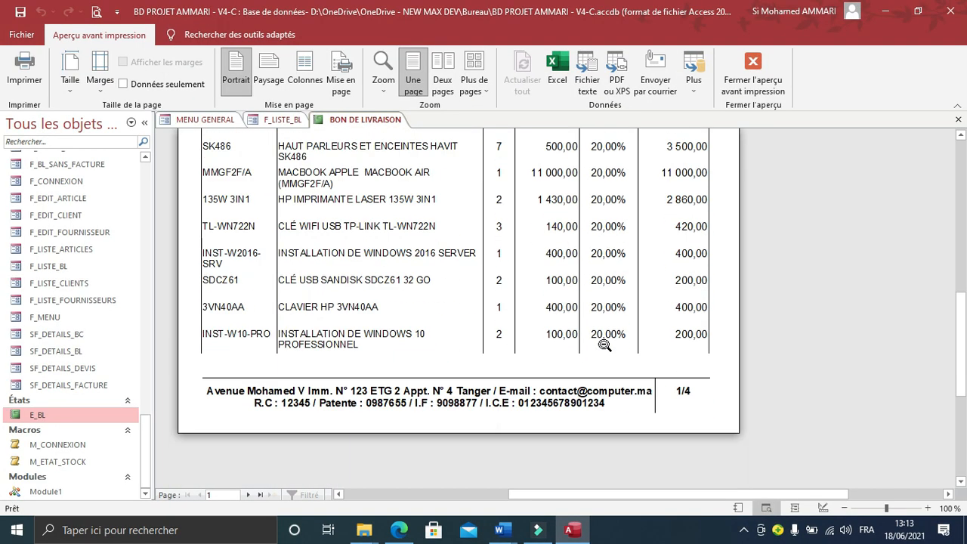
scroll(608, 352, "down", 1)
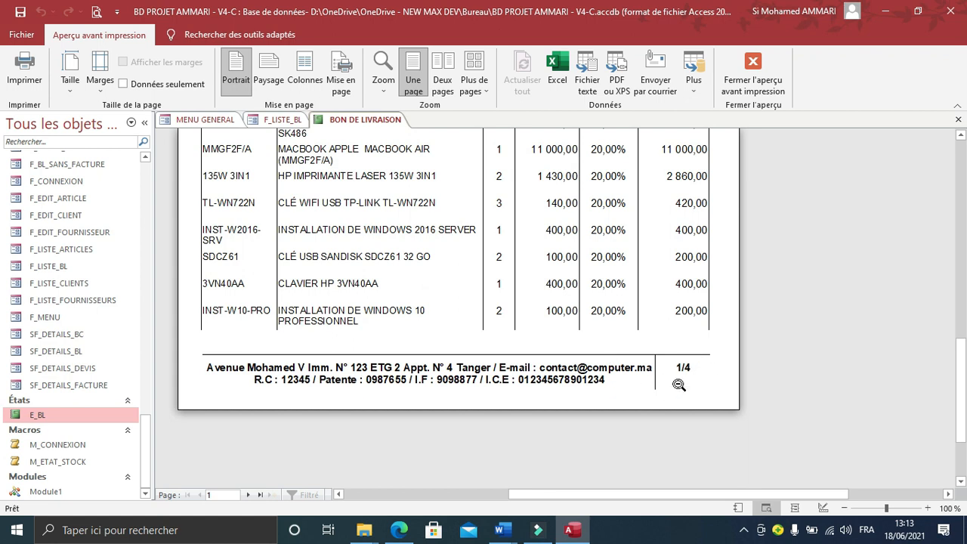
left_click(260, 495)
scroll(655, 363, "up", 6)
scroll(656, 352, "up", 2)
scroll(657, 350, "down", 6)
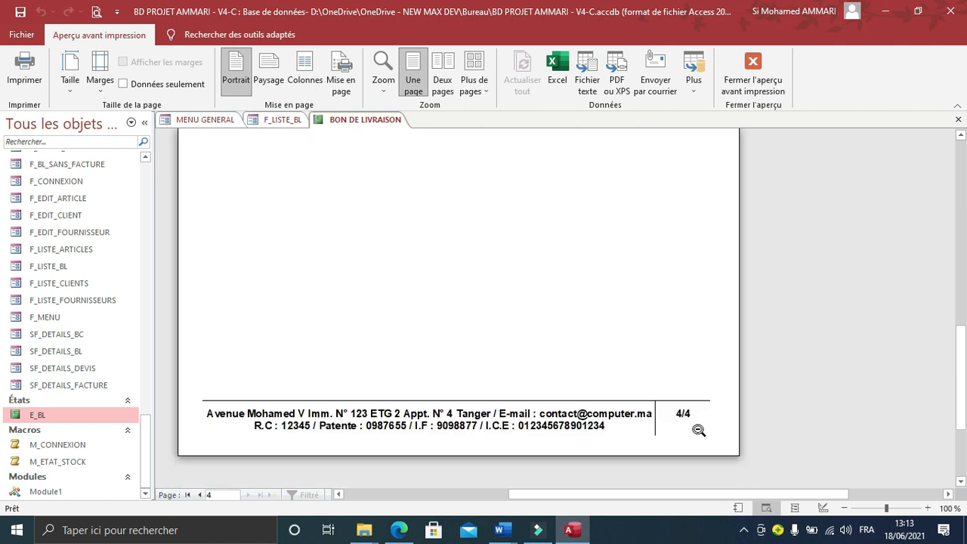
left_click(187, 496)
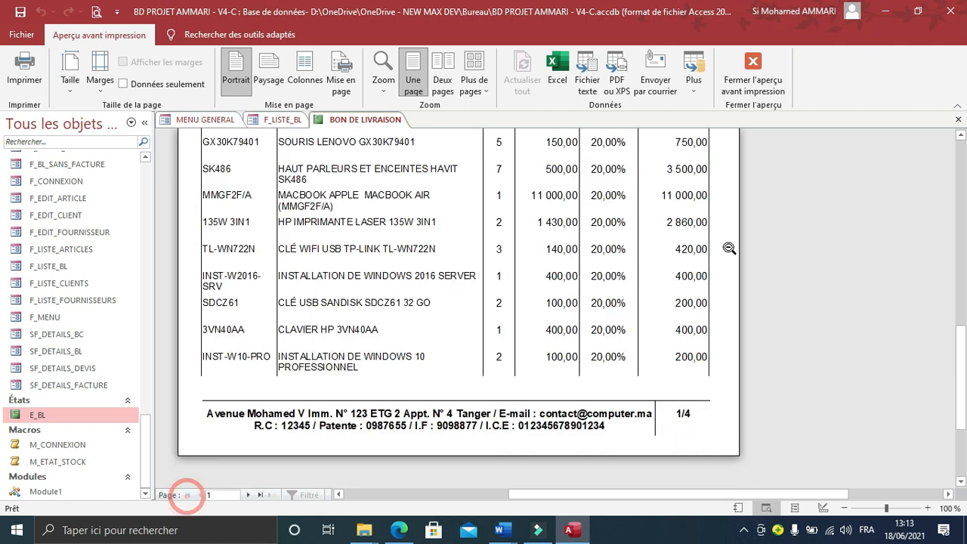
left_click(18, 14)
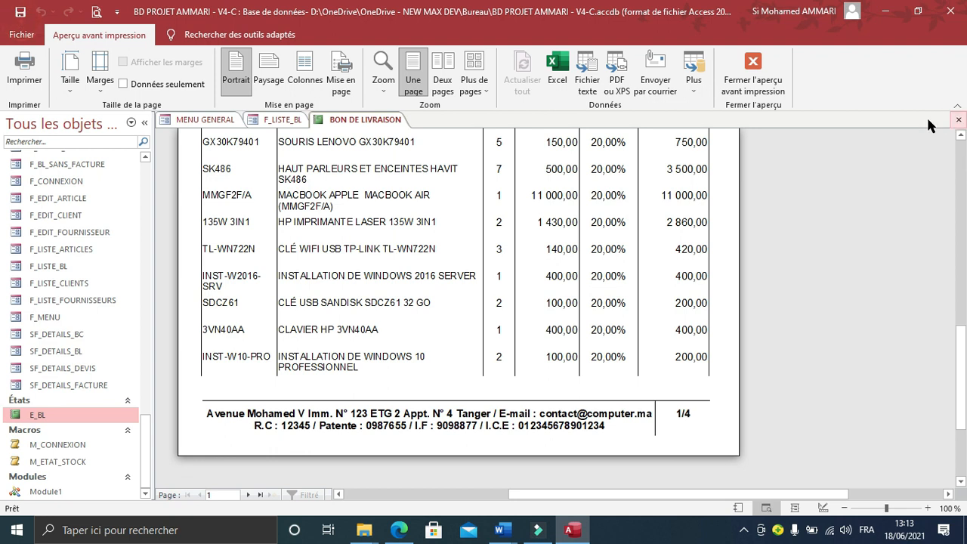
Step: Close the print preview, the E_BL report and the F_LISTE_BL form
left_click(755, 70)
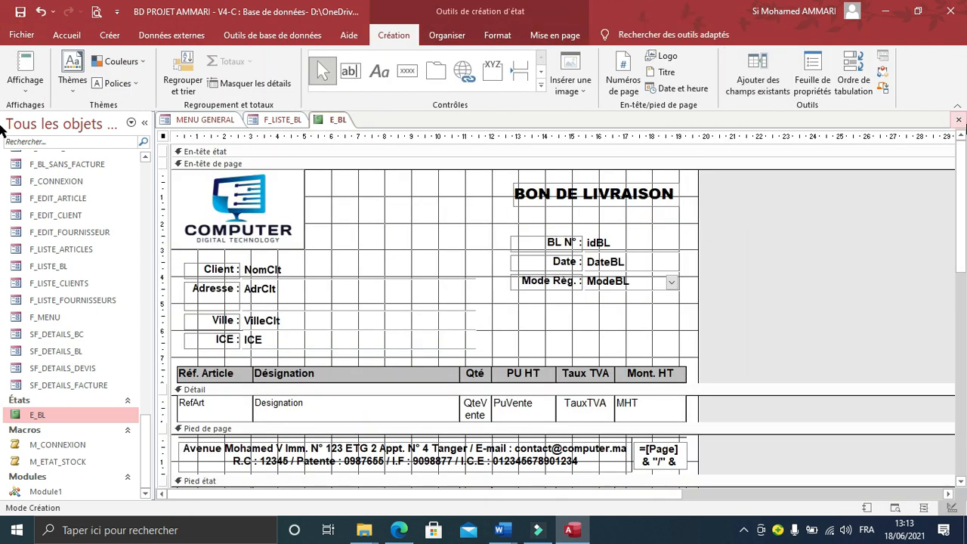
left_click(960, 120)
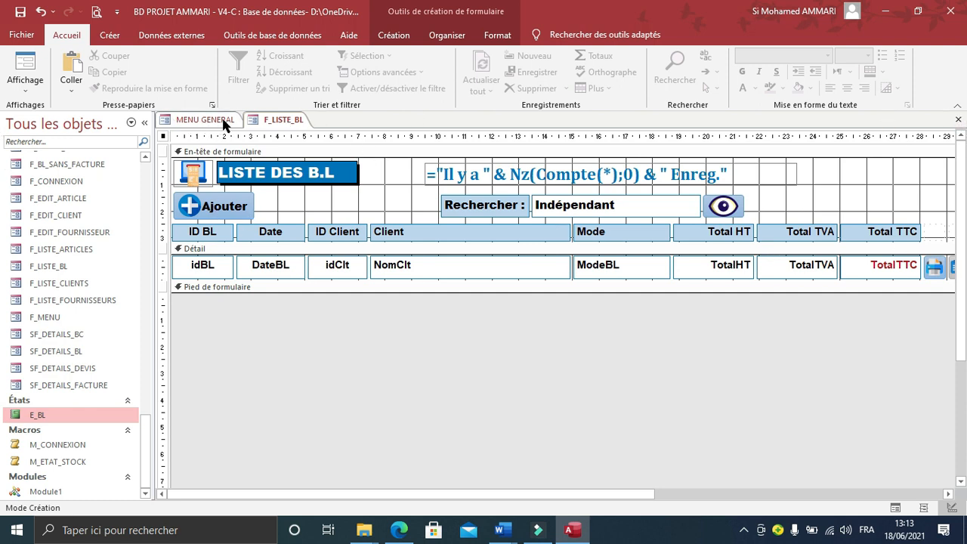
left_click(958, 120)
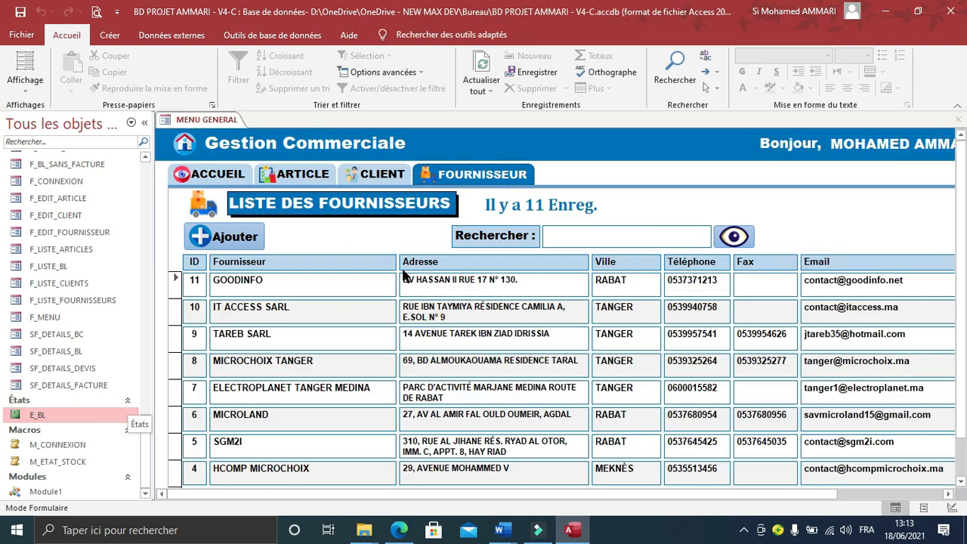
Step: In the main menu form's design view, add a navigation button captioned BON DE LIVRAISON after FOURNISSEUR and widen it to about 5.3 cm
left_click(951, 510)
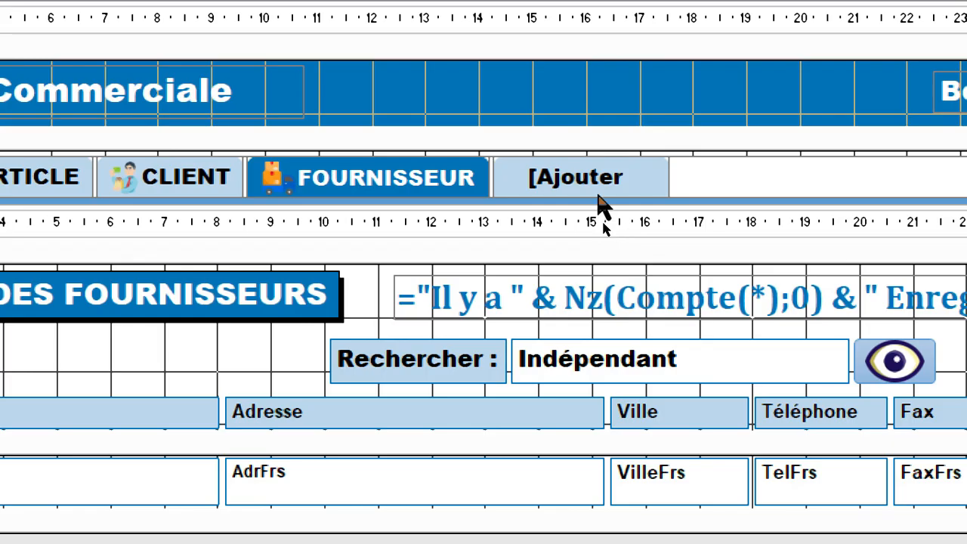
left_click(606, 218)
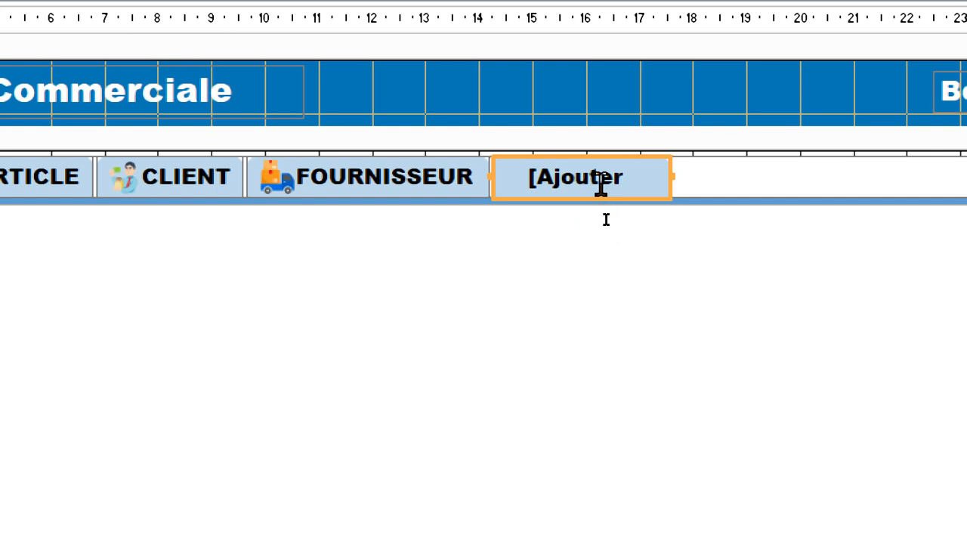
left_click(606, 219)
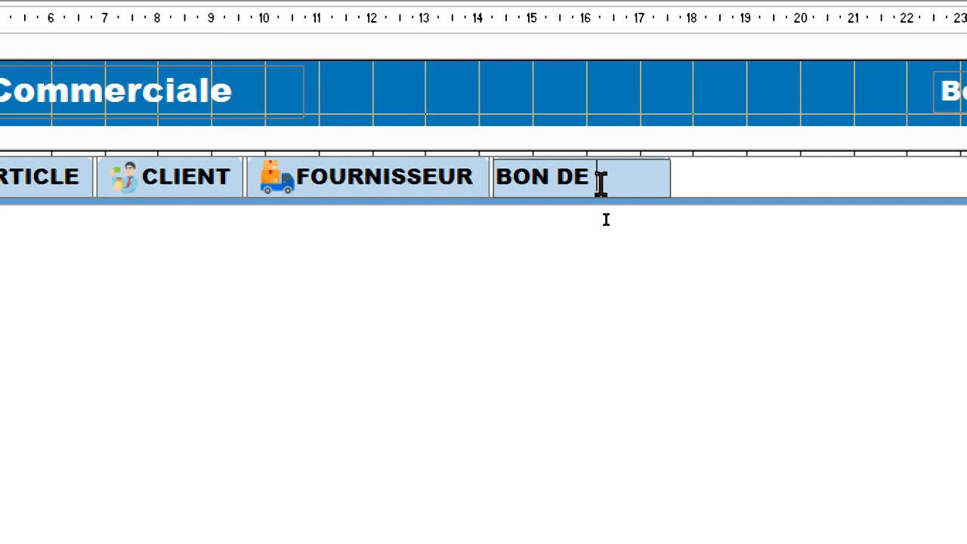
type("BON DE LIVRAIO")
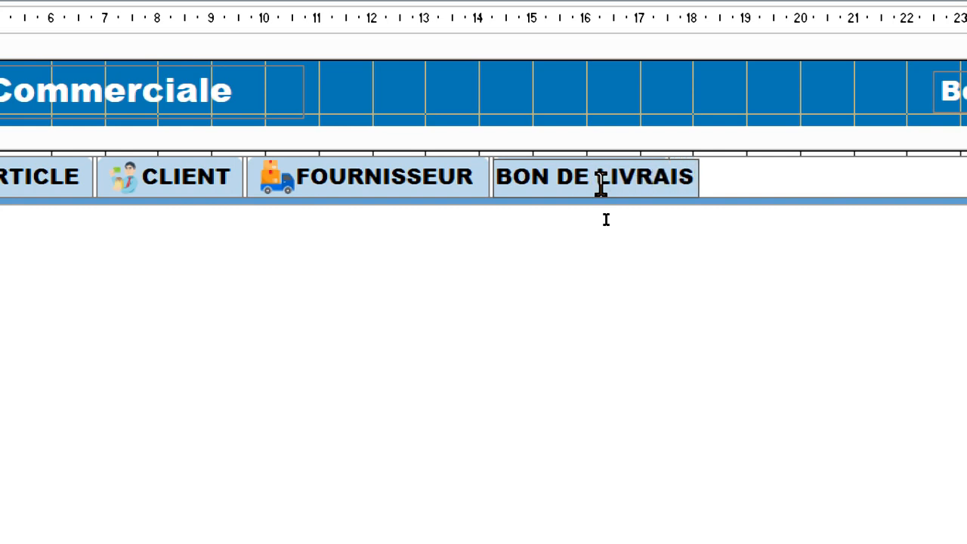
type("ON")
key("Return")
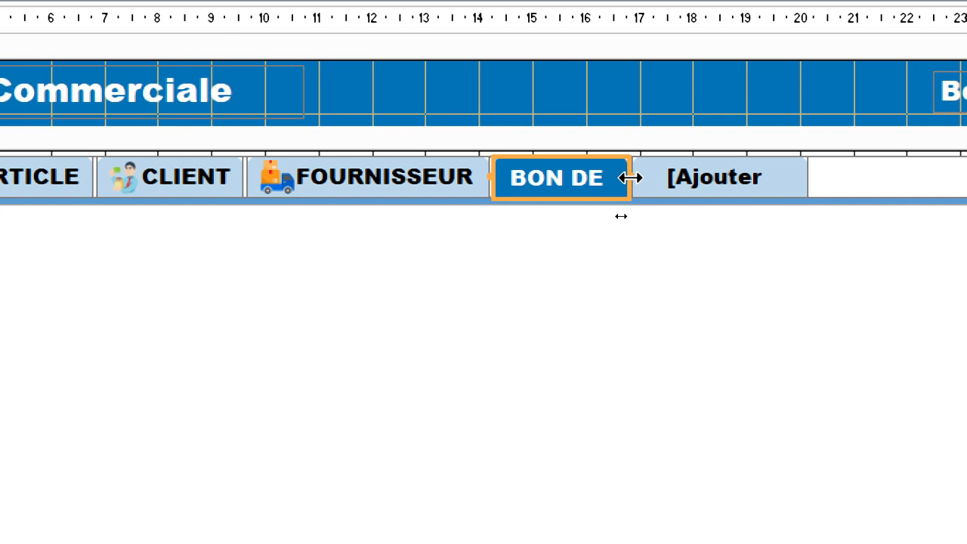
left_click_drag(621, 216, 693, 217)
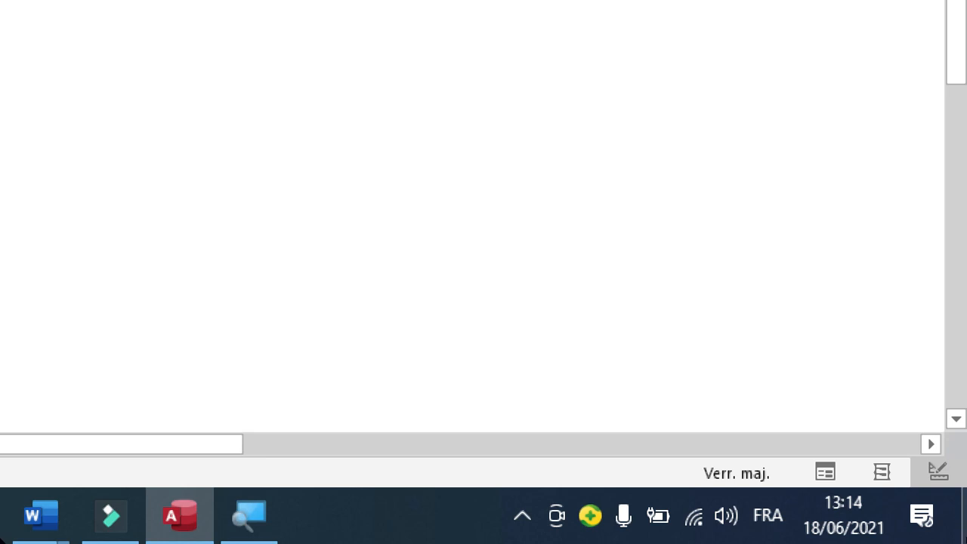
Step: Show the desktop, open the icones folder and open BL1.png in the image viewer
left_click(966, 525)
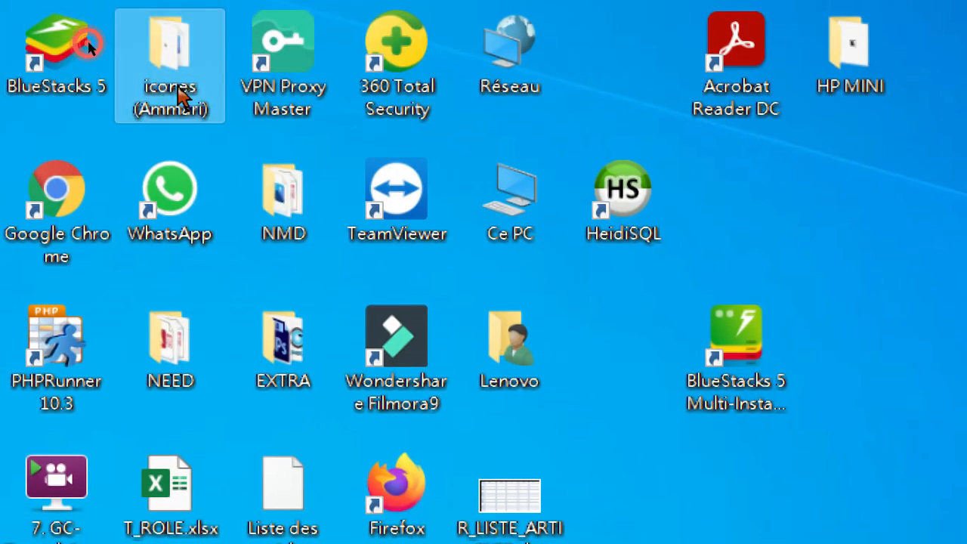
double_click(180, 99)
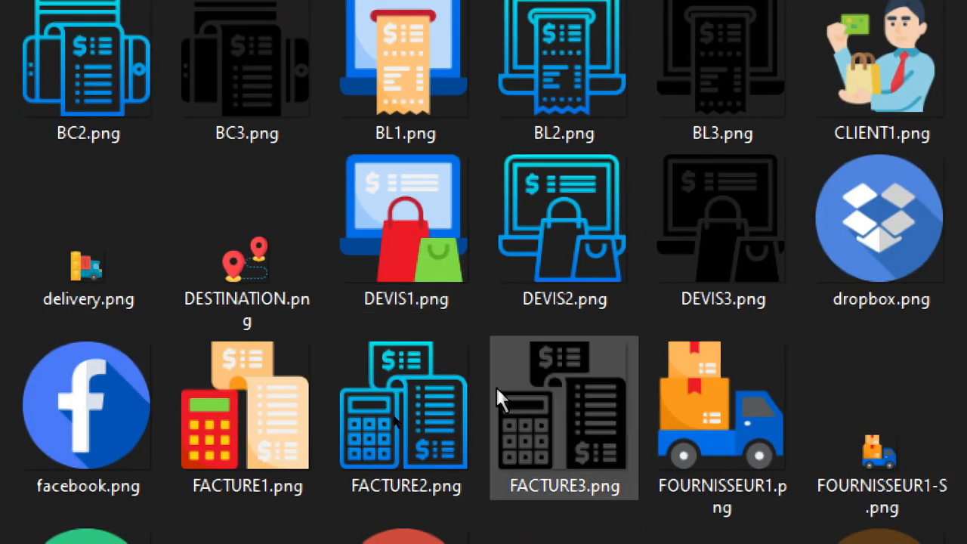
scroll(479, 382, "down", 3)
scroll(632, 324, "up", 3)
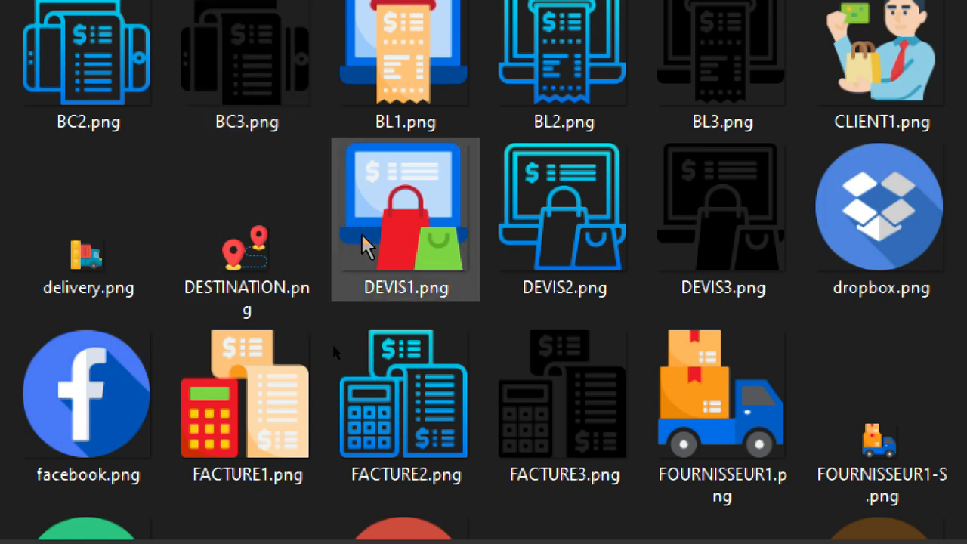
scroll(361, 232, "up", 1)
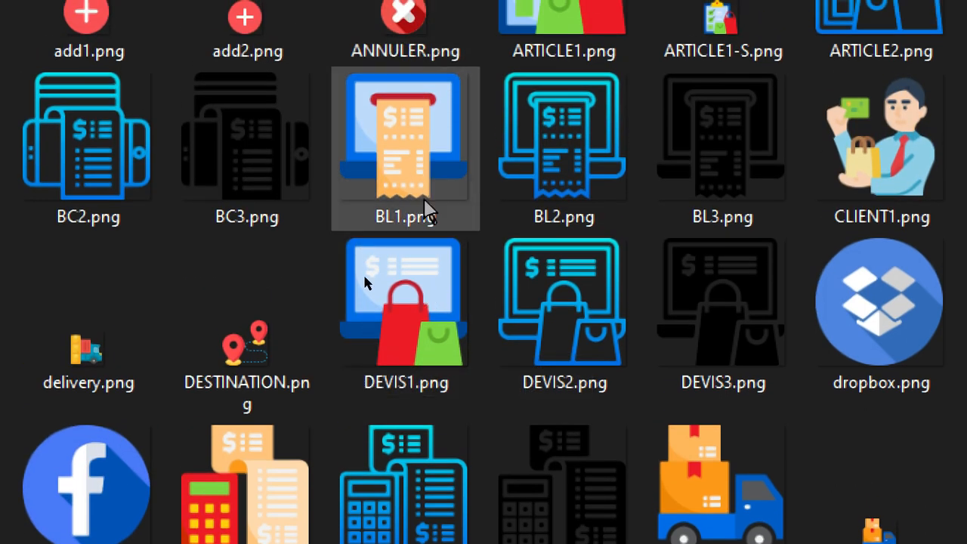
left_click(362, 258)
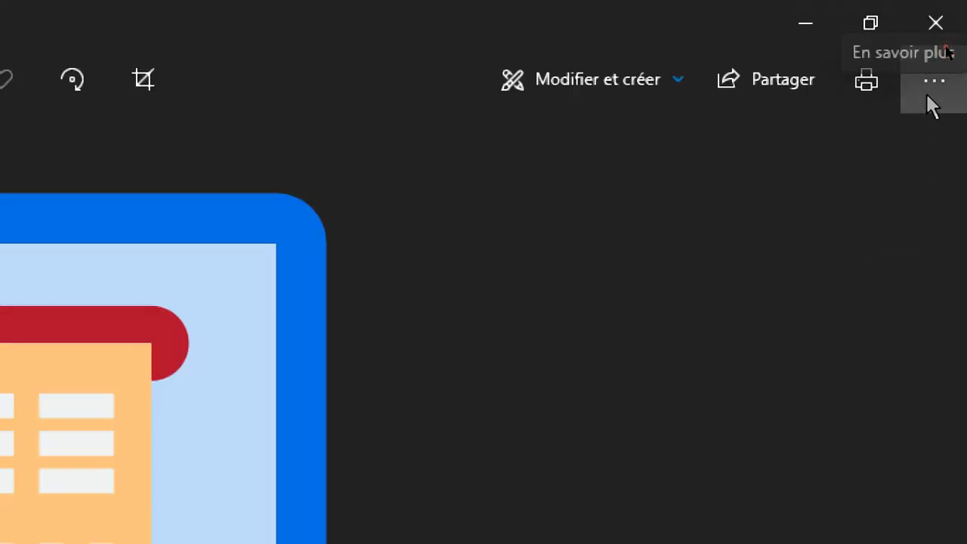
Step: Resize the BL1.png image with custom dimensions to a width of 24 pixels, keeping the proportions, and start saving the resized copy
left_click(932, 106)
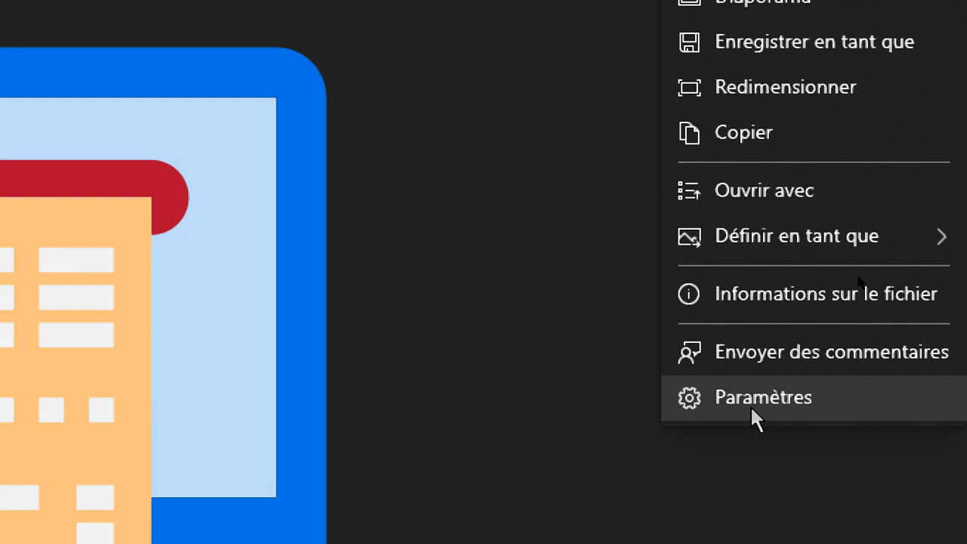
left_click(769, 89)
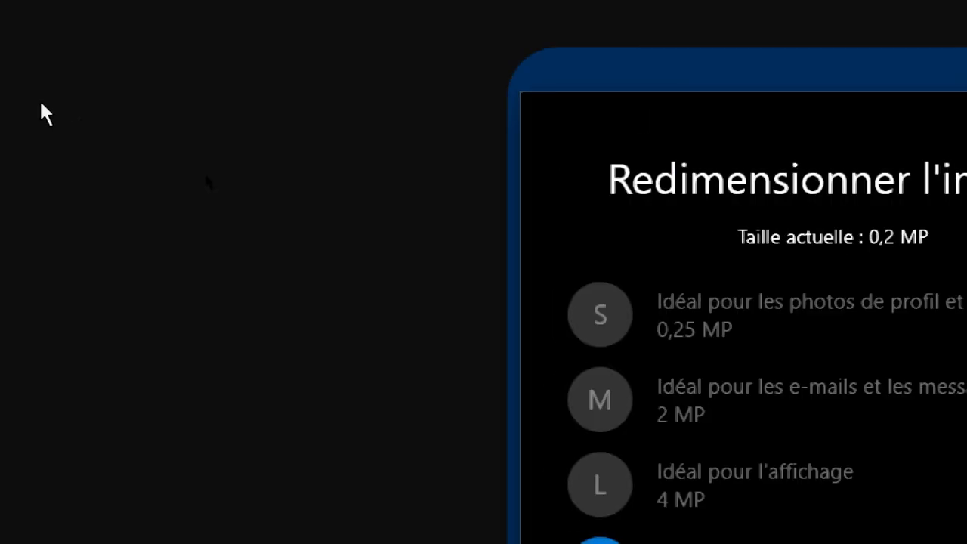
left_click(708, 335)
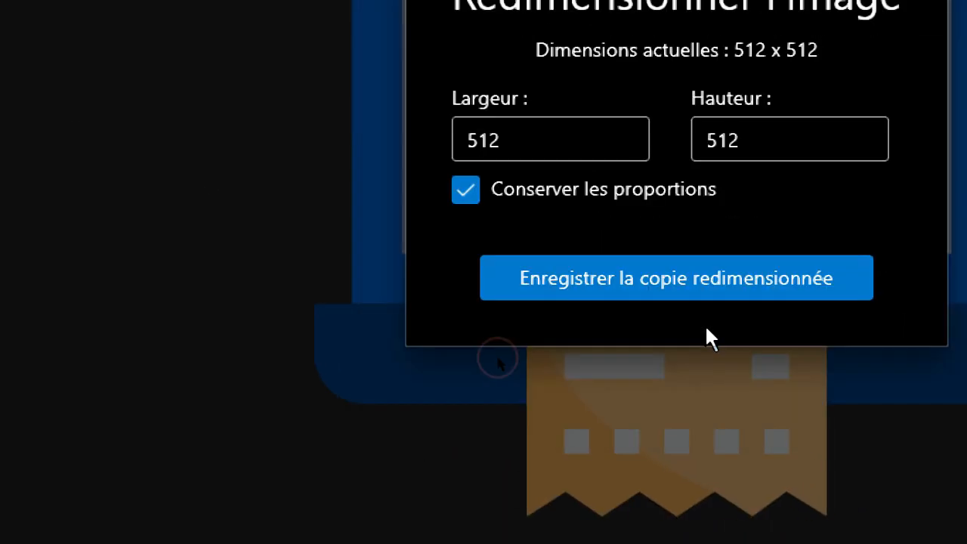
left_click(563, 150)
left_click_drag(562, 142, 392, 141)
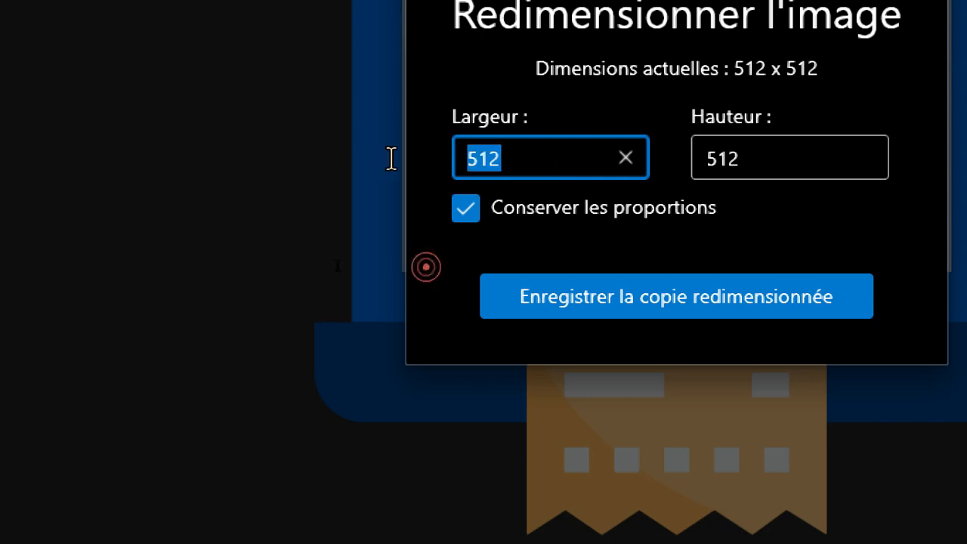
type("24")
left_click(755, 305)
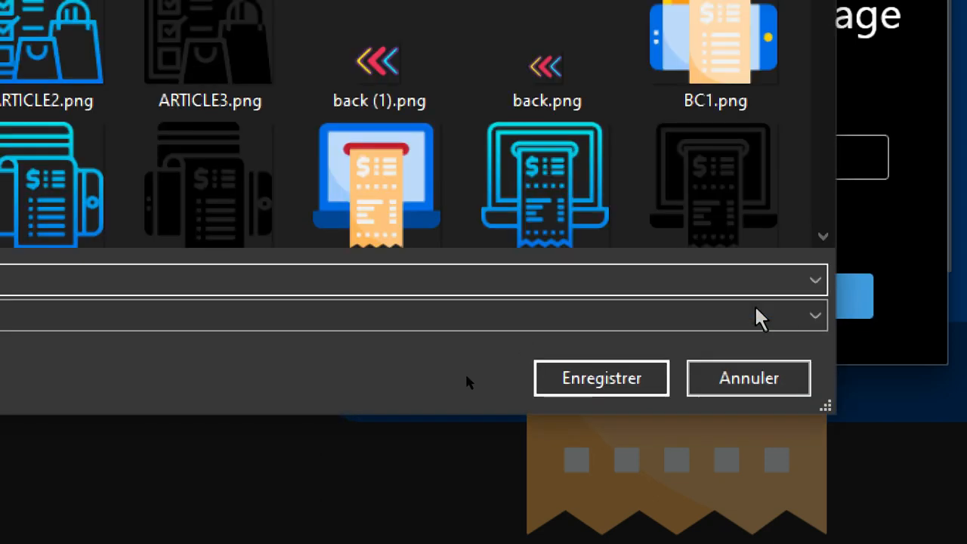
Step: Save the resized copy as BL1-S.png, close the image and its folder, and switch back to Access
left_click(280, 285)
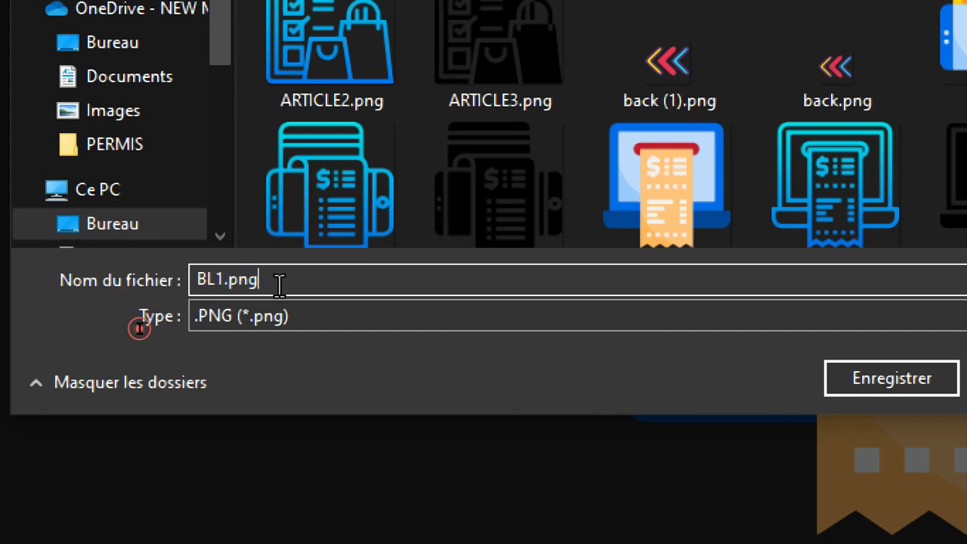
key("BackSpace")
key("BackSpace")
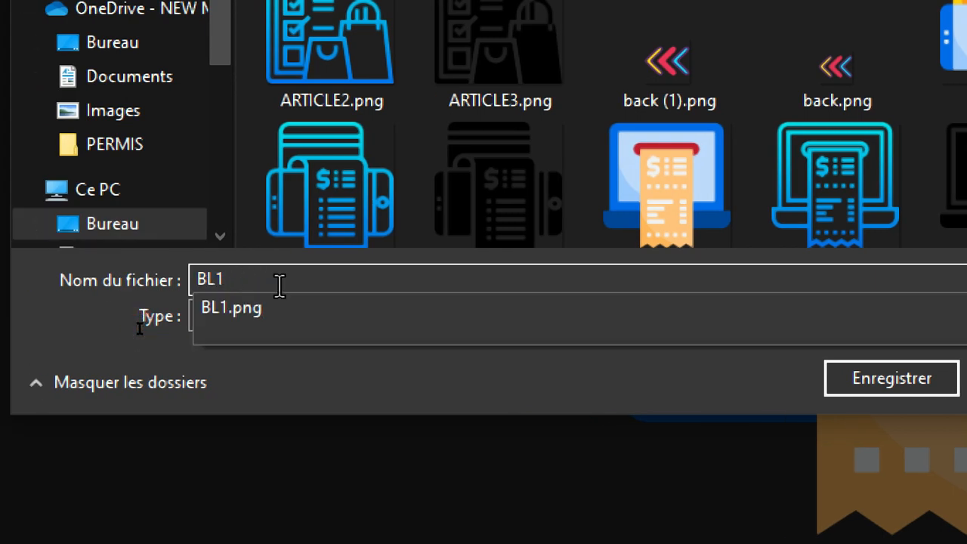
type("-")
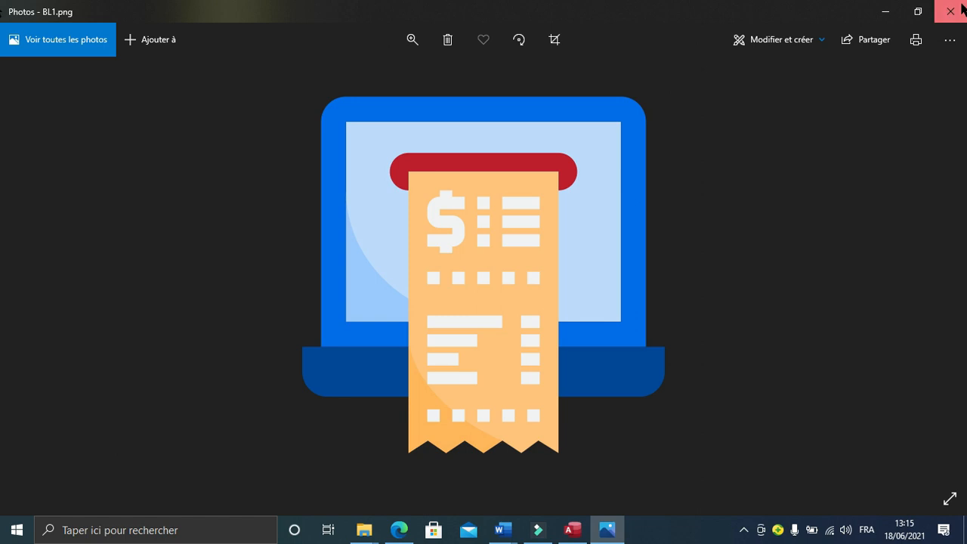
left_click(951, 11)
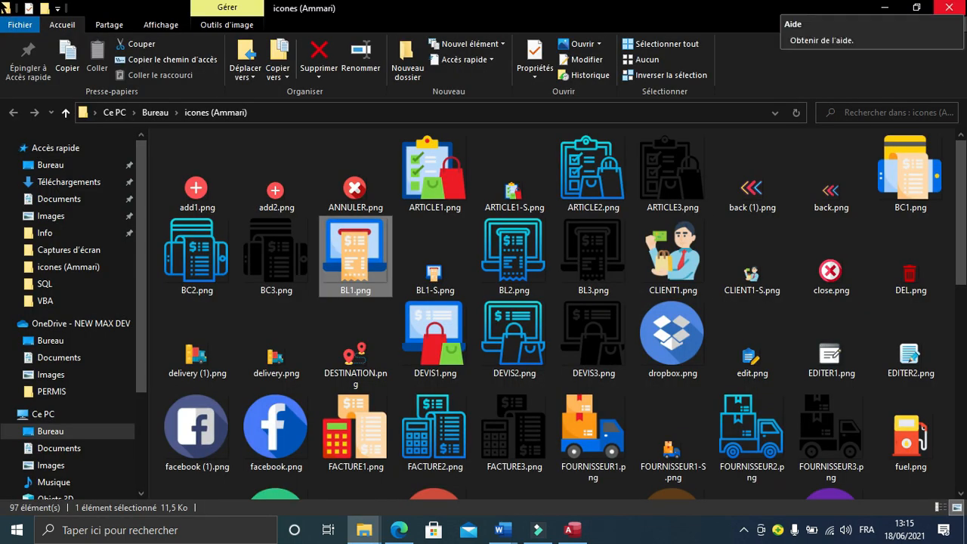
left_click(949, 7)
left_click(566, 529)
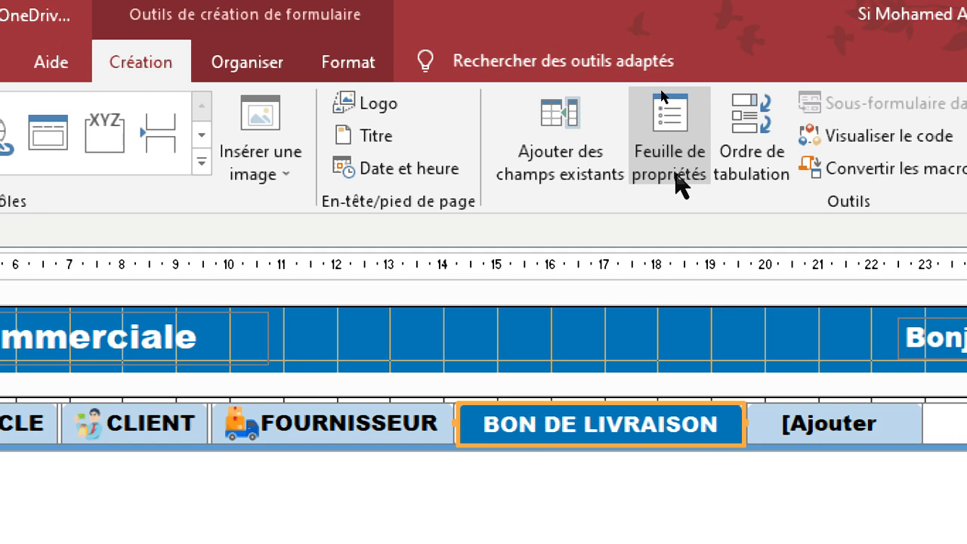
Step: Open the properties of the BON DE LIVRAISON navigation button and set its Nom to btnBL
left_click(680, 173)
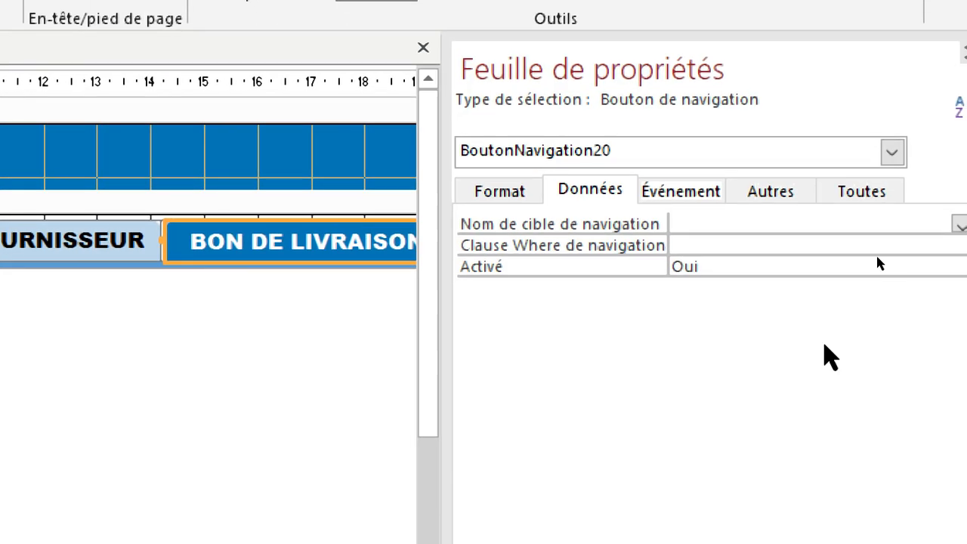
left_click(901, 193)
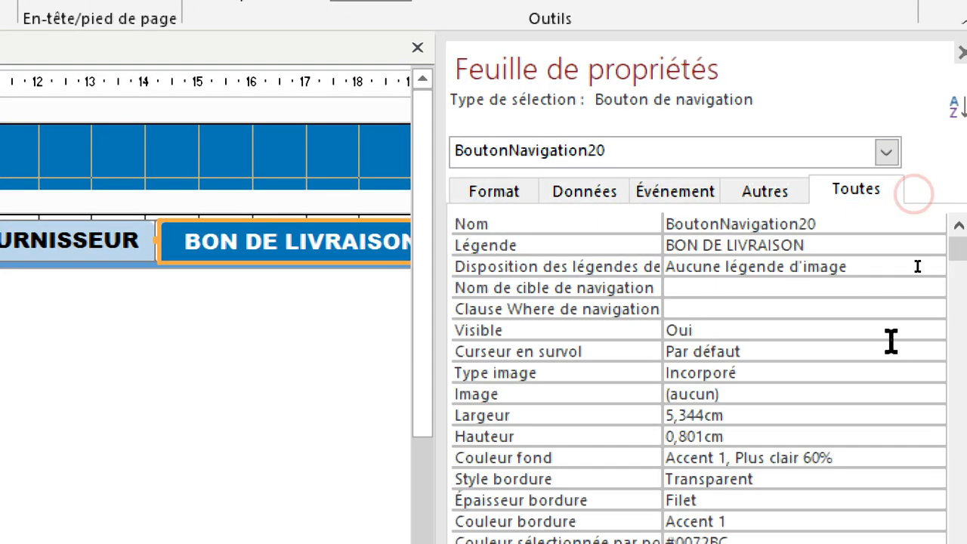
left_click(527, 227)
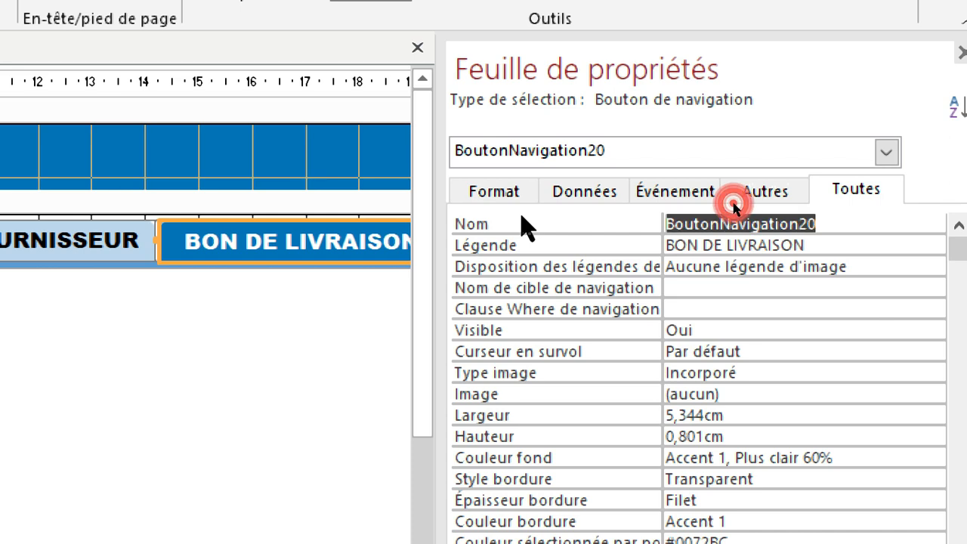
type("BT")
key("BackSpace")
key("BackSpace")
type("b")
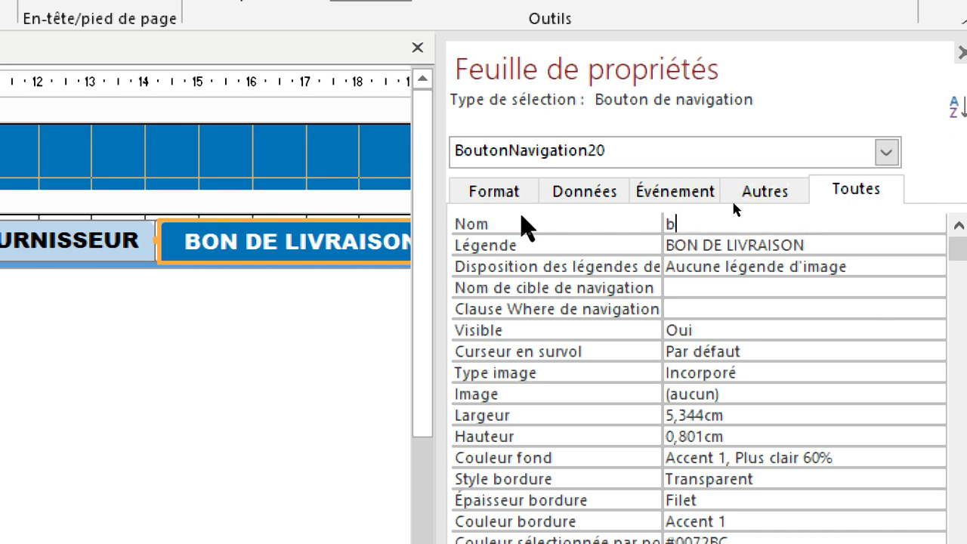
type("tnBL")
key("Tab")
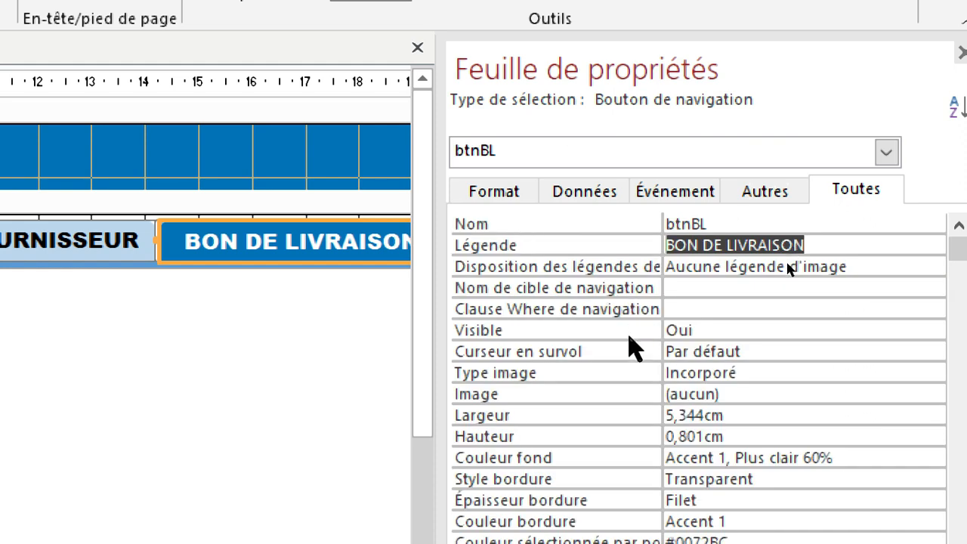
Step: Set the btnBL button's image caption arrangement to Droite and its Nom de cible de navigation to F_LISTE_BL
left_click(638, 269)
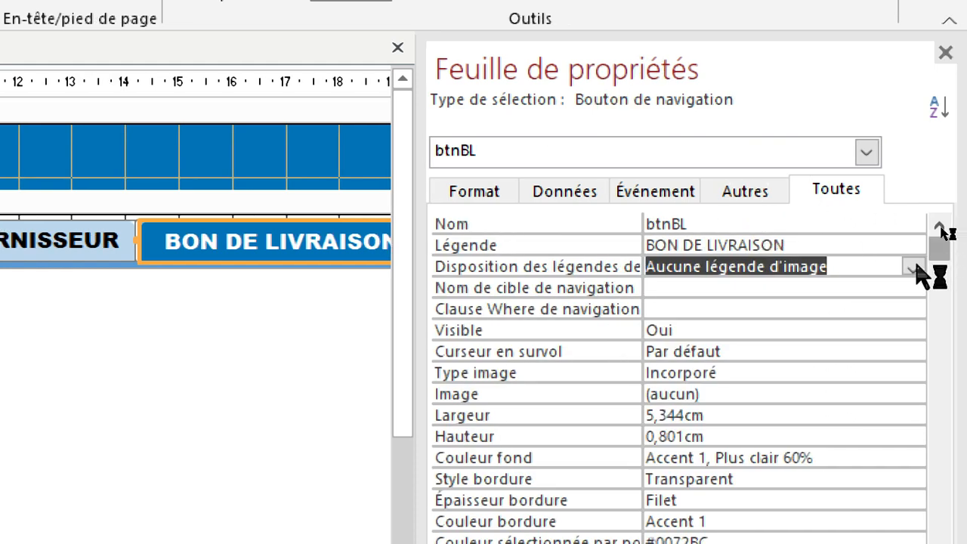
left_click(933, 268)
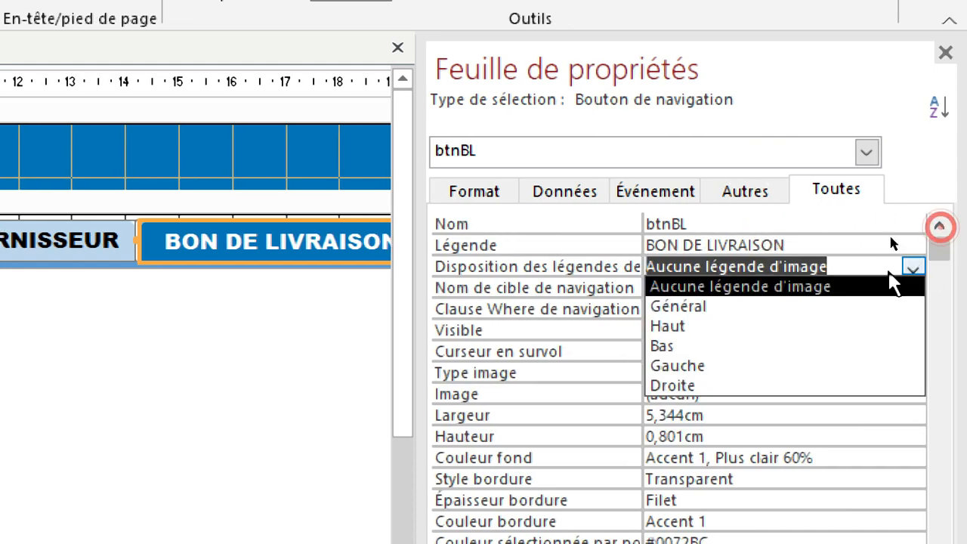
left_click(728, 385)
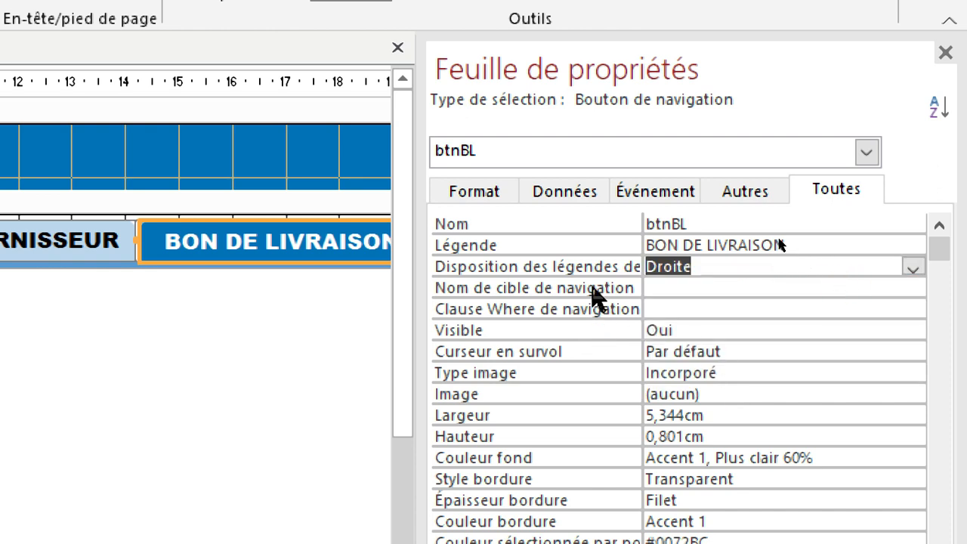
left_click(593, 294)
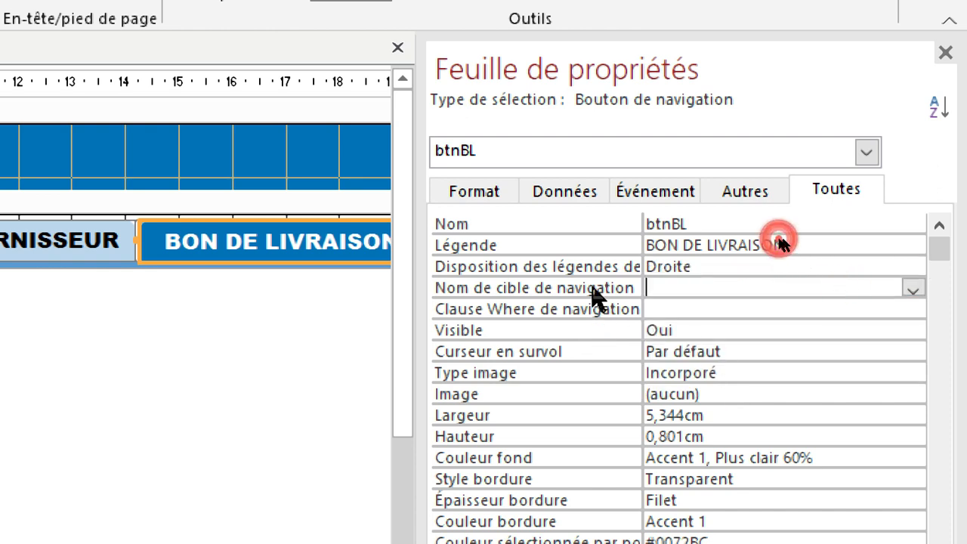
left_click(914, 290)
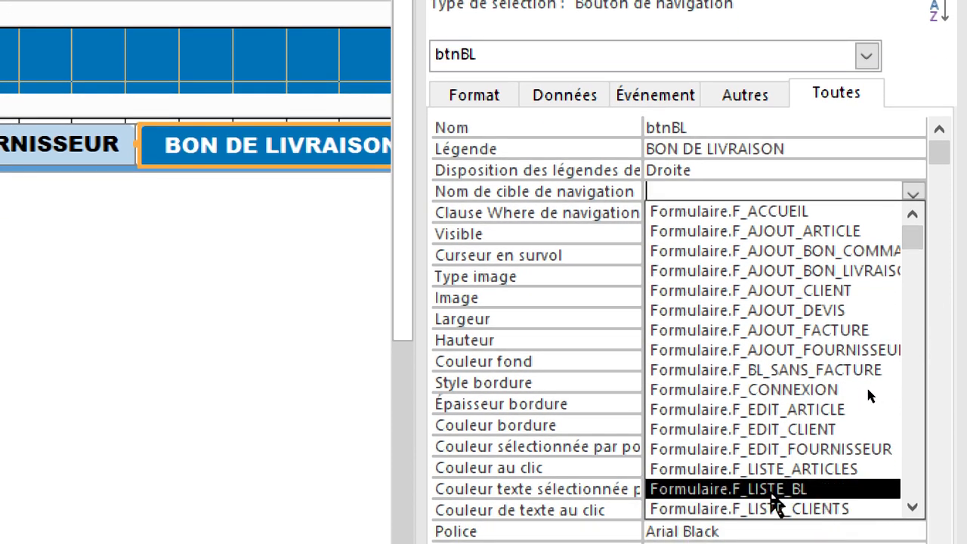
left_click(772, 491)
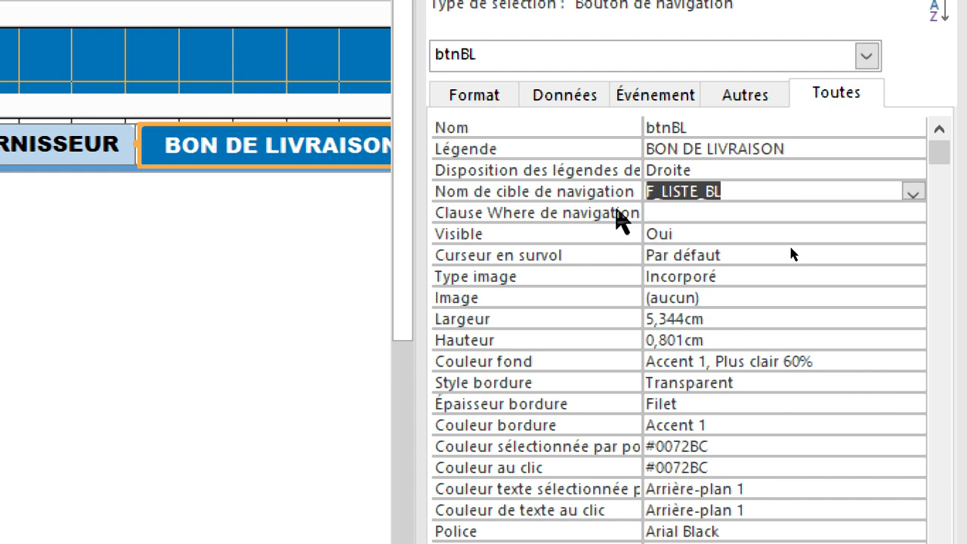
Step: Set the btnBL button's image to BL1-S.png from the icones folder, listing all file types to find it
left_click(743, 297)
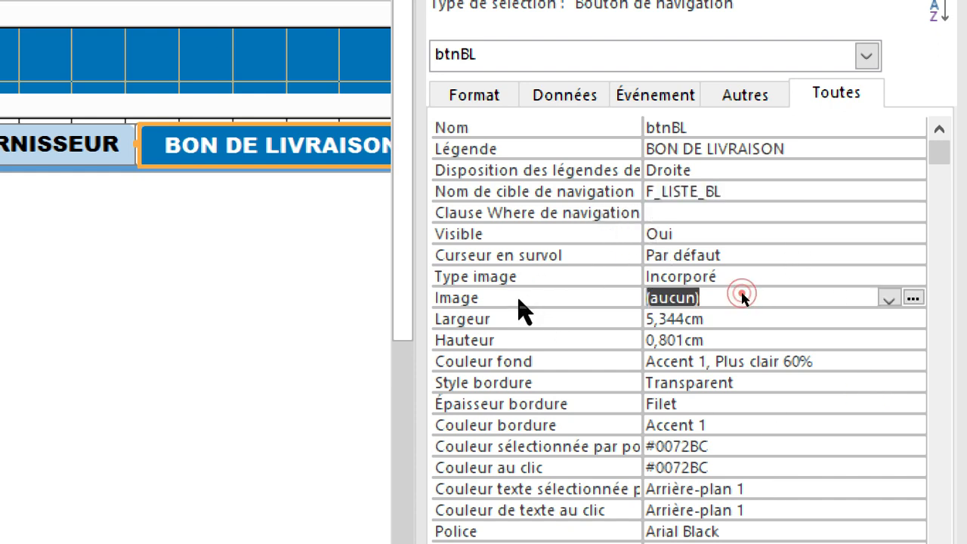
left_click(915, 299)
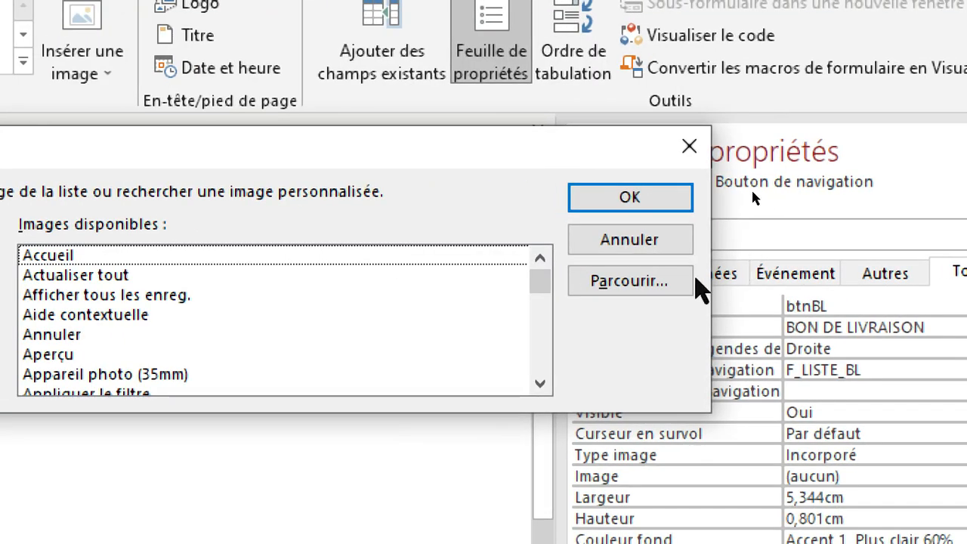
left_click(675, 286)
scroll(166, 332, "up", 5)
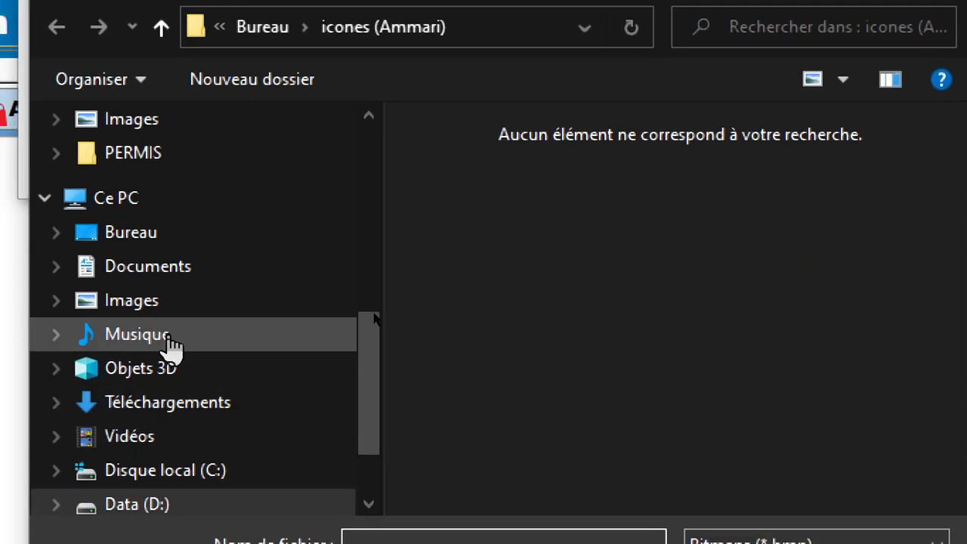
scroll(184, 280, "up", 3)
left_click(119, 154)
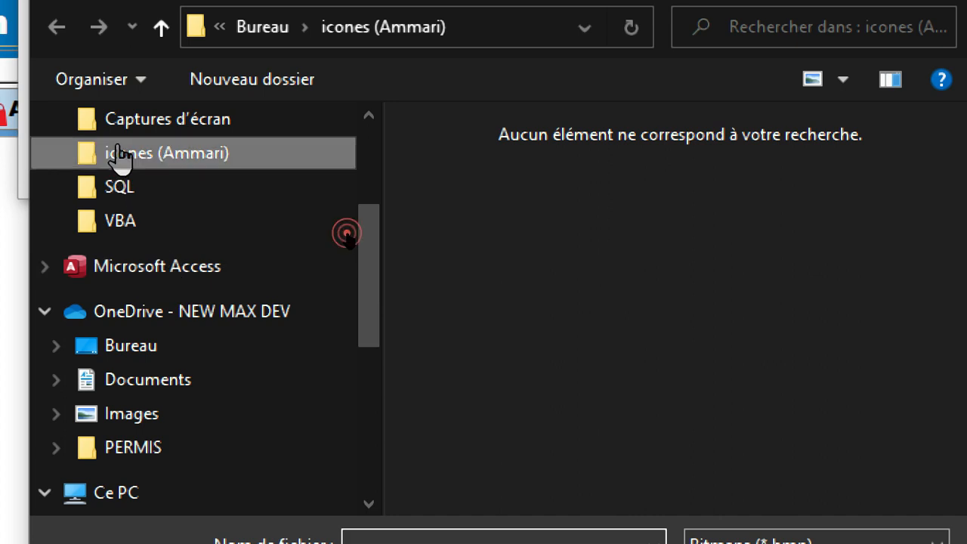
left_click(818, 540)
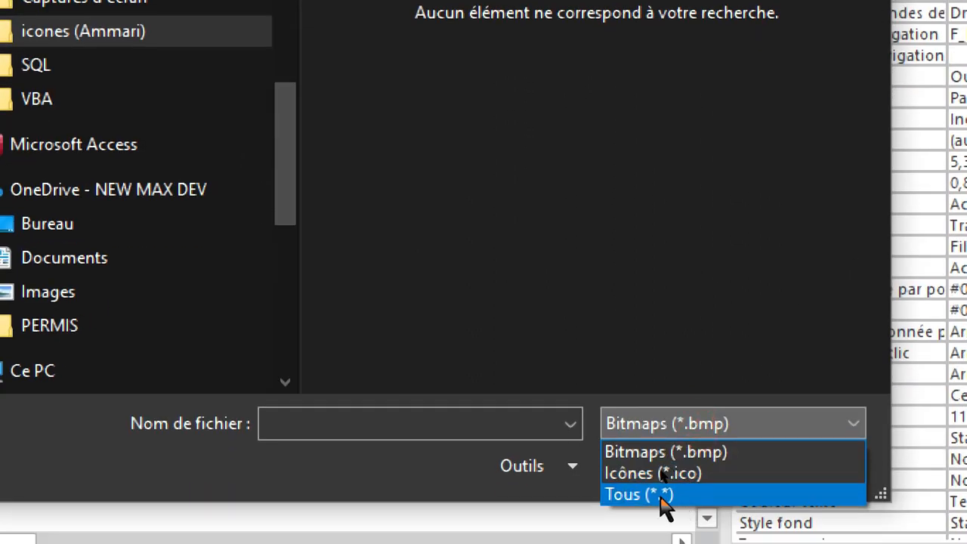
left_click(680, 496)
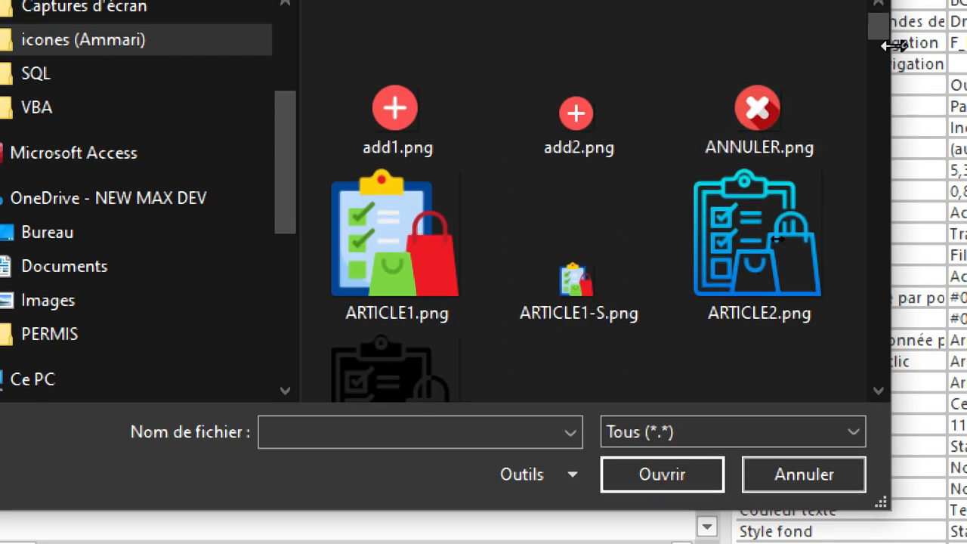
left_click_drag(890, 41, 883, 80)
double_click(588, 281)
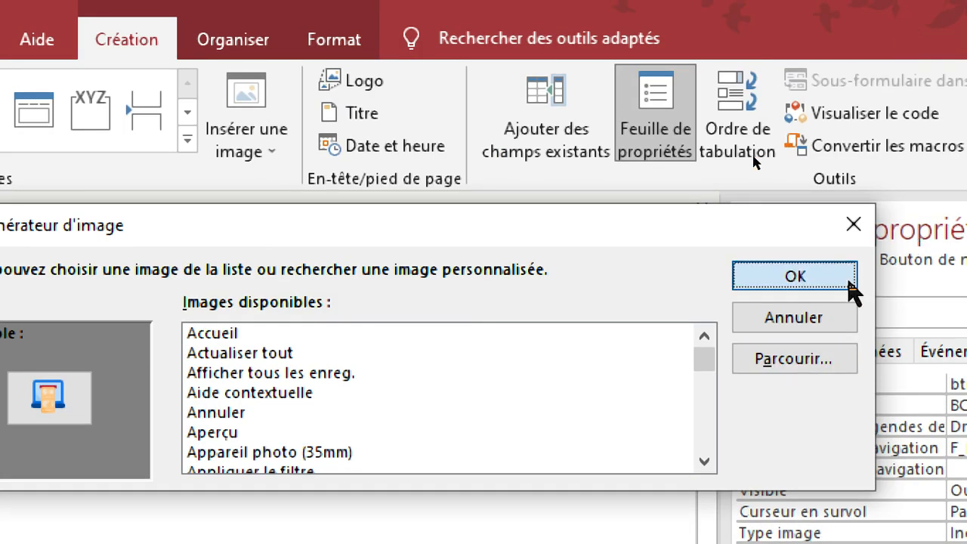
left_click(850, 290)
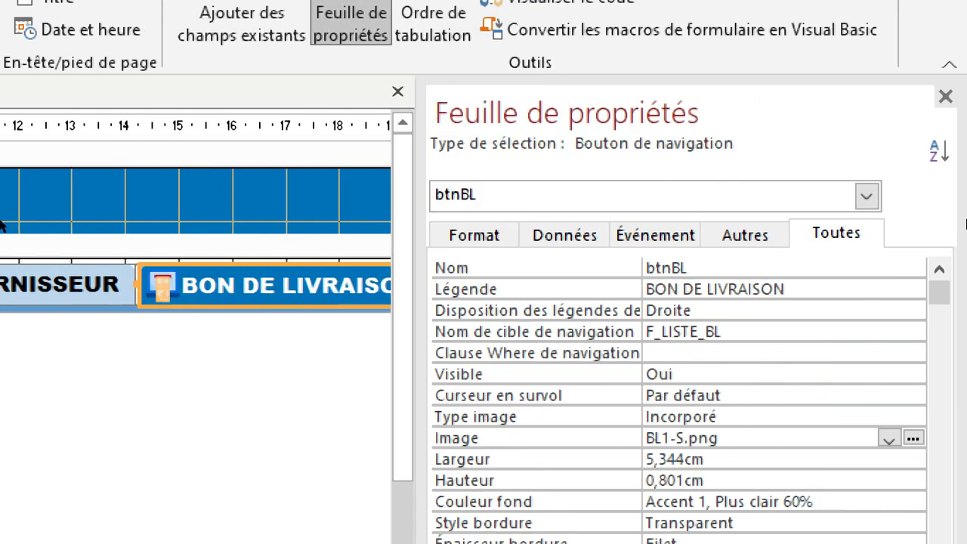
Step: Close the property sheet, widen the BON DE LIVRAISON button to about 5.4 cm, and save the F_MENU form
left_click(946, 96)
left_click_drag(425, 285, 433, 285)
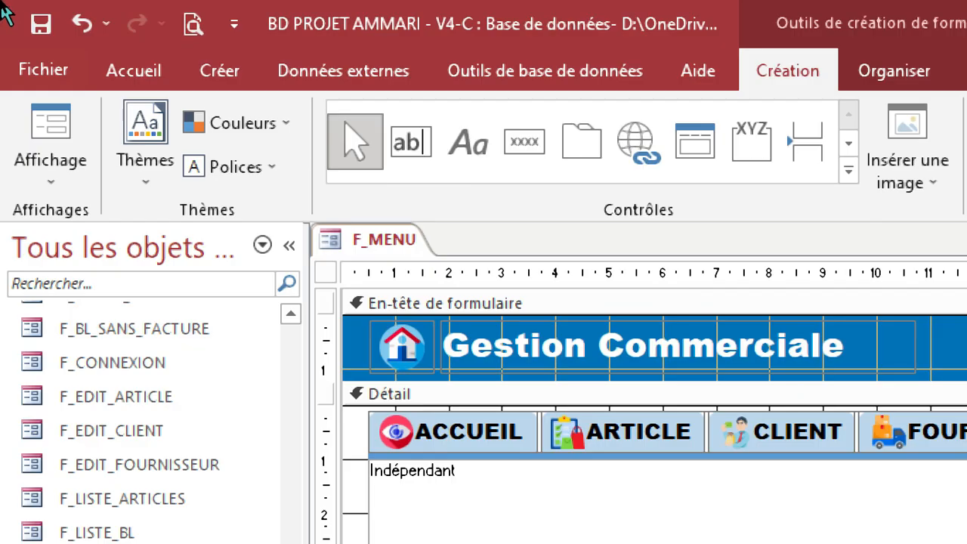
left_click(51, 26)
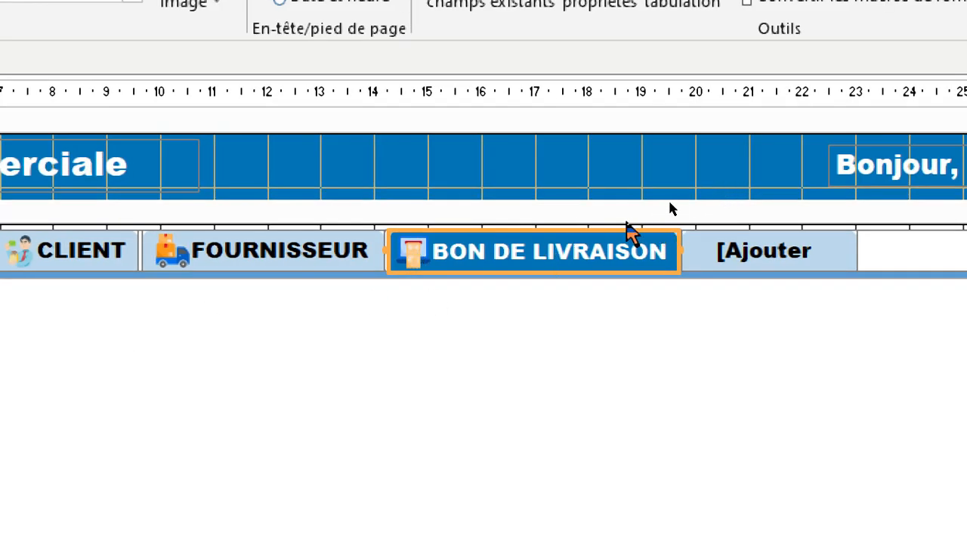
Step: Move the BON DE LIVRAISON tab between CLIENT and FOURNISSEUR and save the form
left_click(565, 230)
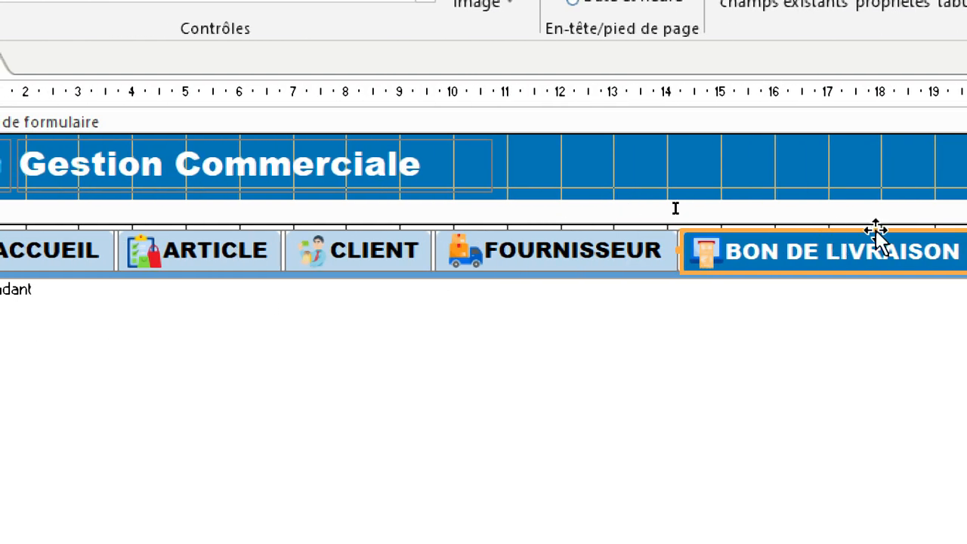
left_click_drag(783, 233, 336, 252)
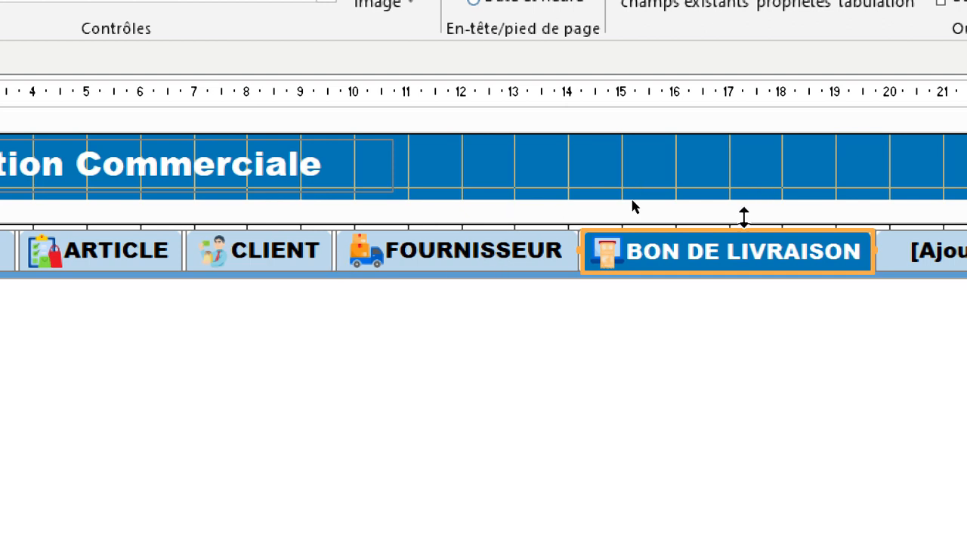
mouse_move(742, 230)
left_mouse_down()
mouse_move(443, 264)
mouse_move(333, 261)
mouse_move(350, 258)
left_mouse_up()
scroll(935, 259, "right", 2)
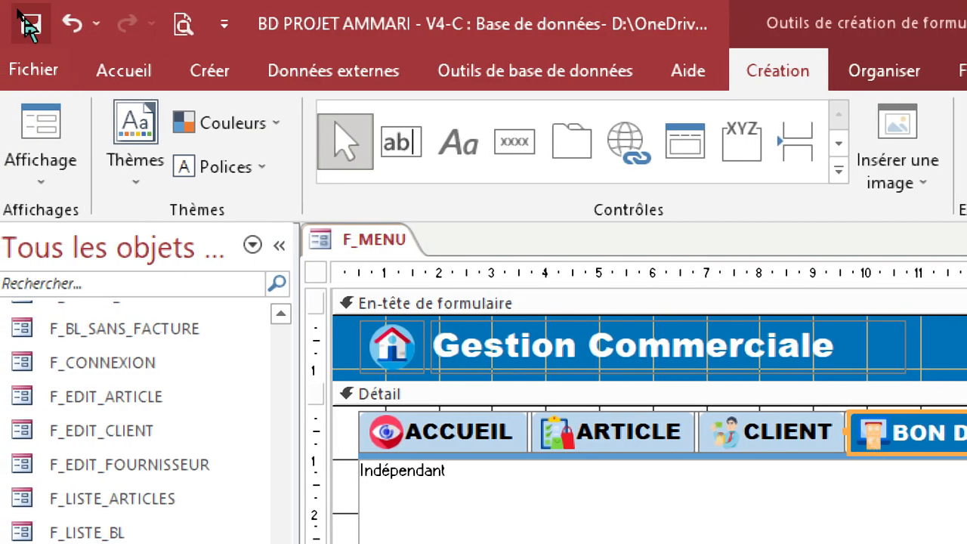
left_click(27, 23)
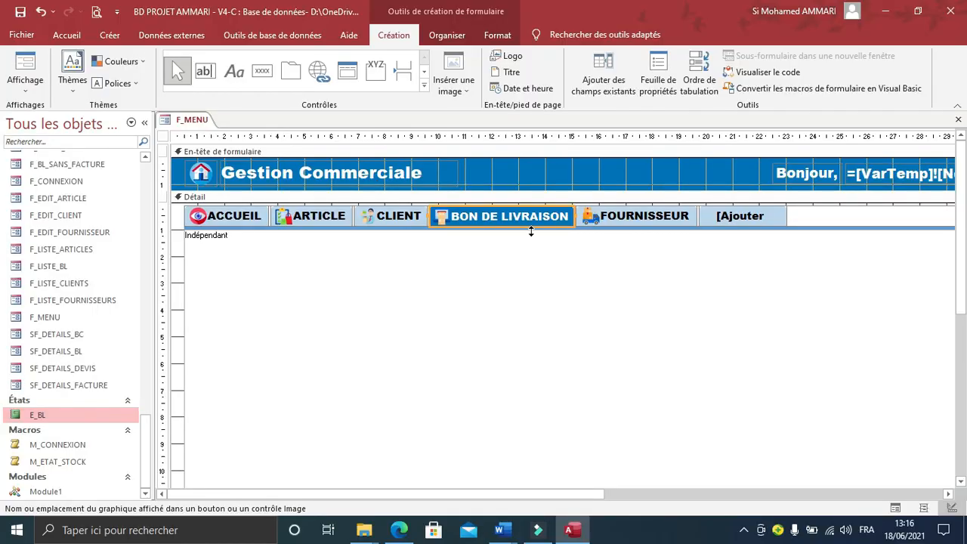
Step: Show the menu in form view, open the BON DE LIVRAISON tab, and collapse the navigation pane
left_click(896, 508)
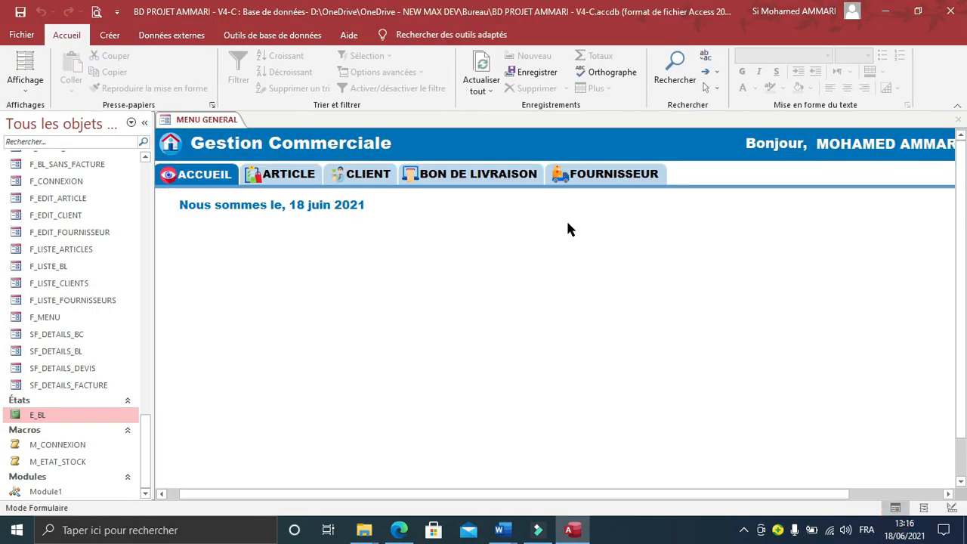
left_click(456, 184)
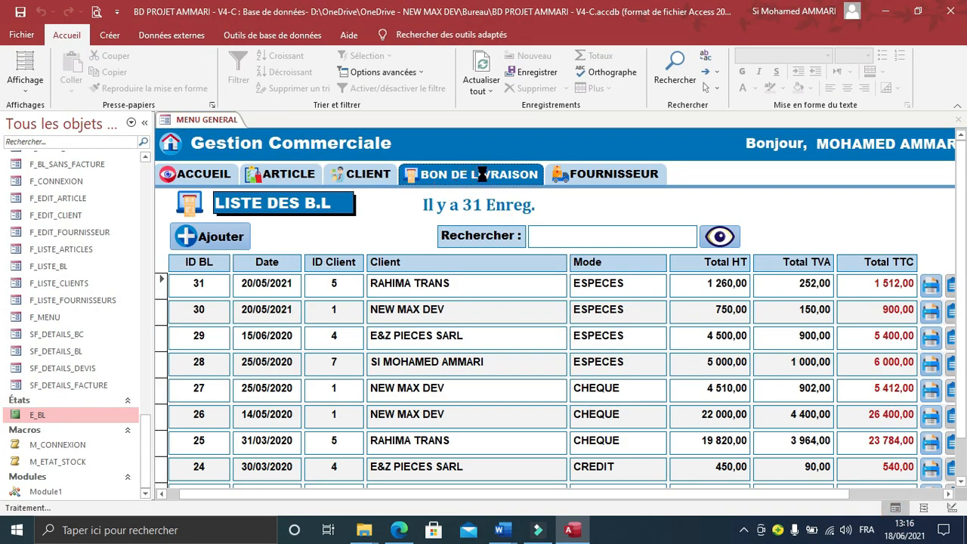
left_click(133, 123)
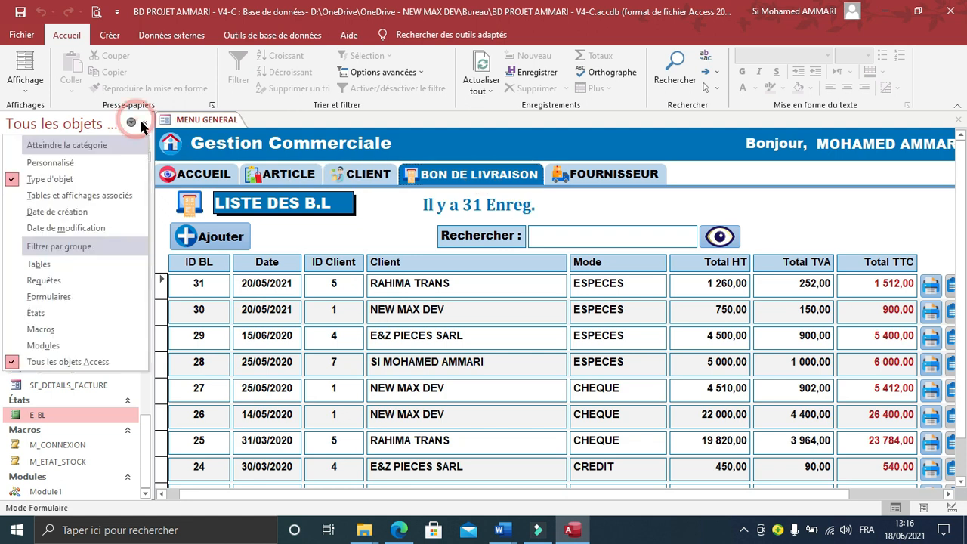
left_click(142, 122)
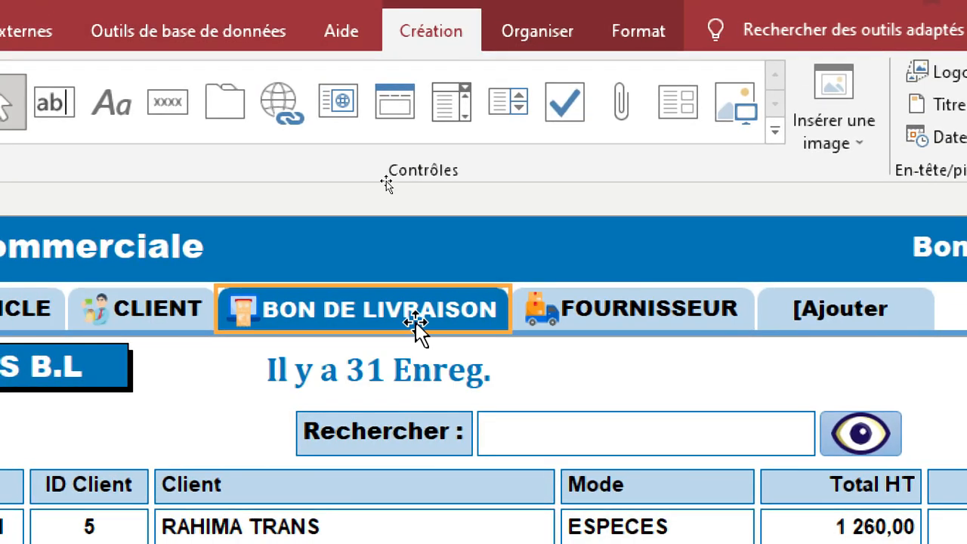
Step: Set the btnBL button's Curseur en survol to Main sur lien hypertexte and close the property sheet
left_click(415, 325)
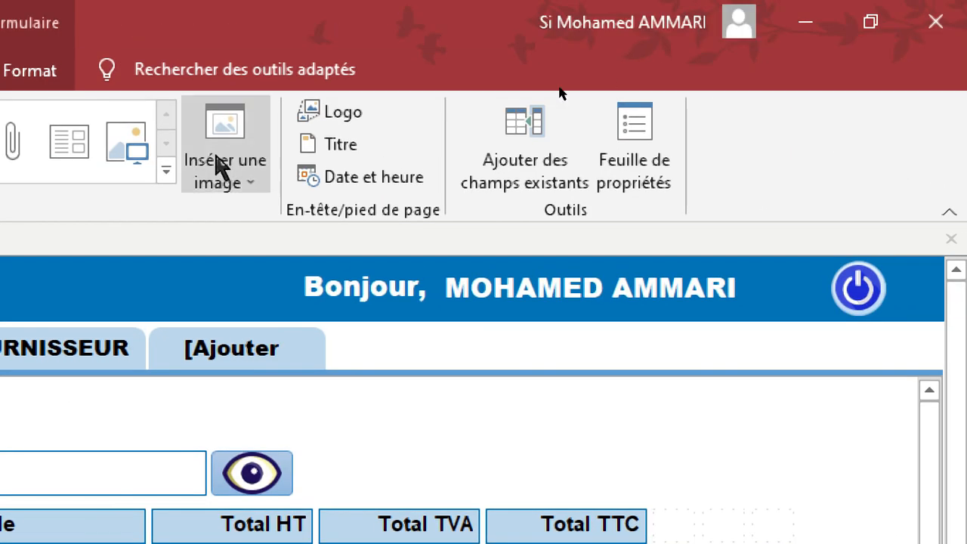
left_click(634, 155)
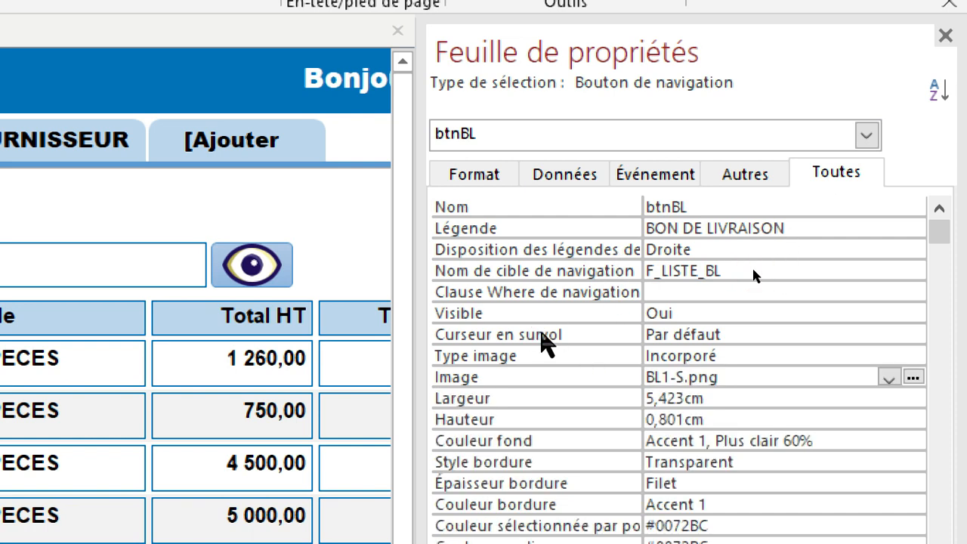
left_click(551, 338)
left_click(914, 336)
left_click(697, 374)
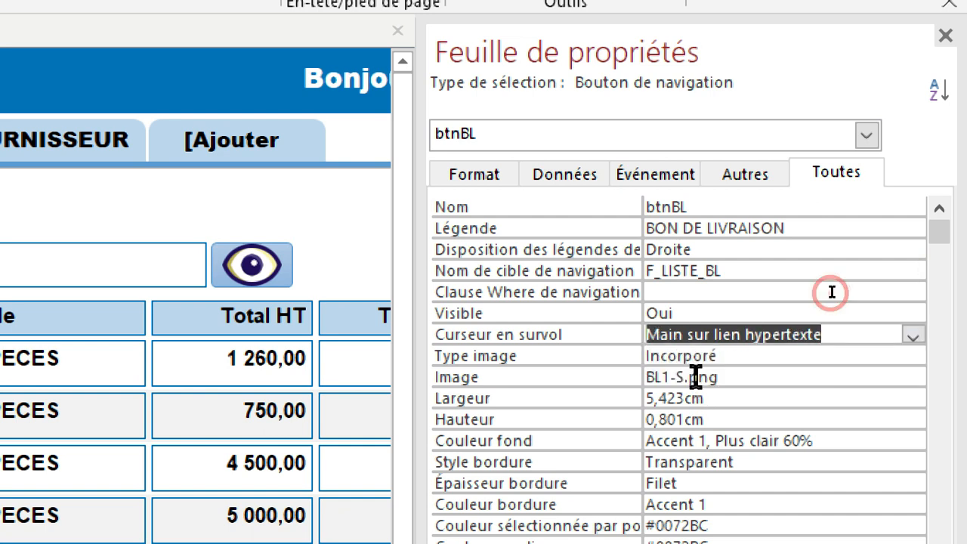
left_click(946, 36)
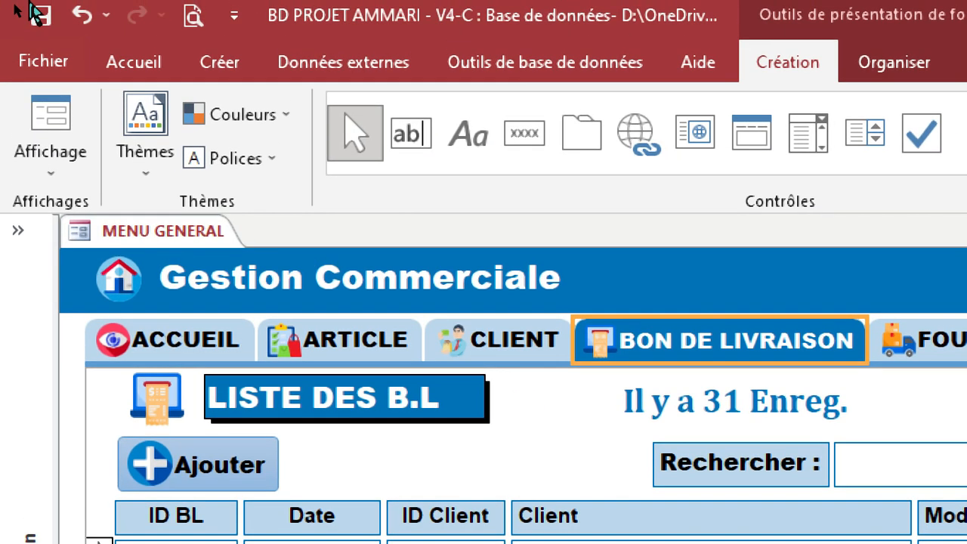
Step: Display the main menu in form view and try the Ajouter button in the BON DE LIVRAISON section
left_click(53, 117)
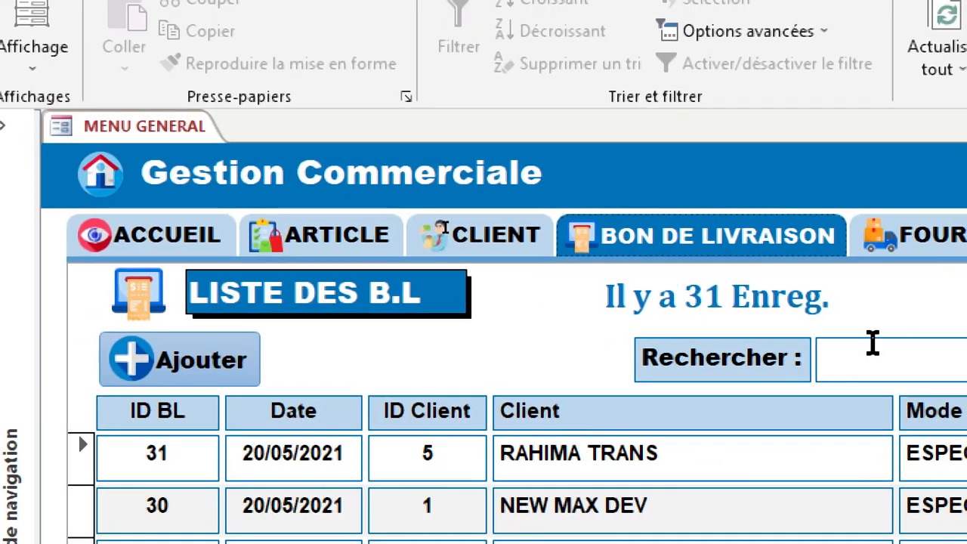
left_click(667, 228)
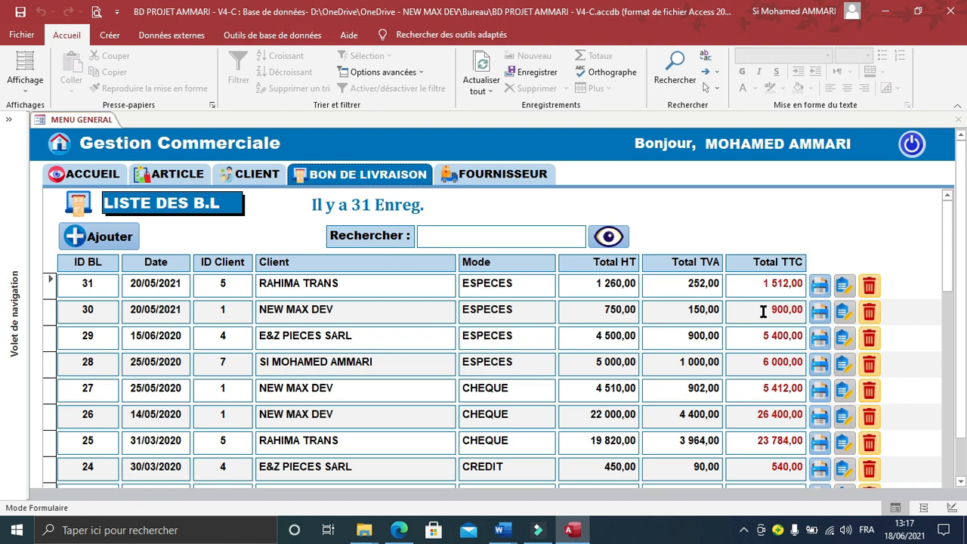
left_click(126, 247)
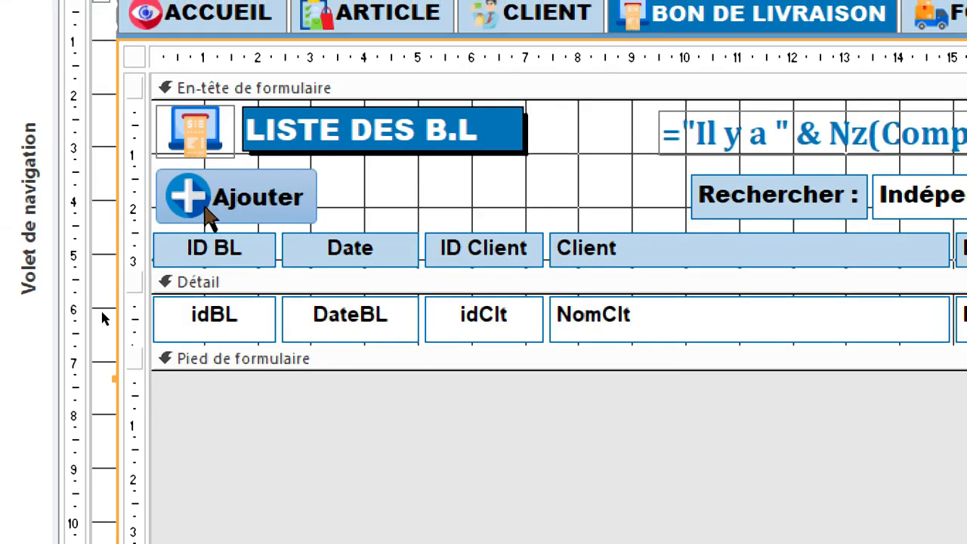
Step: In design view, open the embedded Au clic macro of the Ajouter button on the delivery-note list
left_click(204, 281)
left_click(234, 213)
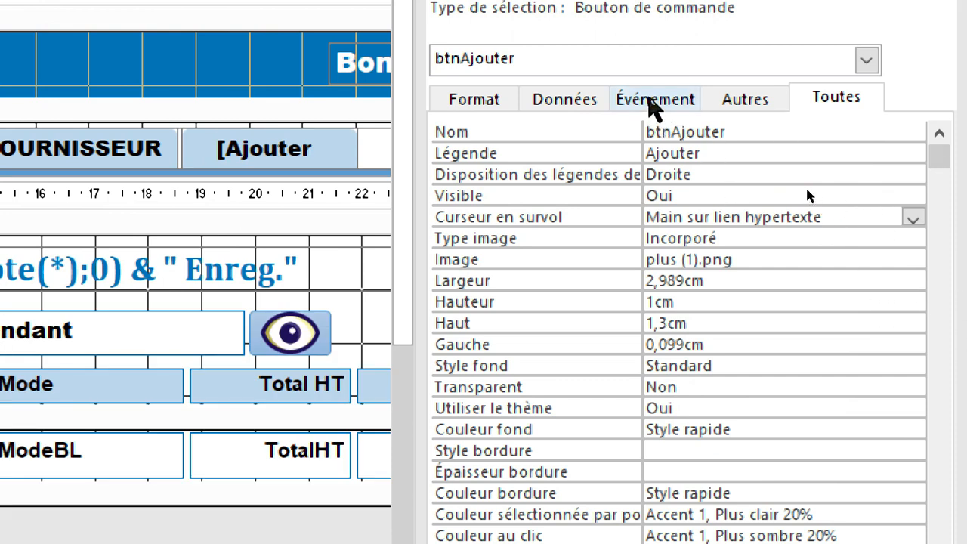
left_click(650, 99)
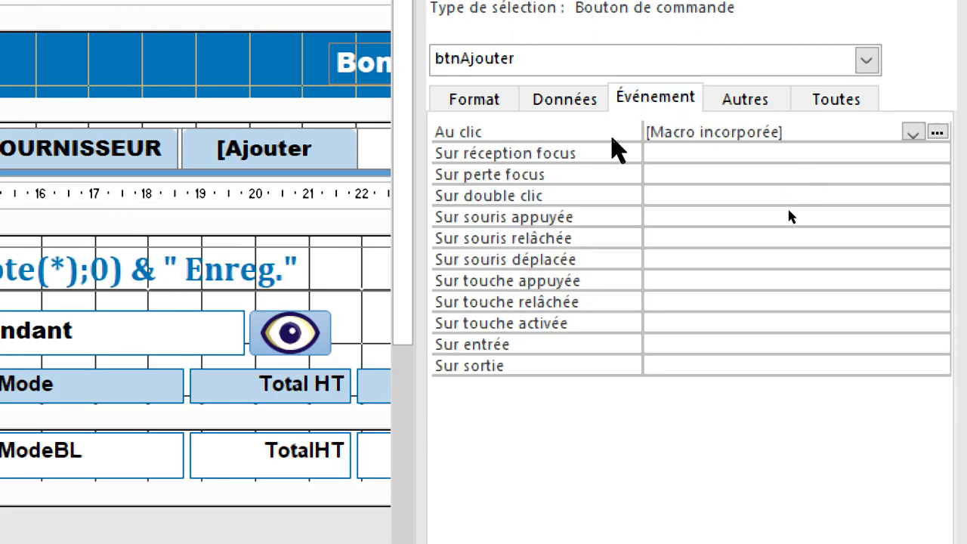
left_click(614, 141)
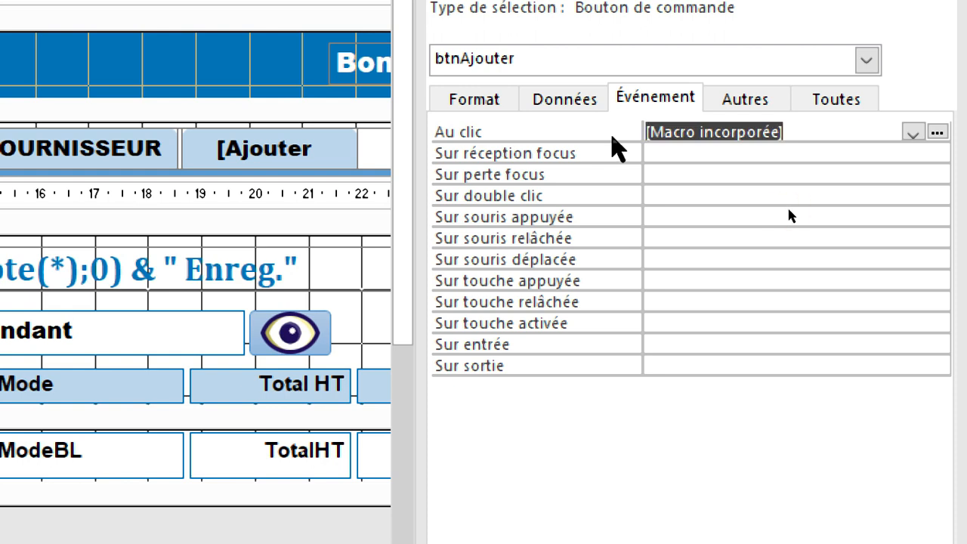
left_click(937, 132)
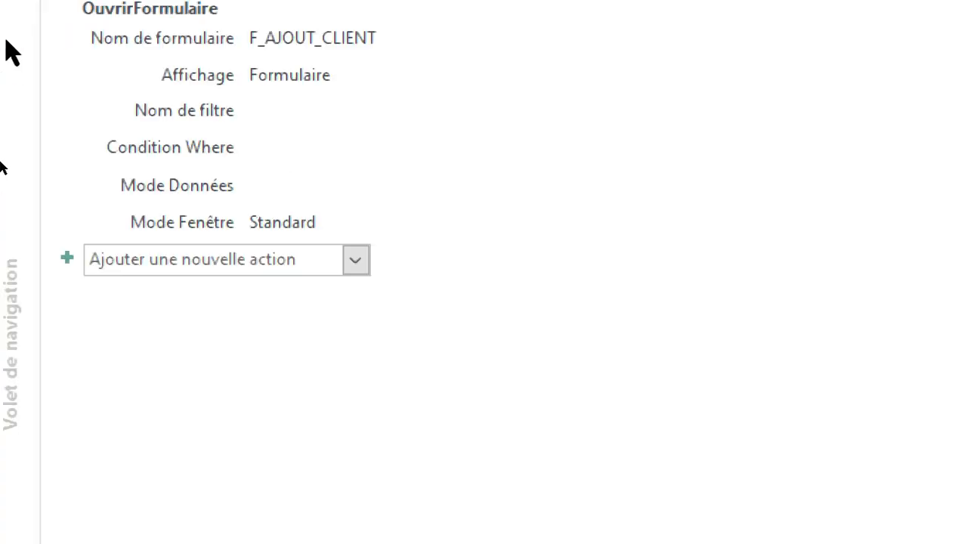
Step: Set the OuvrirFormulaire action's form name to F_AJOUT_BON_LIVRAISON, save the macro and close it
left_click(411, 226)
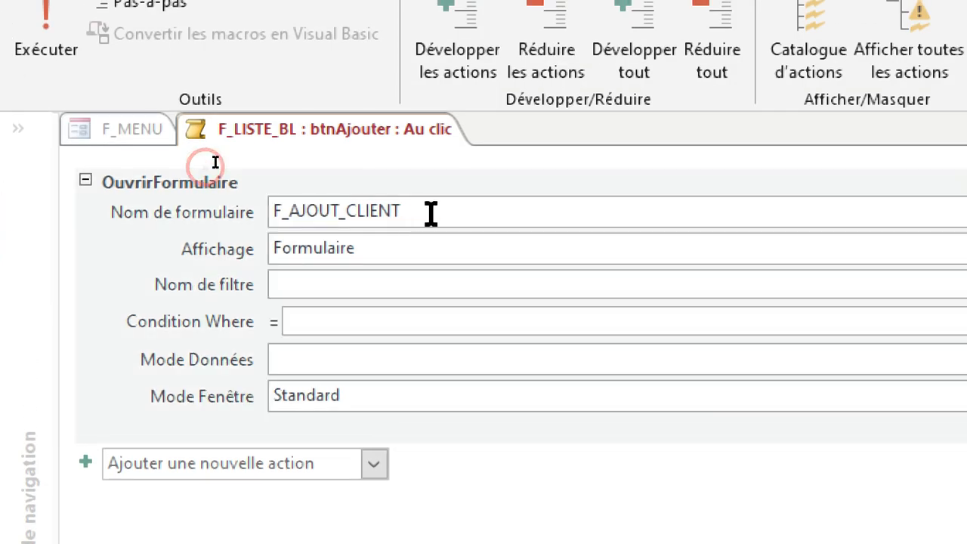
left_click(424, 214)
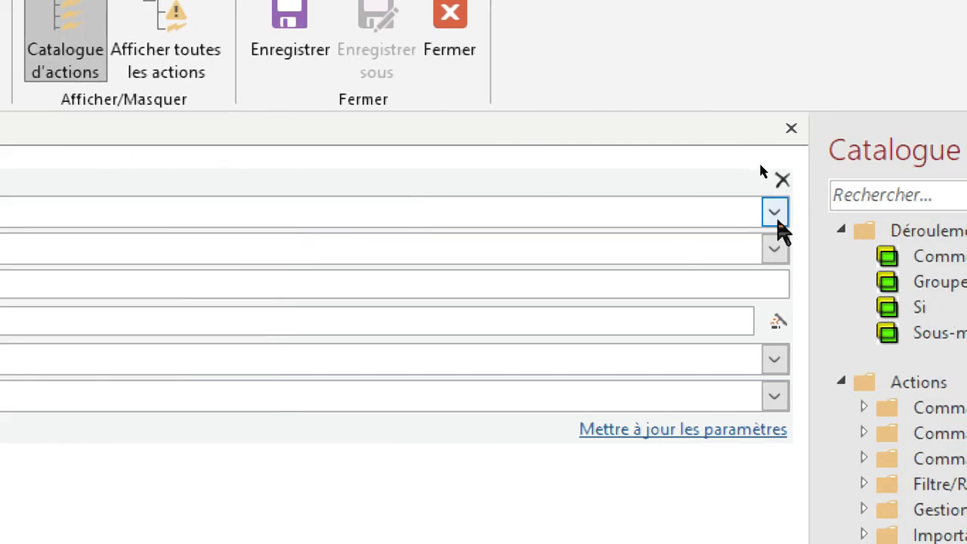
left_click(774, 214)
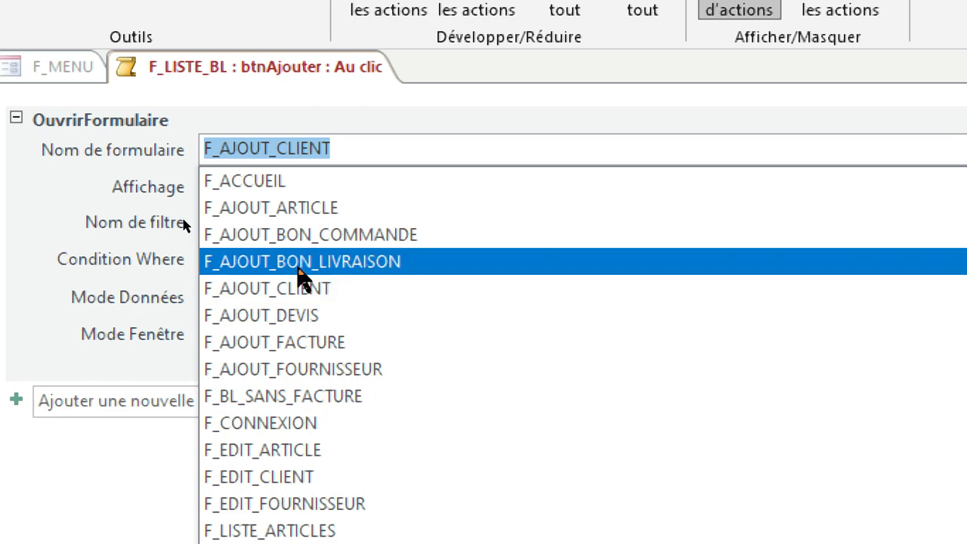
left_click(300, 266)
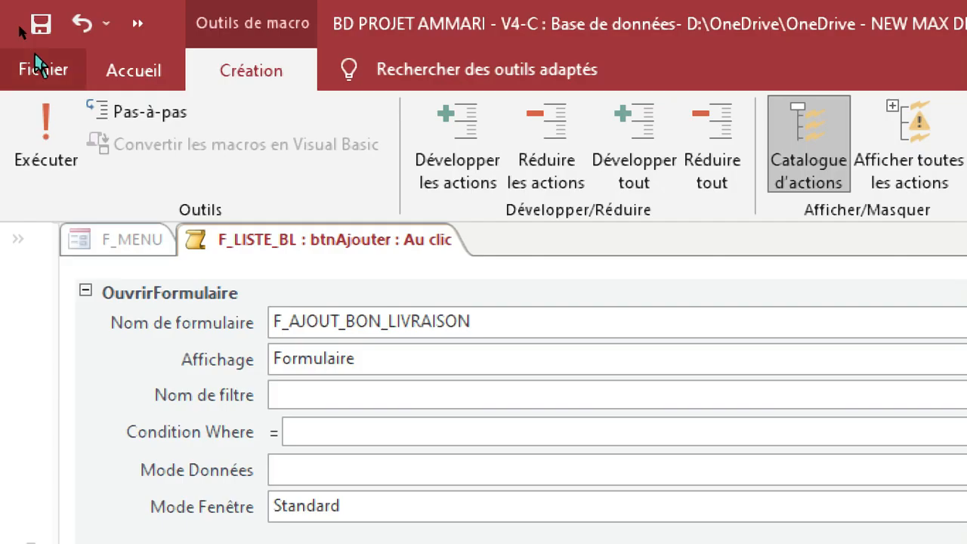
left_click(44, 30)
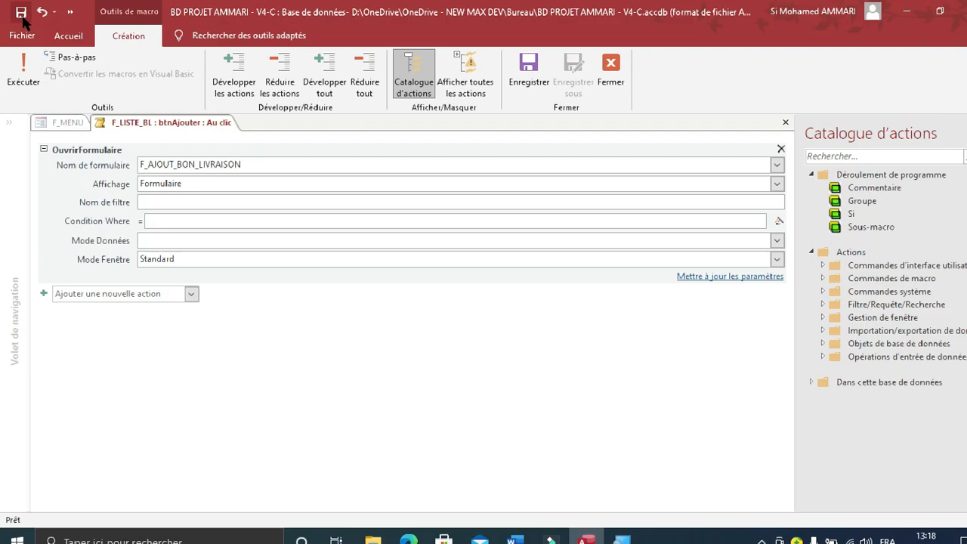
left_click(597, 68)
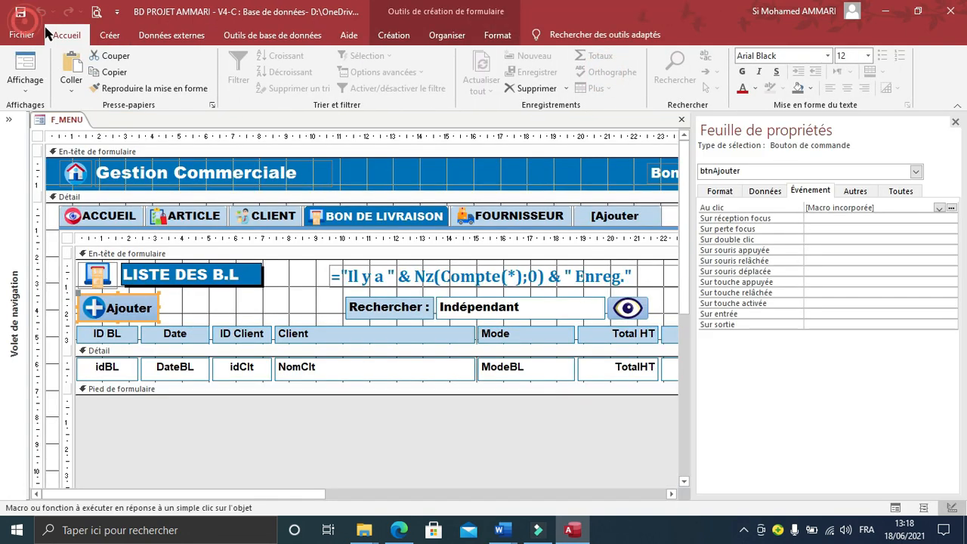
Step: Return to form view and start a new delivery note from the BON DE LIVRAISON list
left_click(896, 507)
left_click(360, 184)
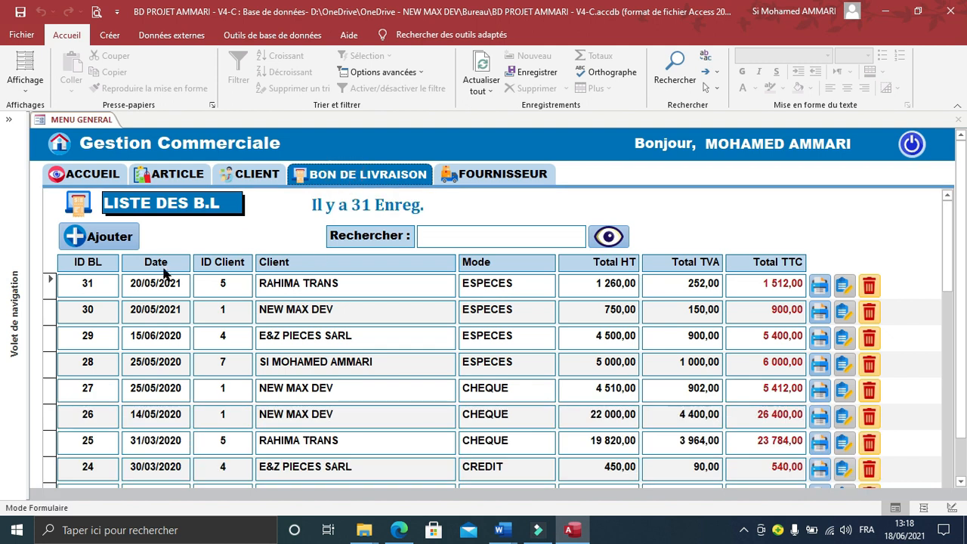
left_click(113, 237)
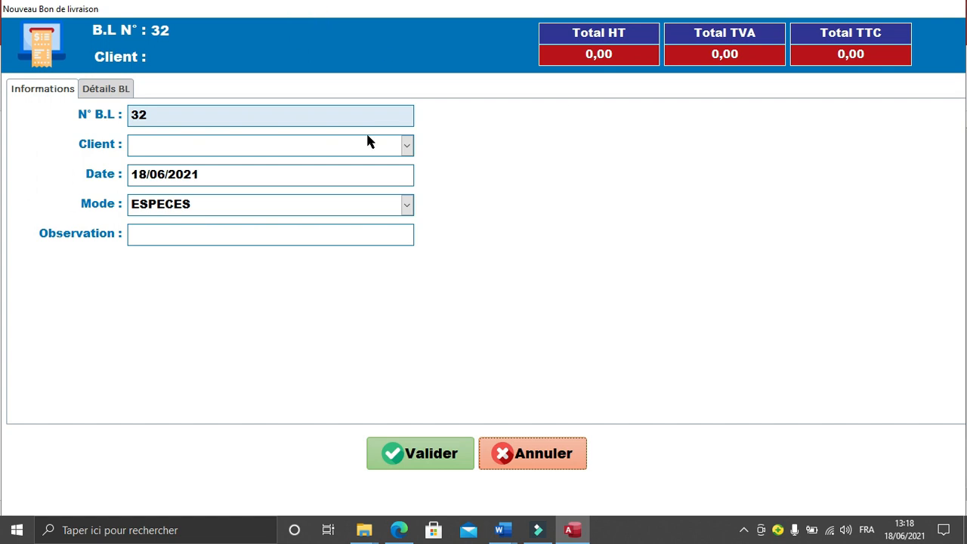
Step: Choose EXTRA FORMATION PRIVEE as the delivery note's client and keep ESPECES as the payment mode
left_click(407, 146)
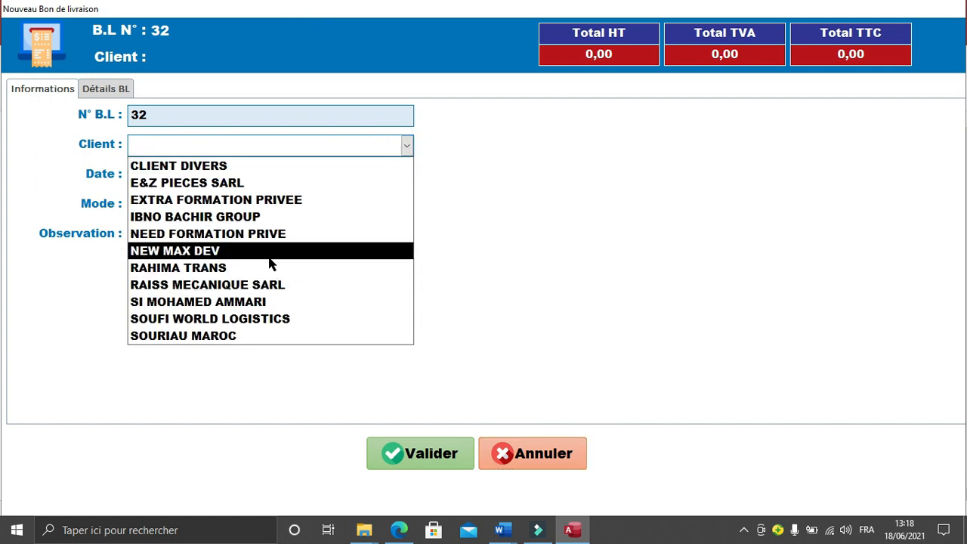
left_click(255, 202)
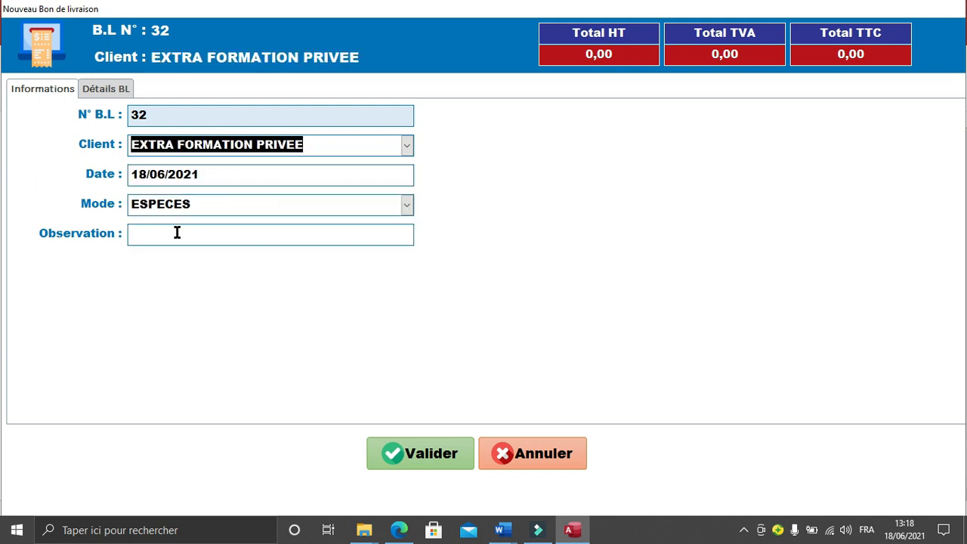
left_click(407, 205)
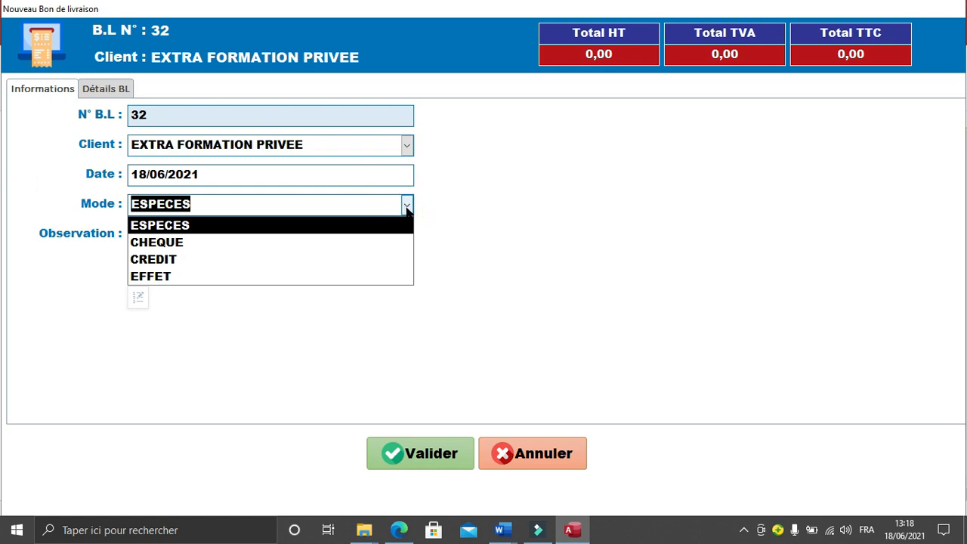
left_click(407, 207)
Step: Add article IDEAPAD S145 to the delivery note's details with quantity 2 and a unit price of 9 000,00
left_click(110, 90)
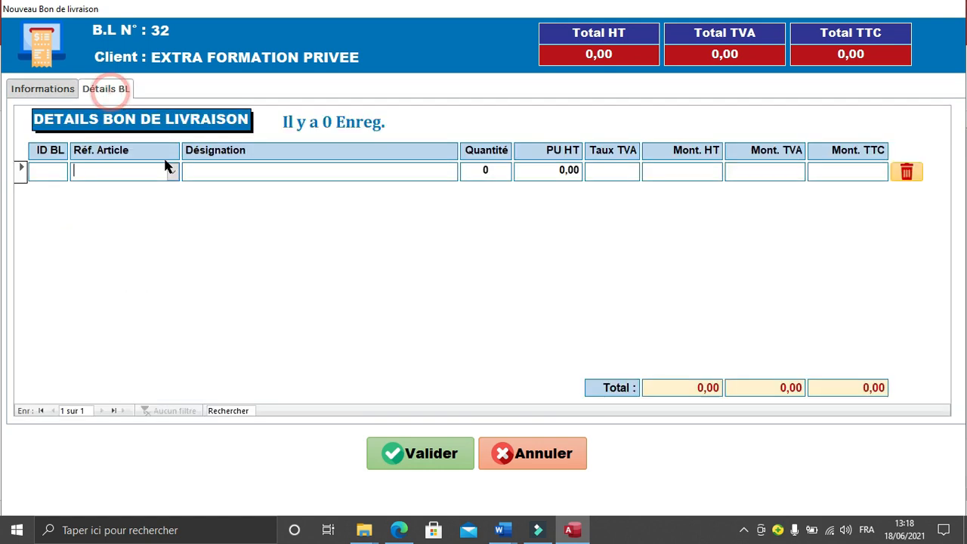
left_click(174, 172)
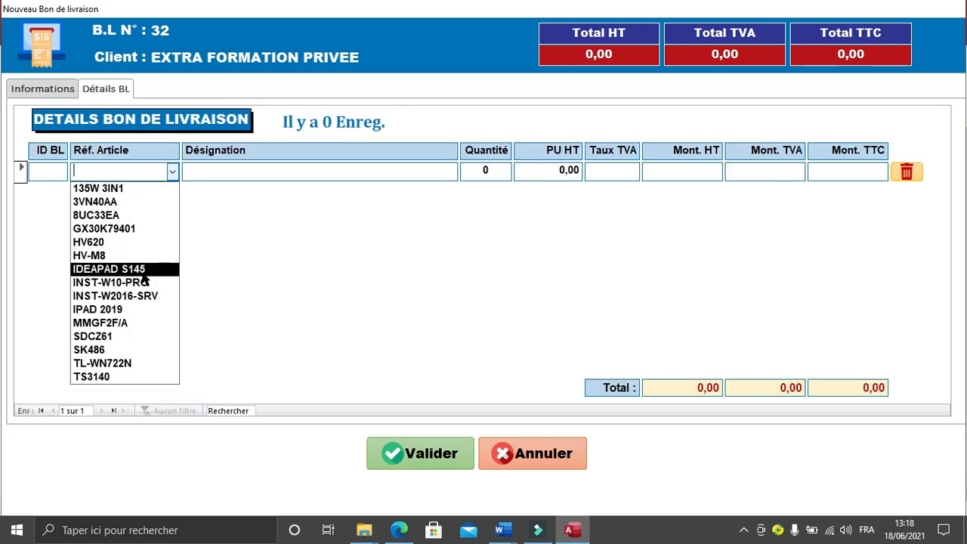
left_click(121, 269)
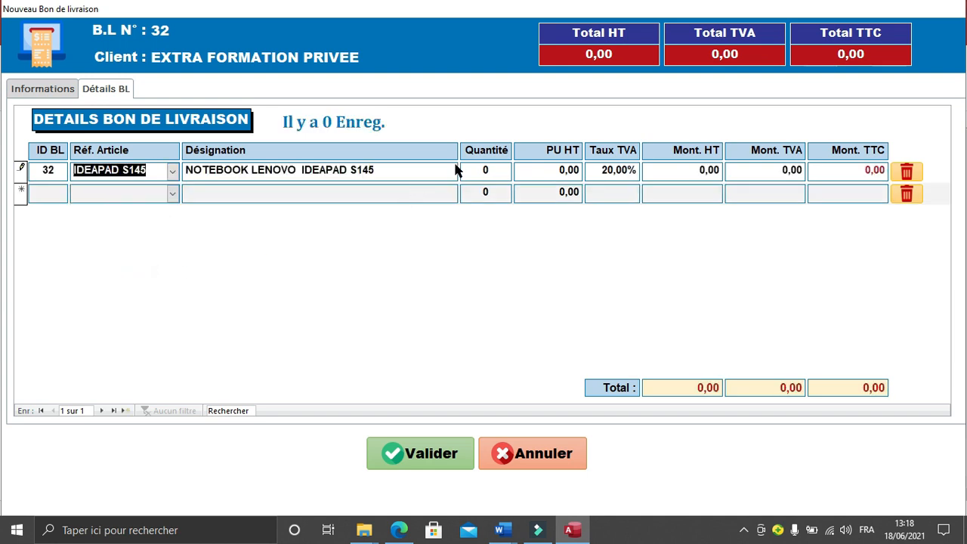
left_click(486, 169)
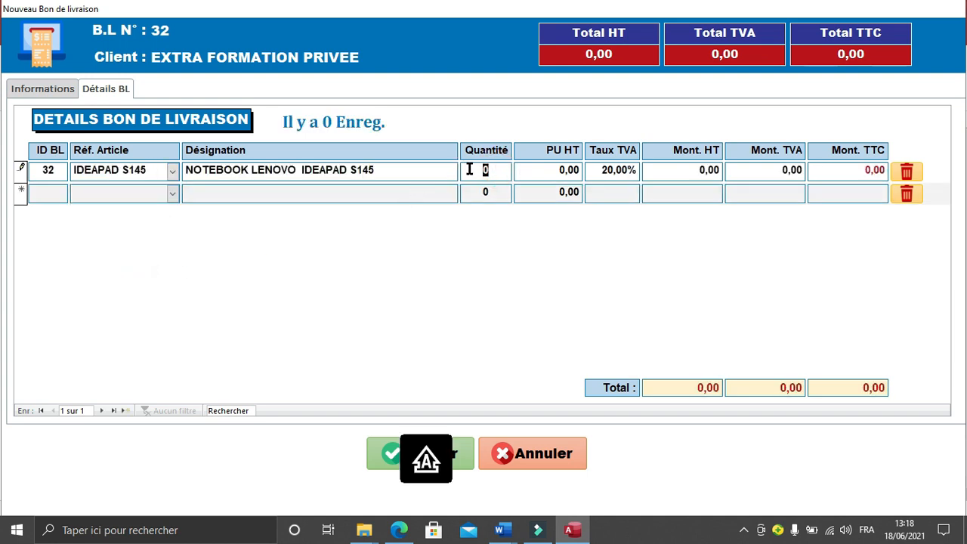
type("2")
left_click(546, 170)
type("900")
left_click(660, 166)
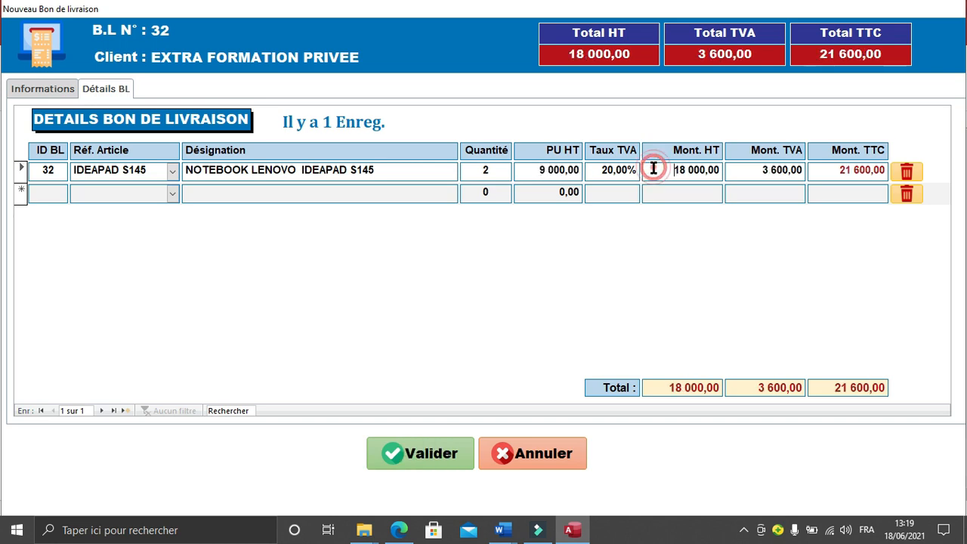
Step: Add article HV-M8 with quantity 3 and a unit price of 500,00, and validate the delivery note
left_click(172, 193)
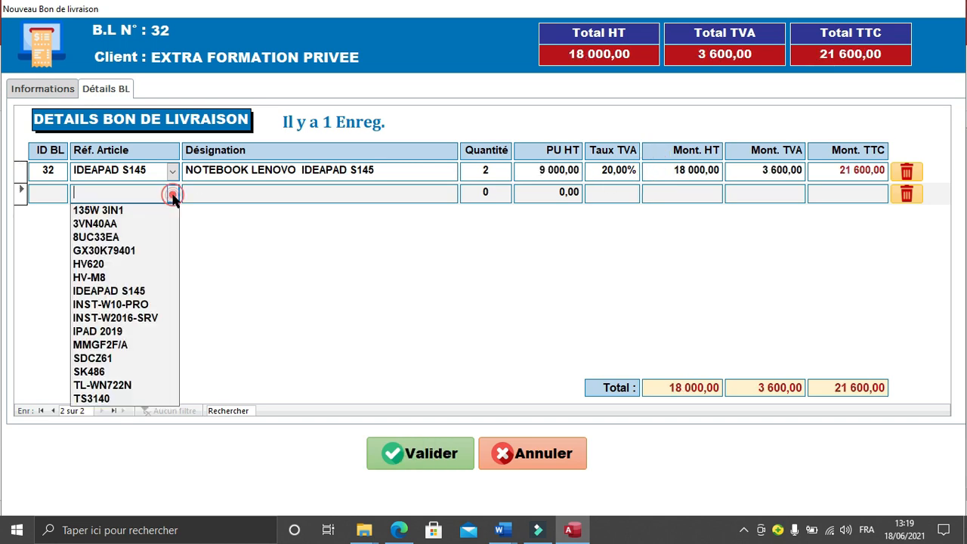
left_click(141, 278)
left_click(491, 193)
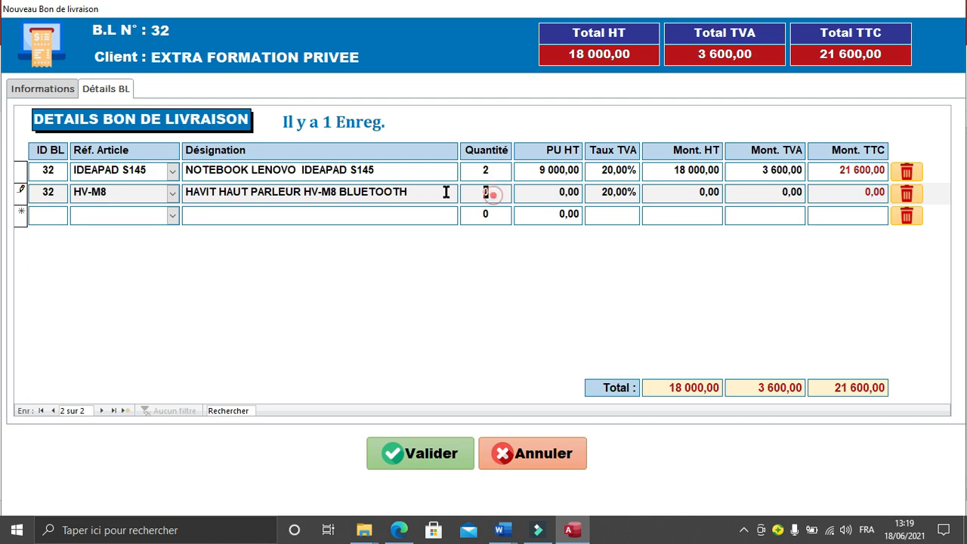
left_click(522, 192)
type("50")
left_click(677, 191)
left_click(561, 217)
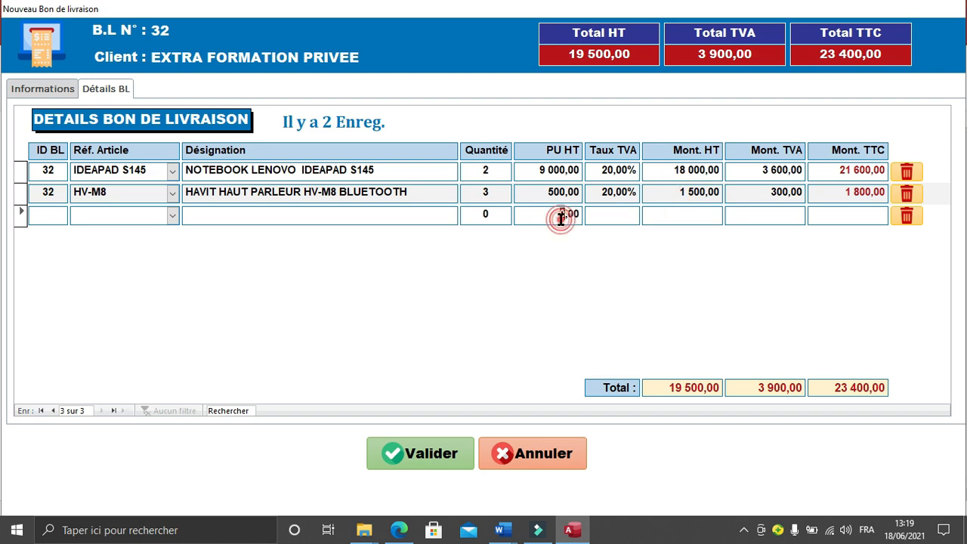
left_click(420, 457)
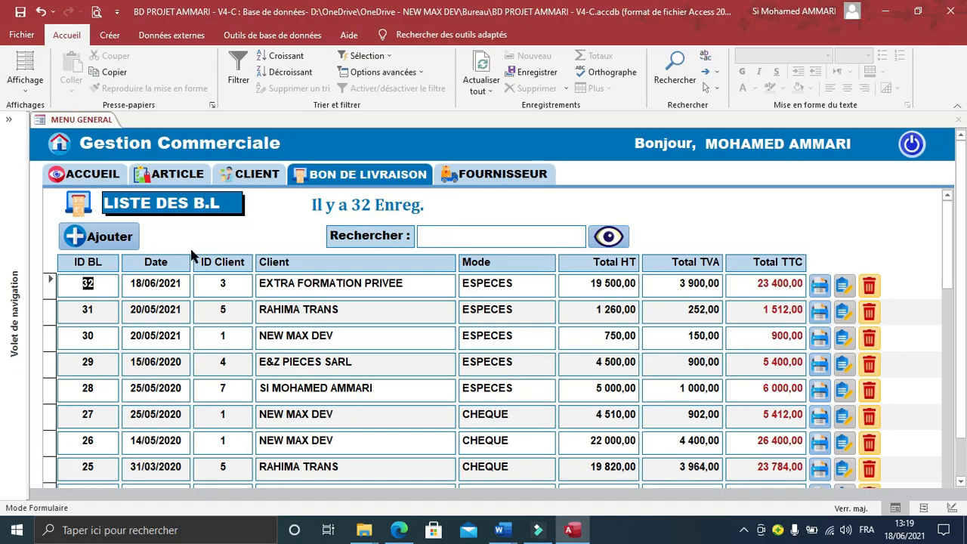
Step: Copy the form F_AJOUT_BON_LIVRAISON from the database's list of forms
left_click(10, 300)
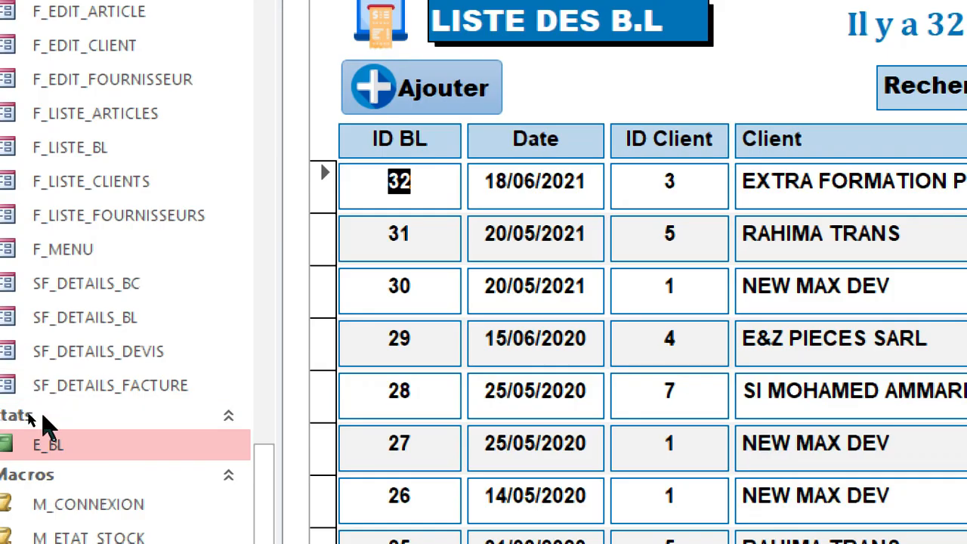
scroll(62, 278, "up", 5)
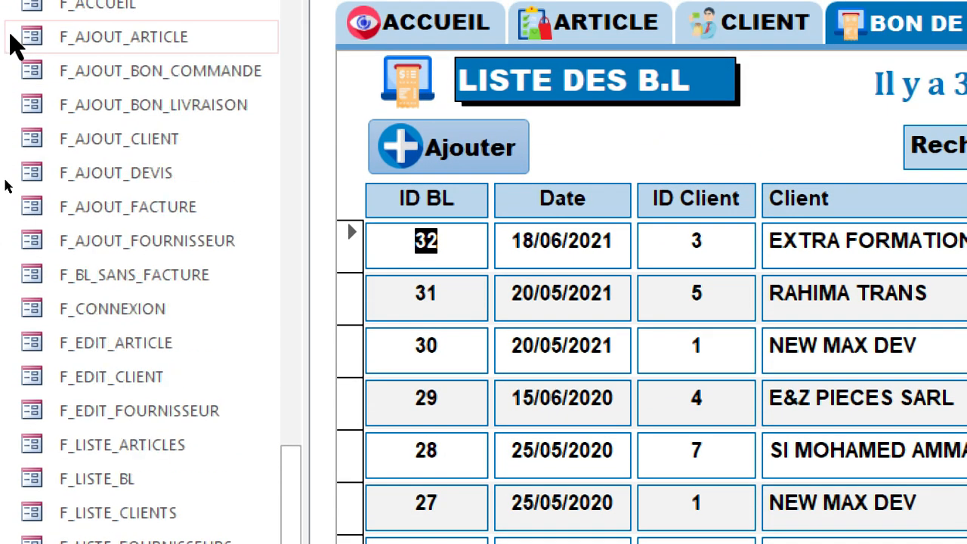
scroll(240, 183, "up", 1)
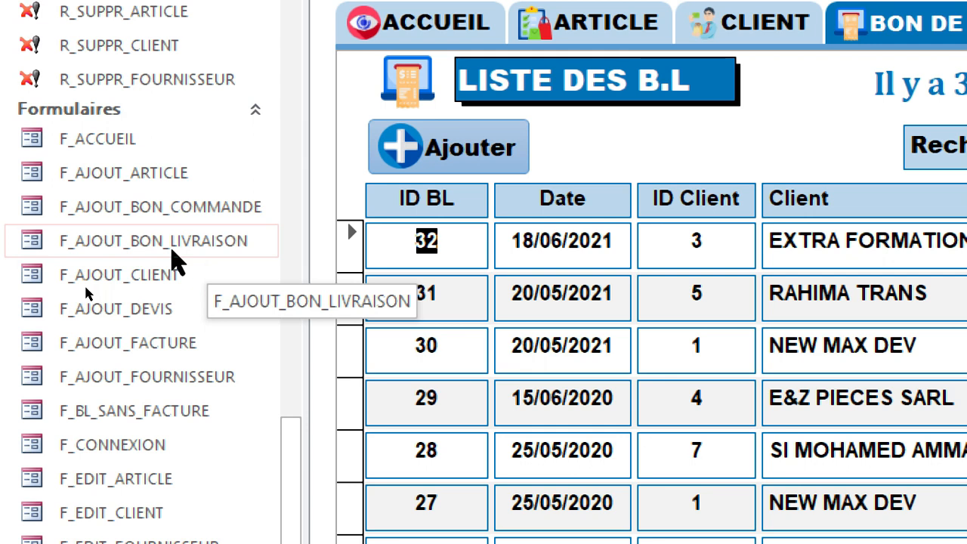
right_click(149, 245)
left_click(96, 247)
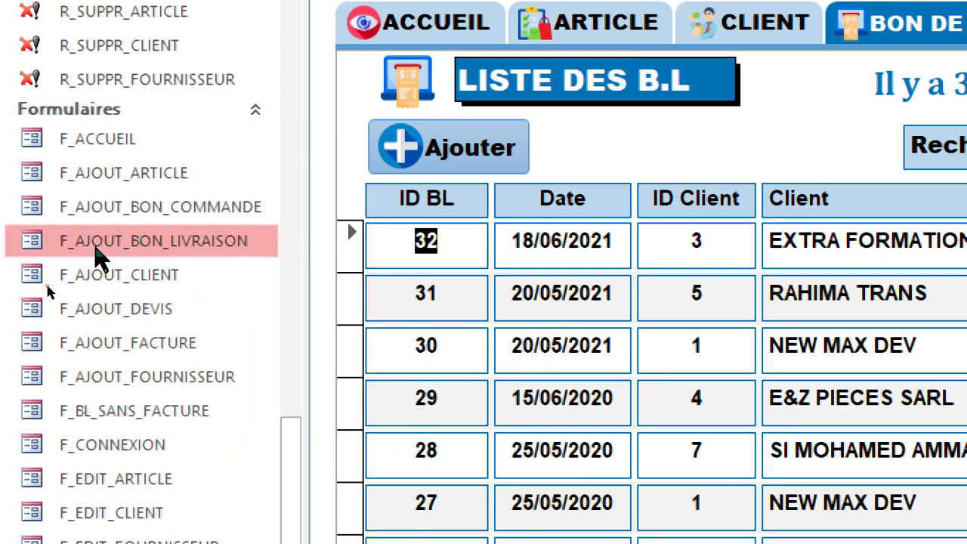
right_click(113, 246)
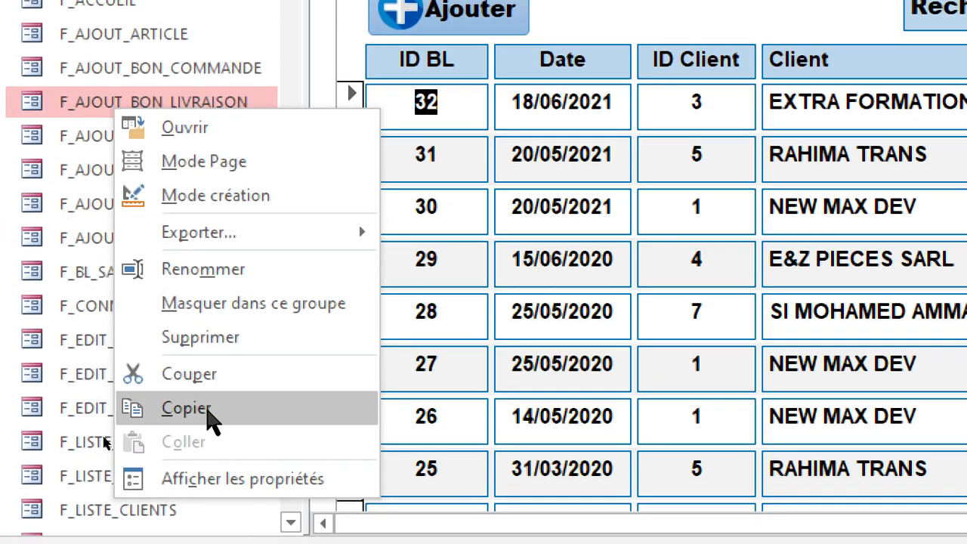
left_click(212, 423)
Step: Paste the copied form as a new form named F_EDIT_BON_LIVRAISON
right_click(133, 110)
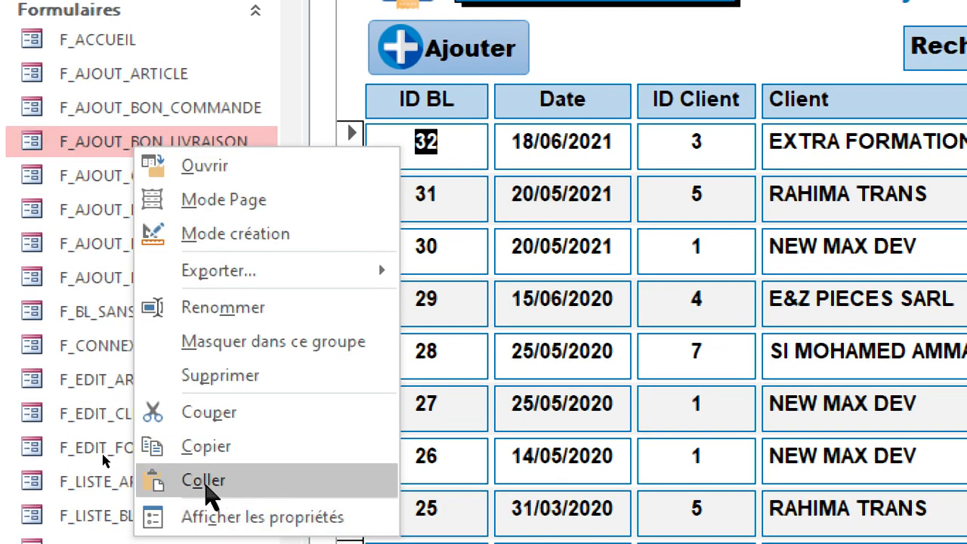
left_click(205, 480)
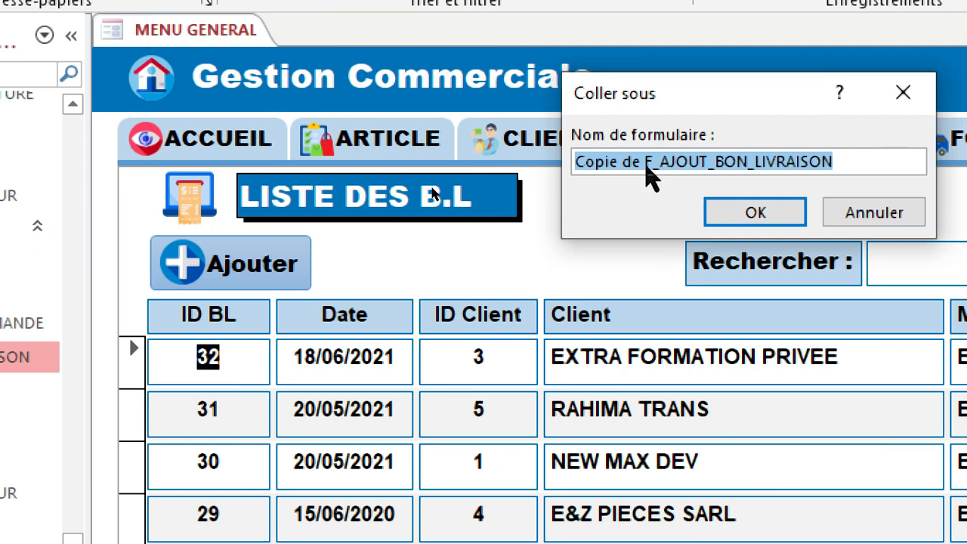
left_click(646, 165)
key("BackSpace")
key("BackSpace")
key("BackSpace")
key("BackSpace")
key("BackSpace")
key("BackSpace")
key("BackSpace")
key("BackSpace")
key("BackSpace")
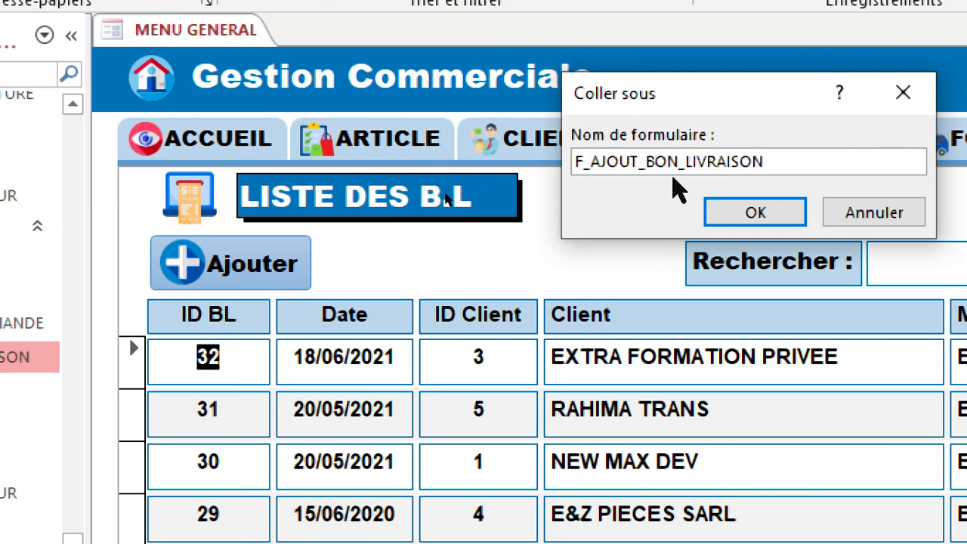
double_click(659, 162)
type("EDIT")
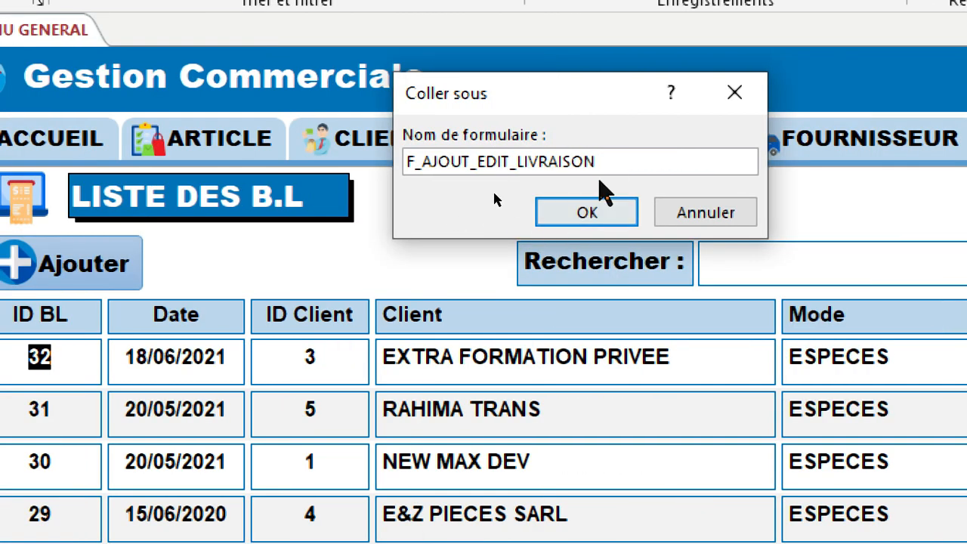
left_click(788, 162)
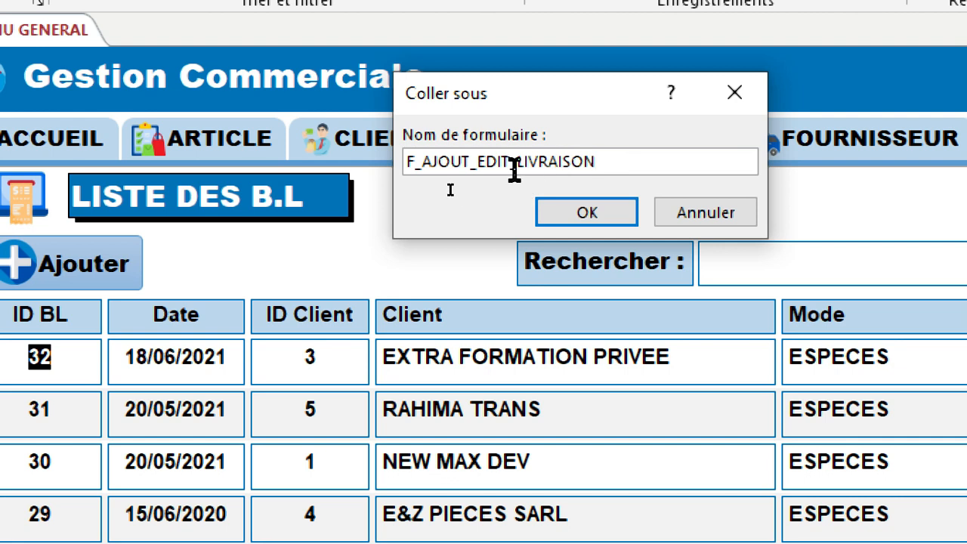
left_click(512, 162)
type("_")
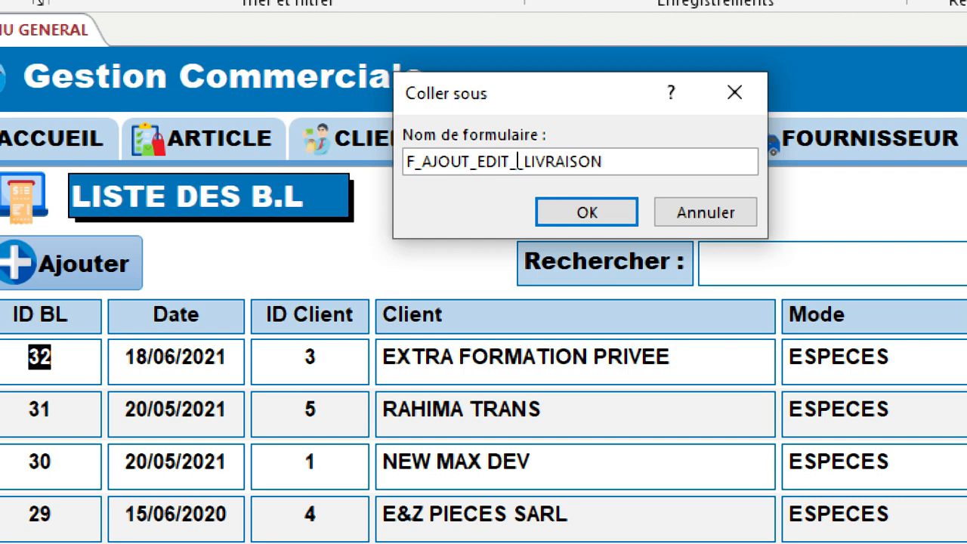
type("BON")
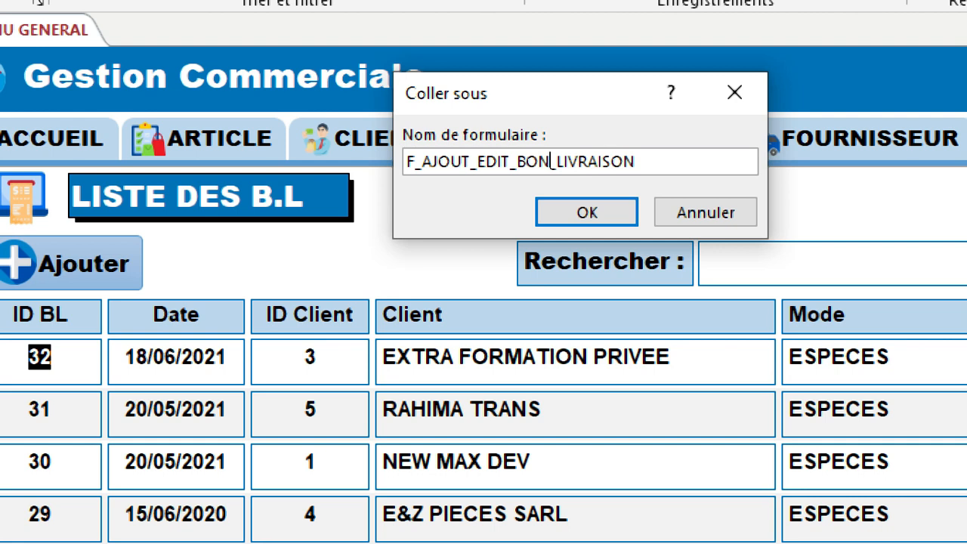
left_click(482, 160)
key("BackSpace")
key("BackSpace")
key("BackSpace")
key("BackSpace")
key("BackSpace")
key("BackSpace")
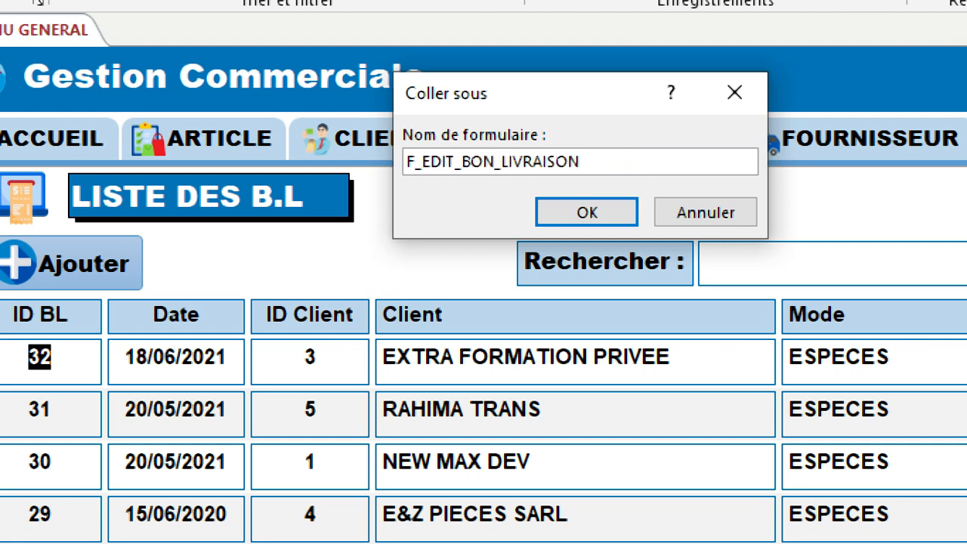
left_click(621, 218)
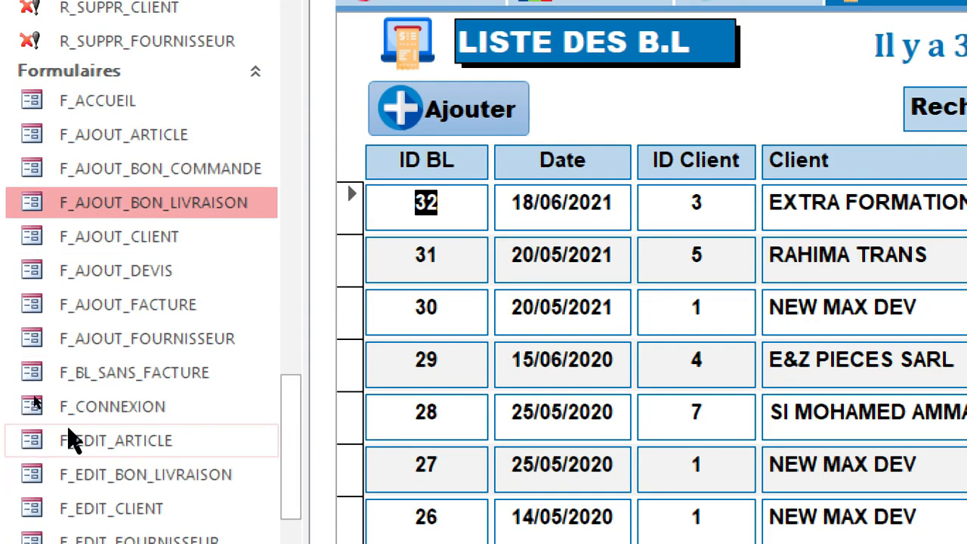
Step: Open the form F_EDIT_BON_LIVRAISON in design view
scroll(71, 438, "down", 2)
left_click(144, 342)
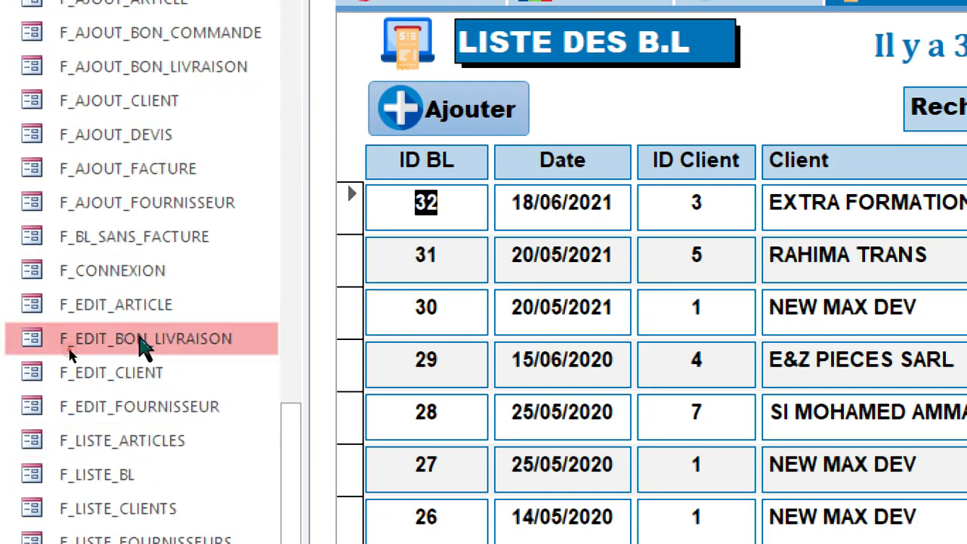
right_click(83, 354)
left_click(83, 355)
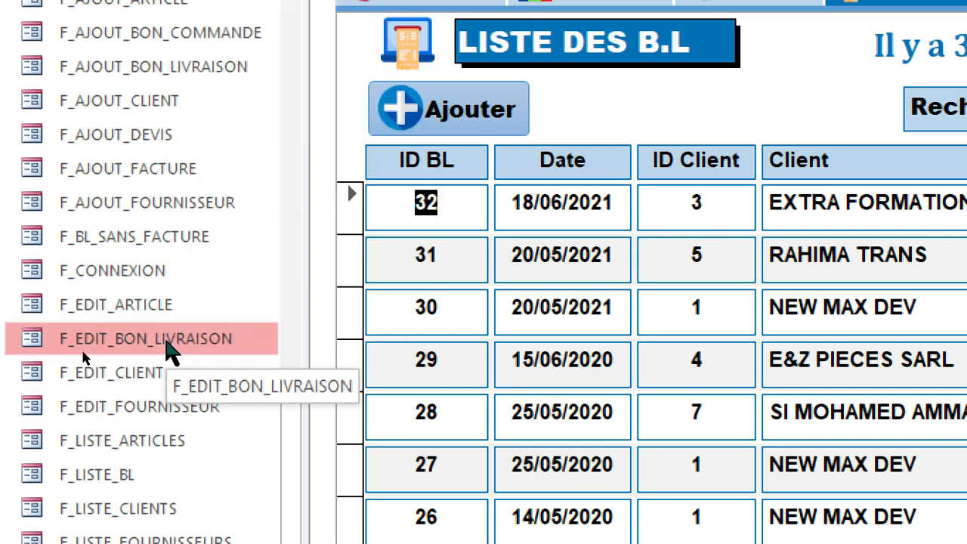
right_click(167, 340)
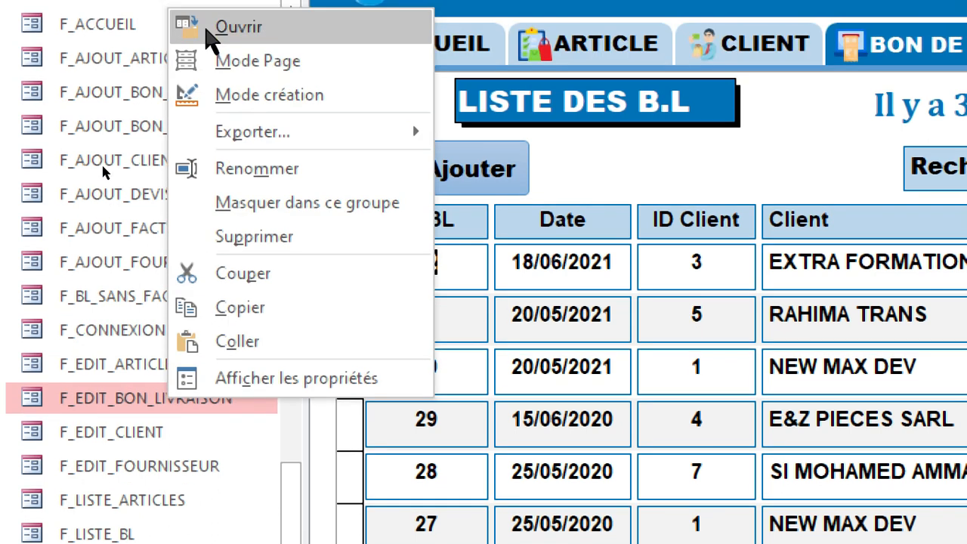
left_click(227, 39)
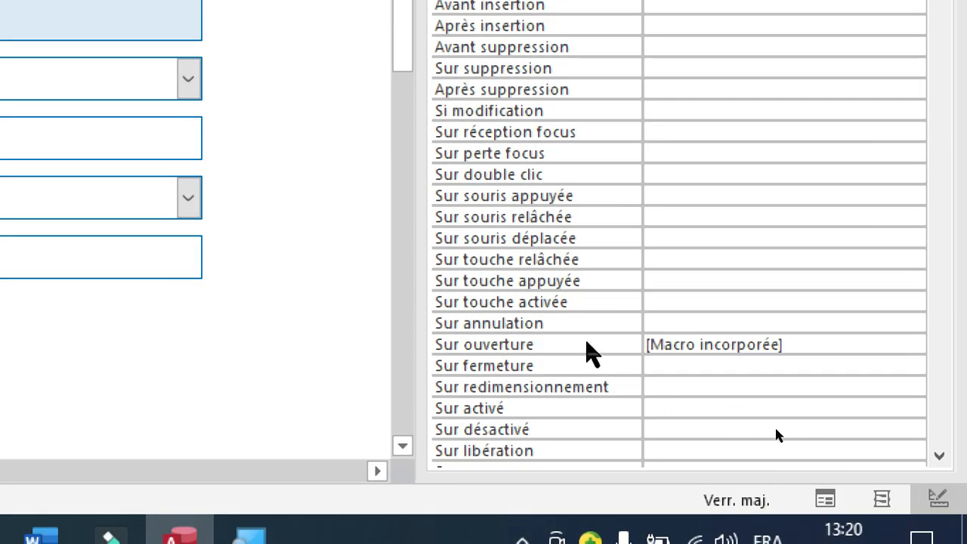
Step: Remove the embedded macro from the form's Sur ouverture event, save the form and close its property sheet
left_click(588, 349)
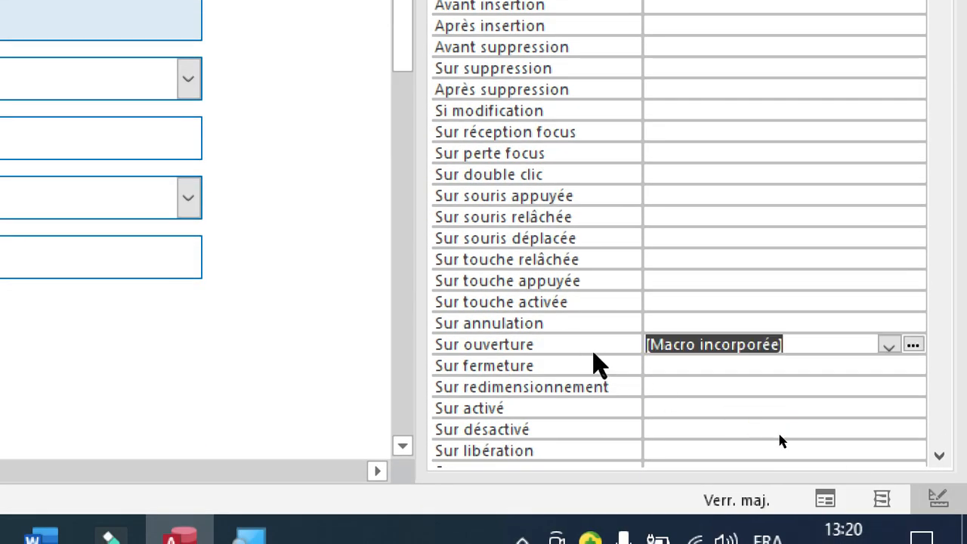
key("Delete")
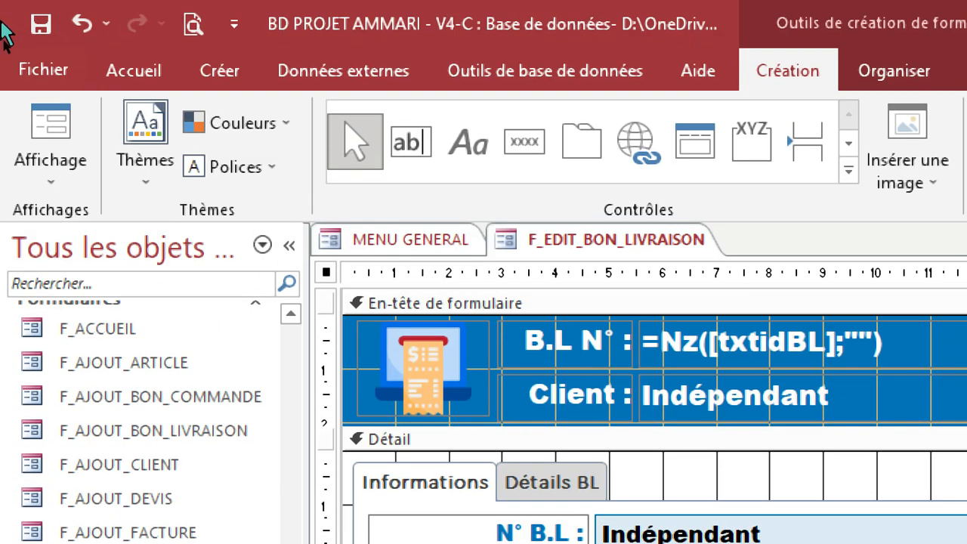
left_click(38, 29)
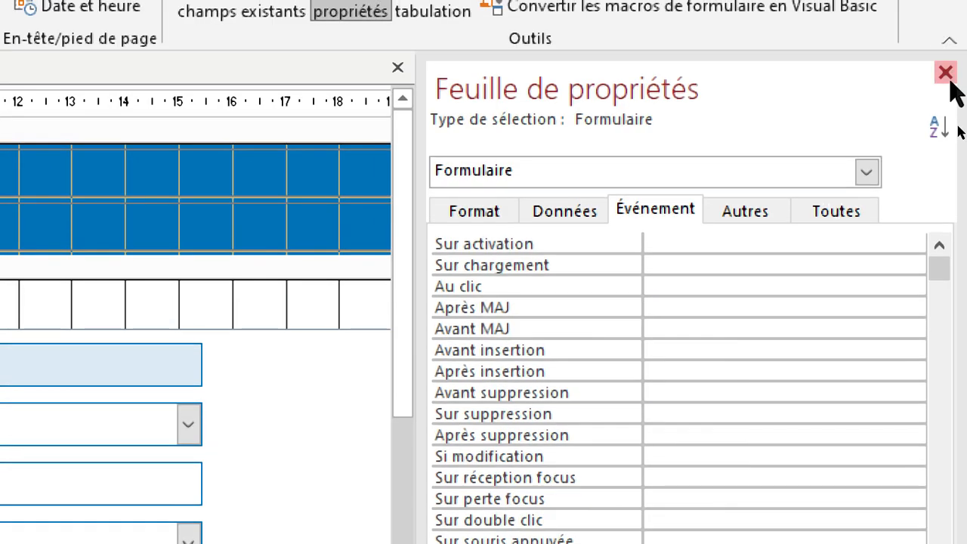
left_click(944, 72)
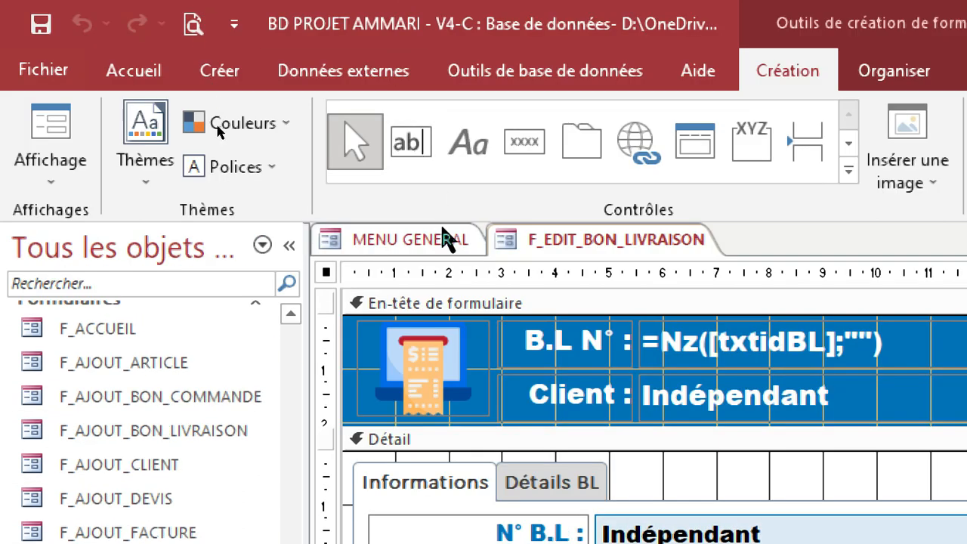
Step: Look at the delivery-note list in MENU GENERAL, collapse the navigation pane and review the F_EDIT_BON_LIVRAISON layout from header to footer
left_click(436, 246)
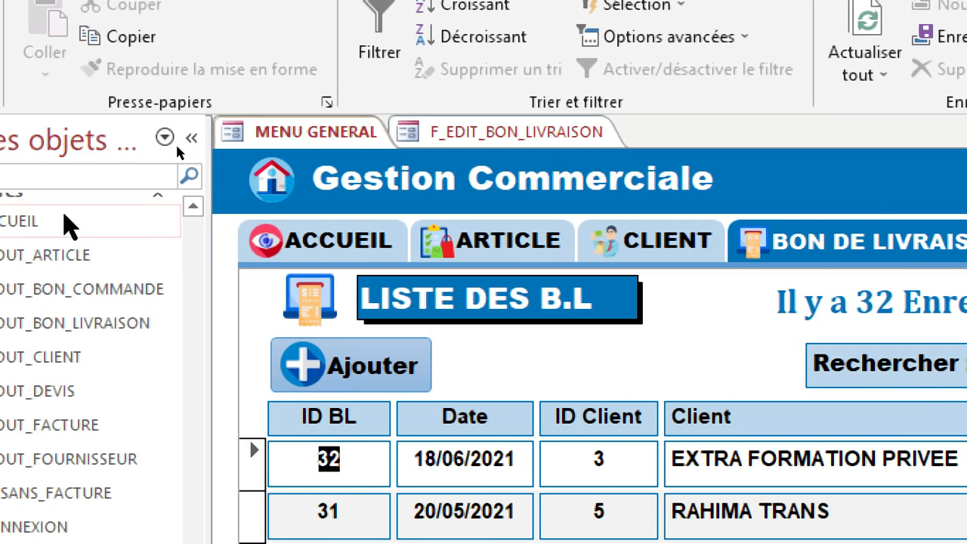
left_click(561, 140)
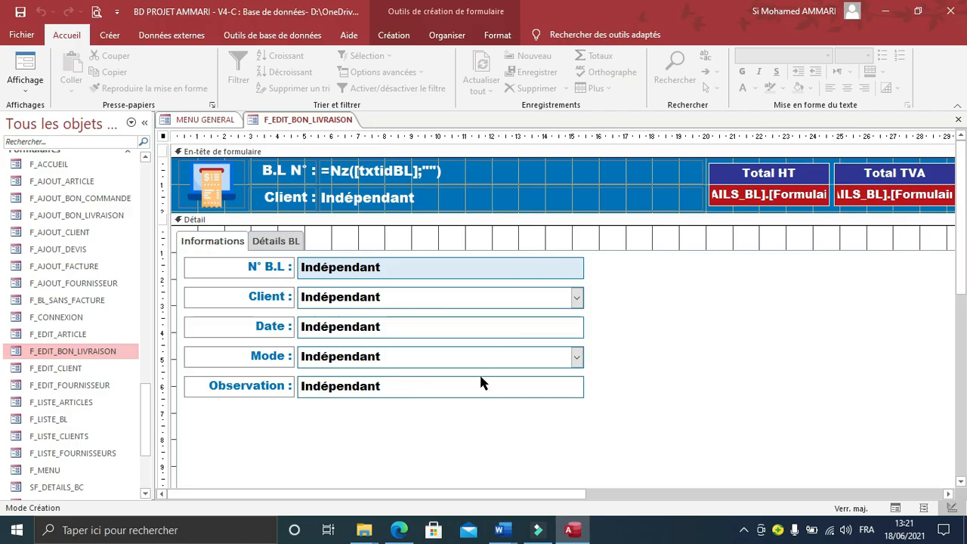
scroll(575, 271, "down", 5)
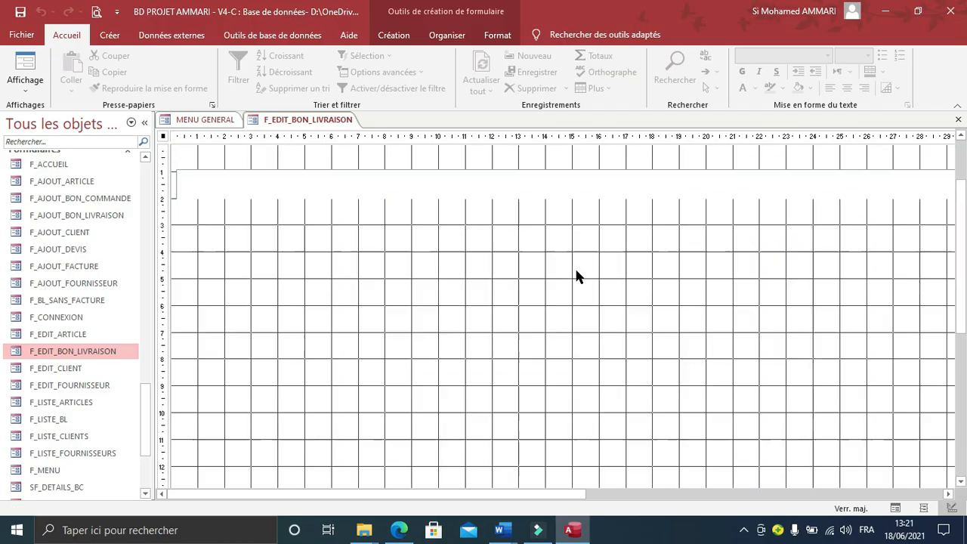
scroll(576, 271, "down", 1)
left_click(145, 126)
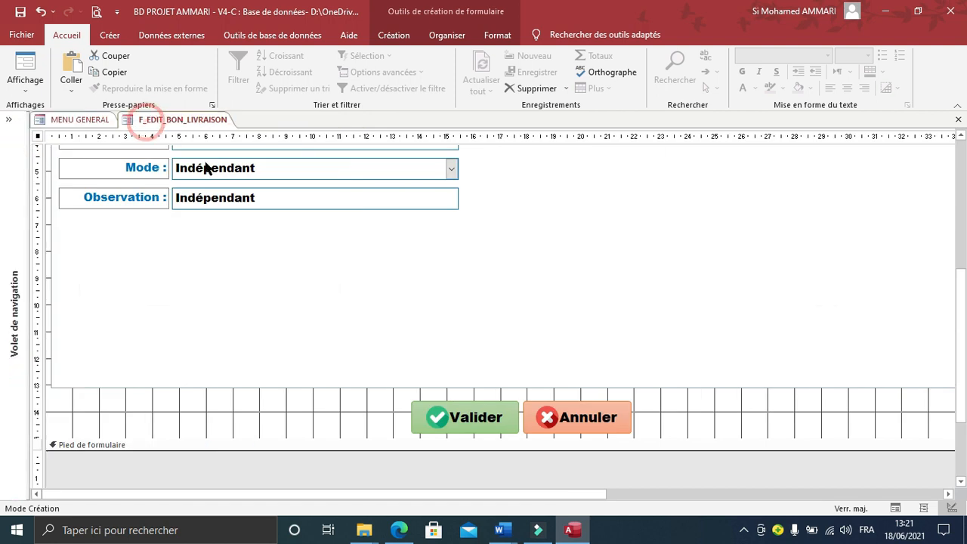
scroll(575, 276, "up", 6)
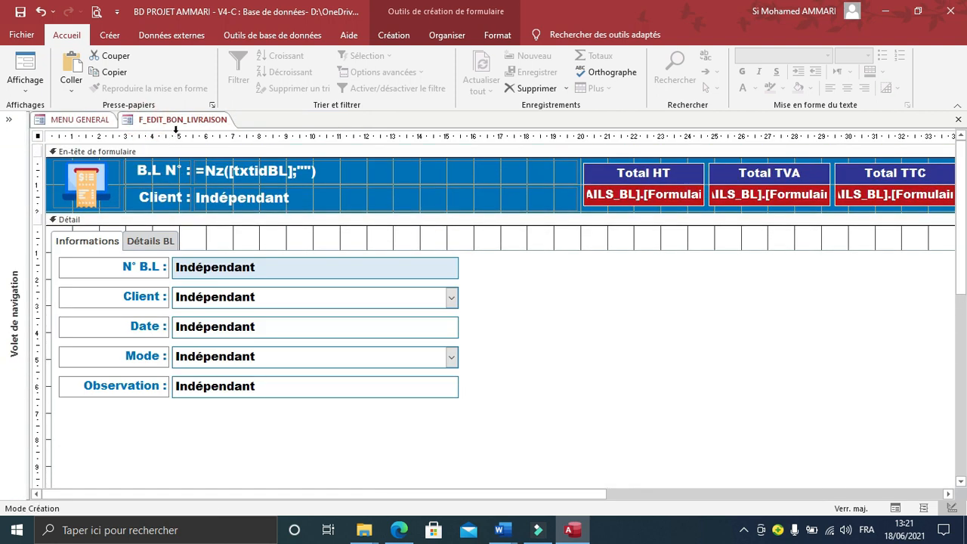
left_click(176, 119)
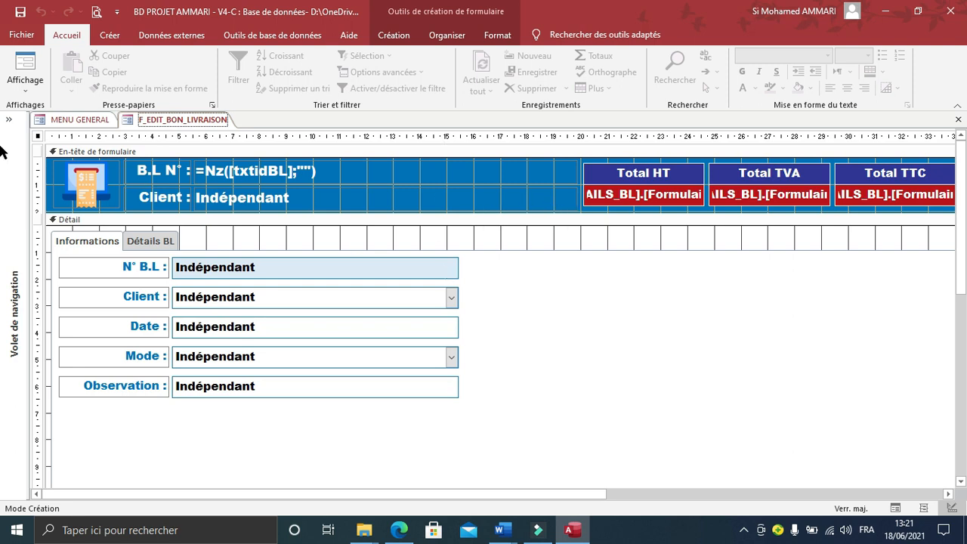
Step: Start a new macro for the form's Sur ouverture event with the Générateur de macro
double_click(38, 139)
left_click(758, 170)
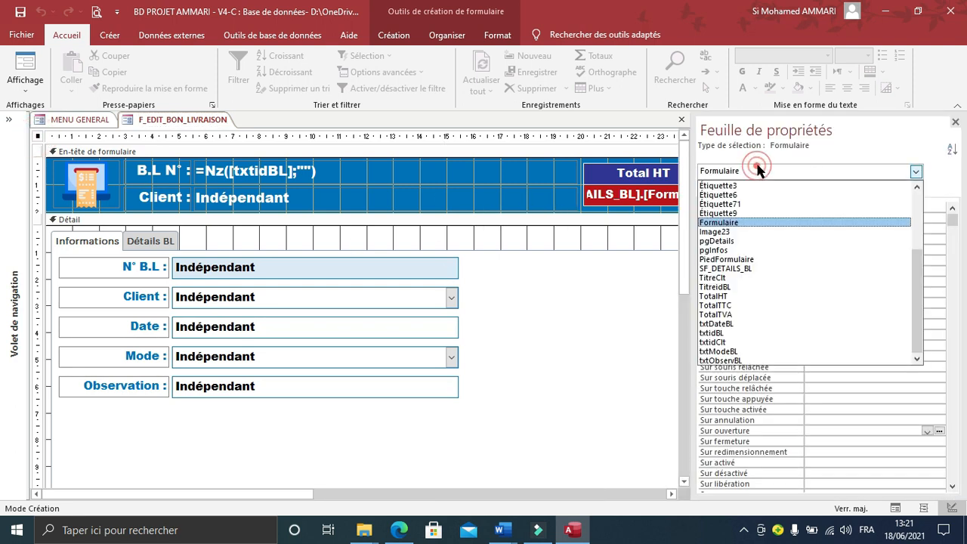
left_click(758, 169)
left_click(753, 432)
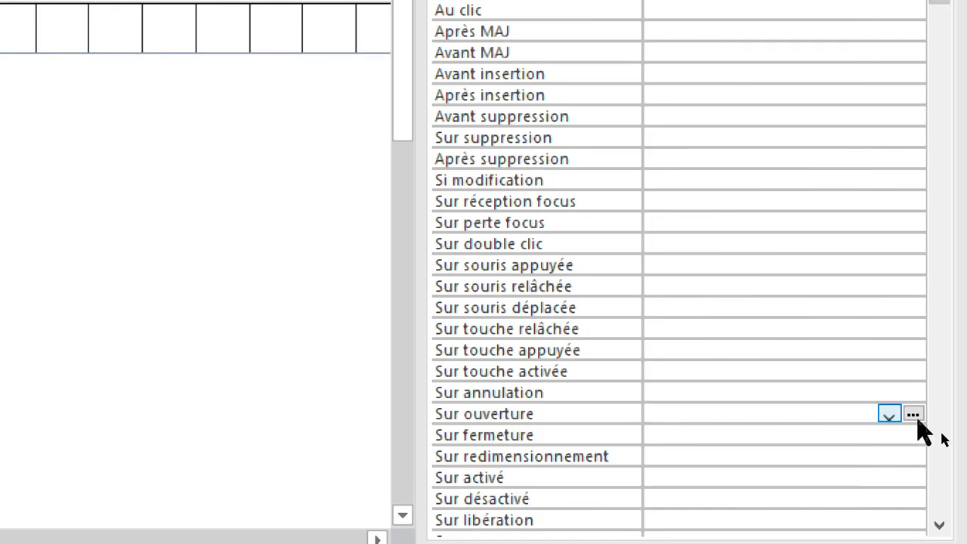
left_click(913, 415)
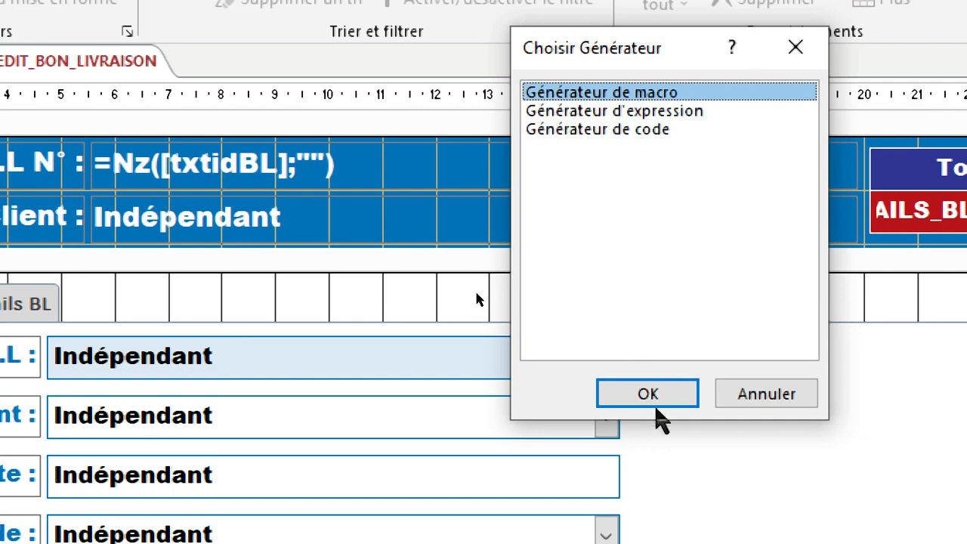
left_click(651, 396)
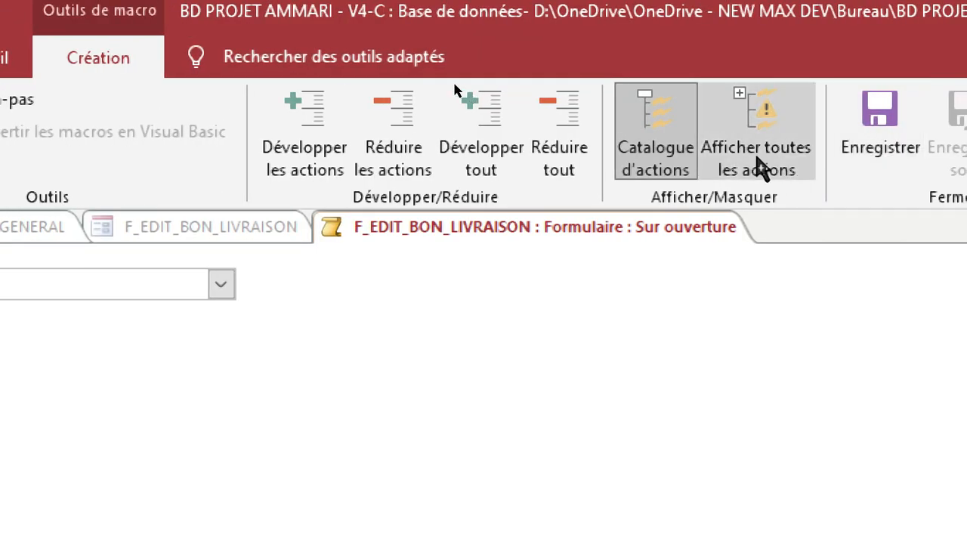
Step: Make all macro actions available and add a DéfinirValeur action with [txtidBL] as its element
left_click(220, 284)
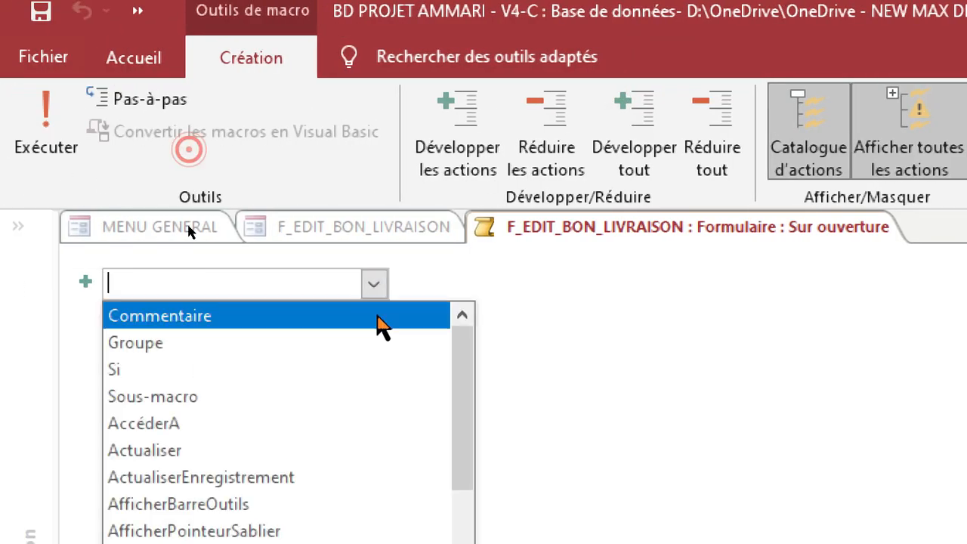
scroll(357, 541, "down", 5)
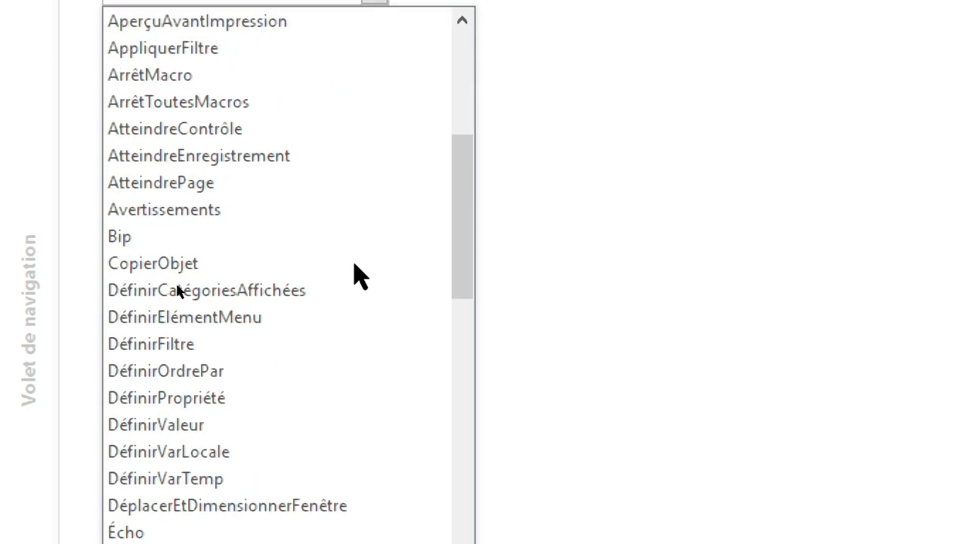
left_click(235, 428)
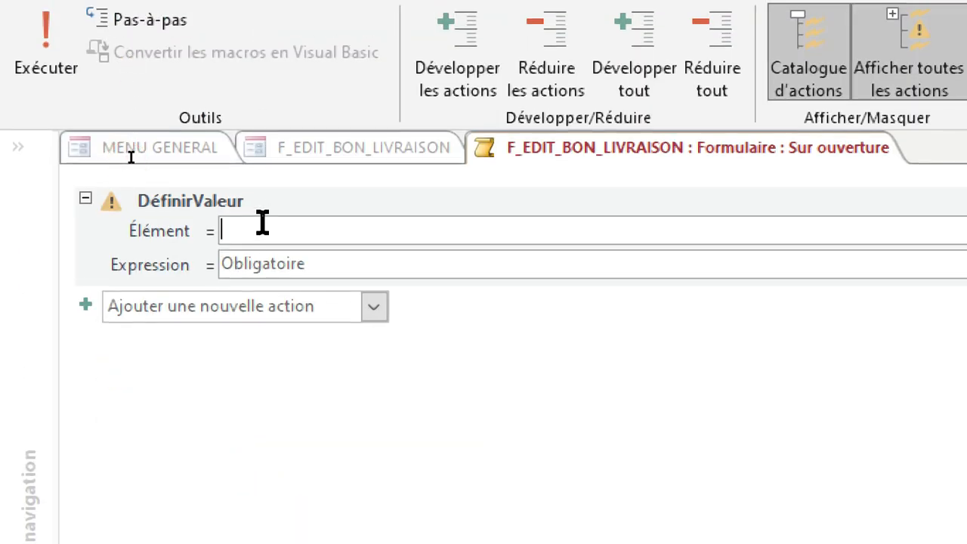
type("txt")
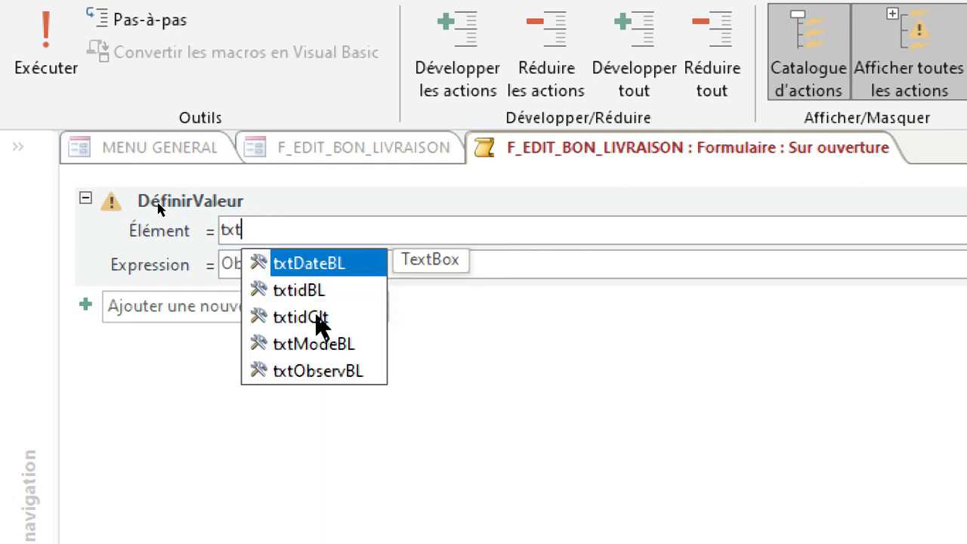
double_click(312, 294)
Step: Try to assign [txtidBL] the expression [Formulaires]![F_MENU]![SousFormulaireNavigation].formulaire! in the DéfinirValeur action
left_click(307, 264)
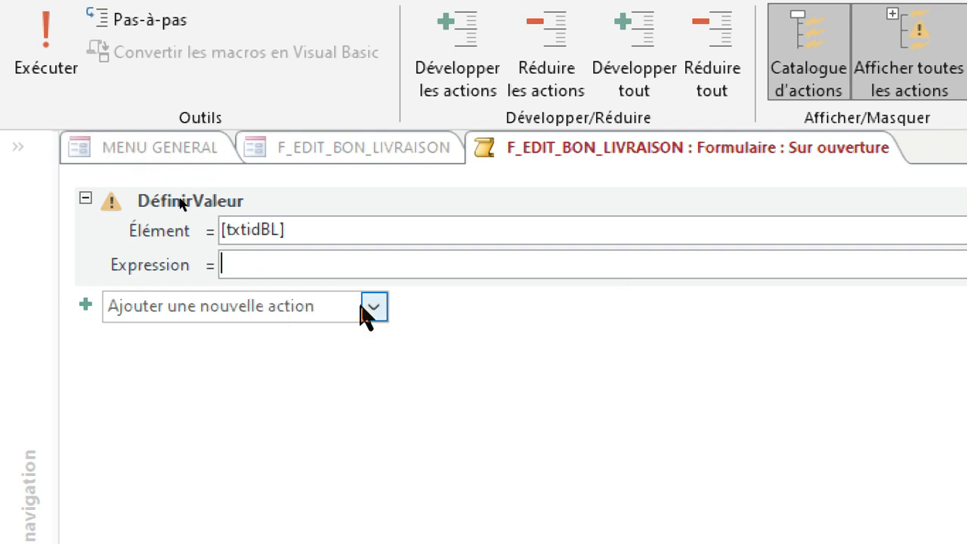
type("form")
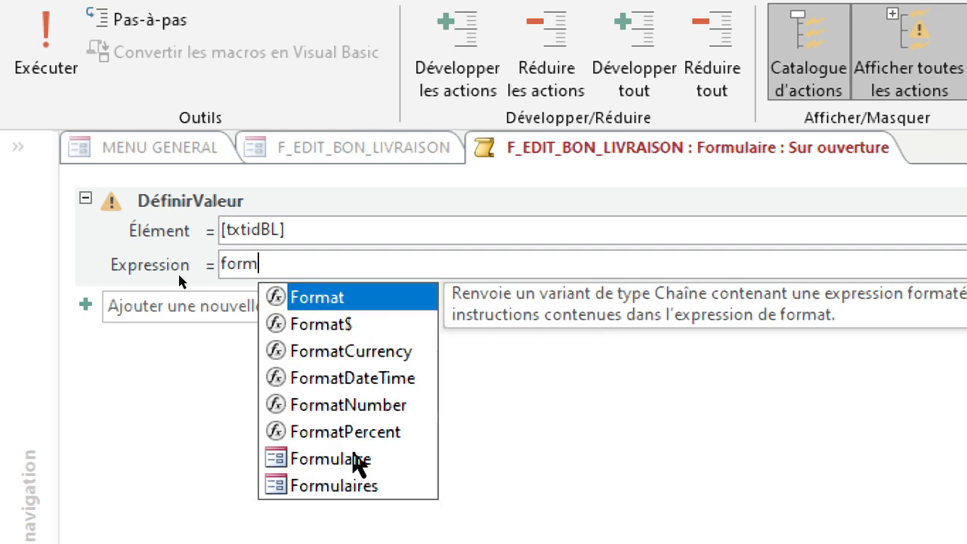
double_click(378, 504)
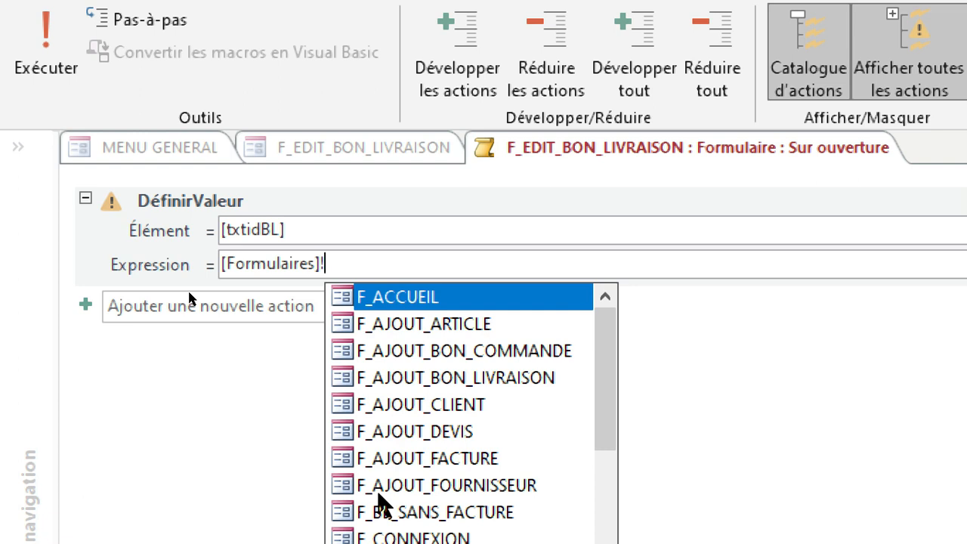
scroll(382, 502, "down", 4)
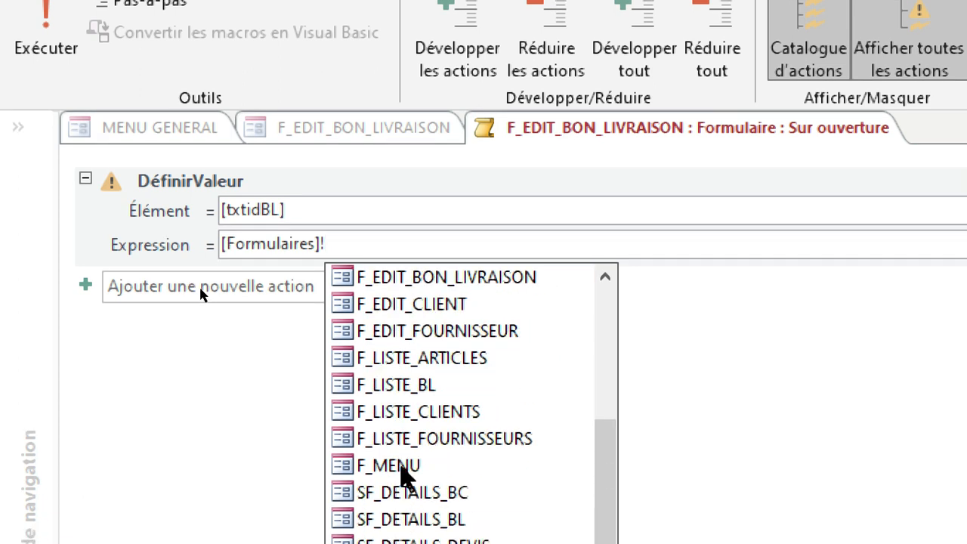
double_click(400, 467)
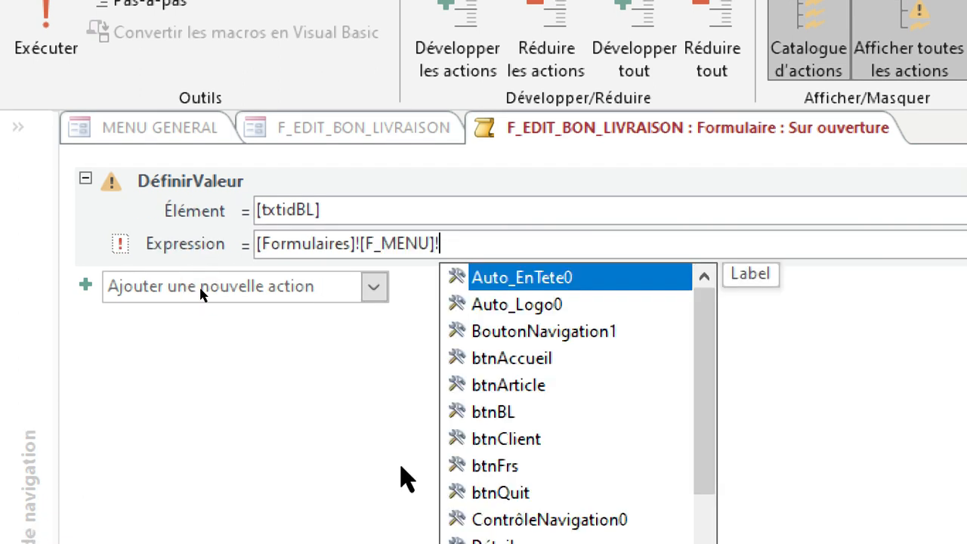
scroll(529, 501, "down", 2)
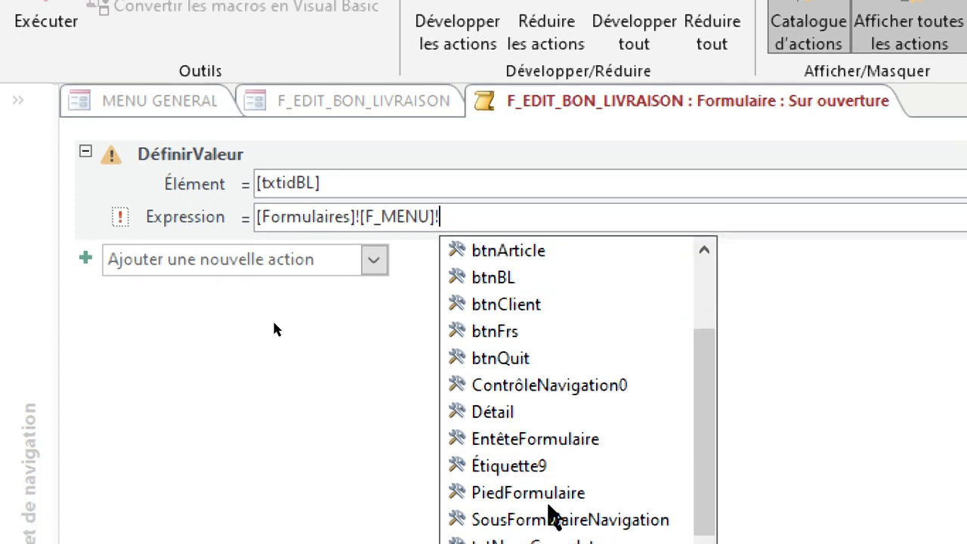
double_click(555, 496)
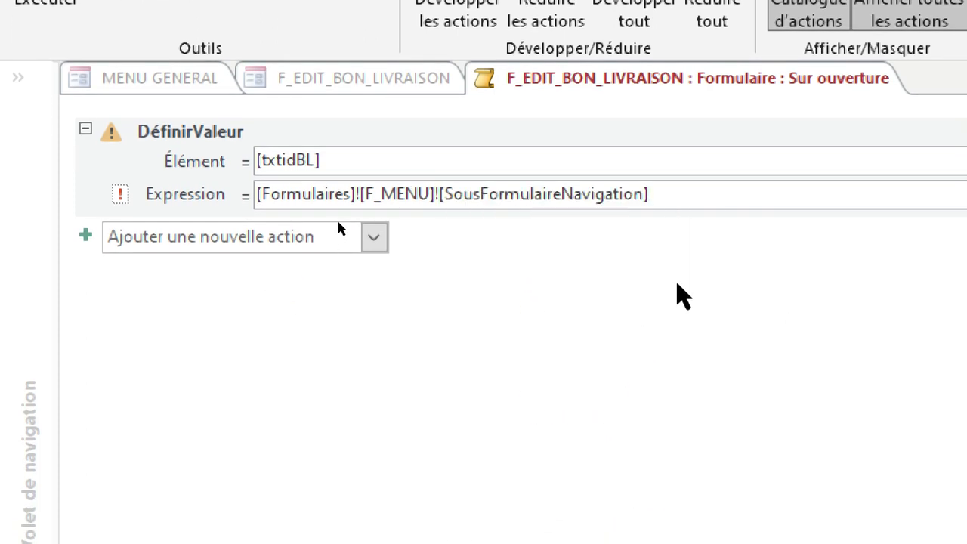
type(".form")
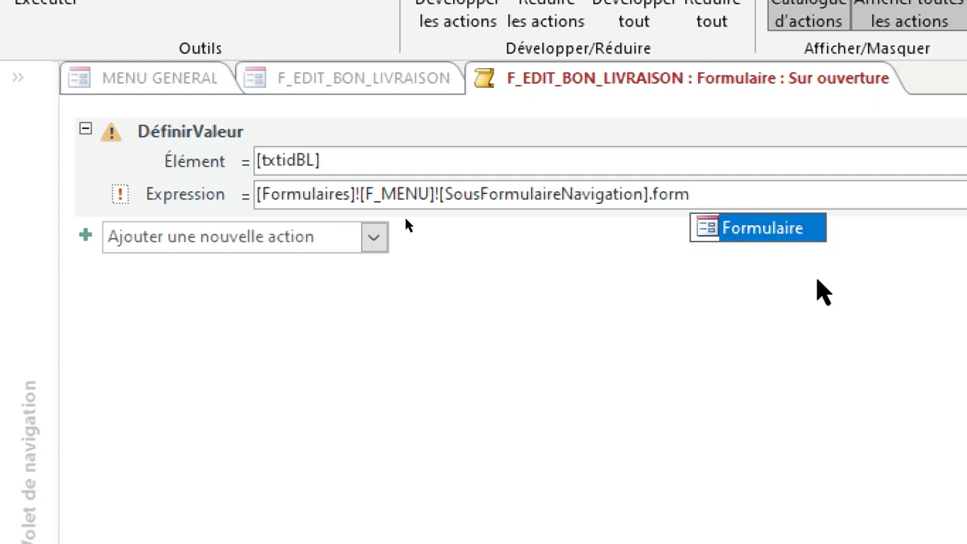
left_click(794, 242)
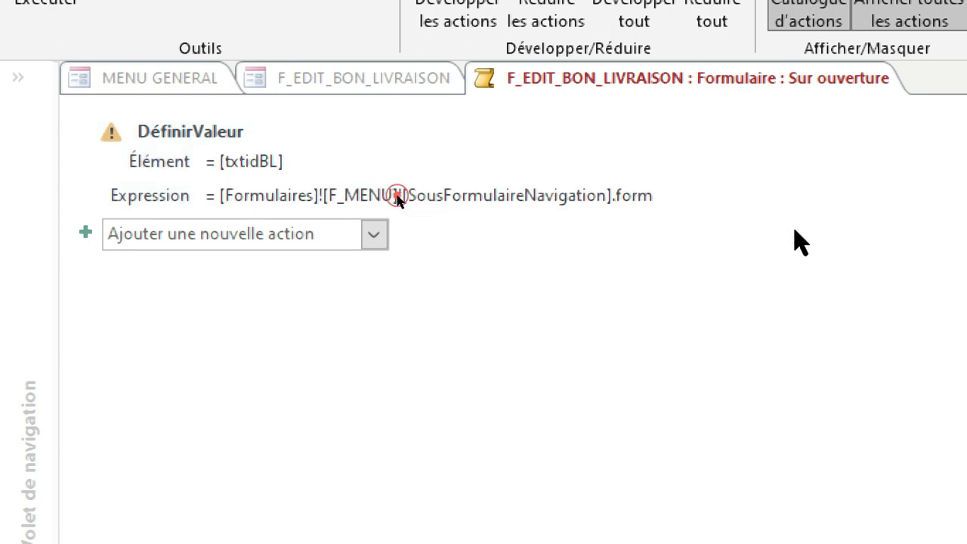
left_click(730, 202)
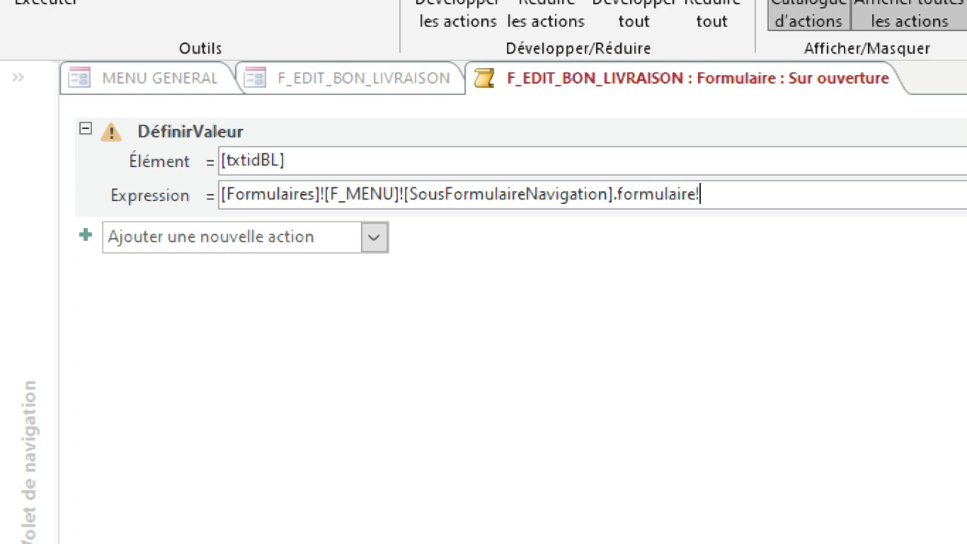
Step: Clear the expression of the DéfinirValeur action and delete the whole action from the macro
key("BackSpace")
key("BackSpace")
key("BackSpace")
key("BackSpace")
key("BackSpace")
key("BackSpace")
key("BackSpace")
key("BackSpace")
key("BackSpace")
key("BackSpace")
key("BackSpace")
key("BackSpace")
key("BackSpace")
key("BackSpace")
key("BackSpace")
key("BackSpace")
key("BackSpace")
key("BackSpace")
key("BackSpace")
key("BackSpace")
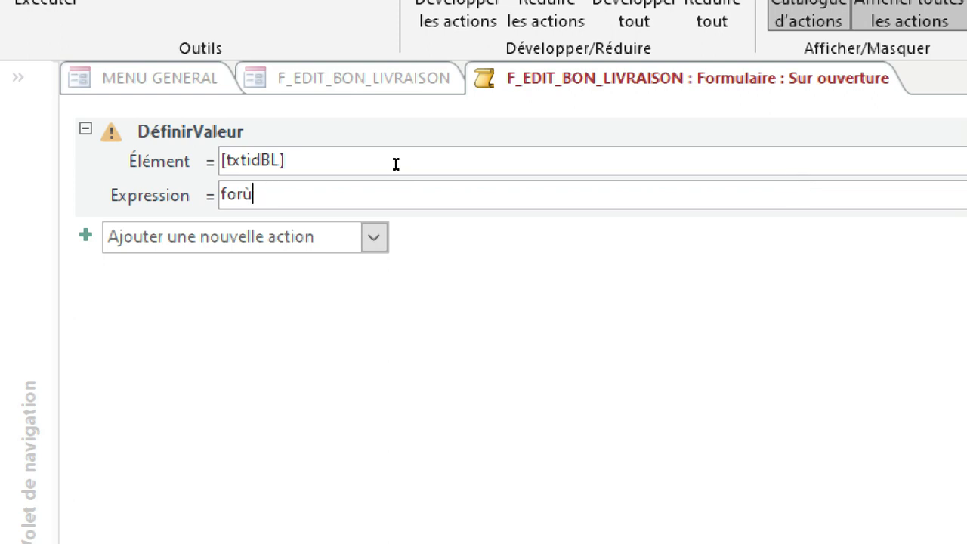
type("forù")
key("BackSpace")
key("BackSpace")
key("BackSpace")
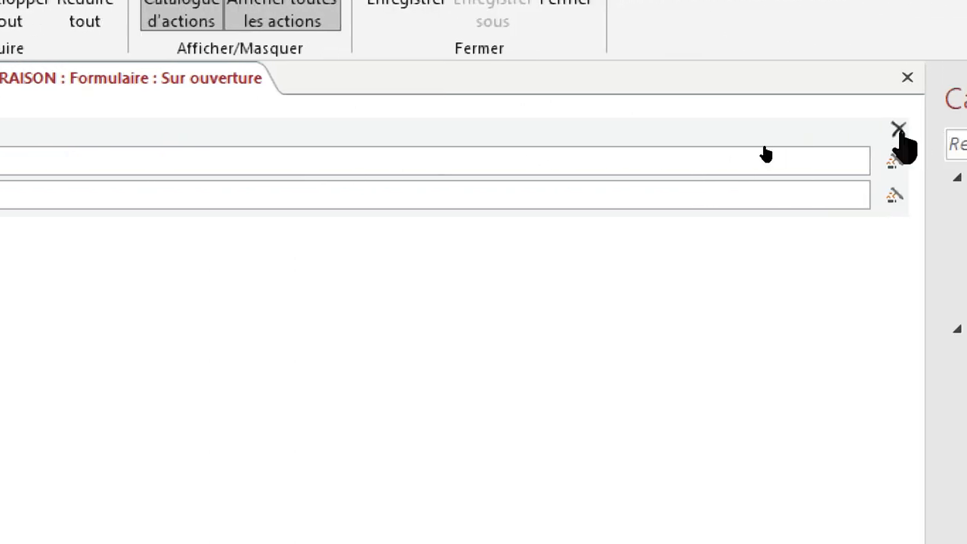
left_click(899, 130)
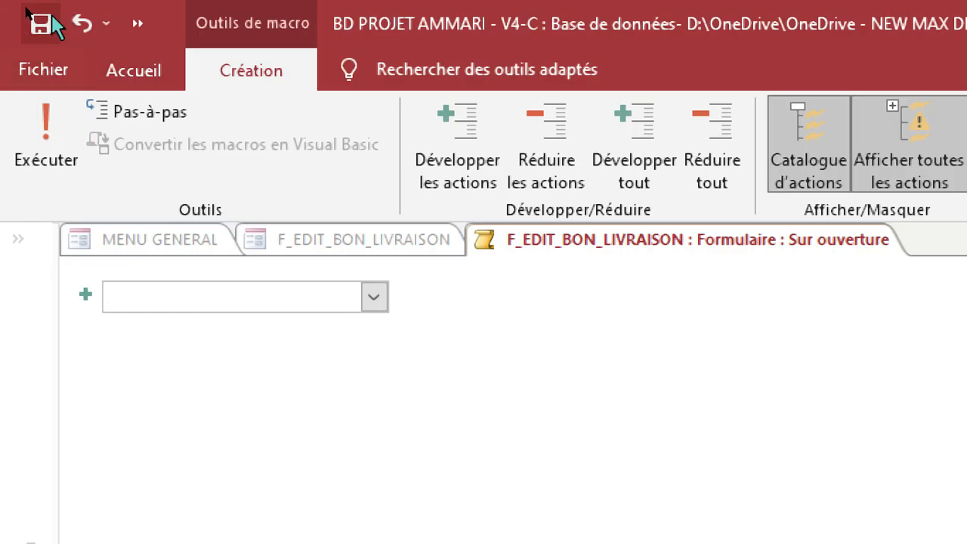
Step: Add a DéfinirValeur action to the empty Sur ouverture macro with [txtidBL] as its element
left_click(374, 296)
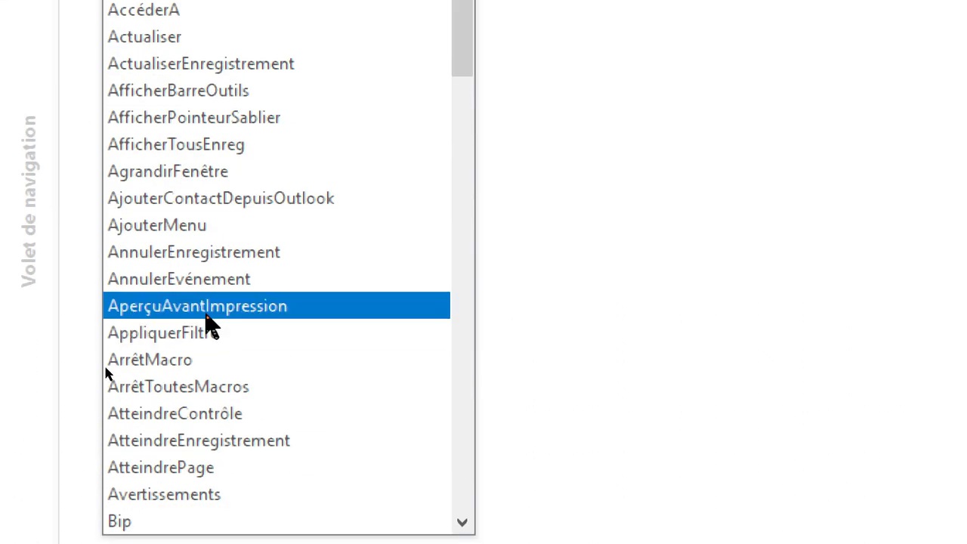
scroll(219, 340, "down", 4)
left_click(234, 384)
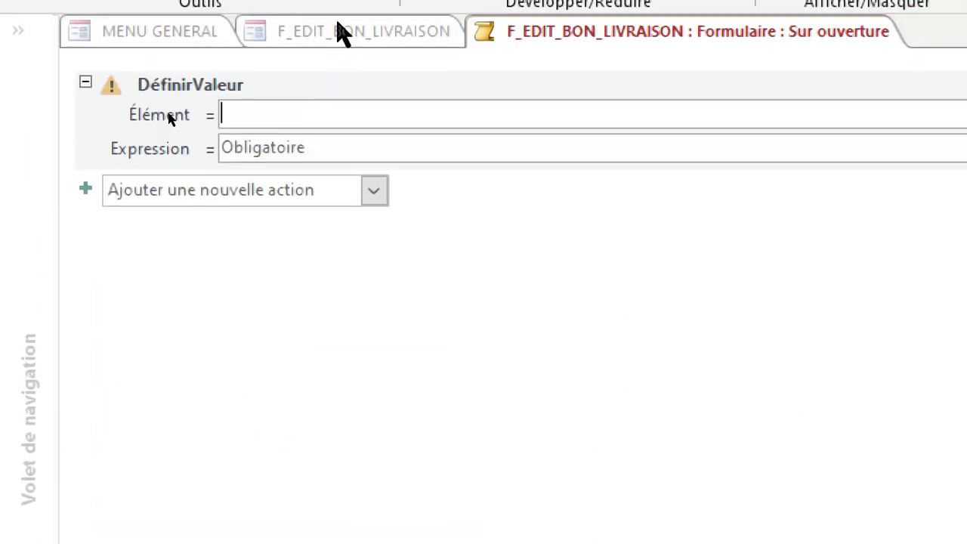
type("txt")
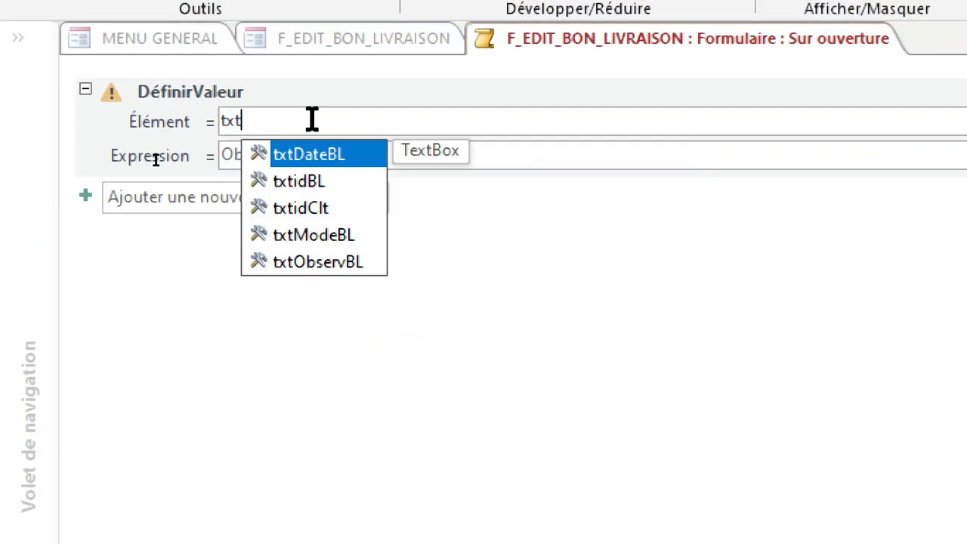
left_click(322, 181)
left_click(320, 164)
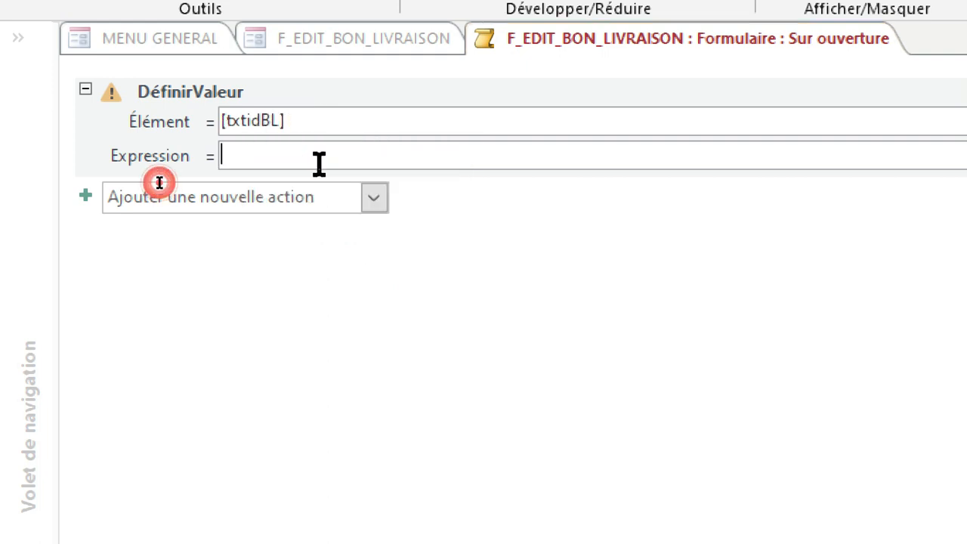
Step: Set the action's expression to [Formulaires]![F_MENU]![SousFormulaireNavigation].[Formulaire]![idBL]
type("form")
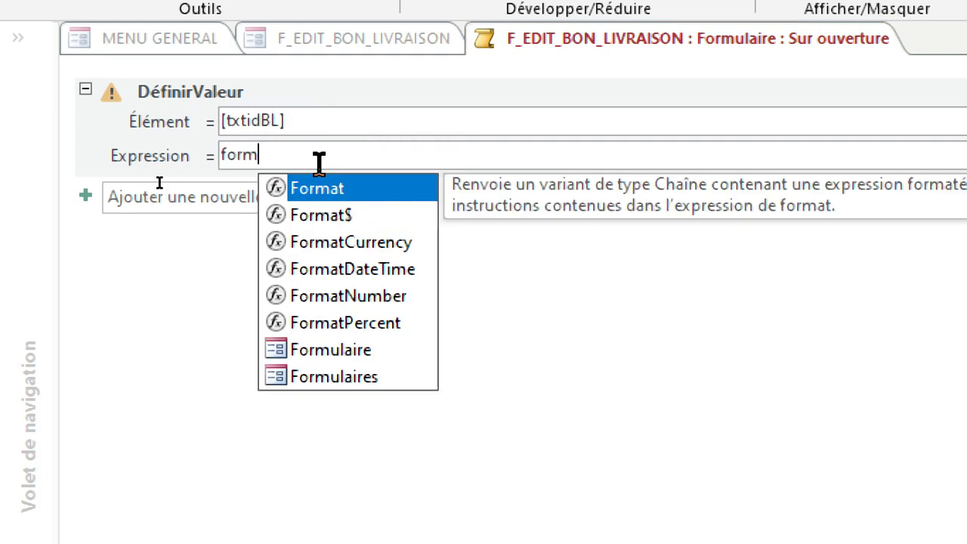
left_click(381, 377)
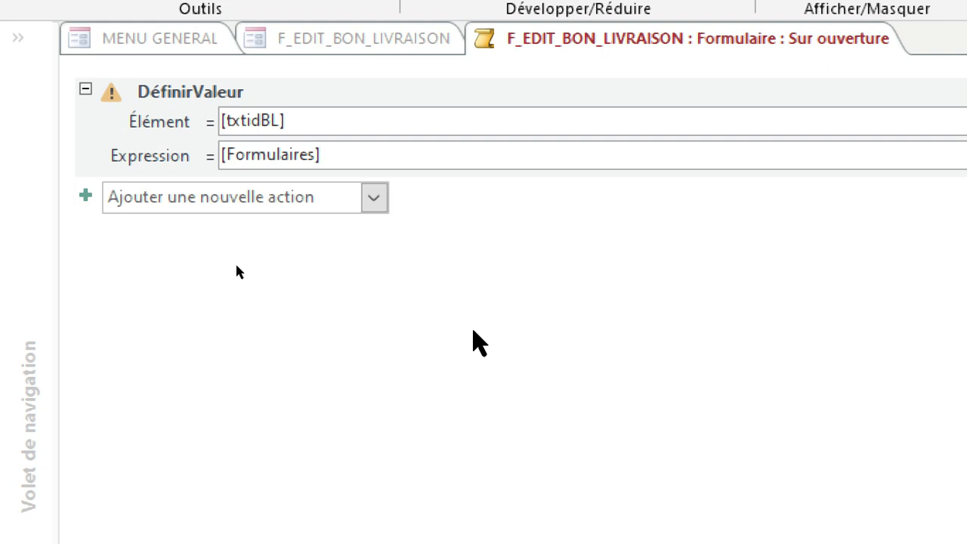
type("!f")
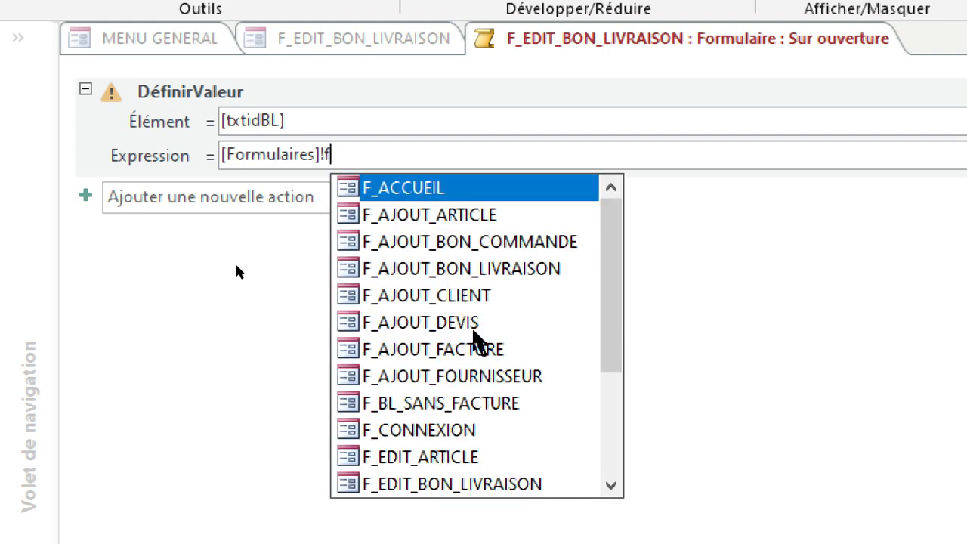
type("_m")
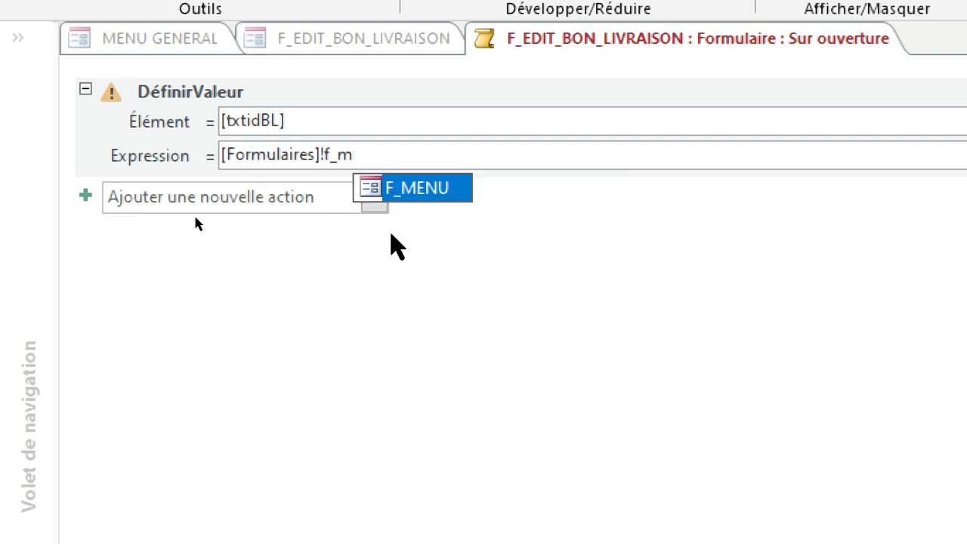
left_click(399, 191)
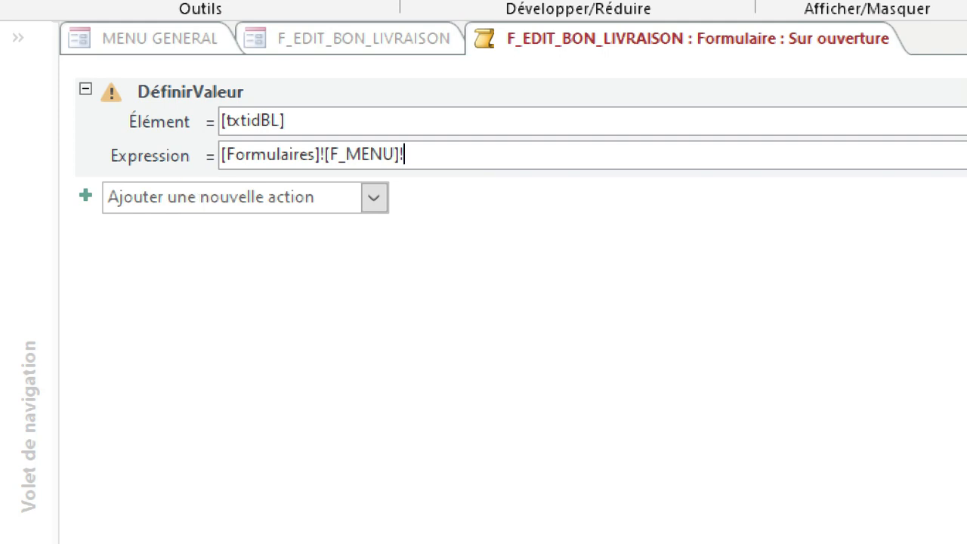
type("!so")
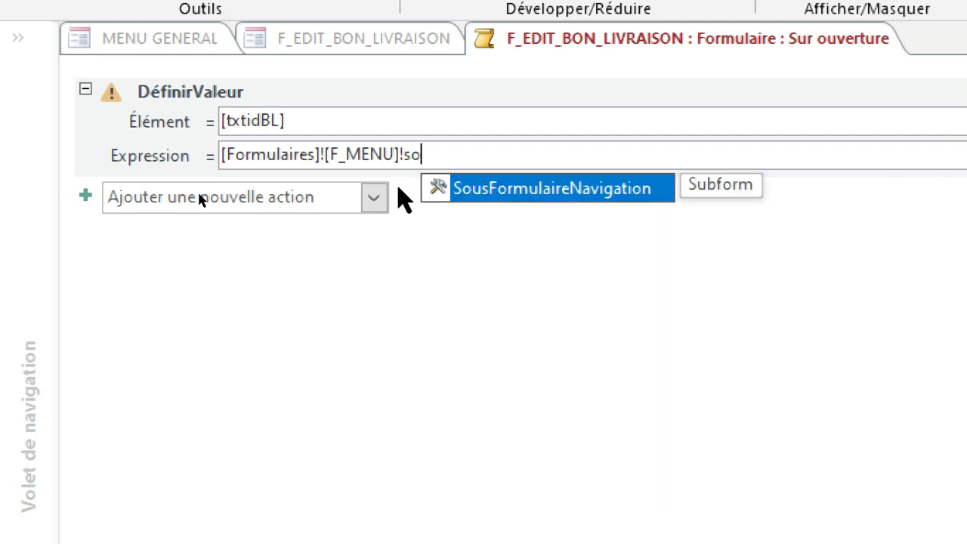
left_click(550, 189)
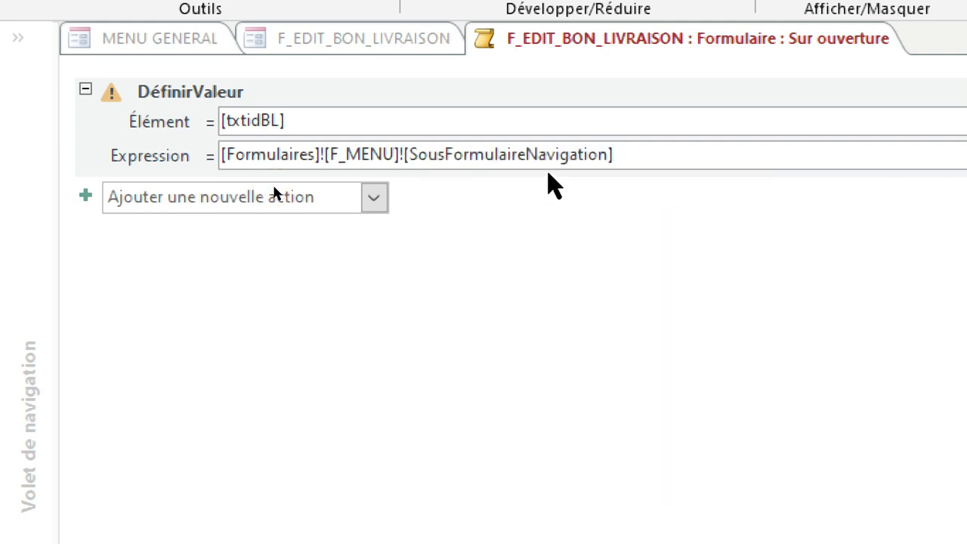
type(".for")
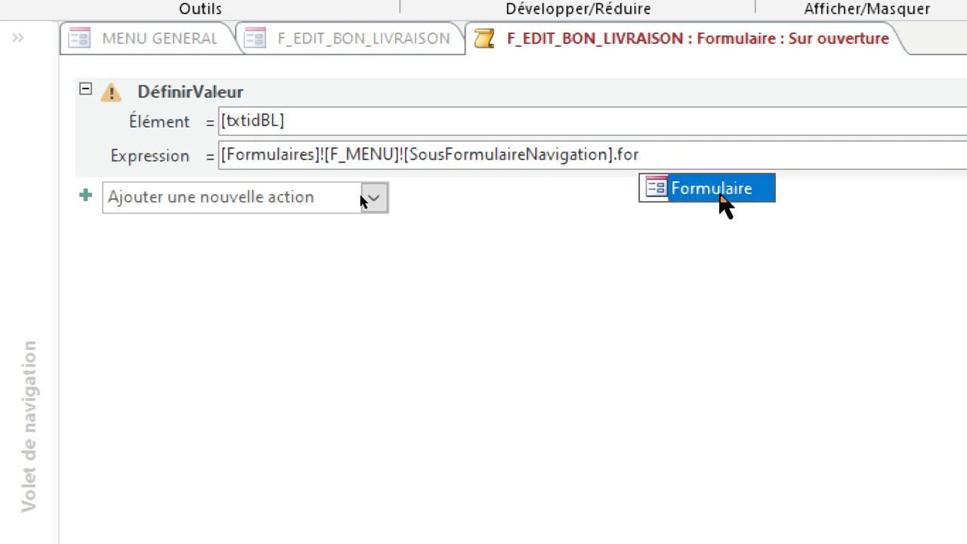
double_click(723, 190)
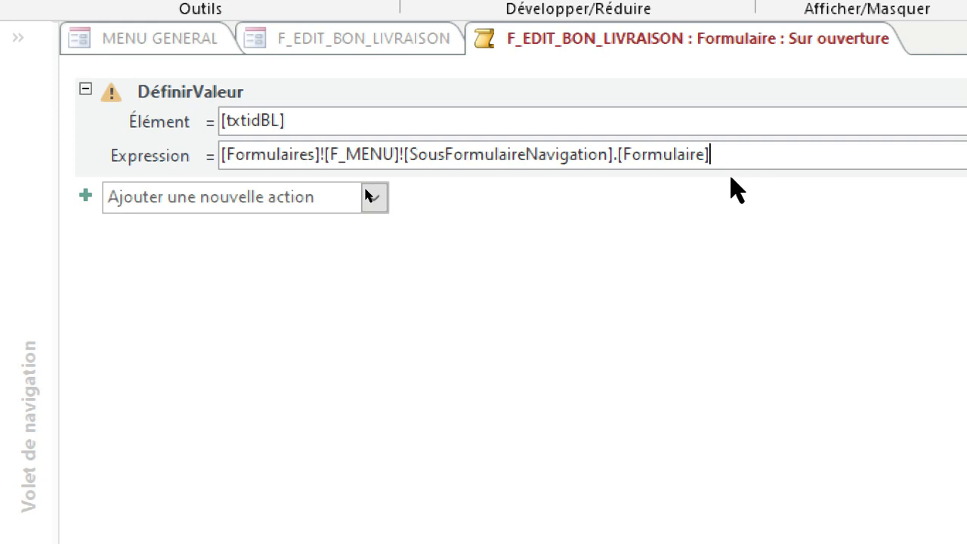
type("id")
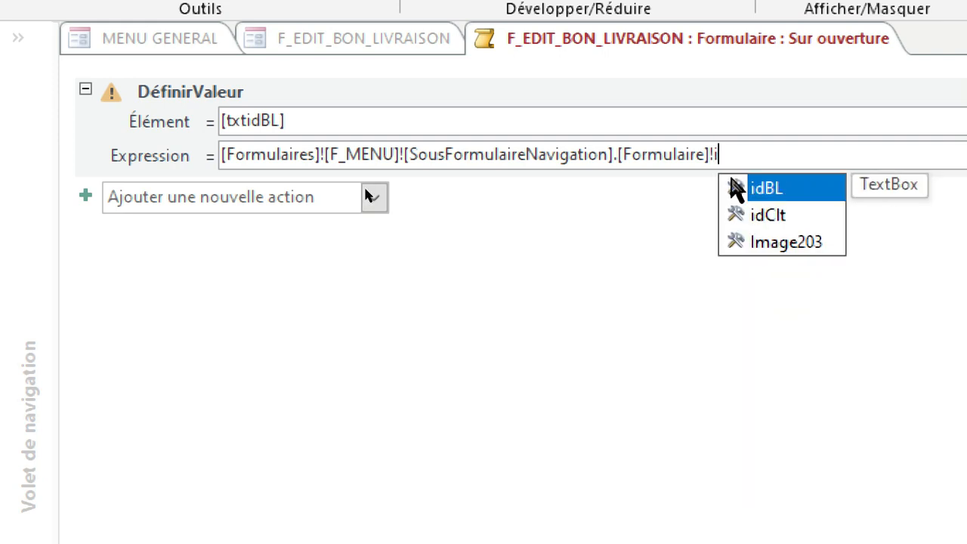
double_click(779, 188)
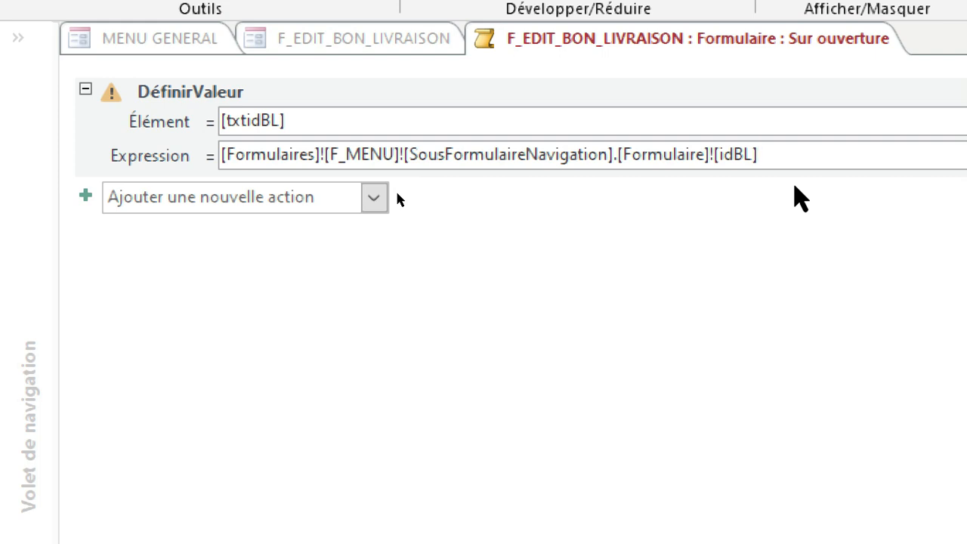
Step: Duplicate the [txtidBL] DéfinirValeur action directly below the original in the macro
left_click(148, 140)
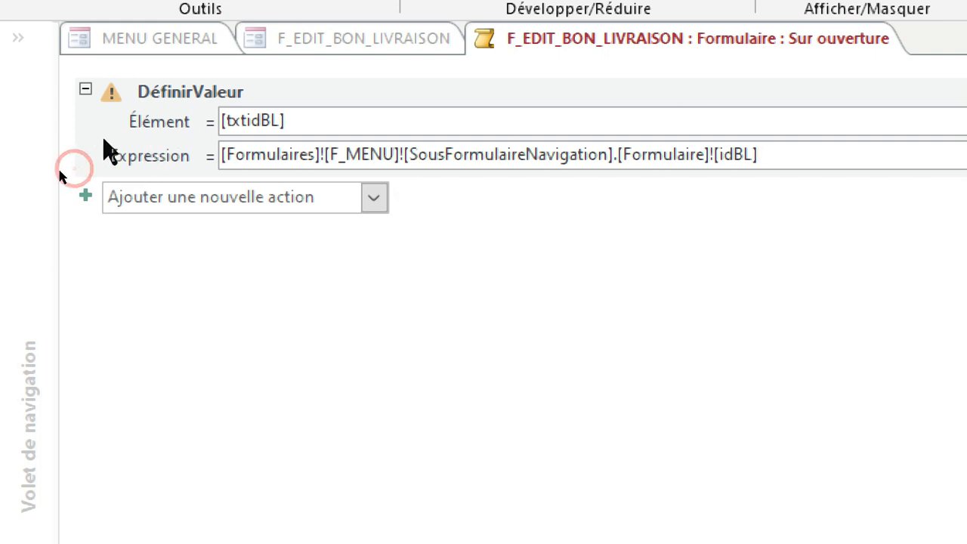
right_click(161, 127)
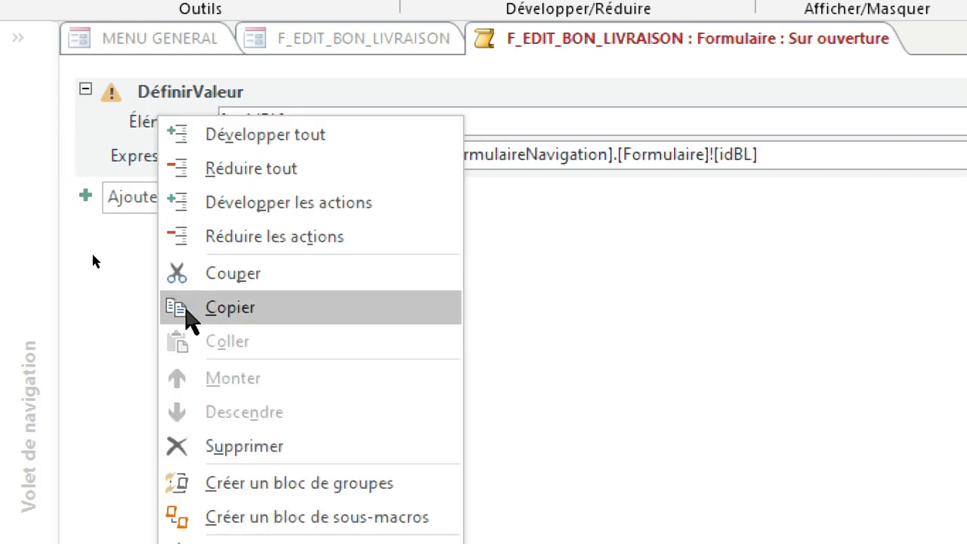
left_click(200, 308)
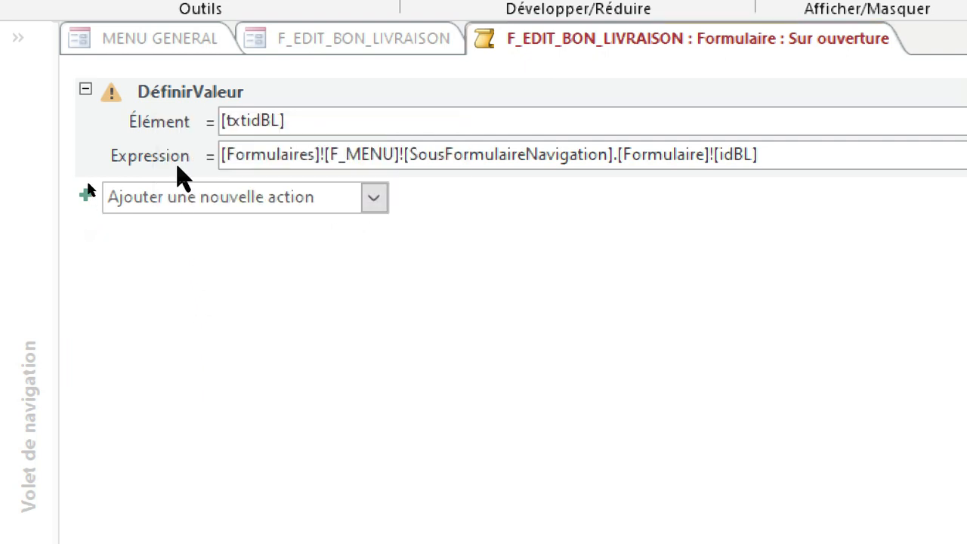
left_click(176, 198)
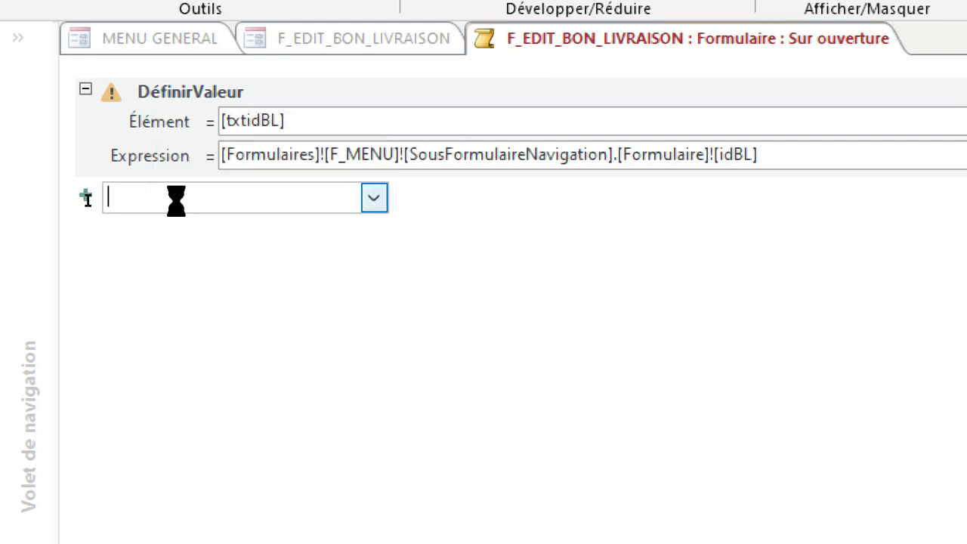
key("ctrl+v")
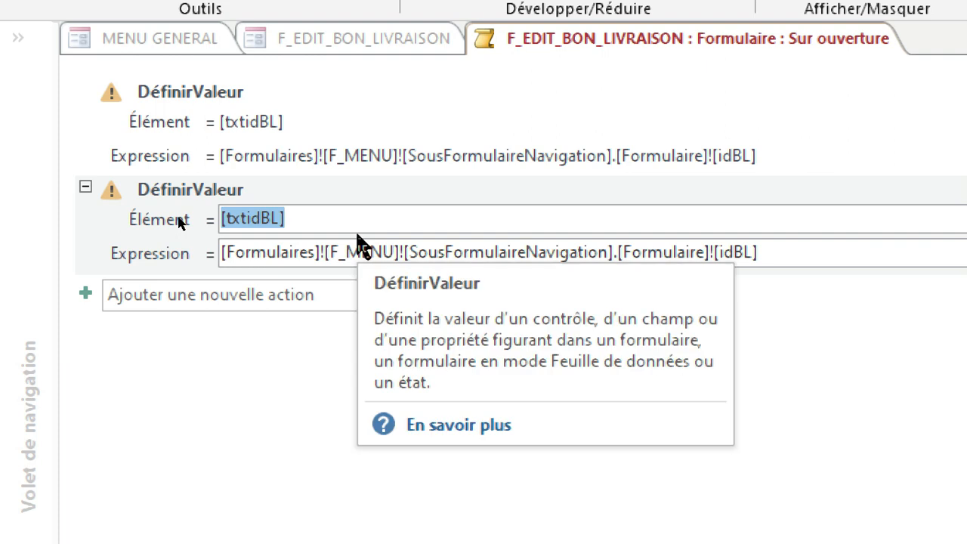
Step: Change the duplicated DéfinirValeur action's element to [txtidClt] and point the end of its expression to [idClt]
type("txt")
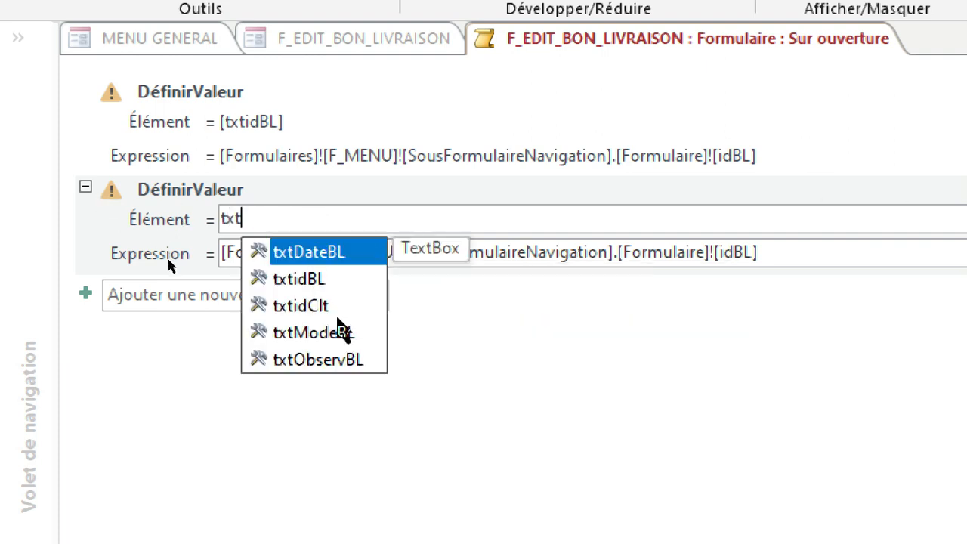
left_click(318, 306)
left_click(775, 258)
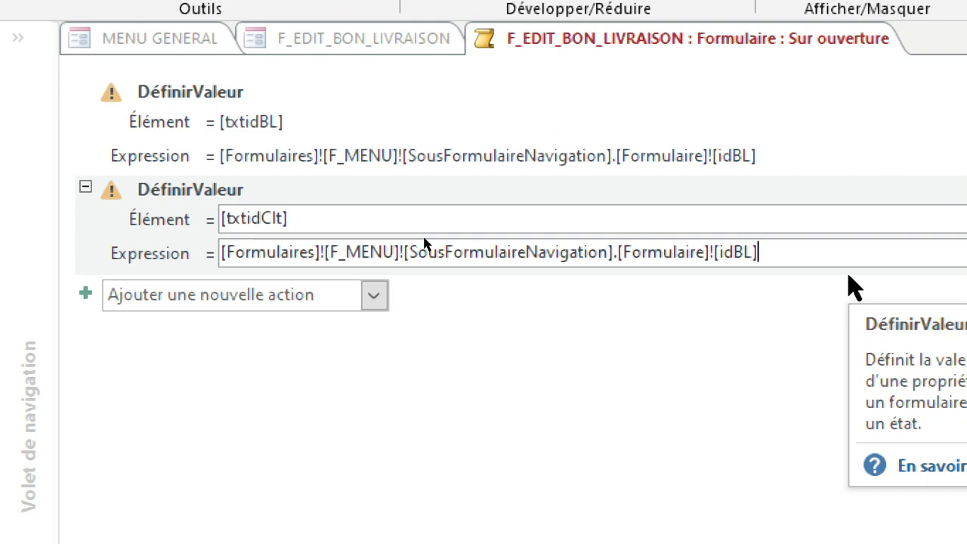
key("BackSpace")
key("BackSpace")
key("BackSpace")
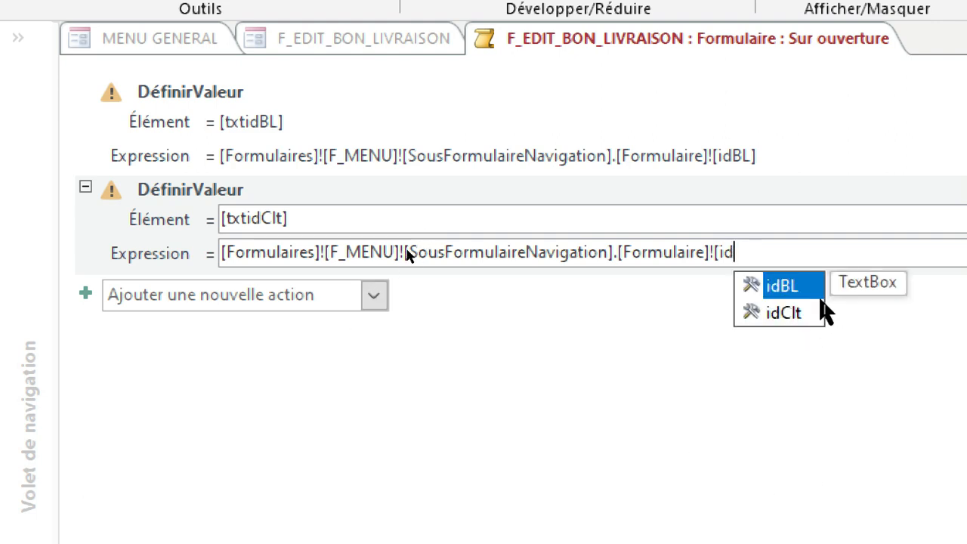
double_click(798, 311)
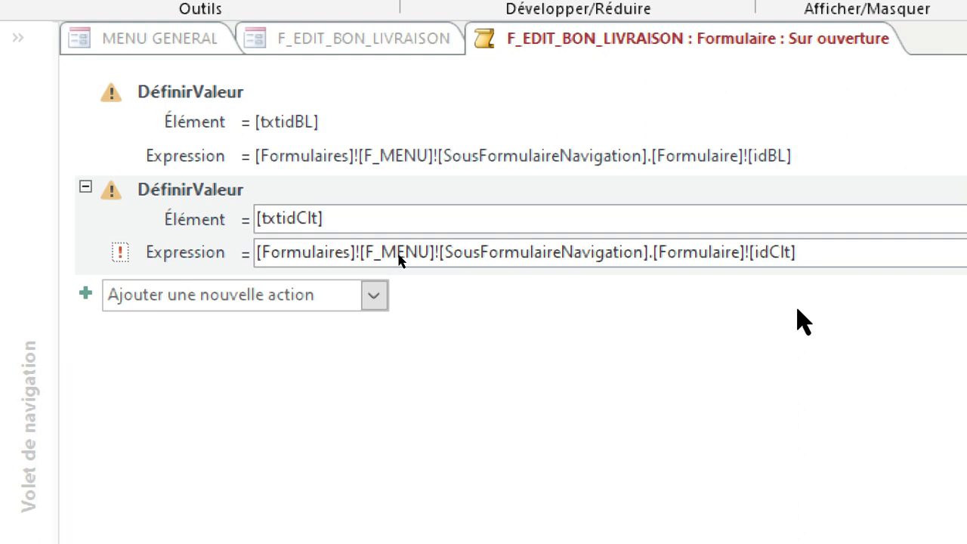
Step: Add another copy of the DéfinirValeur action with [txtDateBL] as its element and [DateBL] as the expression's field
left_click(267, 291)
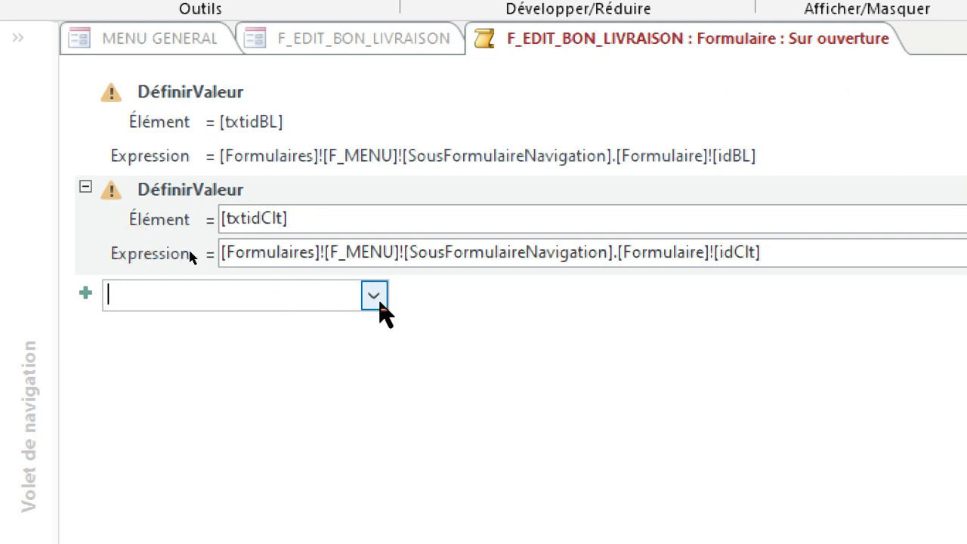
left_click(318, 298)
key("ctrl+v")
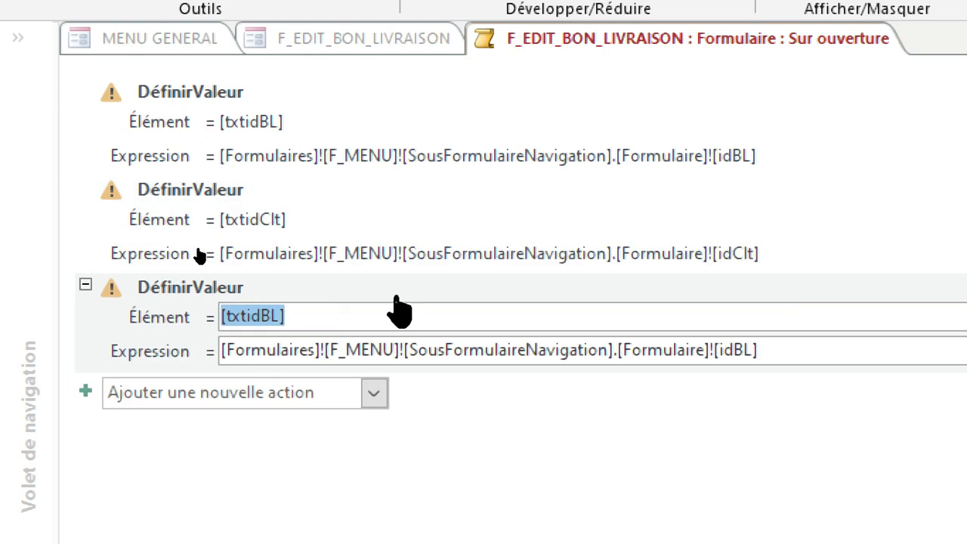
type("txt")
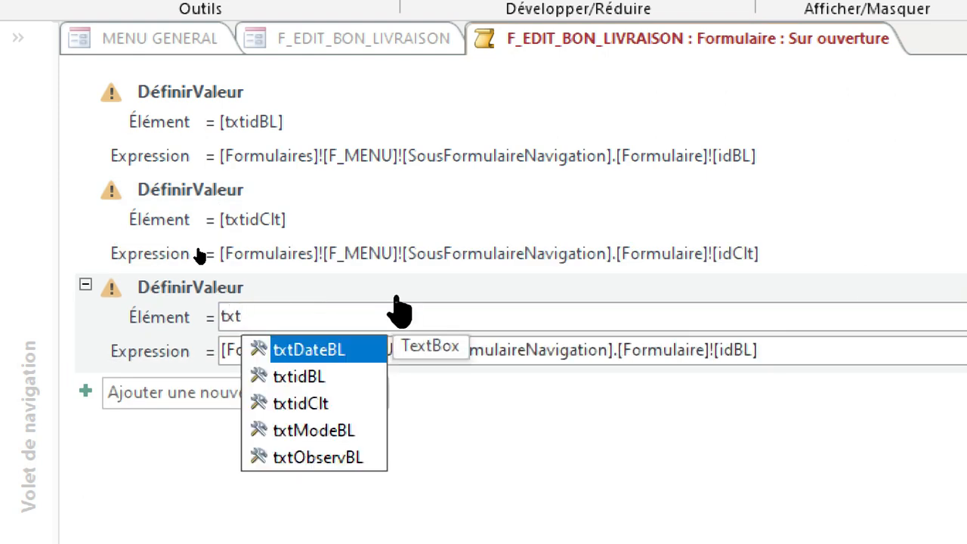
double_click(361, 351)
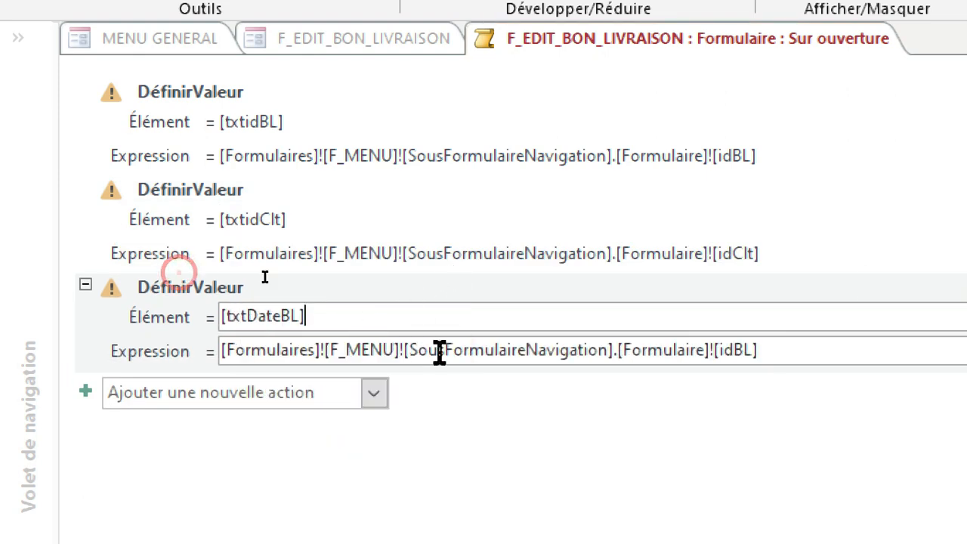
left_click(792, 357)
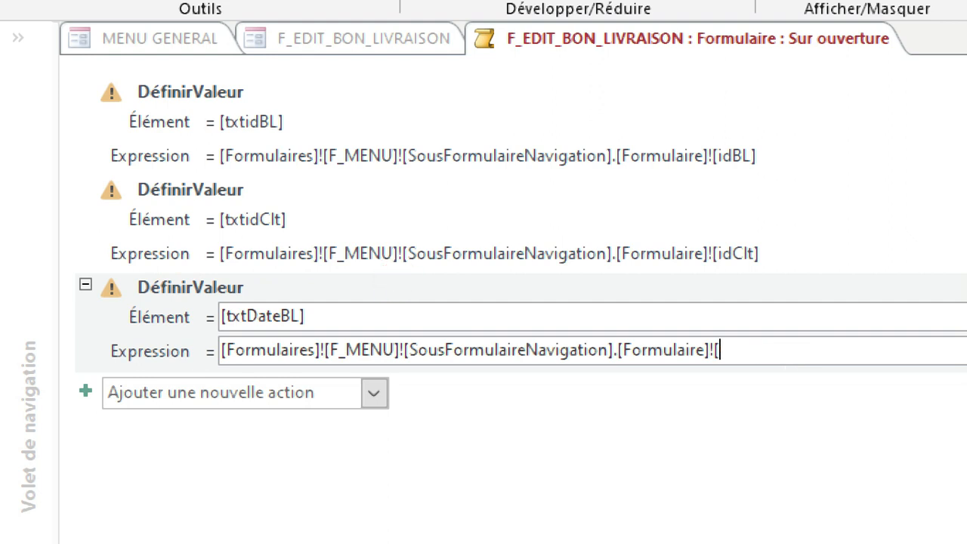
key("BackSpace")
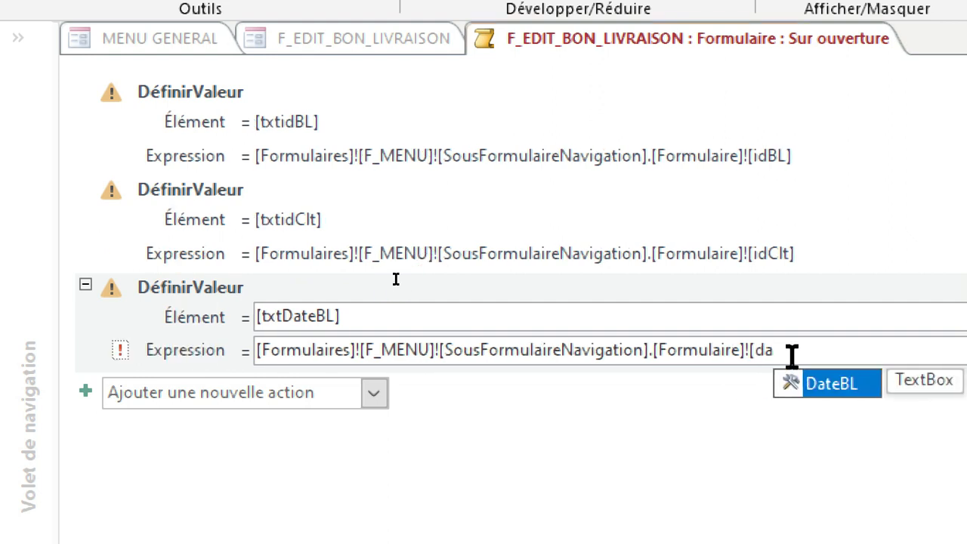
double_click(832, 384)
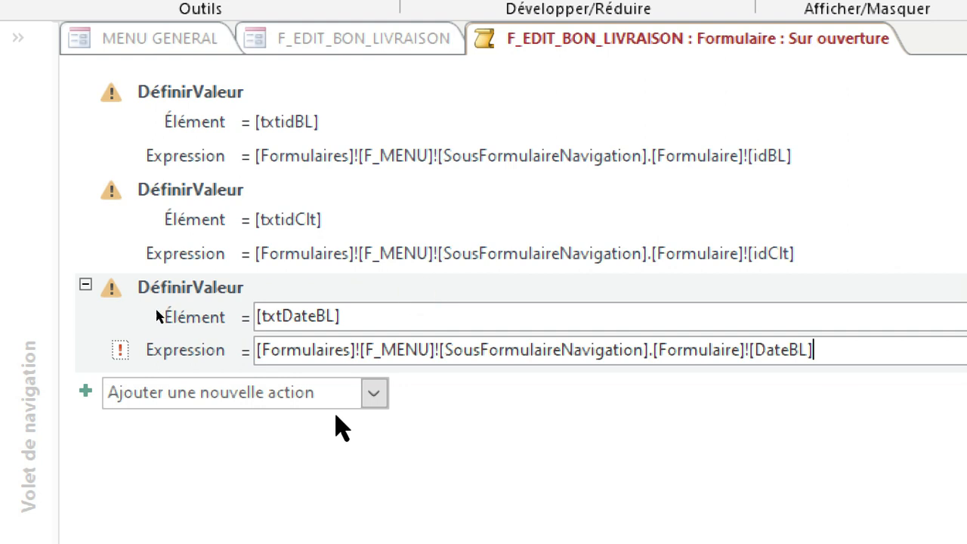
Step: Add a further copy of the DéfinirValeur action that sets [txtModeBL] from the navigation subform's [ModeBL] field
left_click(295, 394)
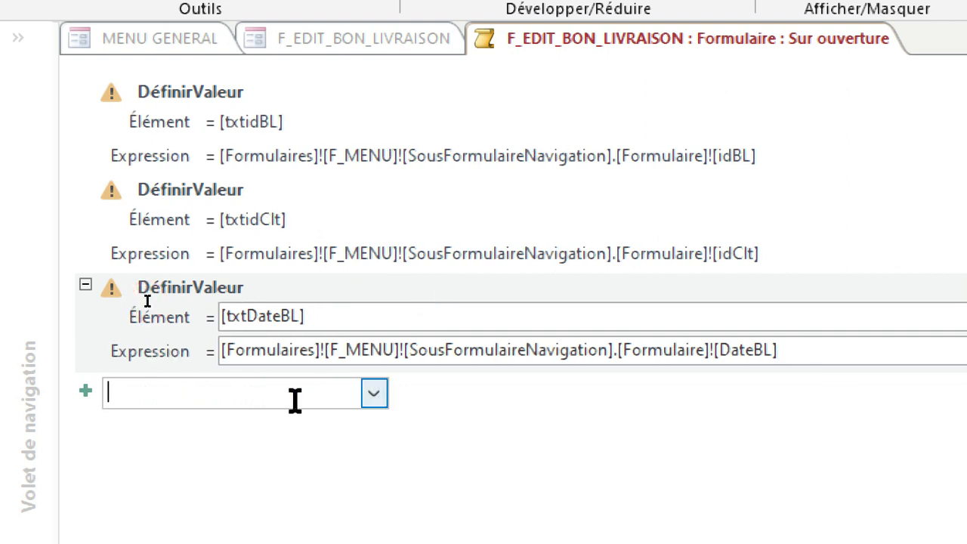
key("ctrl+v")
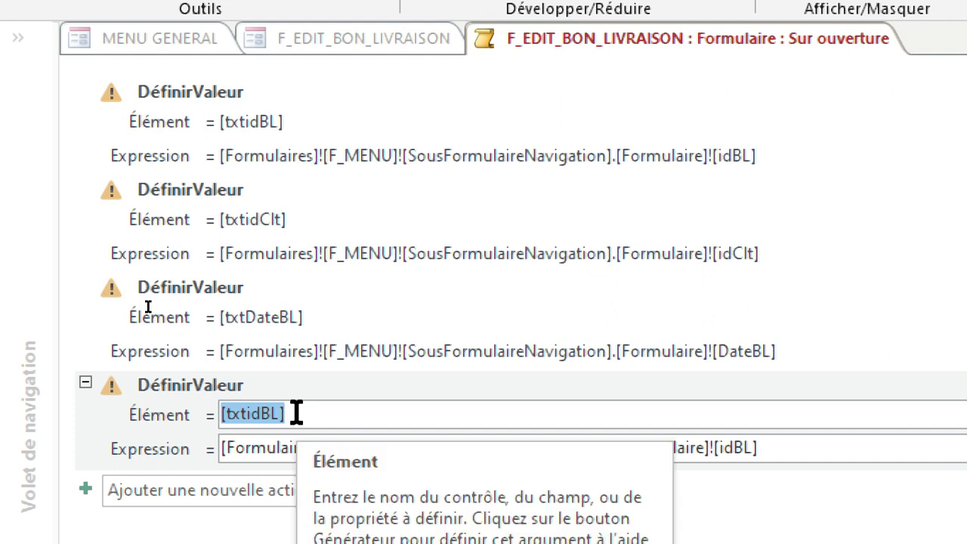
type("txt")
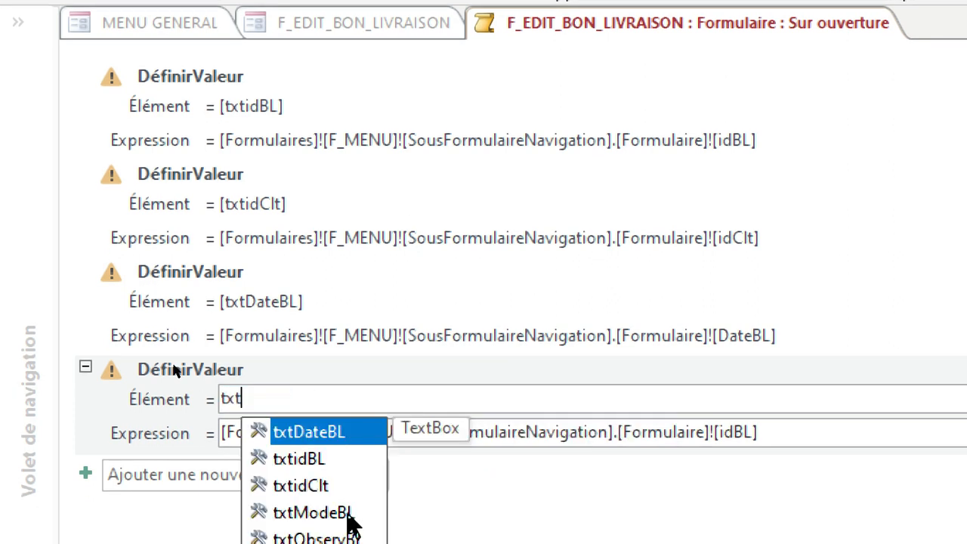
type("m")
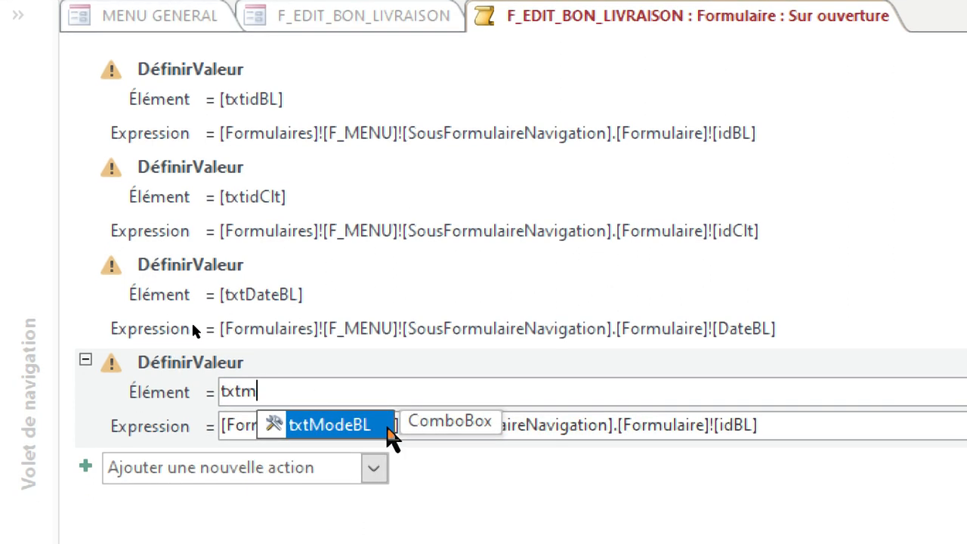
left_click(386, 430)
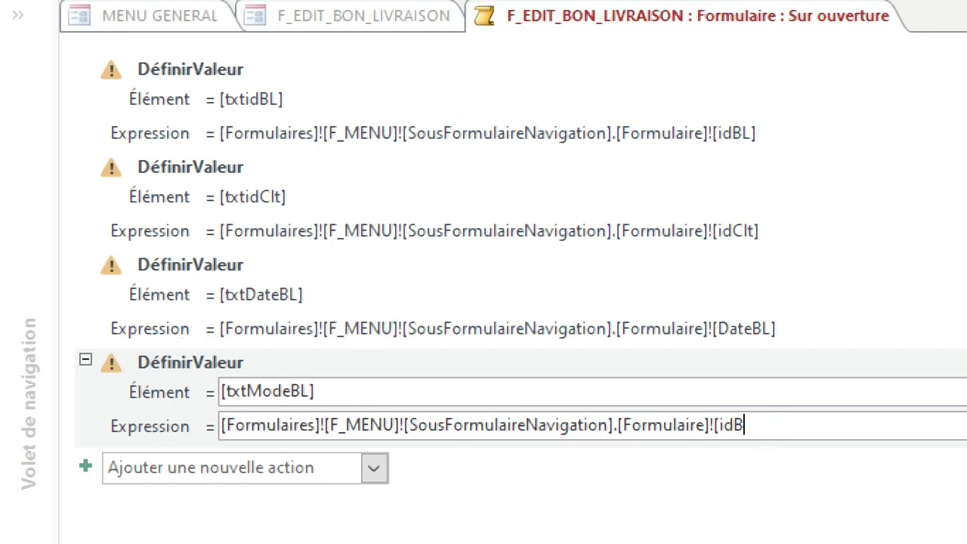
key("BackSpace")
key("BackSpace")
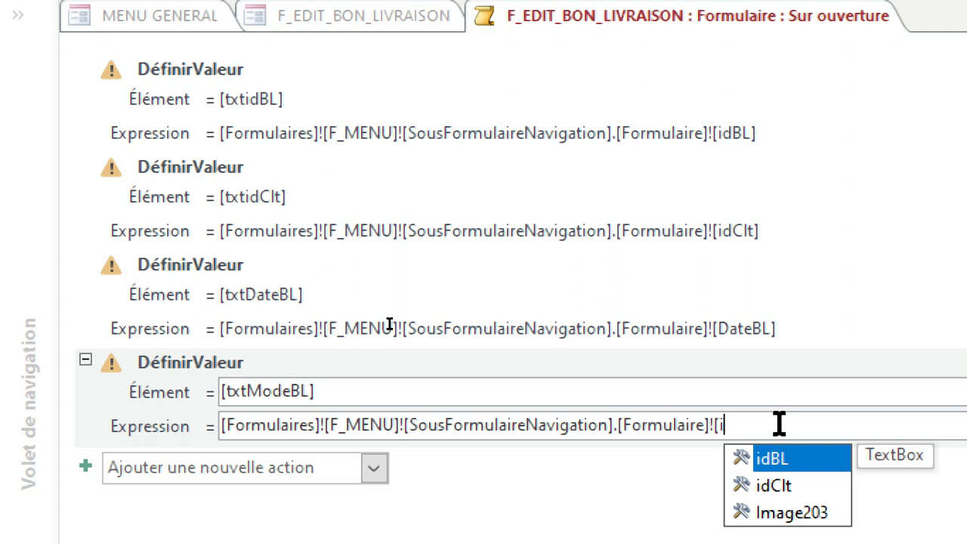
key("BackSpace")
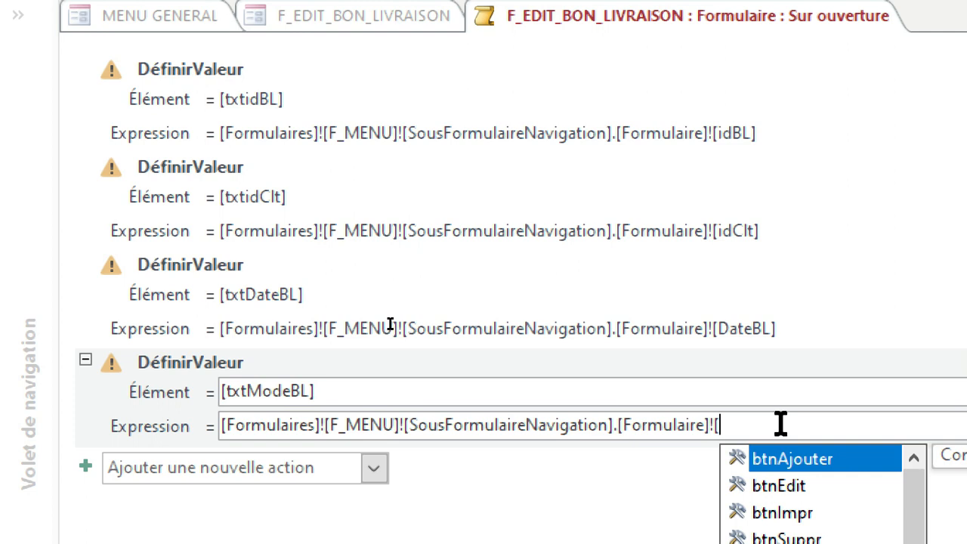
type("mo")
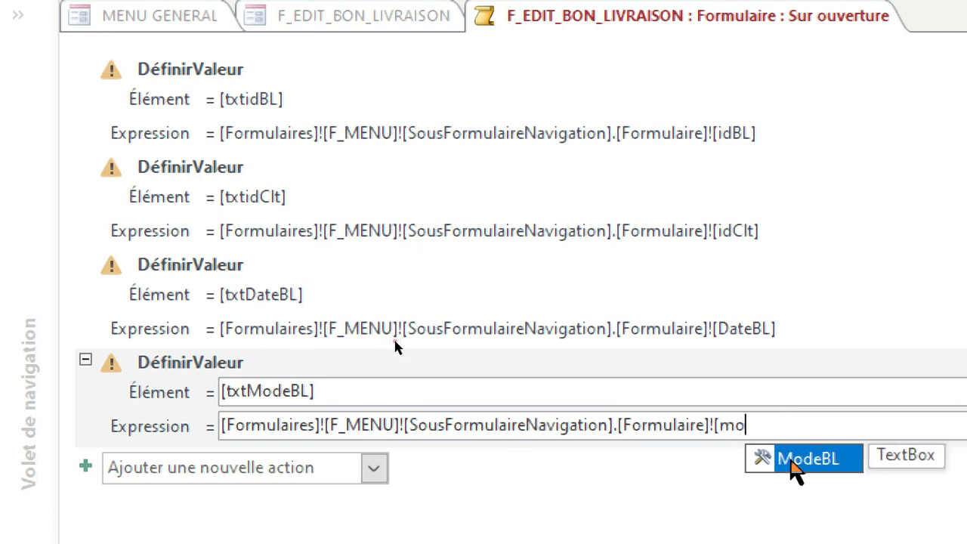
left_click(791, 467)
Step: Paste a fifth DéfinirValeur action below the [txtModeBL] one and change its element to [txtObservBL]
scroll(588, 529, "down", 1)
left_click(242, 420)
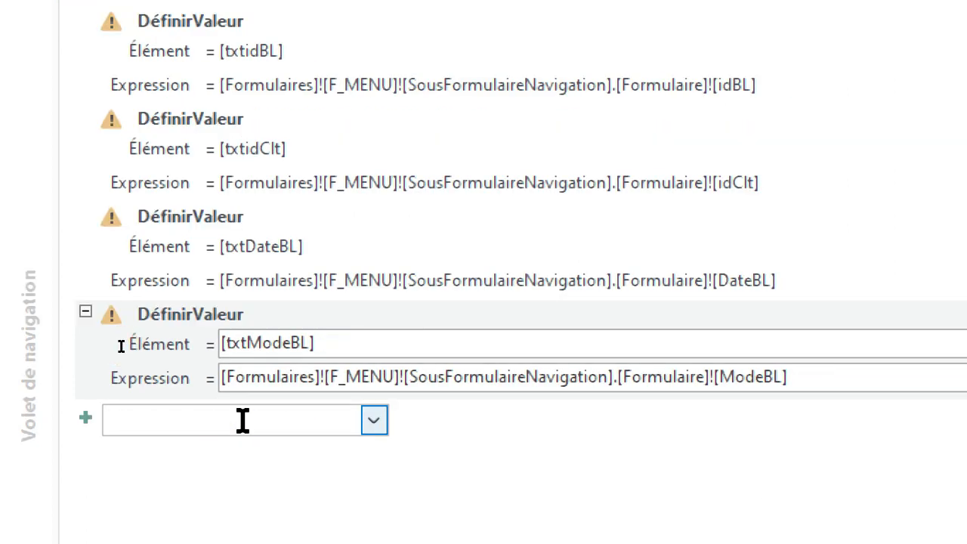
key("ctrl+v")
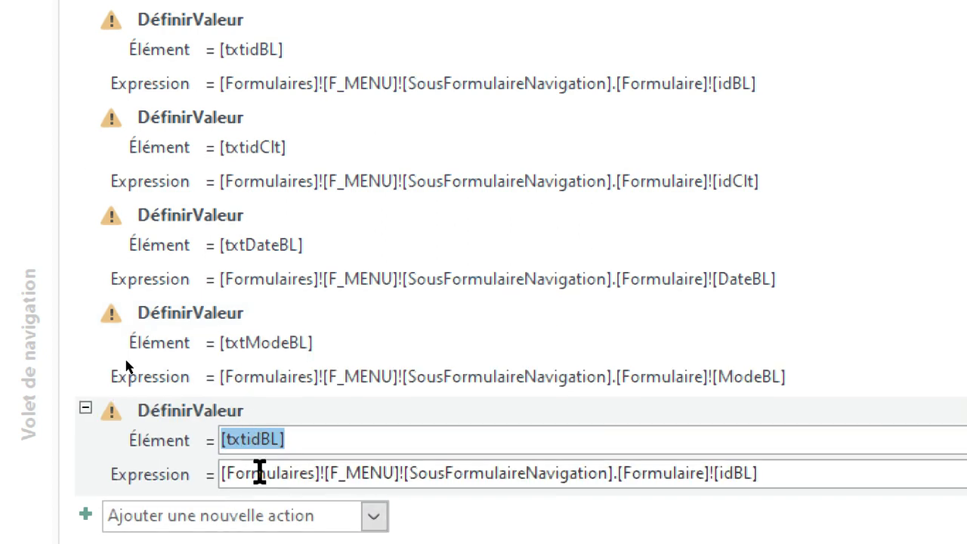
scroll(201, 454, "down", 2)
type("txt")
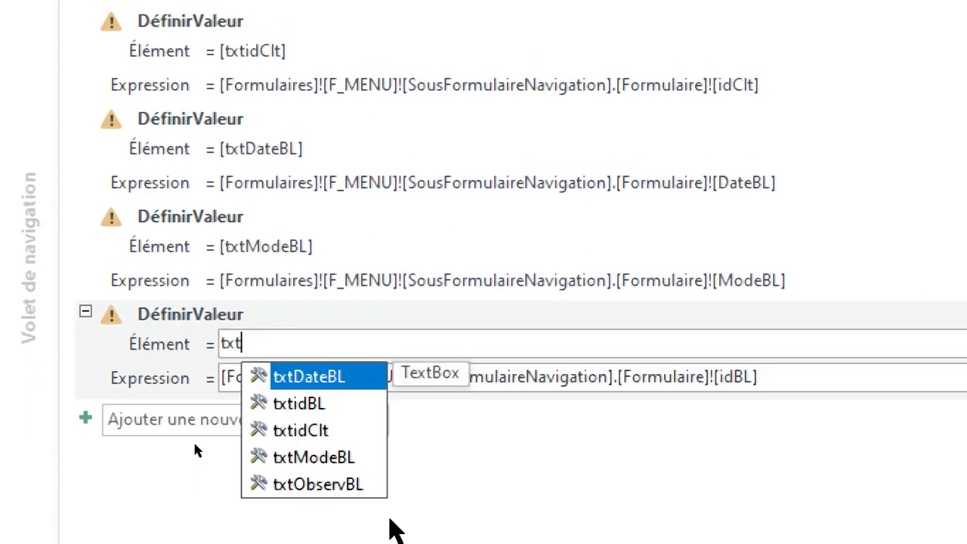
type("ob")
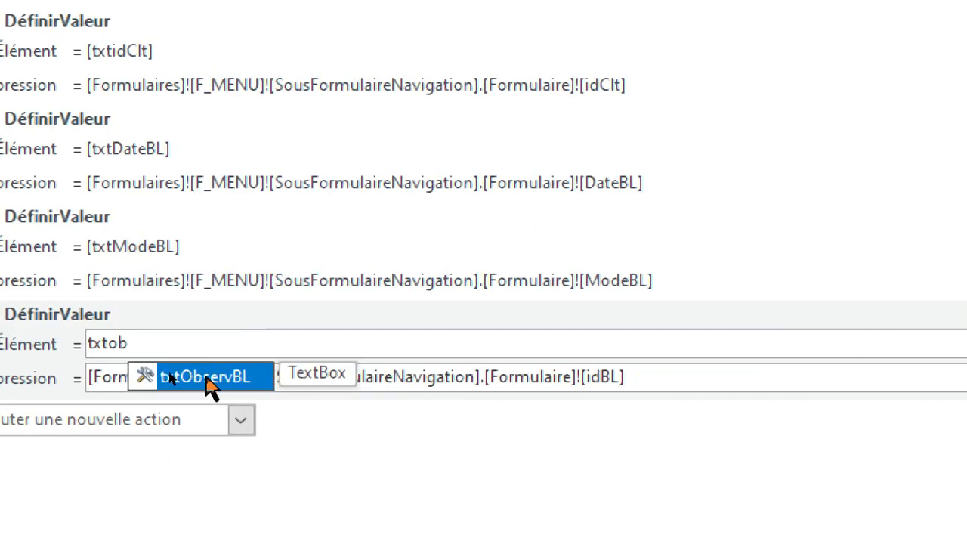
double_click(340, 377)
Step: Try to replace [idBL] in the [txtObservBL] action's expression with a matching observation field from the navigation subform
left_click(866, 375)
key("BackSpace")
key("BackSpace")
key("BackSpace")
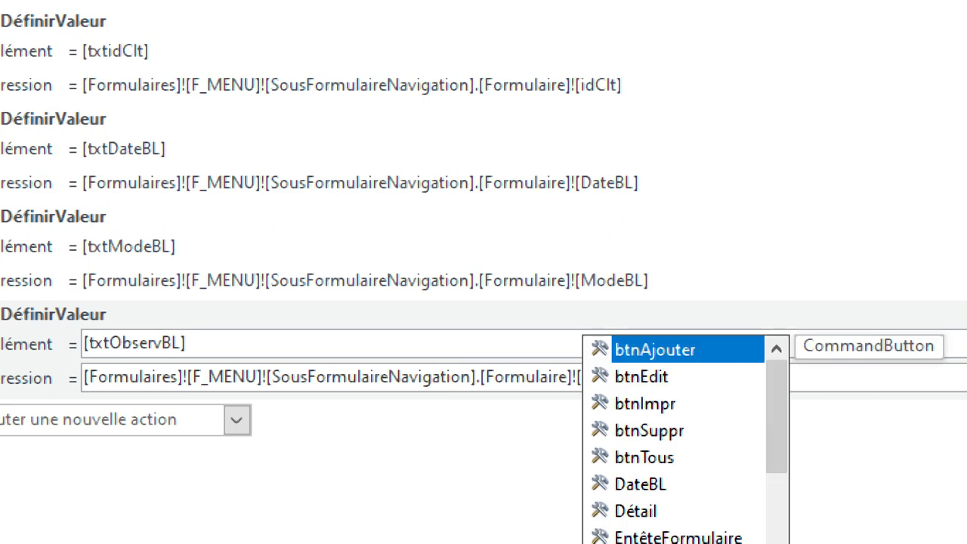
type("ob")
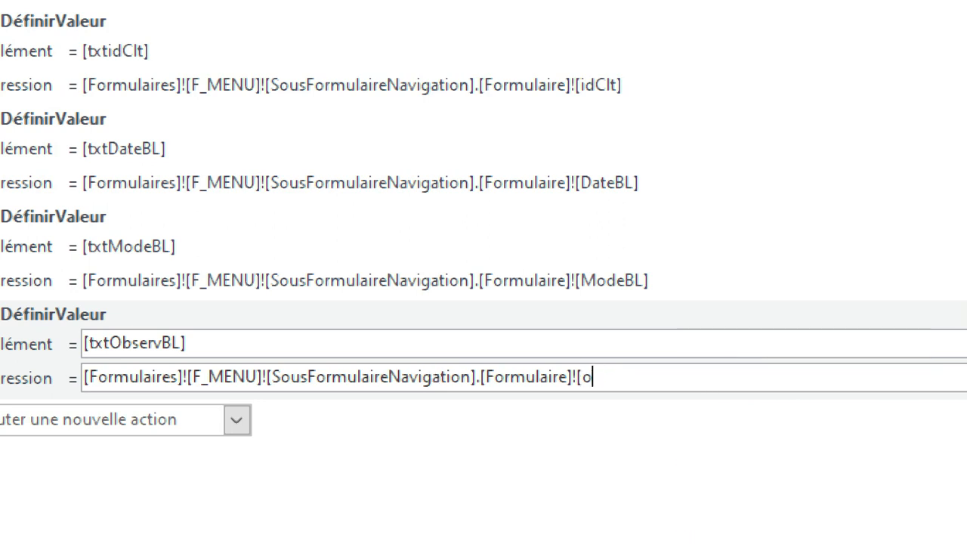
key("BackSpace")
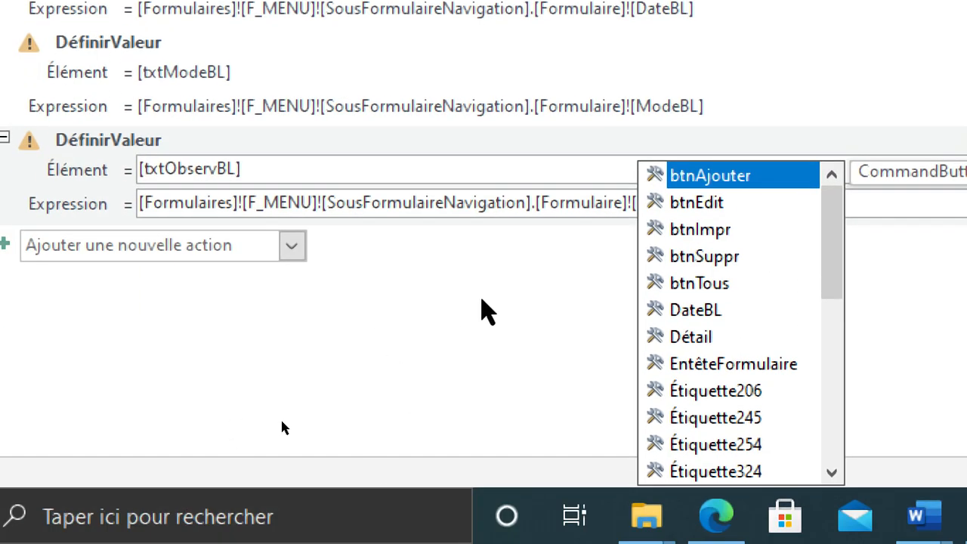
left_click(420, 247)
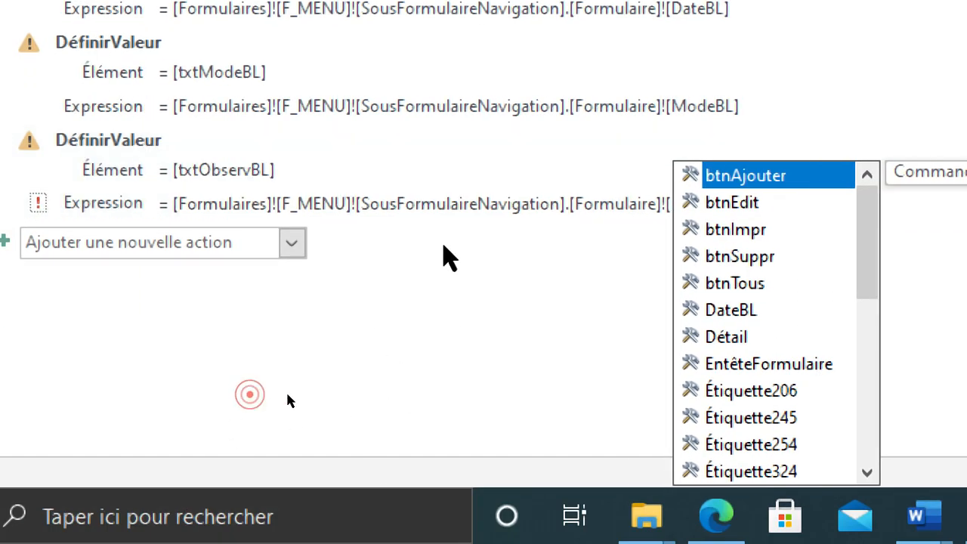
left_click(652, 208)
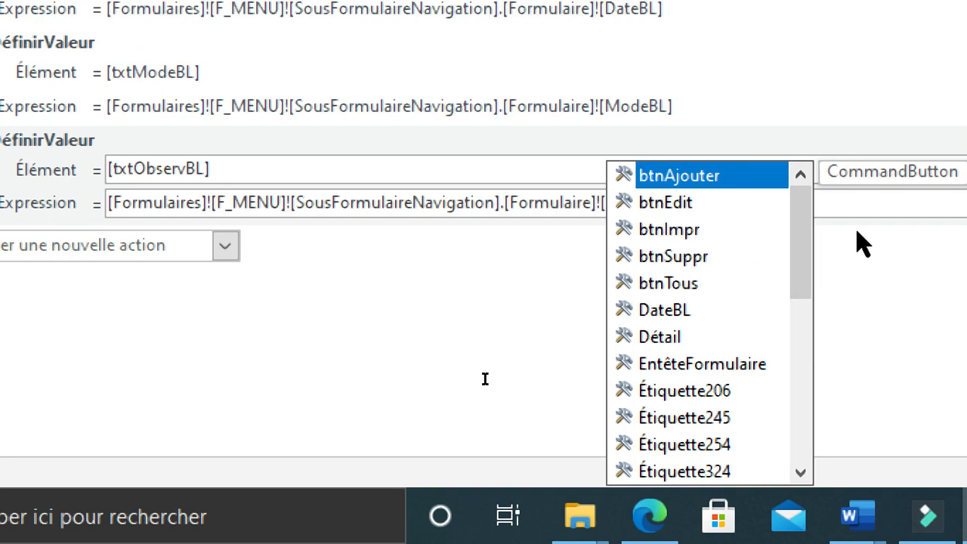
left_click(501, 181)
left_click(518, 204)
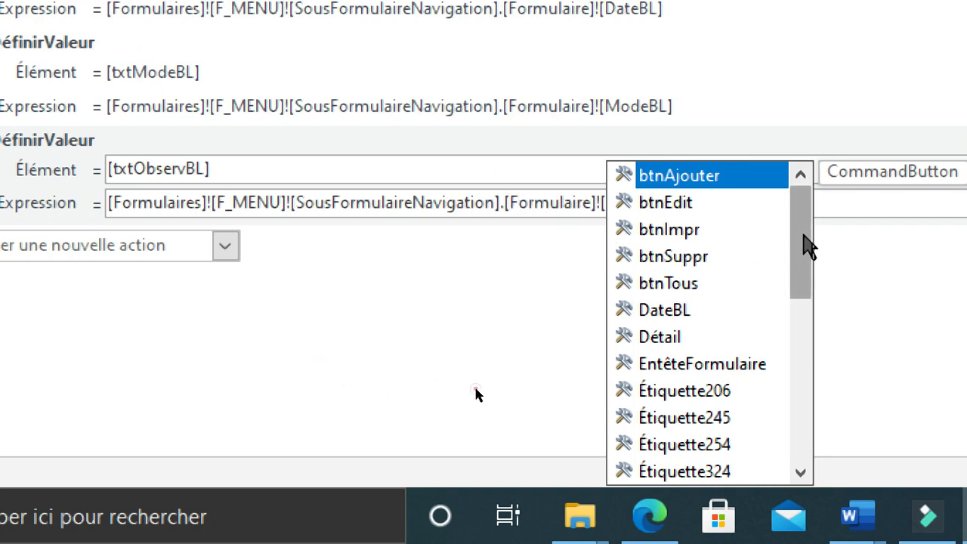
left_click_drag(802, 244, 795, 372)
left_click(659, 312)
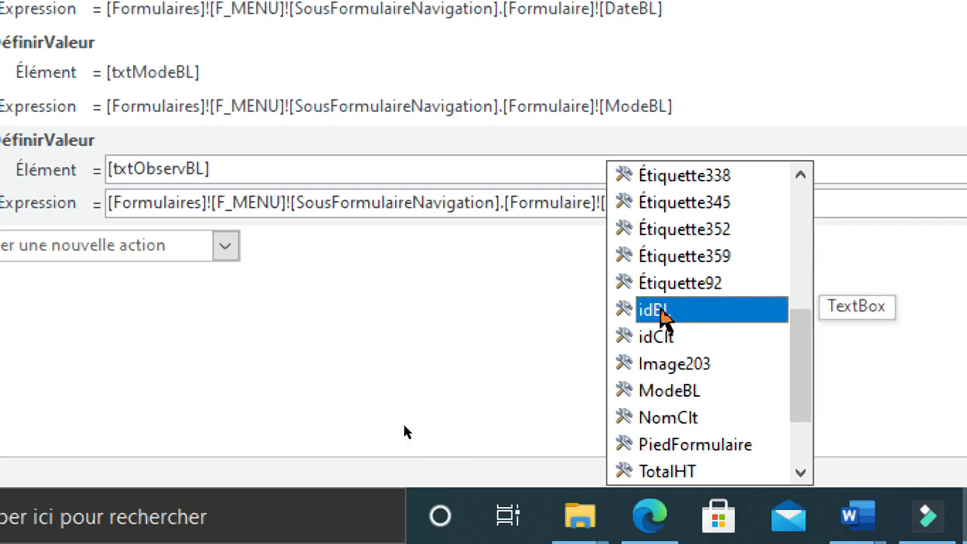
left_click(311, 366)
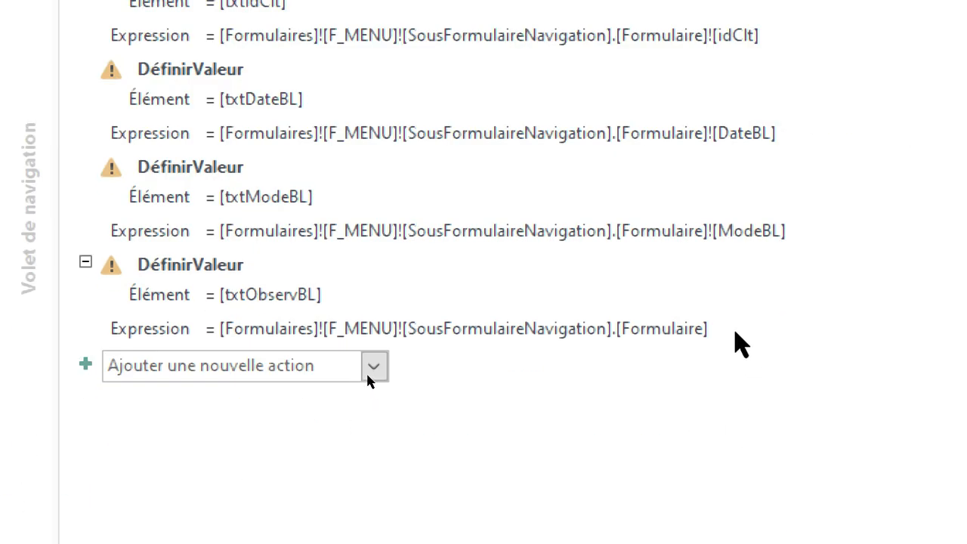
left_click(734, 329)
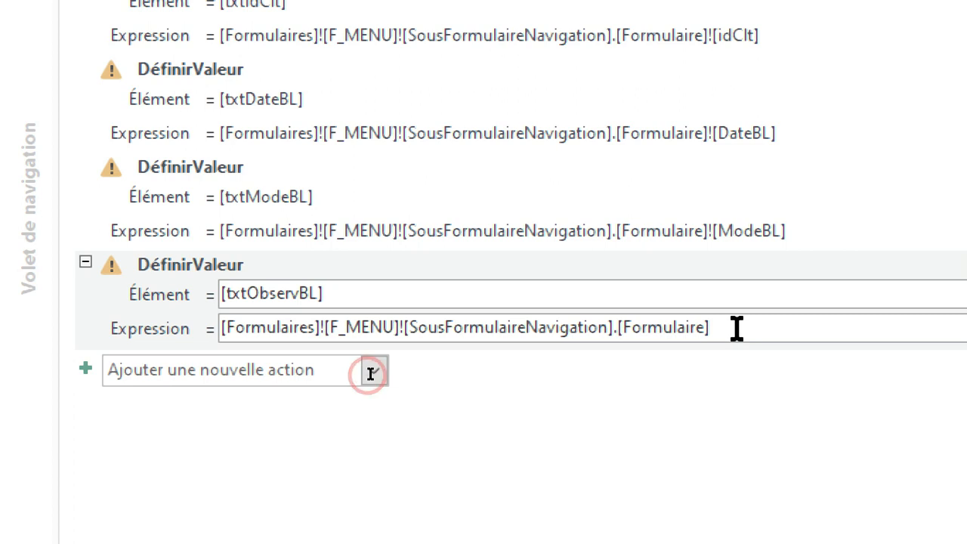
Step: Delete the [txtObservBL] DéfinirValeur action and save the Sur ouverture macro
left_click(182, 277)
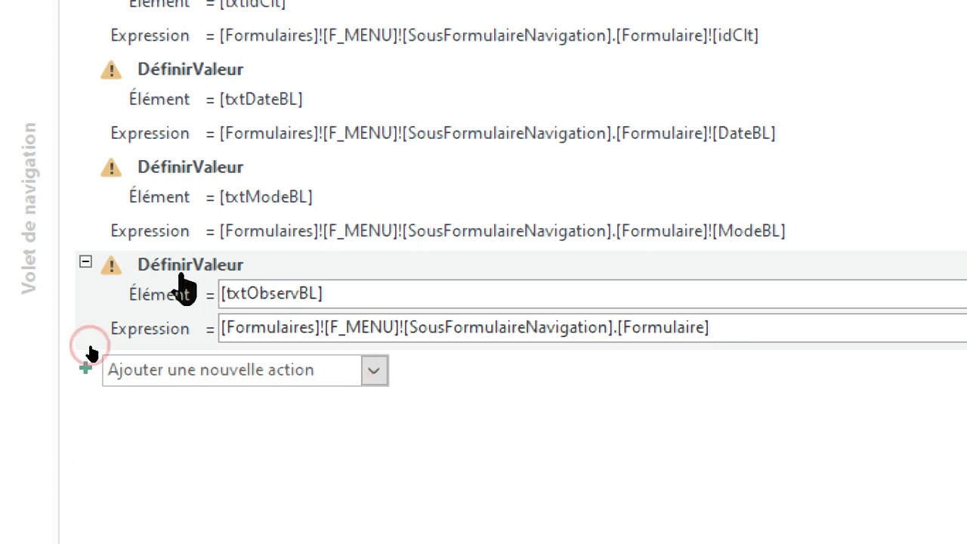
key("Delete")
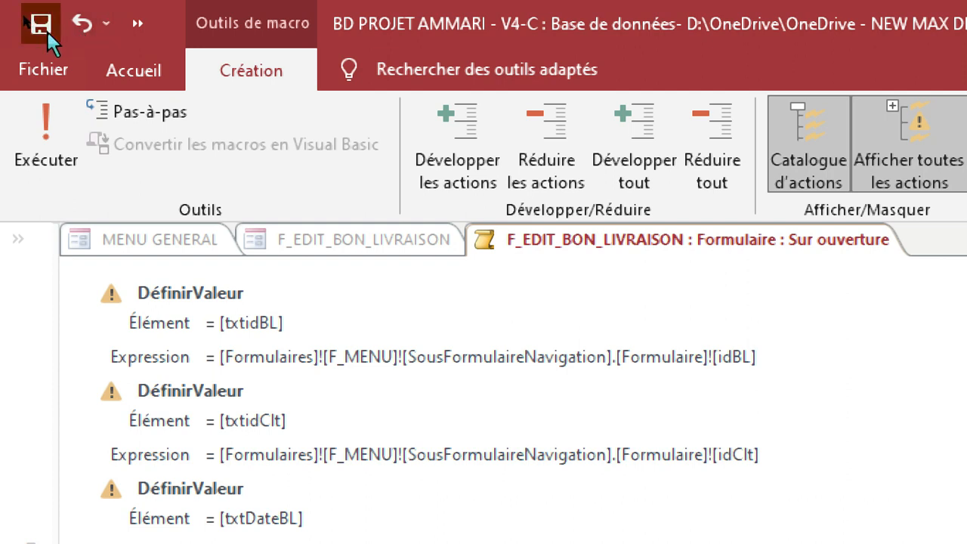
left_click(41, 25)
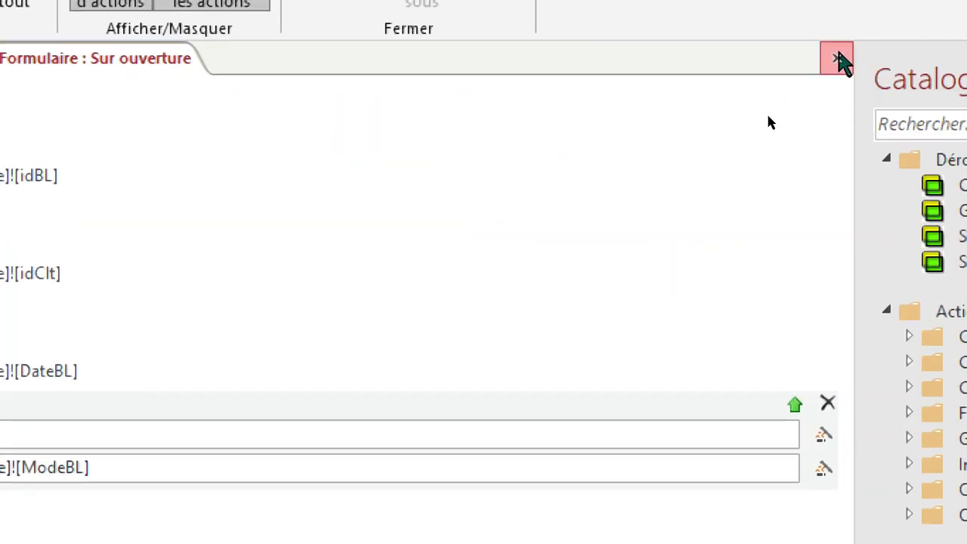
Step: Close the Sur ouverture macro and open the R_LISTE_BL query in design view
left_click(839, 61)
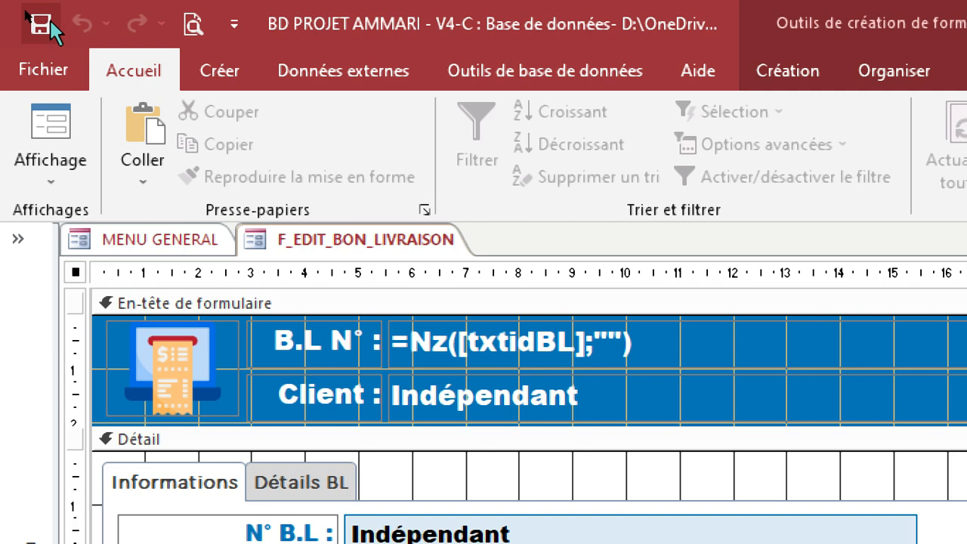
left_click(21, 421)
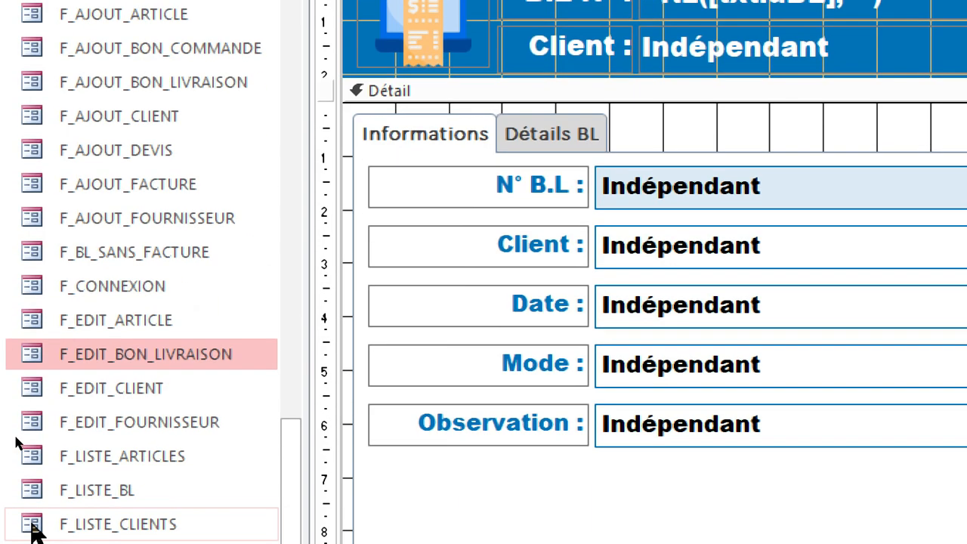
scroll(67, 463, "up", 5)
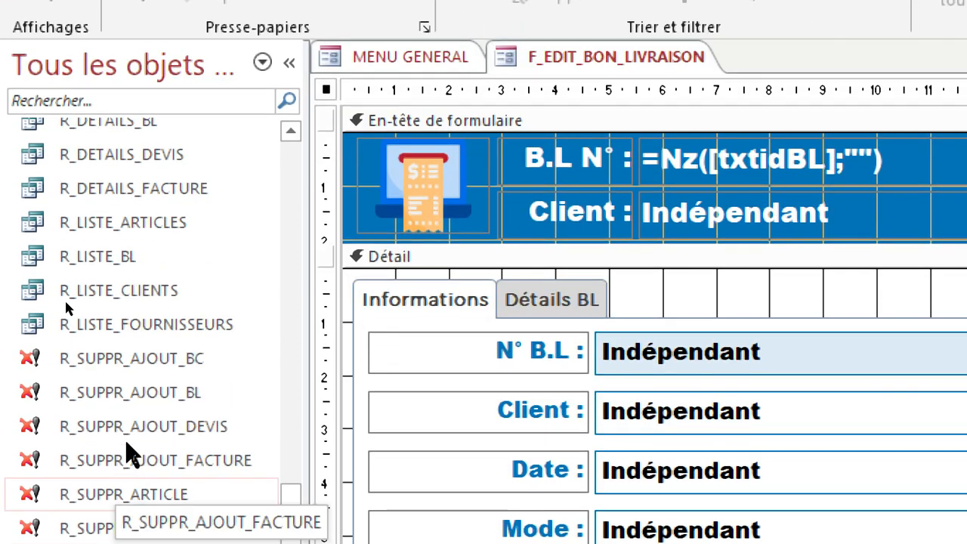
scroll(132, 439, "up", 2)
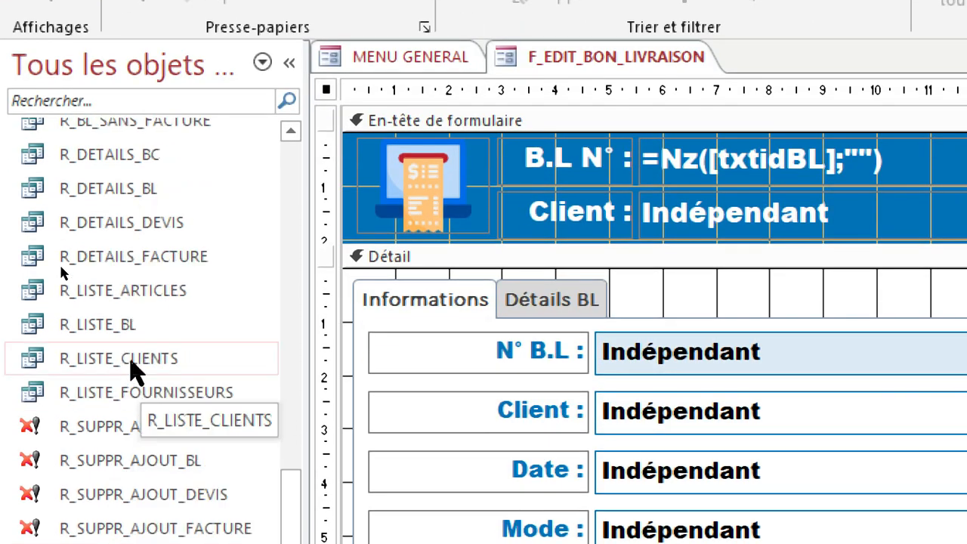
right_click(120, 339)
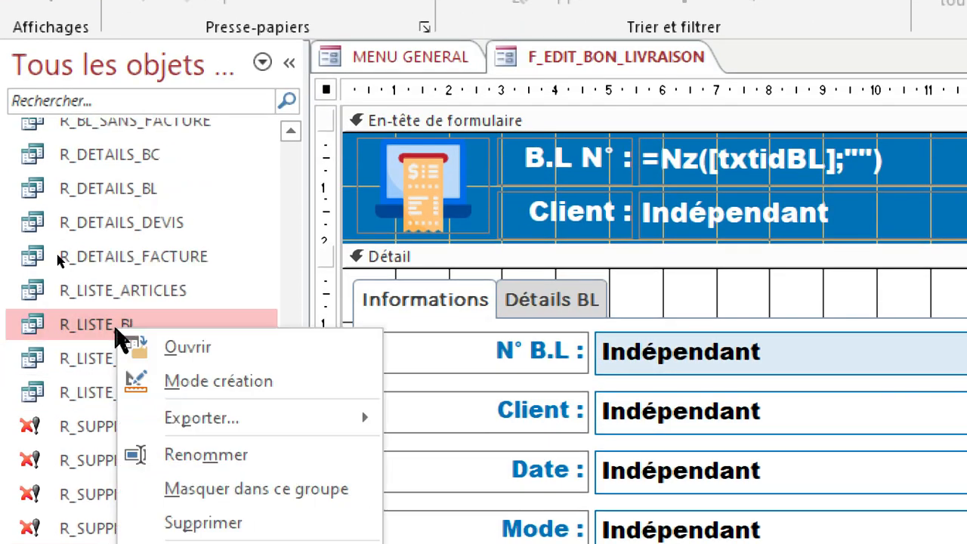
left_click(189, 382)
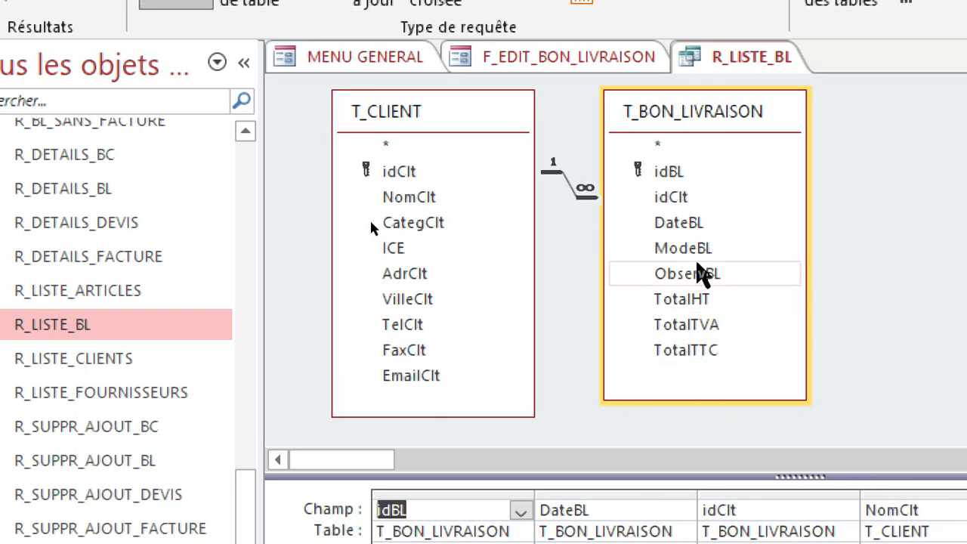
Step: Add T_BON_LIVRAISON's ObservBL field to the R_LISTE_BL query grid and close the query
left_click(689, 274)
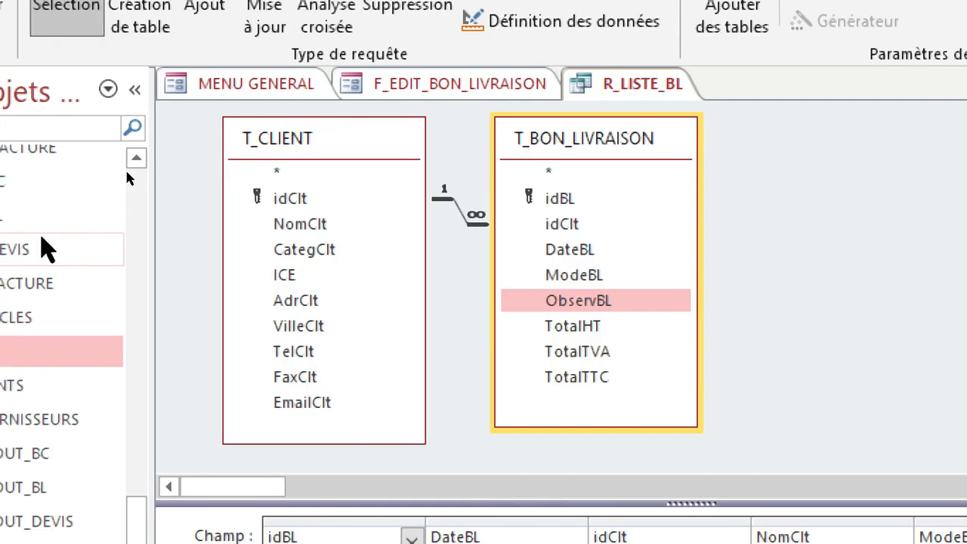
left_click_drag(597, 303, 762, 355)
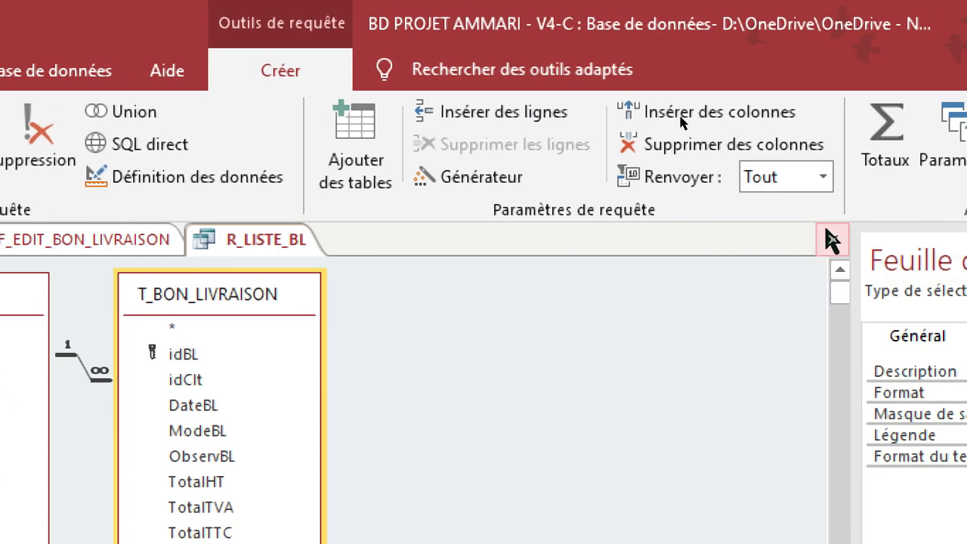
left_click(833, 240)
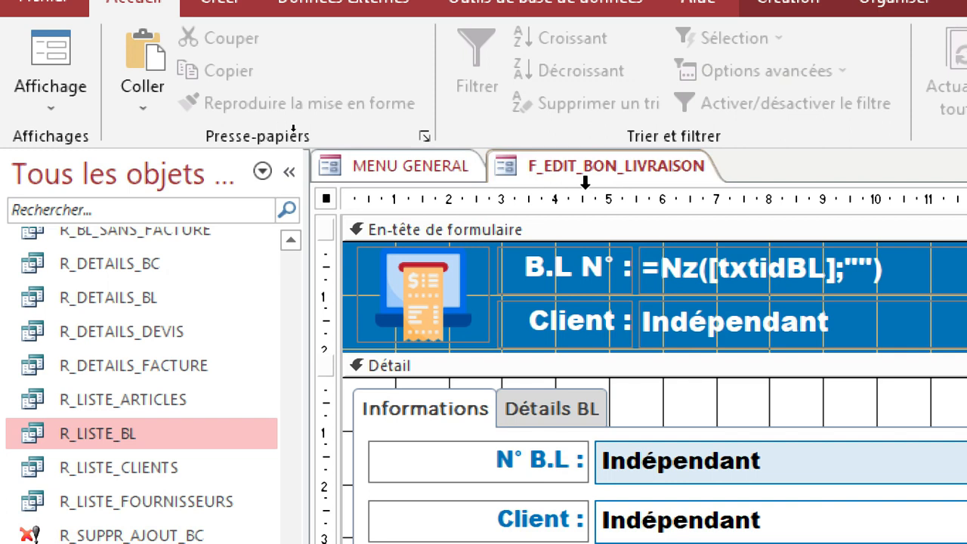
Step: Reopen F_EDIT_BON_LIVRAISON's Sur ouverture macro, review its DéfinirValeur actions and close it
left_click(590, 172)
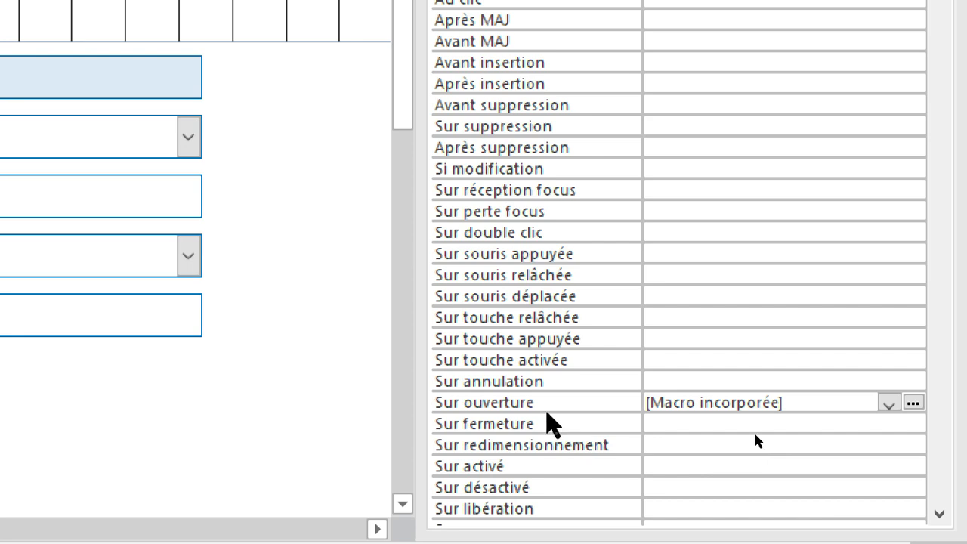
left_click(753, 404)
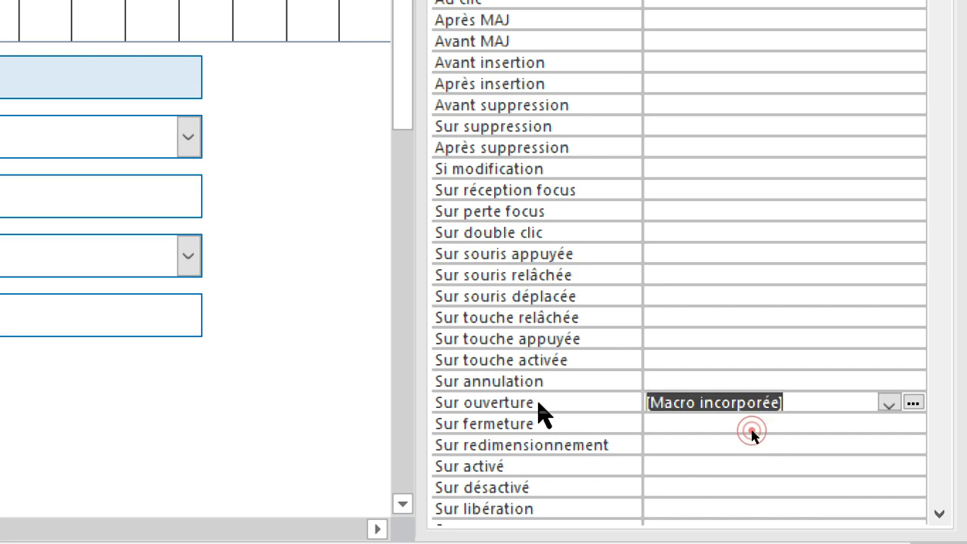
left_click(913, 402)
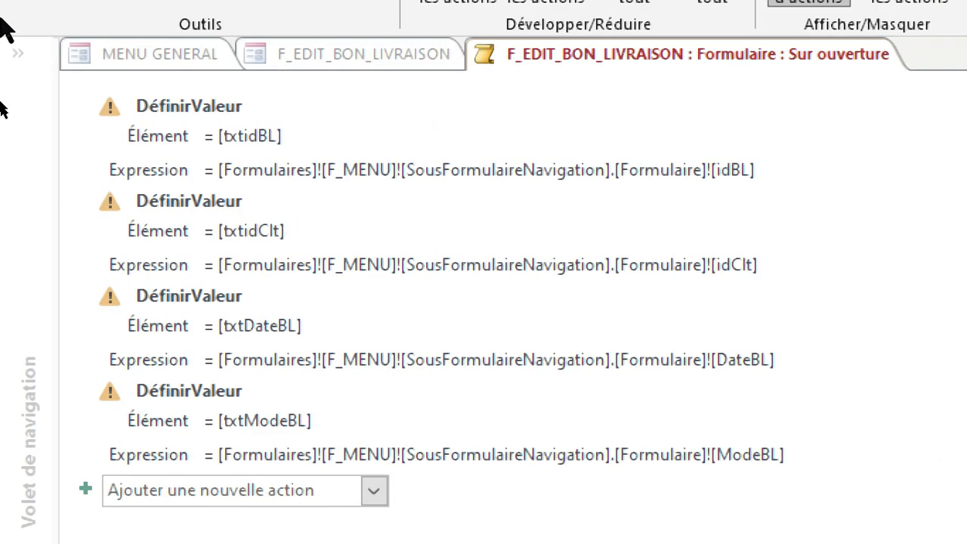
left_click(158, 217)
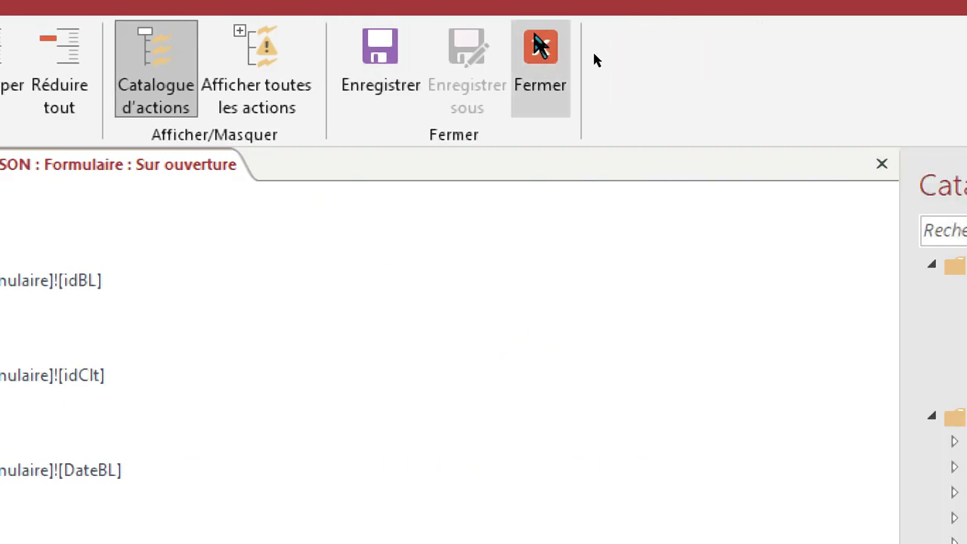
left_click(540, 47)
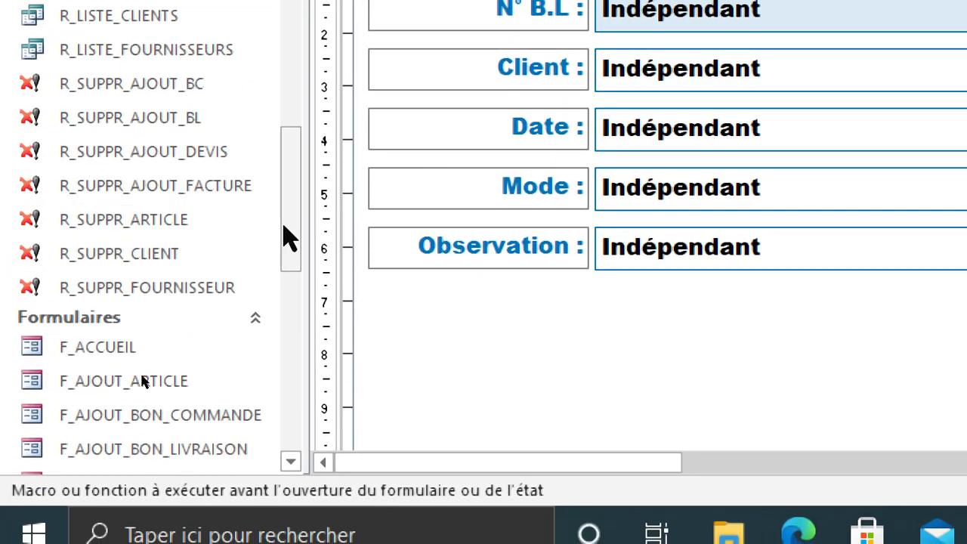
Step: Open the F_LISTE_BL form in design view and hide the property sheet and the navigation pane
left_click_drag(285, 227, 278, 340)
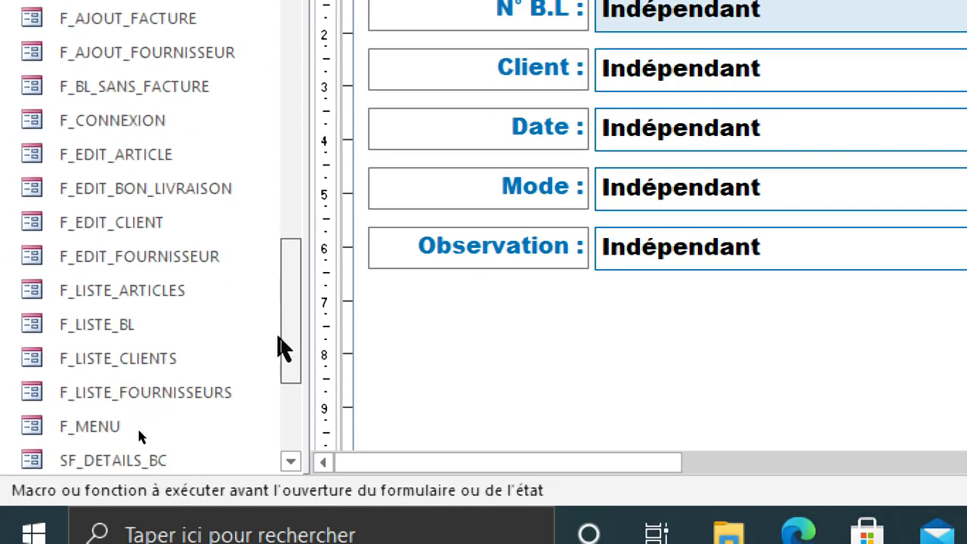
left_click(113, 329)
right_click(127, 330)
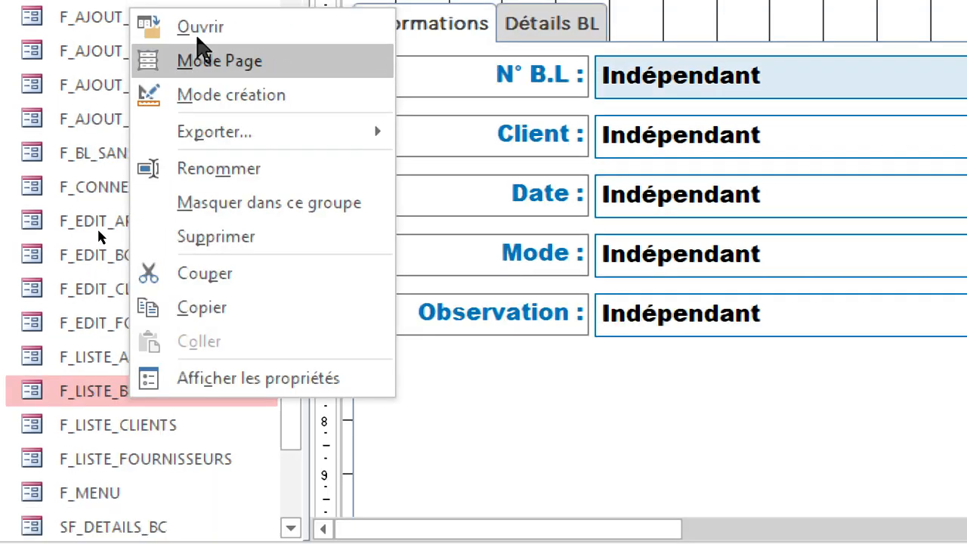
left_click(204, 169)
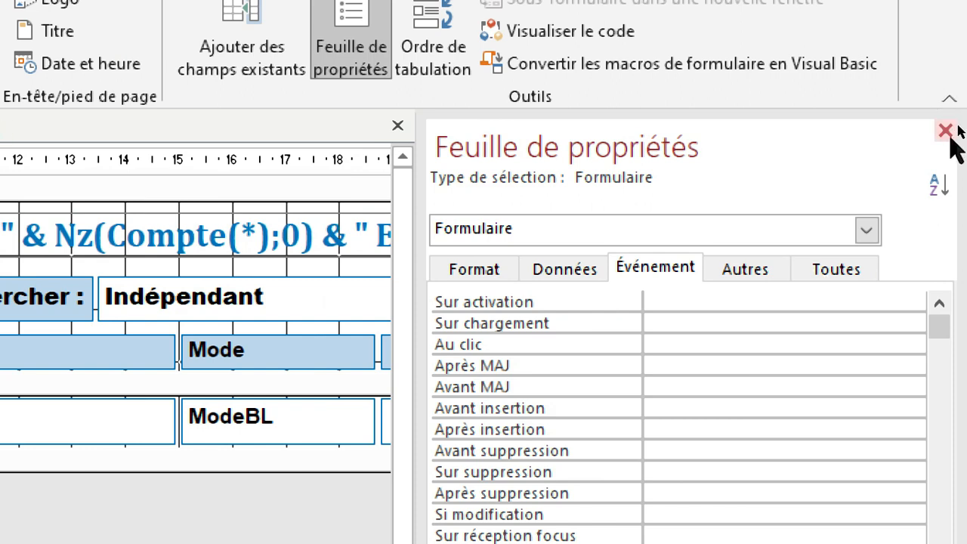
left_click(947, 130)
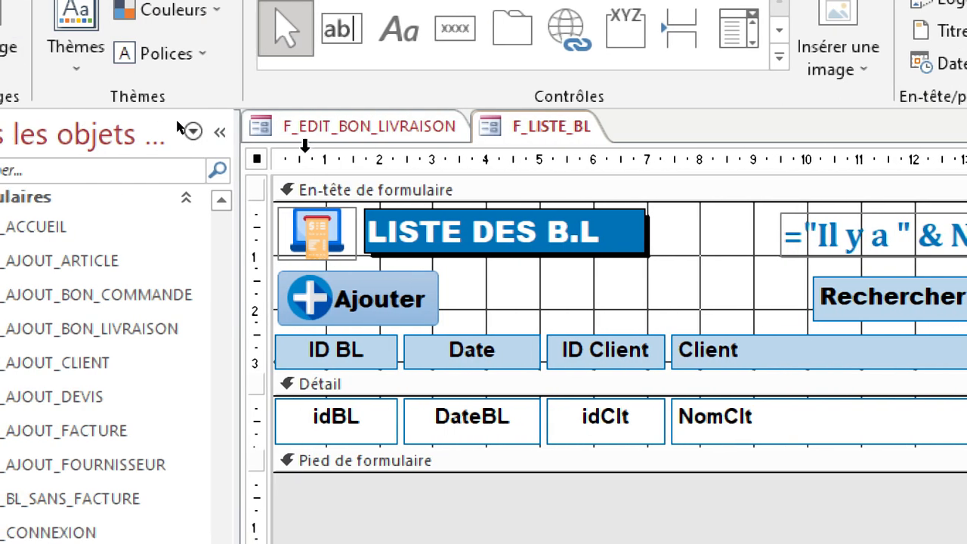
left_click(138, 132)
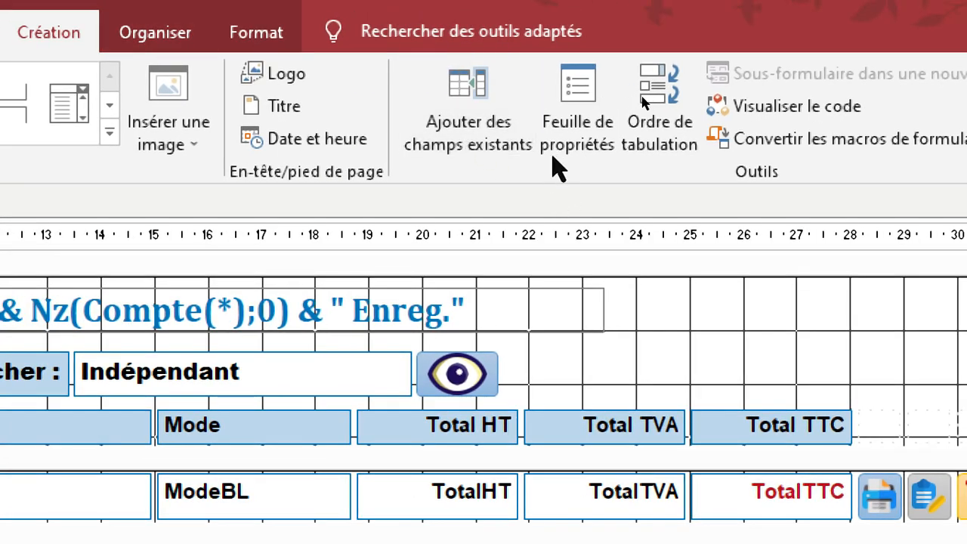
Step: Insert the existing ObservBL field into the F_LISTE_BL detail row between TotalTTC and the print button, then close the field list
left_click(474, 143)
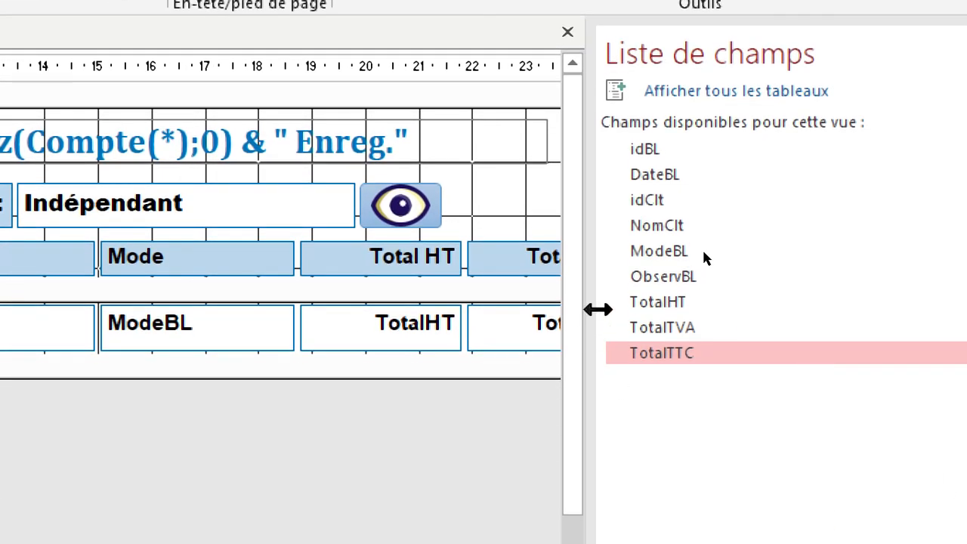
left_click(654, 280)
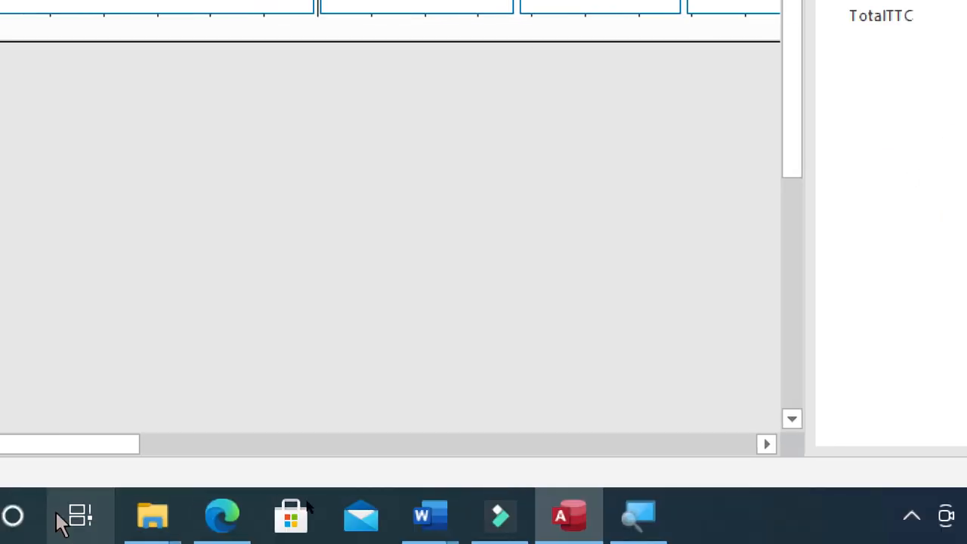
left_click_drag(114, 446, 412, 432)
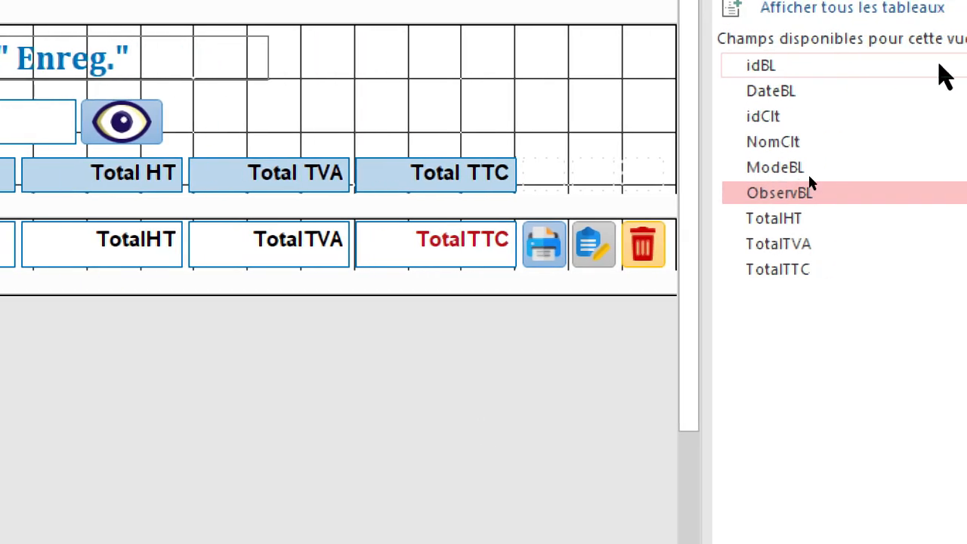
left_click(803, 195)
mouse_move(768, 243)
left_mouse_down()
mouse_move(484, 312)
mouse_move(475, 306)
left_mouse_up()
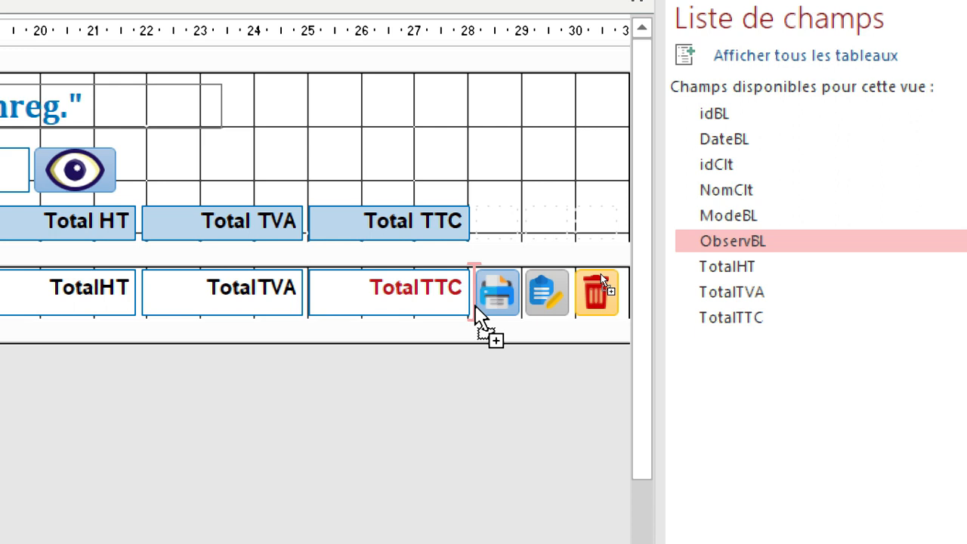
left_click_drag(476, 308, 479, 310)
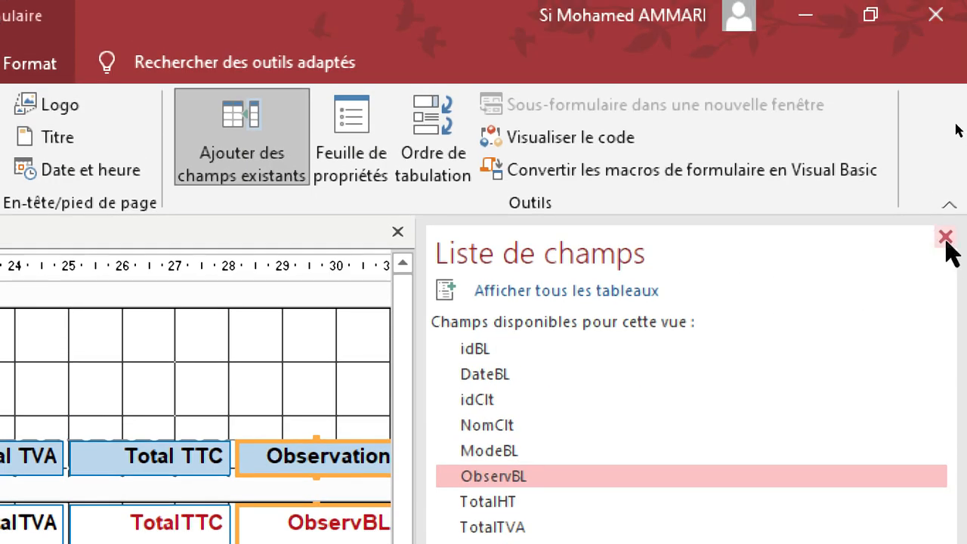
left_click(945, 236)
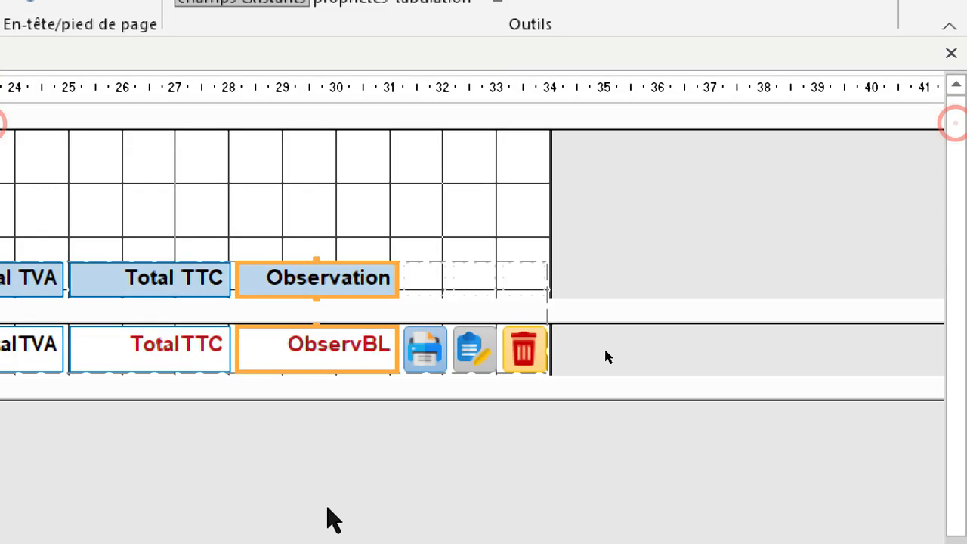
left_click(430, 496)
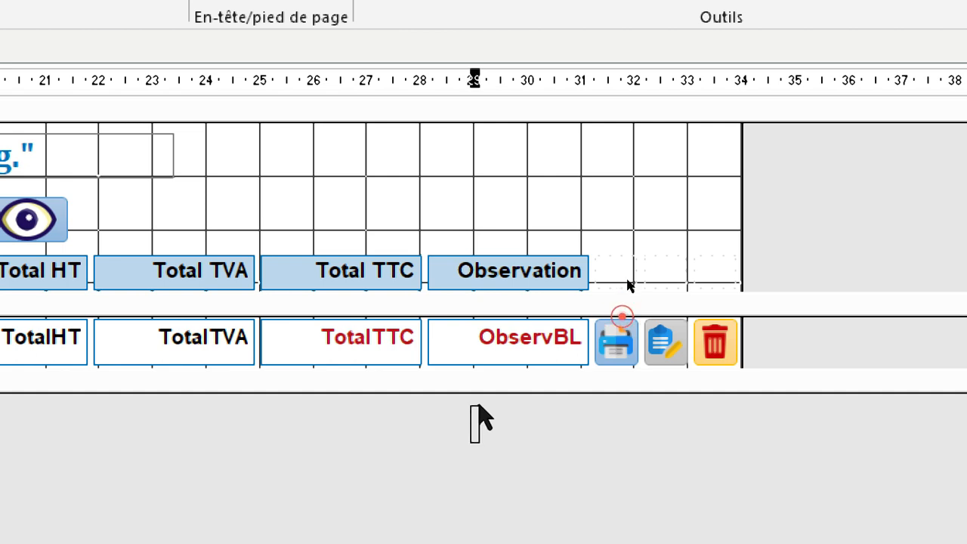
Step: Set the width of the Observation header and the ObservBL field to 0 cm, and check the list in form view
left_click(501, 270)
left_click_drag(492, 491, 540, 238)
key("F4")
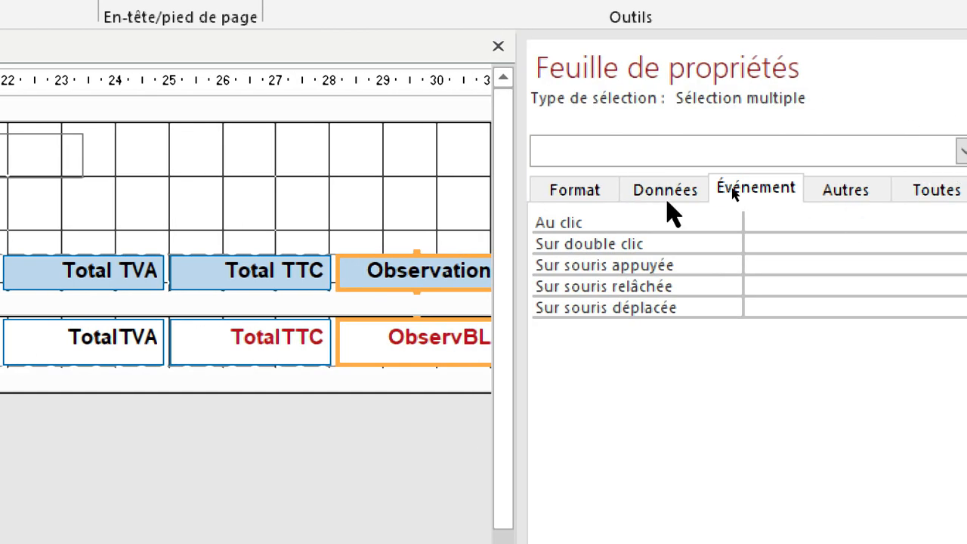
left_click(706, 190)
left_click(704, 247)
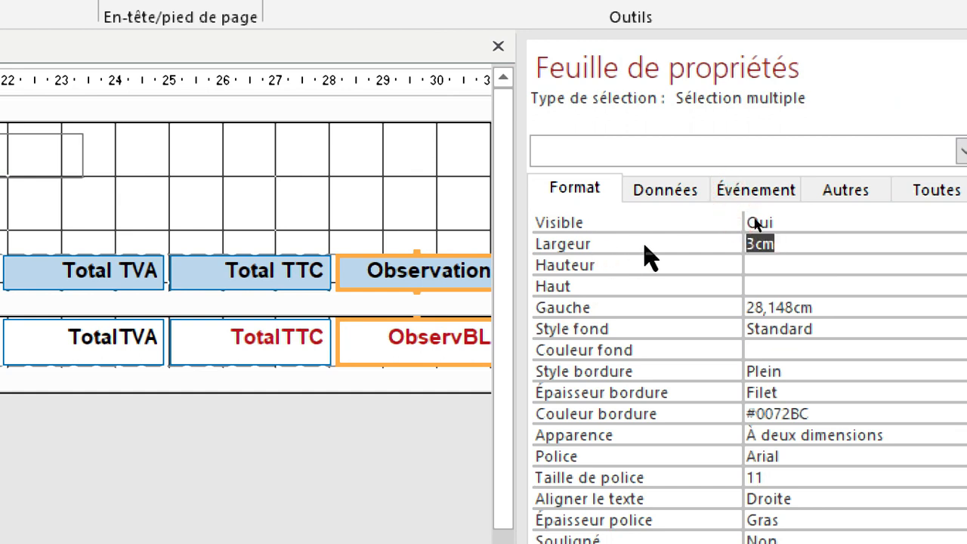
type("0")
key("Return")
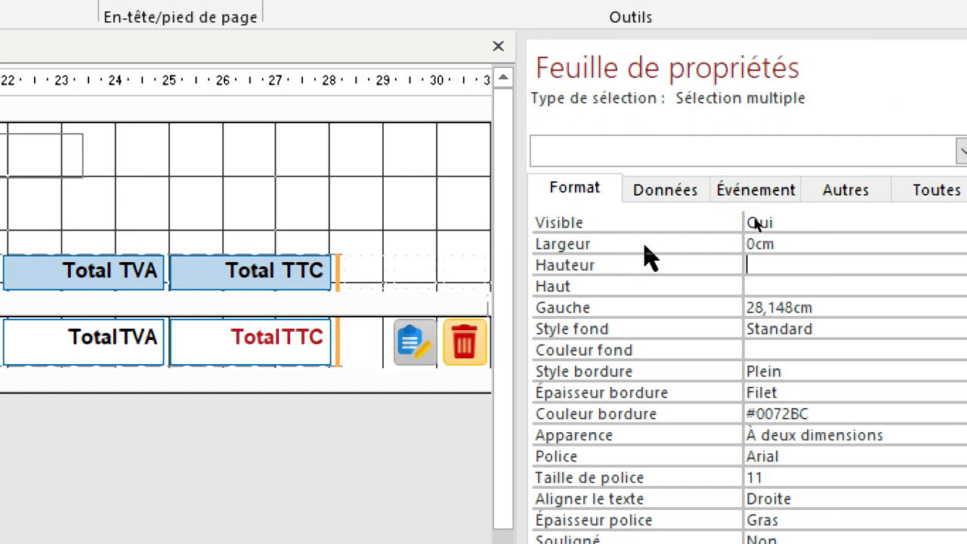
left_click(382, 431)
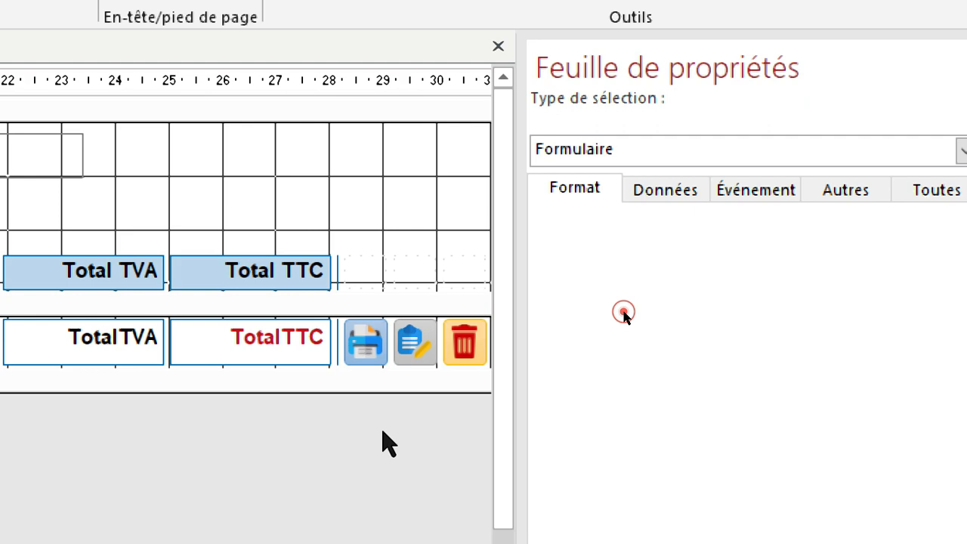
left_click(952, 48)
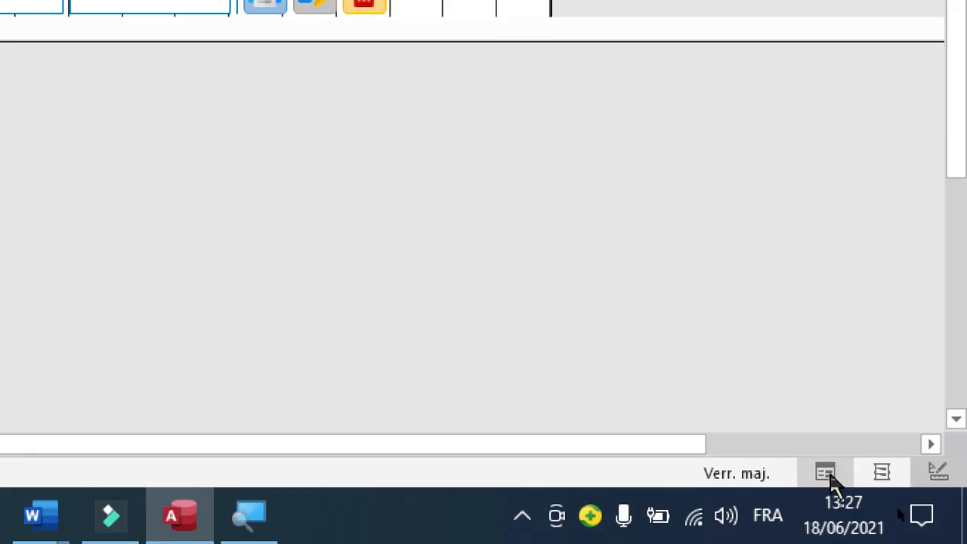
left_click(827, 474)
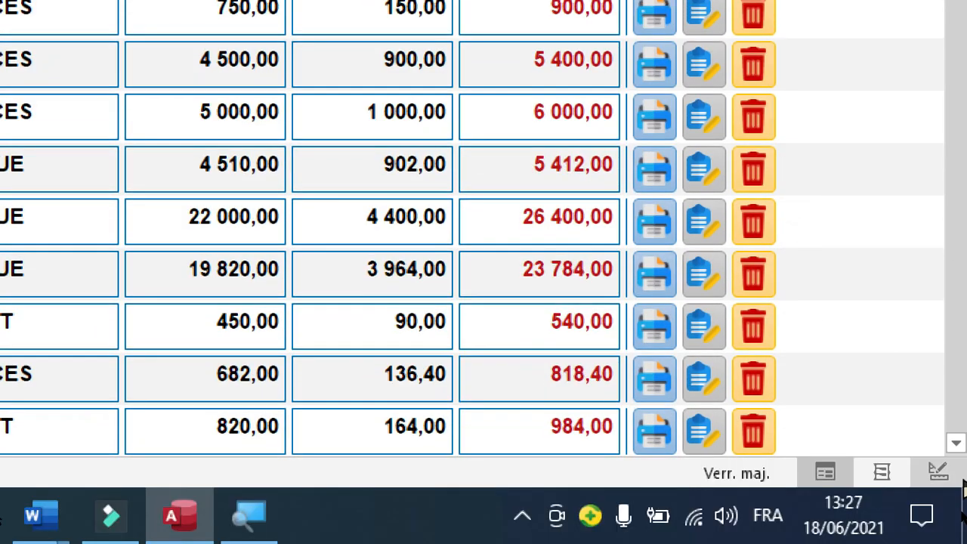
Step: In design view, set the border style of the Observation header and the ObservBL field to Transparent, then close the property sheet
left_click(936, 471)
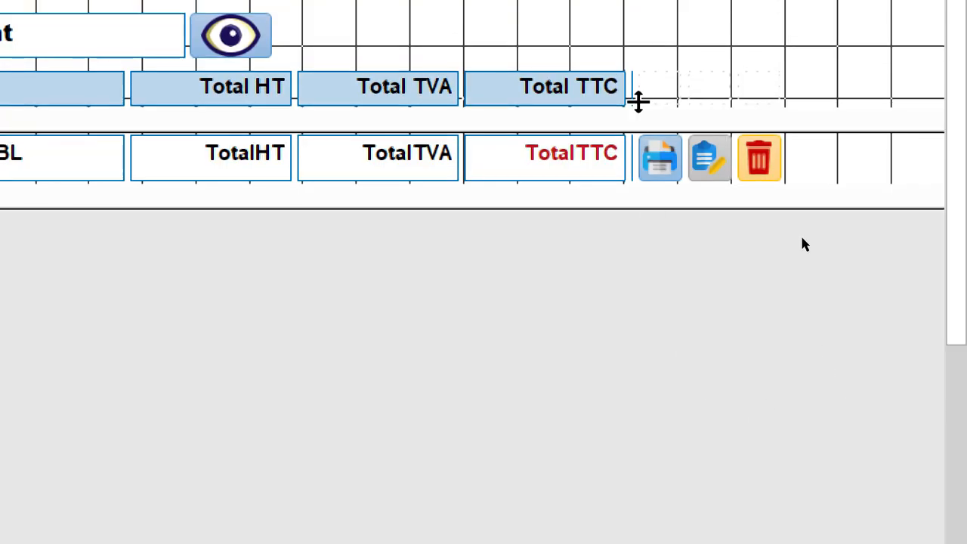
left_click_drag(631, 51, 632, 203)
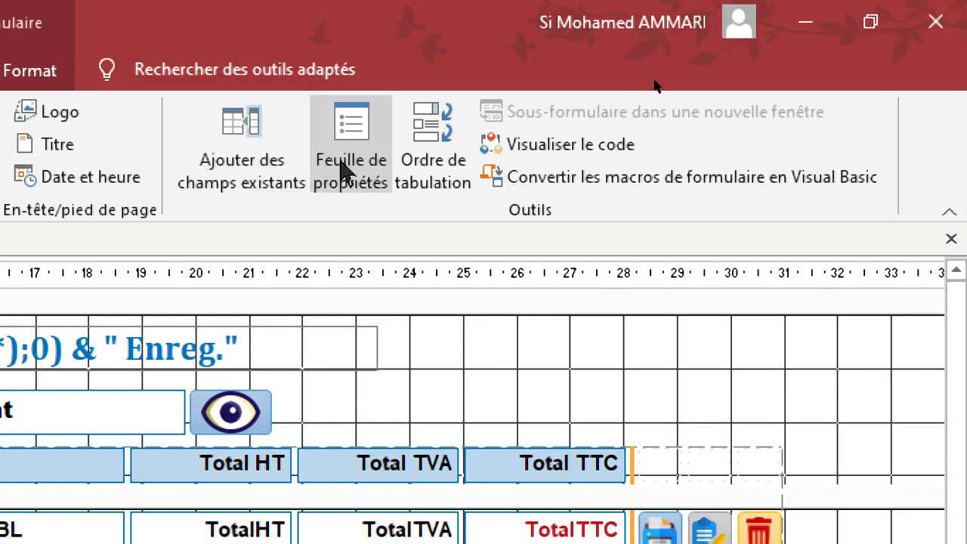
left_click(344, 170)
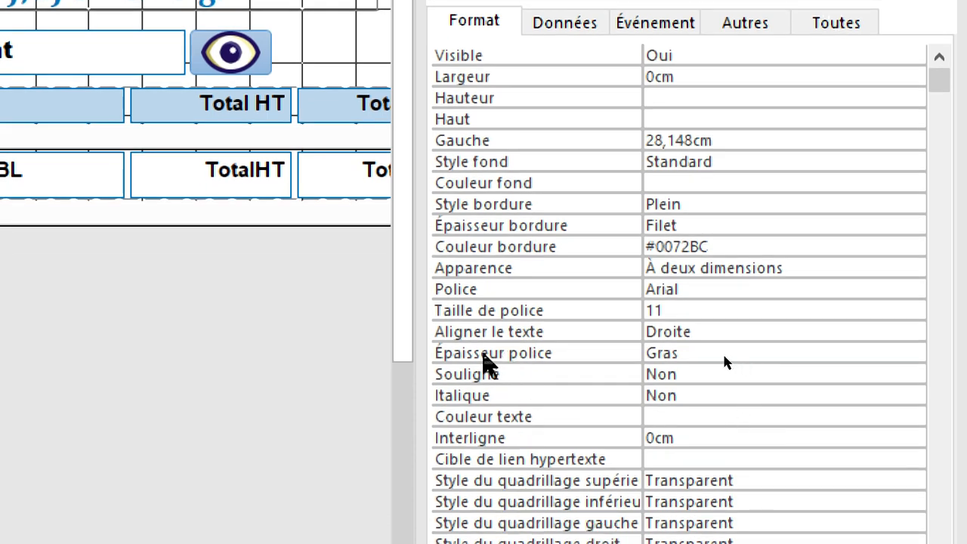
left_click(505, 204)
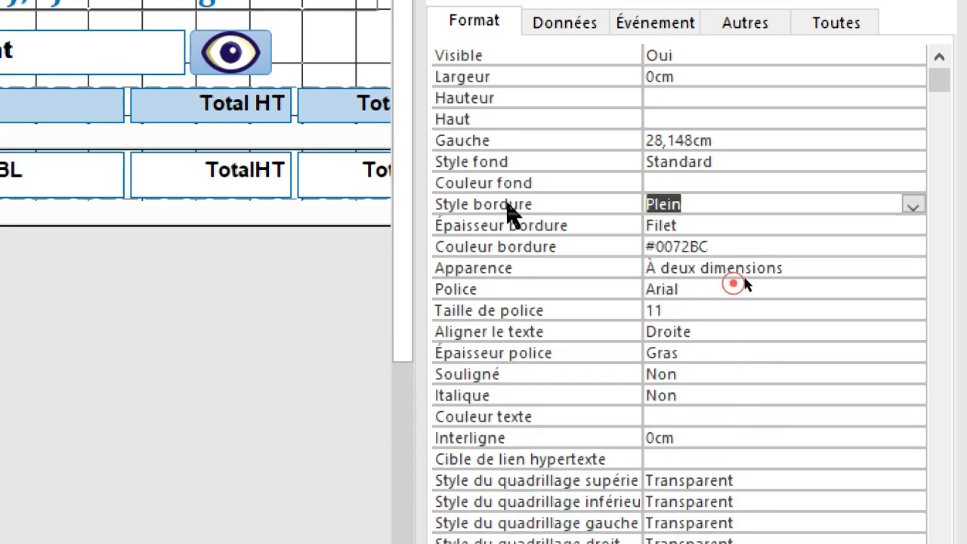
left_click(914, 204)
left_click(693, 224)
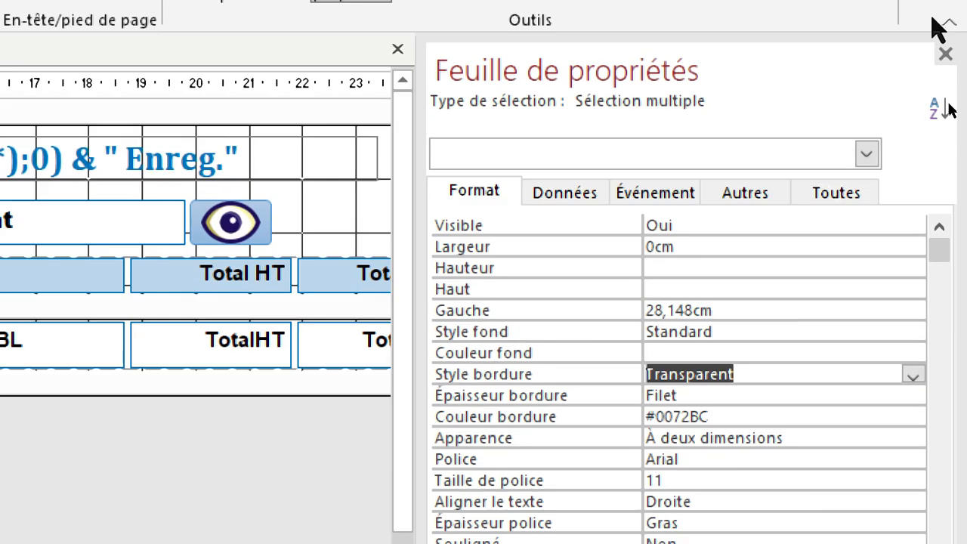
left_click(947, 59)
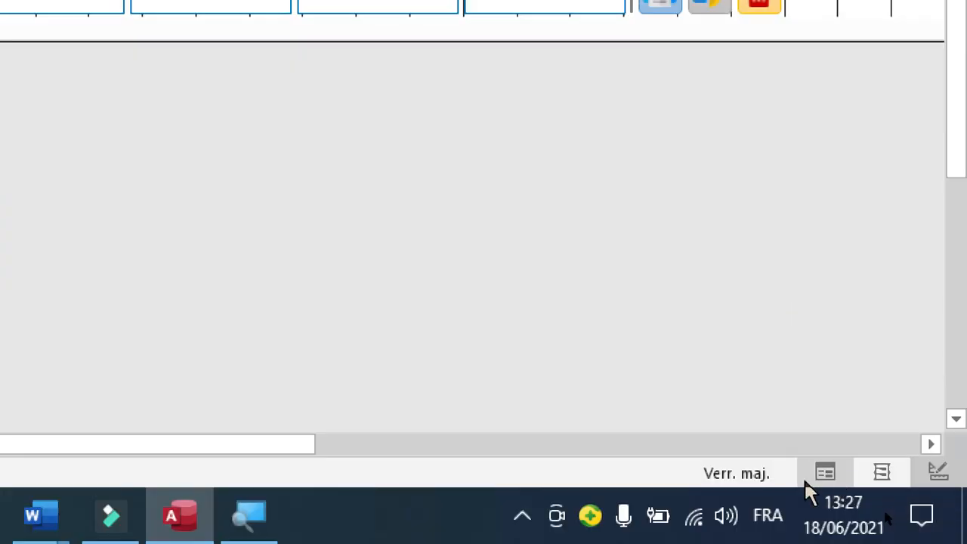
Step: Check the F_LISTE_BL list in form view and close the form
left_click(824, 473)
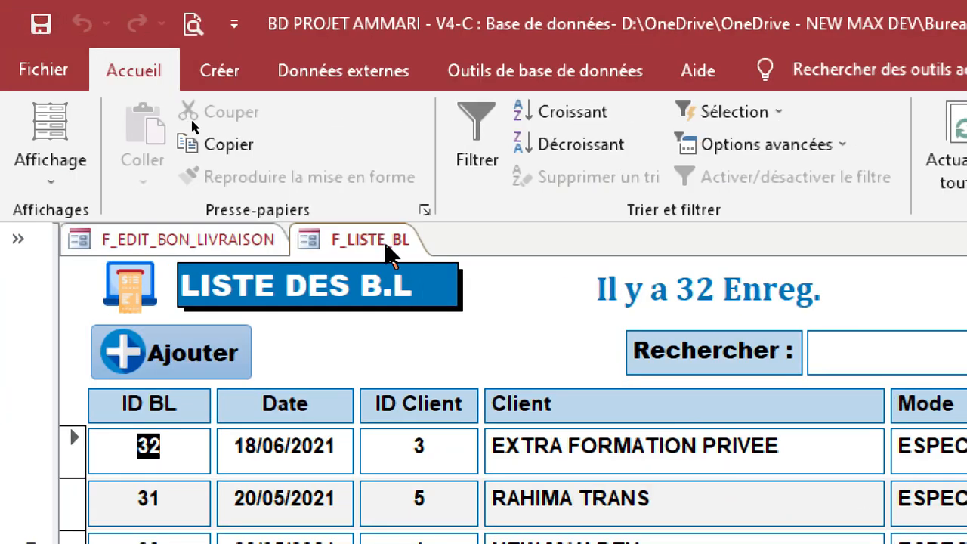
right_click(385, 244)
left_click(437, 301)
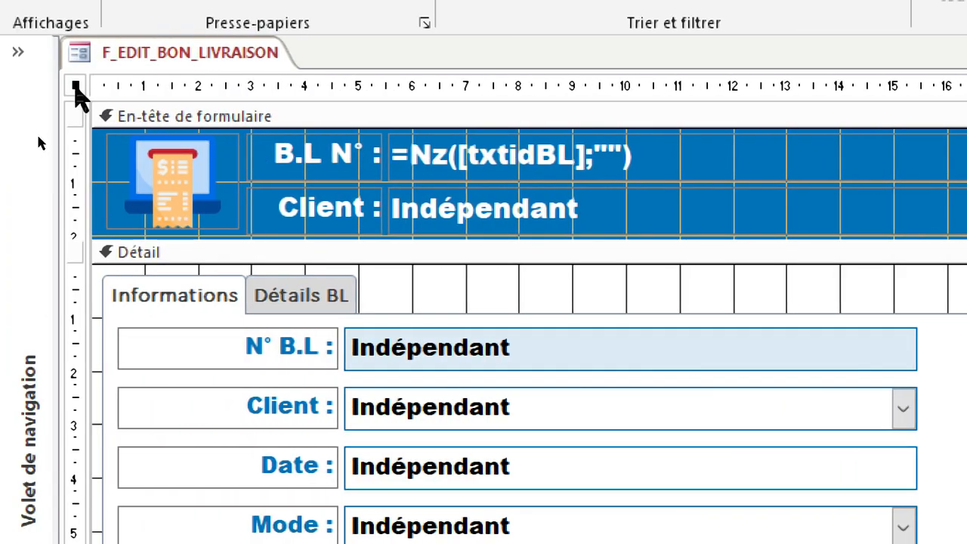
Step: Open the embedded Sur ouverture macro of the F_EDIT_BON_LIVRAISON form for editing
double_click(76, 86)
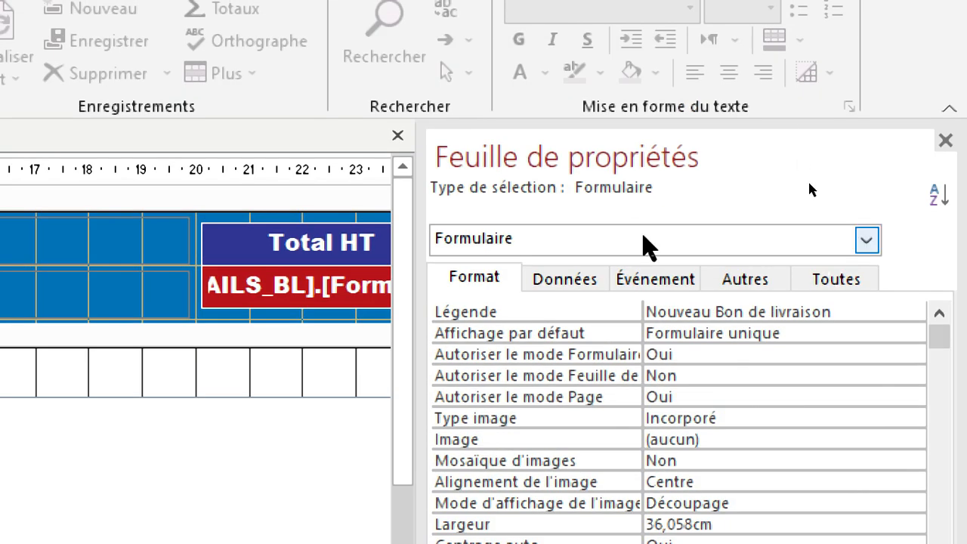
left_click(656, 279)
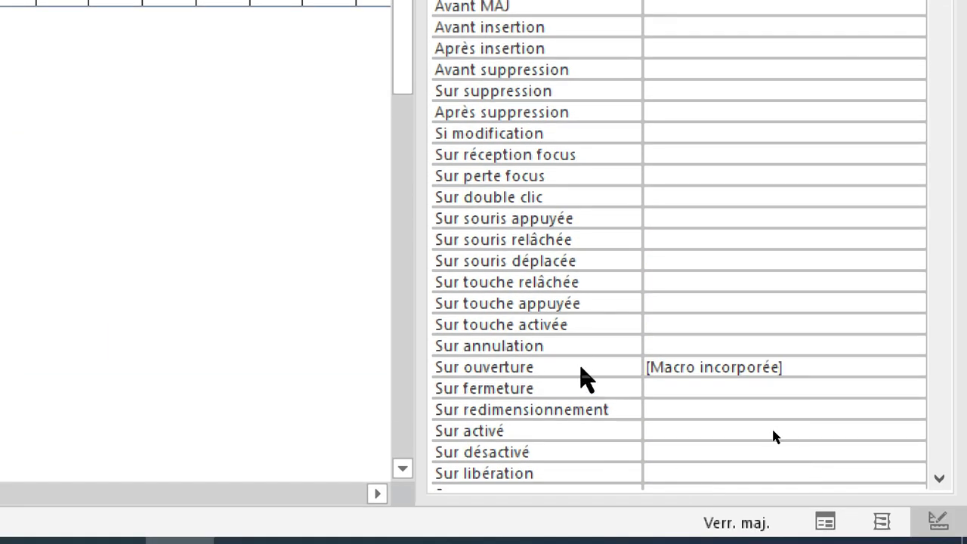
left_click(582, 369)
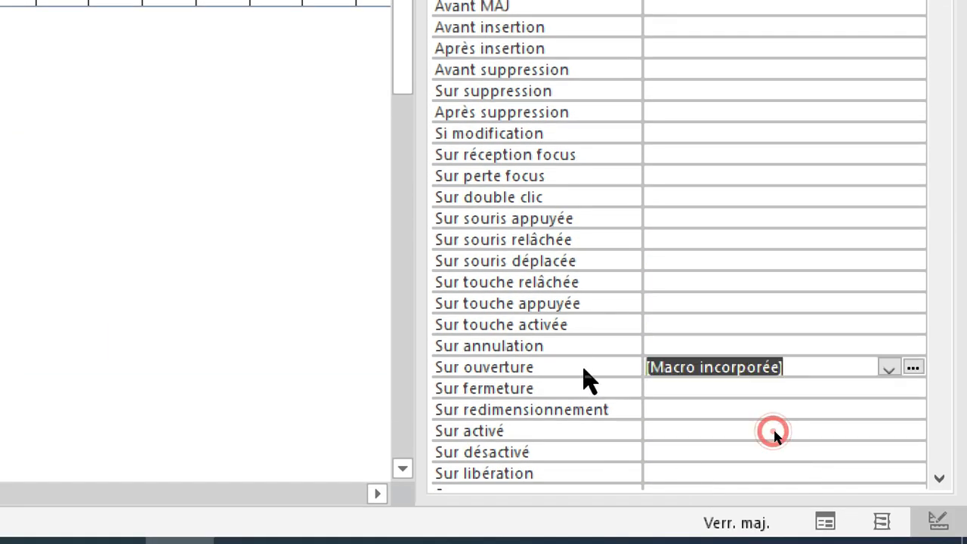
left_click(913, 368)
left_click(338, 183)
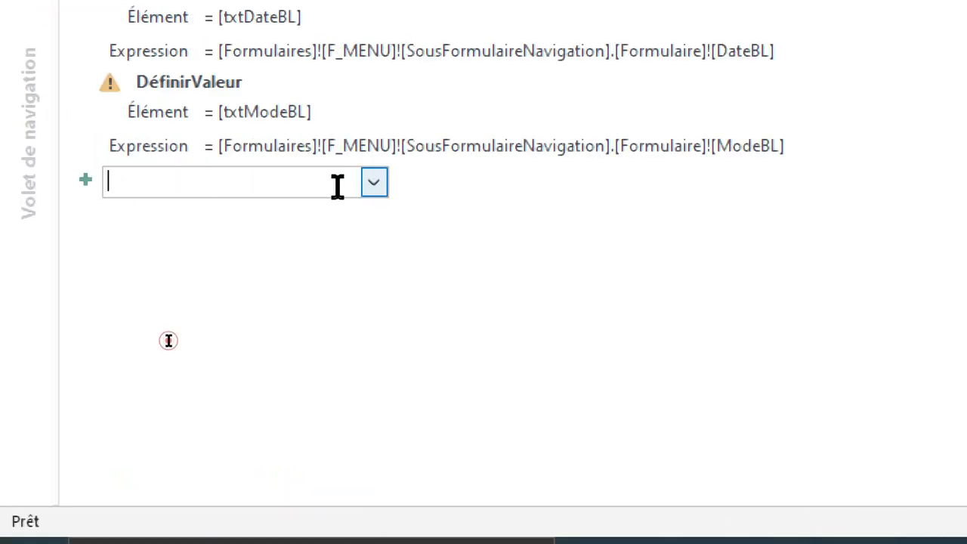
left_click(164, 100)
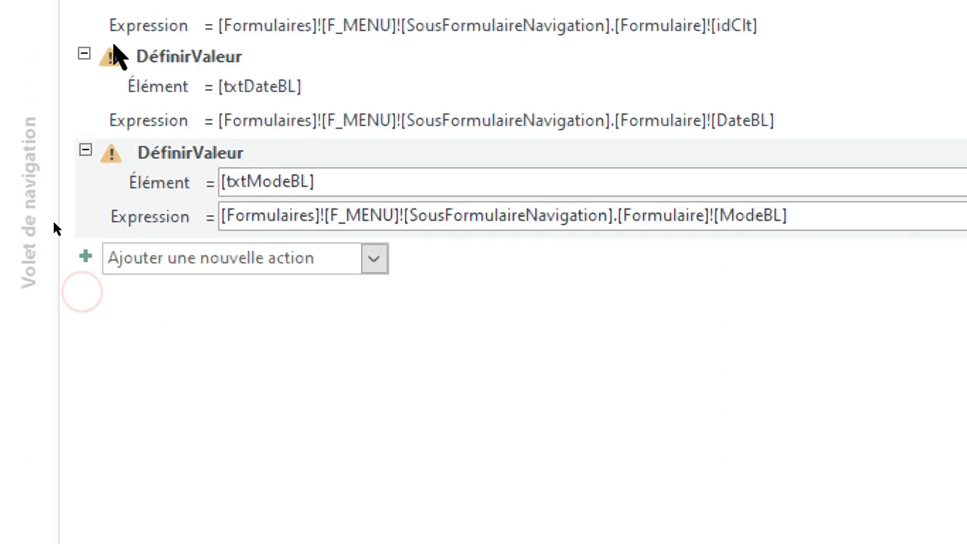
left_click(135, 193)
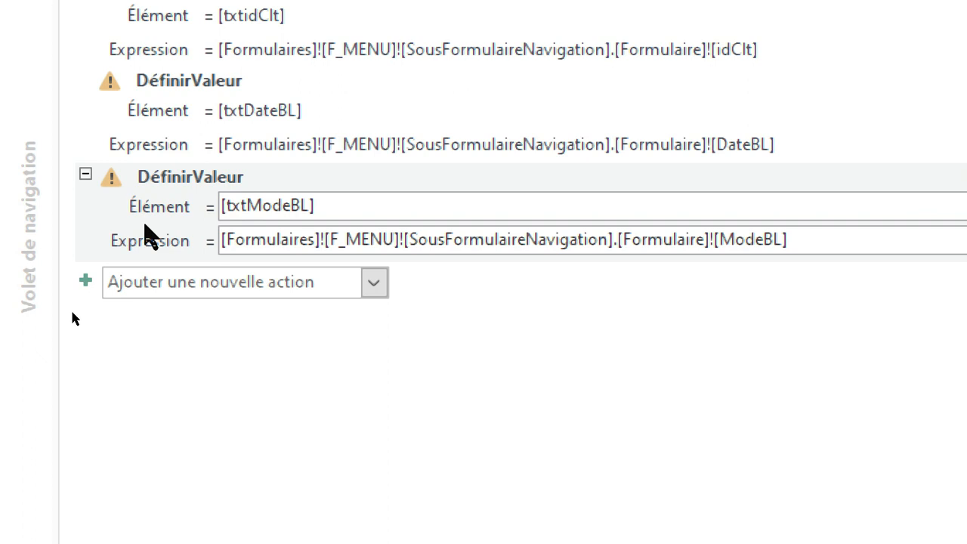
left_click(164, 285)
key("ctrl+v")
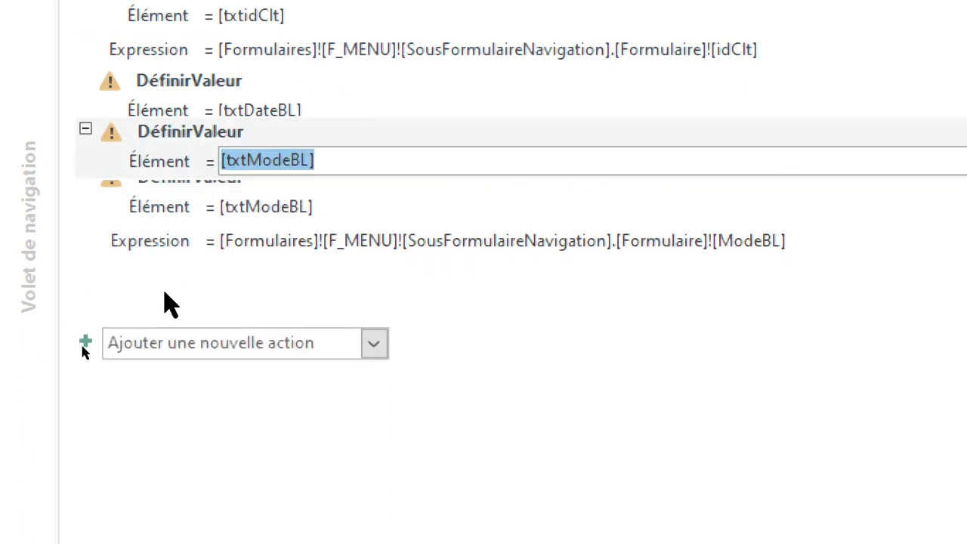
left_click(316, 303)
key("BackSpace")
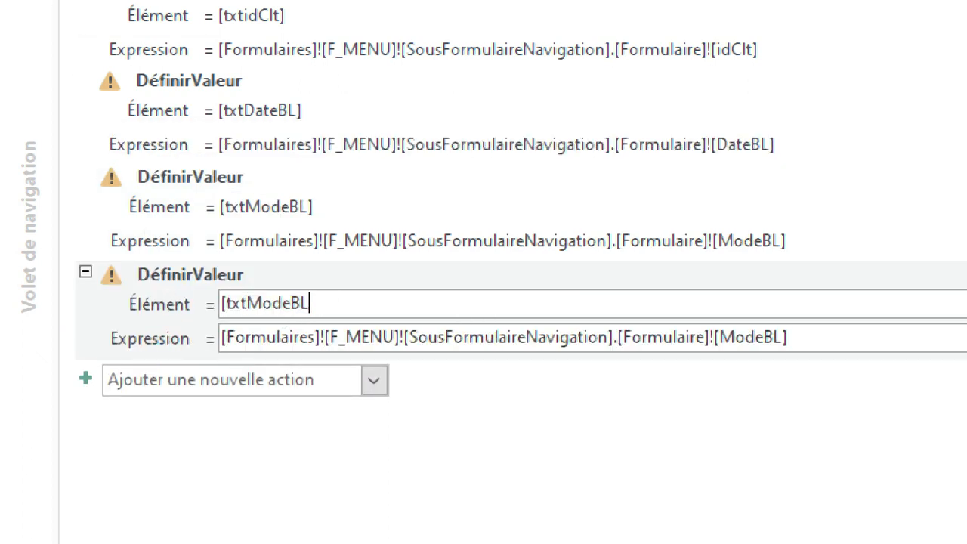
key("BackSpace")
key("BackSpace")
key("BackSpace")
type("OB")
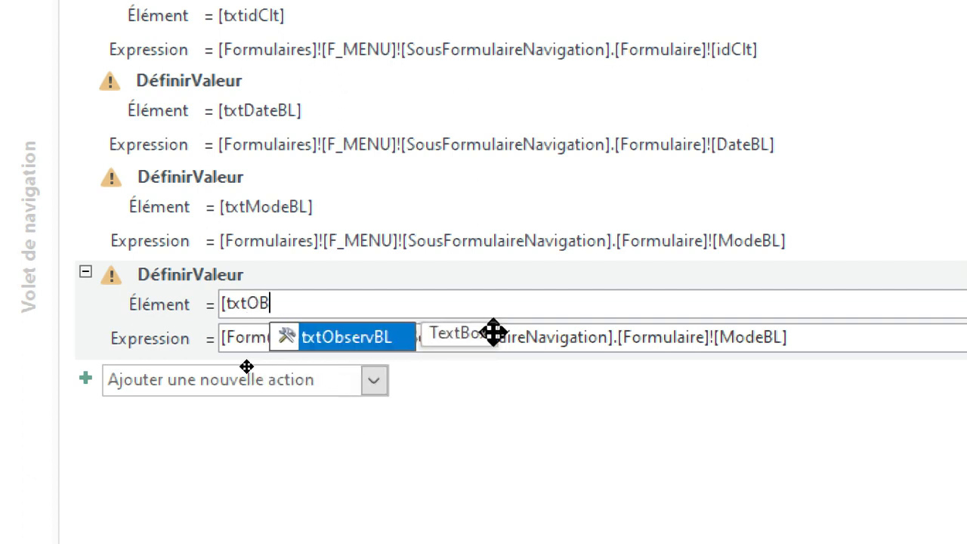
left_click(402, 338)
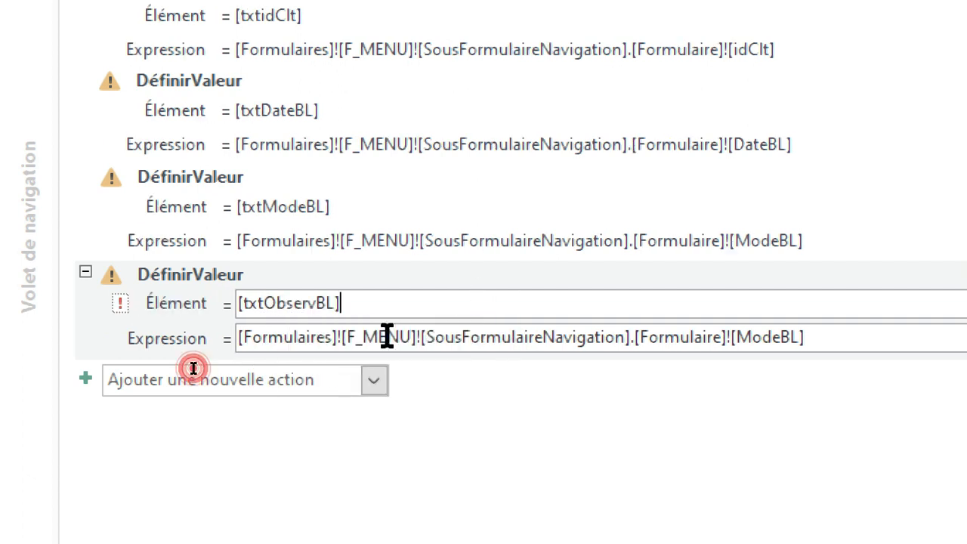
left_click(433, 371)
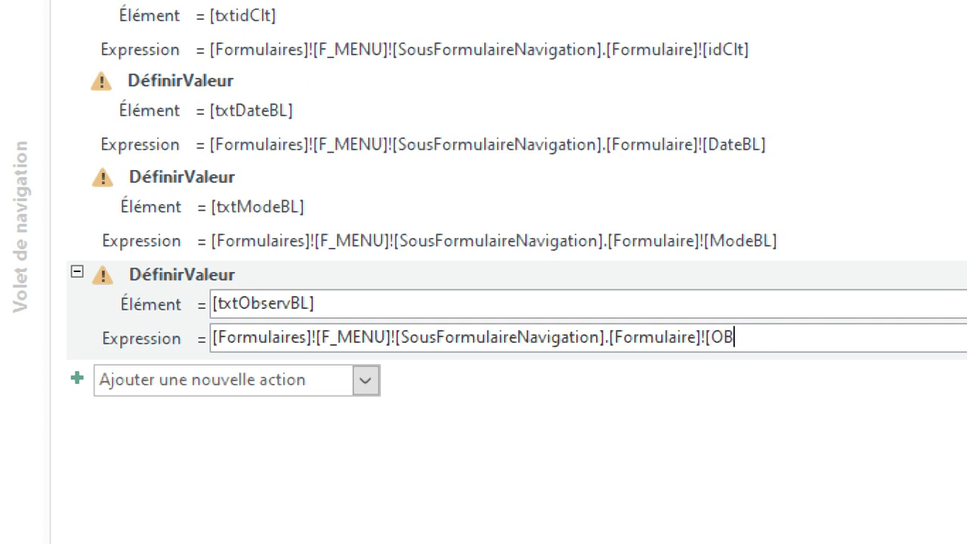
key("BackSpace")
key("BackSpace")
key("BackSpace")
key("BackSpace")
key("BackSpace")
key("BackSpace")
key("BackSpace")
key("BackSpace")
key("BackSpace")
key("BackSpace")
key("BackSpace")
key("BackSpace")
key("BackSpace")
key("BackSpace")
key("BackSpace")
key("BackSpace")
key("BackSpace")
key("BackSpace")
key("BackSpace")
key("BackSpace")
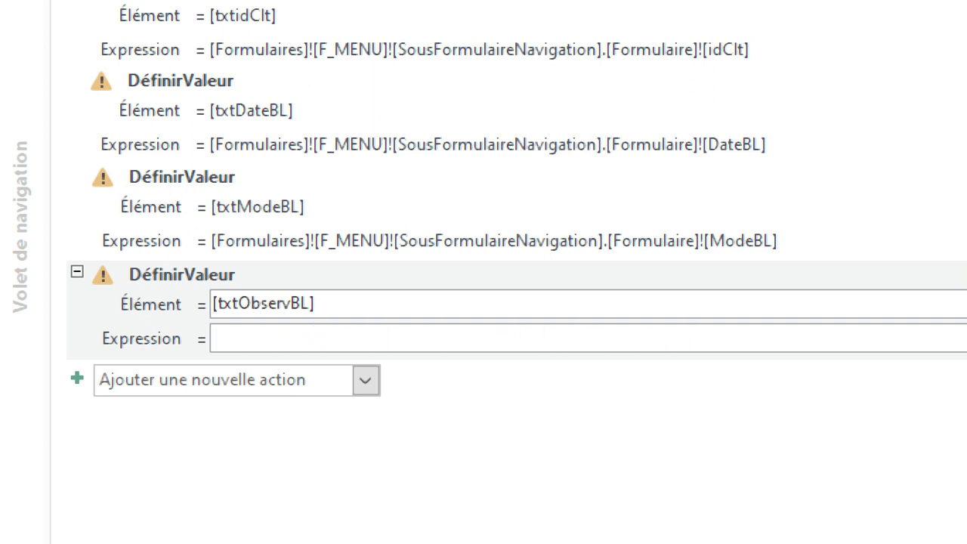
left_click(78, 352)
key("Delete")
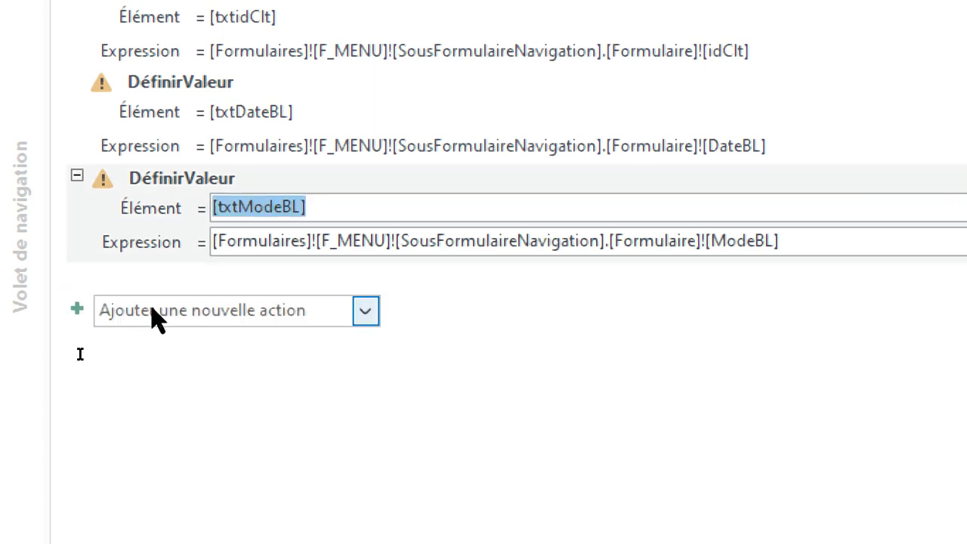
Step: Add a DéfinirValeur action after the txtModeBL one, with [txtObservBL] as its Élément
left_click(268, 281)
left_click(682, 180)
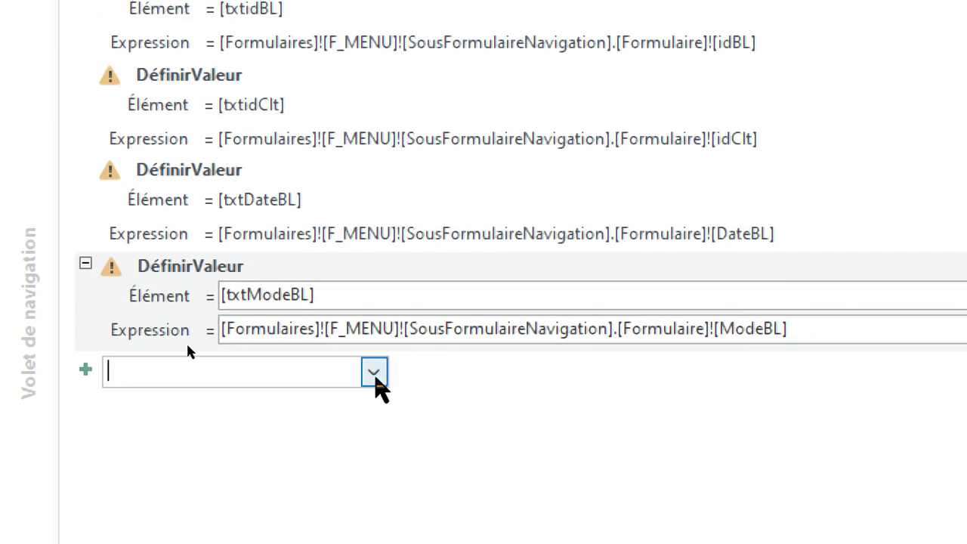
left_click(375, 372)
scroll(382, 303, "down", 3)
scroll(387, 257, "up", 7)
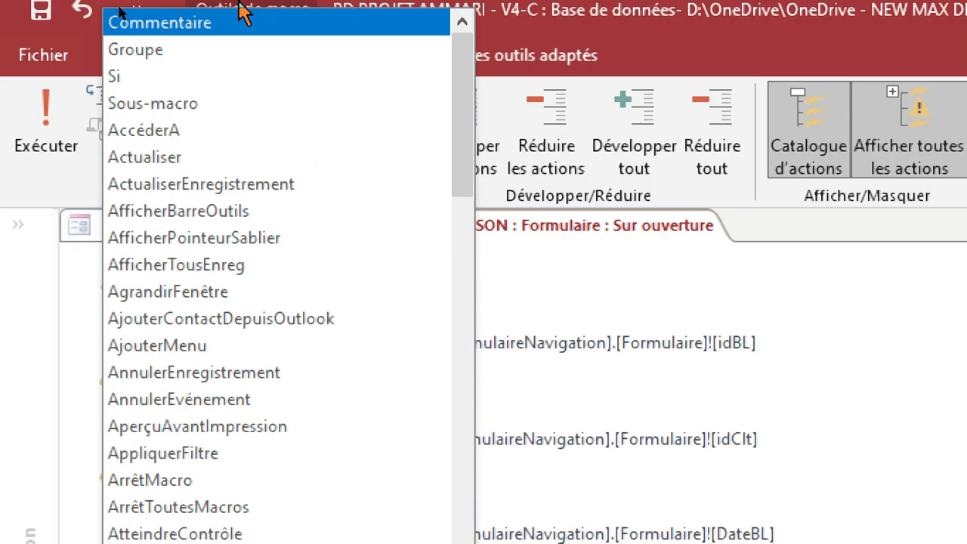
scroll(245, 473, "down", 1)
scroll(244, 473, "up", 1)
scroll(245, 476, "down", 3)
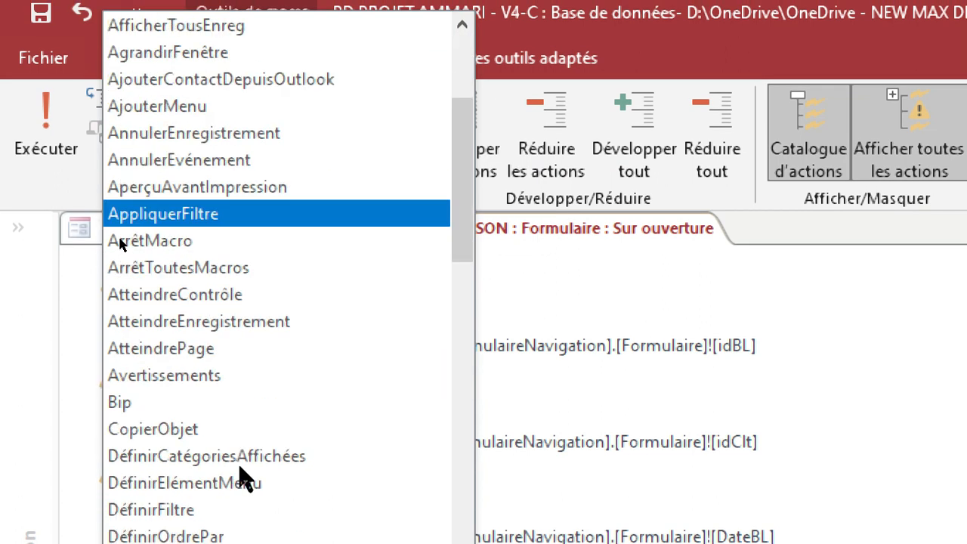
scroll(246, 480, "down", 2)
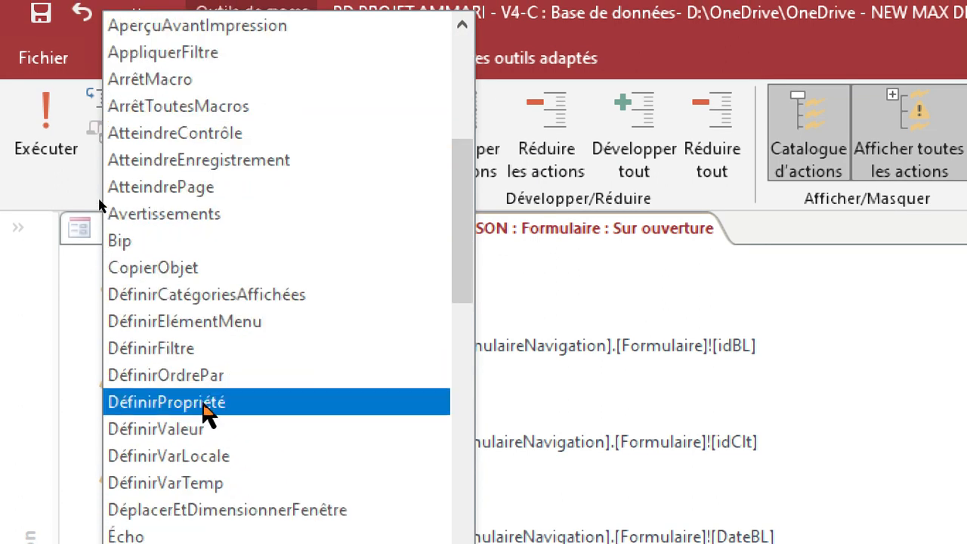
left_click(192, 433)
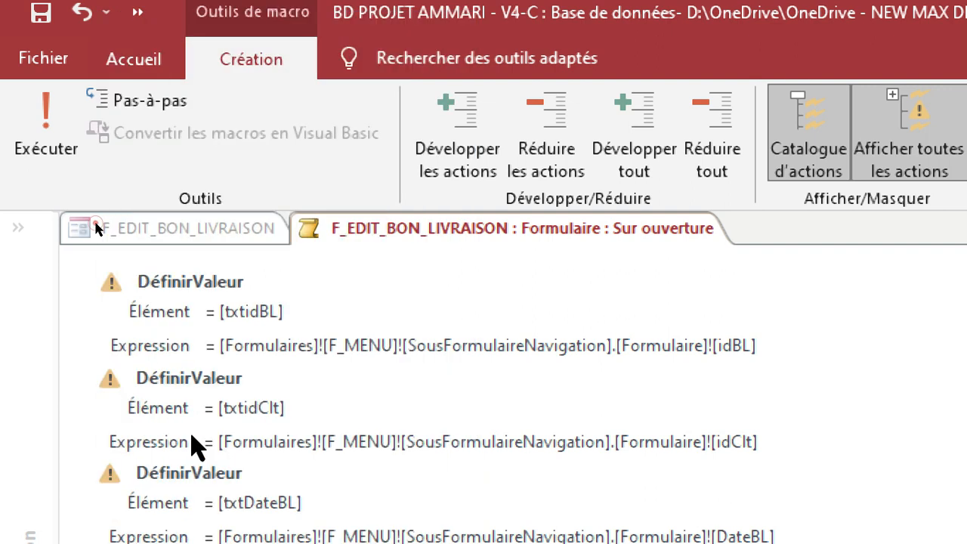
type("TXT")
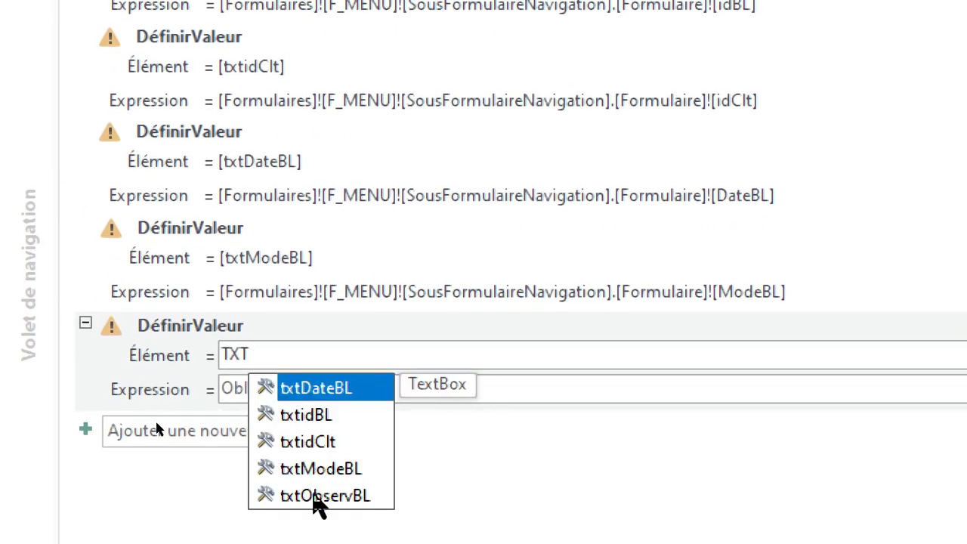
left_click(316, 496)
Step: Set the txtObservBL action's Expression to the ObservBL field through [Formulaires]![F_MENU]![SousFormulaireNavigation].[Formulaire], then save and close the macro
left_click(313, 389)
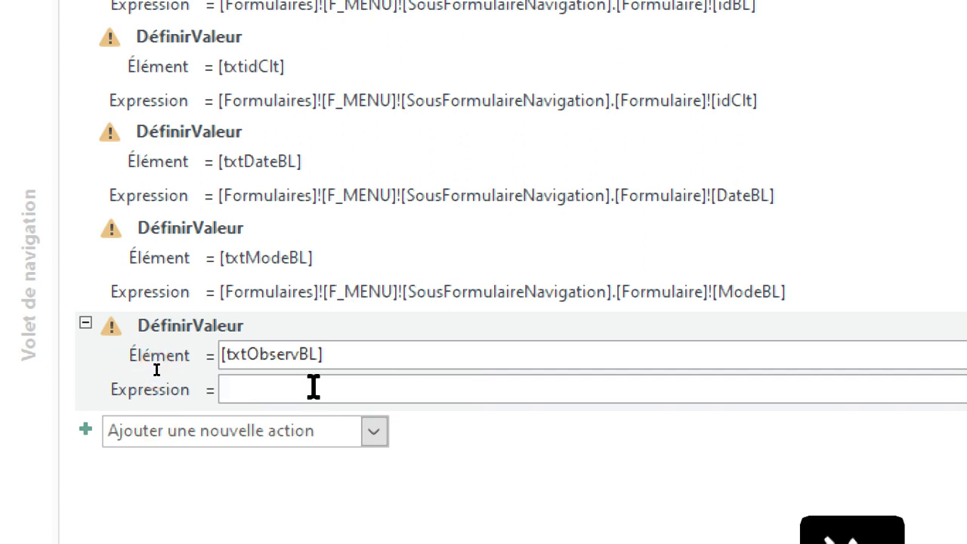
type("form")
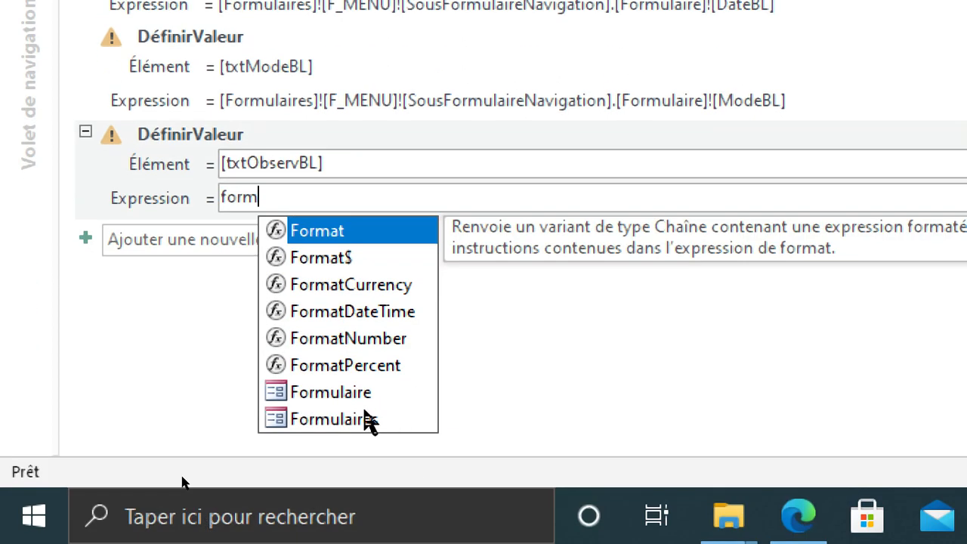
double_click(365, 487)
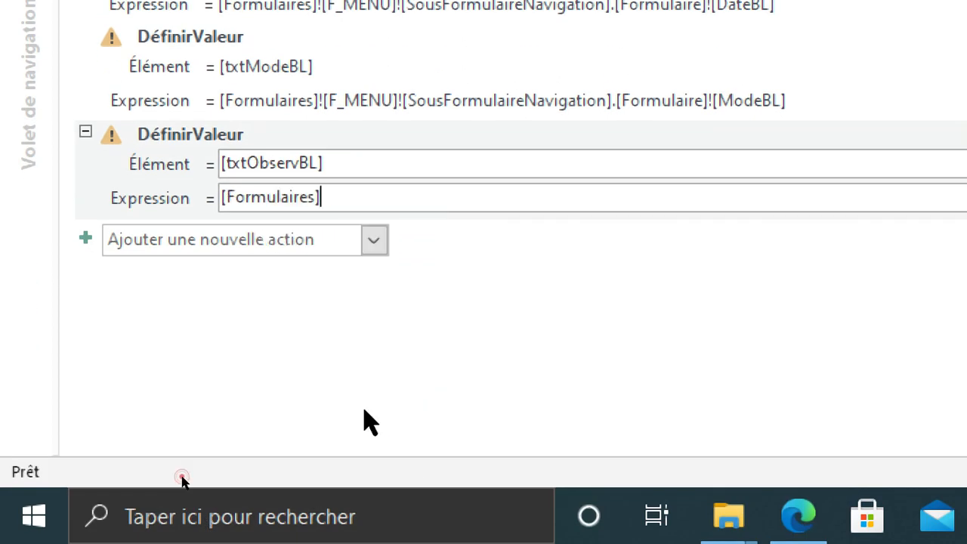
type("f_")
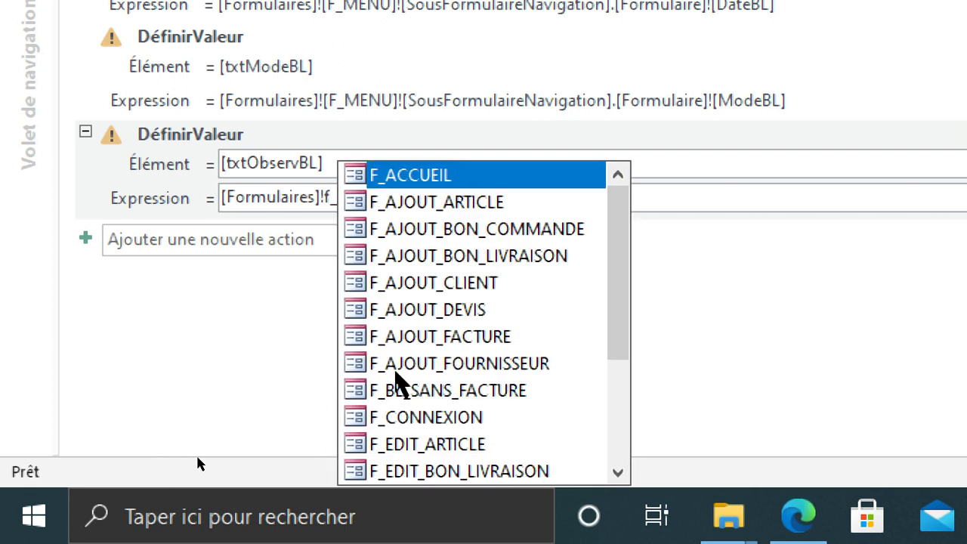
type("m")
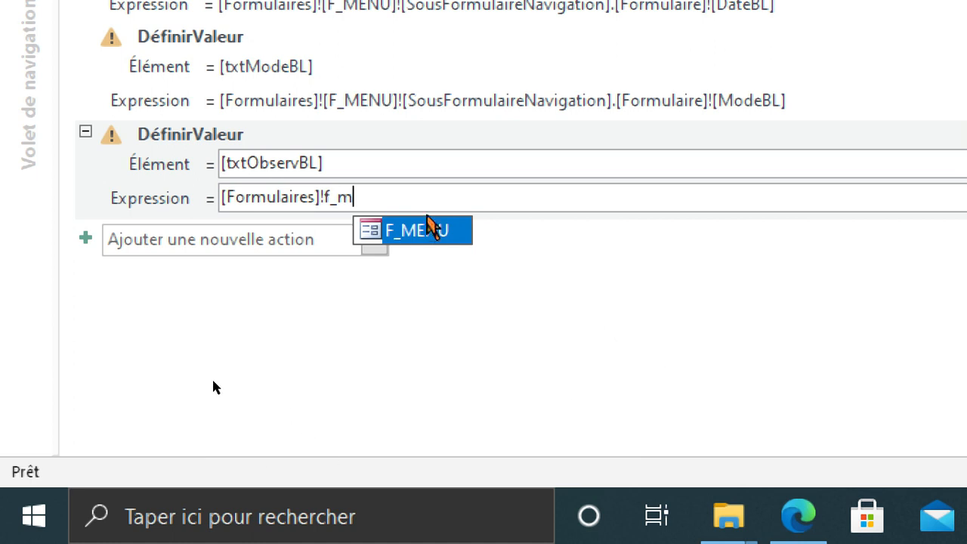
double_click(423, 230)
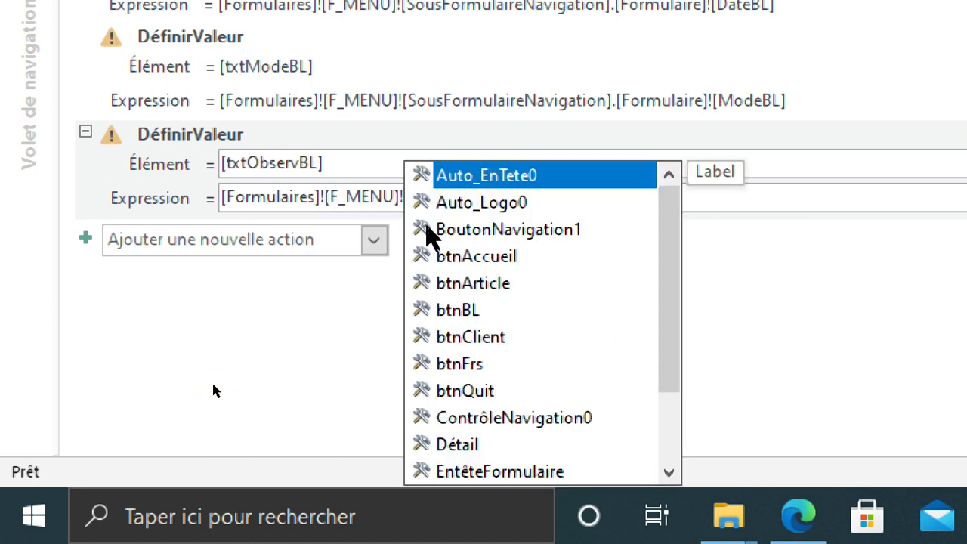
type("s")
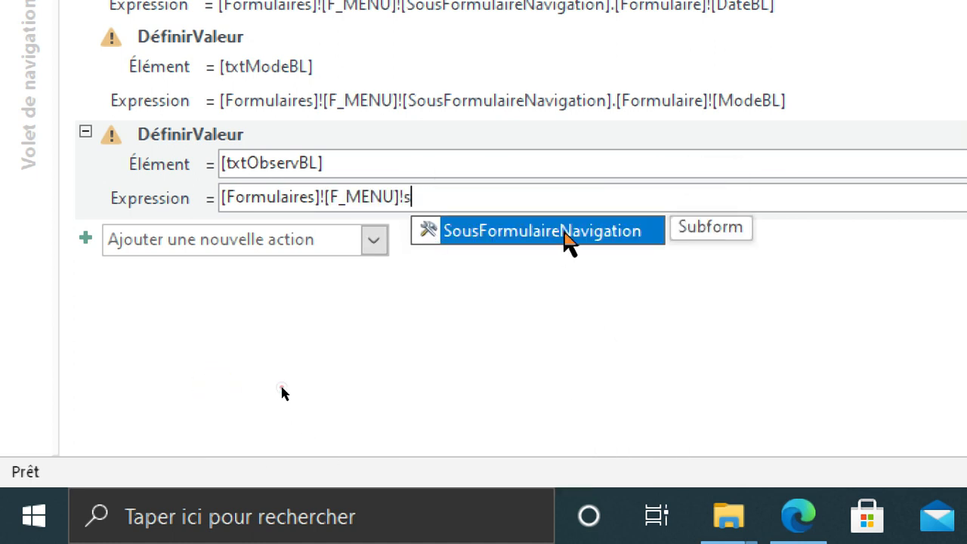
double_click(564, 233)
type(".")
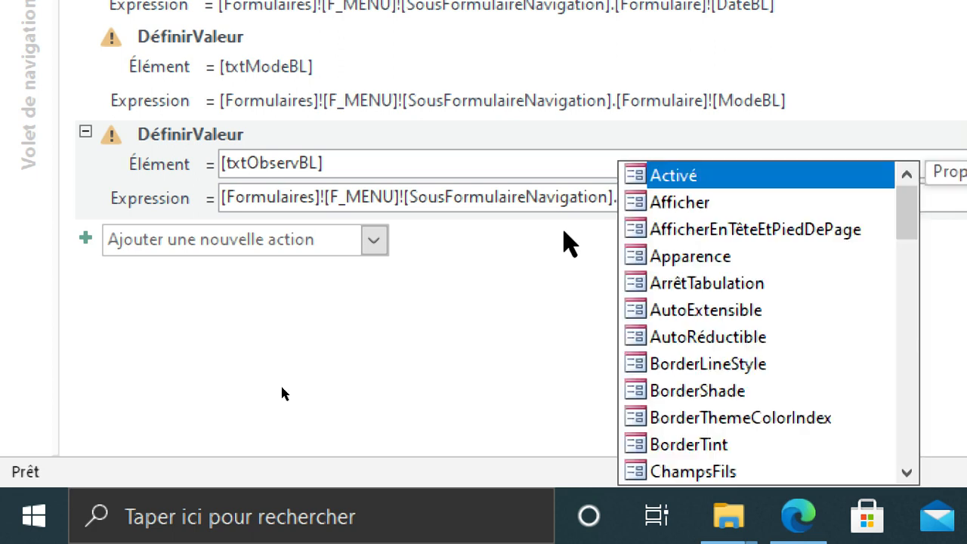
type("fo")
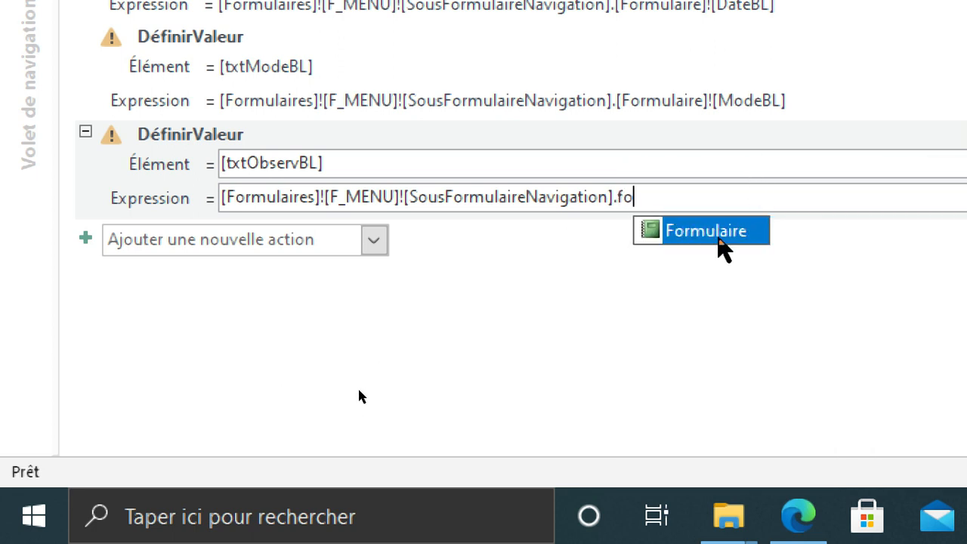
double_click(719, 239)
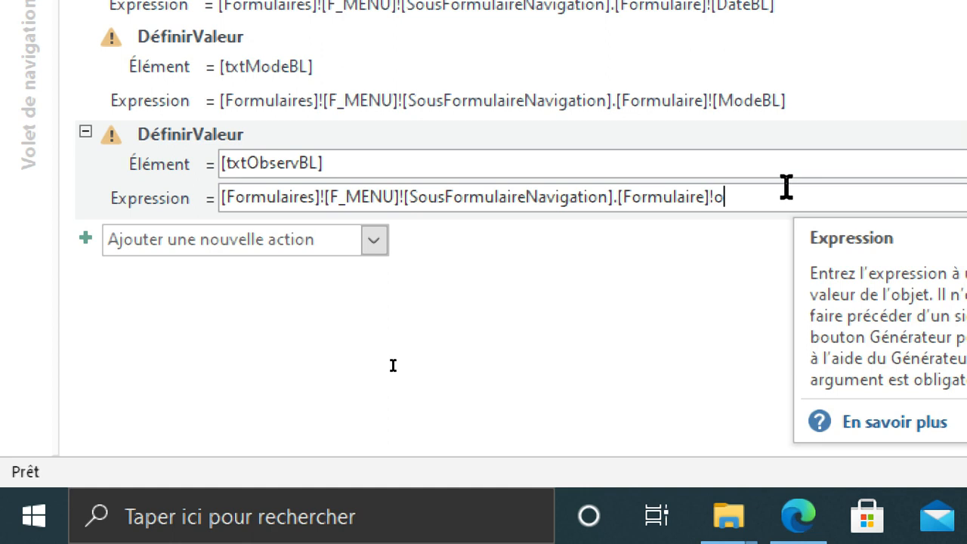
key("BackSpace")
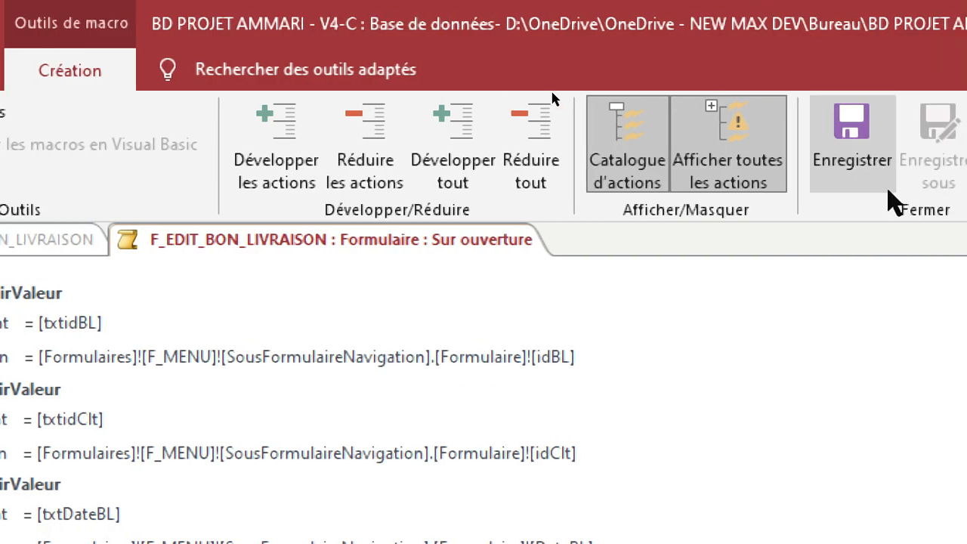
left_click(766, 164)
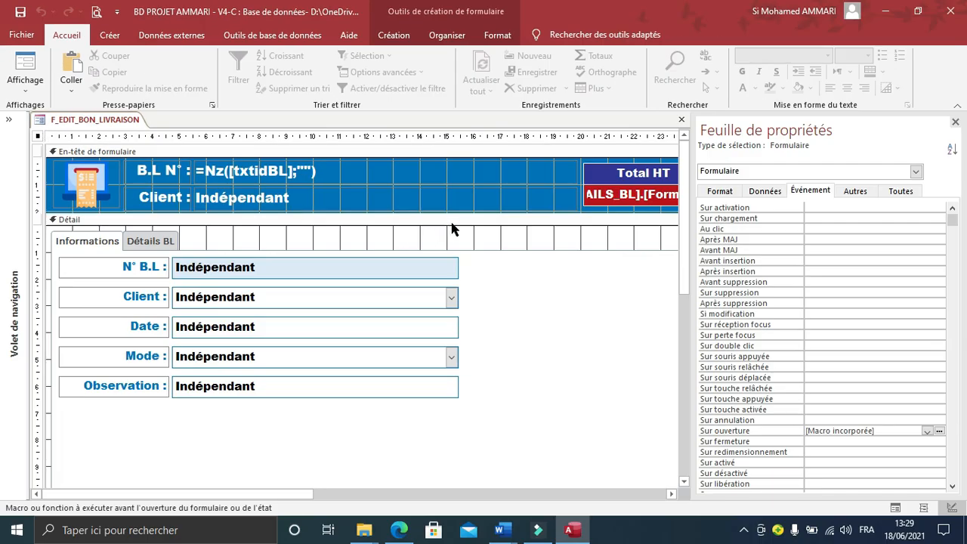
scroll(452, 223, "down", 5)
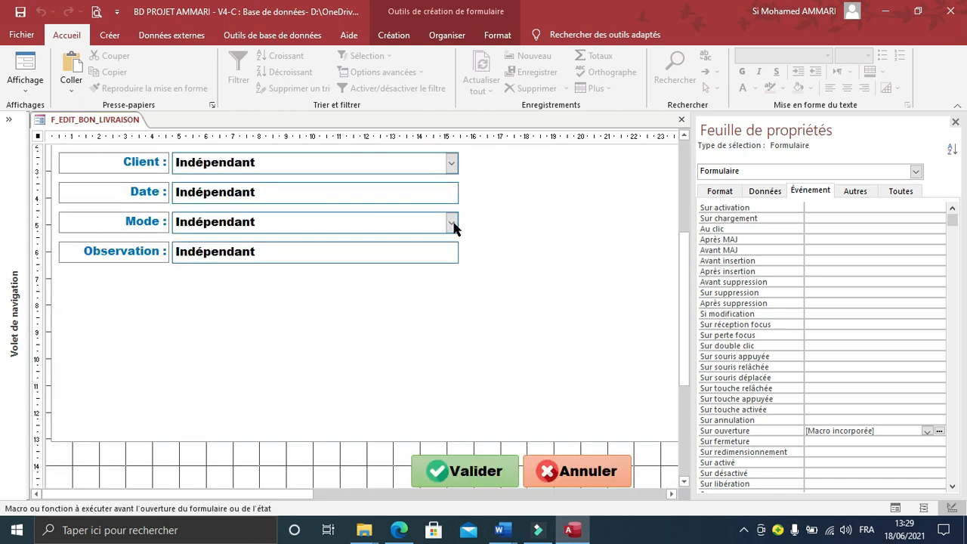
scroll(453, 227, "up", 2)
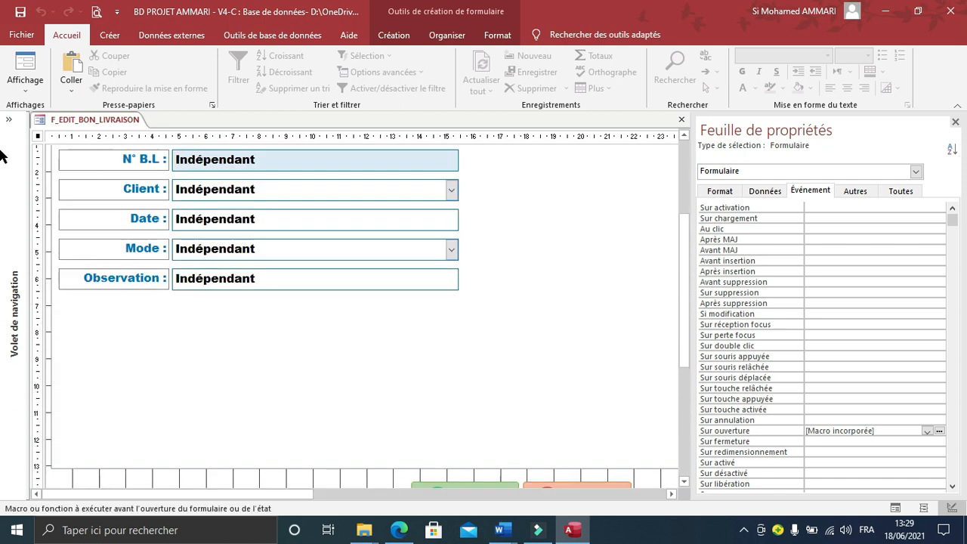
scroll(441, 359, "down", 3)
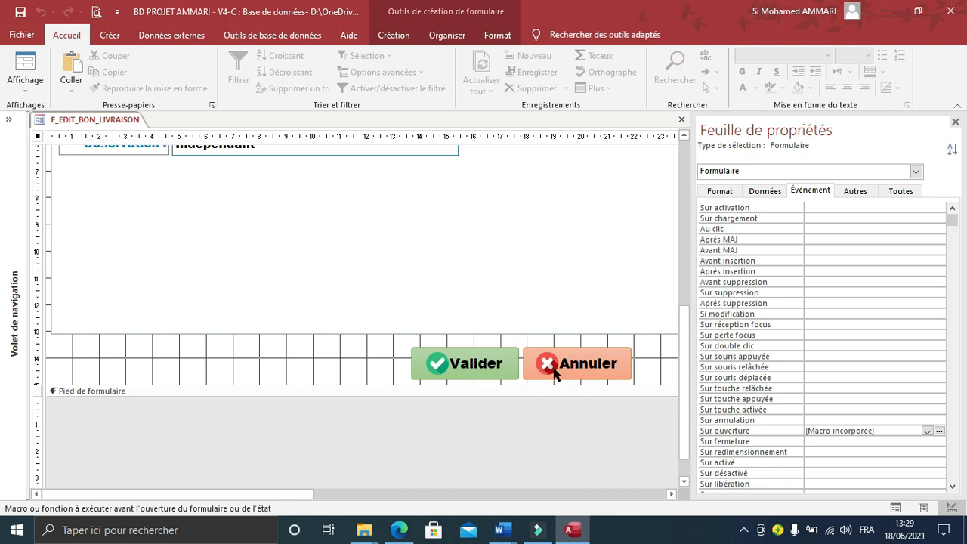
left_click(584, 366)
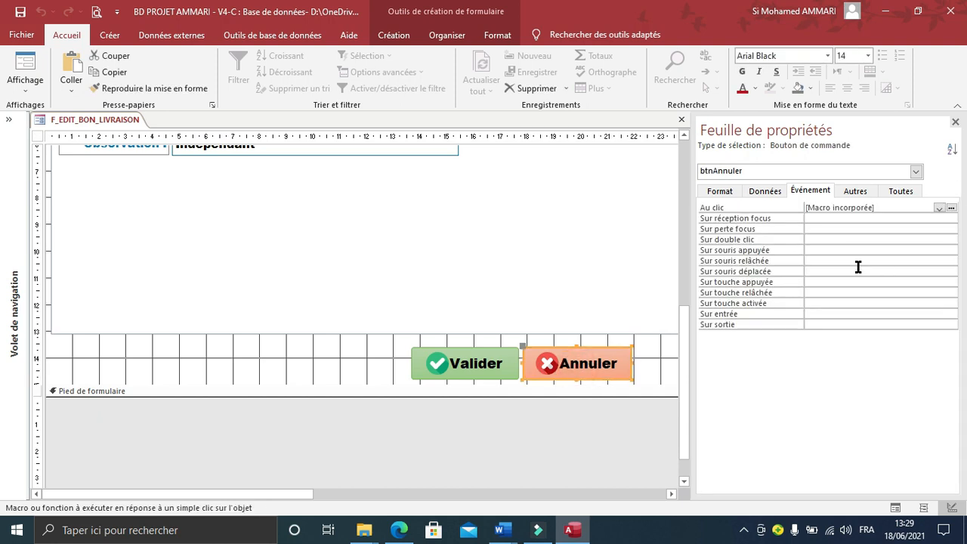
key("Delete")
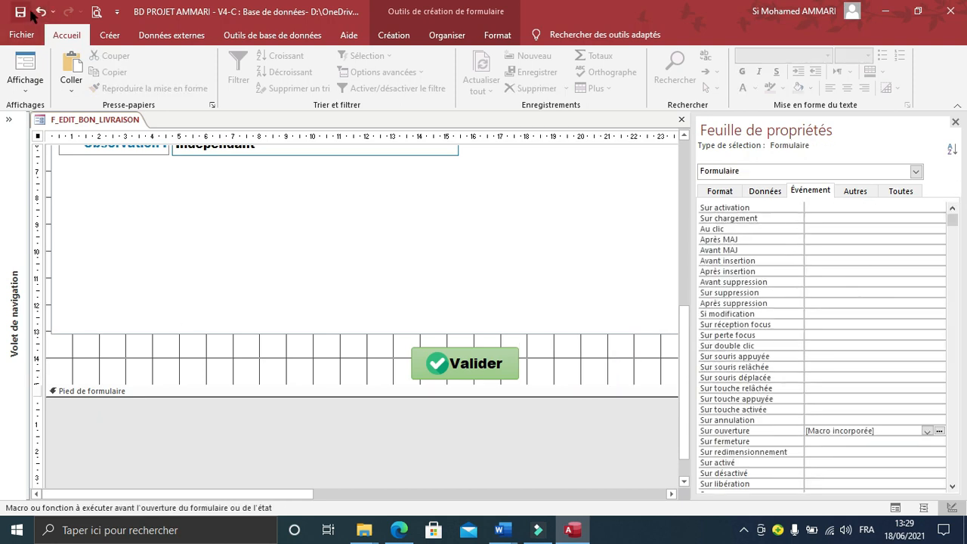
left_click(39, 11)
left_click(437, 421)
Step: Remove the Avertissements and OuvrirRequête actions from the Annuler button's Au clic macro, then close the macro and the form
left_click(541, 376)
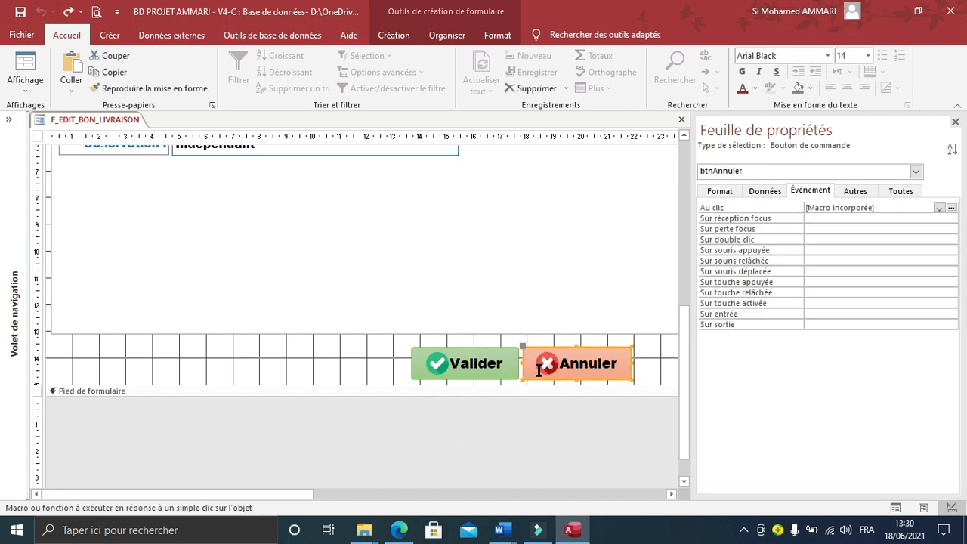
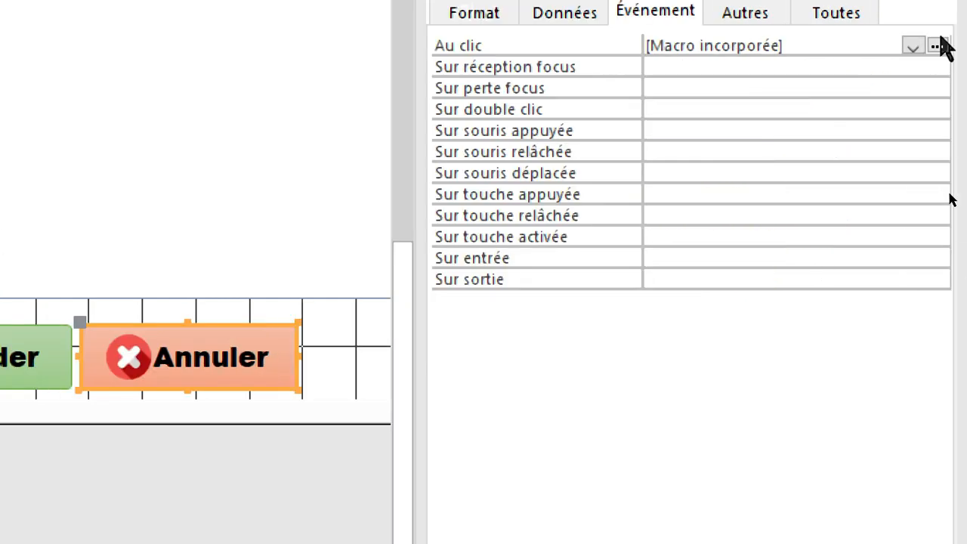
left_click(614, 78)
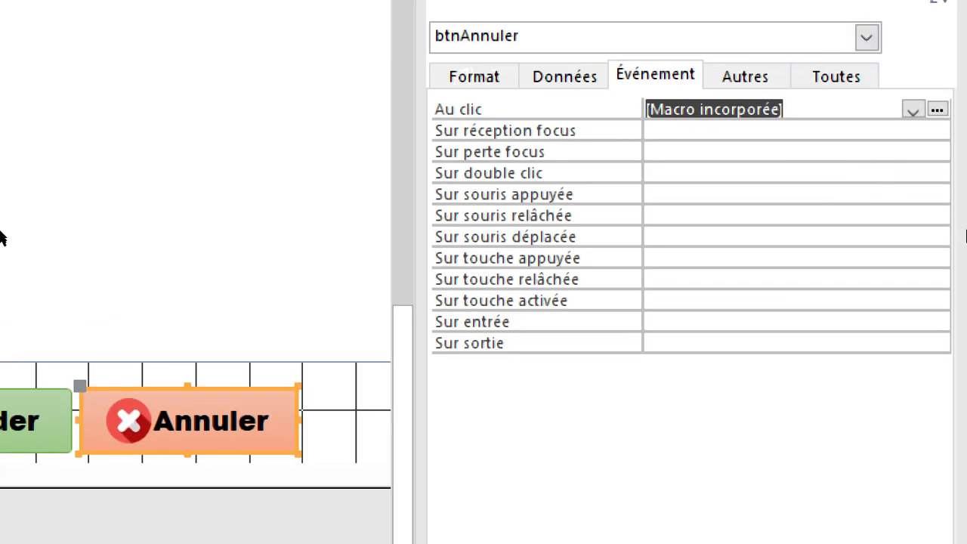
left_click(937, 111)
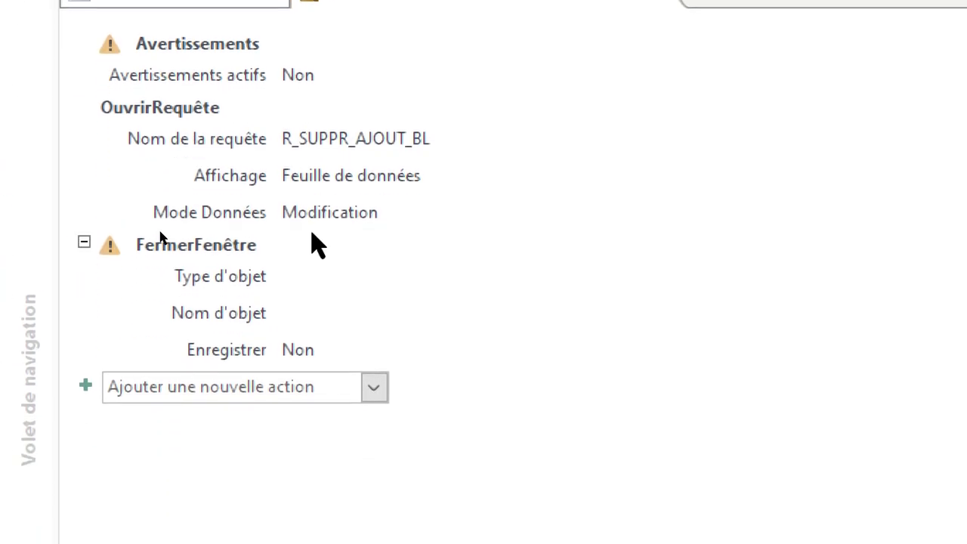
left_click(206, 72)
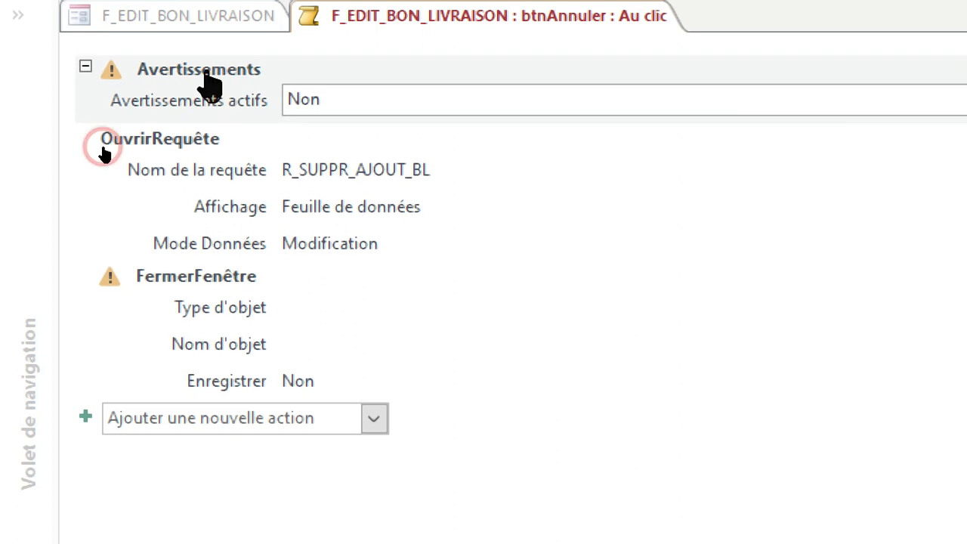
left_click(783, 67)
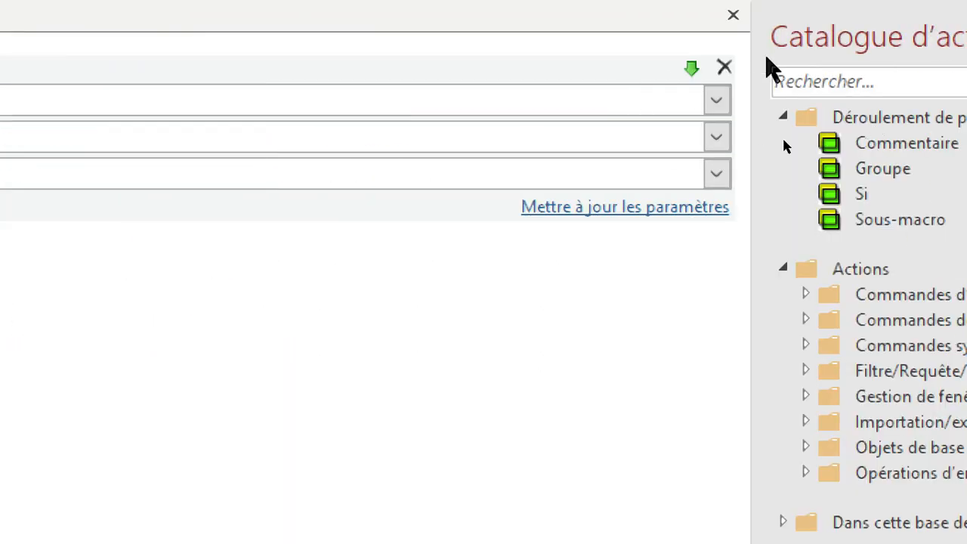
left_click(725, 68)
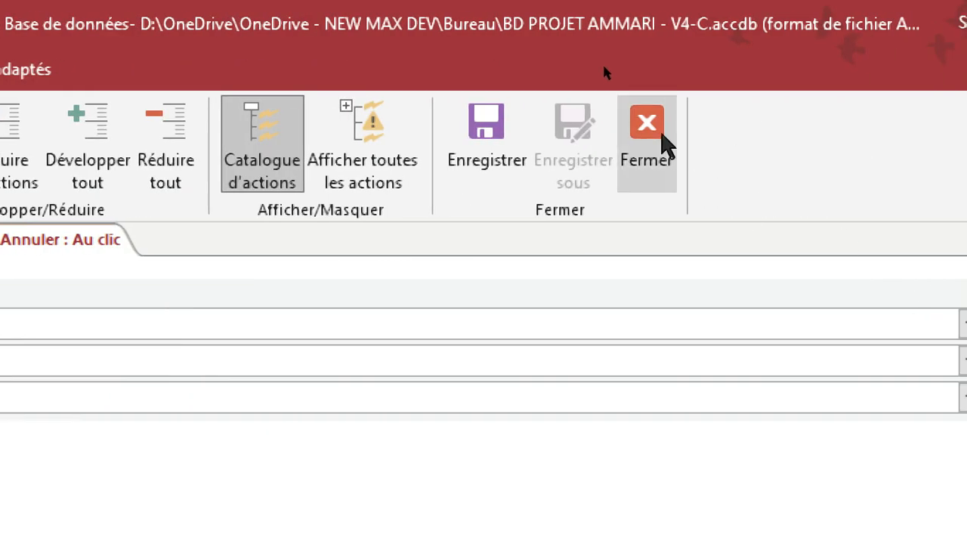
left_click(665, 149)
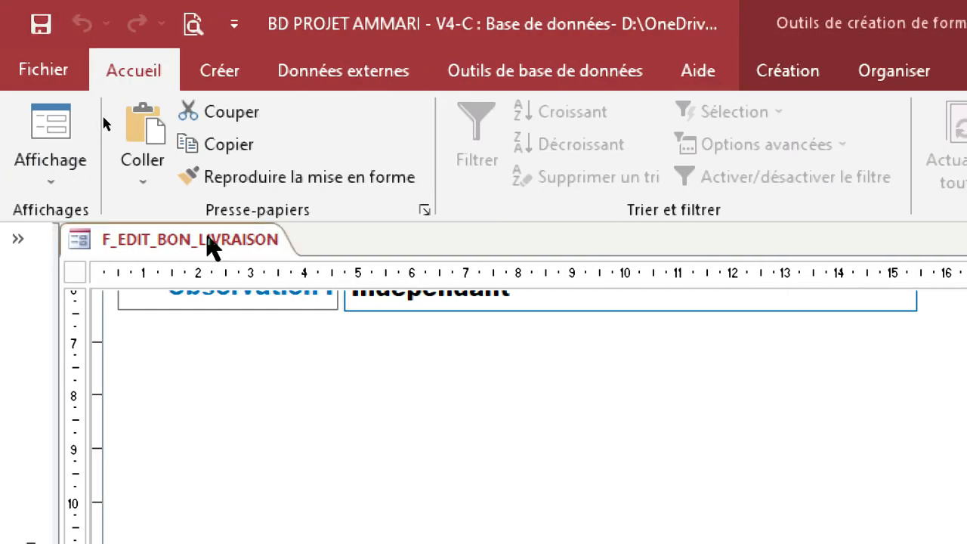
right_click(210, 243)
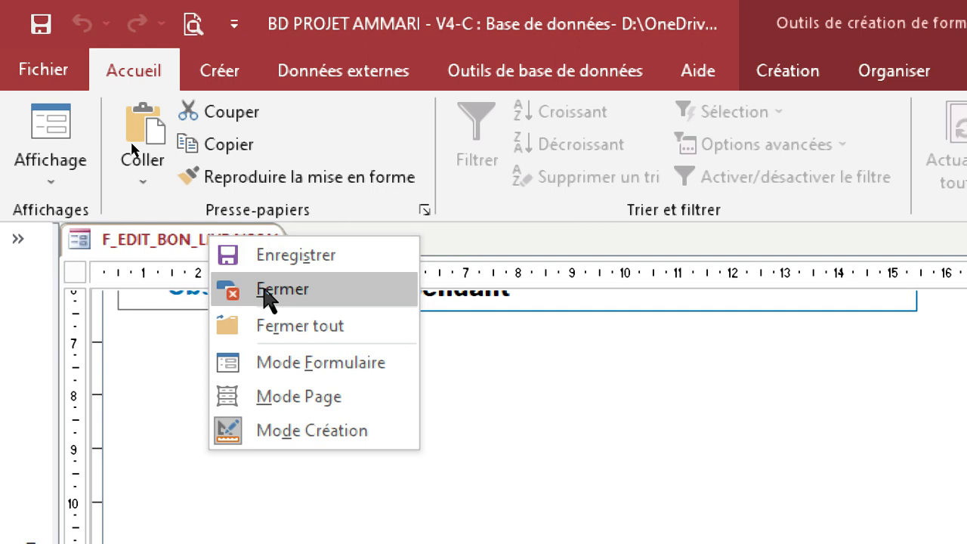
left_click(270, 293)
Step: Reopen the F_EDIT_BON_LIVRAISON form in design view
left_click(6, 479)
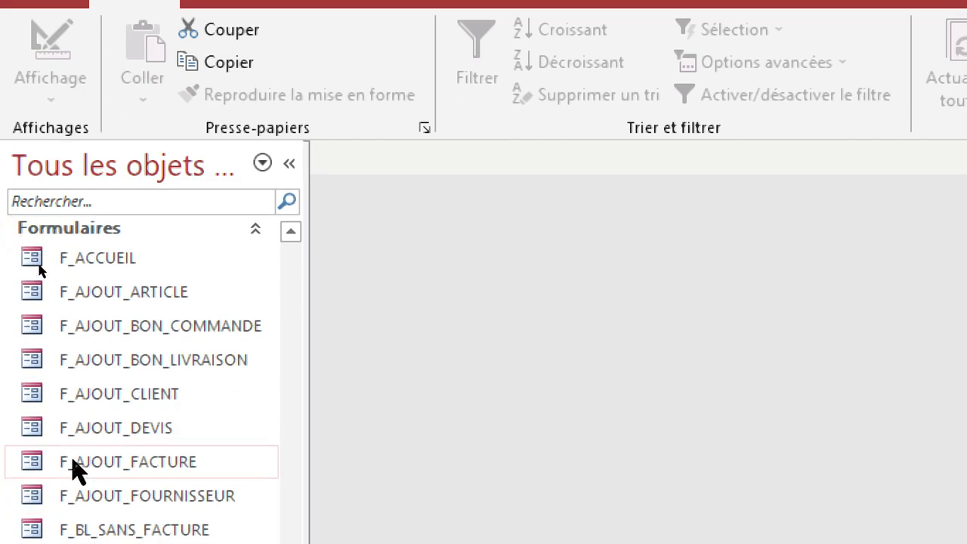
scroll(175, 491, "down", 2)
scroll(177, 486, "up", 5)
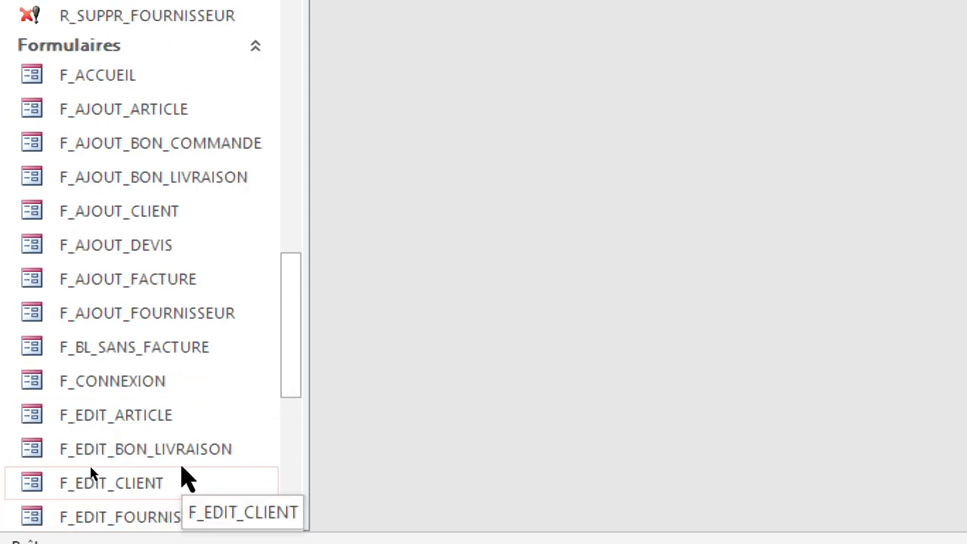
scroll(182, 453, "down", 5)
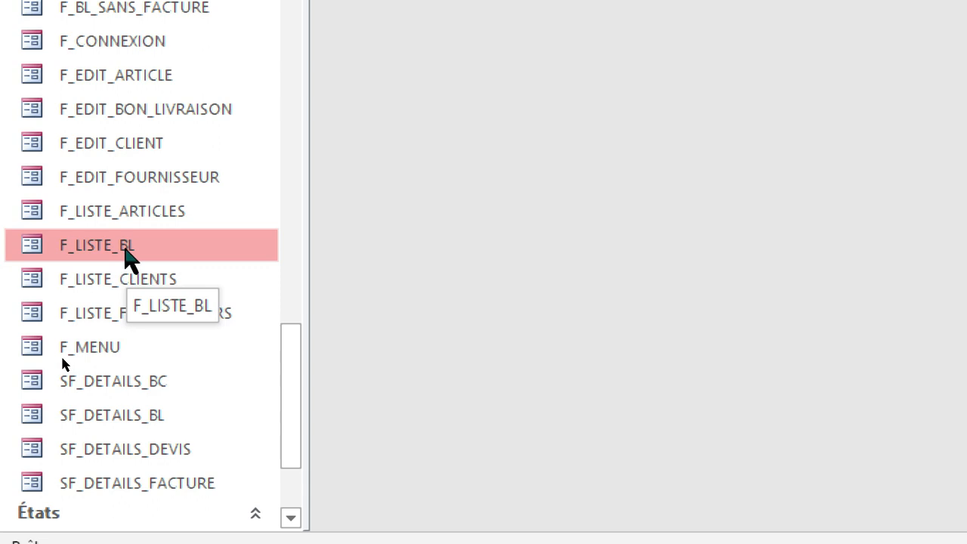
scroll(125, 257, "up", 2)
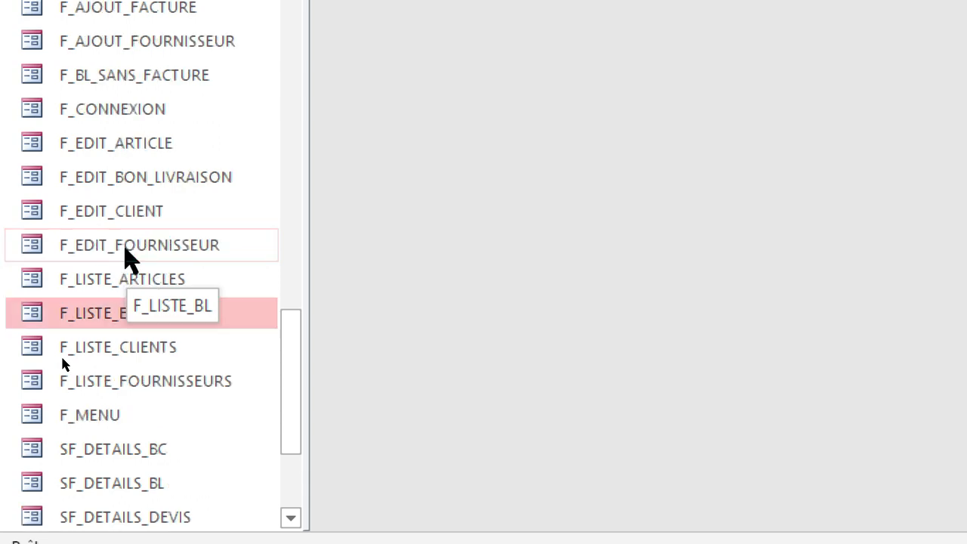
right_click(126, 253)
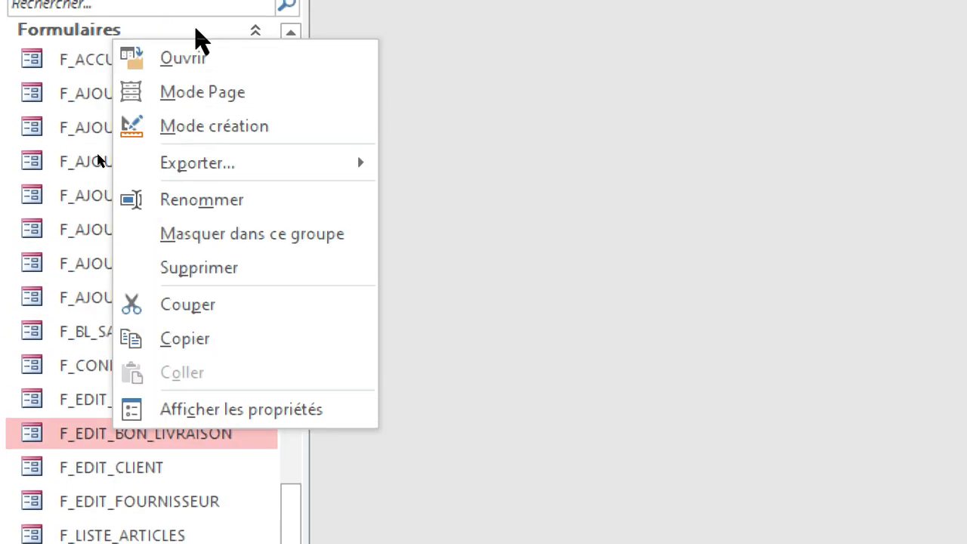
left_click(222, 125)
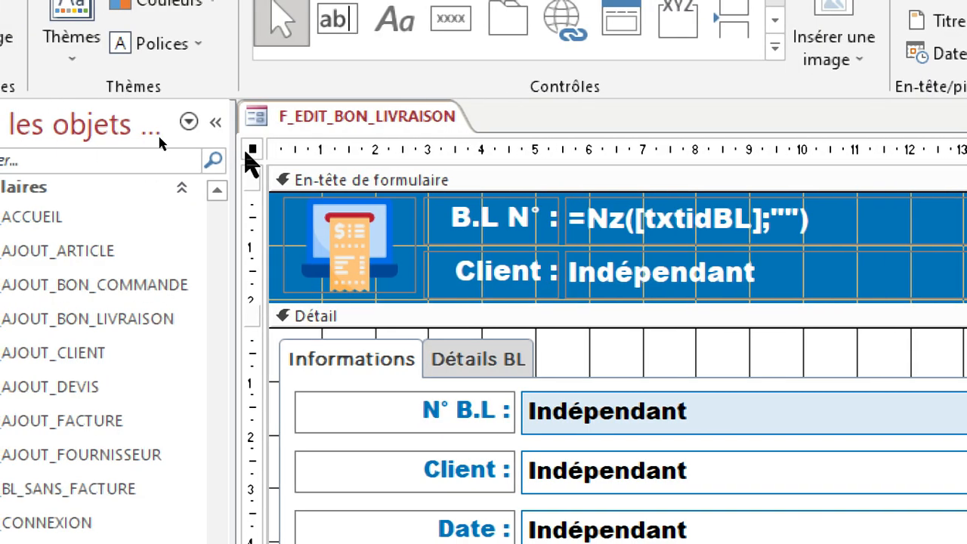
Step: Set the Légende property of the F_EDIT_BON_LIVRAISON form to "Editer Bon de livraison"
left_click(247, 153)
left_click(247, 153)
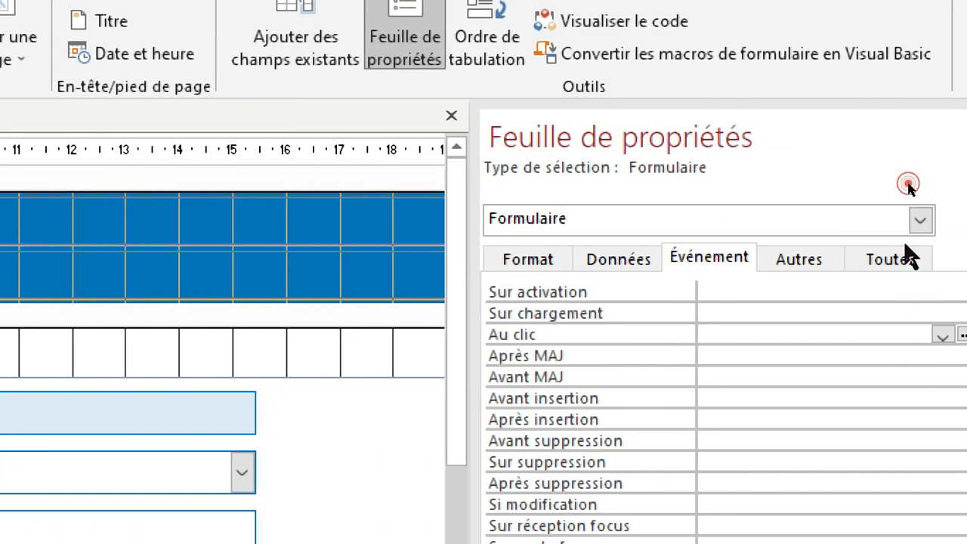
left_click(941, 257)
scroll(877, 449, "up", 9)
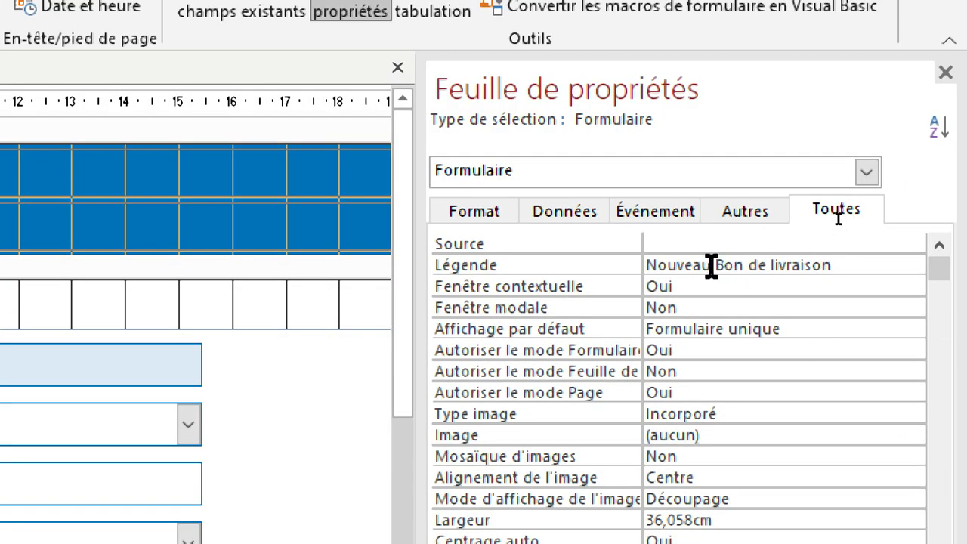
double_click(695, 265)
type("Ed")
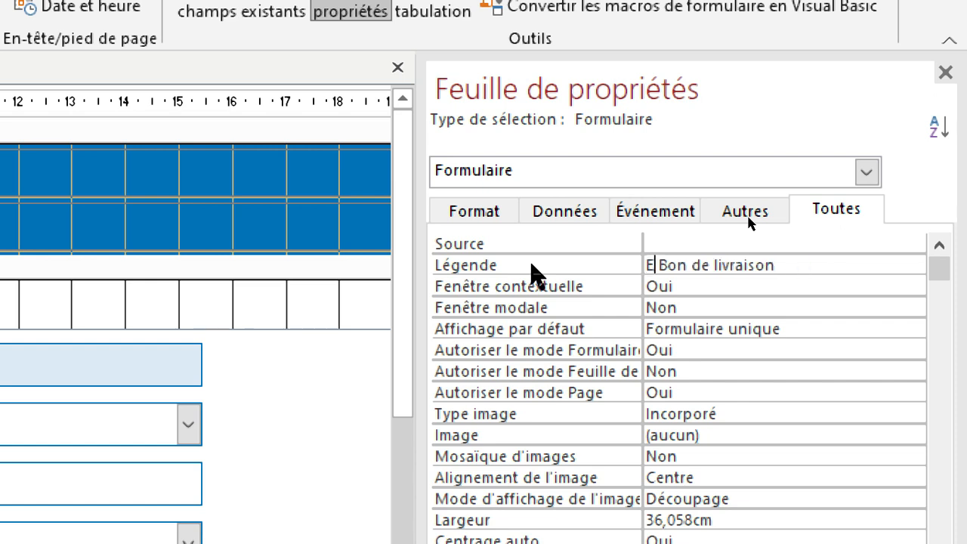
type("i")
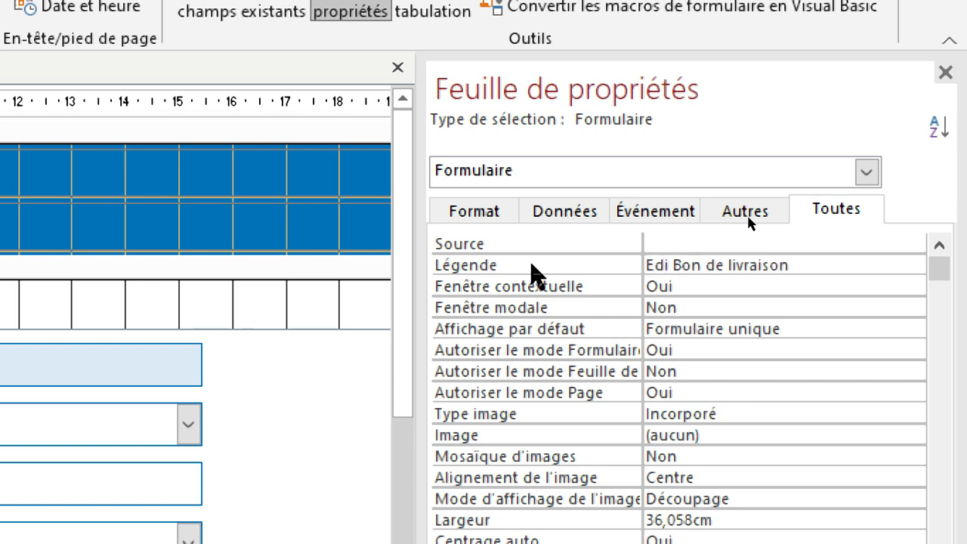
type("ter")
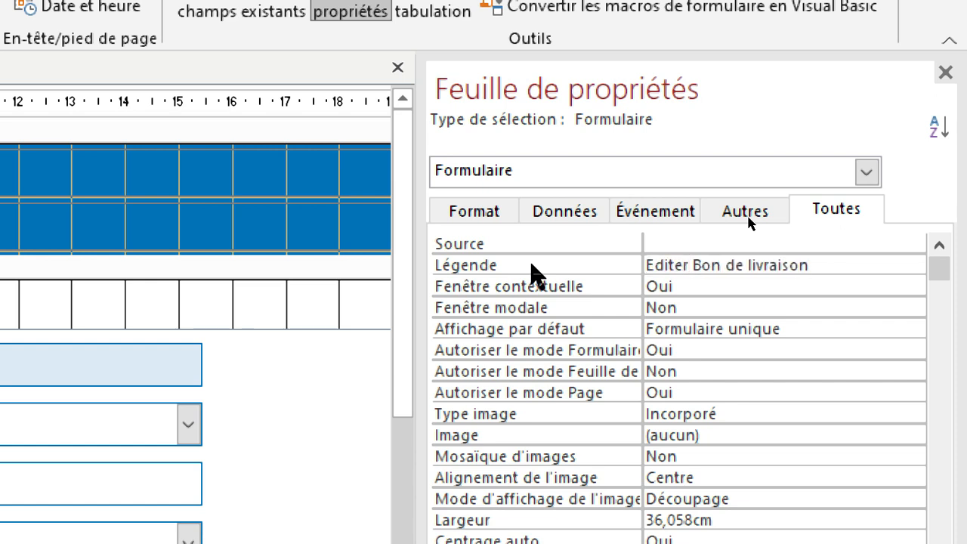
left_click(945, 74)
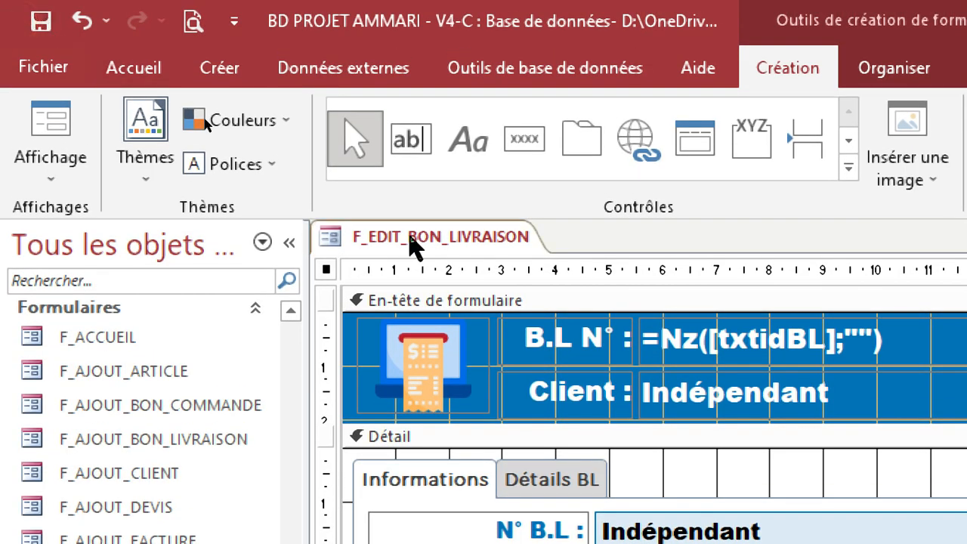
right_click(412, 227)
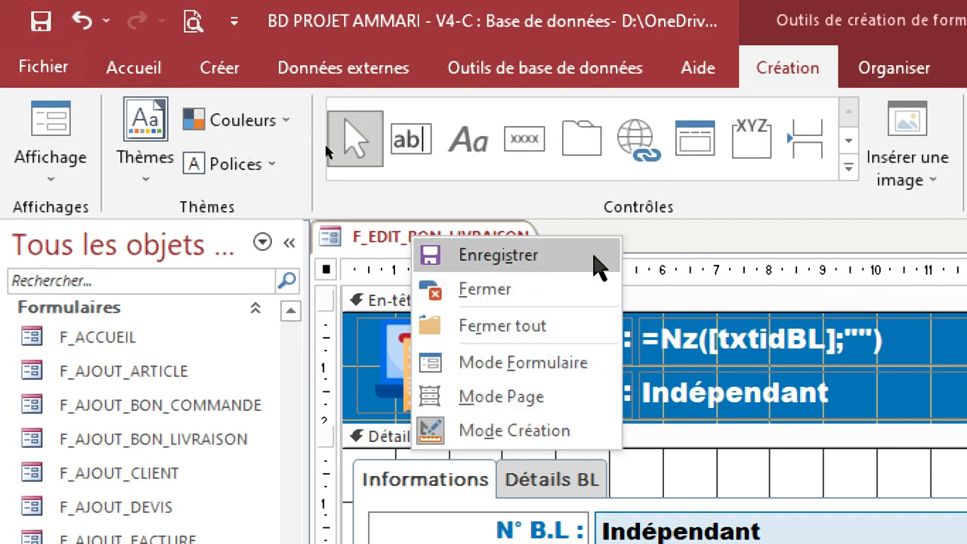
left_click(380, 242)
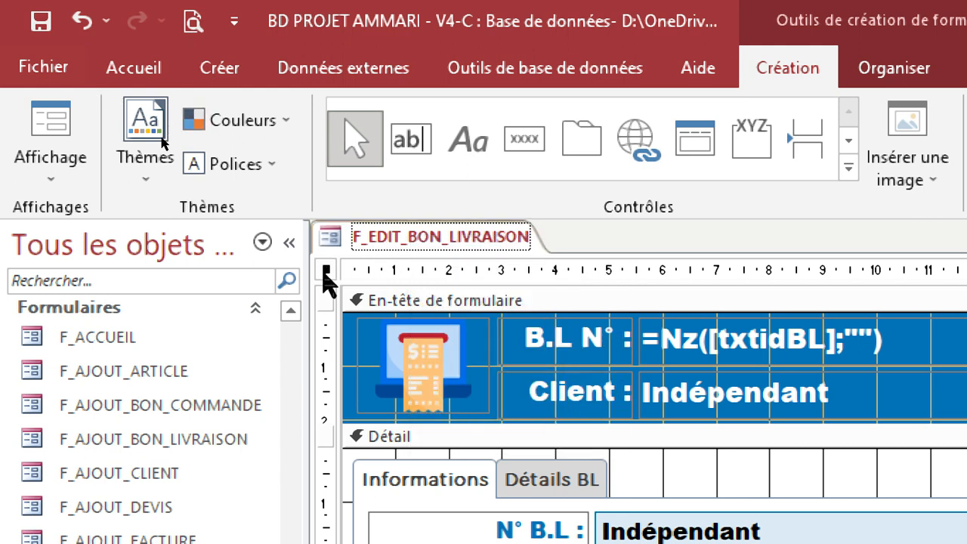
Step: Add an AgrandirFenêtre action to the form's Sur ouverture macro and move it above all the DéfinirValeur actions
left_click(166, 138)
double_click(333, 268)
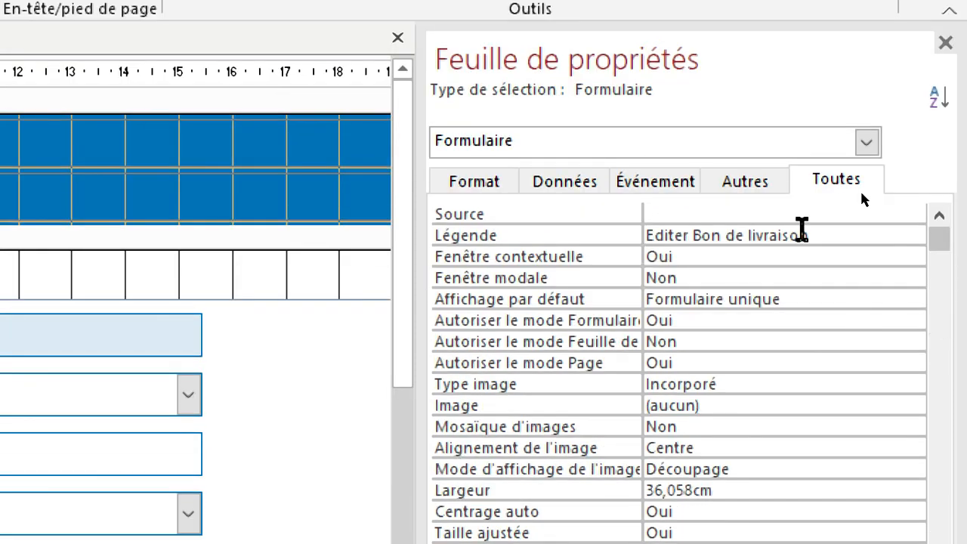
left_click(667, 181)
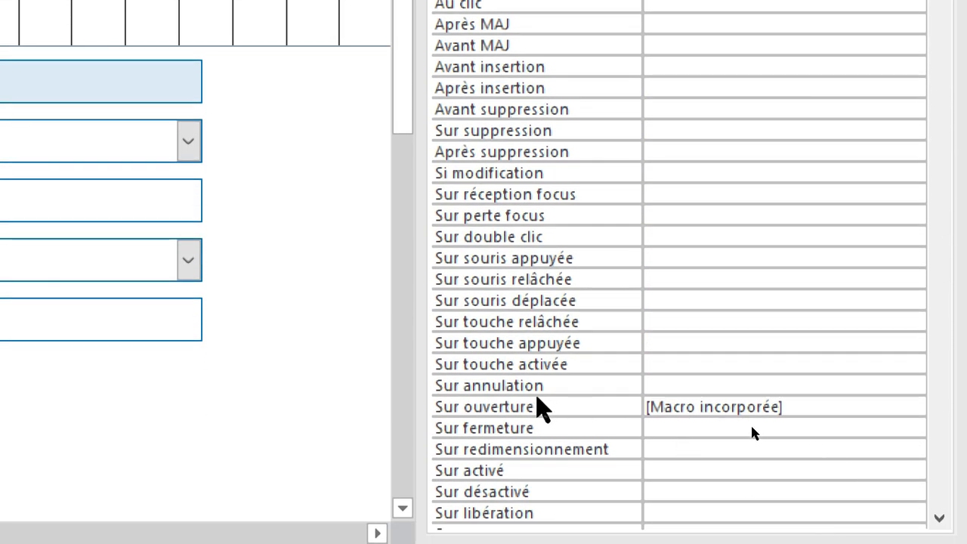
left_click(750, 414)
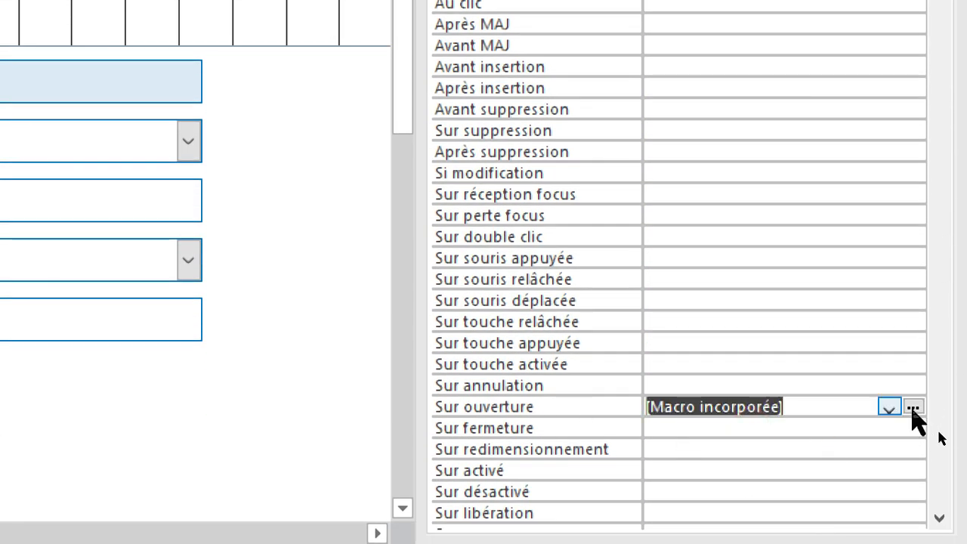
left_click(913, 408)
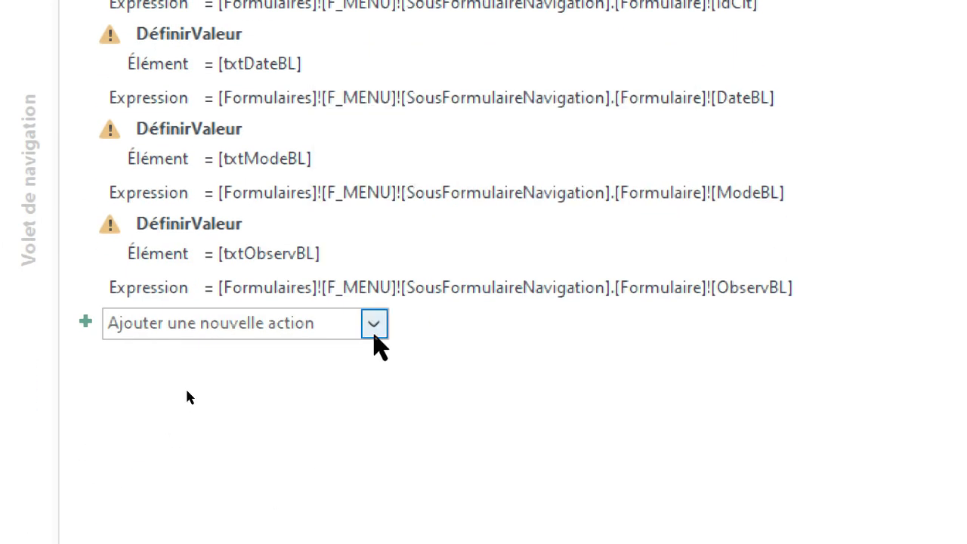
left_click(376, 322)
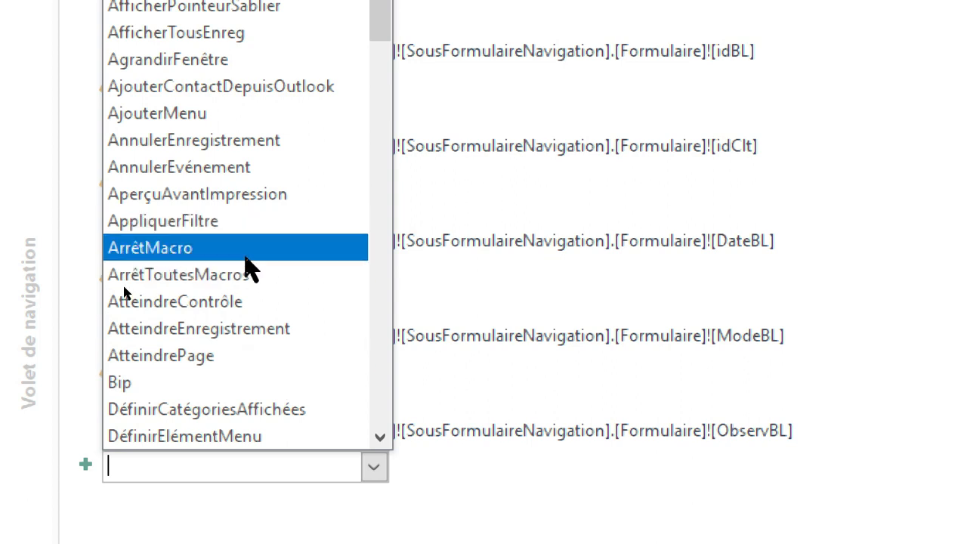
scroll(257, 278, "down", 2)
scroll(255, 276, "up", 2)
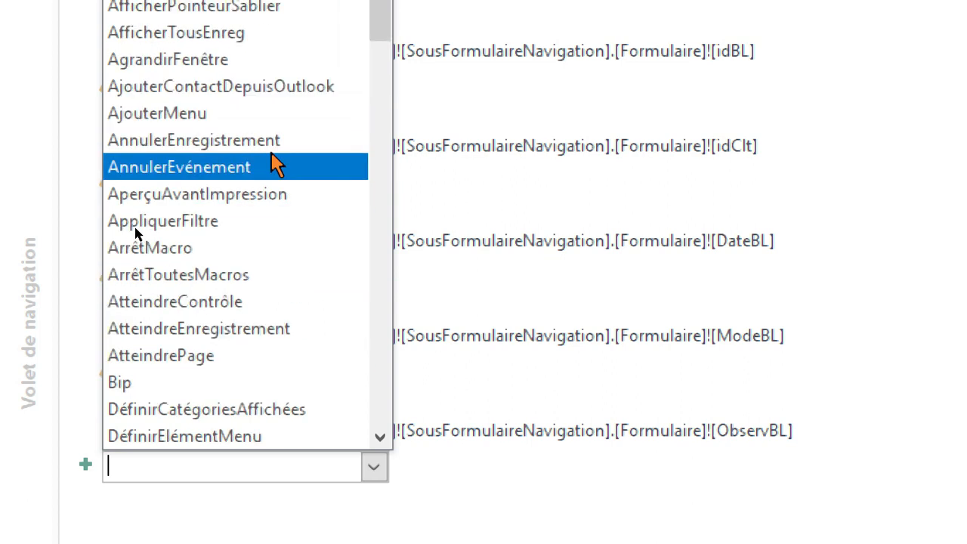
scroll(237, 75, "up", 1)
left_click(222, 105)
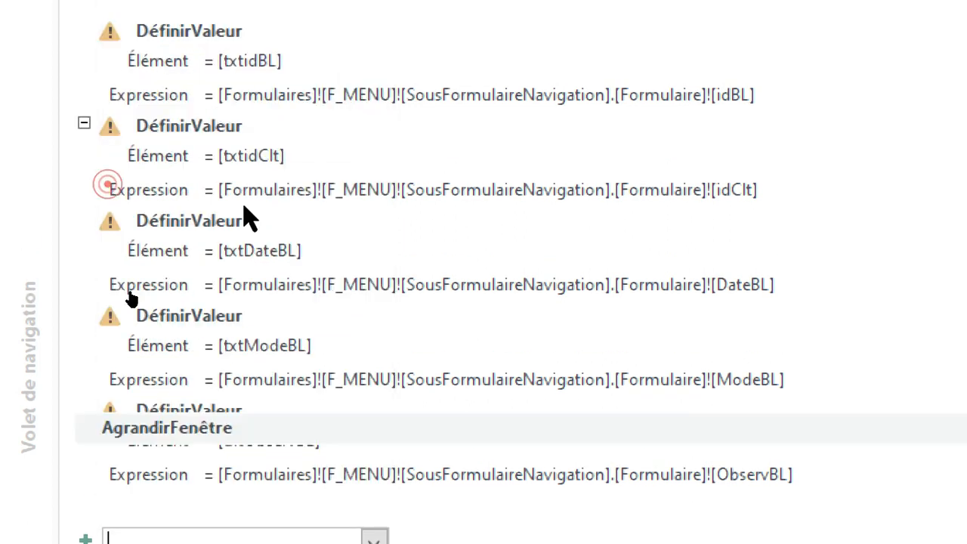
left_click_drag(205, 378, 119, 134)
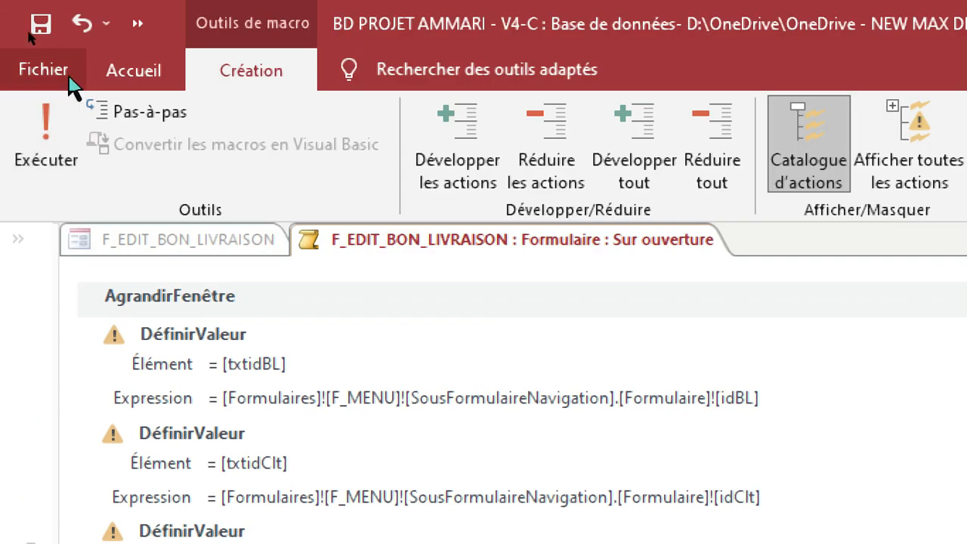
Step: Save and close the Sur ouverture macro, then close the F_EDIT_BON_LIVRAISON form
left_click(43, 26)
left_click(607, 130)
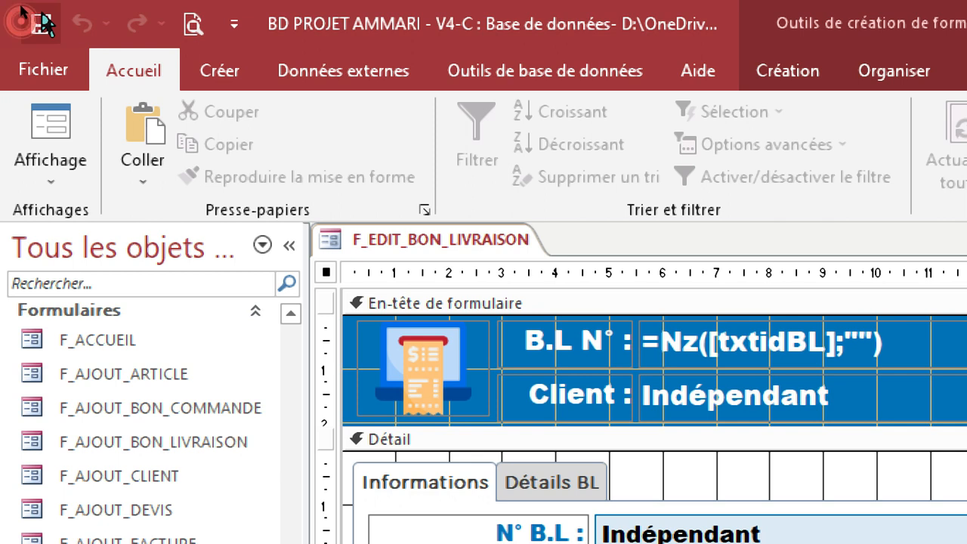
right_click(403, 239)
left_click(463, 284)
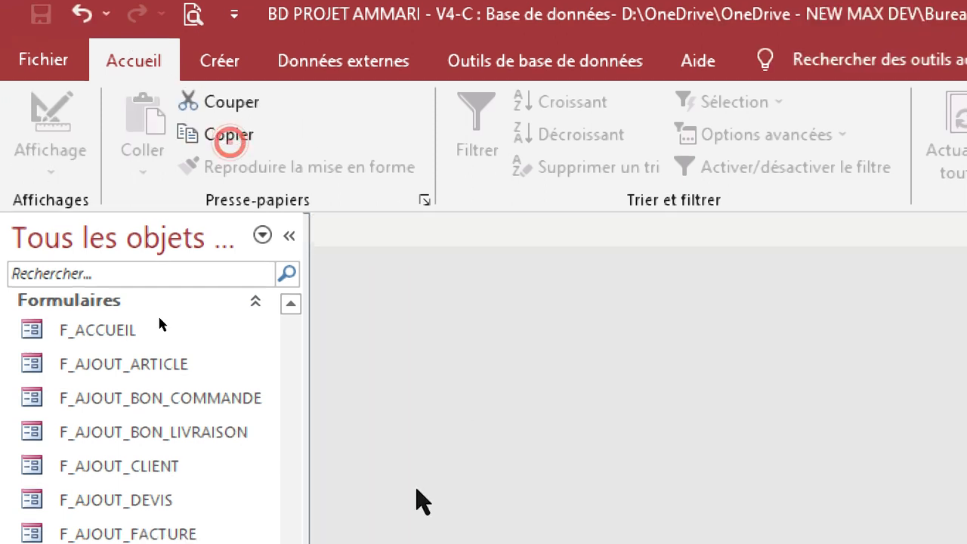
Step: Open the F_MENU form in design view and display its BON DE LIVRAISON page with the navigation pane and property sheet hidden
scroll(128, 364, "down", 2)
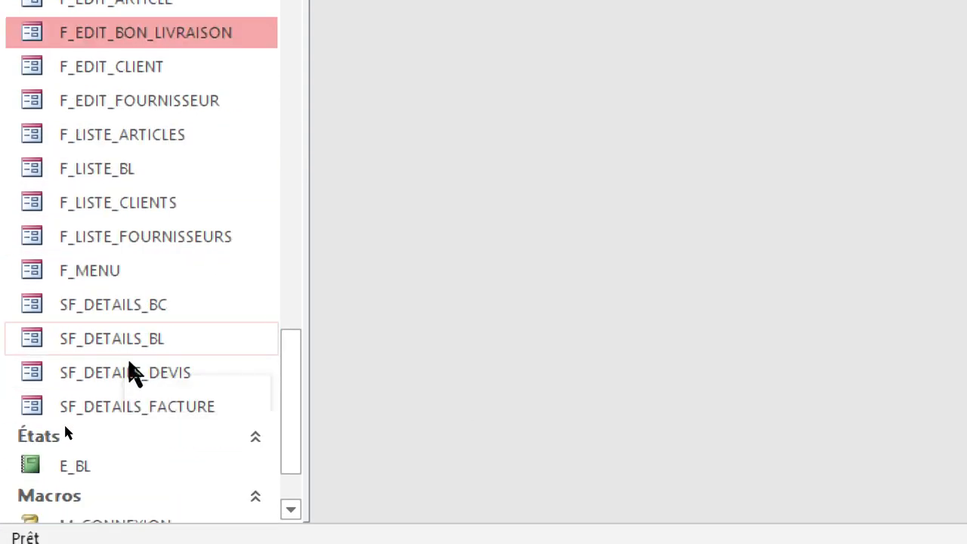
left_click(67, 272)
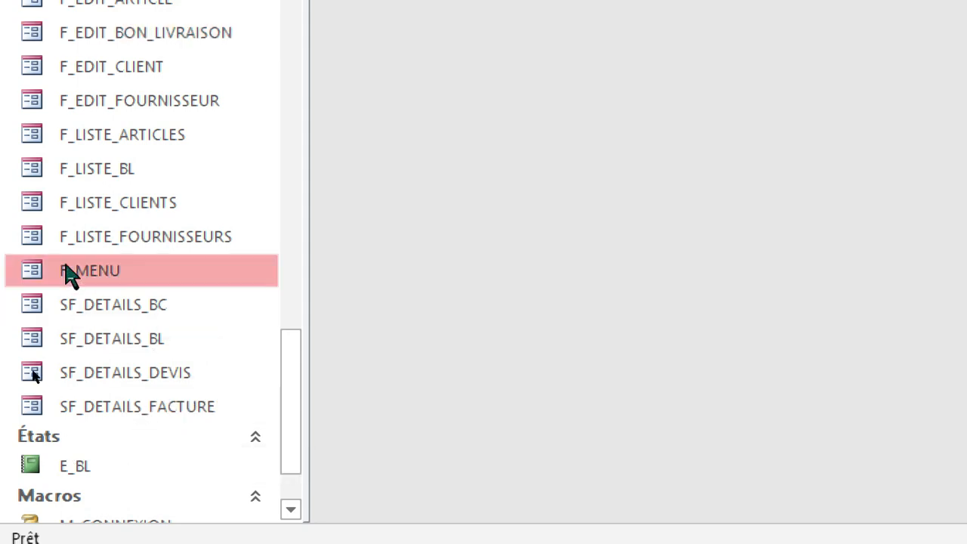
right_click(67, 272)
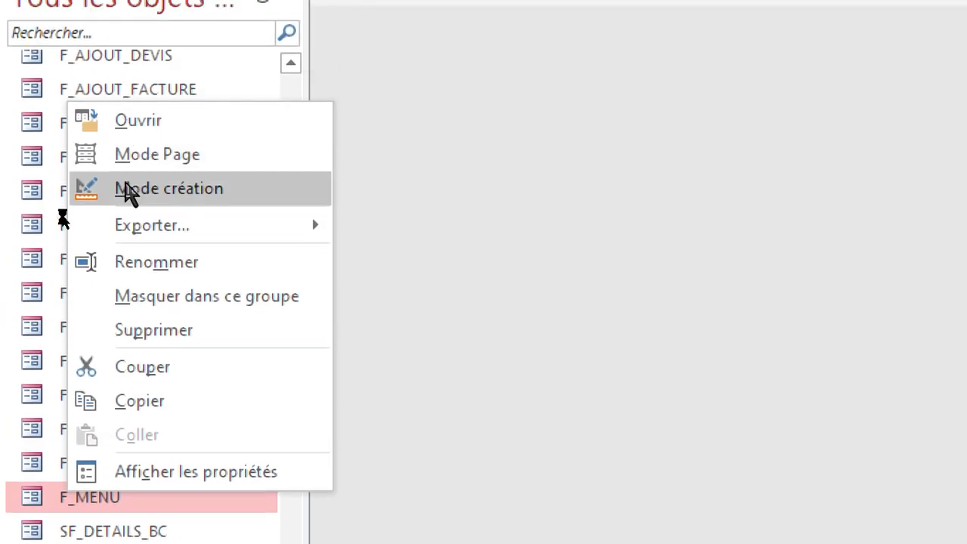
left_click(127, 192)
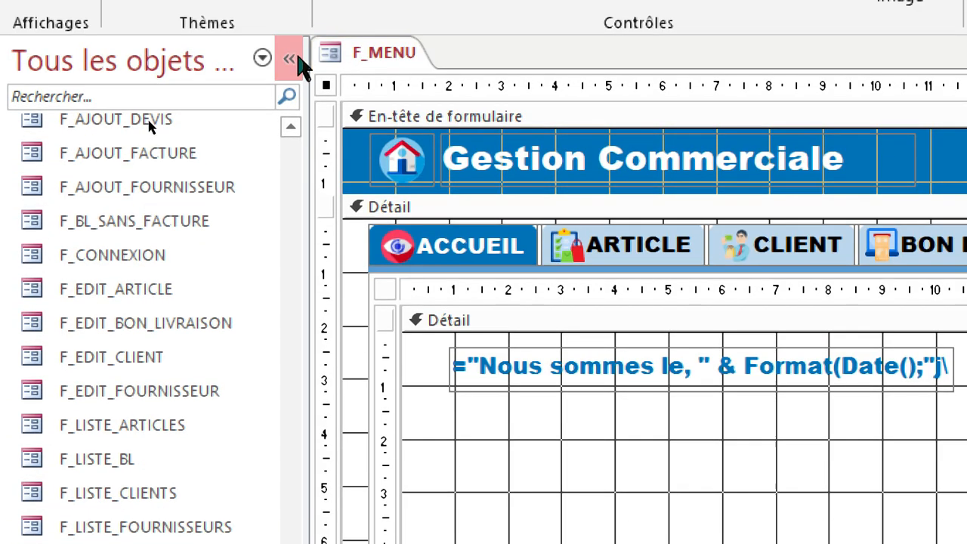
left_click(289, 59)
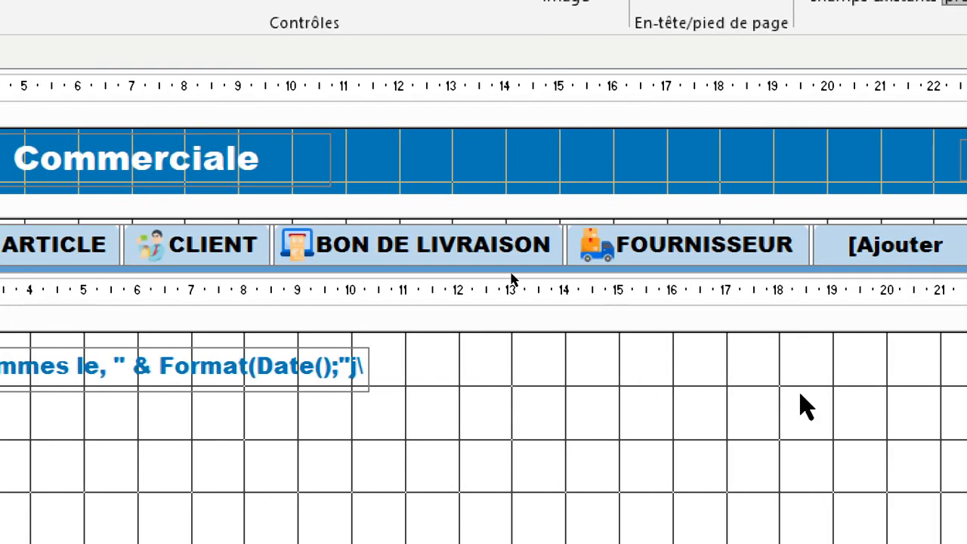
left_click(405, 250)
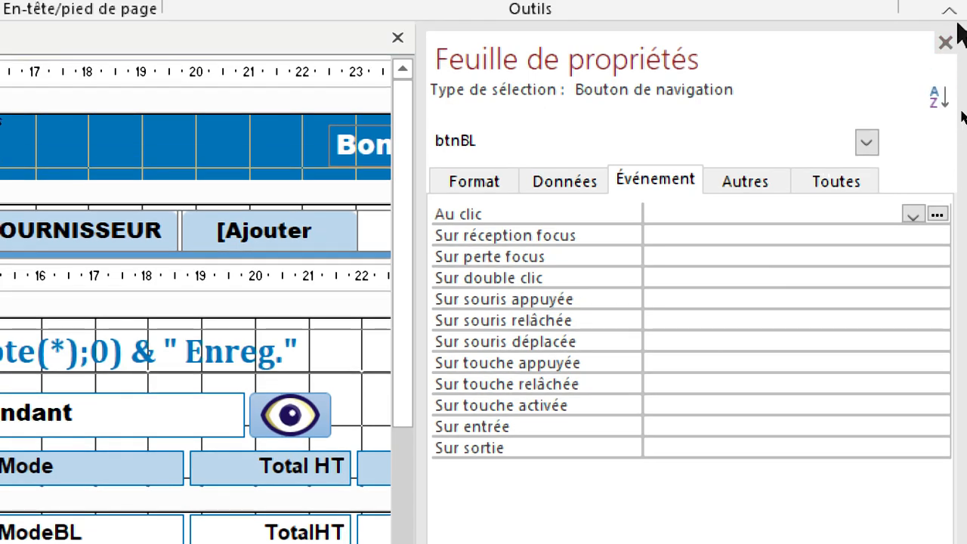
left_click(944, 38)
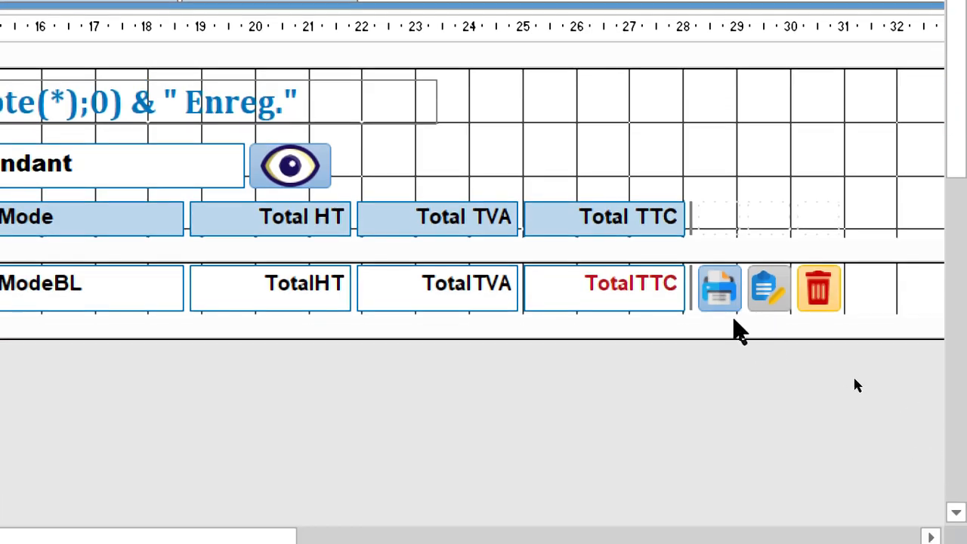
Step: In the Au clic macro of the delivery-note list's btnEdit button, set the OuvrirFormulaire action's form name to F_EDIT_BON_LIVRAISON
left_click(774, 296)
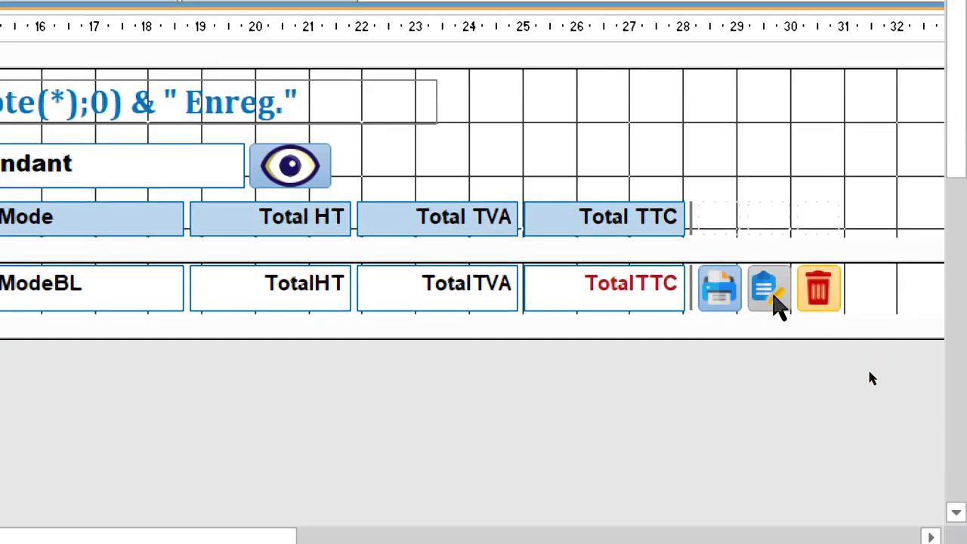
left_click(773, 296)
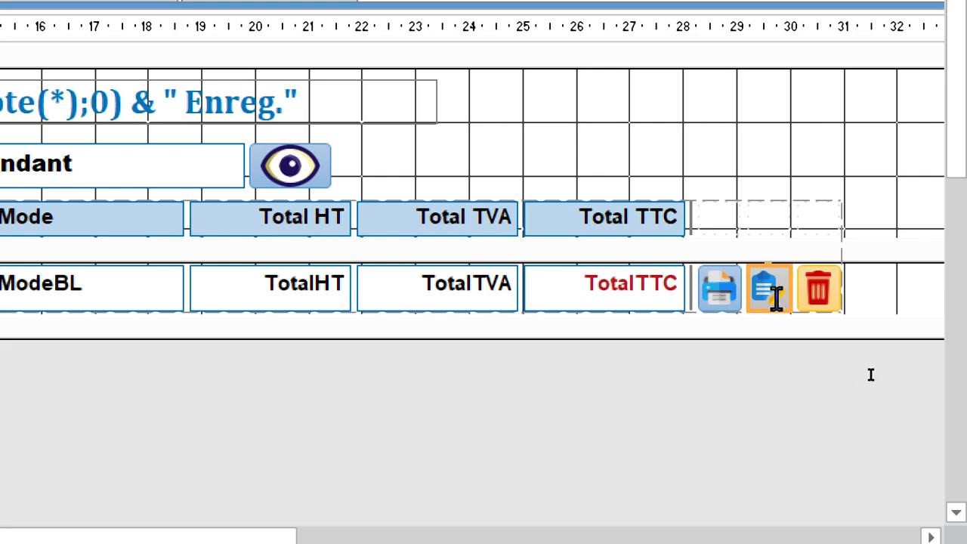
double_click(775, 296)
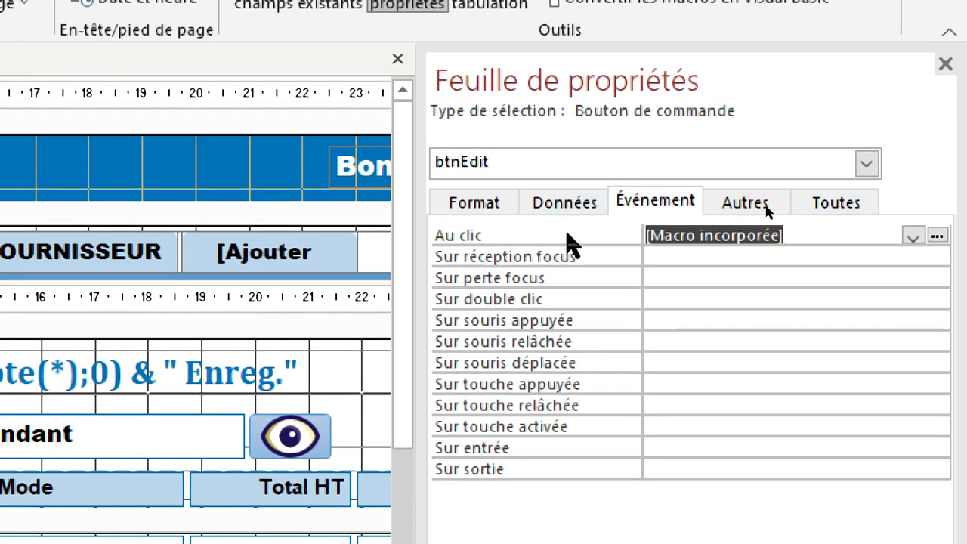
left_click(937, 237)
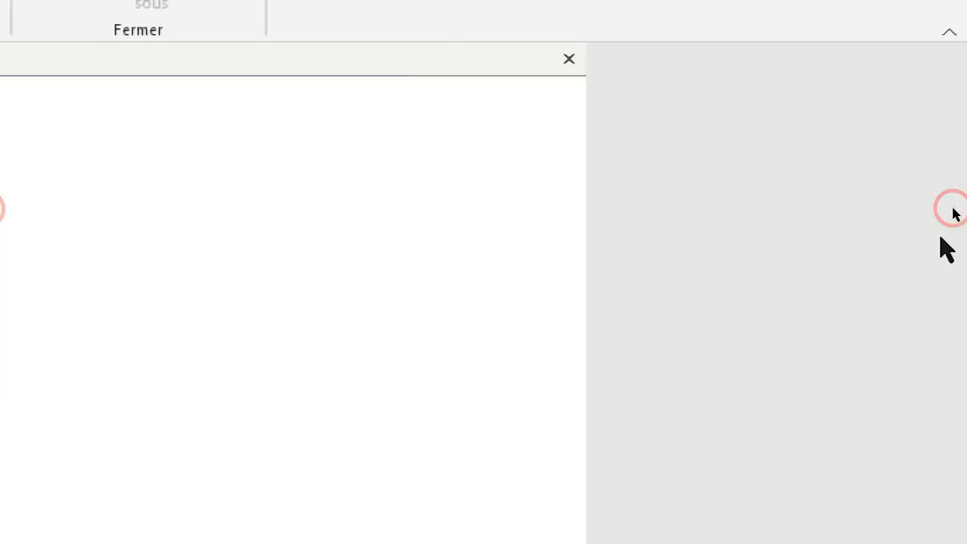
left_click(200, 161)
left_click(353, 199)
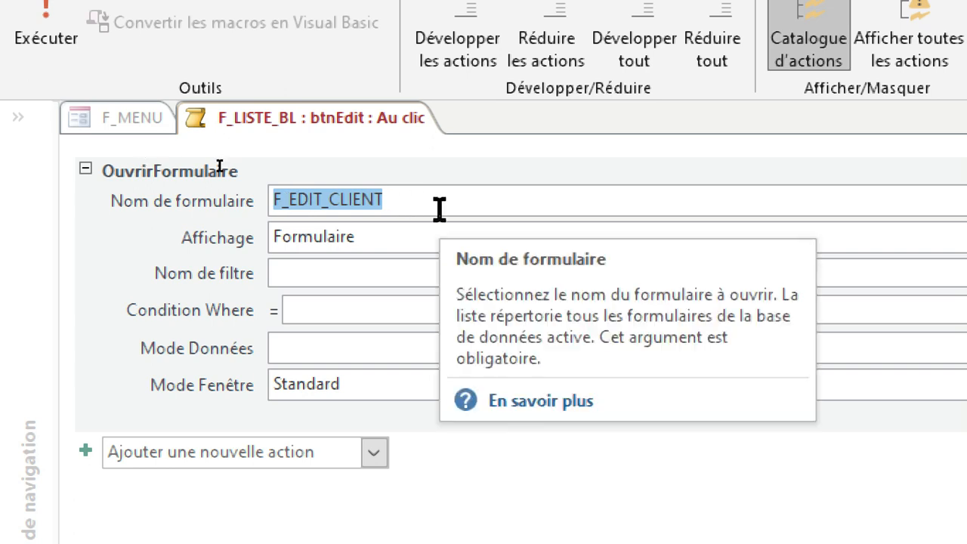
left_click(888, 201)
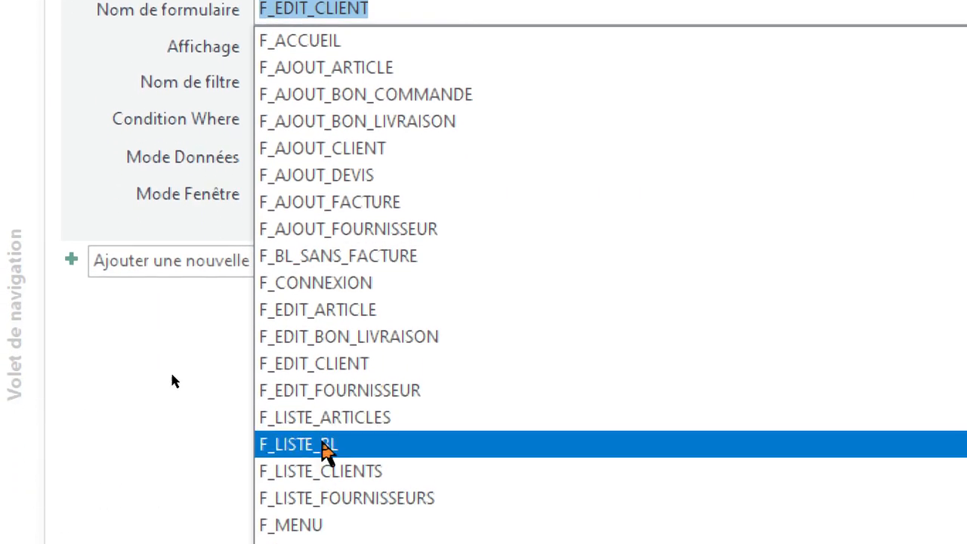
left_click(391, 337)
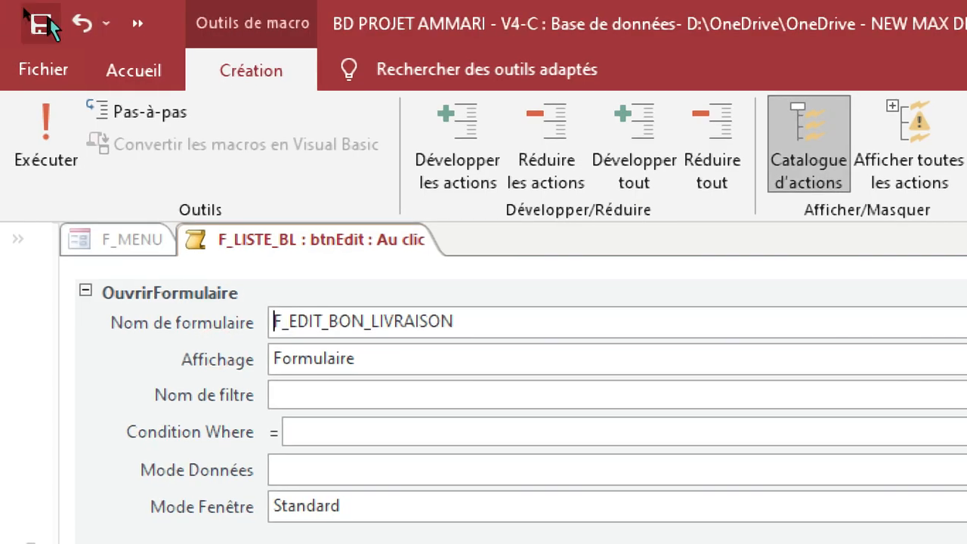
Step: Save and close the btnEdit macro, then show F_MENU in form view
right_click(314, 244)
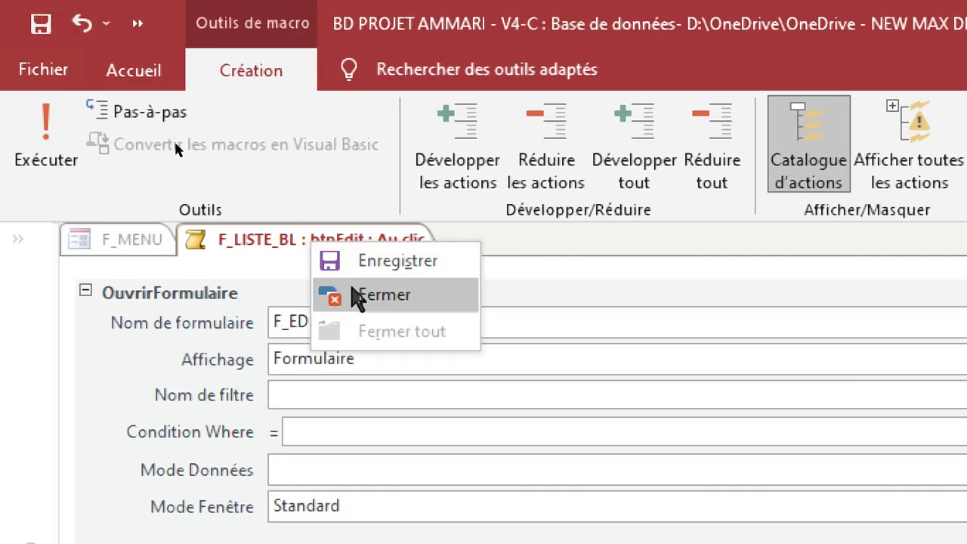
left_click(355, 293)
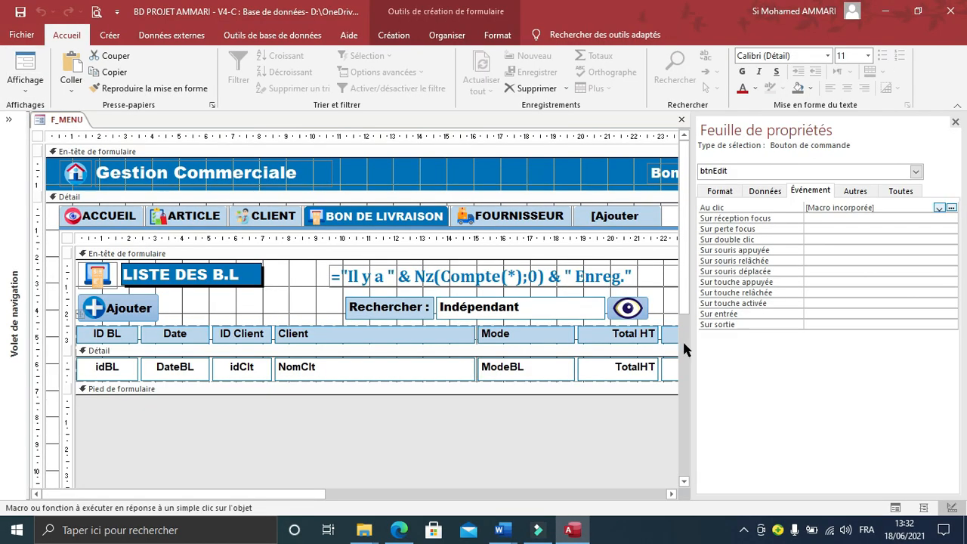
left_click(896, 505)
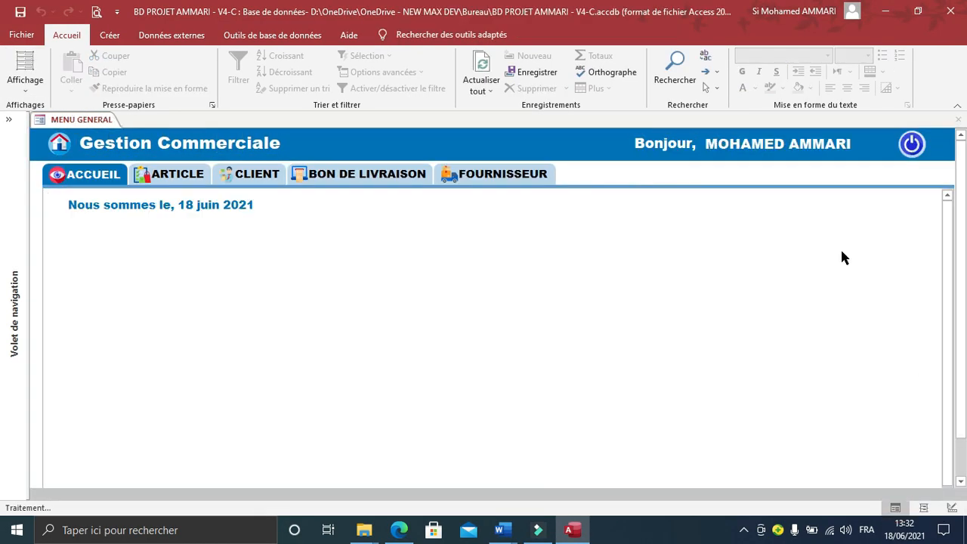
Step: Open delivery note 32 for editing from the BON DE LIVRAISON list and check its Informations and Détails BL pages
left_click(414, 180)
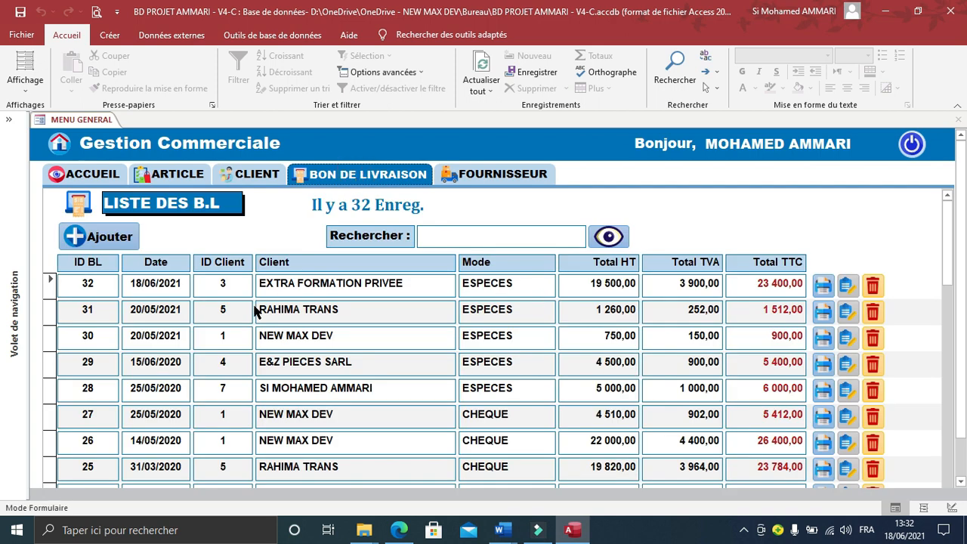
left_click(847, 286)
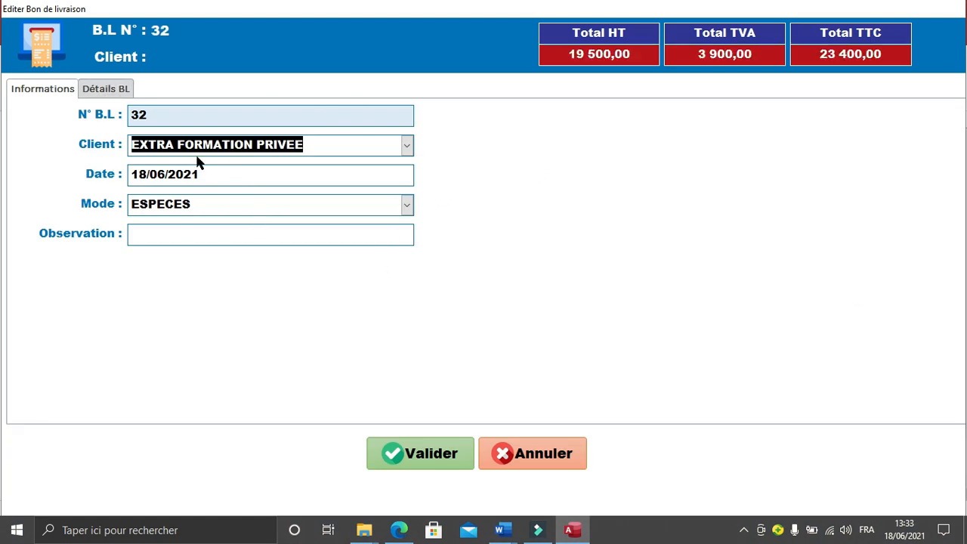
left_click(113, 91)
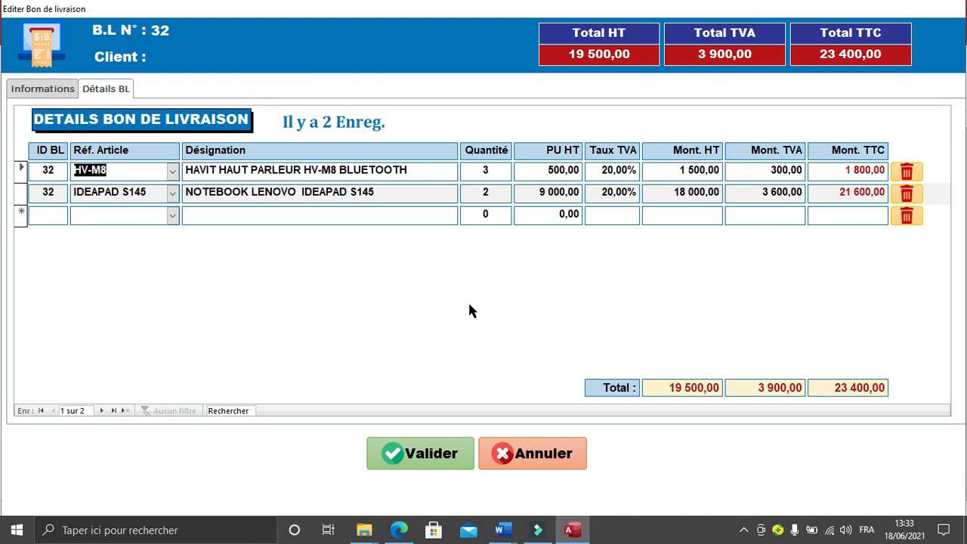
left_click(67, 91)
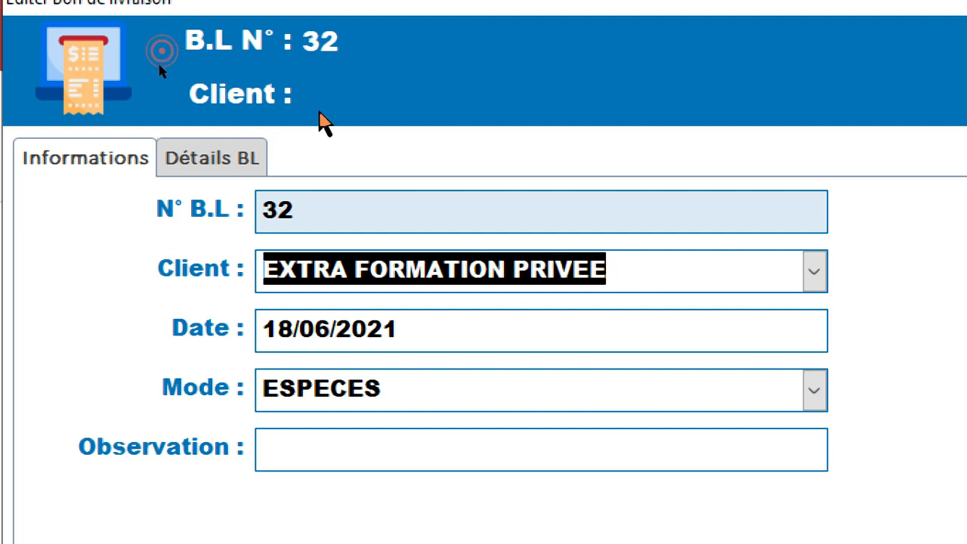
Step: Reselect EXTRA FORMATION PRIVEE as the client of delivery note 32 to test the header's client title
left_click(814, 272)
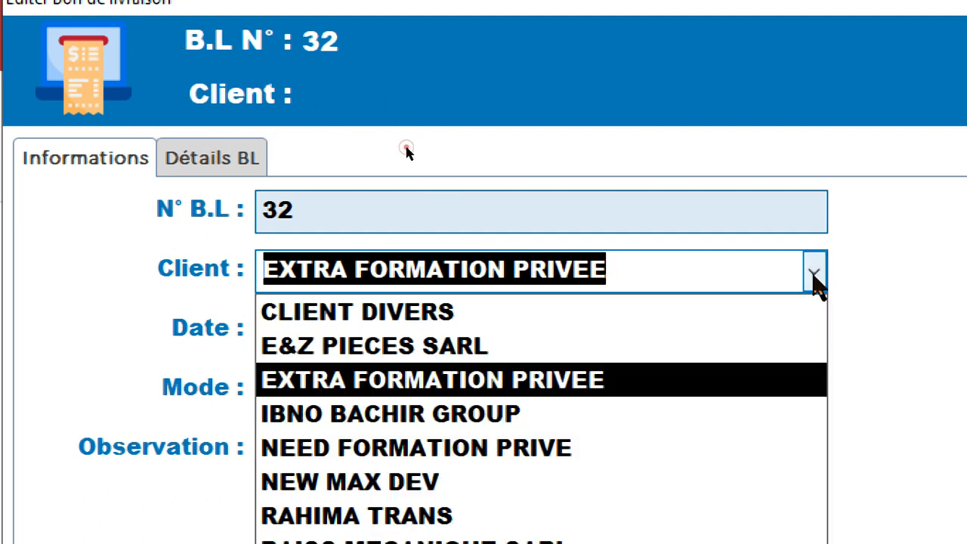
left_click(622, 378)
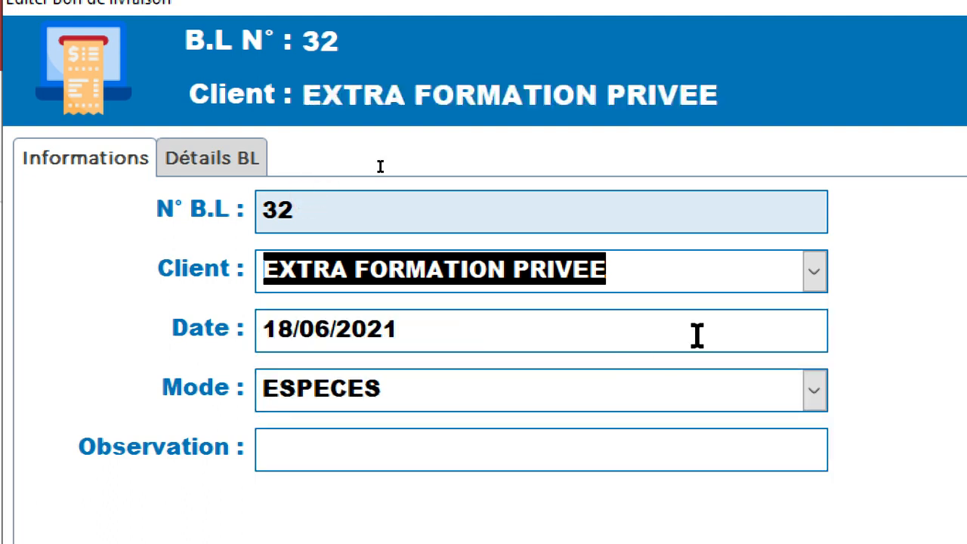
left_click(818, 278)
left_click(589, 375)
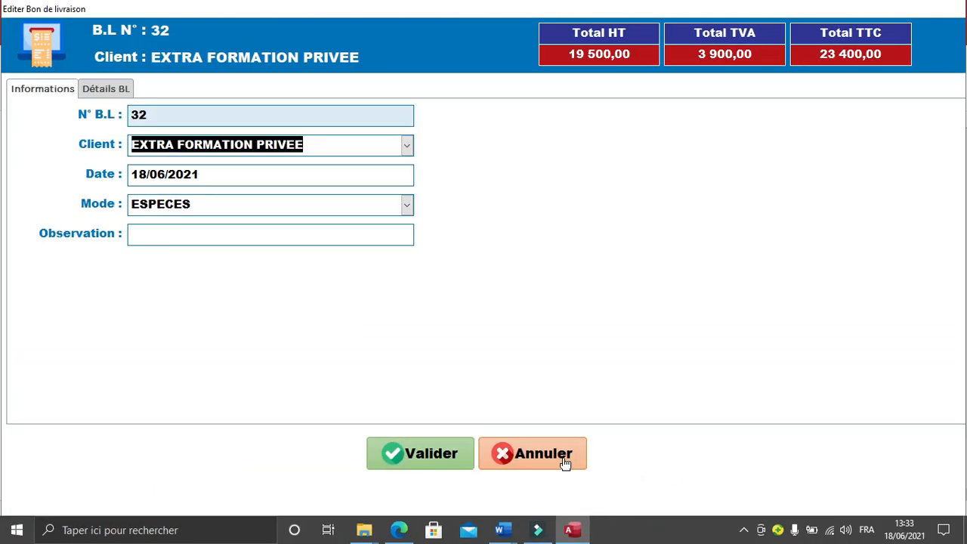
Step: Try the payment mode list of delivery note 32 and cancel the edit form
left_click(406, 205)
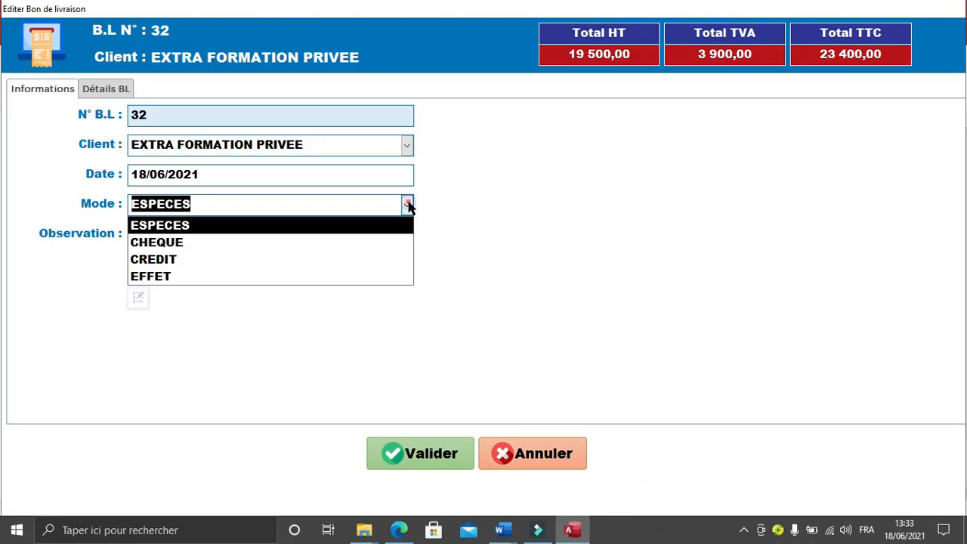
left_click(203, 252)
left_click(520, 452)
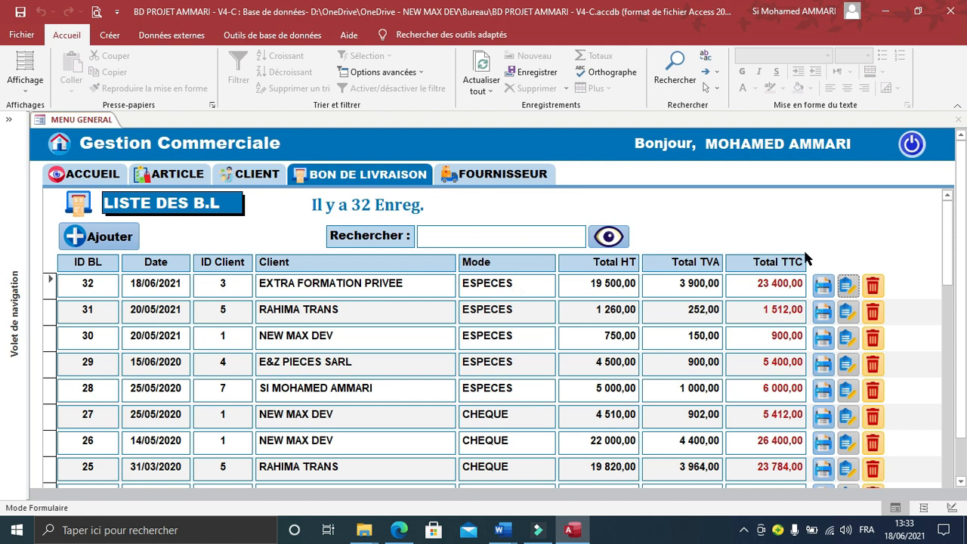
Step: Reopen delivery note 32 for editing and switch the F_EDIT_BON_LIVRAISON form to design view
left_click(848, 286)
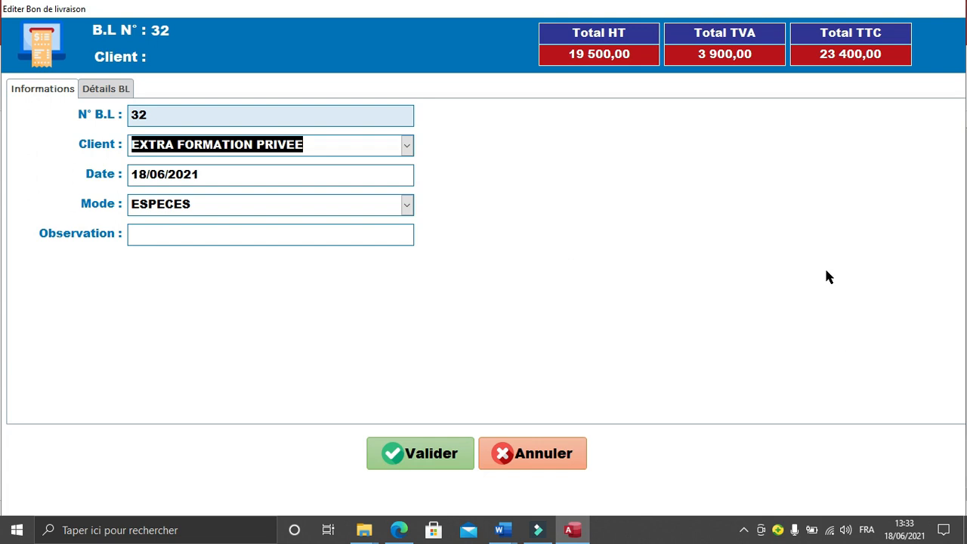
right_click(694, 447)
left_click(731, 340)
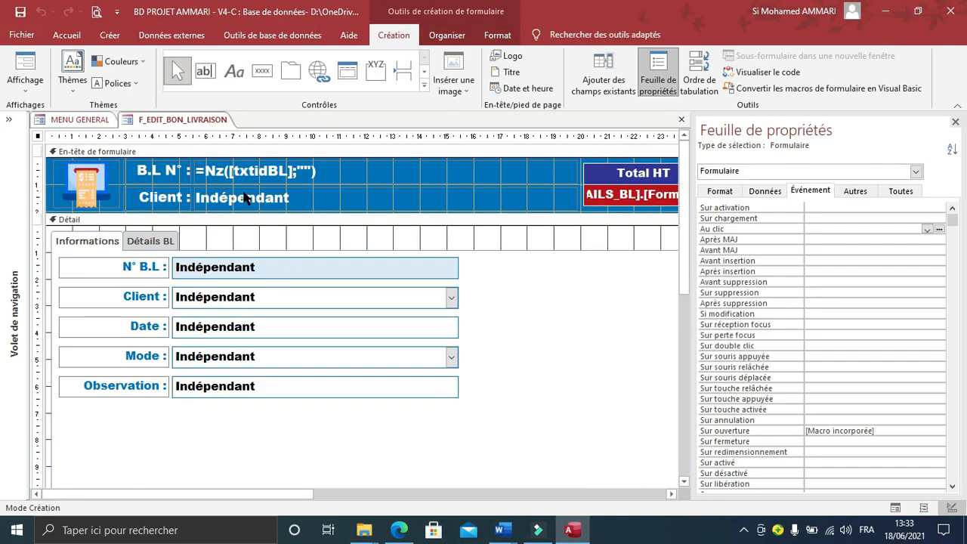
Step: Examine the Client combo box's Après MAJ event and the name of the client text box in the form header
left_click(266, 300)
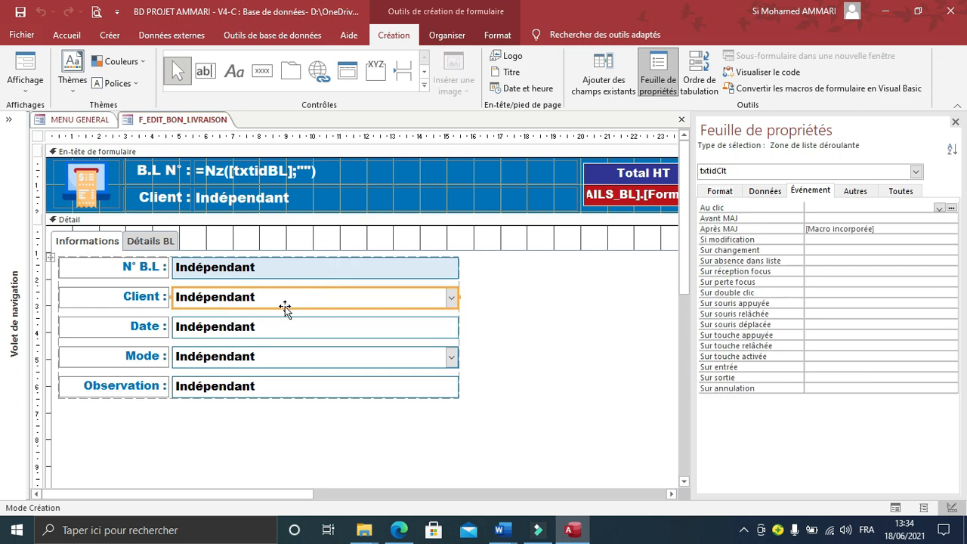
left_click(39, 138)
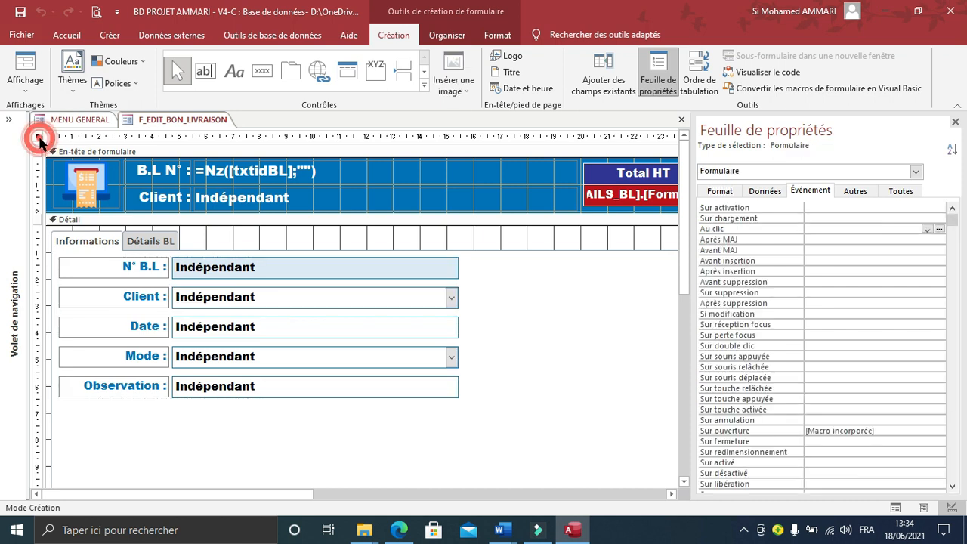
left_click(225, 303)
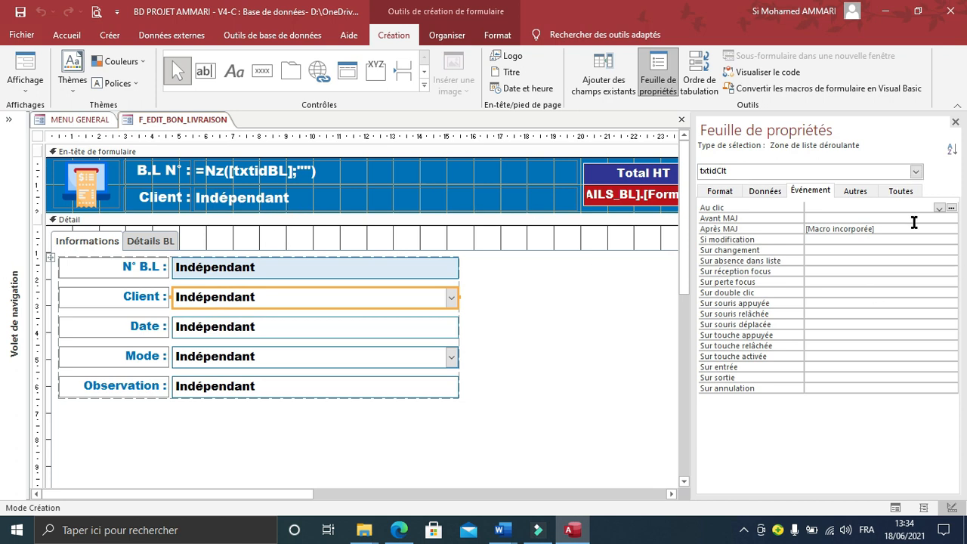
left_click(761, 224)
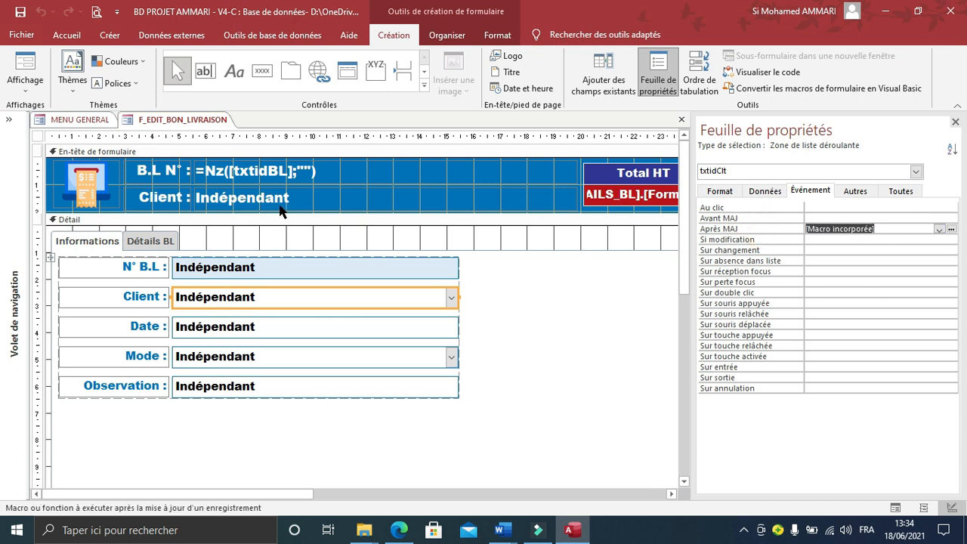
left_click(269, 205)
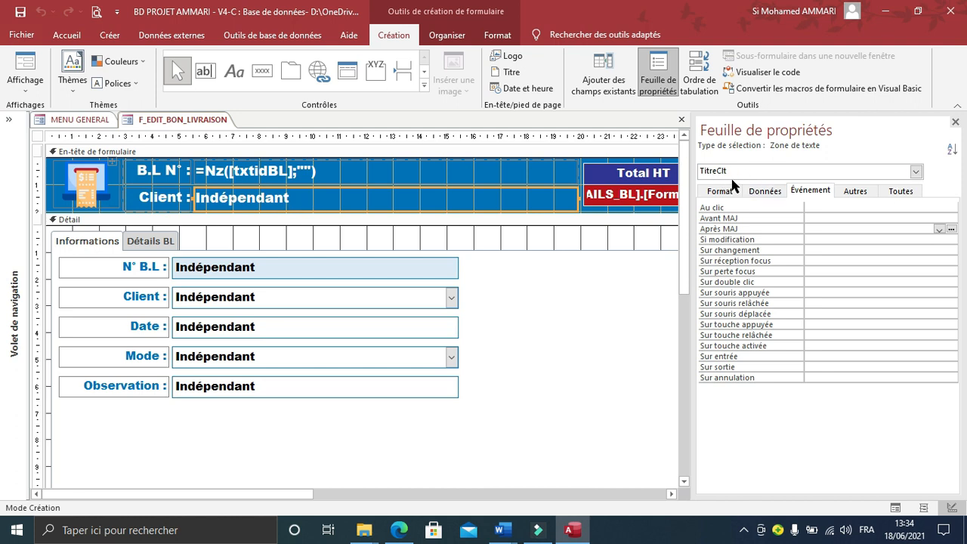
left_click(229, 300)
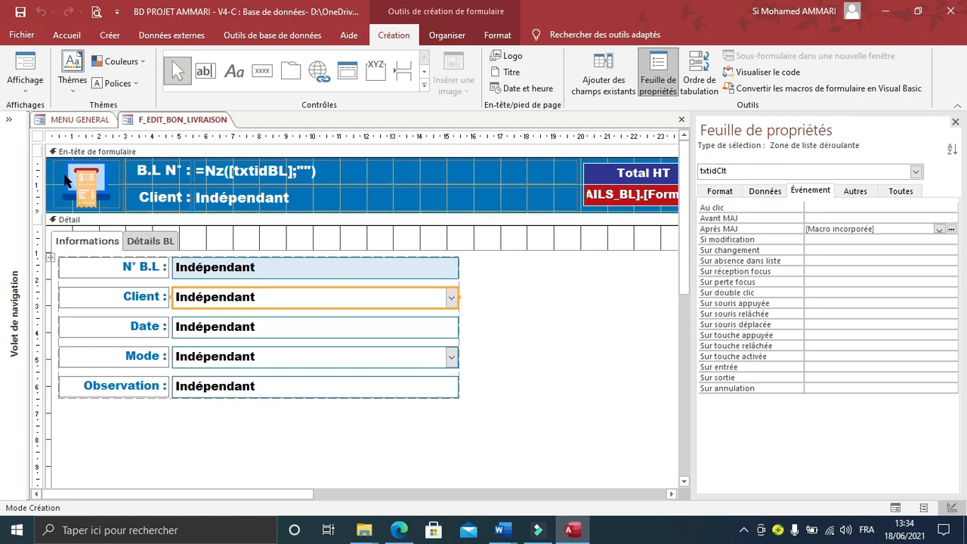
Step: Open the F_EDIT_BON_LIVRAISON form's Sur ouverture macro for editing
left_click(37, 136)
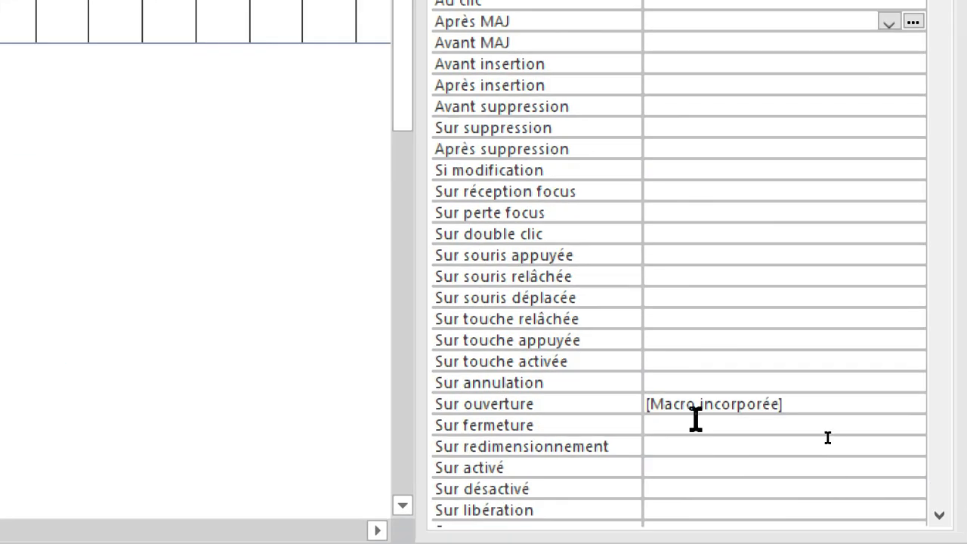
left_click(578, 414)
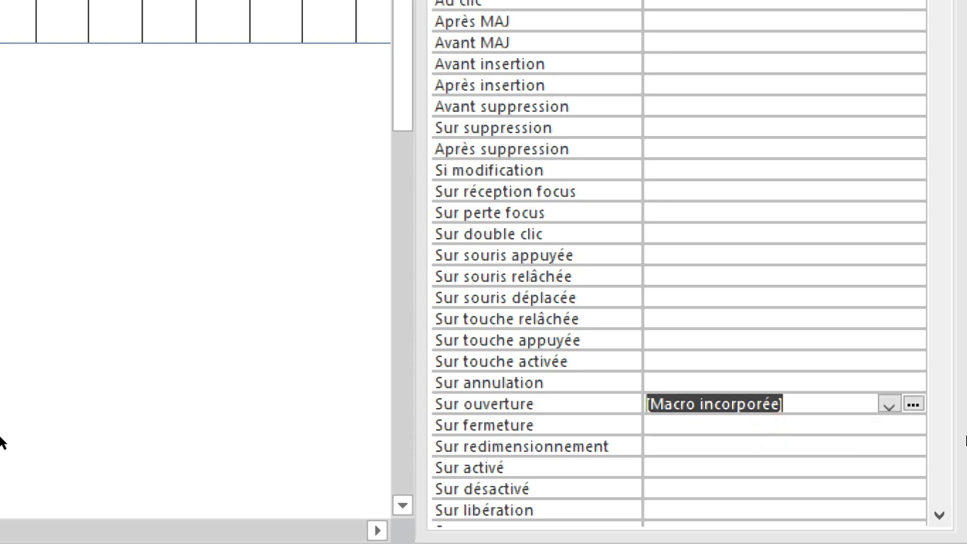
left_click(914, 405)
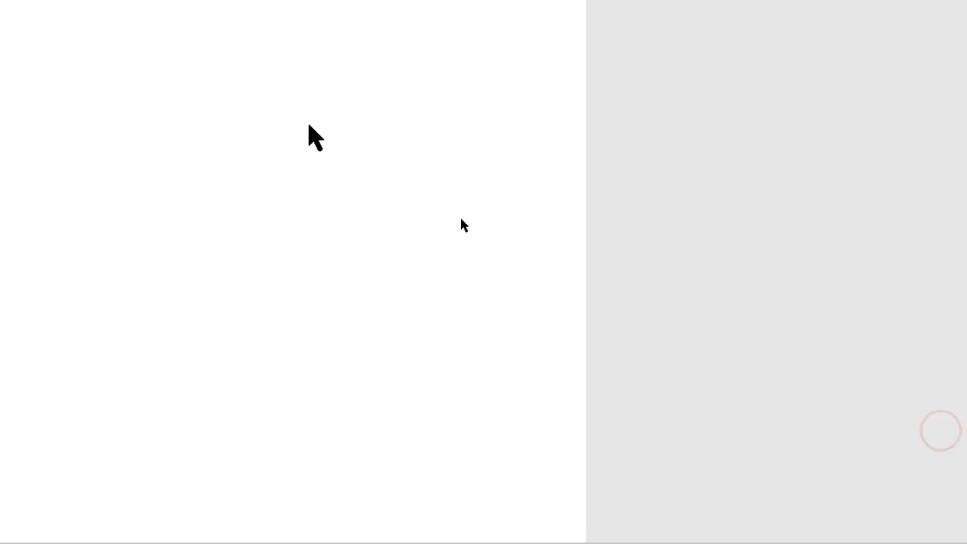
Step: Add a DéfinirValeur action at the end of the Sur ouverture macro with [TitreClt] as its Élément
scroll(269, 264, "down", 3)
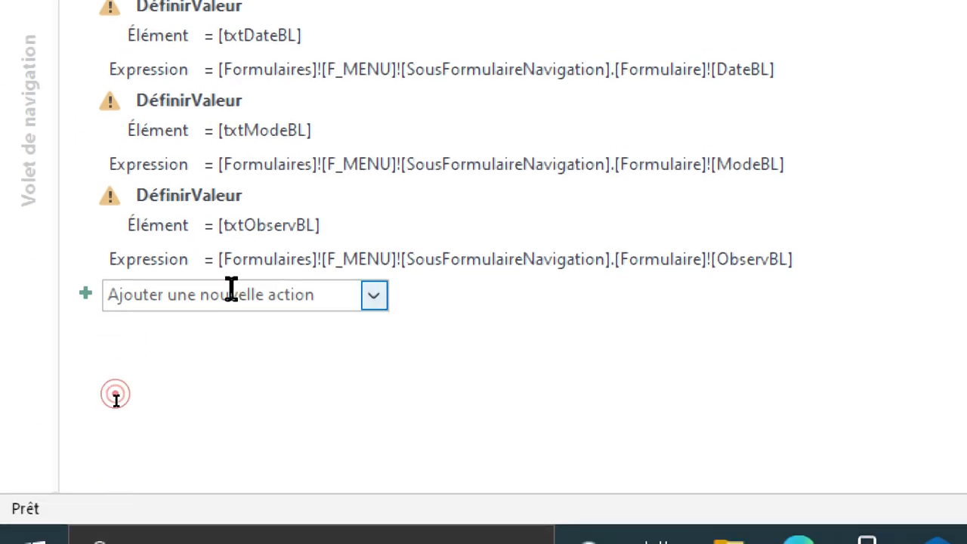
left_click(234, 294)
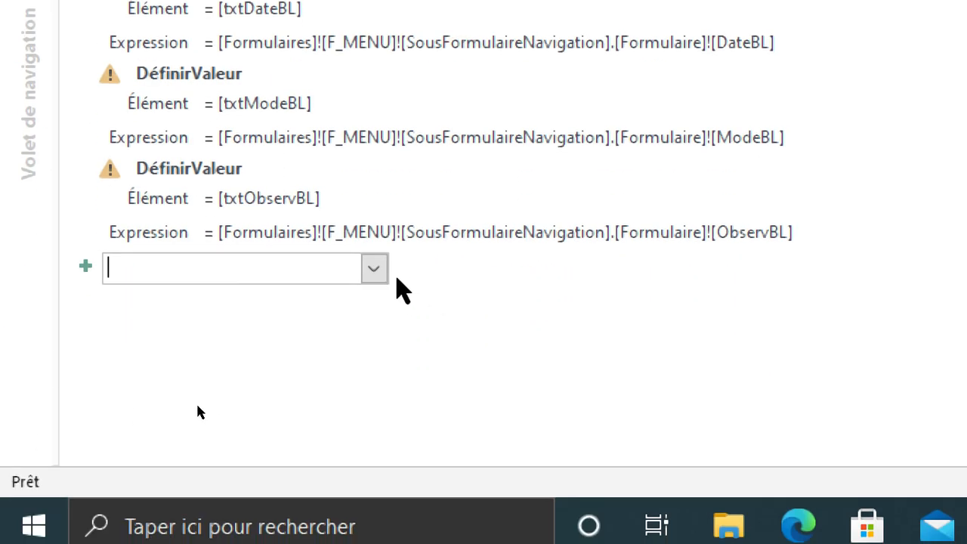
left_click(374, 269)
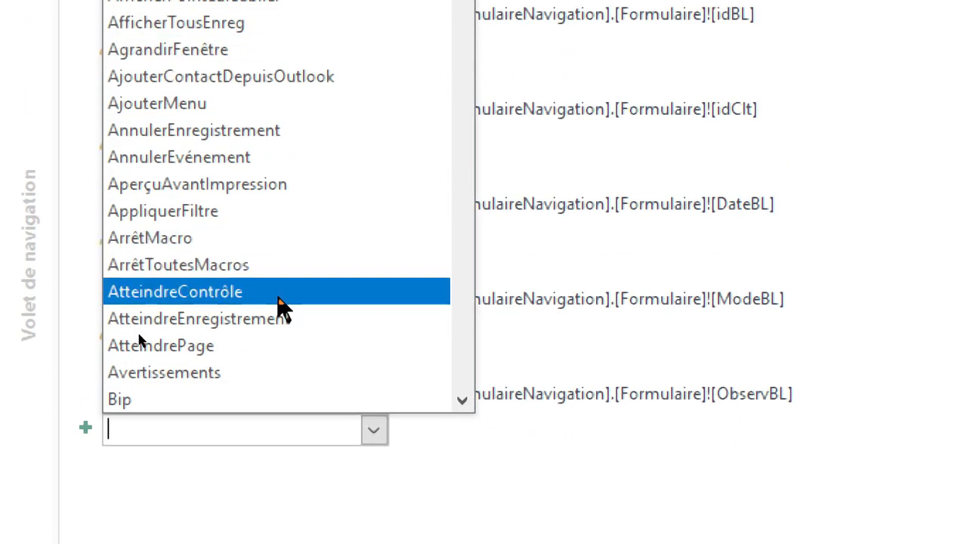
scroll(277, 309, "down", 3)
scroll(268, 345, "down", 1)
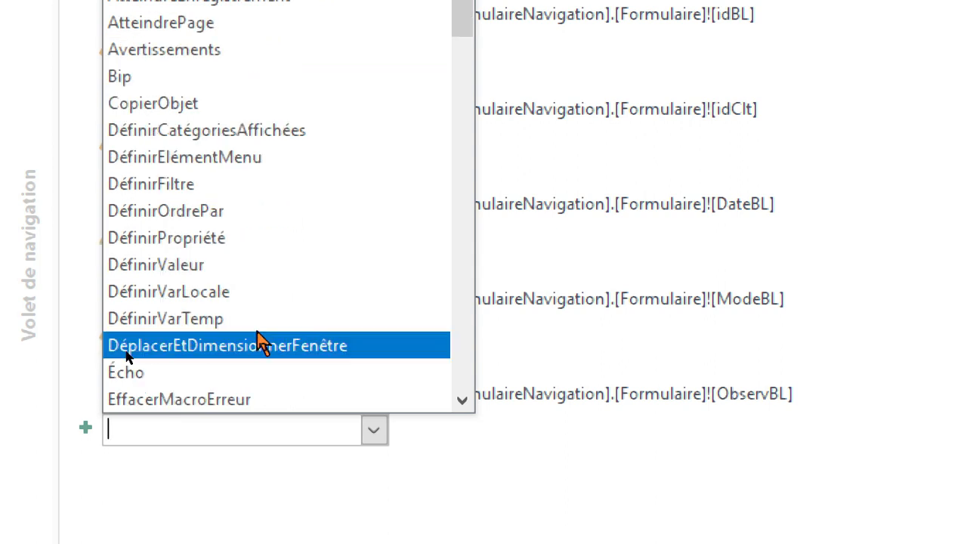
left_click(192, 267)
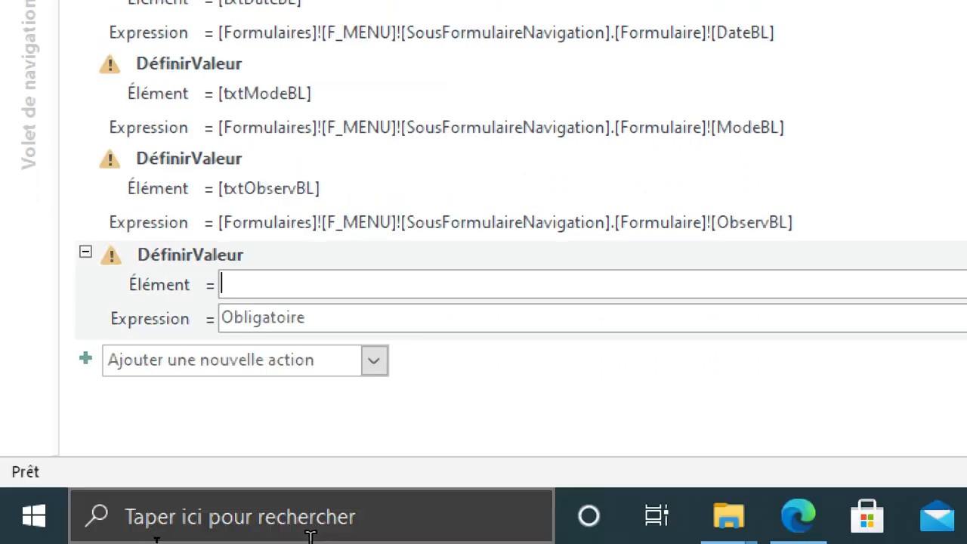
left_click(322, 283)
type("ti")
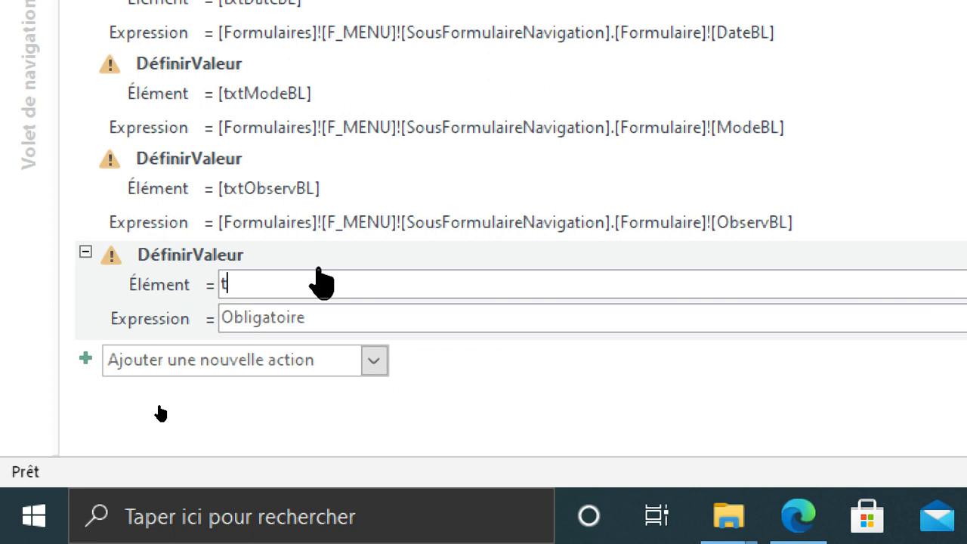
left_click(335, 324)
Step: Begin the Expression of the [TitreClt] DéfinirValeur action with a RechDom lookup of "NomClt" in "T_CLIENT"
left_click(303, 315)
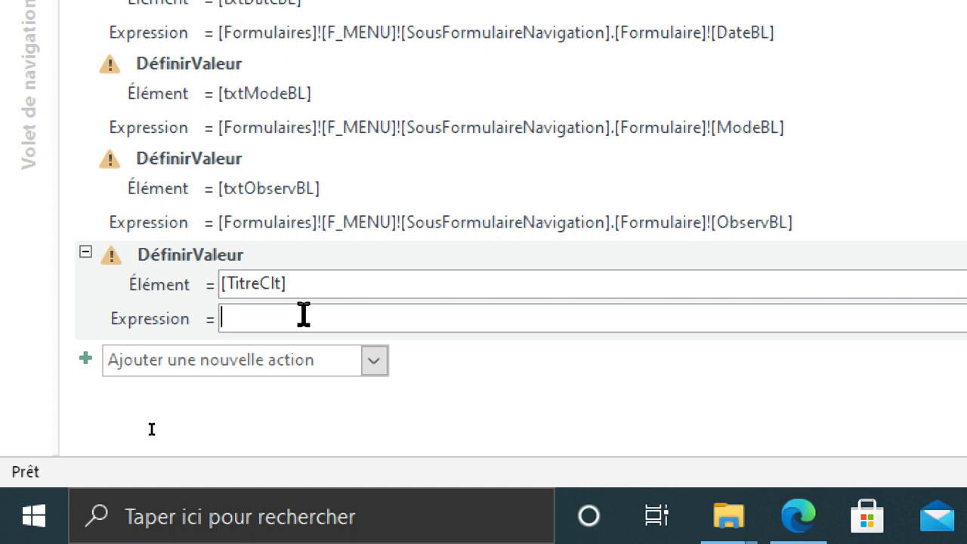
type("rec")
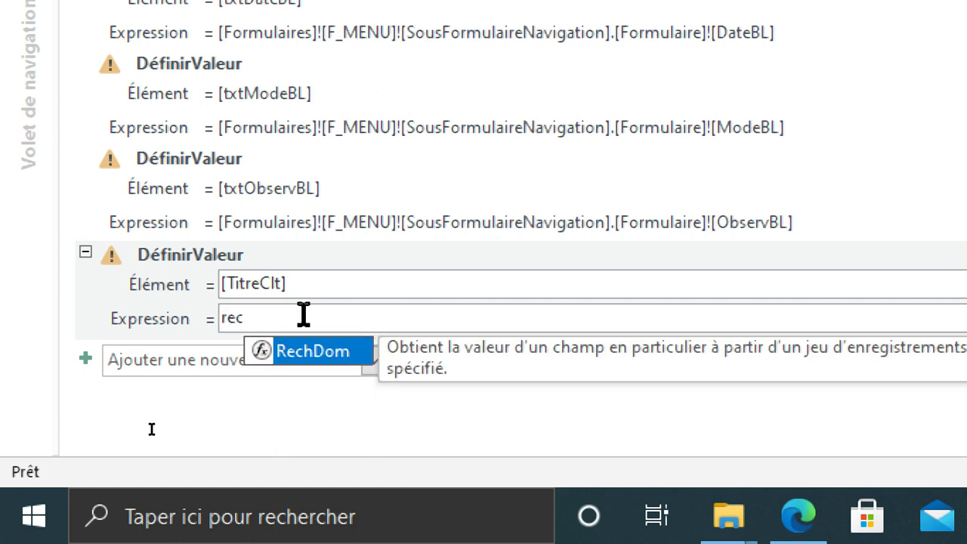
left_click(368, 358)
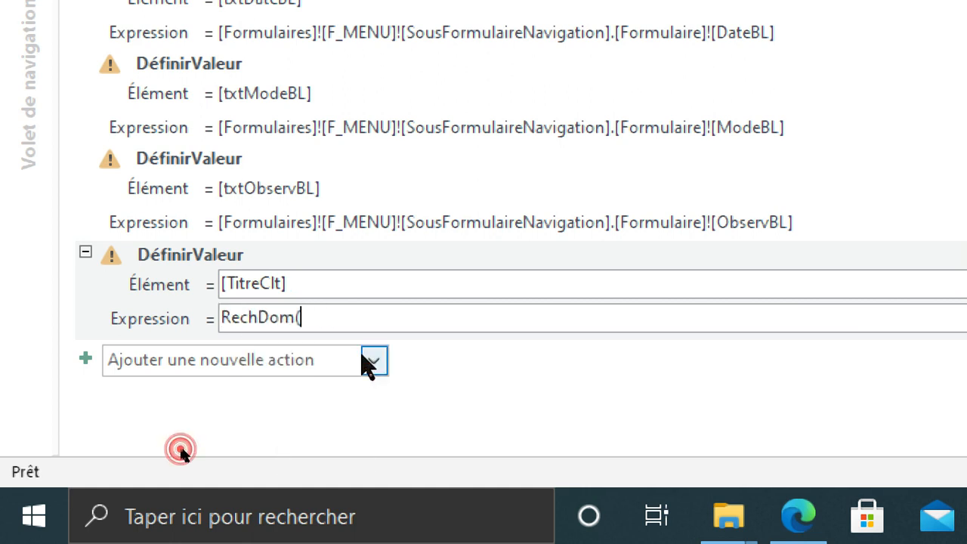
type("\"Nom")
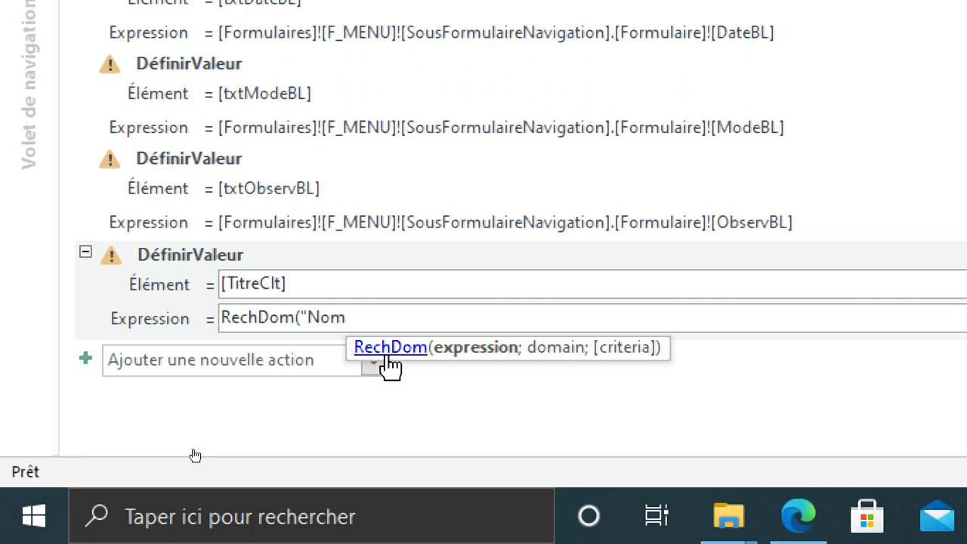
type("Clt\"")
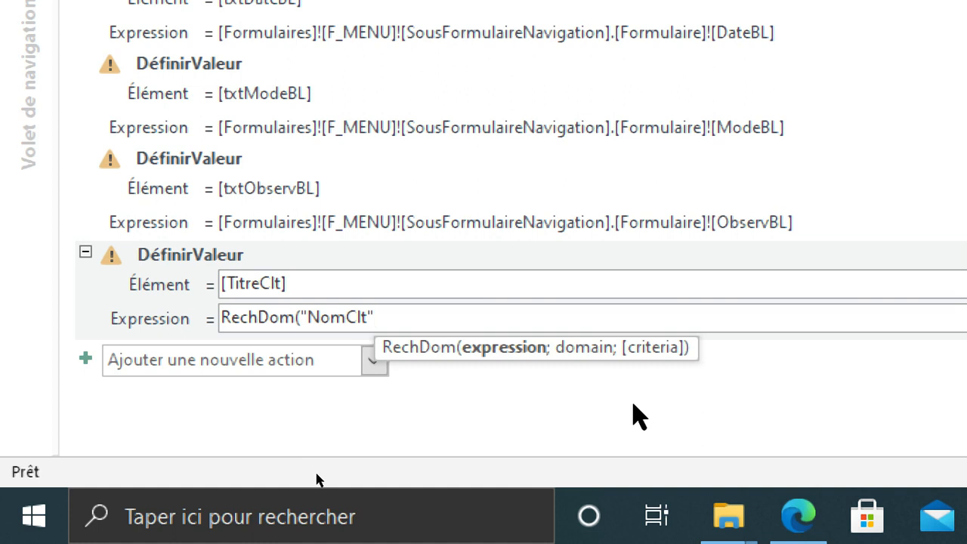
type(";")
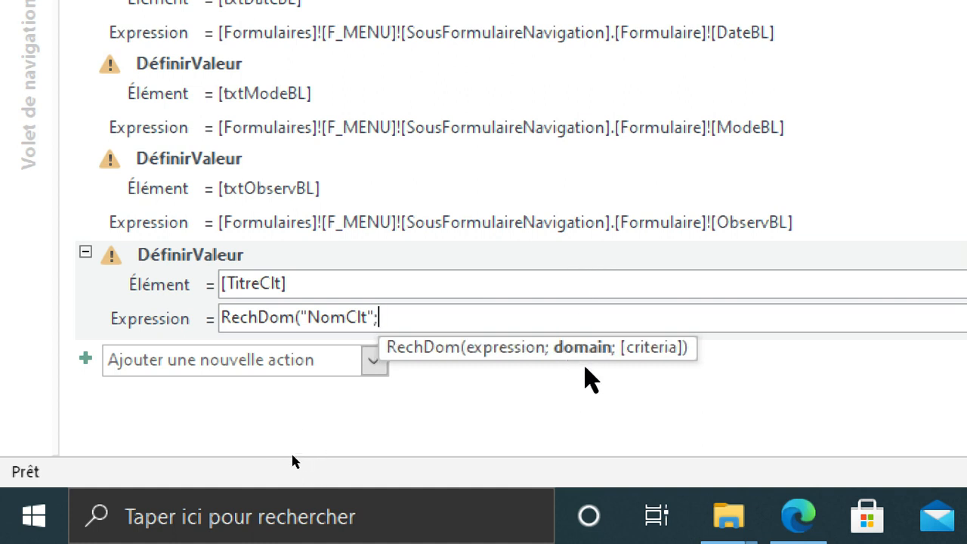
type("\"")
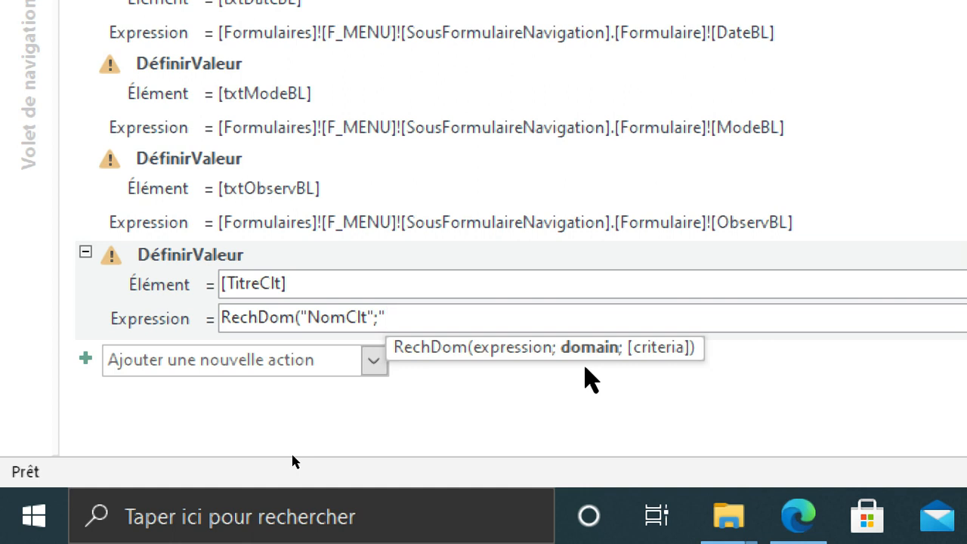
type("T")
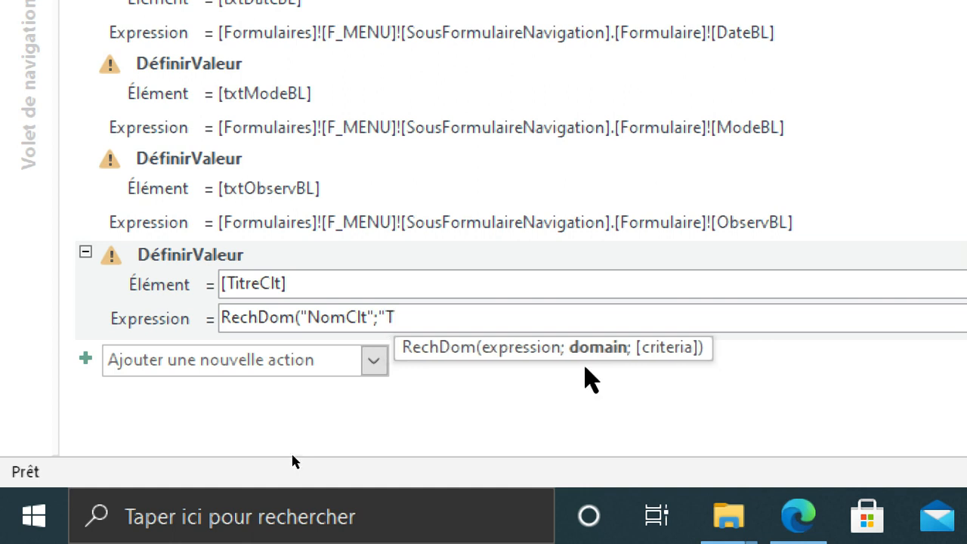
type("_CLIENT")
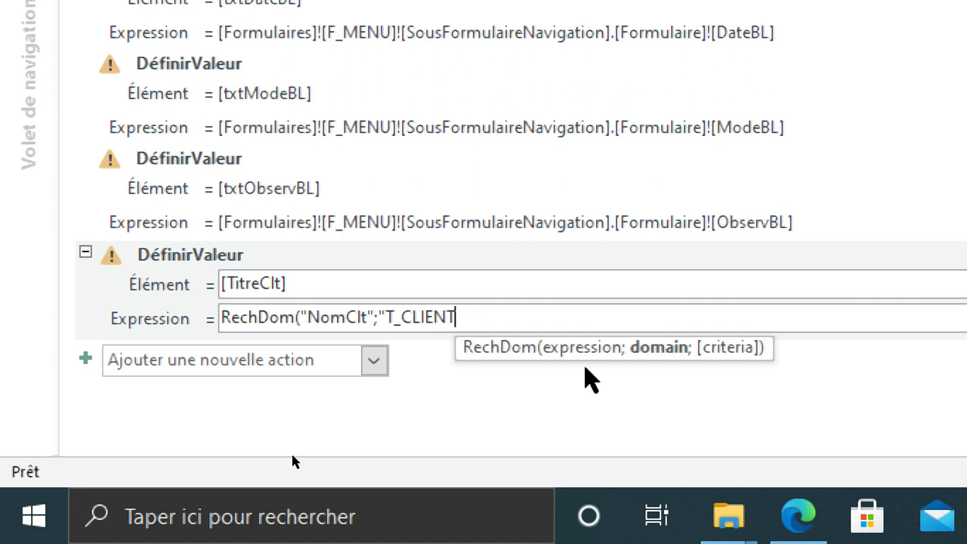
type("\"")
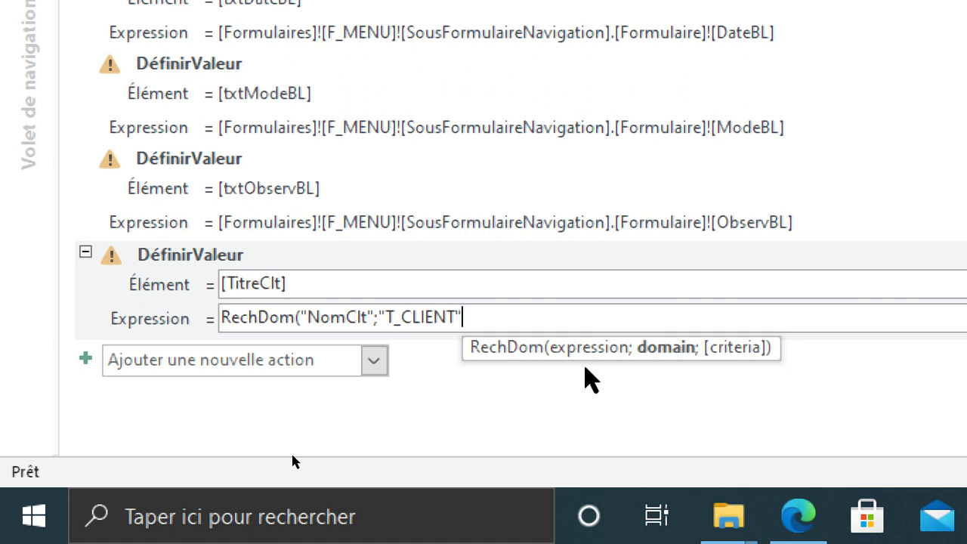
type(";")
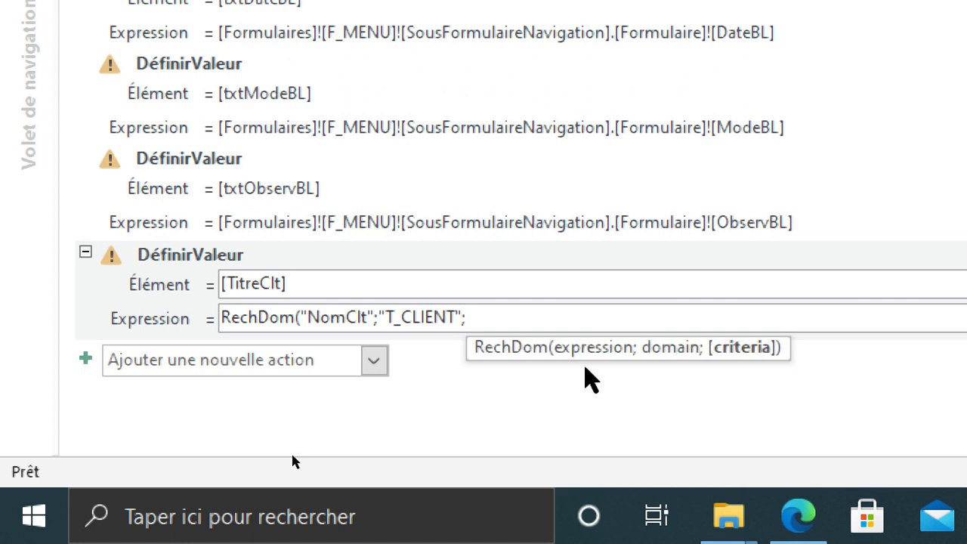
type("idClt)")
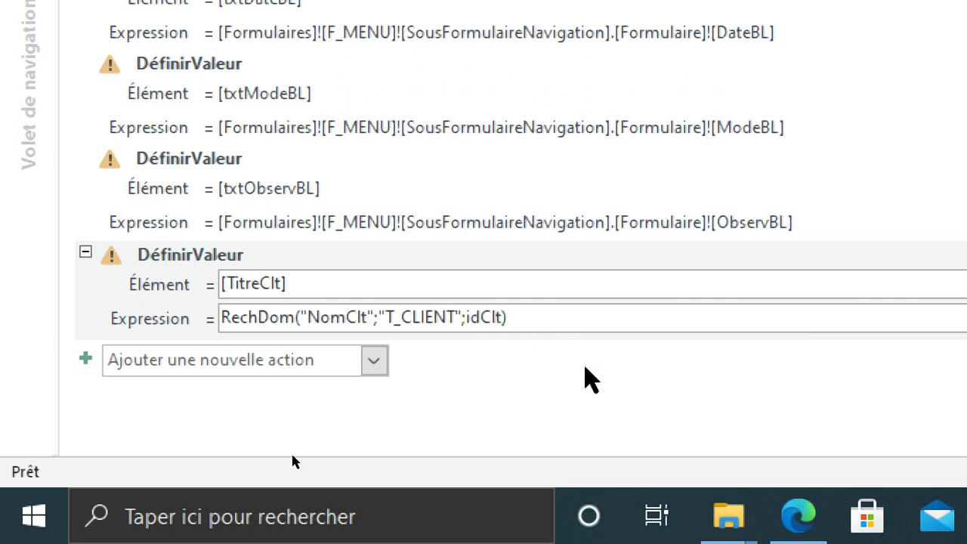
key("BackSpace")
type("=")
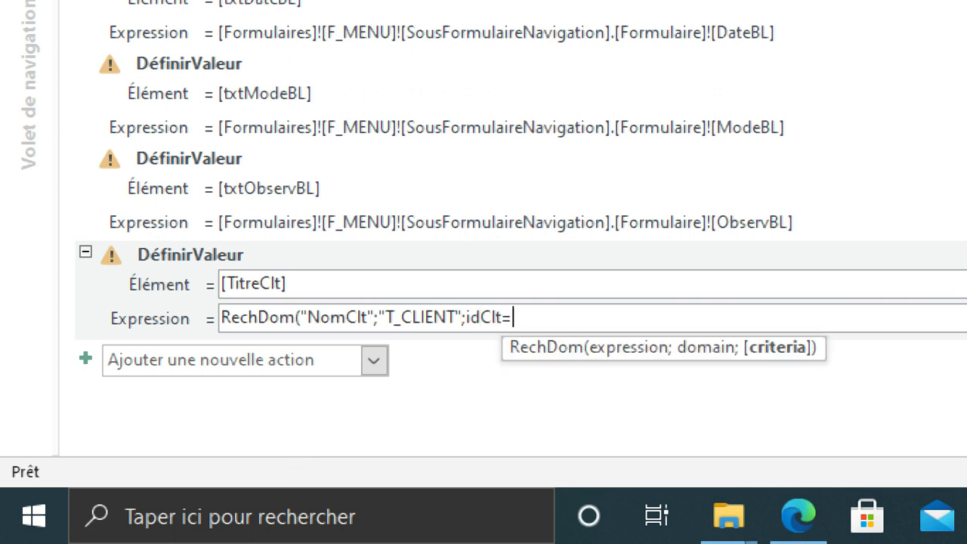
type("[t")
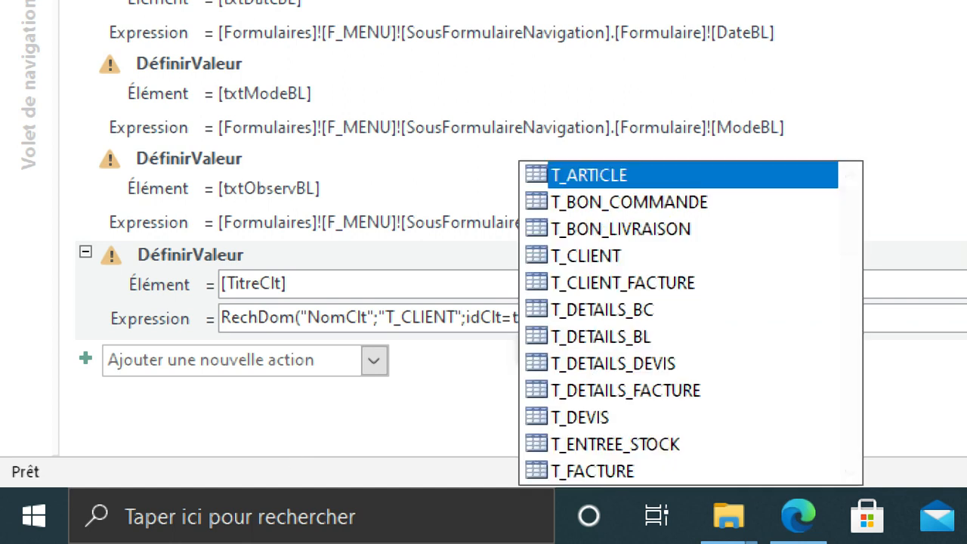
type("xti")
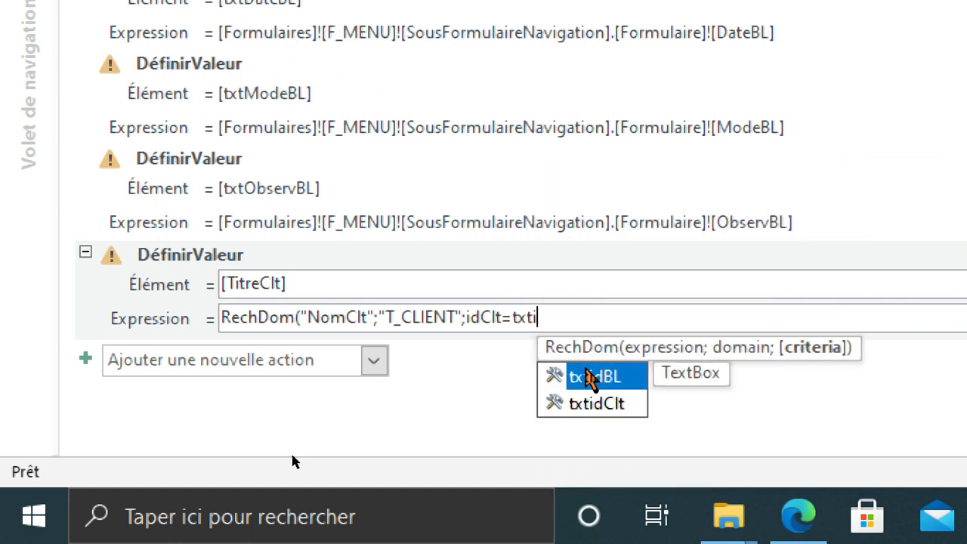
double_click(621, 410)
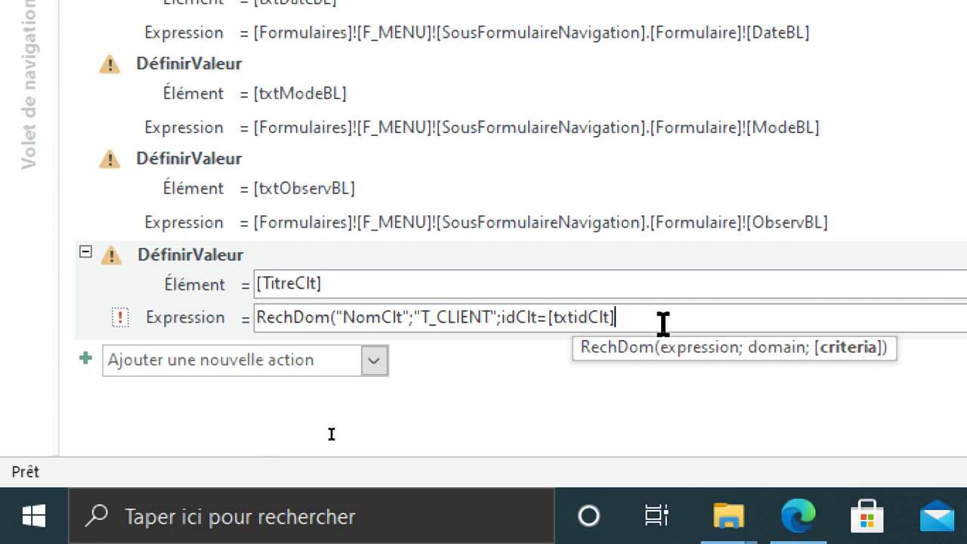
key("BackSpace")
key("BackSpace")
key("BackSpace")
key("BackSpace")
key("BackSpace")
key("BackSpace")
key("BackSpace")
key("BackSpace")
key("BackSpace")
key("BackSpace")
key("BackSpace")
key("BackSpace")
key("BackSpace")
key("BackSpace")
key("BackSpace")
key("BackSpace")
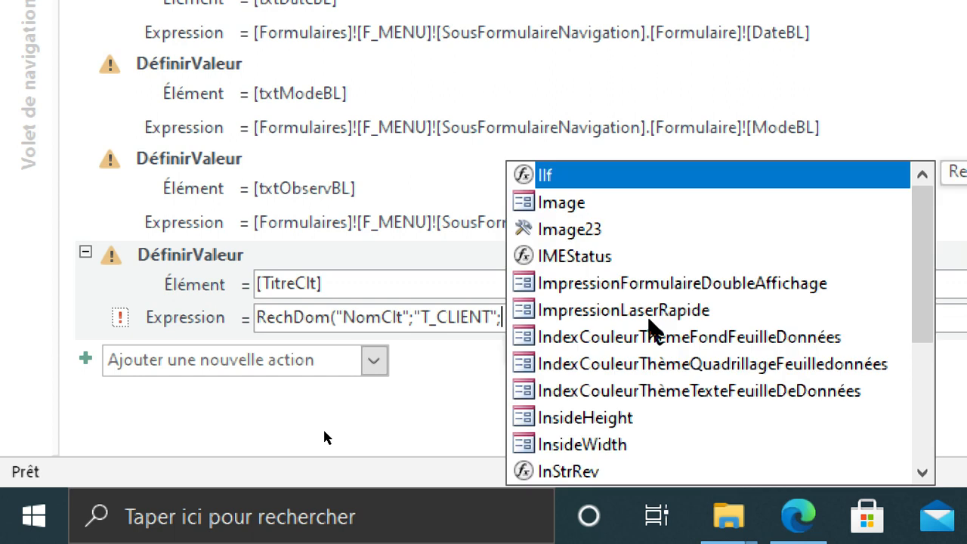
Step: Complete the RechDom expression with the quoted criterion "idClt=txtidClt" and a closing parenthesis
type("\"id")
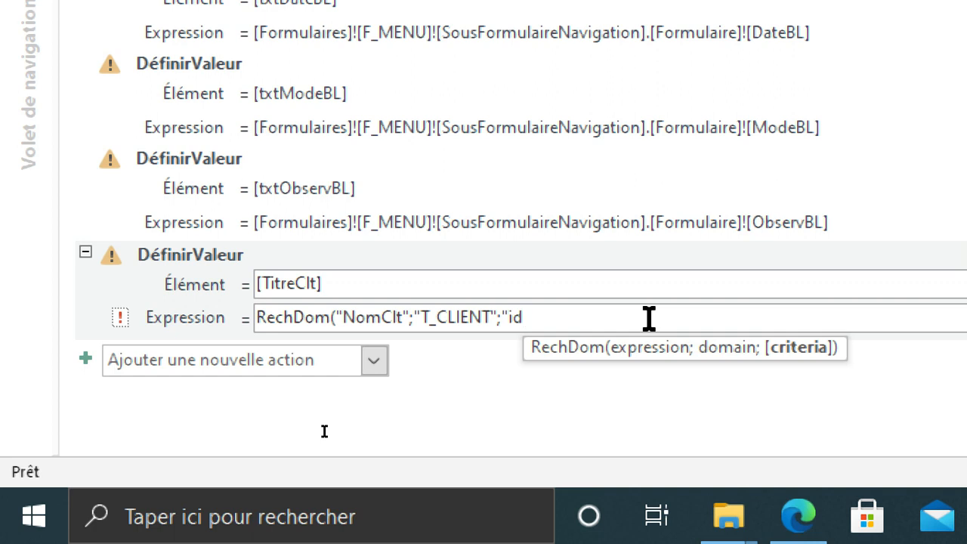
type("C")
type("lt")
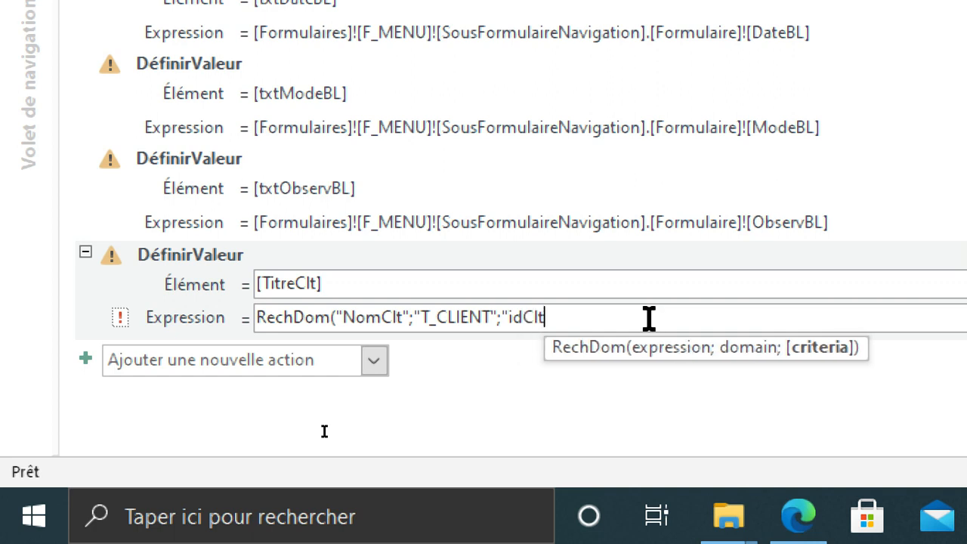
type("=txt")
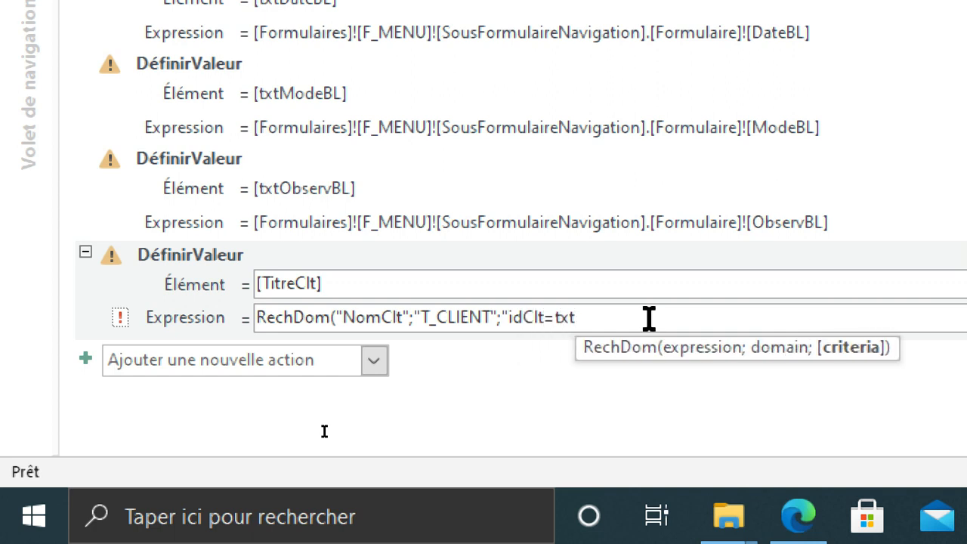
type("id")
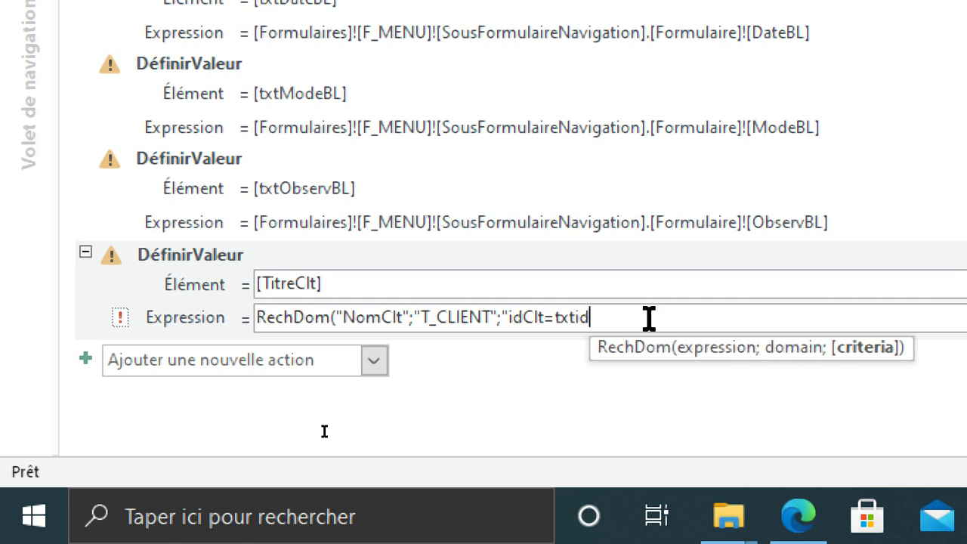
type("Clt\"")
left_click_drag(506, 318, 546, 321)
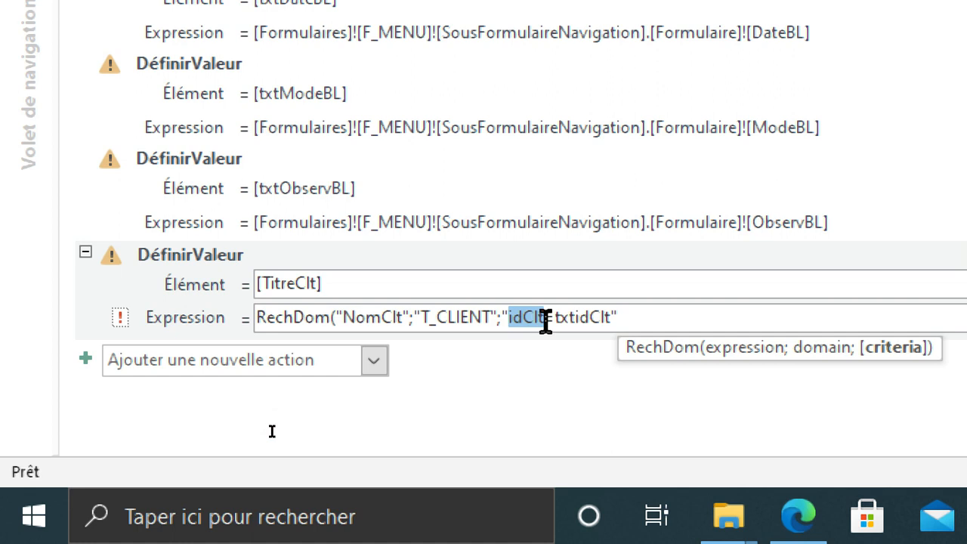
left_click(536, 319)
left_click(538, 318)
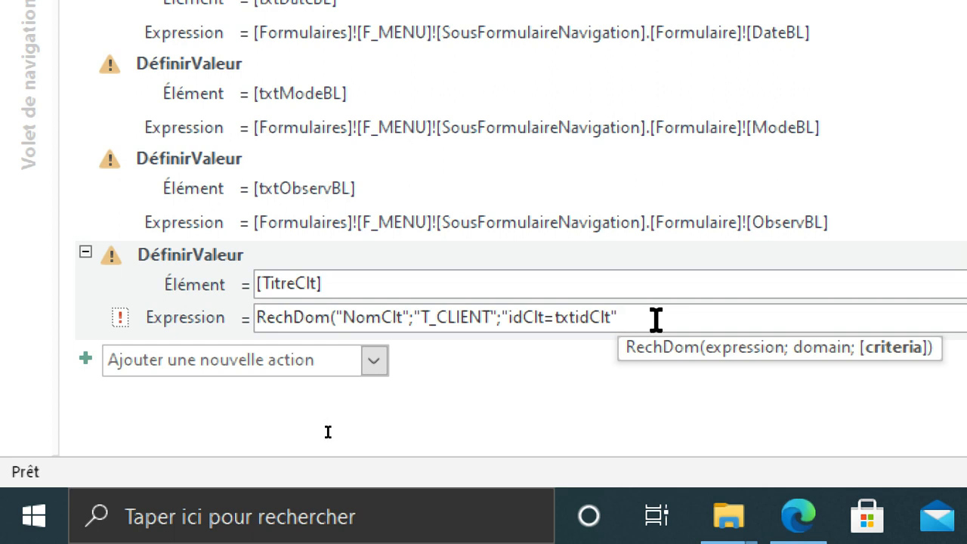
type(")")
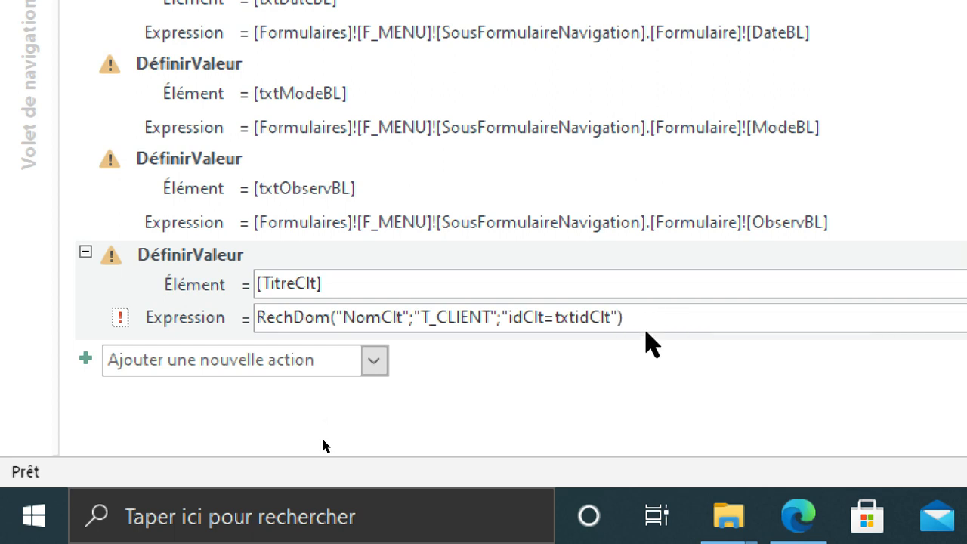
left_click(227, 371)
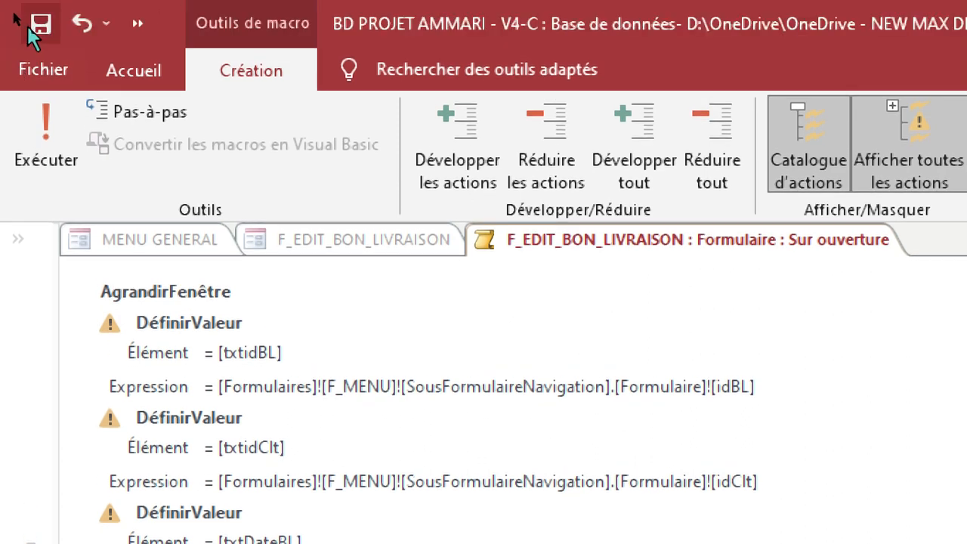
Step: Save and close the Sur ouverture macro, and close the F_EDIT_BON_LIVRAISON form
left_click(34, 30)
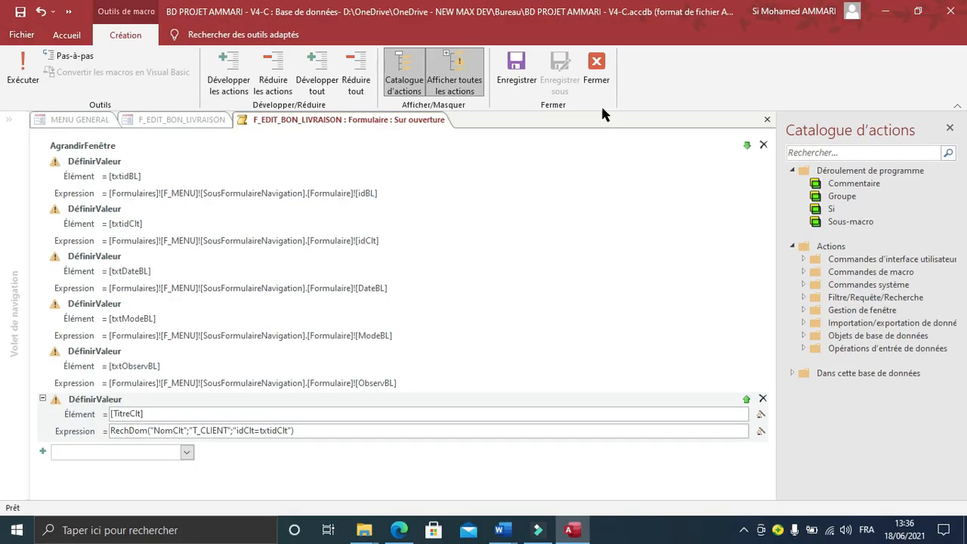
left_click(596, 76)
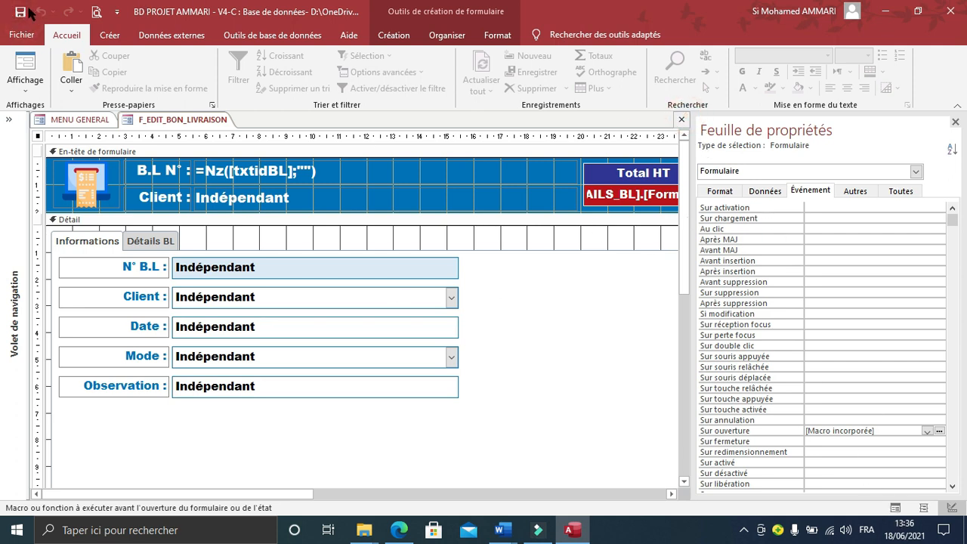
left_click(683, 120)
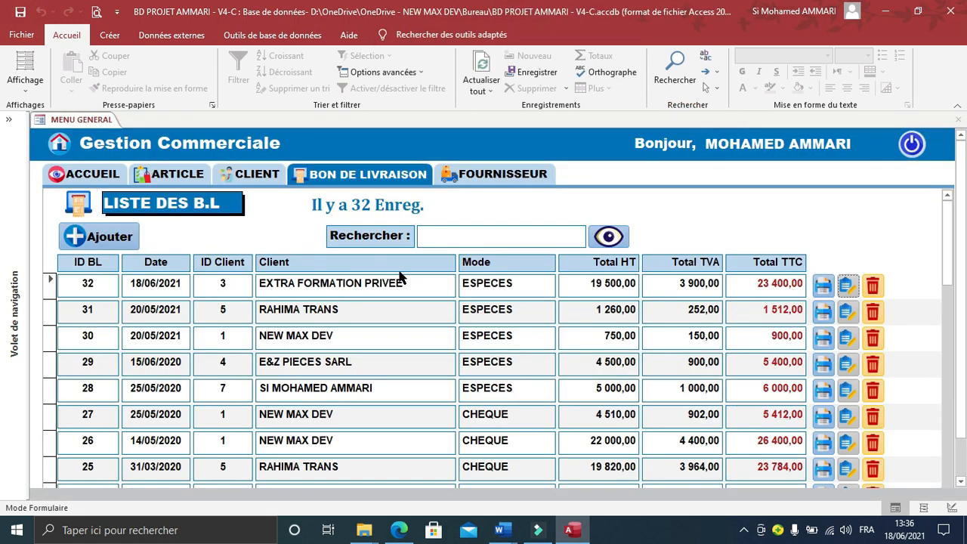
Step: Open delivery note 32 for editing and test the header by changing the client to IBNO BACHIR GROUP and to CLIENT DIVERS
left_click(847, 286)
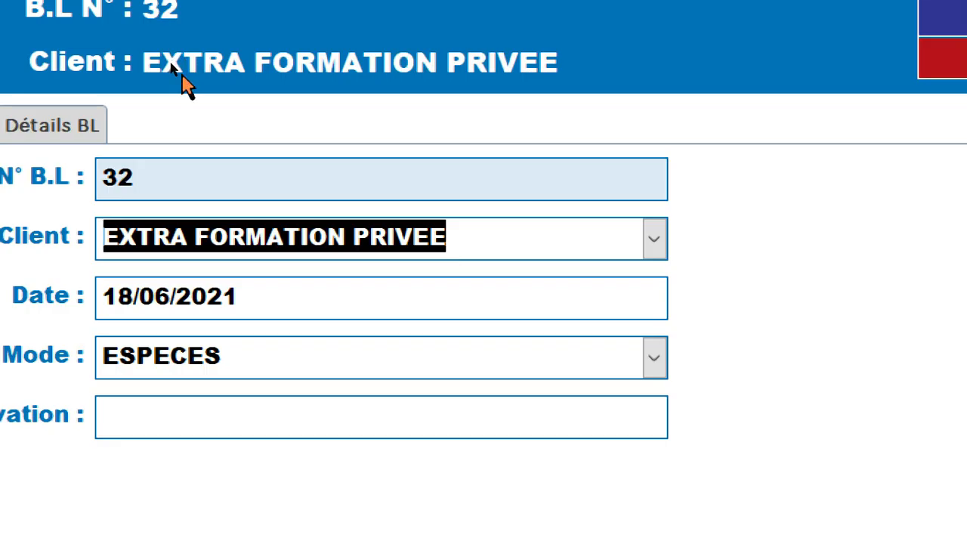
left_click(654, 239)
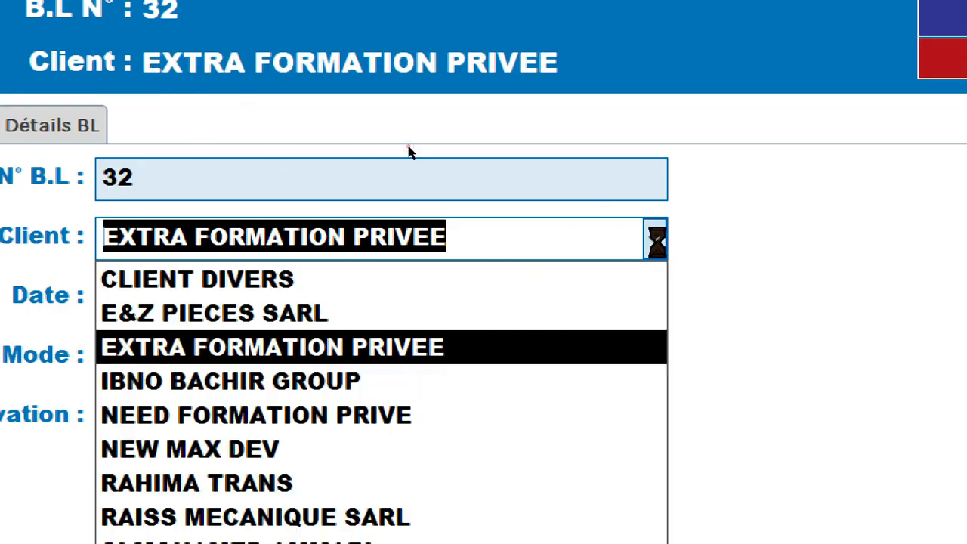
left_click(538, 382)
left_click(655, 239)
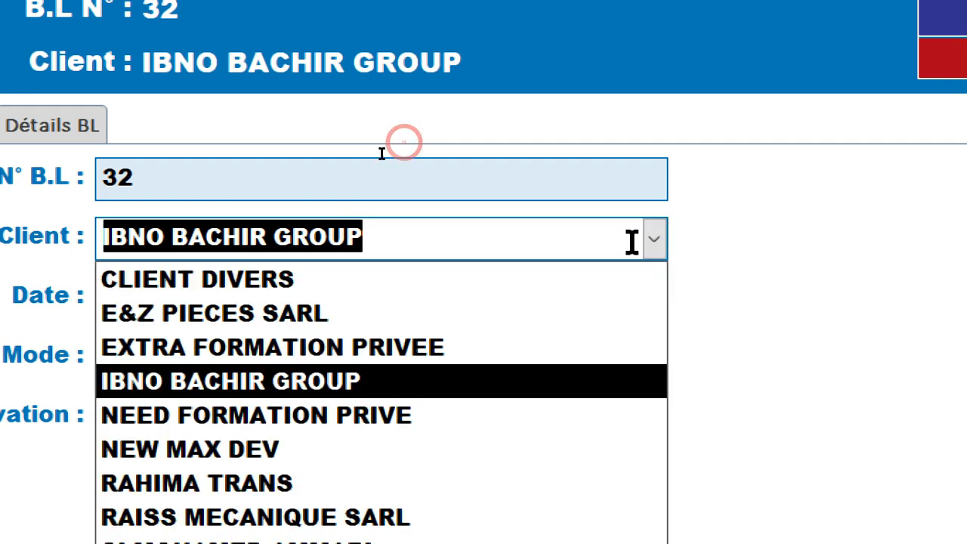
left_click(532, 287)
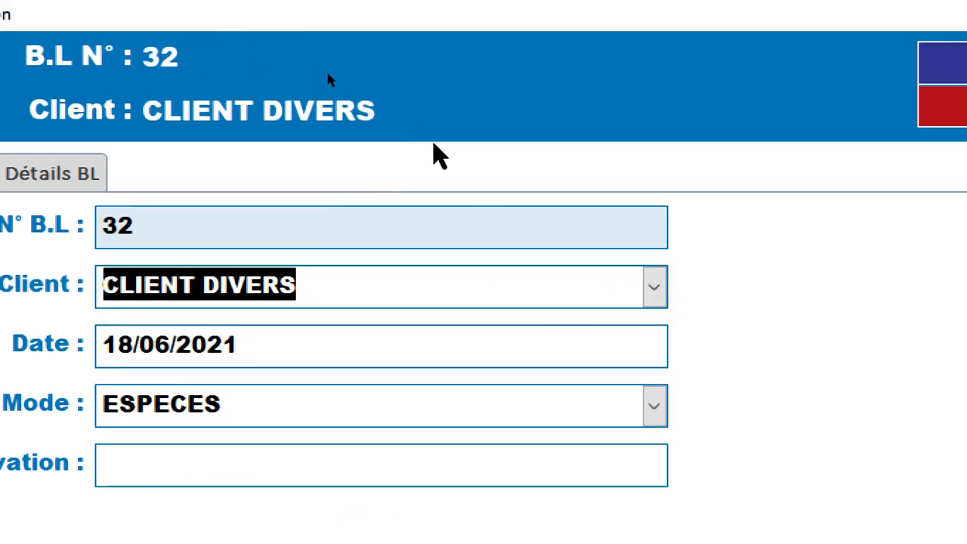
left_click(655, 291)
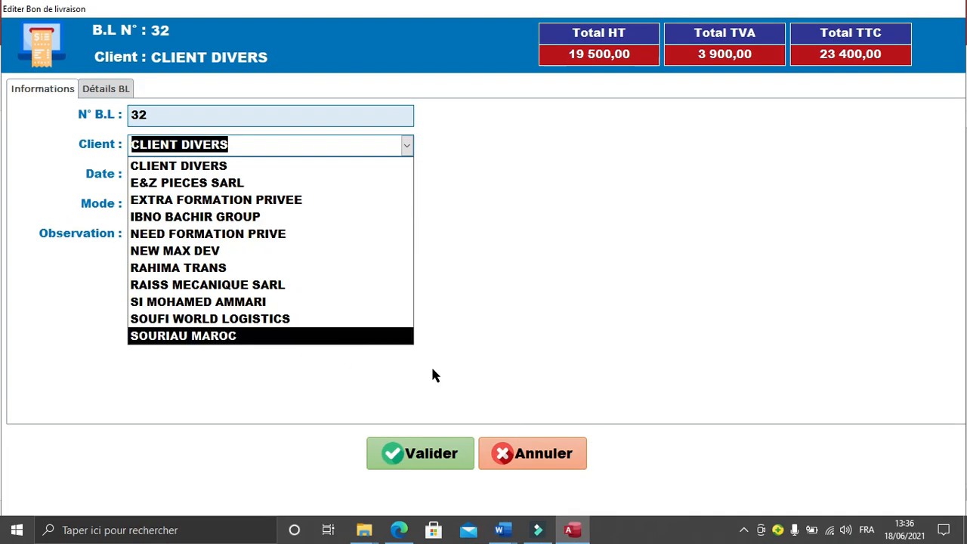
left_click(121, 167)
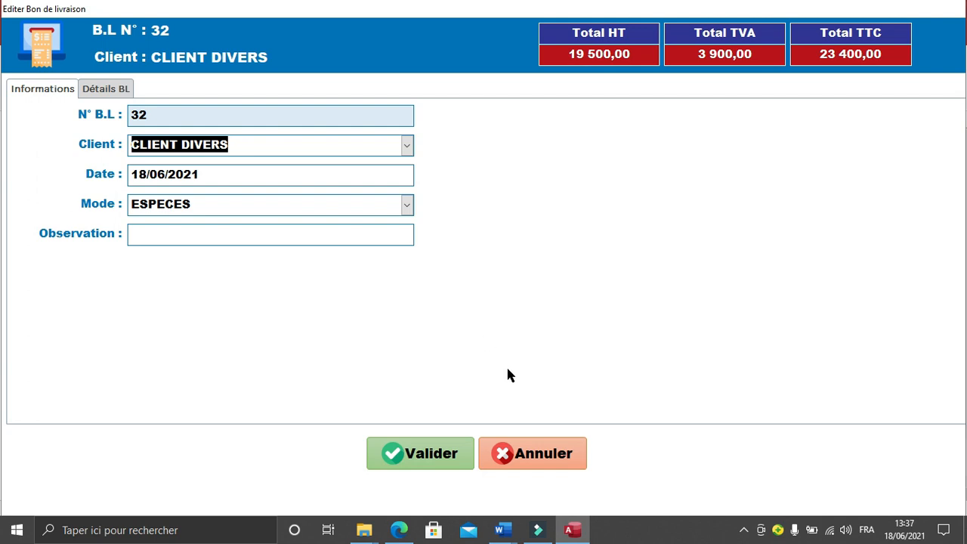
left_click_drag(493, 12, 544, 18)
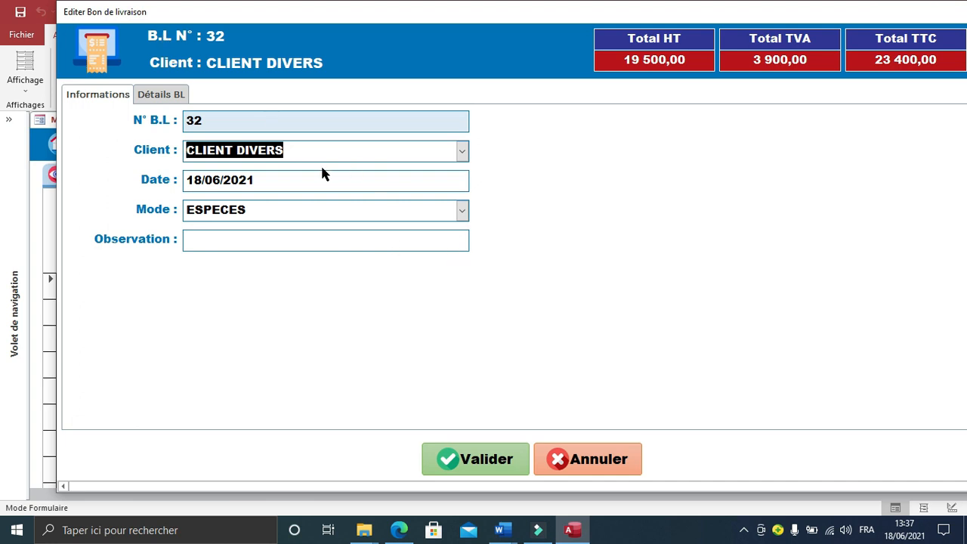
Step: Try to validate the edited delivery note, dismiss the parameter request, stop all macros and cancel the edit form
left_click(485, 464)
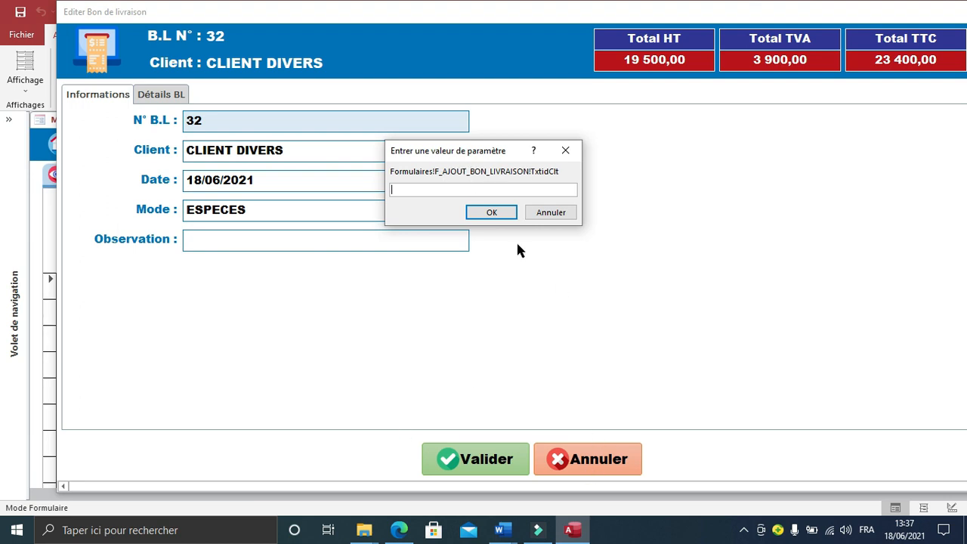
left_click(551, 213)
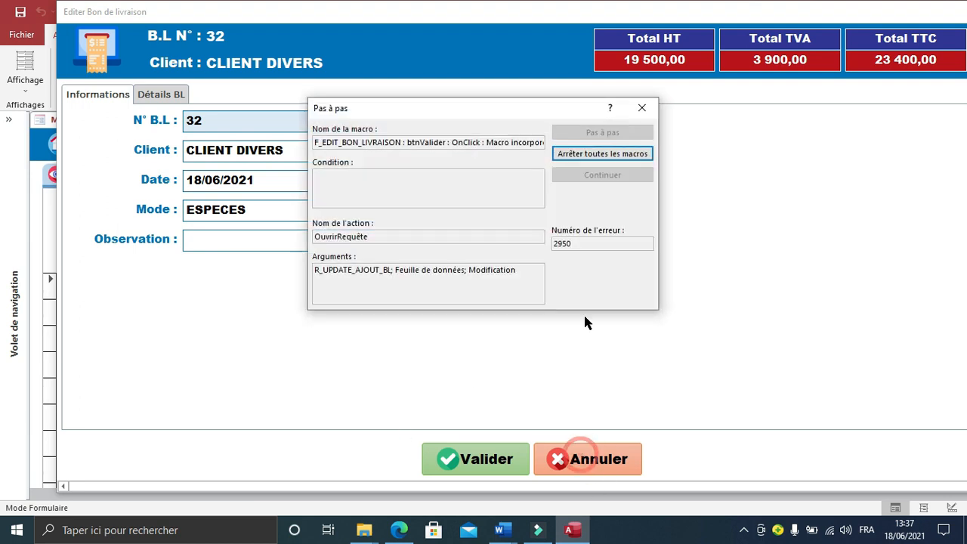
left_click(612, 156)
left_click(575, 459)
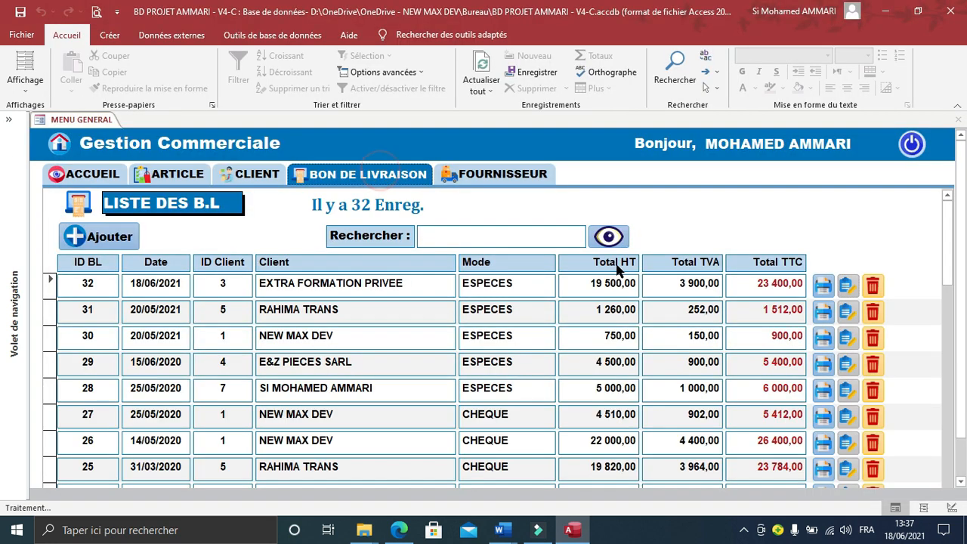
Step: Show the list of all database objects
left_click(23, 230)
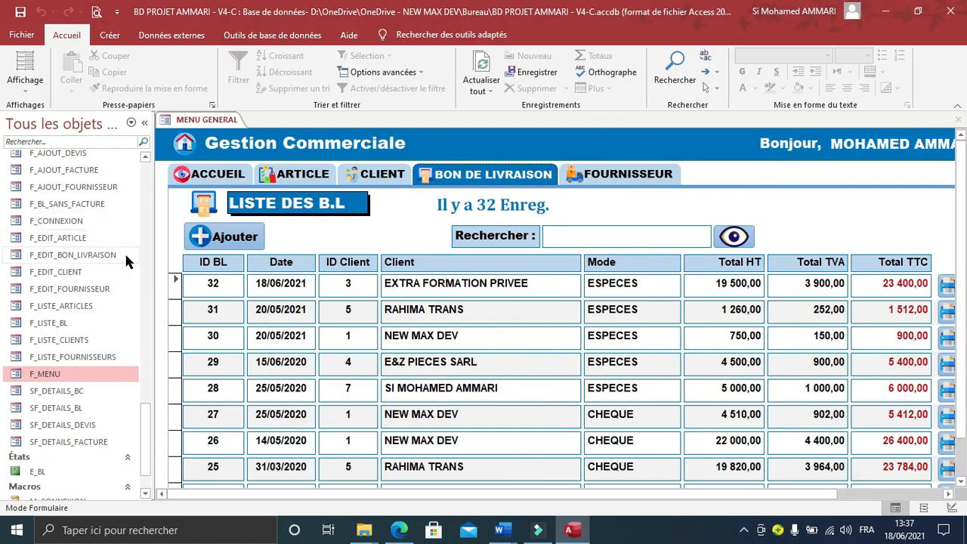
Step: Collapse the navigation pane and open the edit form of delivery note 32 in design view
scroll(107, 205, "up", 12)
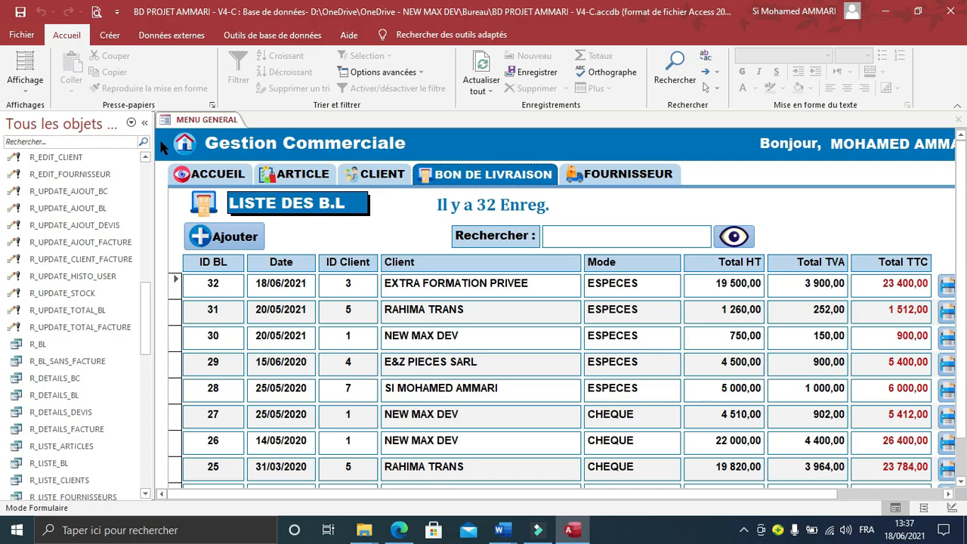
left_click(145, 122)
left_click(847, 288)
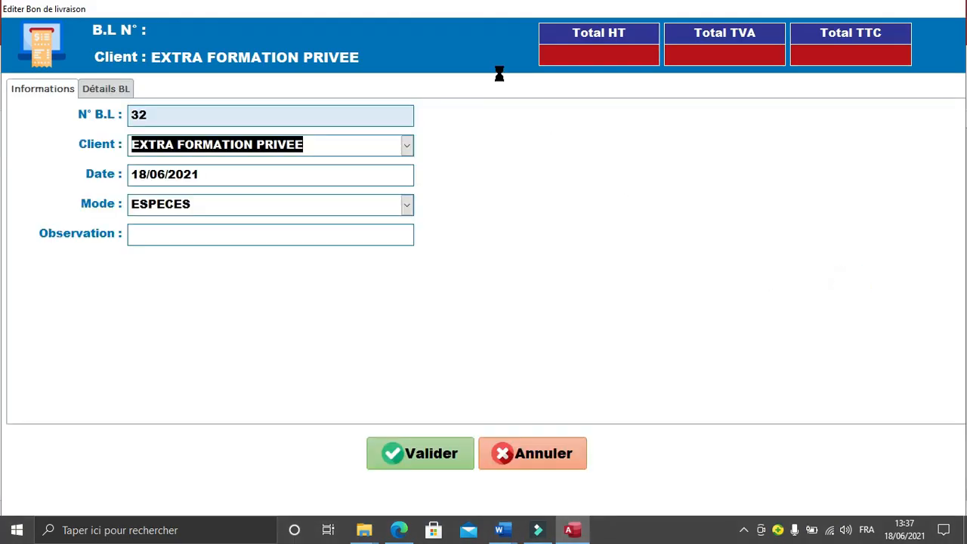
right_click(452, 56)
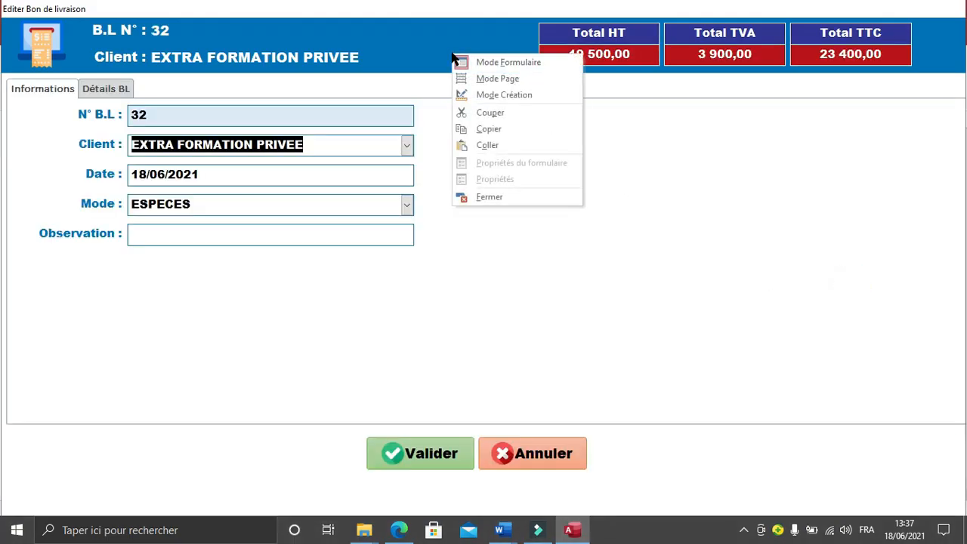
left_click(486, 95)
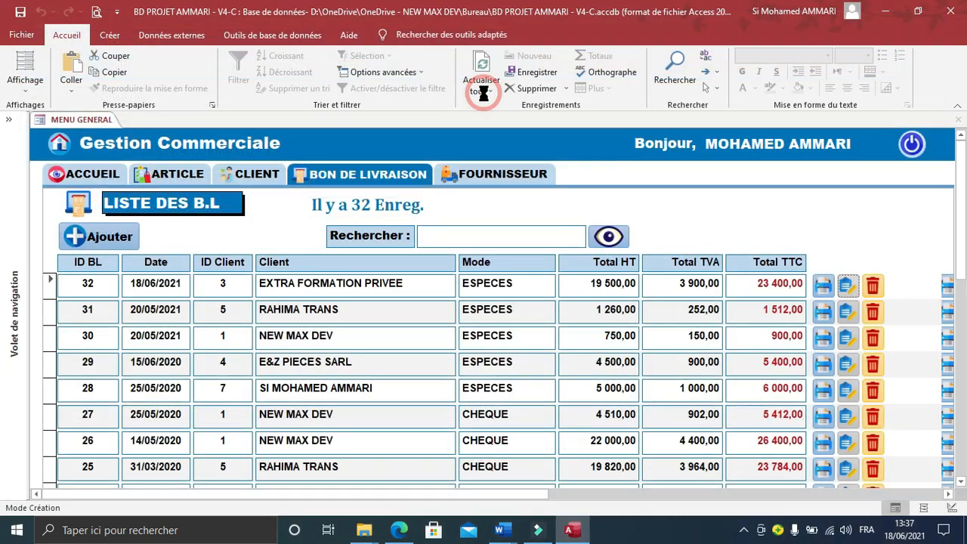
Step: Create an update query based on the T_BON_LIVRAISON table, enlarging its field list to show every field
left_click(113, 35)
left_click(263, 75)
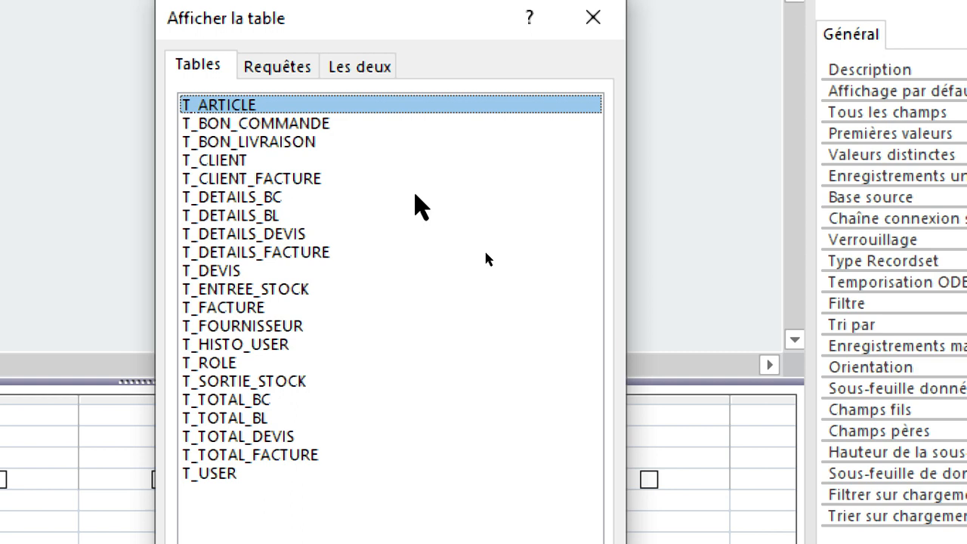
left_click(318, 143)
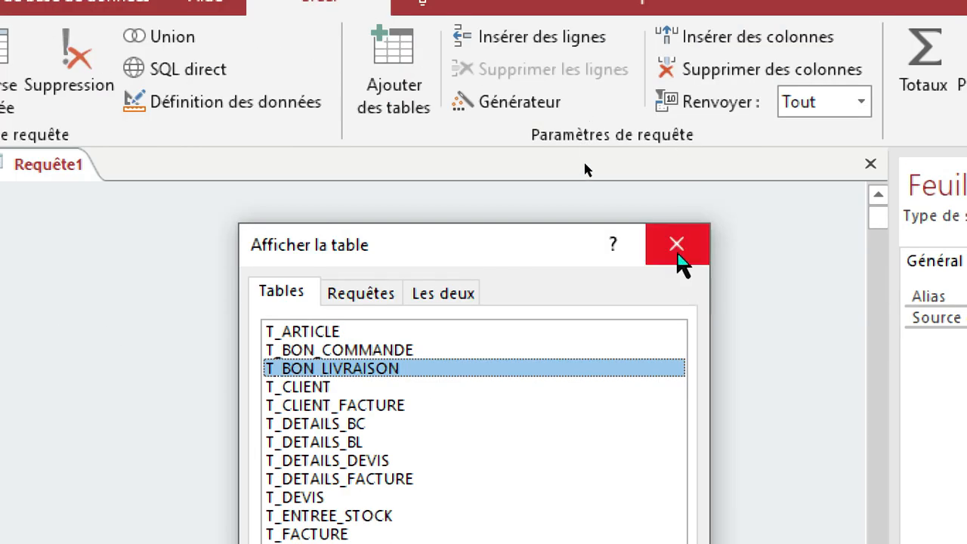
left_click(678, 252)
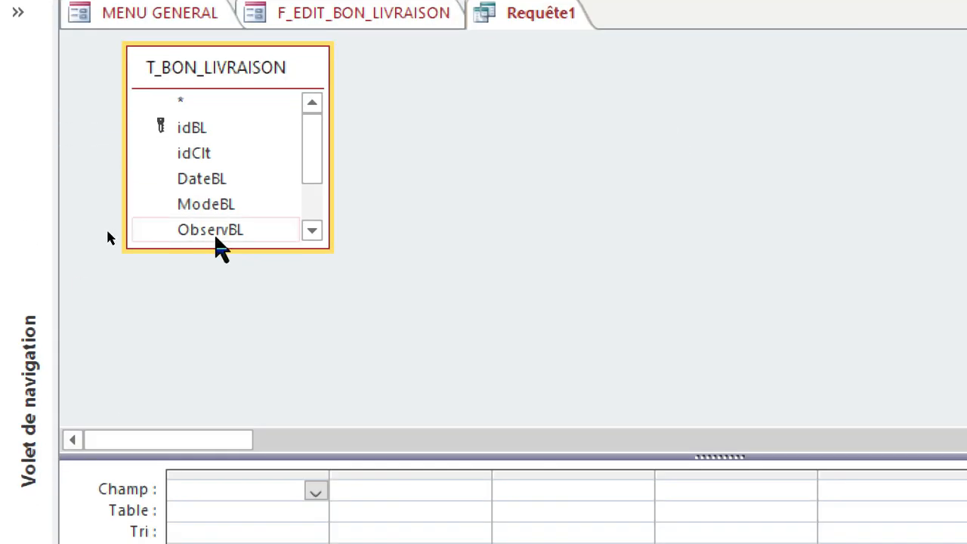
left_click_drag(220, 249, 228, 346)
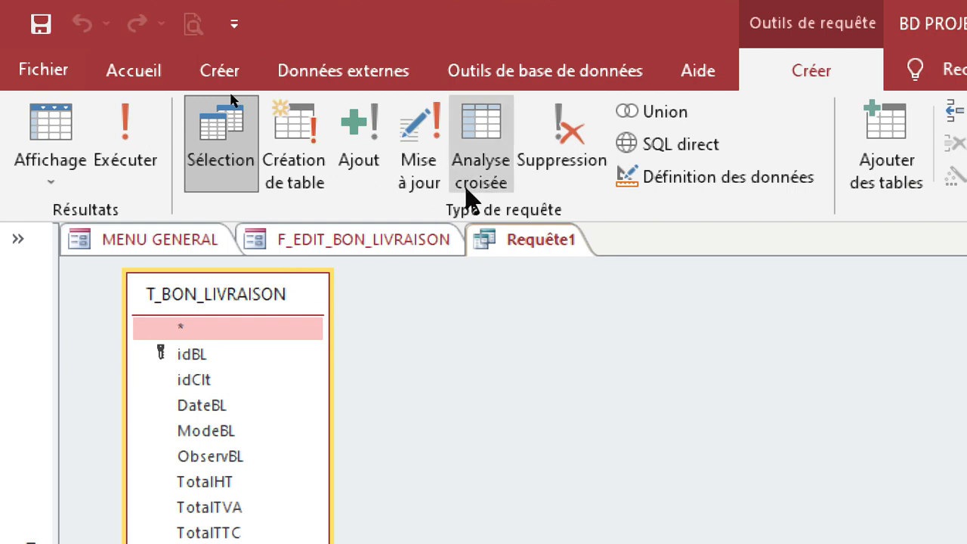
left_click(418, 173)
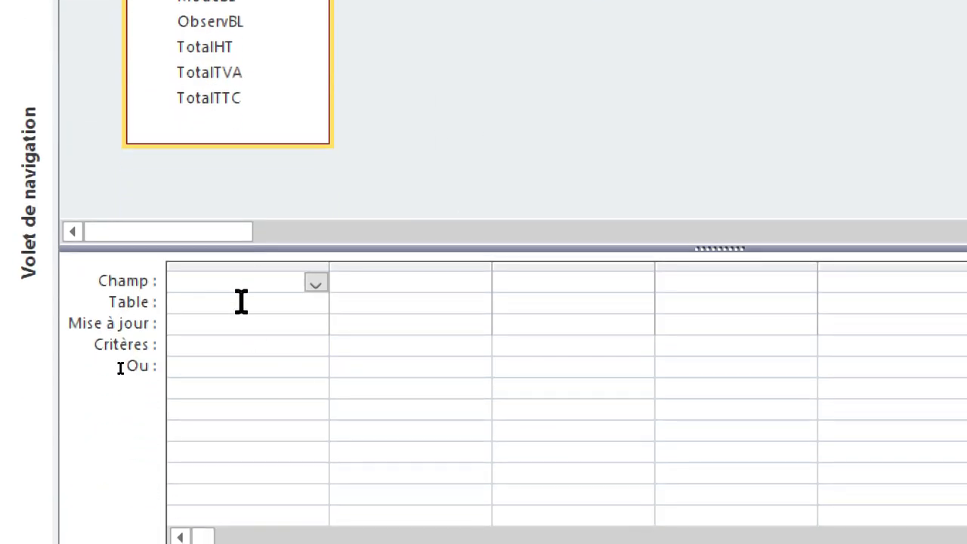
Step: Add all fields of T_BON_LIVRAISON, from idBL to TotalTTC, to the query design grid
left_click(240, 288)
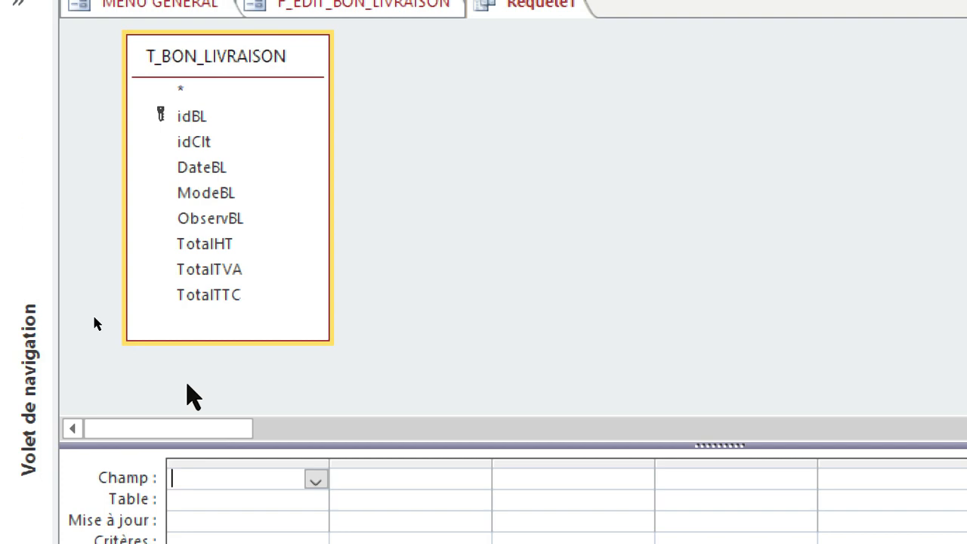
left_click(281, 116)
left_click(115, 150)
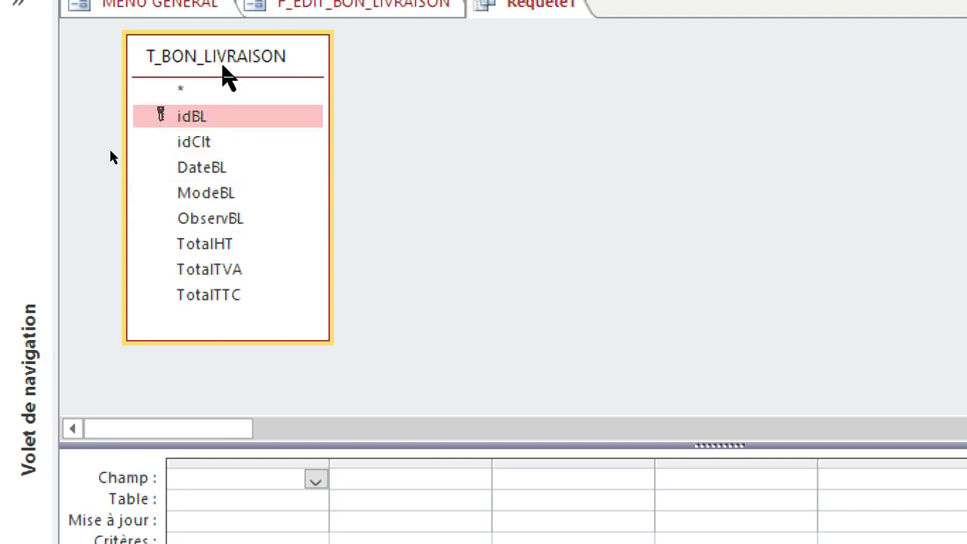
double_click(222, 65)
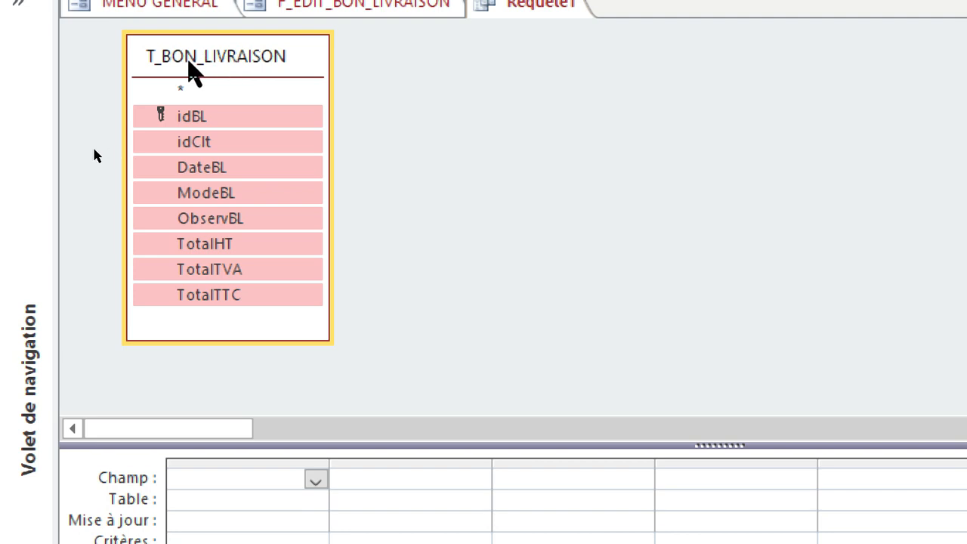
double_click(224, 63)
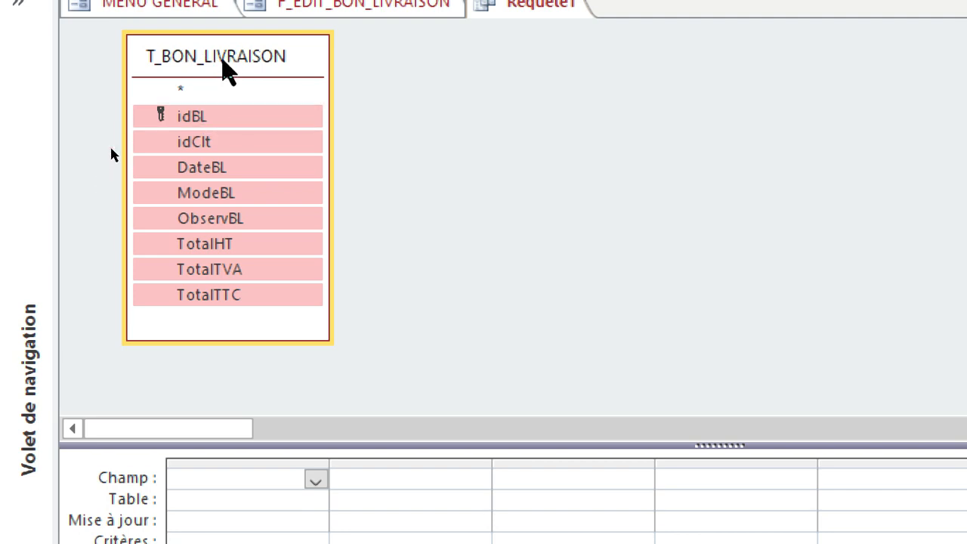
left_click_drag(211, 119, 231, 492)
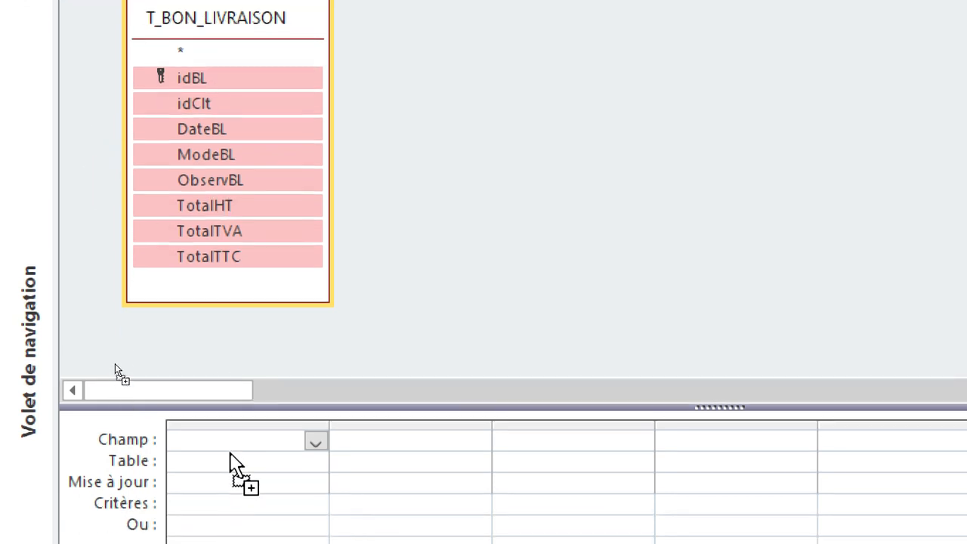
left_click_drag(230, 453, 231, 449)
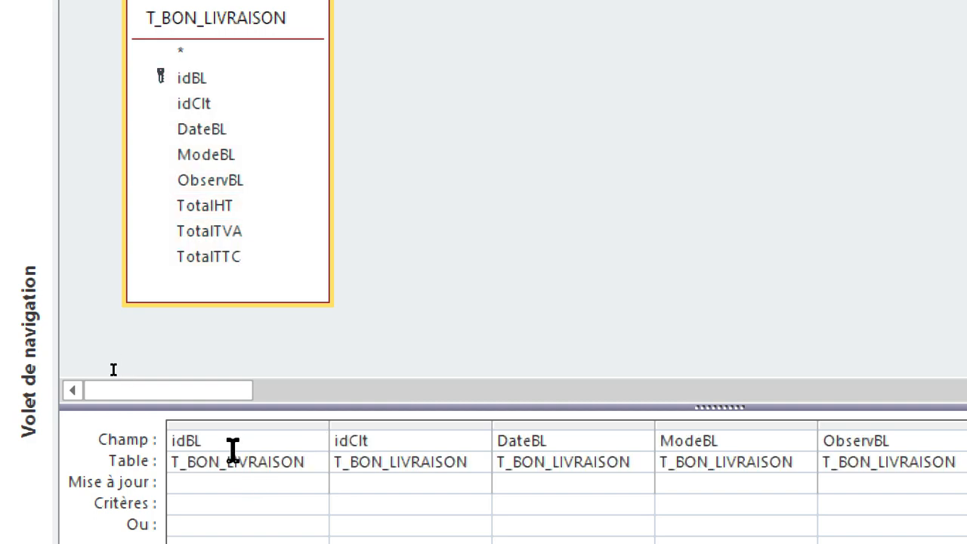
Step: Compare the query's update and criteria rows with the fields on the F_EDIT_BON_LIVRAISON form
left_click(193, 383)
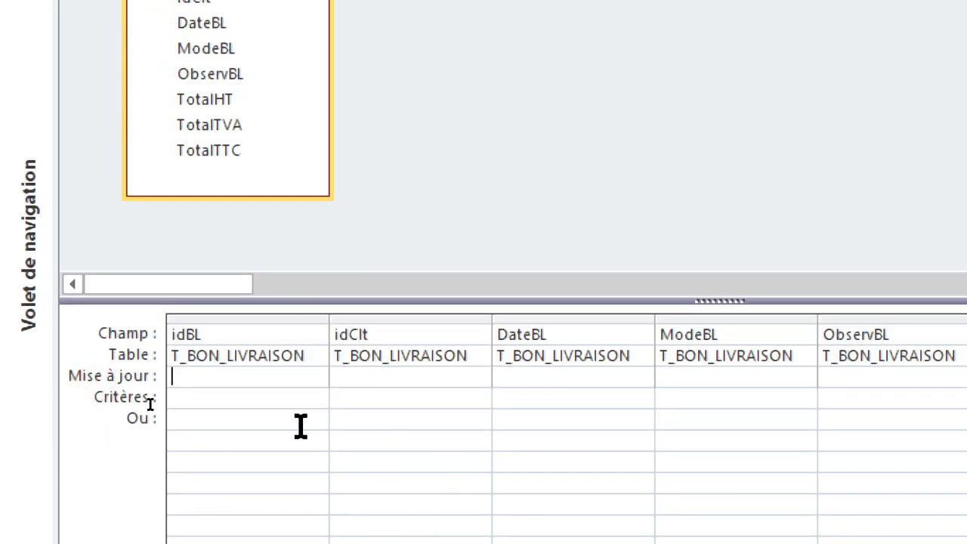
left_click(190, 395)
left_click(190, 363)
left_click(191, 383)
left_click(190, 399)
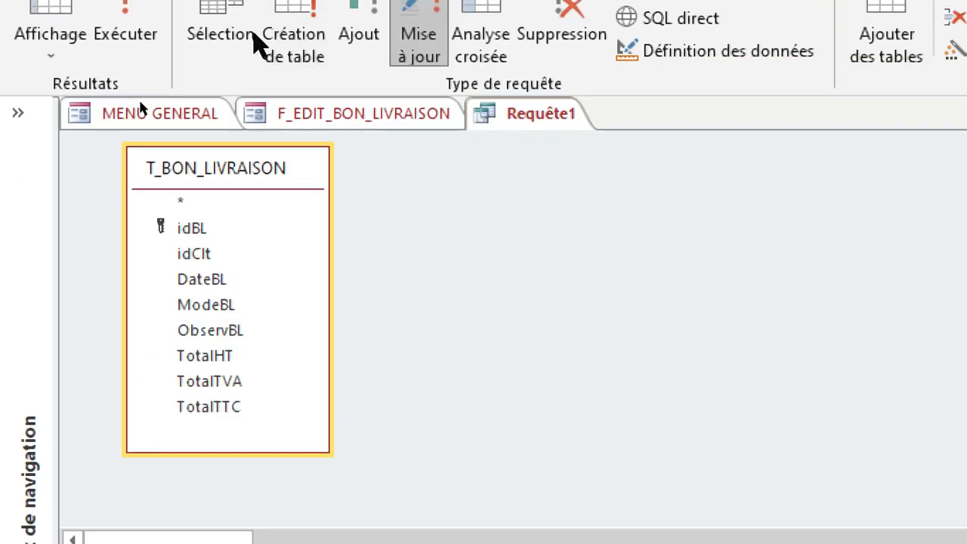
left_click(395, 119)
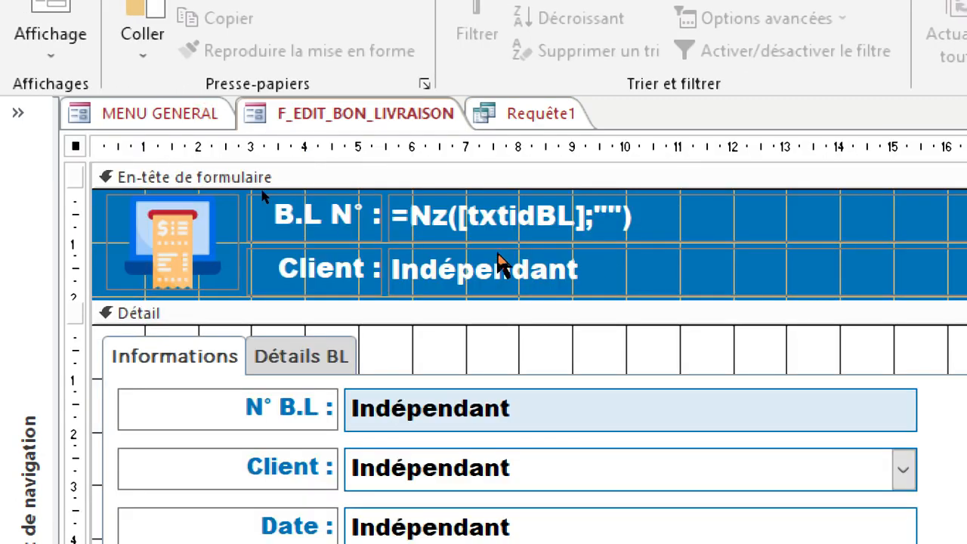
left_click(542, 111)
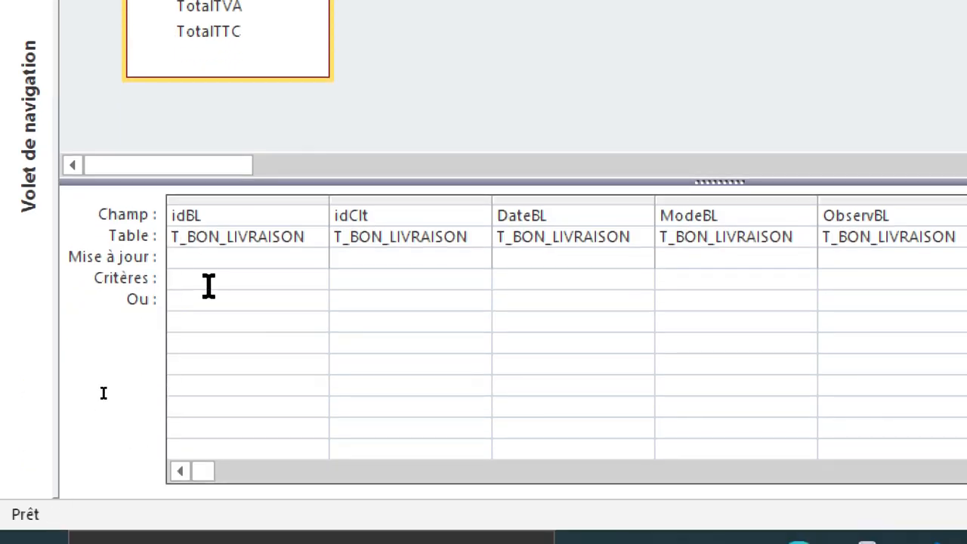
Step: Build the idBL criterion Formulaires![F_EDIT_BON_LIVRAISON]![txtidBL] from the loaded forms with the expression builder
right_click(210, 286)
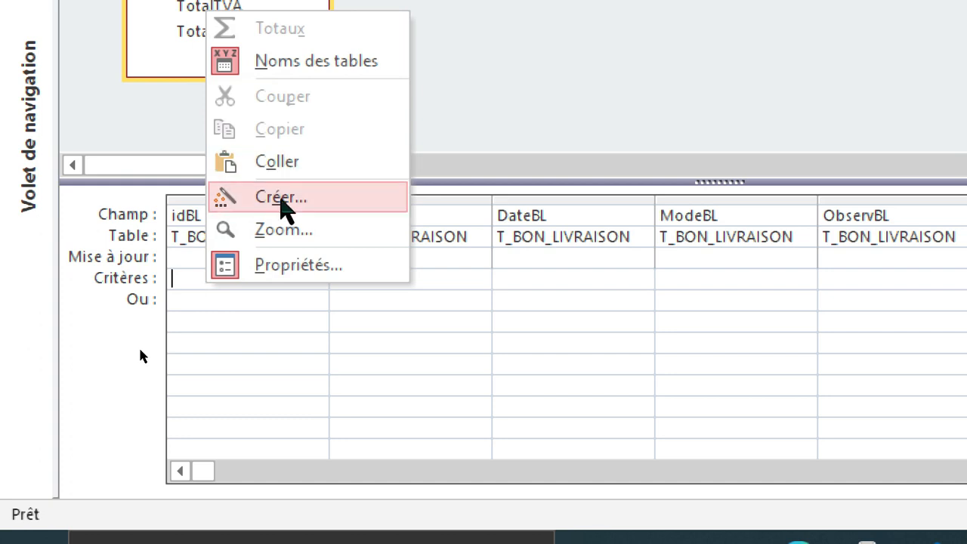
left_click(281, 198)
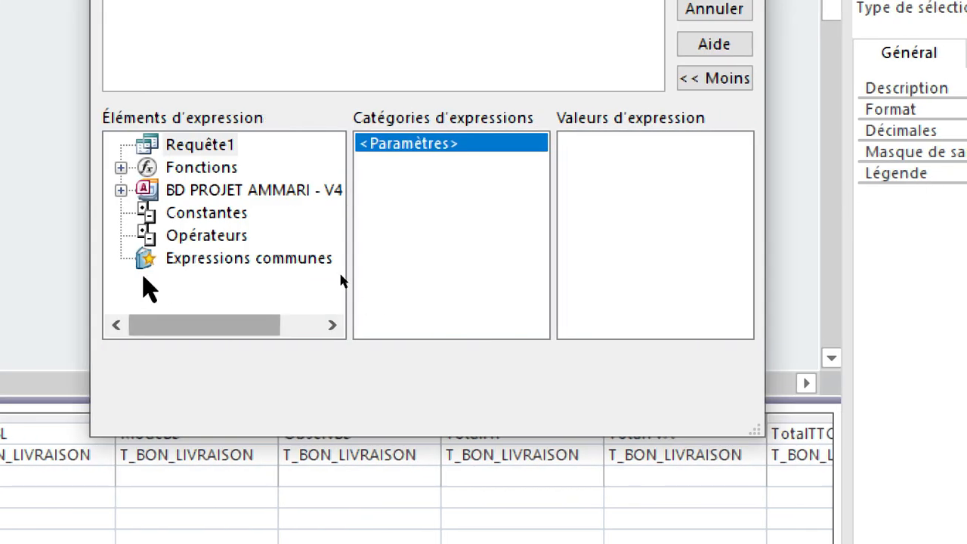
left_click_drag(86, 236, 36, 195)
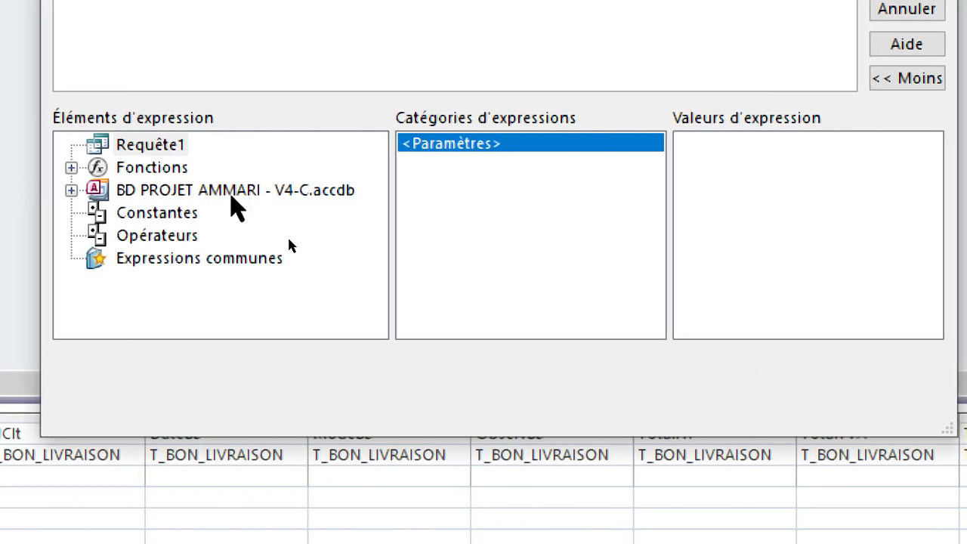
double_click(232, 195)
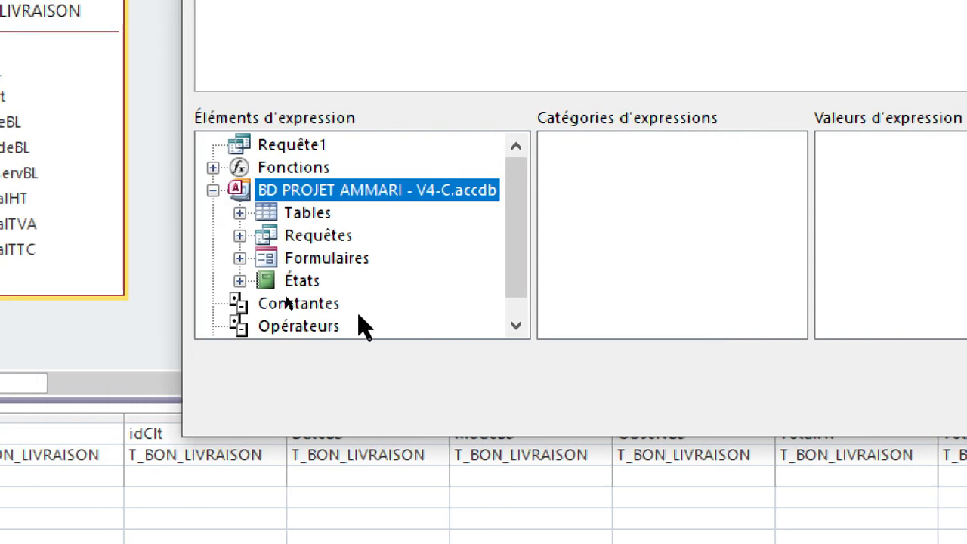
double_click(329, 258)
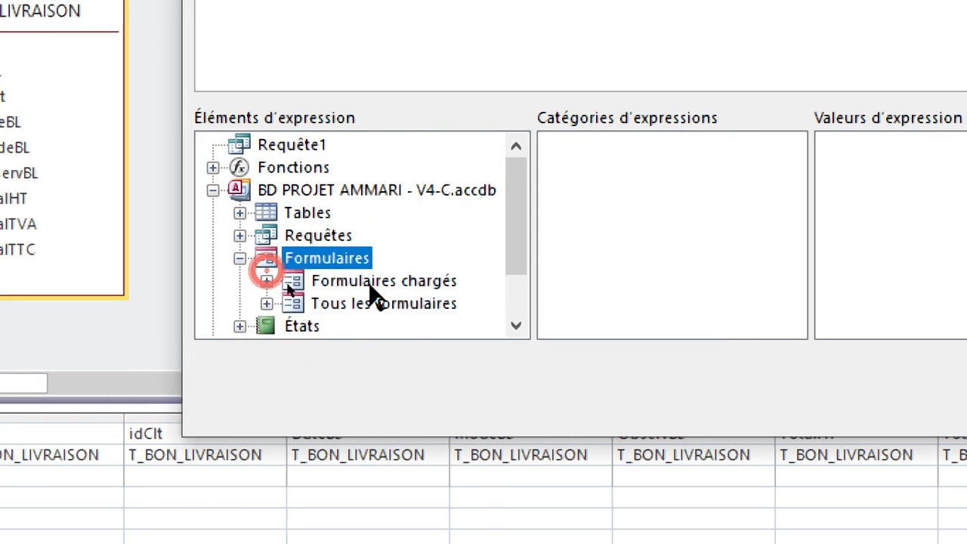
double_click(374, 283)
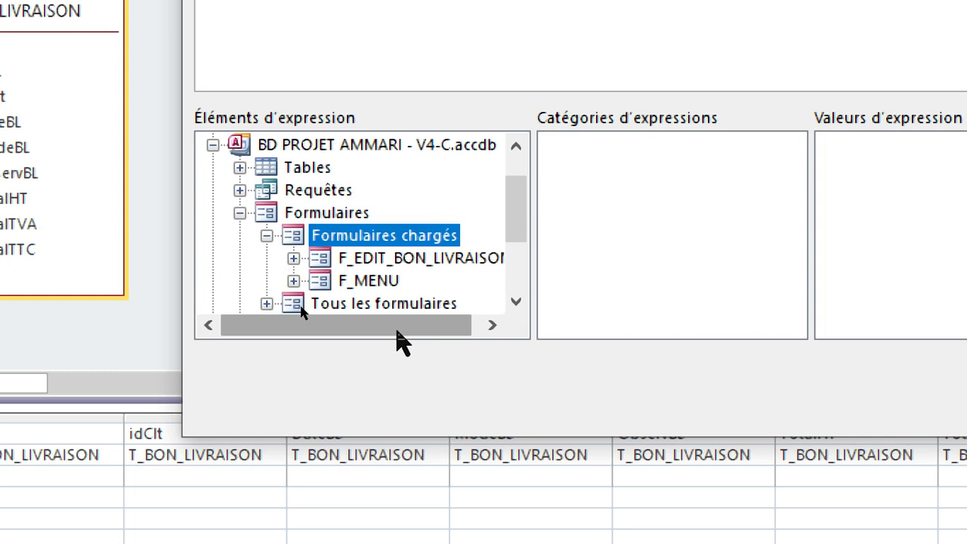
double_click(446, 268)
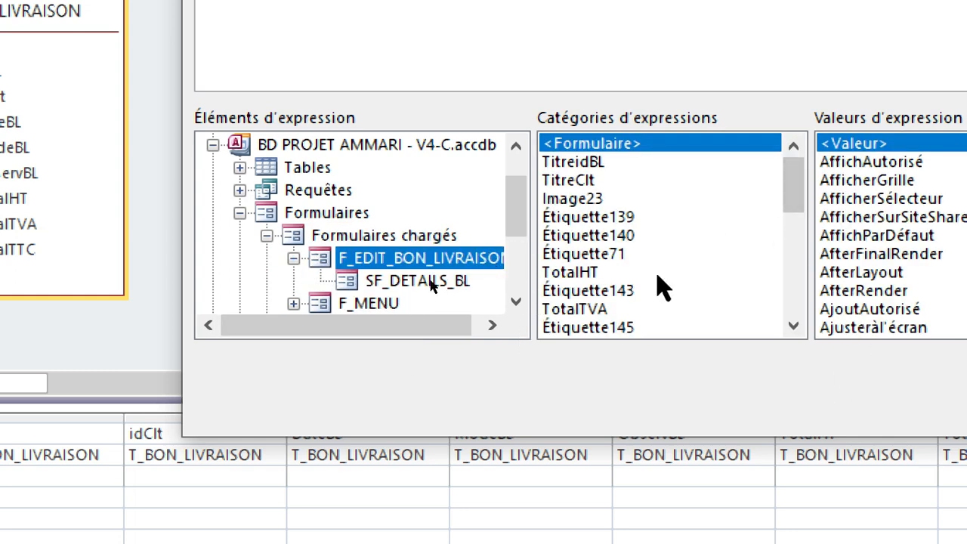
left_click_drag(788, 190, 797, 252)
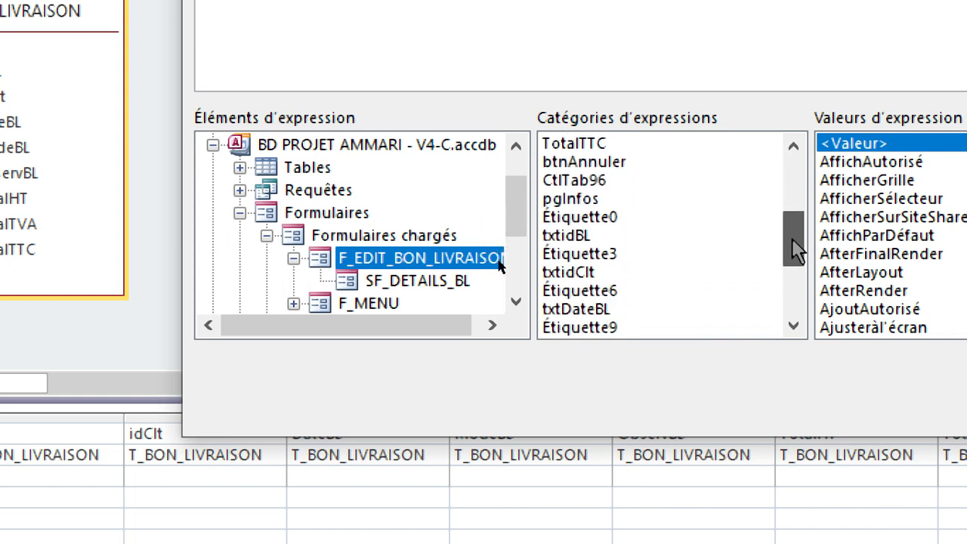
double_click(566, 241)
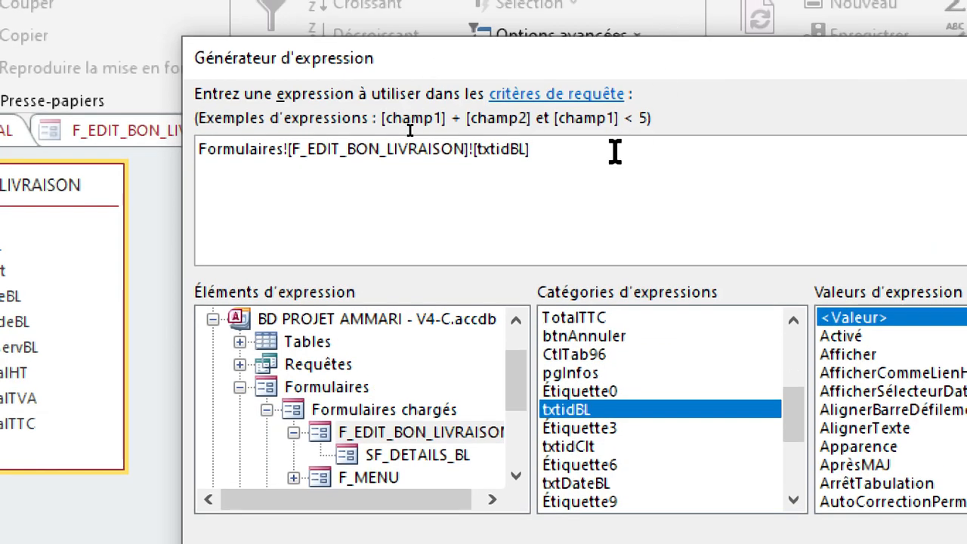
Step: Copy the whole criterion expression for reuse and apply it to idBL
left_click_drag(615, 151, 107, 109)
key("ctrl+c")
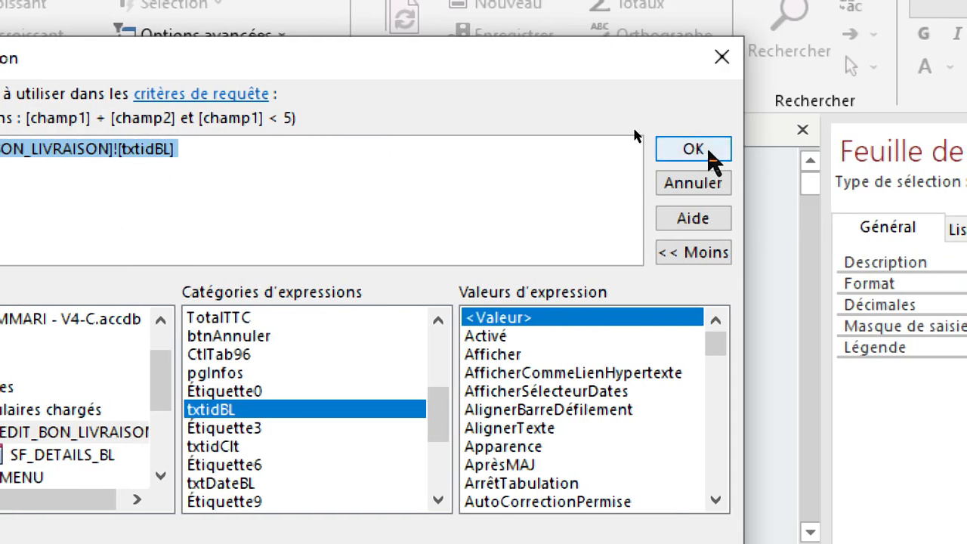
left_click(711, 152)
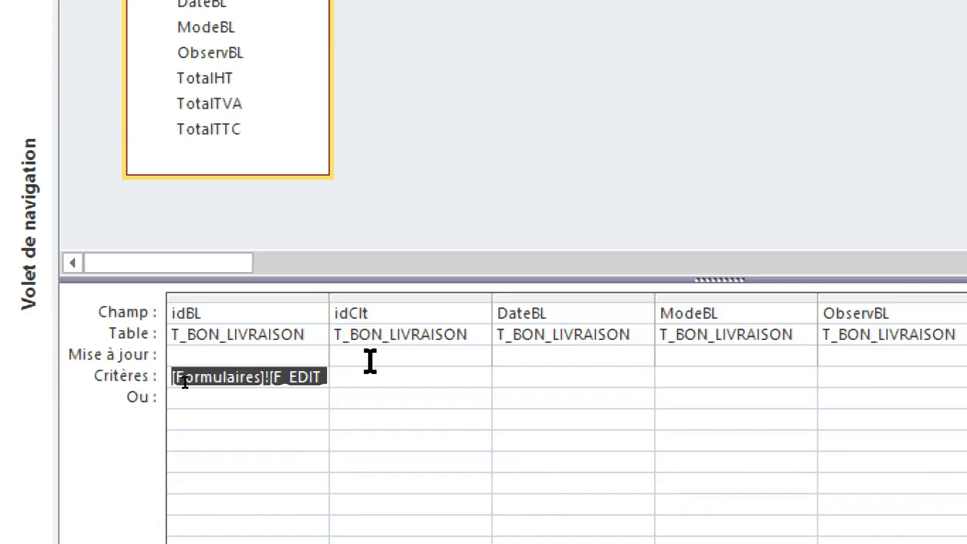
Step: Set the update value of the idClt field to Formulaires![F_EDIT_BON_LIVRAISON]![txtidClt], adapting the copied expression in the expression builder
left_click(370, 359)
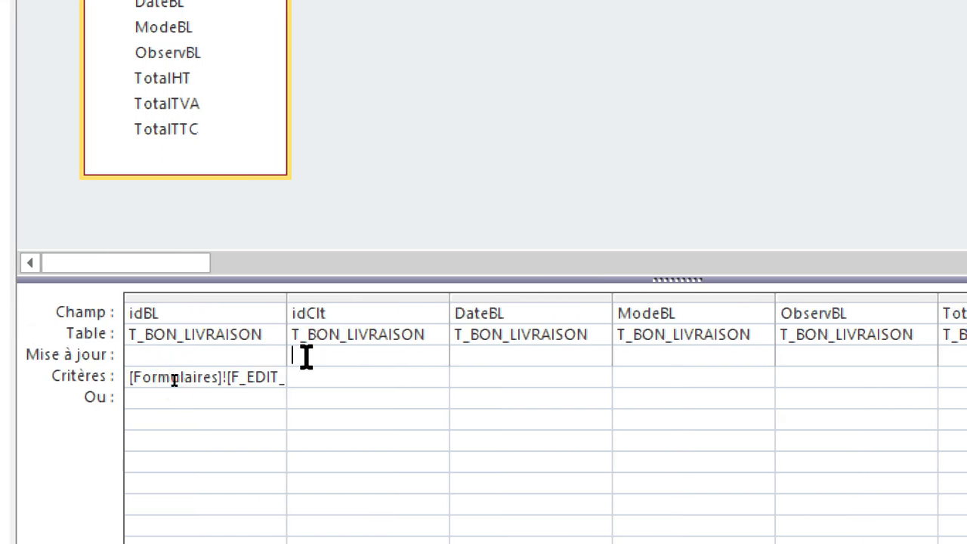
right_click(306, 356)
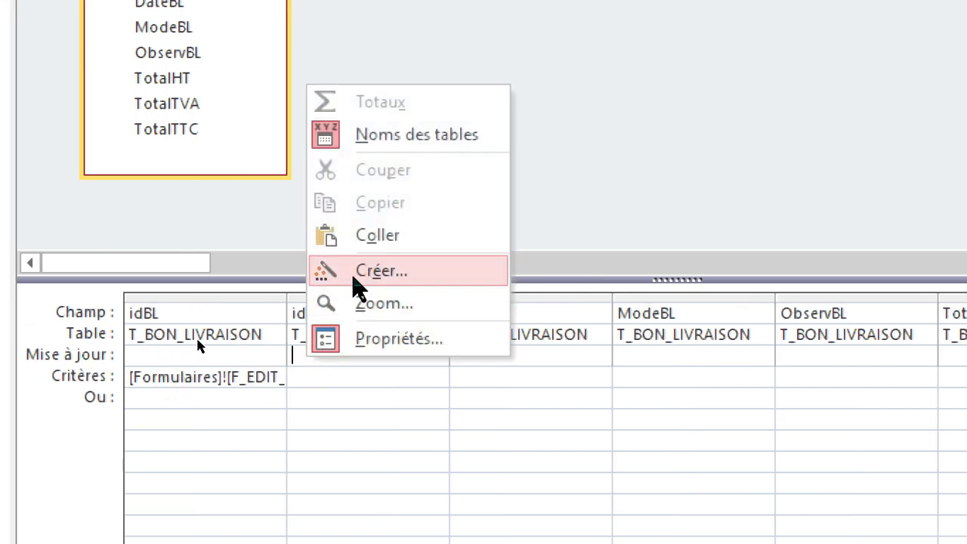
left_click(352, 272)
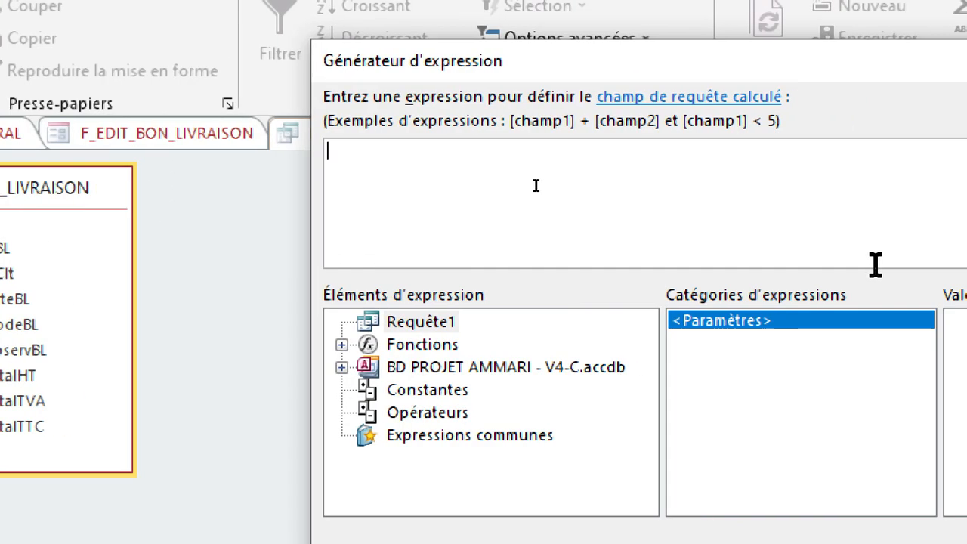
key("ctrl+v")
key("BackSpace")
key("BackSpace")
key("BackSpace")
key("BackSpace")
key("BackSpace")
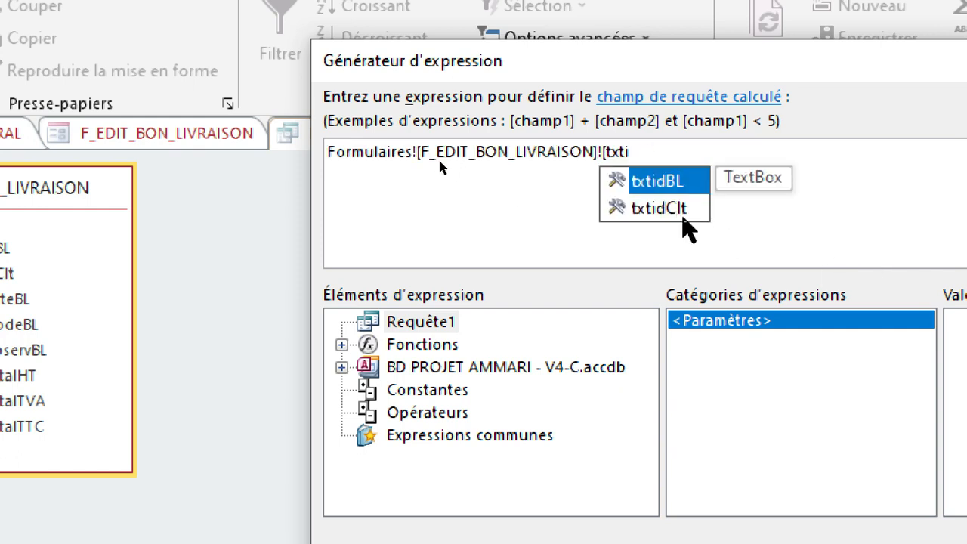
double_click(682, 216)
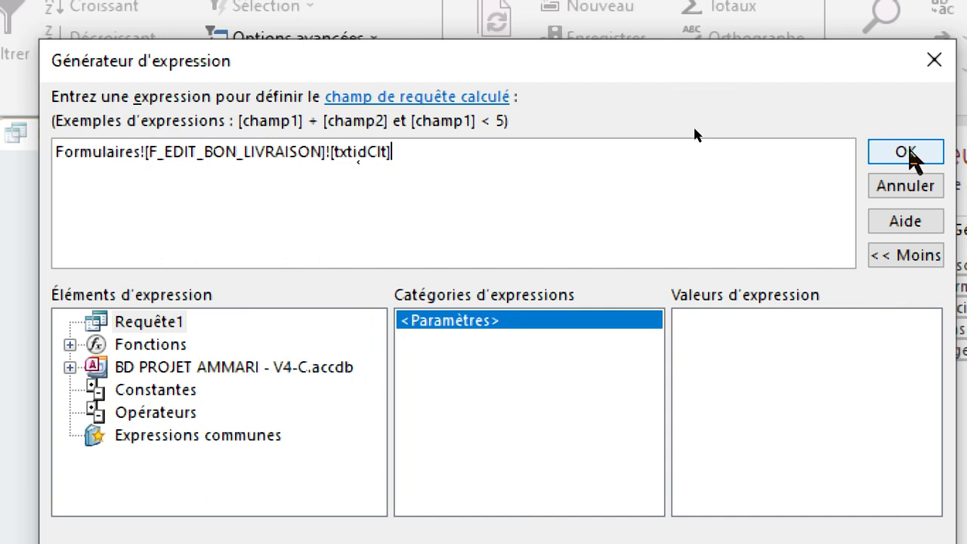
left_click_drag(956, 154, 742, 179)
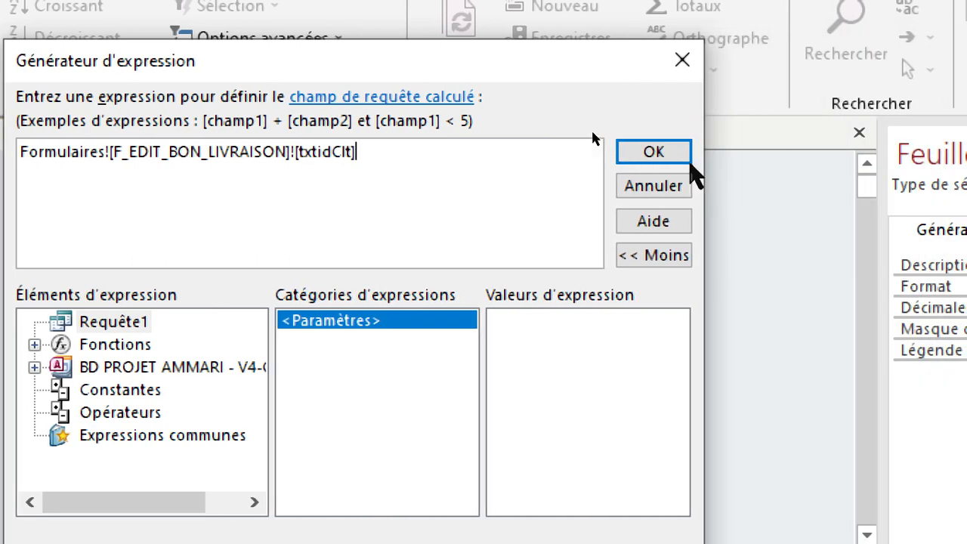
left_click(655, 153)
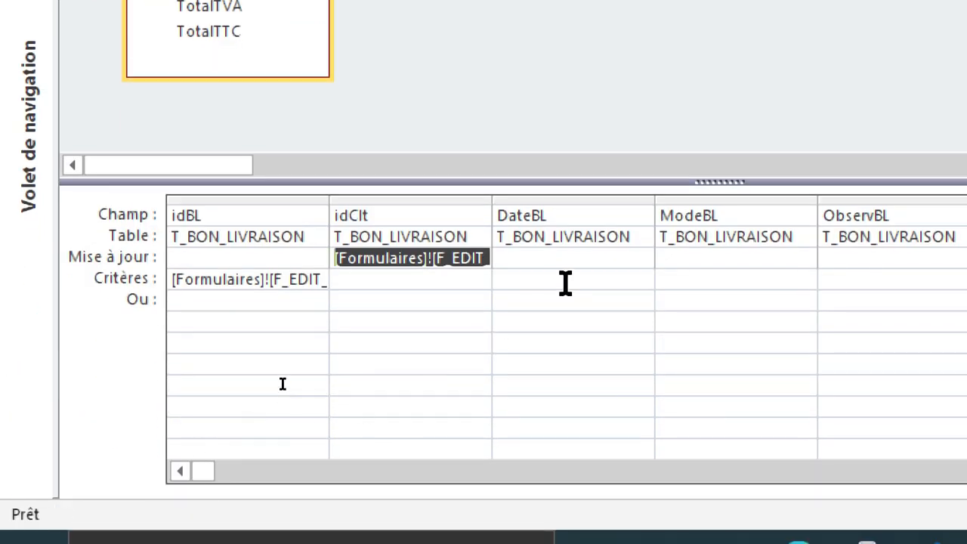
Step: Set the update value of the DateBL field to Formulaires![F_EDIT_BON_LIVRAISON]![txtDateBL] from the copied expression
left_click(552, 258)
right_click(552, 259)
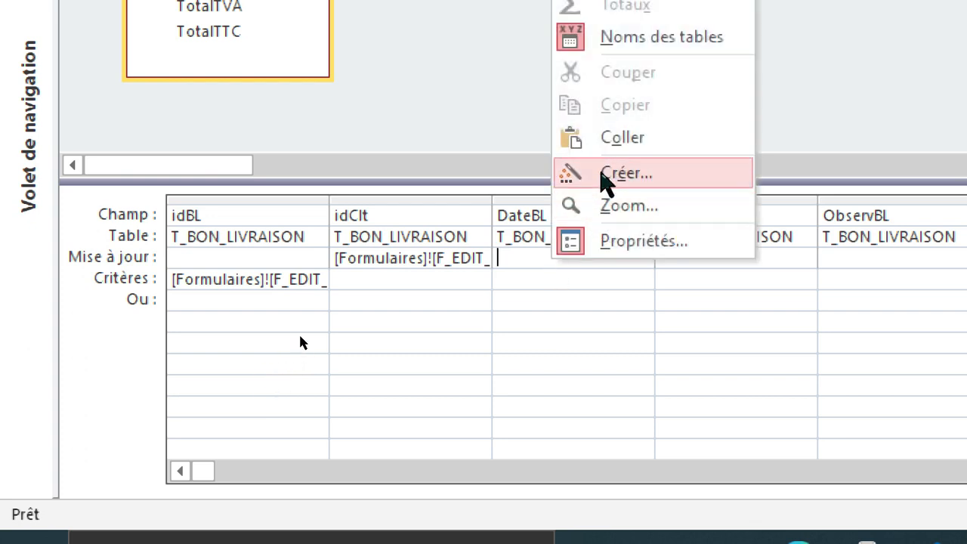
left_click(626, 173)
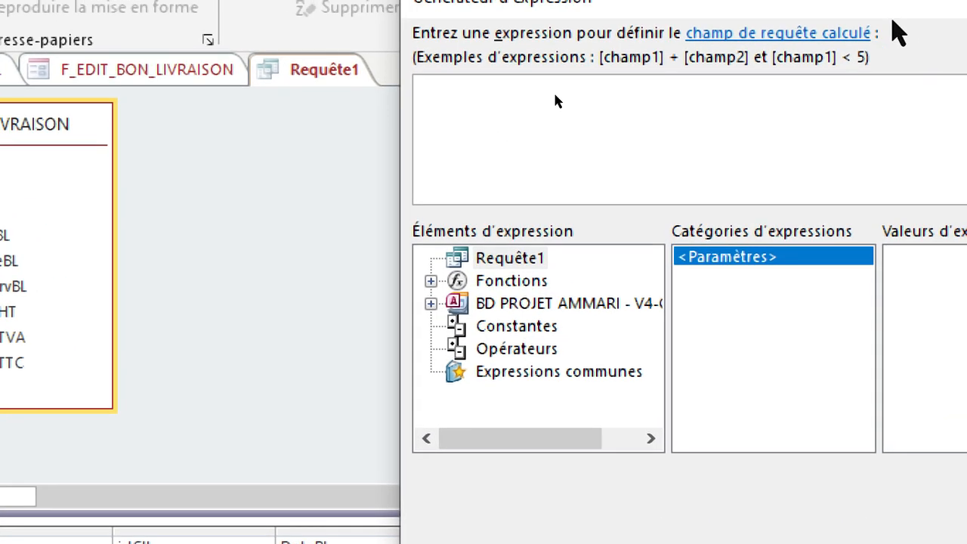
key("ctrl+v")
key("BackSpace")
key("BackSpace")
key("BackSpace")
key("BackSpace")
key("BackSpace")
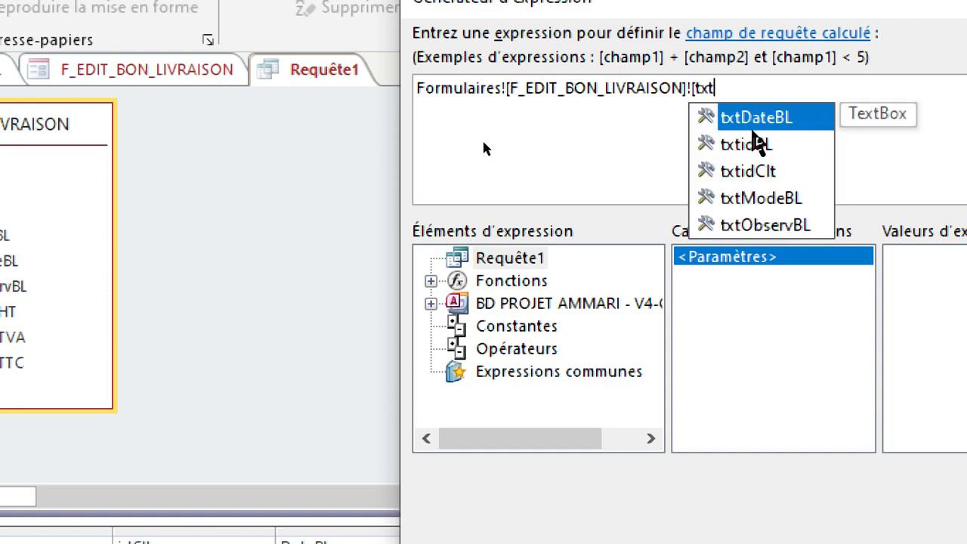
double_click(752, 119)
left_click(792, 91)
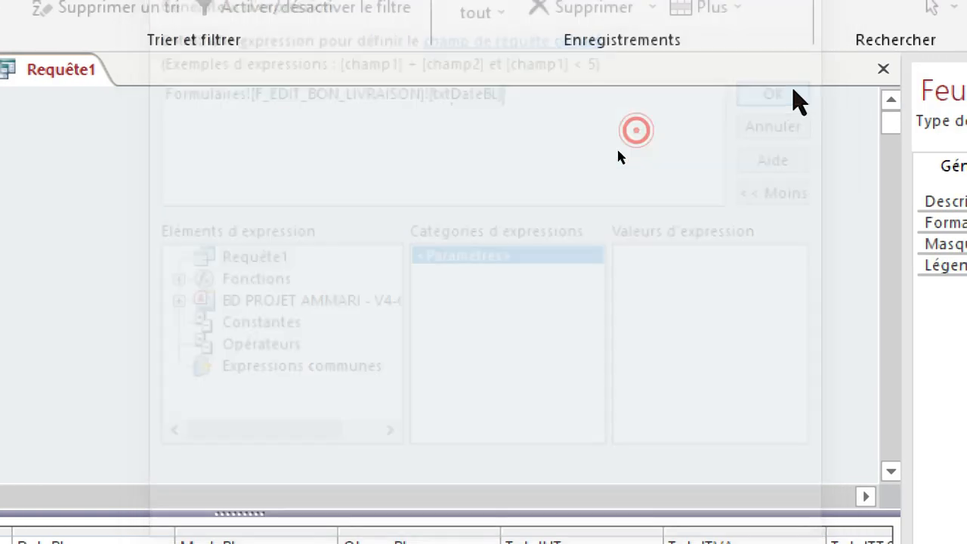
Step: Set the update value of the ModeBL field to Formulaires![F_EDIT_BON_LIVRAISON]![txtObservBL] from the copied expression
right_click(498, 348)
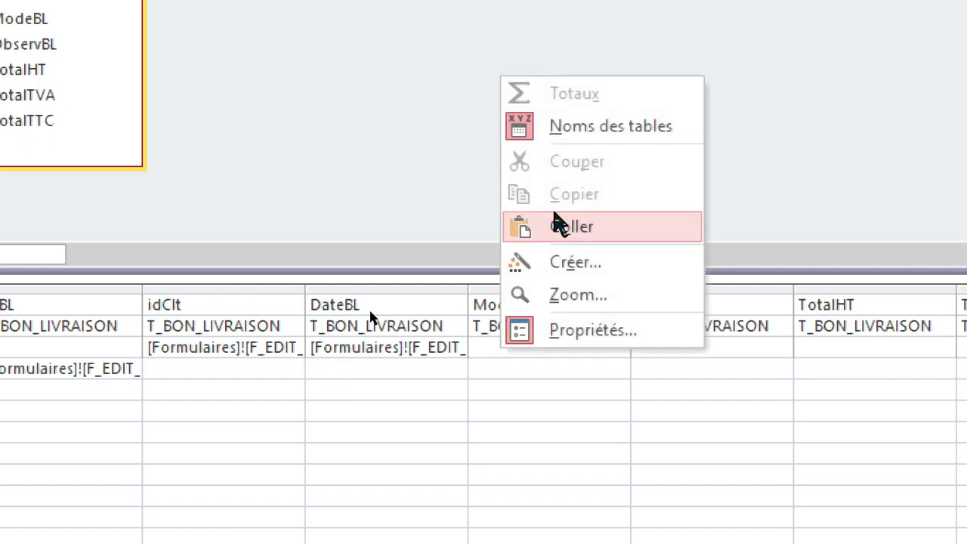
left_click(559, 266)
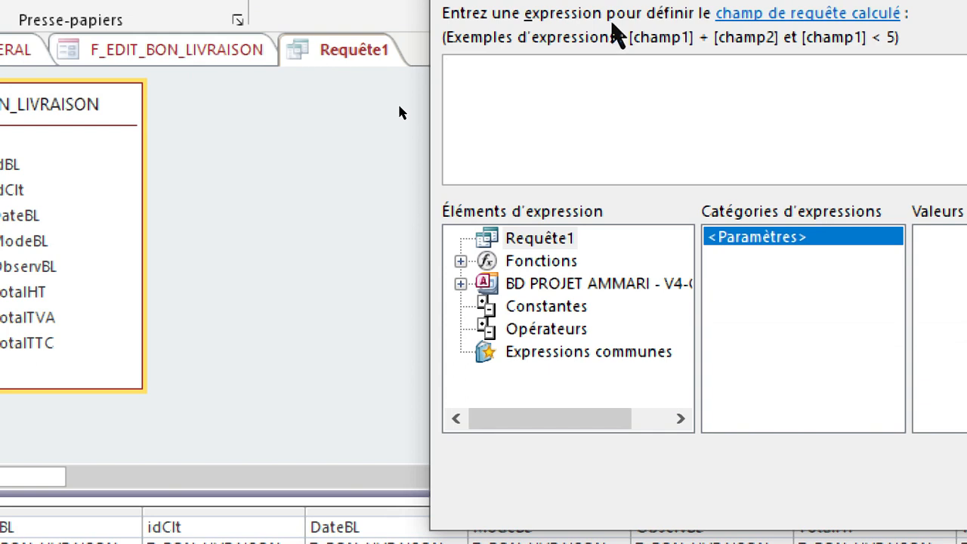
key("ctrl+v")
key("BackSpace")
key("BackSpace")
key("BackSpace")
key("BackSpace")
key("BackSpace")
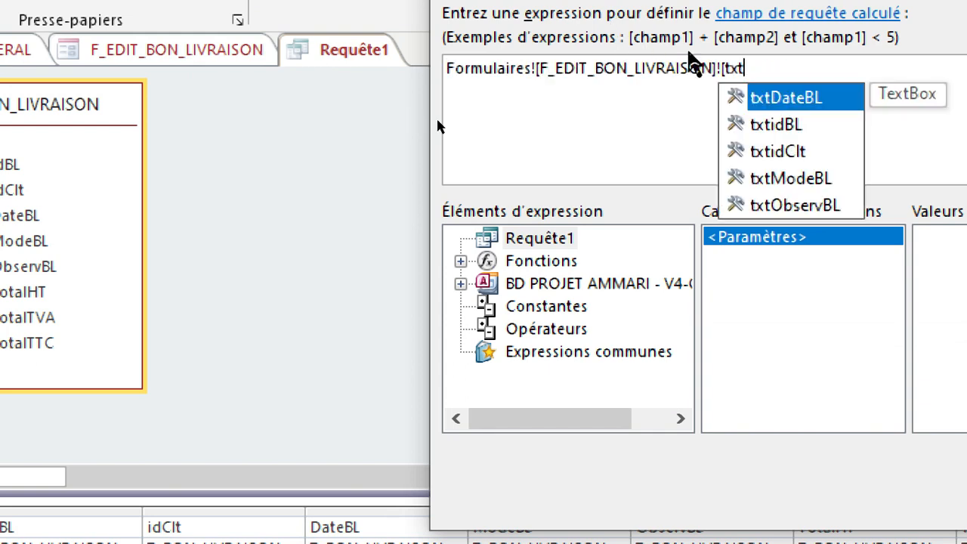
double_click(795, 207)
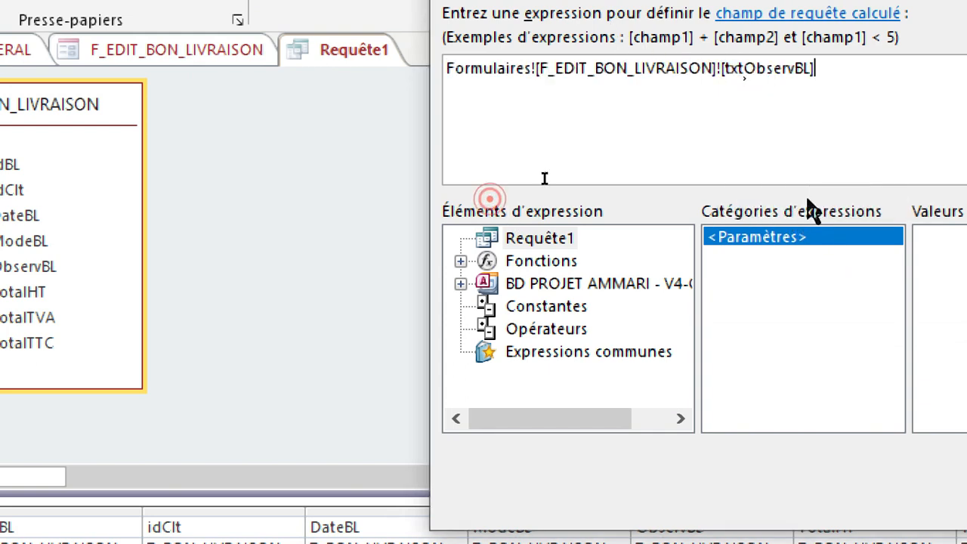
left_click(966, 67)
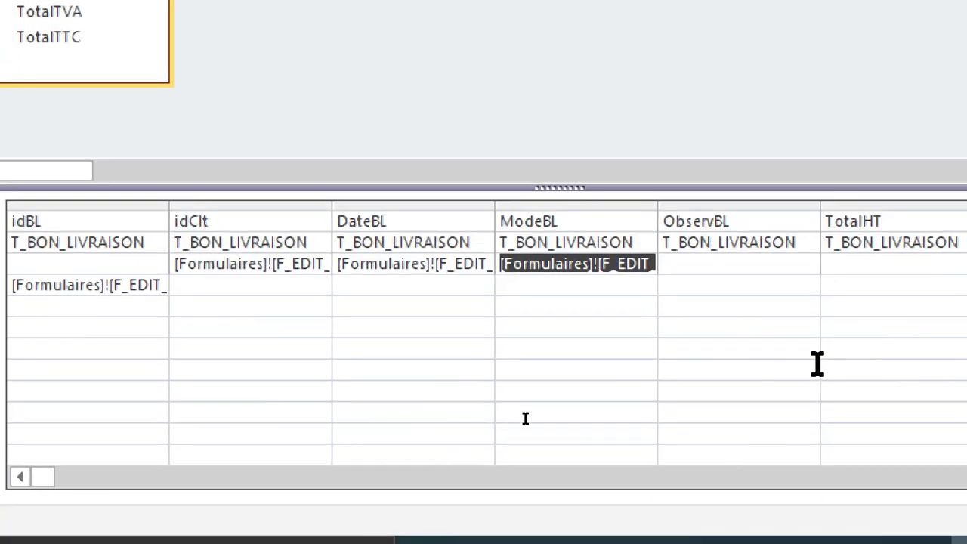
Step: Correct the ModeBL update expression so that it refers to the form's txtModeBL control
right_click(517, 263)
left_click(565, 188)
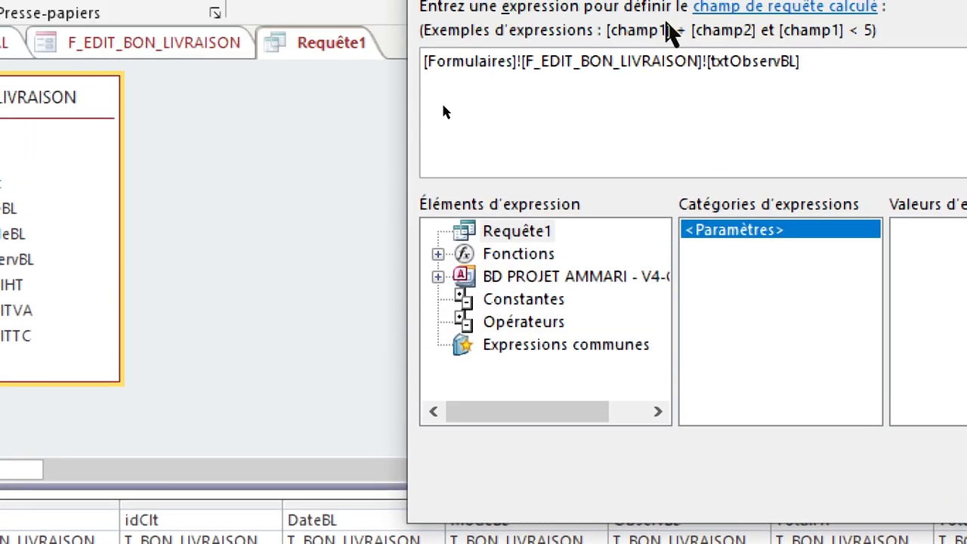
key("BackSpace")
key("BackSpace")
key("BackSpace")
key("BackSpace")
key("BackSpace")
key("BackSpace")
key("BackSpace")
key("BackSpace")
key("BackSpace")
double_click(786, 181)
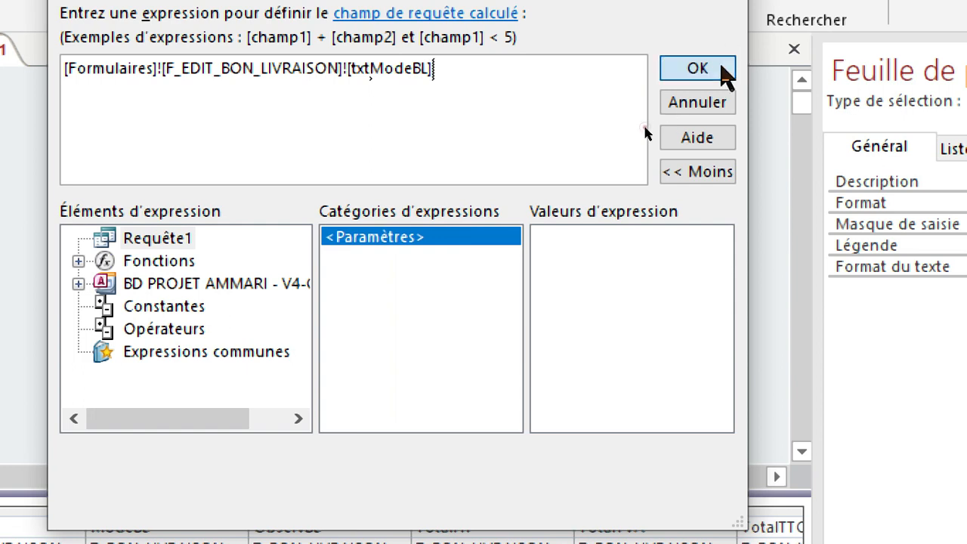
left_click(718, 71)
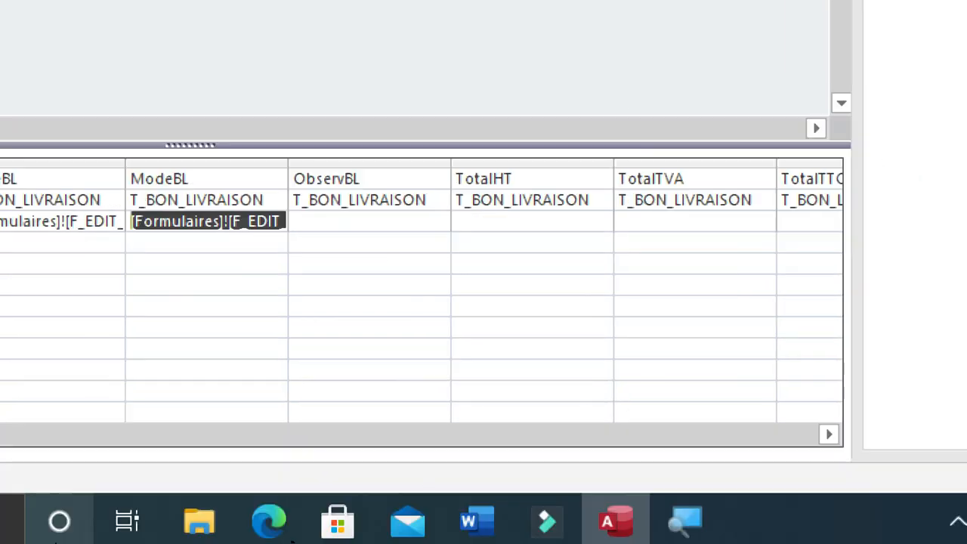
Step: Build the update expression of the ObservBL field from the copied expression, pointing it to the form's txtObservBL control
left_click(339, 217)
right_click(340, 218)
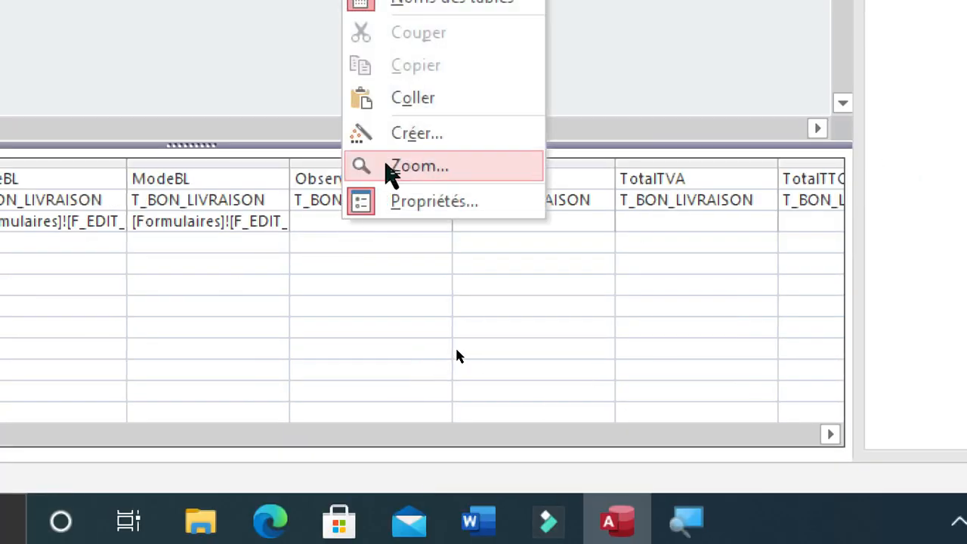
left_click(394, 136)
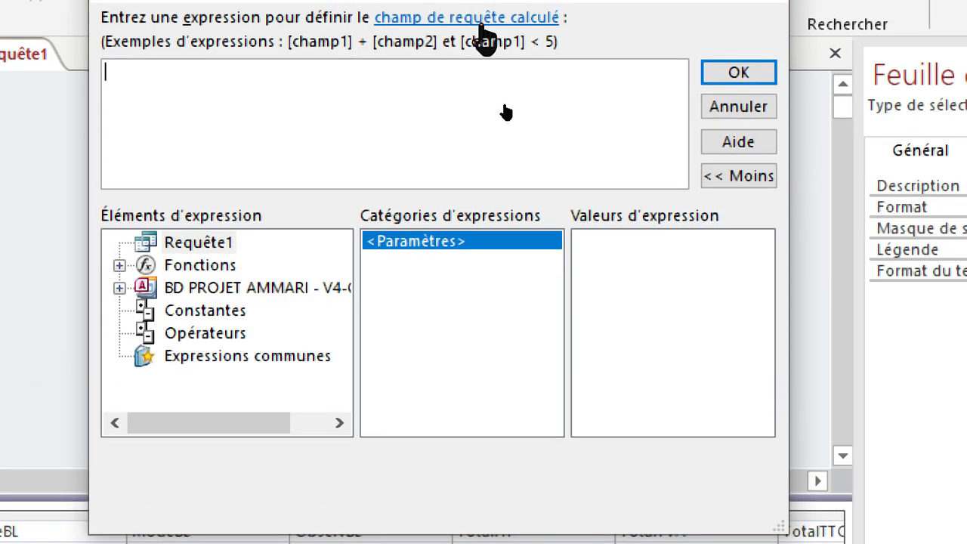
key("ctrl+v")
key("BackSpace")
key("BackSpace")
key("BackSpace")
key("BackSpace")
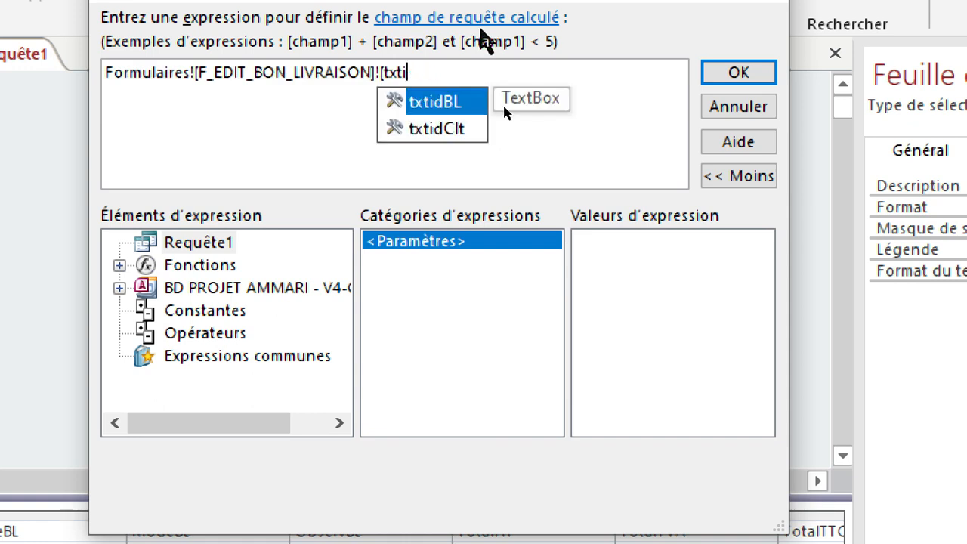
key("BackSpace")
double_click(469, 209)
left_click(736, 75)
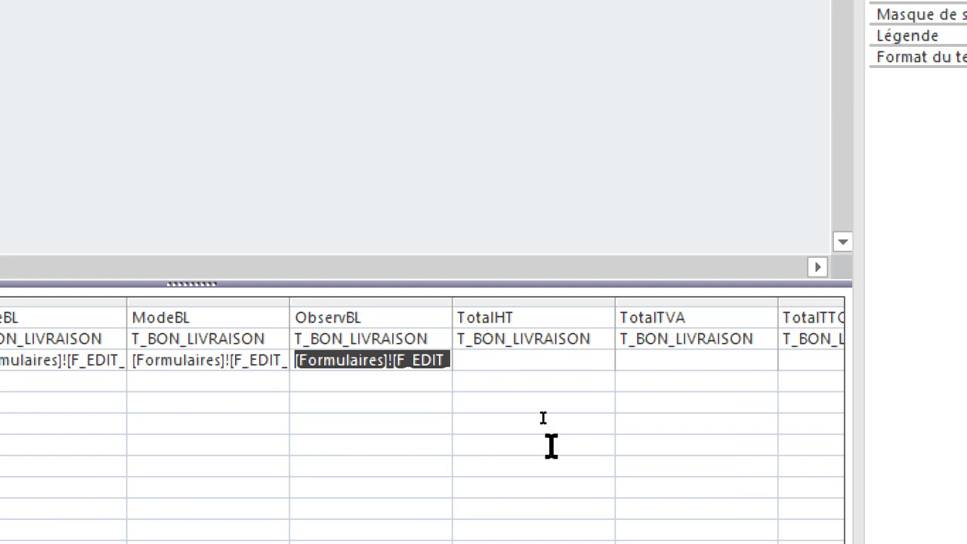
Step: Set the update value of the TotalHT field to Formulaires![F_EDIT_BON_LIVRAISON]![TotalHT] with the expression builder
left_click(503, 361)
right_click(504, 360)
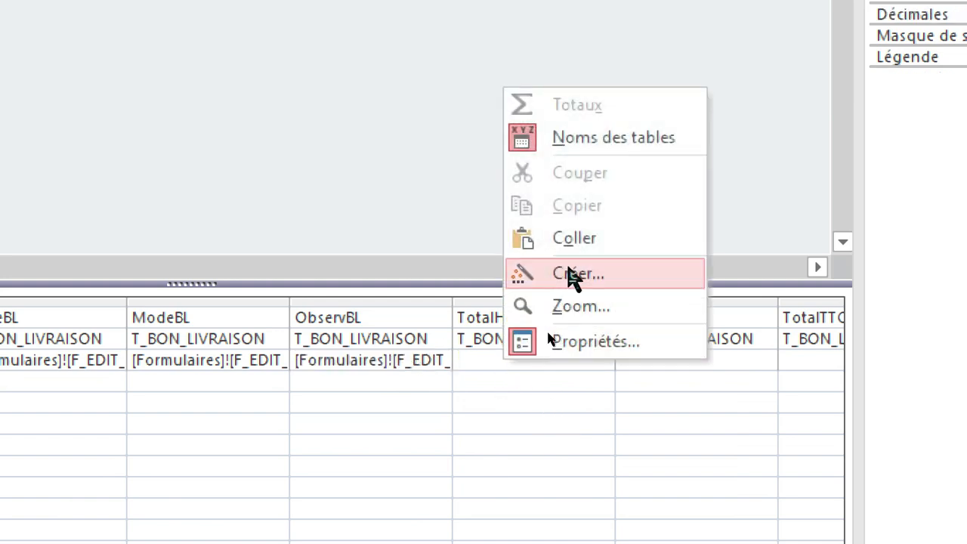
left_click(572, 275)
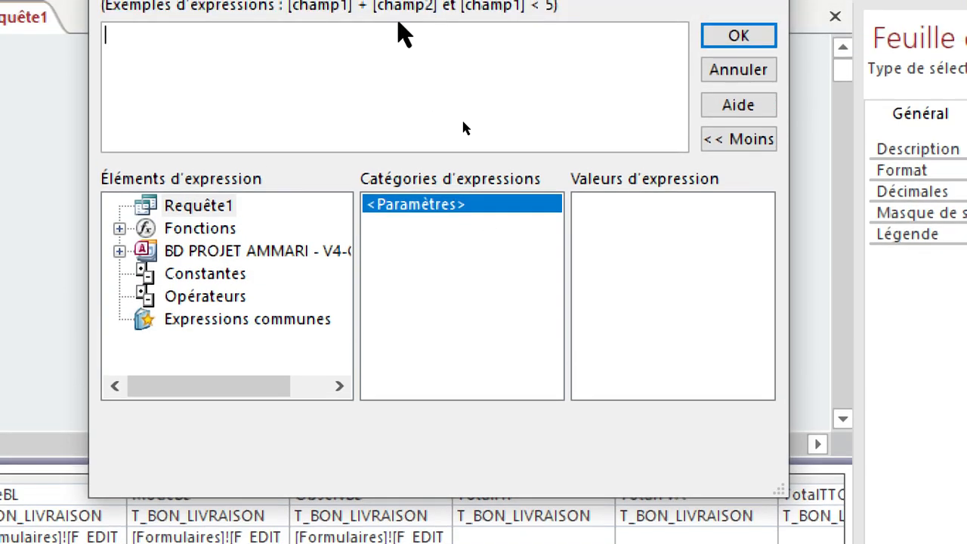
type("Formulaires![F_EDIT_BON_LIVRAISON]![txtidBL]")
key("BackSpace")
key("BackSpace")
key("BackSpace")
key("BackSpace")
key("BackSpace")
key("BackSpace")
key("BackSpace")
key("BackSpace")
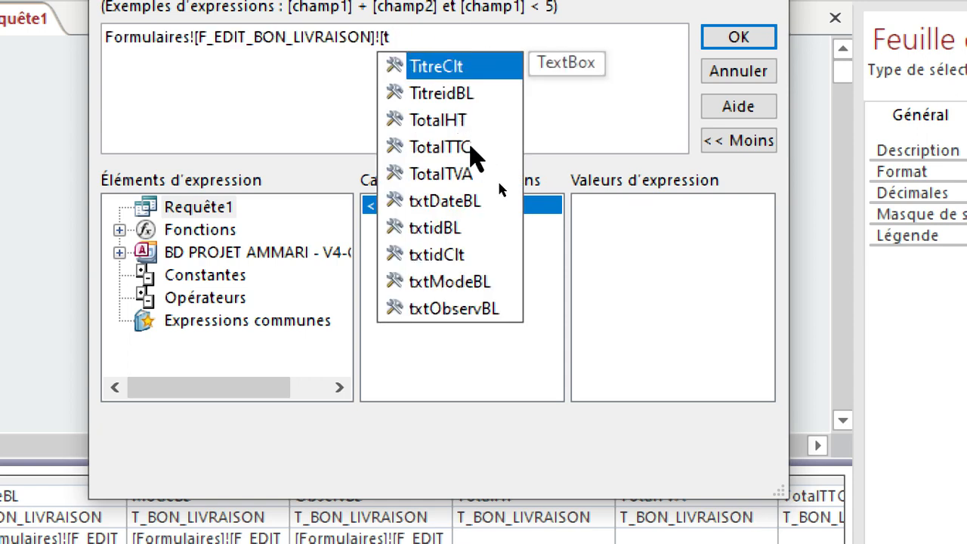
double_click(456, 121)
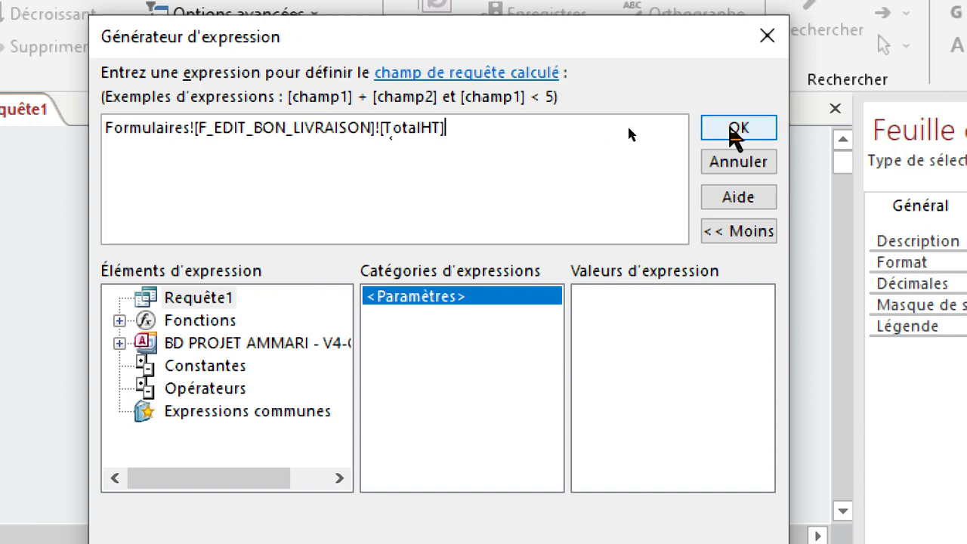
left_click(738, 37)
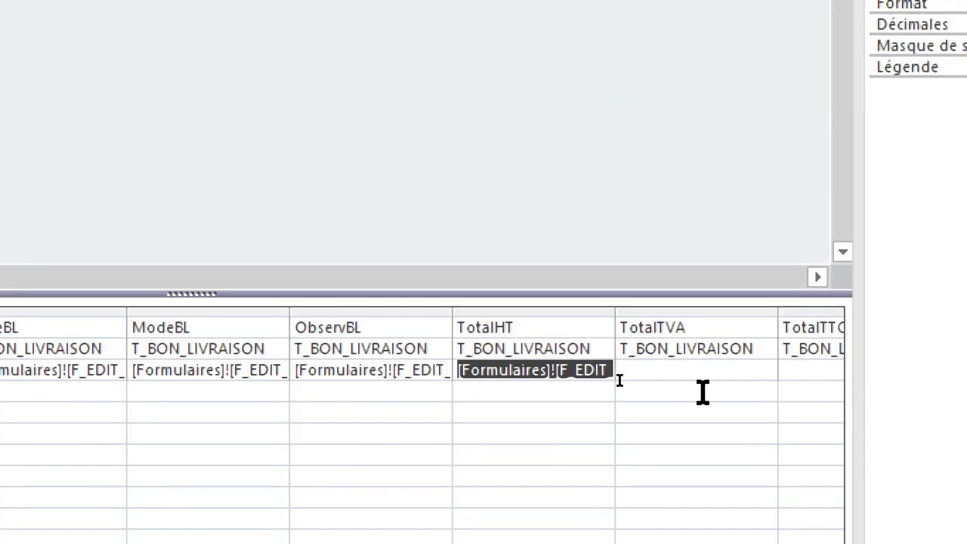
Step: Set the update value of the TotalTVA field to the TotalTVA control of the F_EDIT_BON_LIVRAISON form with the expression builder
left_click(588, 378)
right_click(651, 370)
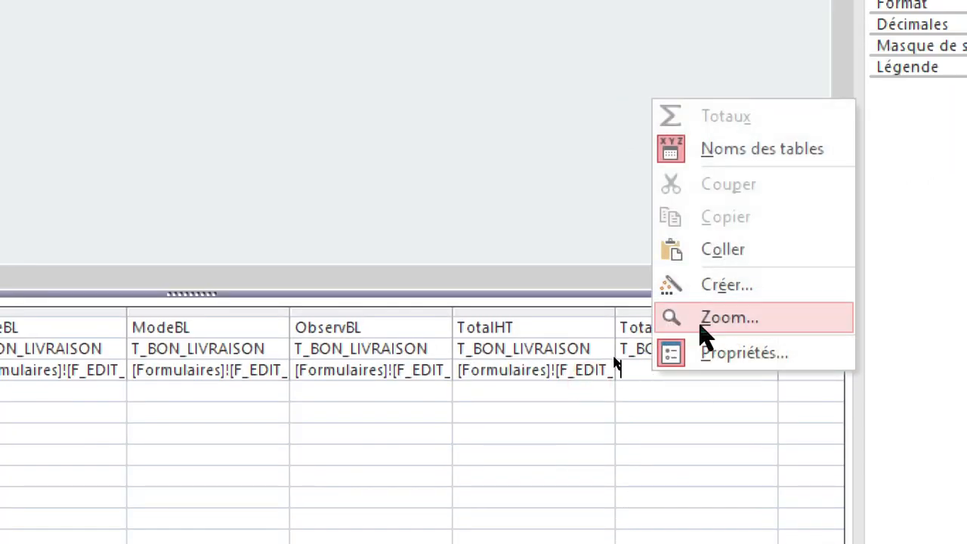
left_click(719, 285)
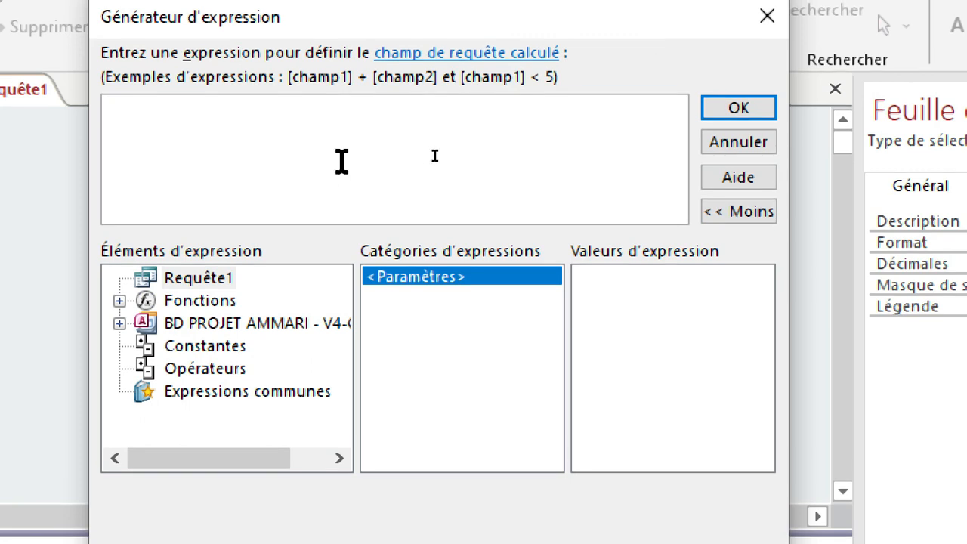
type("Formulaires![F_EDIT_BON_LIVRAISON]![txtidBL]")
key("BackSpace")
key("BackSpace")
key("BackSpace")
key("BackSpace")
key("BackSpace")
key("BackSpace")
key("BackSpace")
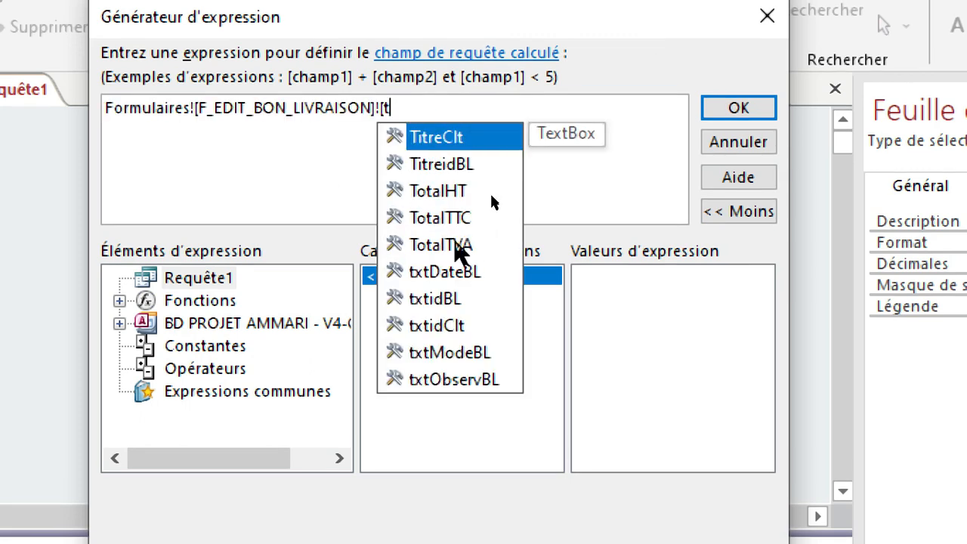
double_click(454, 245)
left_click(739, 108)
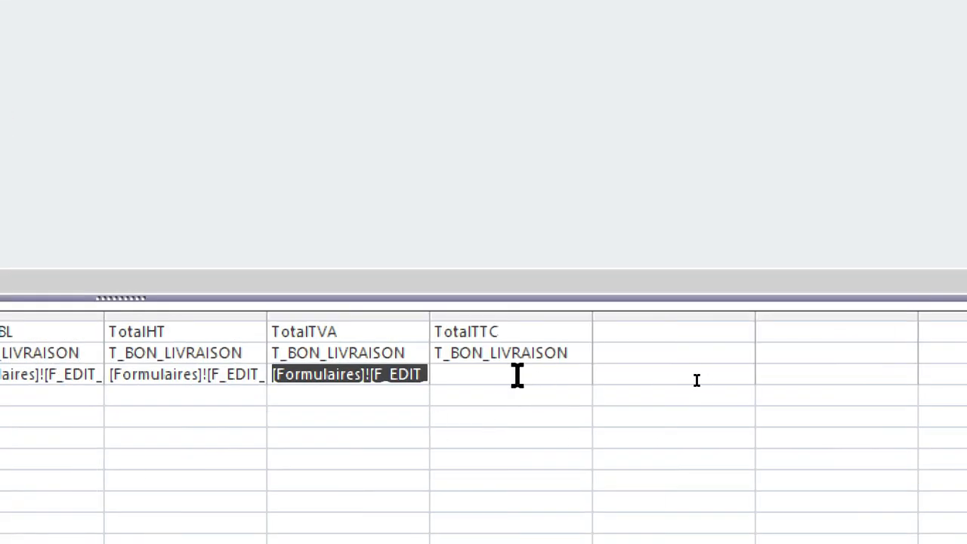
Step: Set the update value of the TotalTTC field to Formulaires![F_EDIT_BON_LIVRAISON]![TotalTTC] with the expression builder
right_click(517, 375)
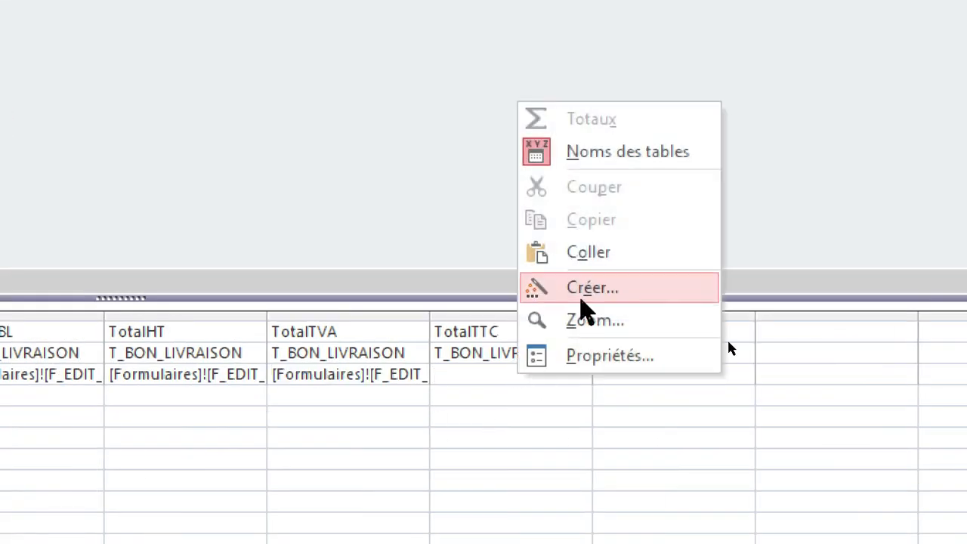
left_click(523, 291)
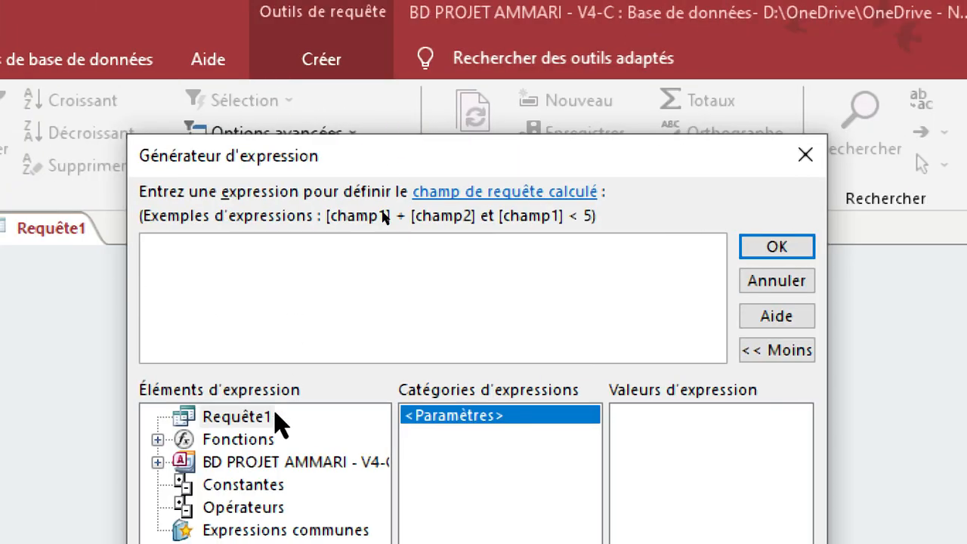
type("Formulaires![F_EDIT_BON_LIVRAISON]![txtidBL]")
key("BackSpace")
key("BackSpace")
key("BackSpace")
key("BackSpace")
key("BackSpace")
key("BackSpace")
key("BackSpace")
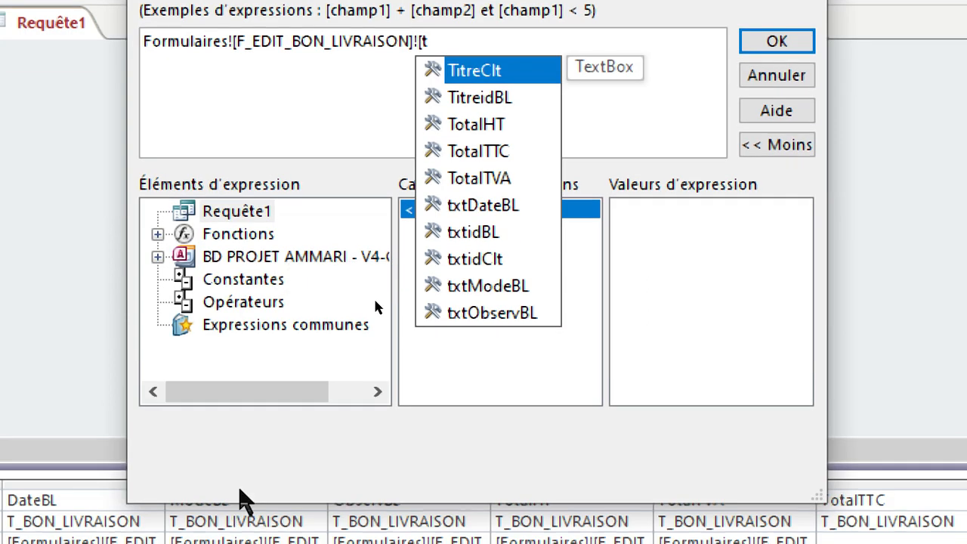
double_click(495, 356)
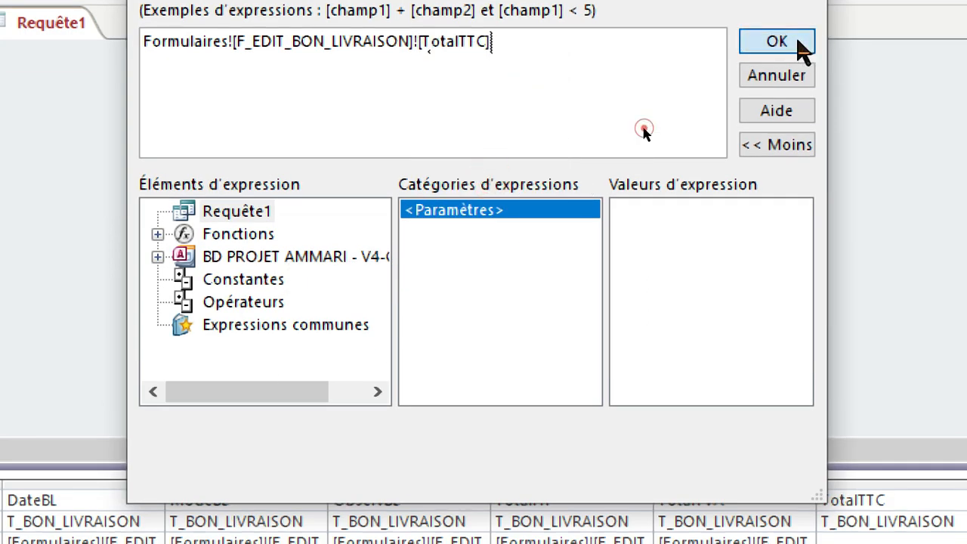
left_click(812, 38)
left_click(693, 436)
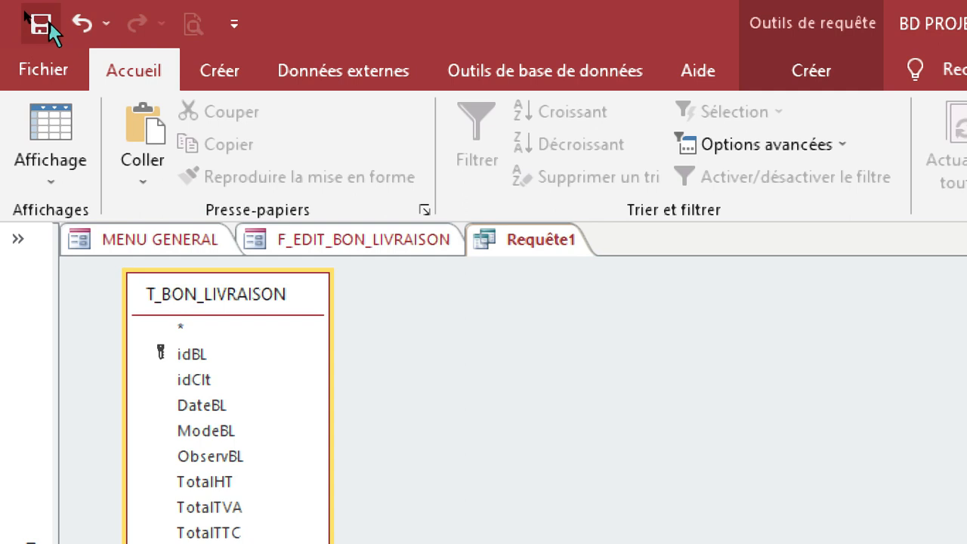
Step: Save the update query under the name R_EDIT_BL and close it
left_click(49, 22)
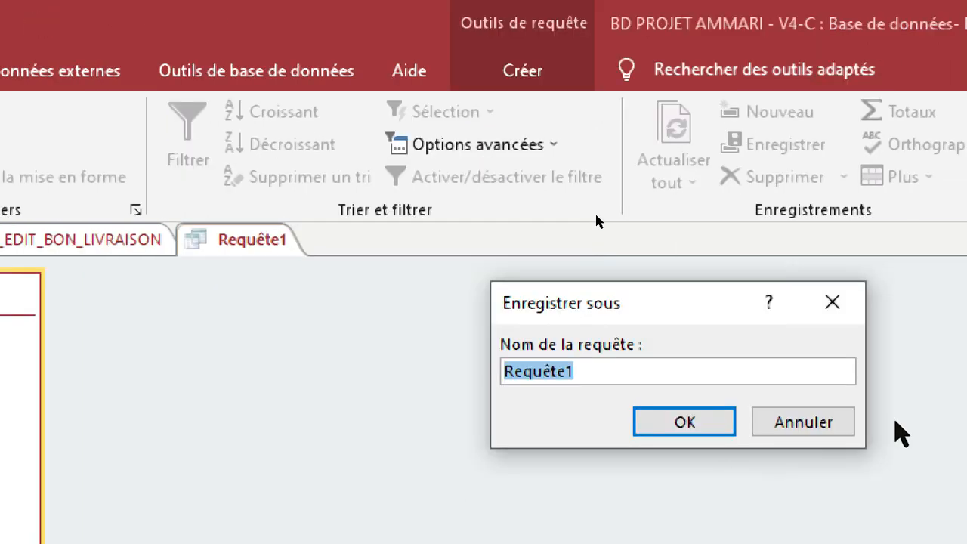
type("R")
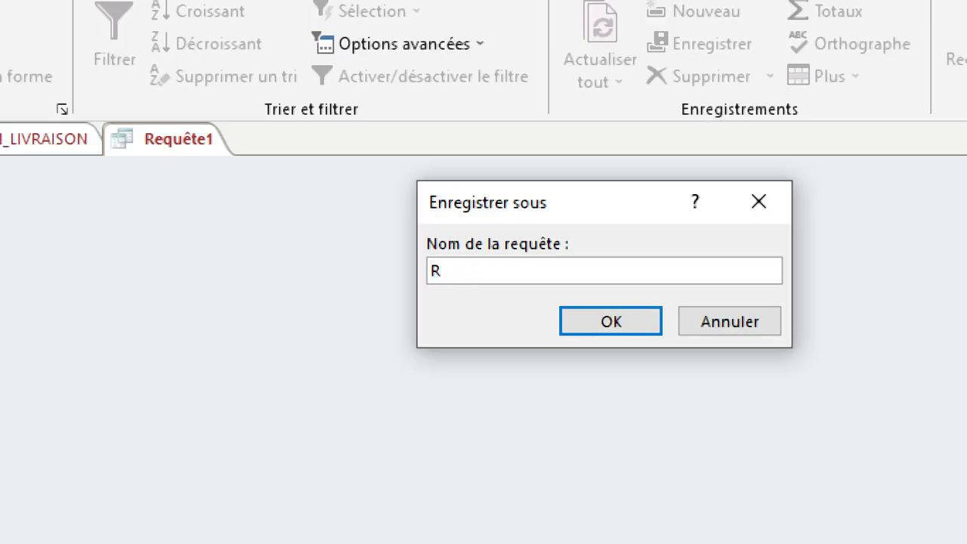
type("_ED")
type("IR_")
key("BackSpace")
key("BackSpace")
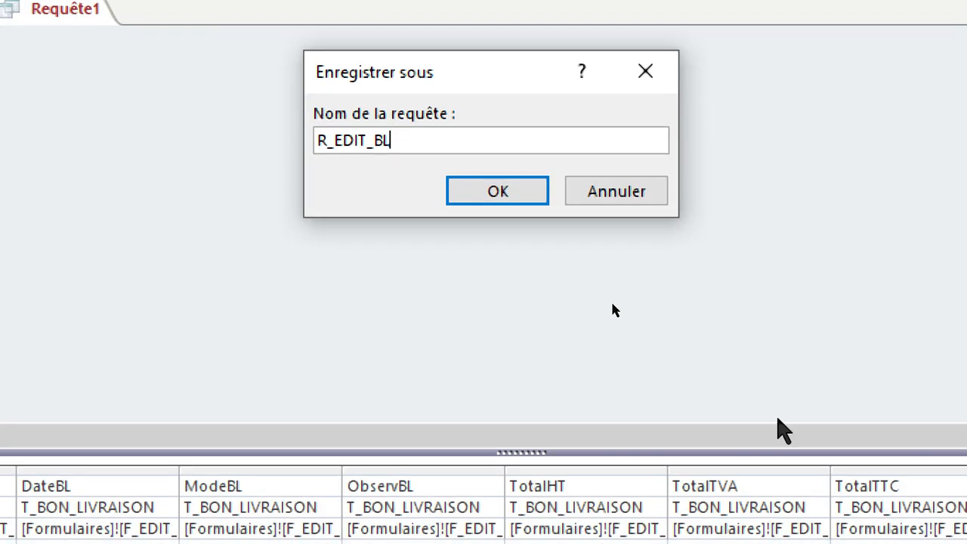
left_click(620, 327)
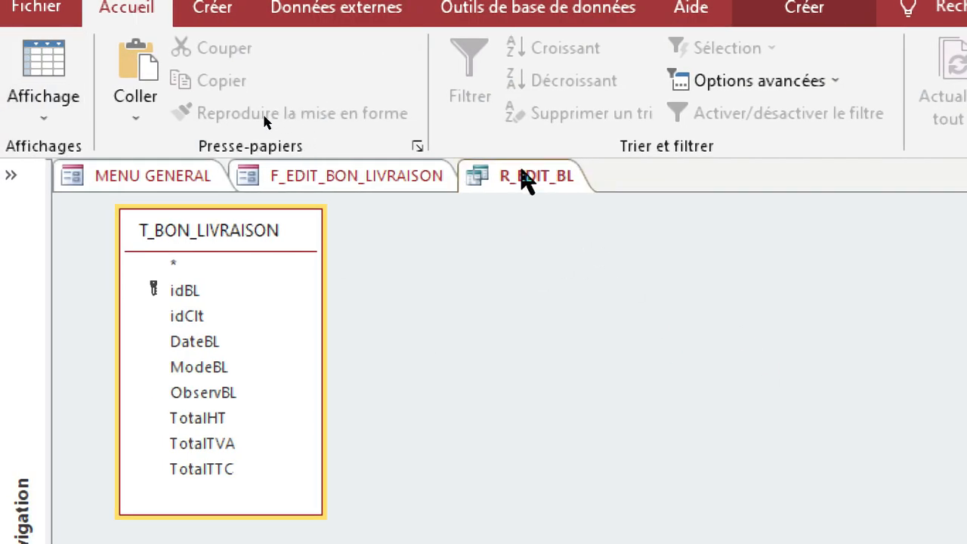
right_click(526, 174)
left_click(582, 225)
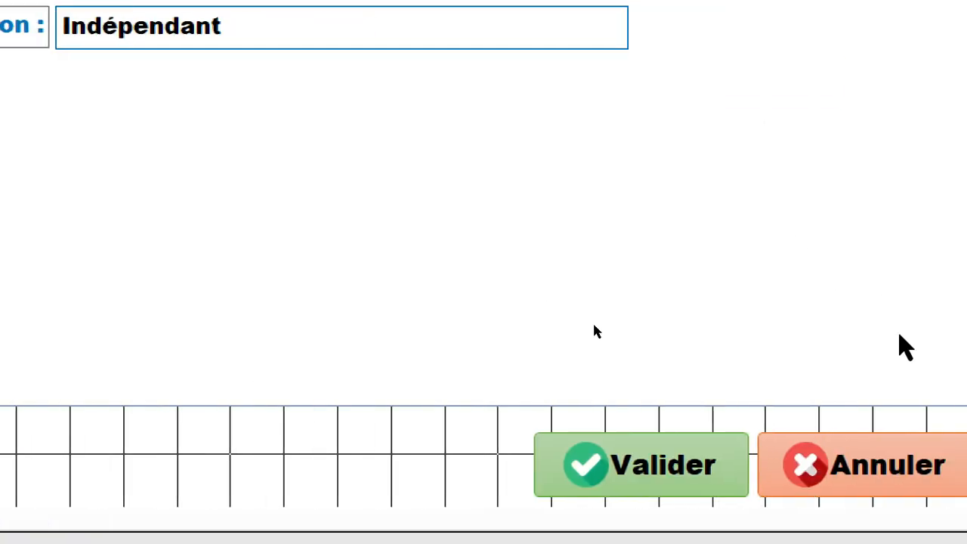
Step: In the Valider button's Au clic macro, set the query of the OuvrirRequête action to R_EDIT_BL and close the macro
left_click(704, 479)
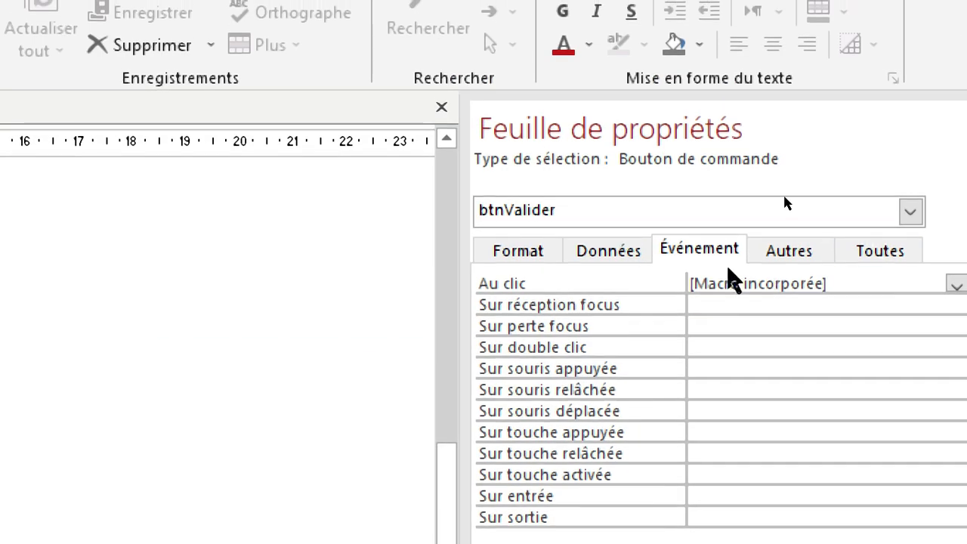
left_click(699, 252)
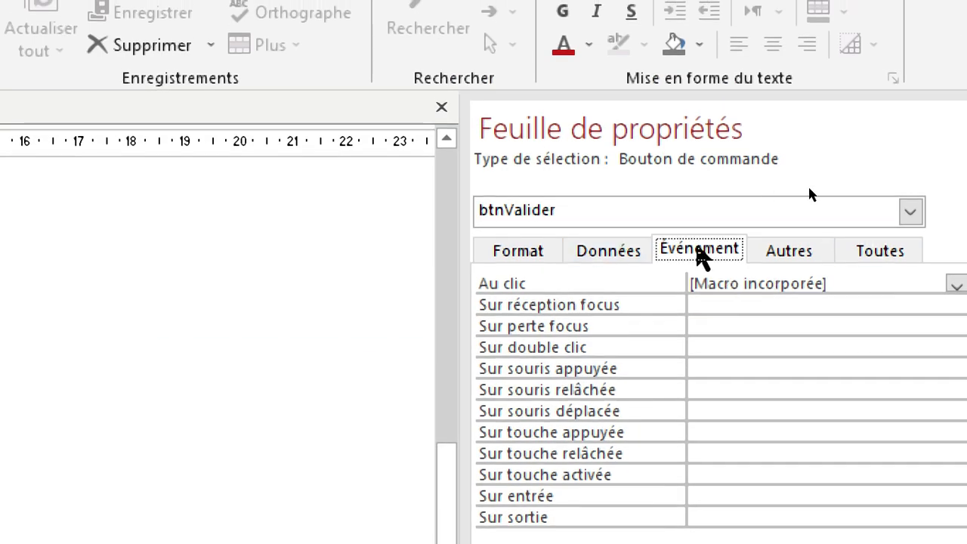
left_click(799, 281)
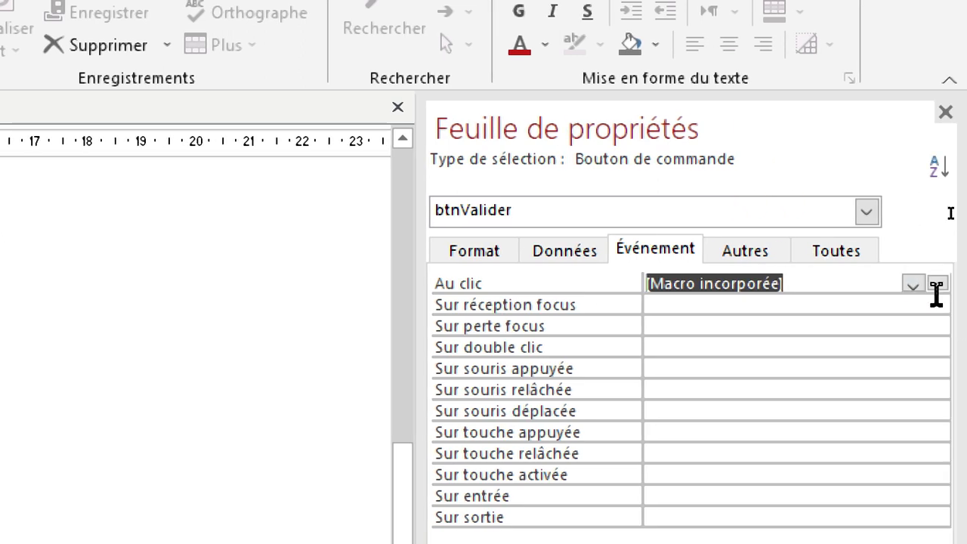
left_click(937, 284)
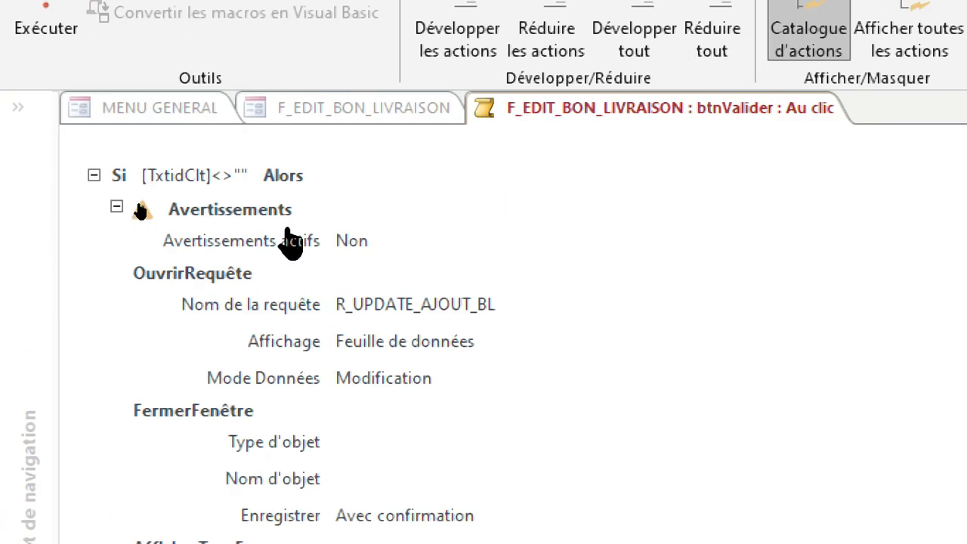
left_click(221, 323)
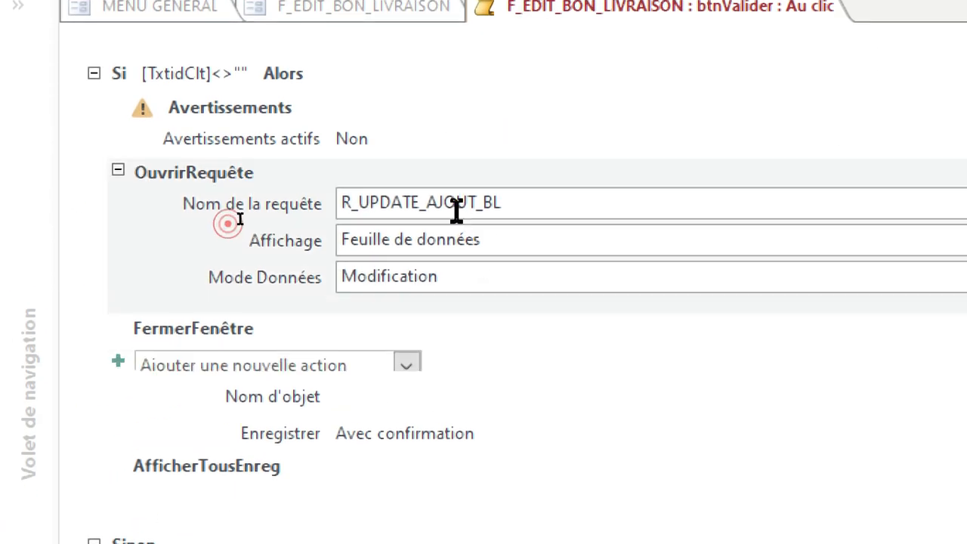
double_click(500, 205)
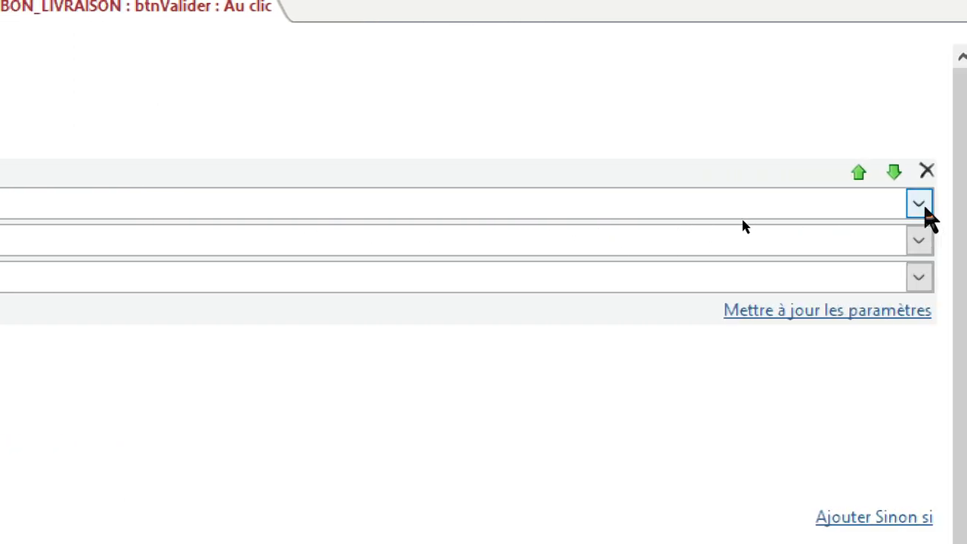
left_click(742, 219)
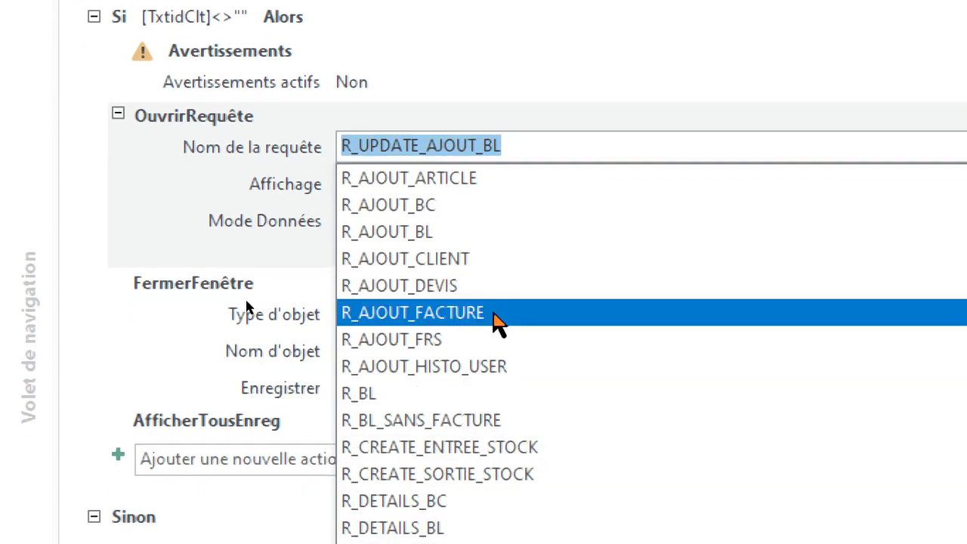
scroll(495, 321, "down", 2)
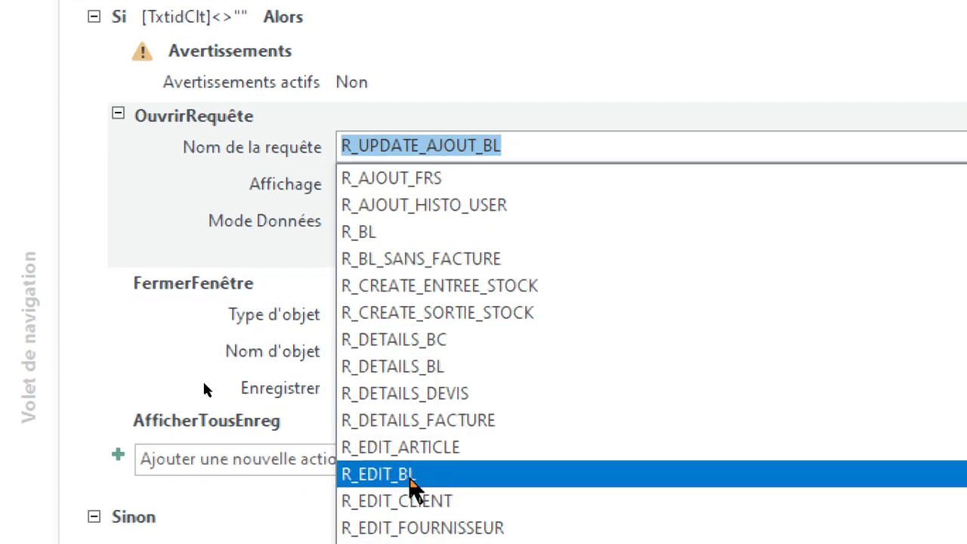
left_click(414, 474)
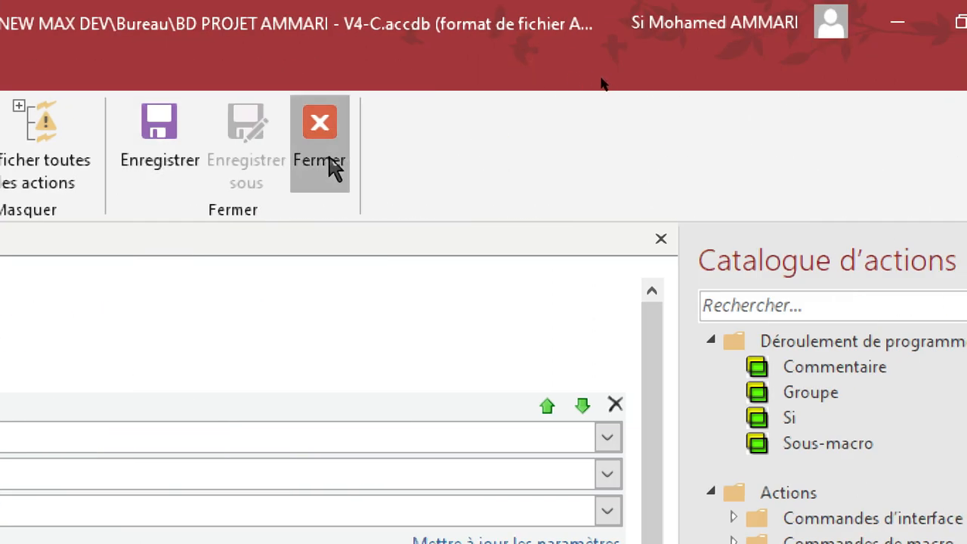
left_click(332, 168)
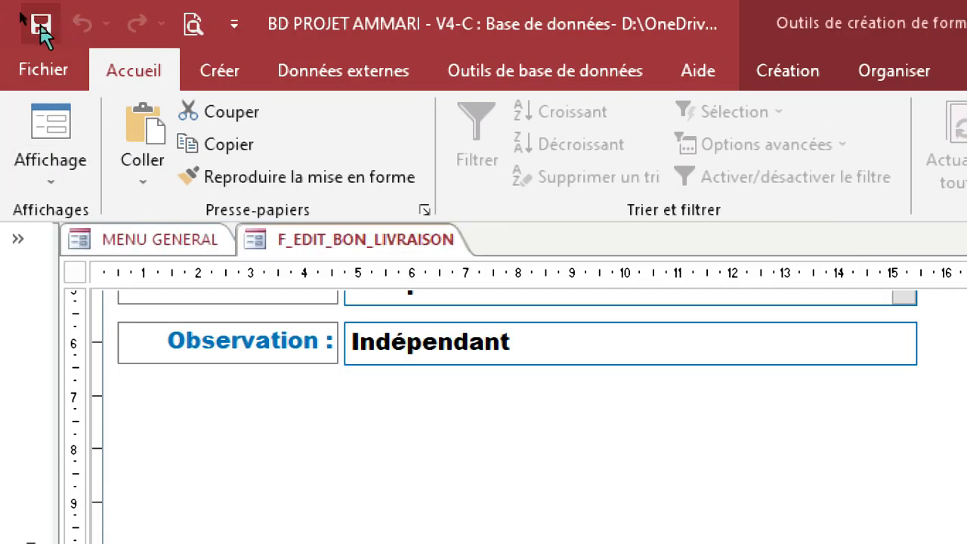
Step: Save the F_EDIT_BON_LIVRAISON form design and close the form
left_click(40, 25)
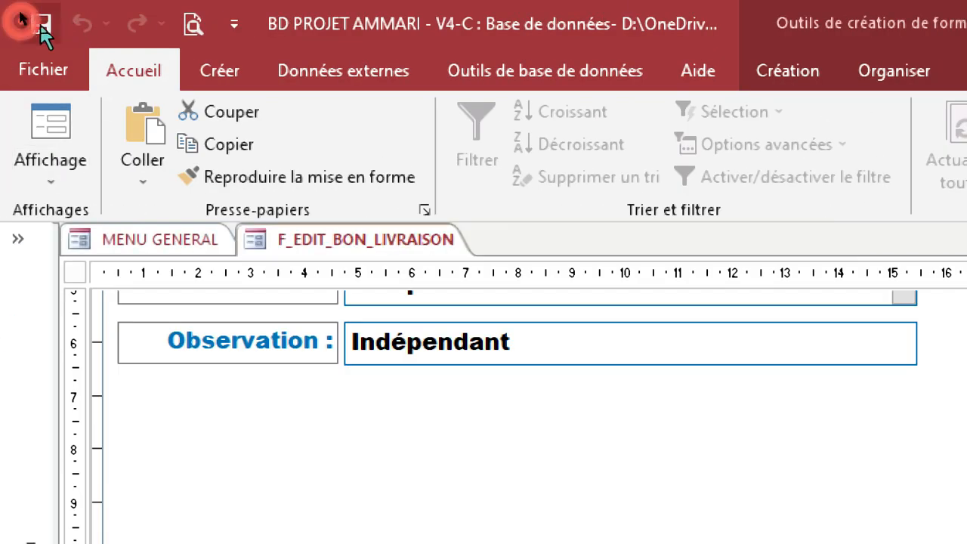
scroll(664, 291, "up", 10)
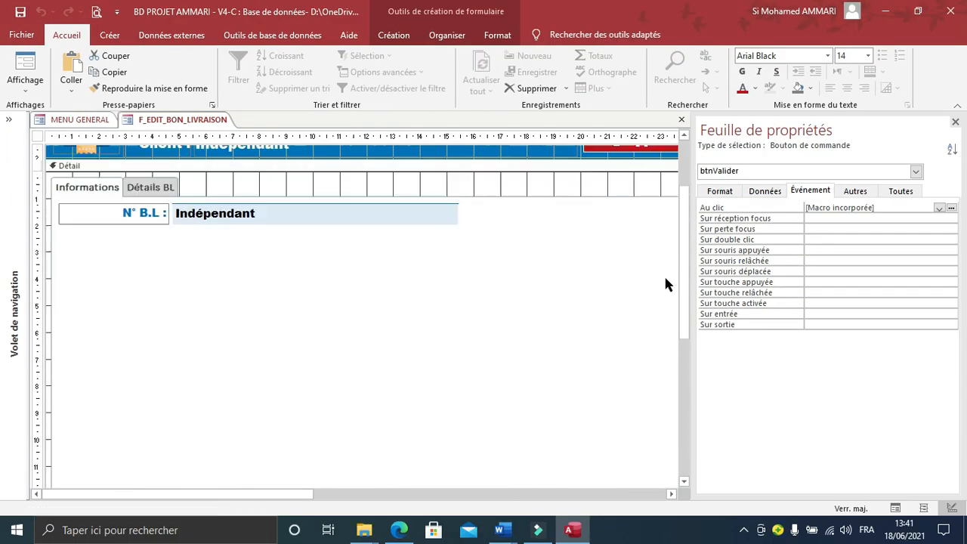
scroll(295, 210, "up", 2)
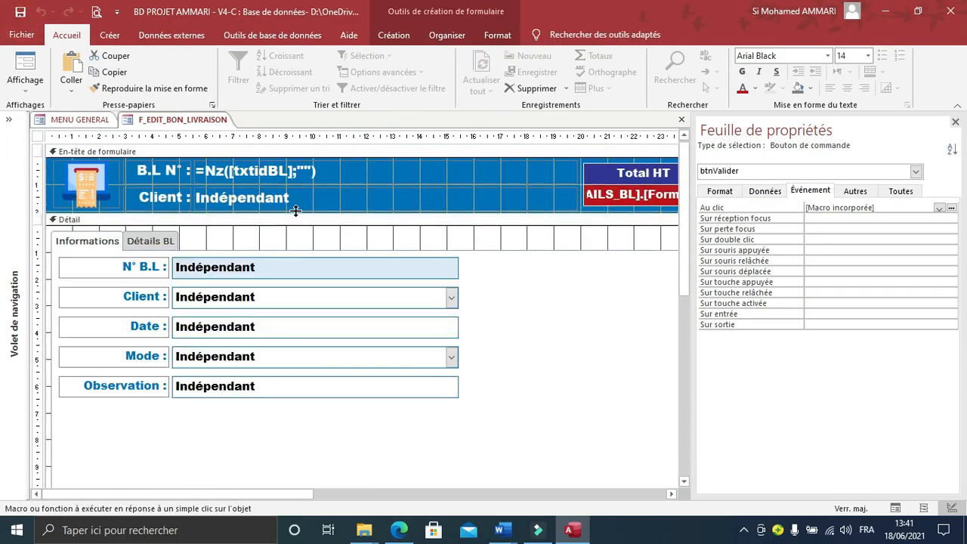
left_click(682, 121)
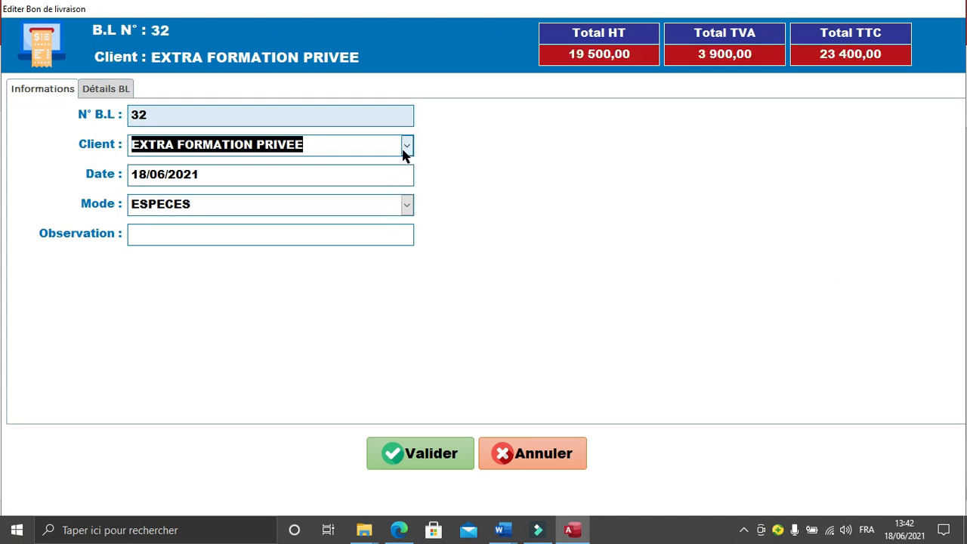
Step: In the delivery note's edit form, set the client to E&Z PIECES SARL, the date to 17/06/2021 and the mode to CHEQUE
left_click(406, 147)
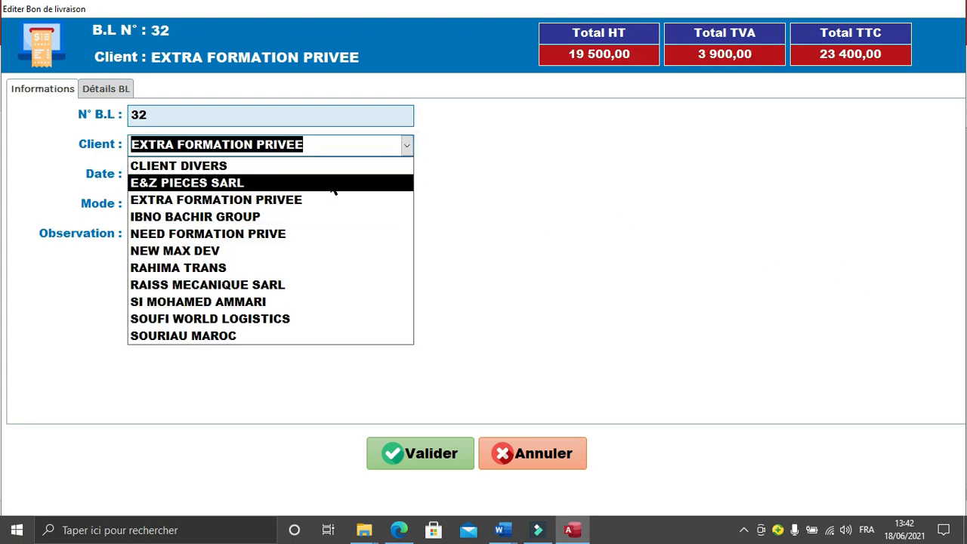
left_click(334, 189)
left_click(373, 174)
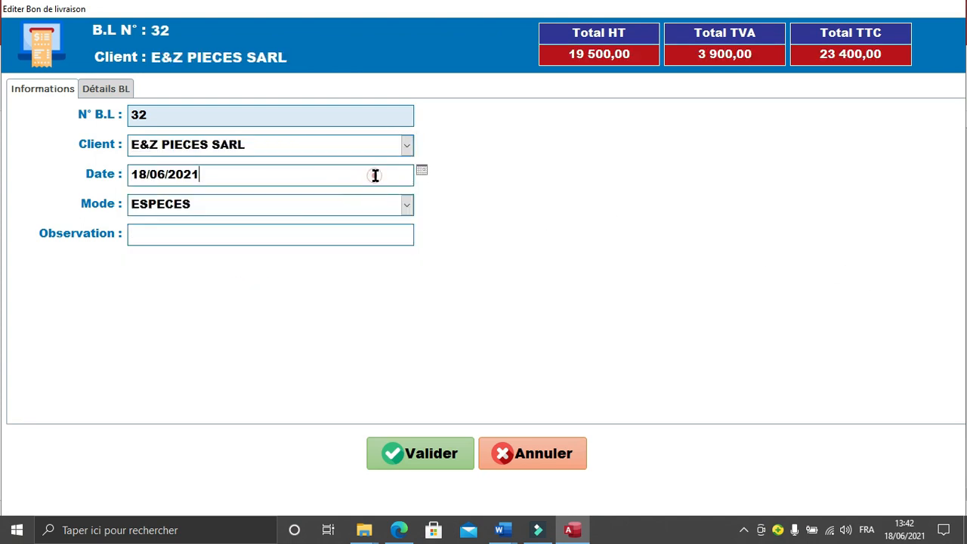
left_click(421, 173)
left_click(368, 234)
left_click(407, 206)
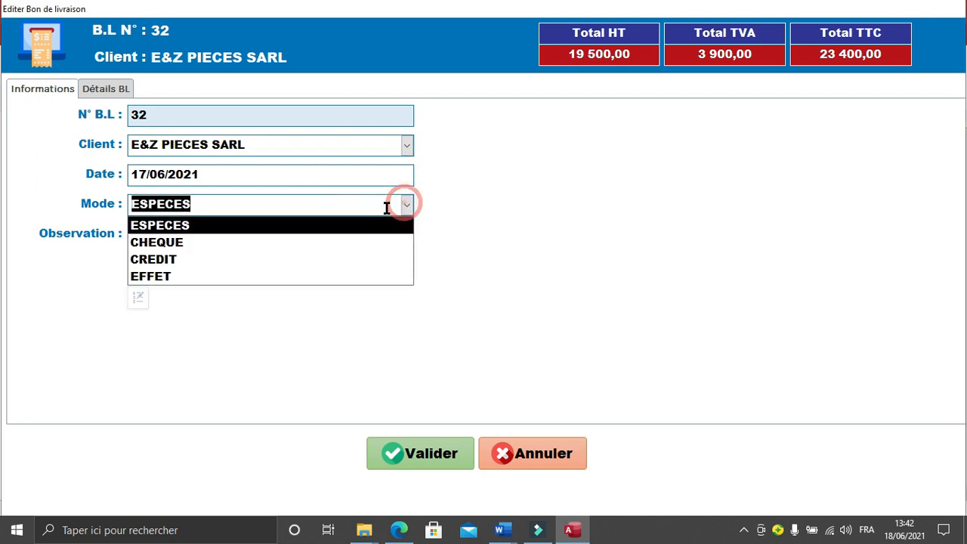
left_click(283, 247)
Step: Try to enter AZ as the delivery note's observation and switch to its detail lines
left_click(195, 234)
type("AZ")
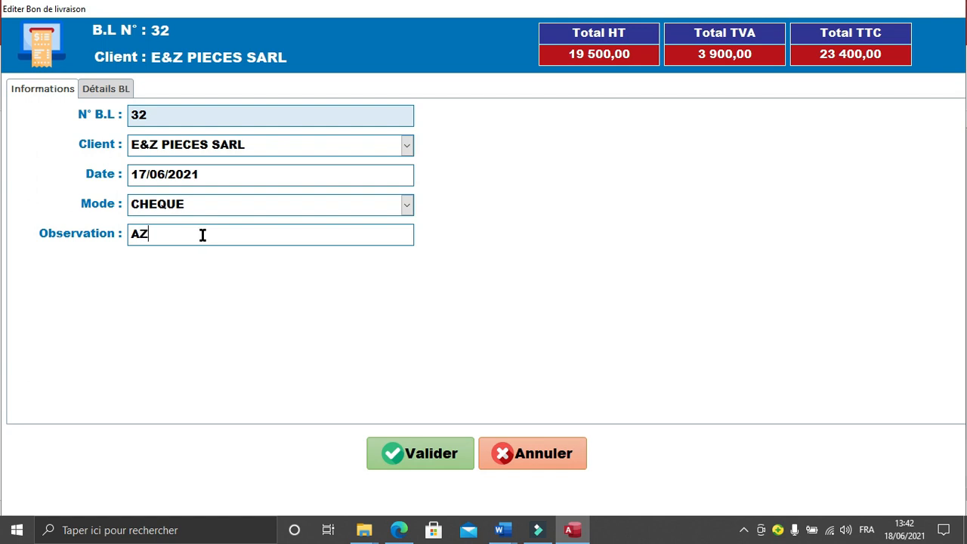
left_click(113, 89)
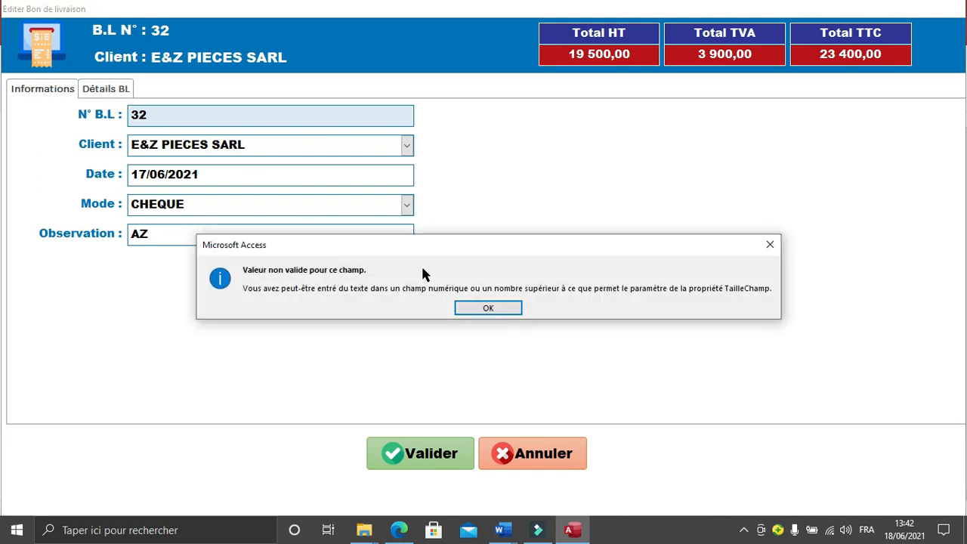
left_click(474, 308)
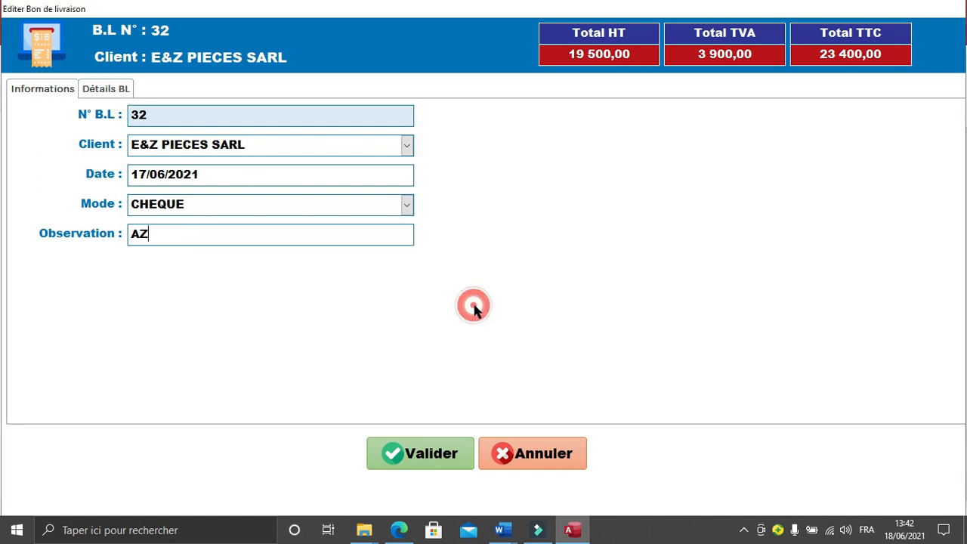
Step: Try the observation text GGG in place of AZ, dismiss the error and leave the Observation field empty
left_click_drag(182, 231, 106, 235)
left_click(159, 236)
type("G")
left_click(295, 205)
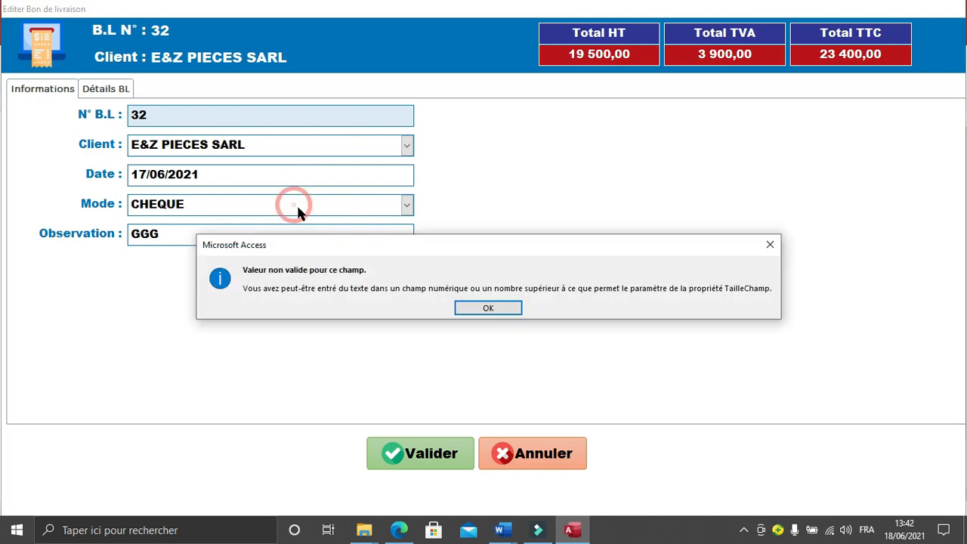
left_click(488, 308)
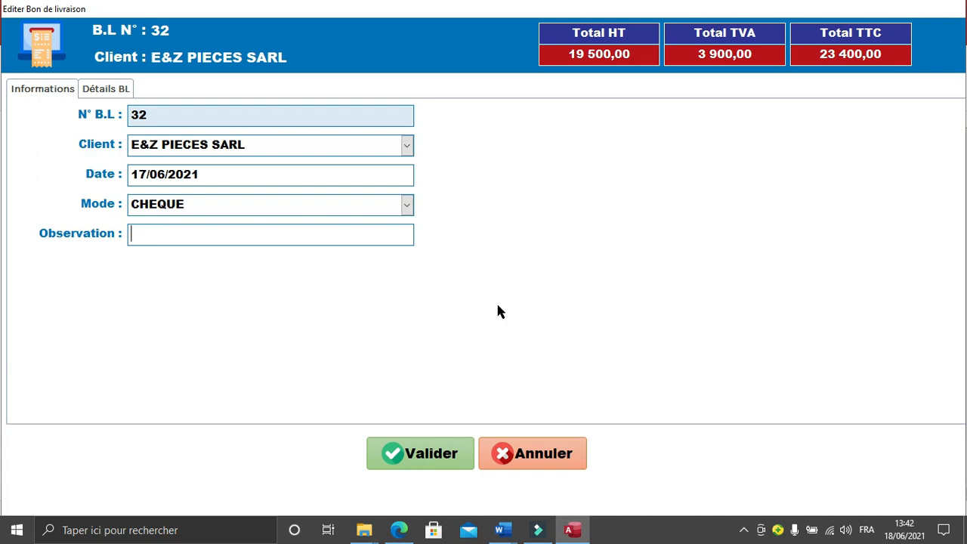
Step: Change the article reference of the first delivery note detail line to HV620
left_click(108, 90)
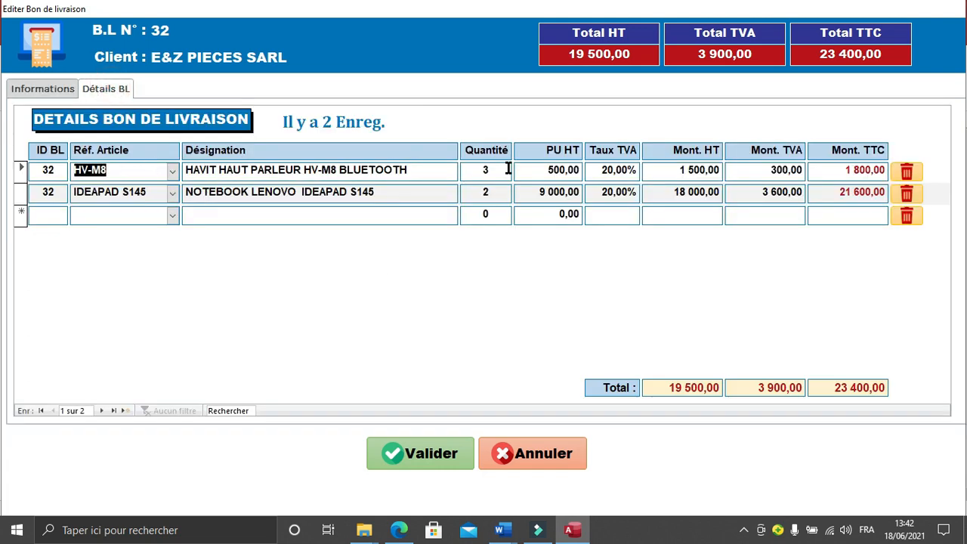
left_click(173, 173)
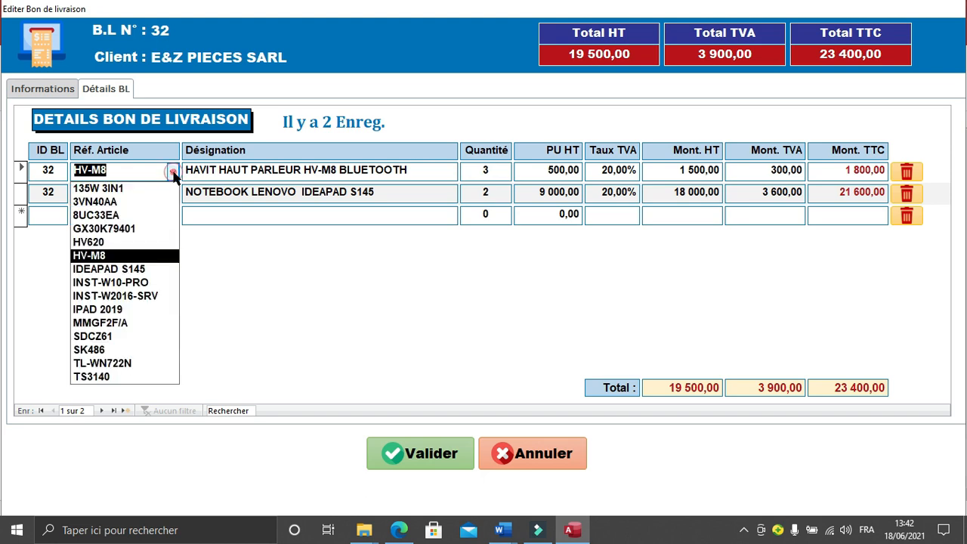
left_click(161, 245)
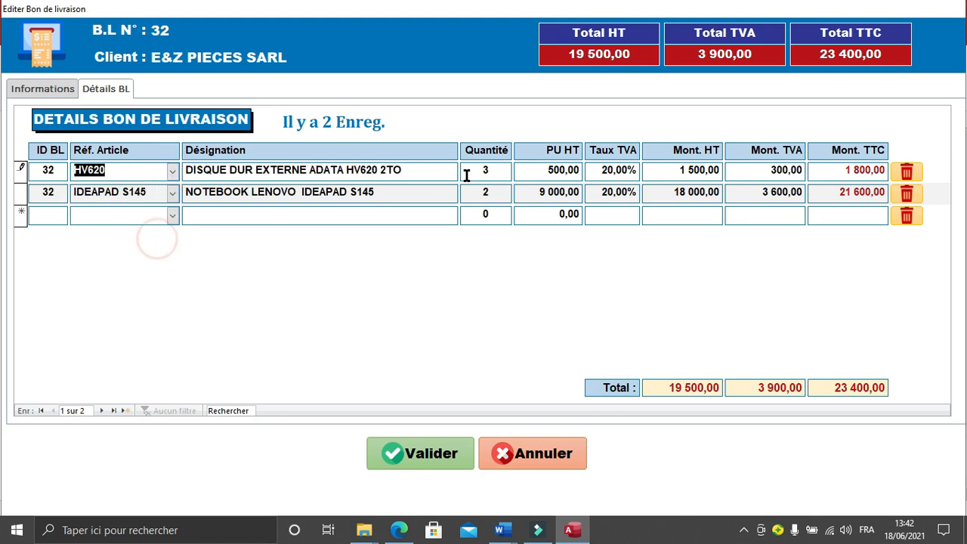
Step: On the HV620 detail line, set the quantity to 5 and the unit price to 700, then validate the delivery note
double_click(491, 171)
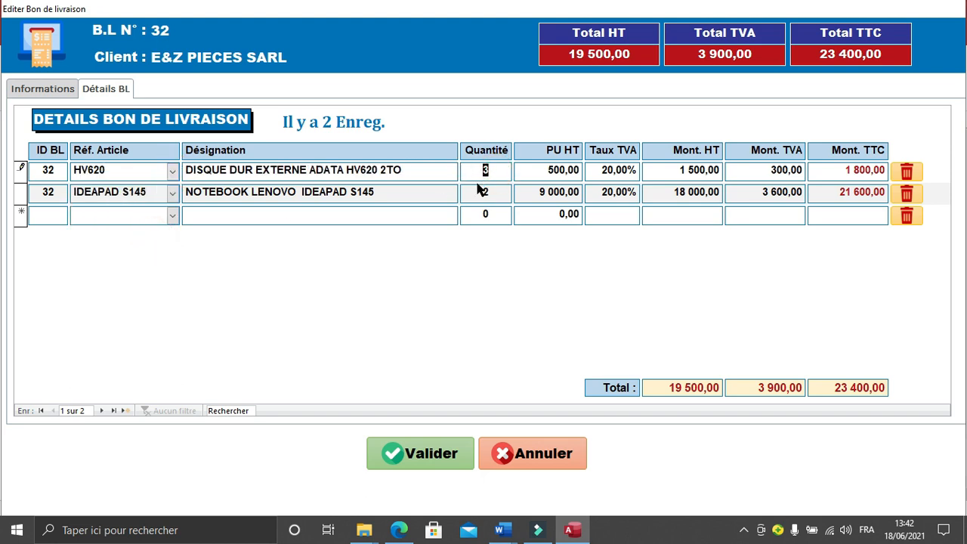
type("5")
left_click(544, 171)
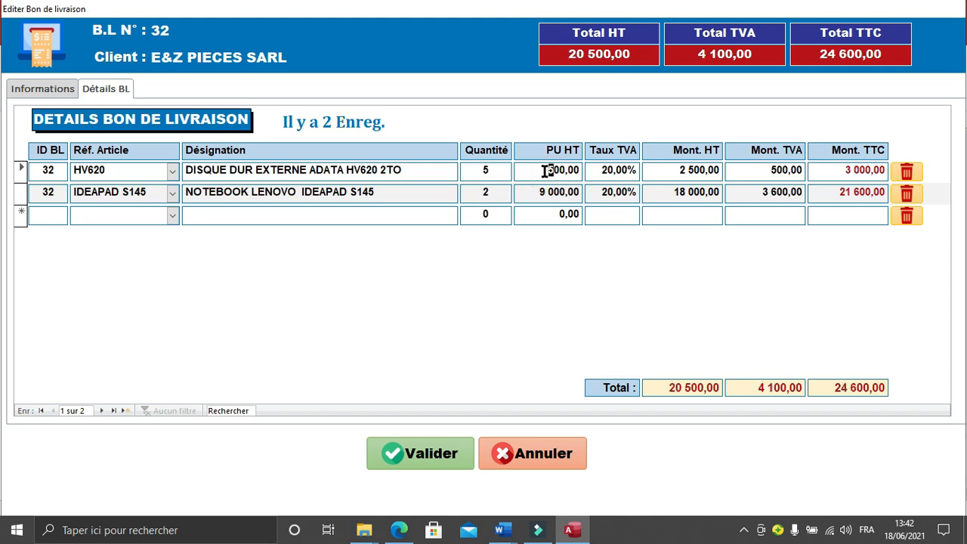
type("7")
left_click(560, 192)
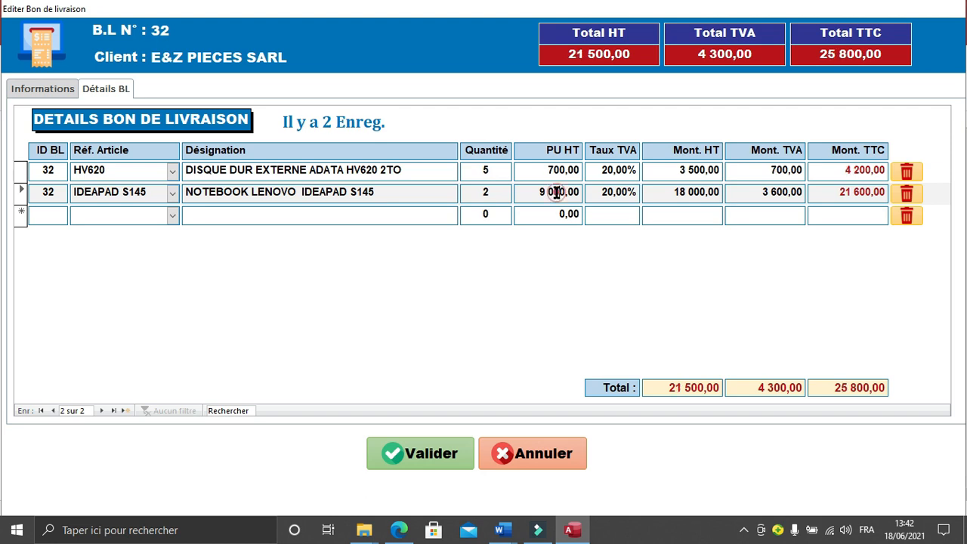
left_click(425, 458)
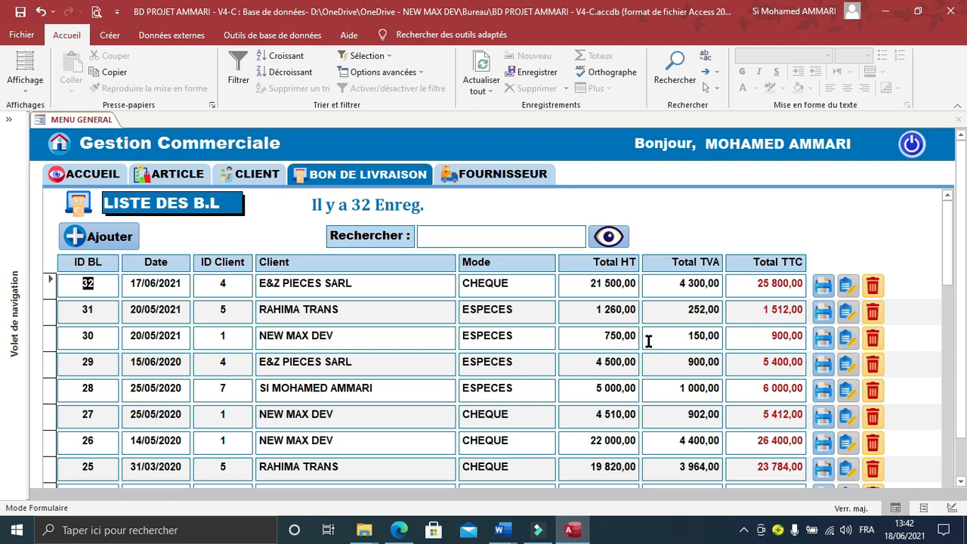
Step: In the design of F_EDIT_BON_LIVRAISON, set the Format property of the Observation text box to >, then save and close the form
left_click(849, 289)
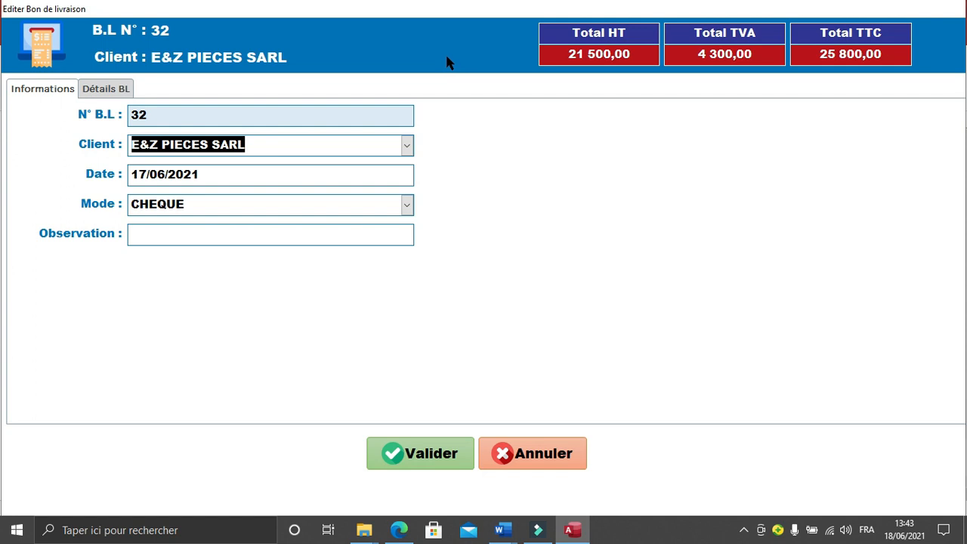
right_click(447, 62)
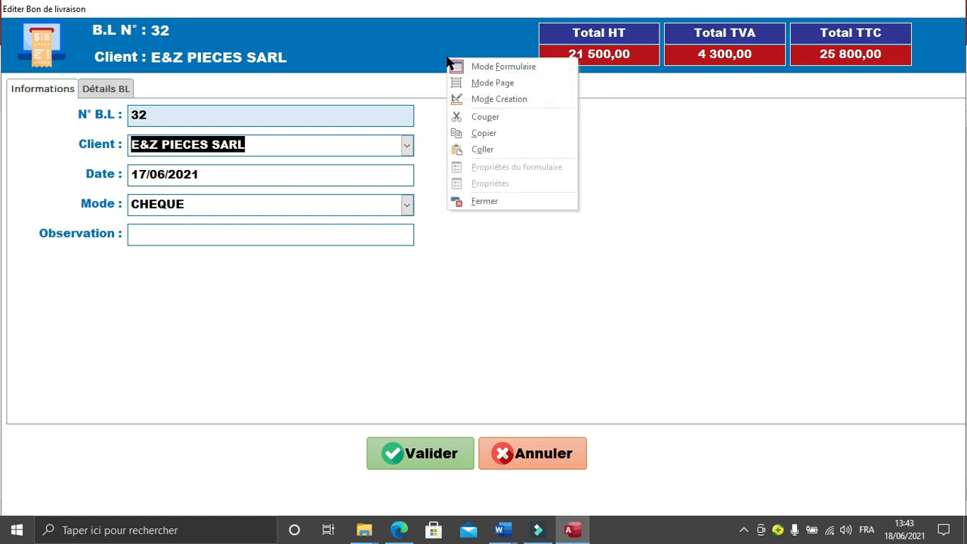
left_click(500, 100)
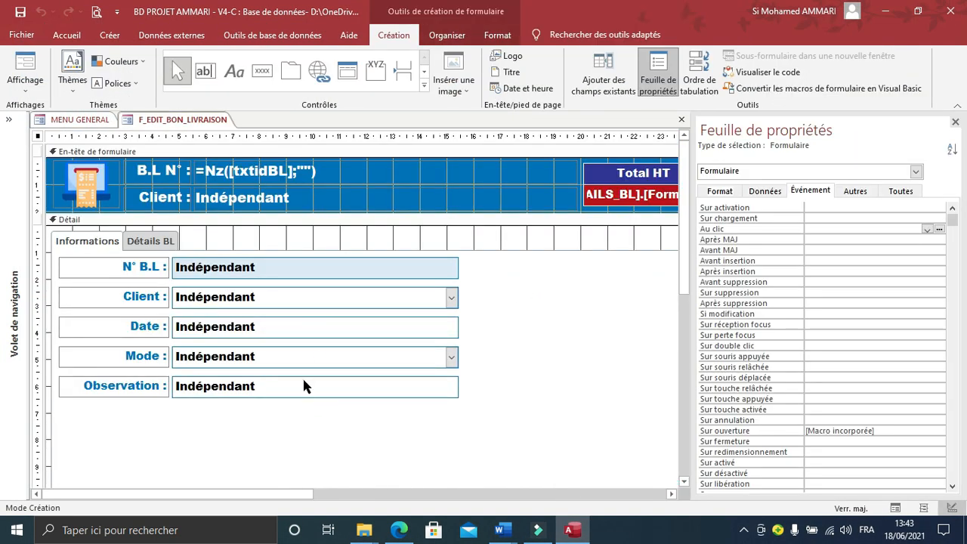
left_click(304, 384)
left_click(737, 191)
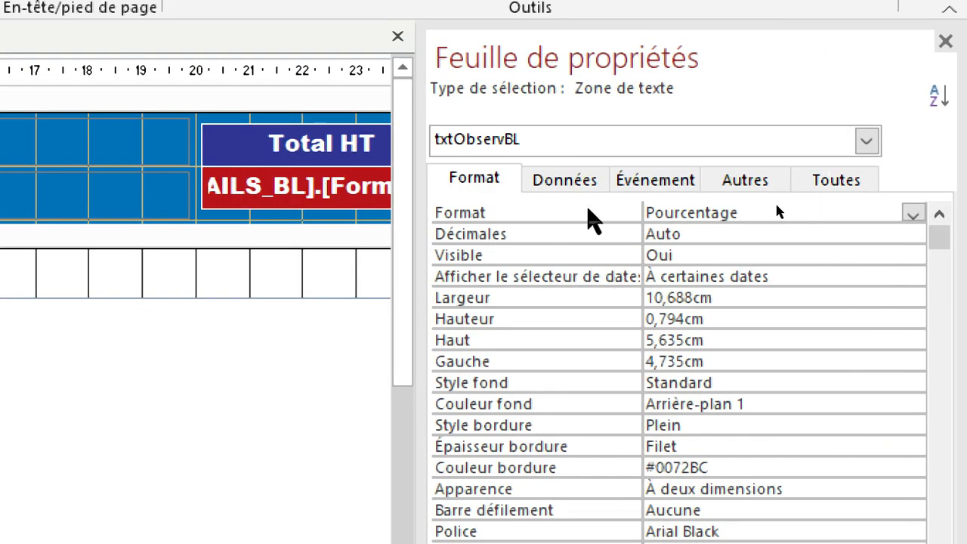
left_click(870, 204)
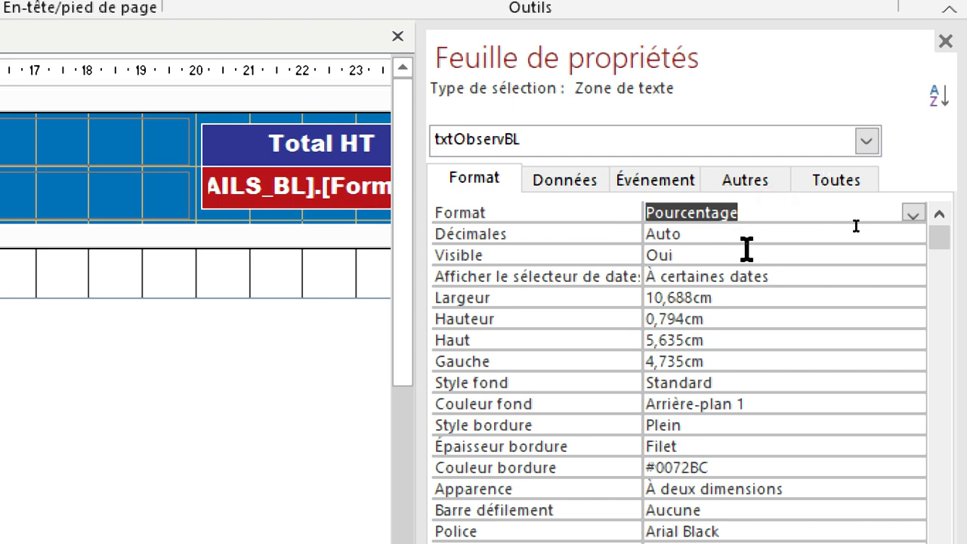
type(">")
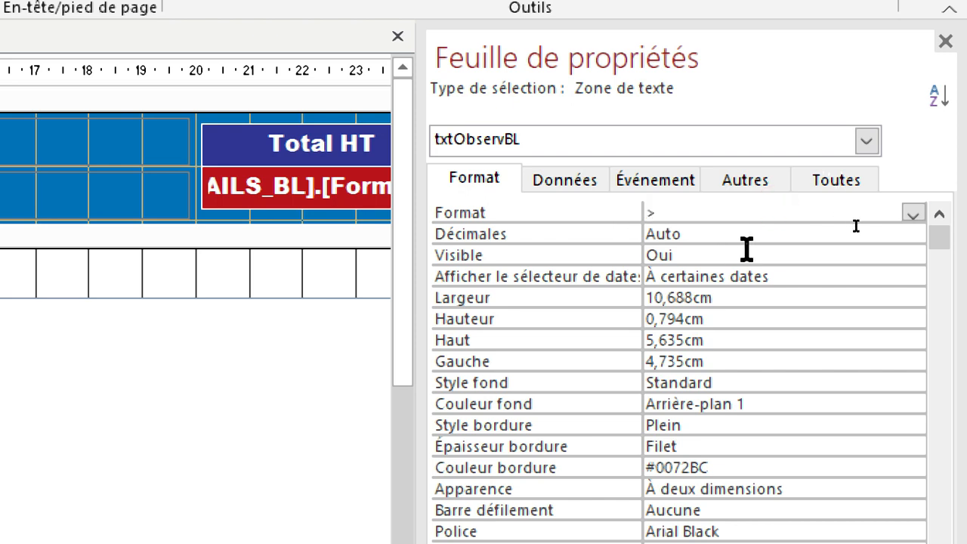
double_click(758, 212)
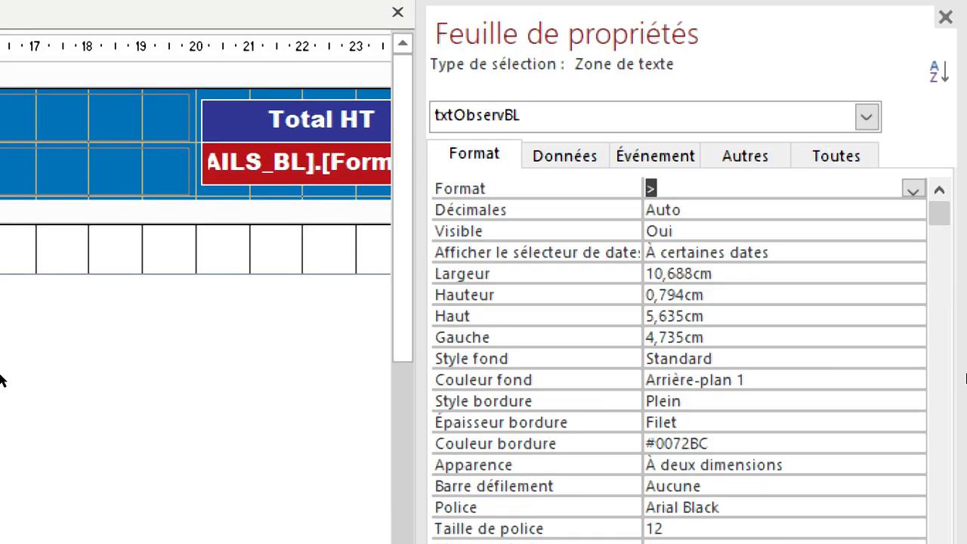
left_click(603, 190)
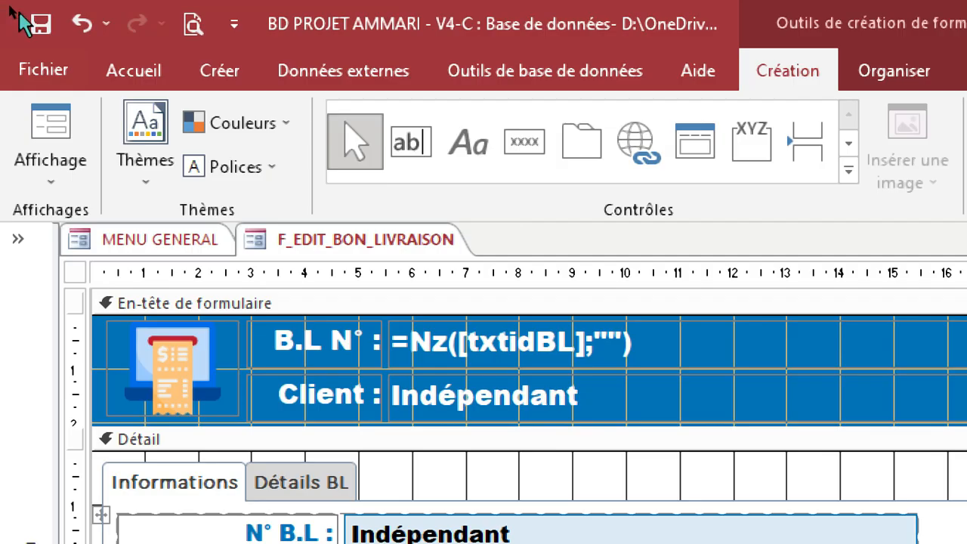
left_click(36, 20)
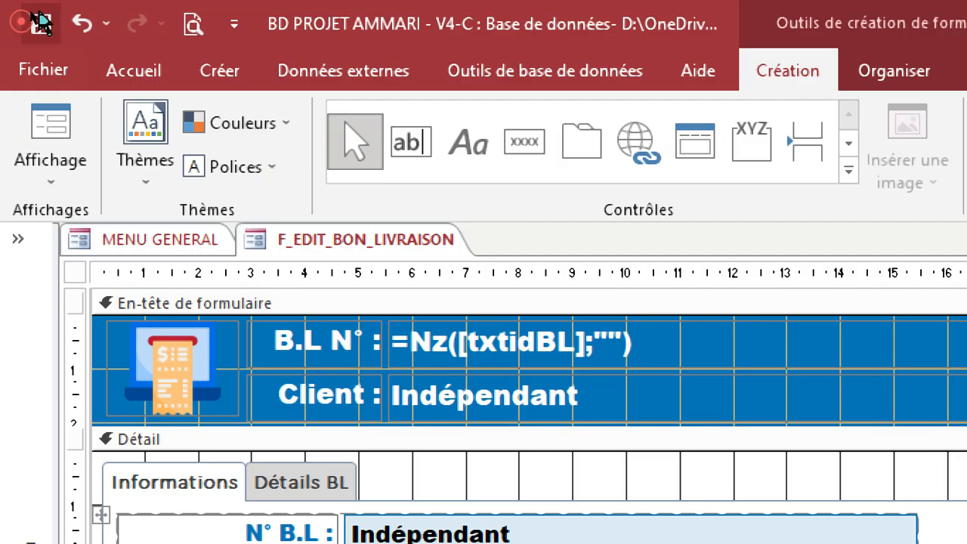
left_click(702, 242)
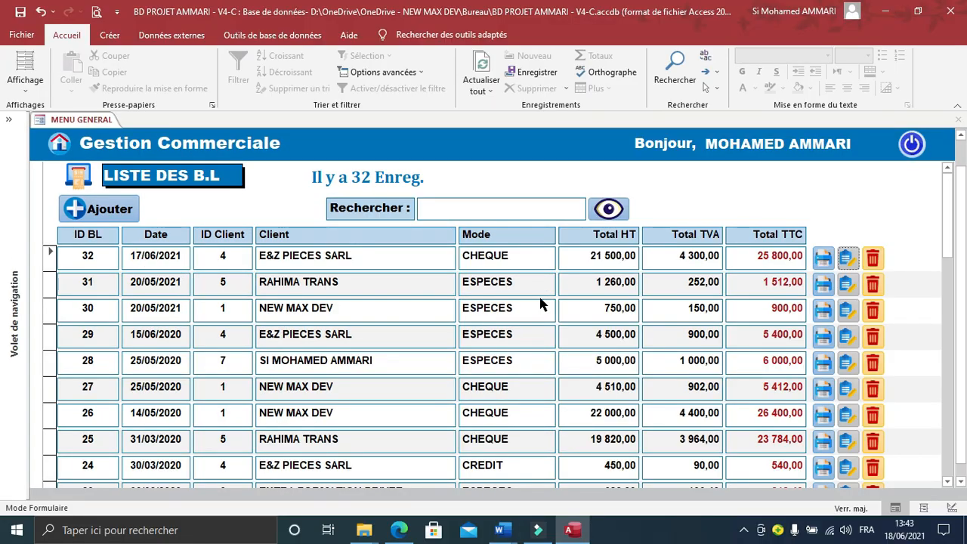
Step: Reopen delivery note 32 for editing, enter SDS as its observation and validate it
left_click(848, 258)
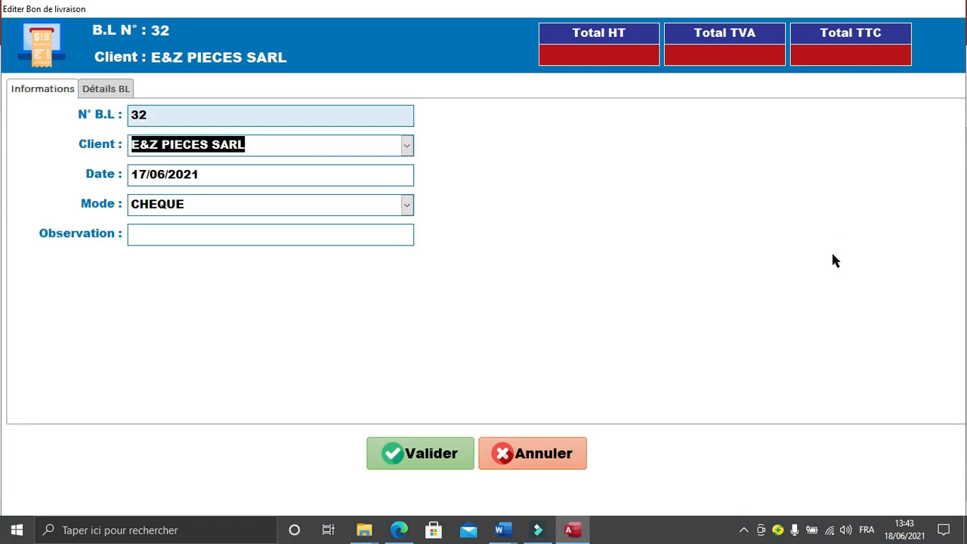
left_click(194, 233)
type("SOS")
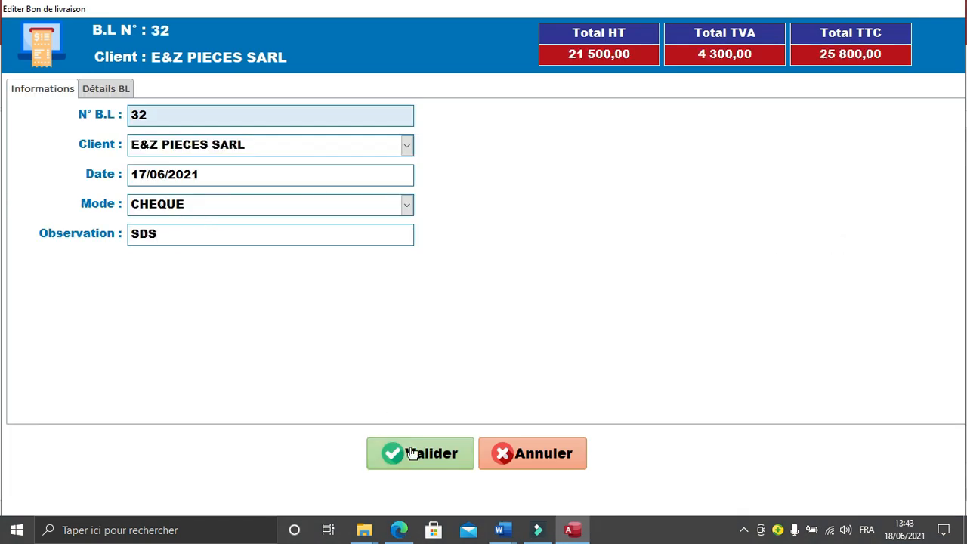
left_click(410, 452)
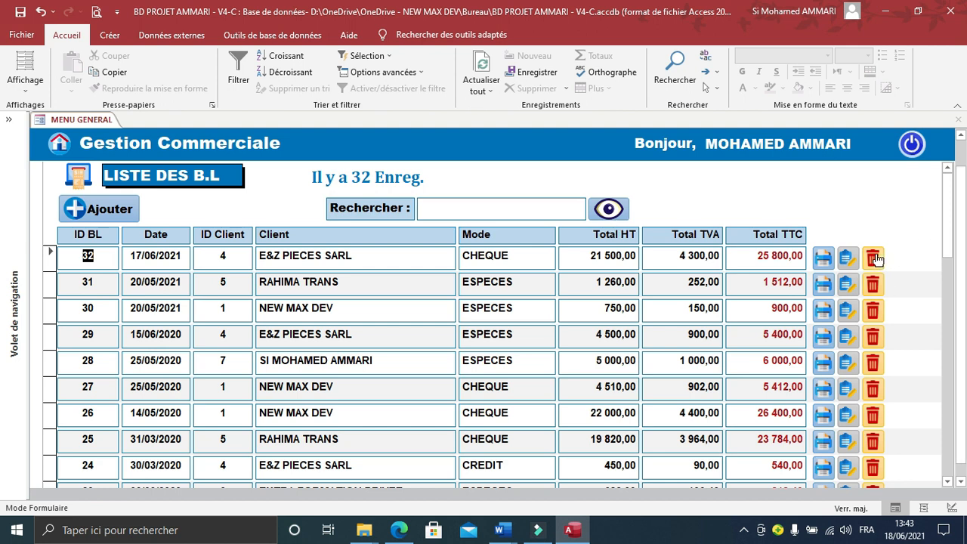
Step: Create a new query design based on the T_BON_LIVRAISON table and make it a delete query
left_click(4, 217)
scroll(76, 302, "up", 5)
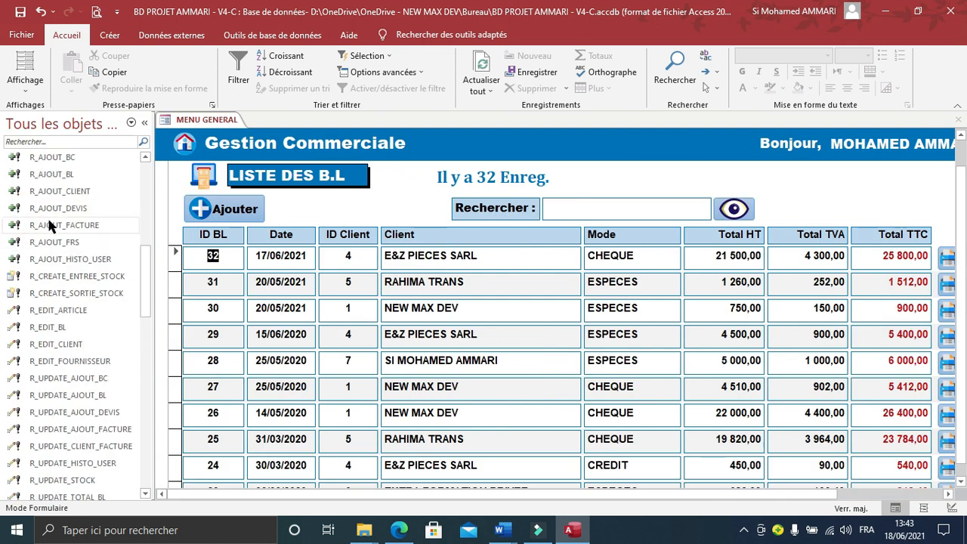
left_click(110, 35)
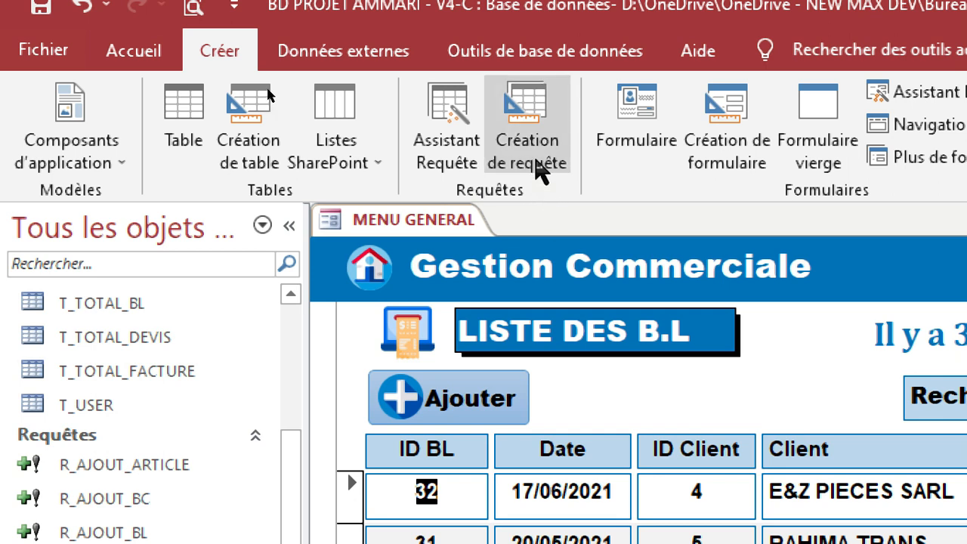
left_click(549, 178)
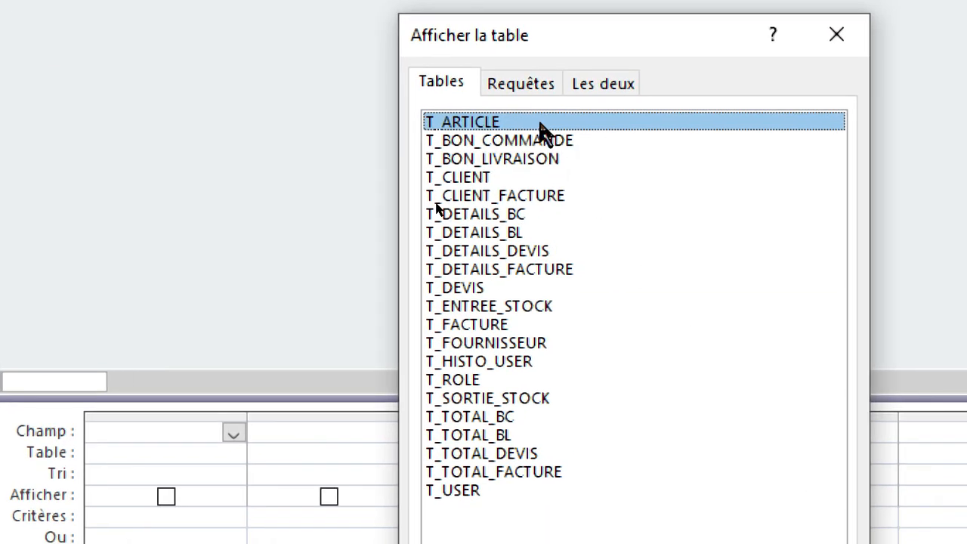
left_click(514, 161)
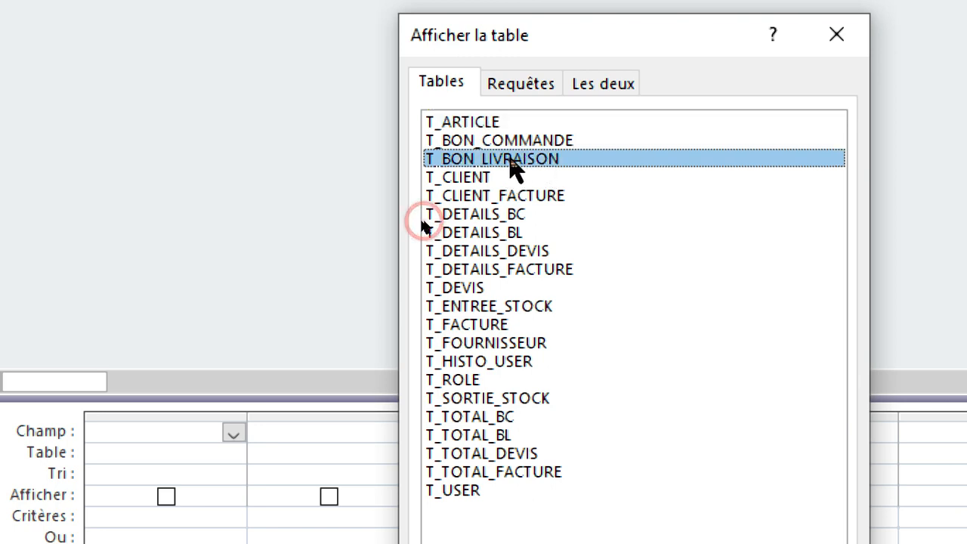
double_click(533, 159)
left_click(837, 35)
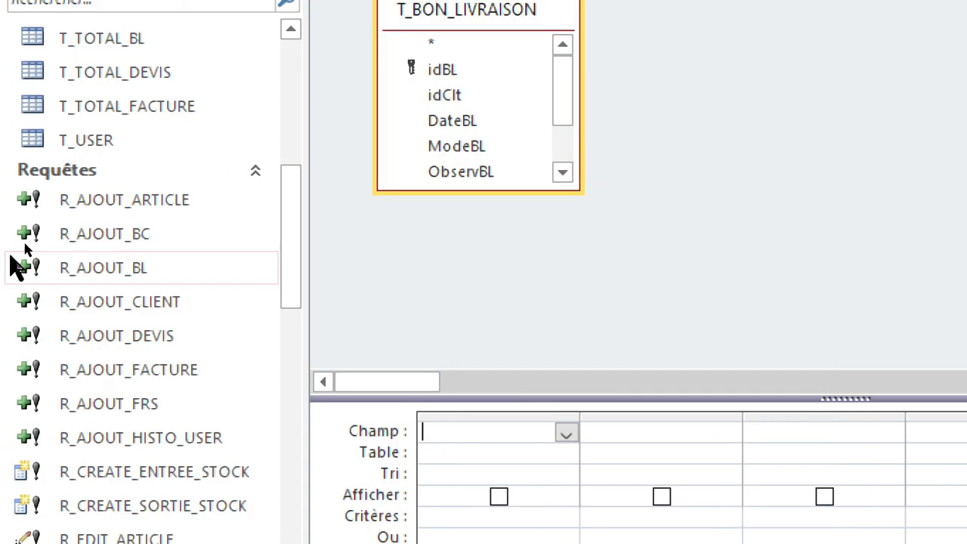
left_click(563, 147)
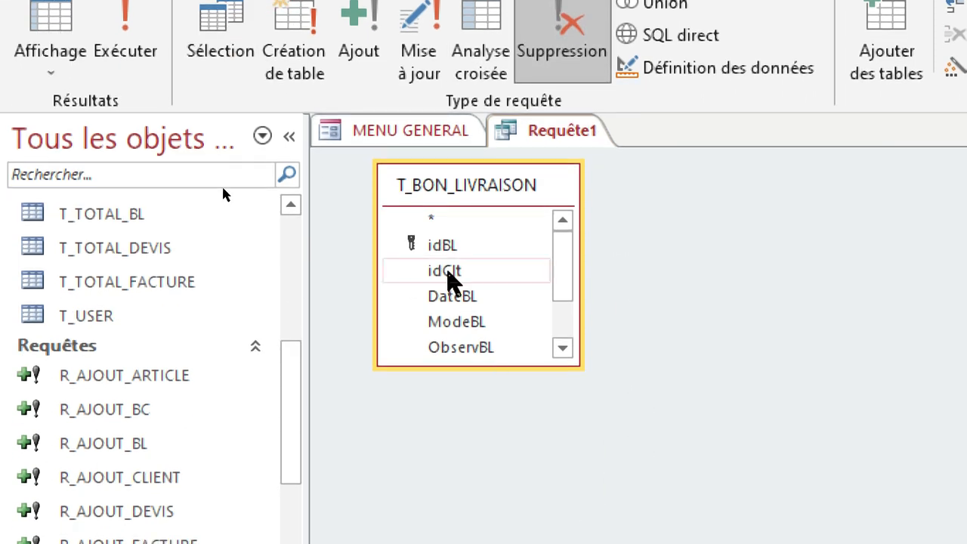
Step: Add idBL to the delete query and, in the Expression Builder for its criterion, browse the loaded forms to F_LISTE_BL under F_MENU
left_click_drag(400, 246, 473, 423)
left_click(469, 483)
right_click(442, 360)
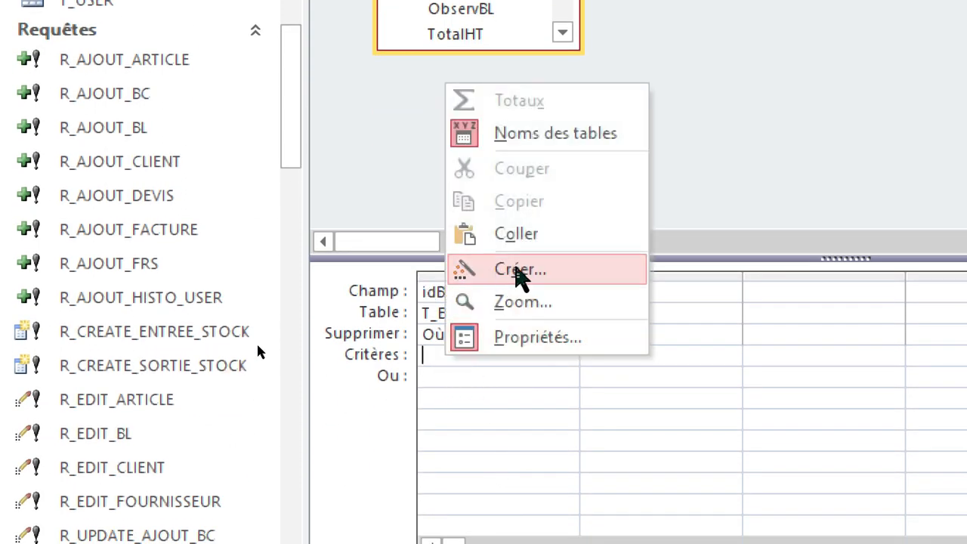
left_click(520, 271)
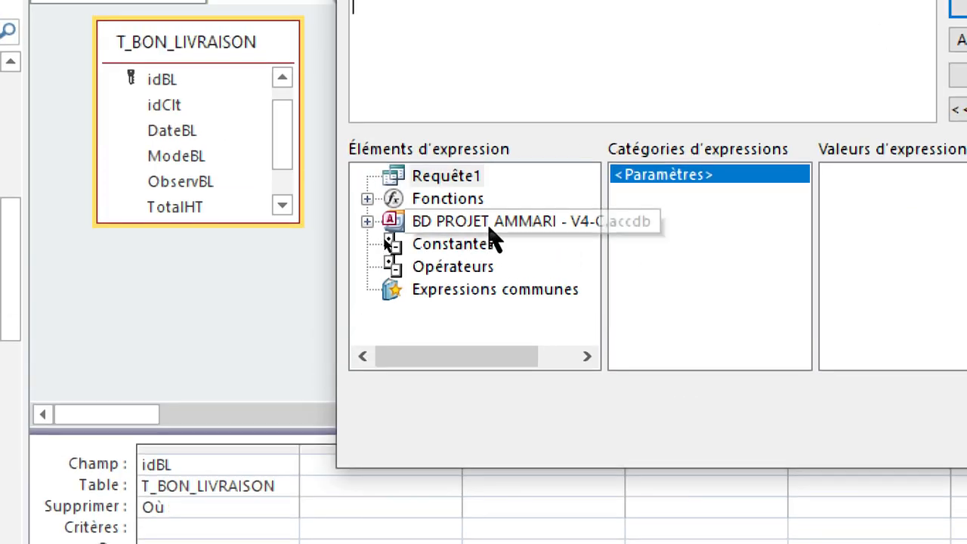
double_click(489, 226)
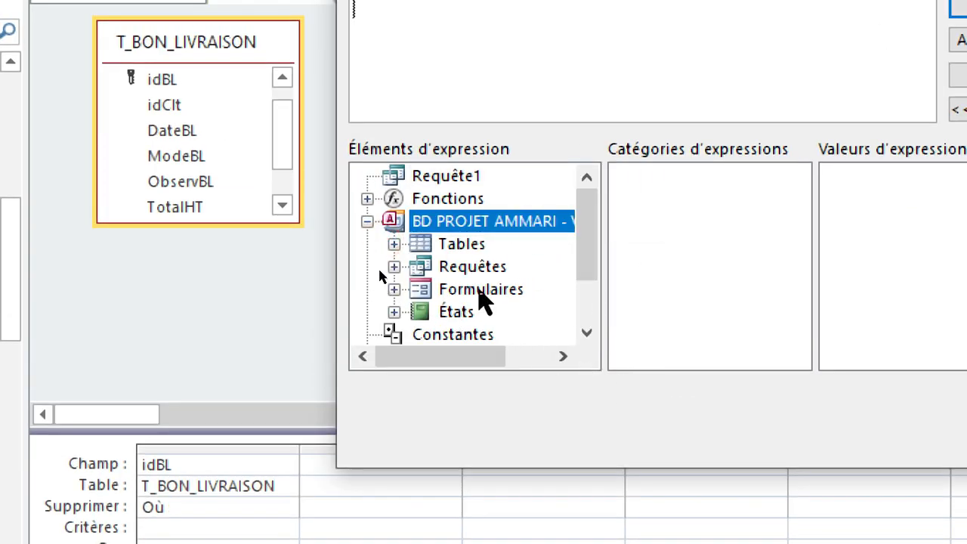
double_click(493, 290)
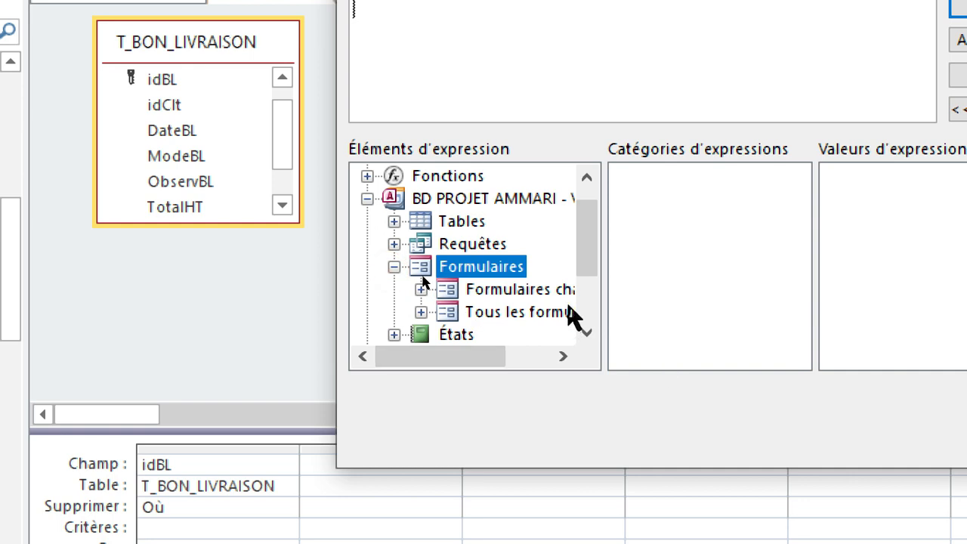
double_click(529, 290)
left_click(532, 312)
double_click(539, 314)
left_click(557, 312)
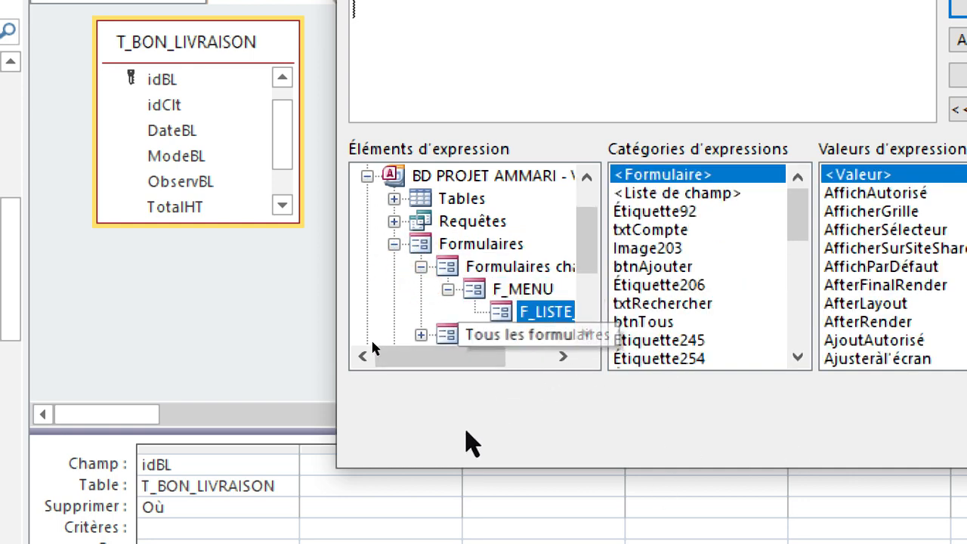
Step: Use the idBL control of F_LISTE_BL as the criterion expression and confirm it
left_click_drag(330, 457, 123, 458)
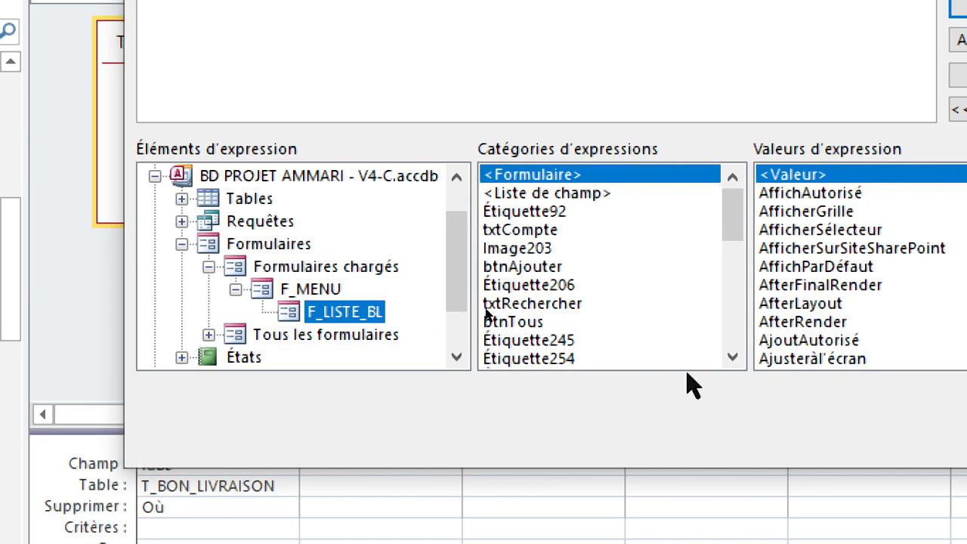
left_click_drag(733, 214, 741, 266)
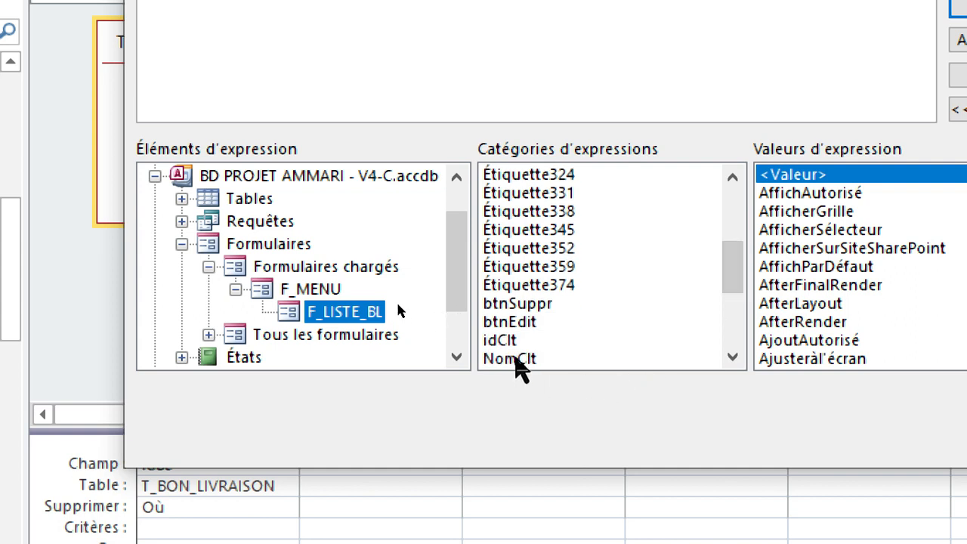
mouse_move(737, 286)
left_mouse_down()
mouse_move(745, 261)
mouse_move(741, 302)
left_mouse_up()
left_click(522, 322)
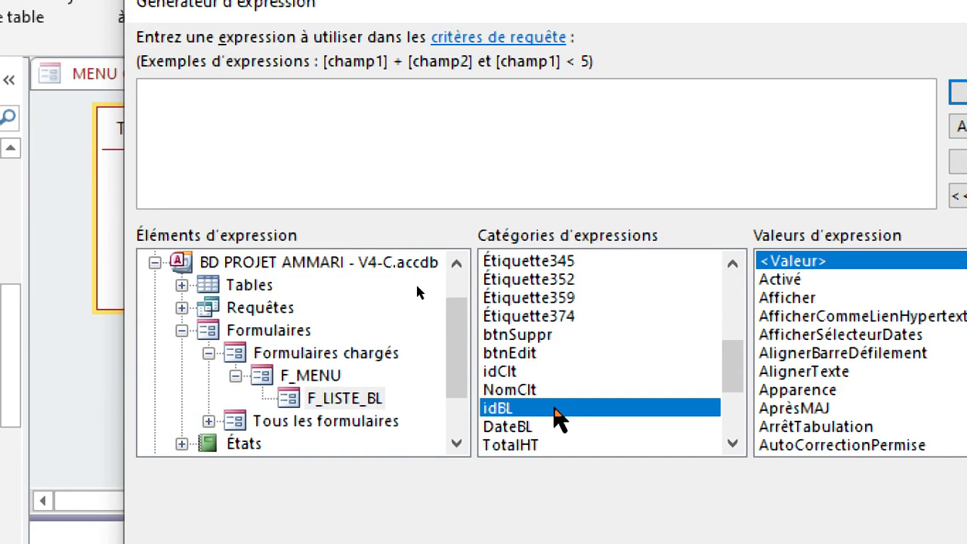
double_click(555, 420)
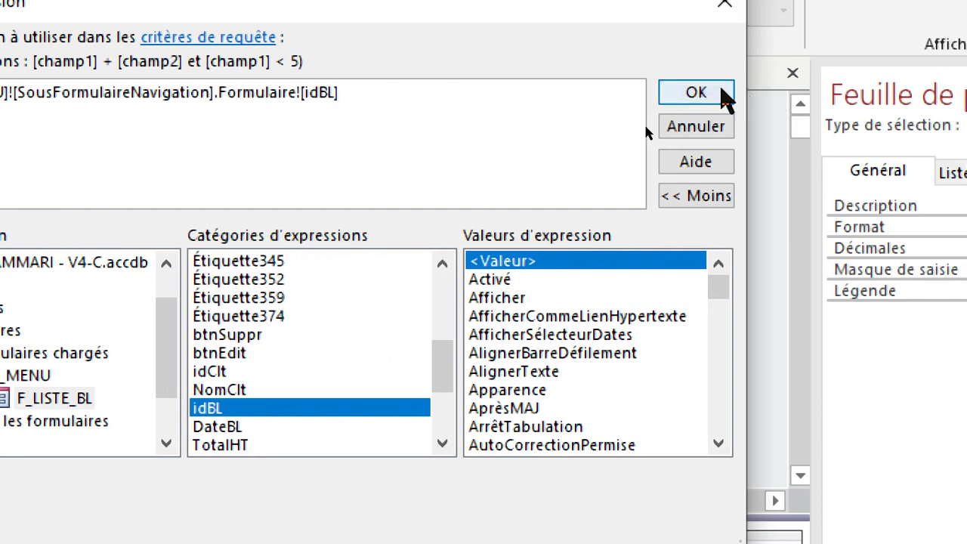
left_click(725, 95)
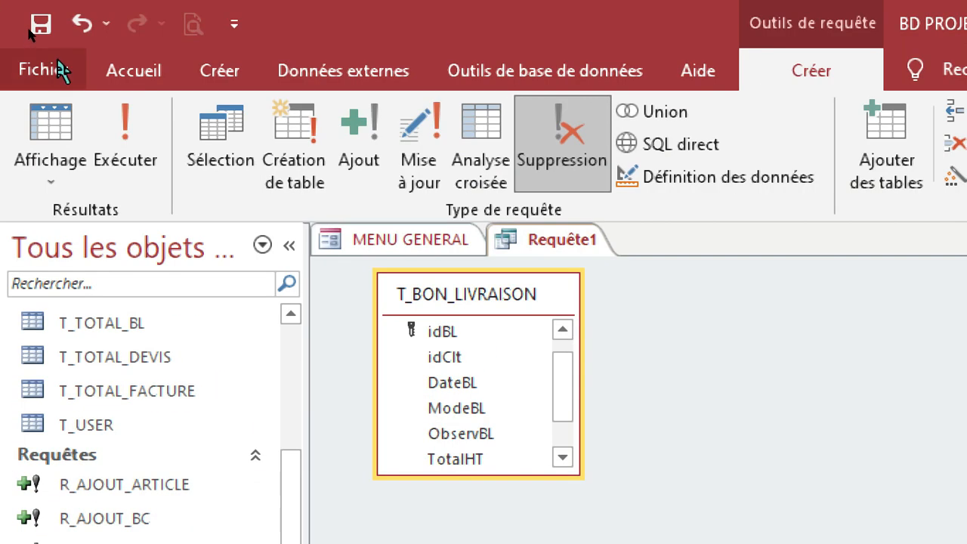
Step: Save the delete query under the name R_SUPPR_BL and close it
left_click(40, 24)
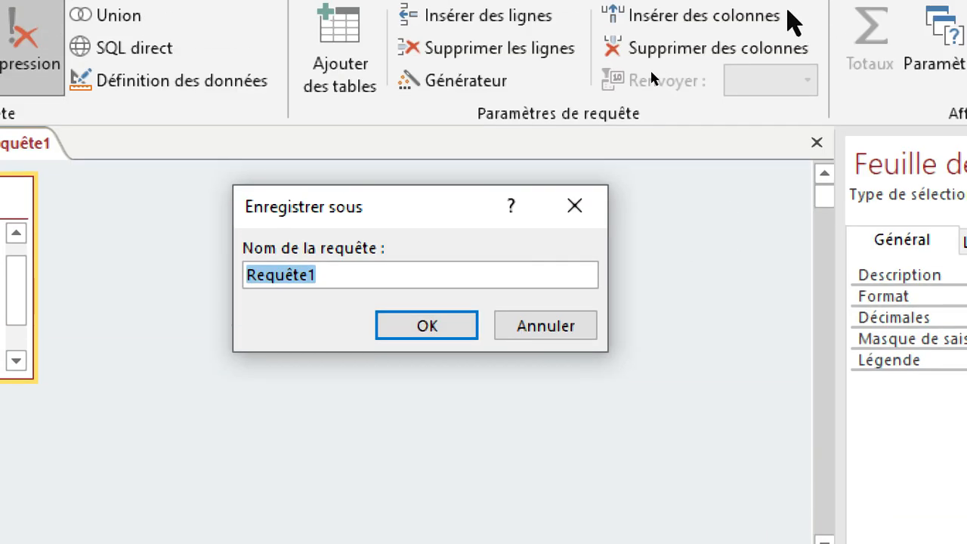
type("r")
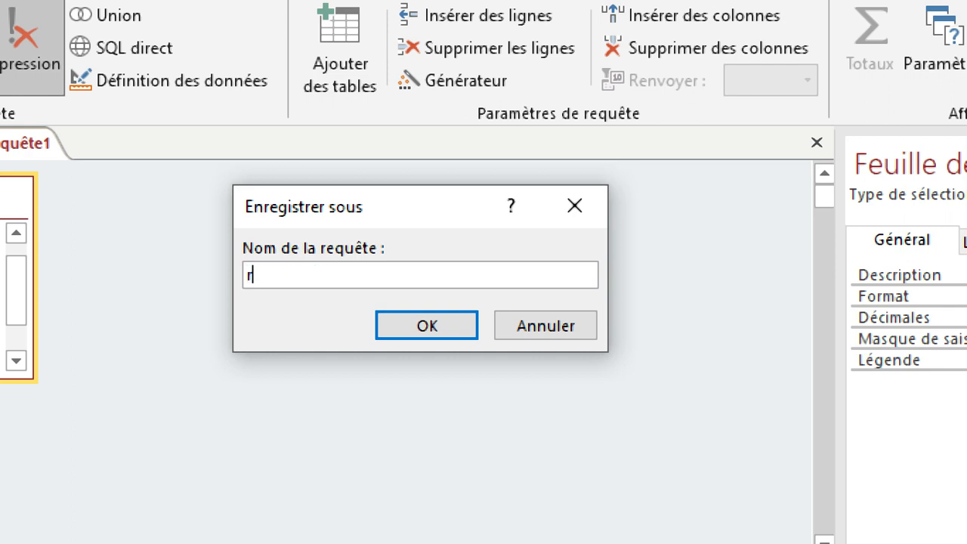
key("BackSpace")
type("R_SUPPR_BL")
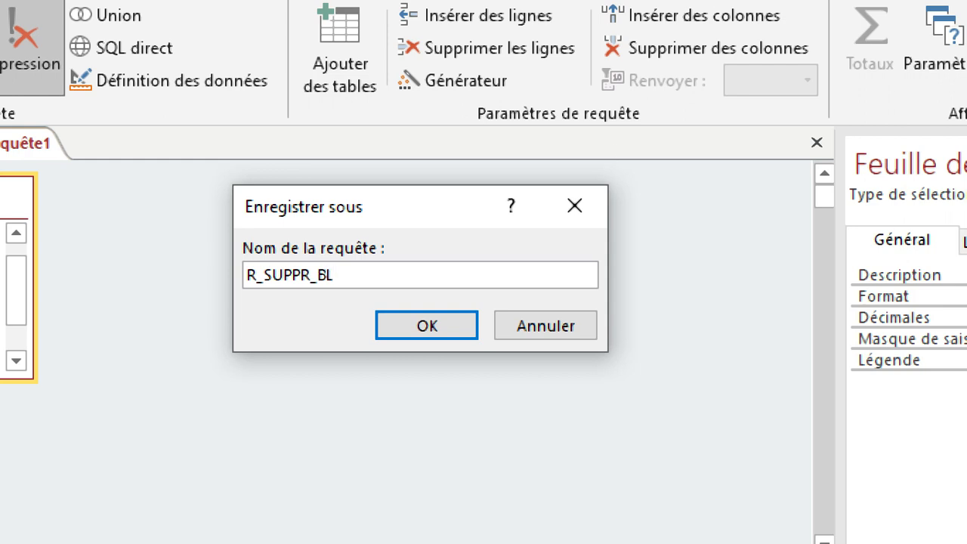
left_click(452, 326)
right_click(559, 163)
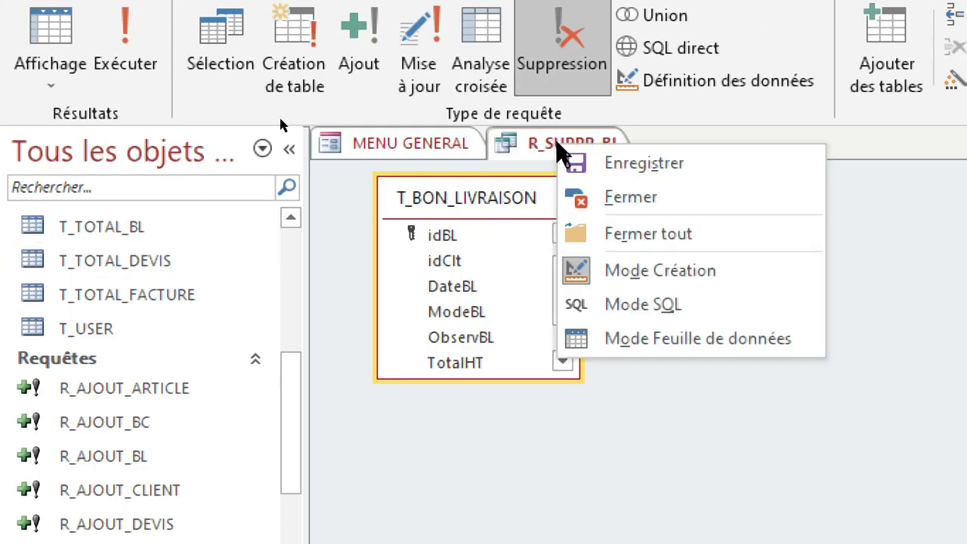
left_click(618, 198)
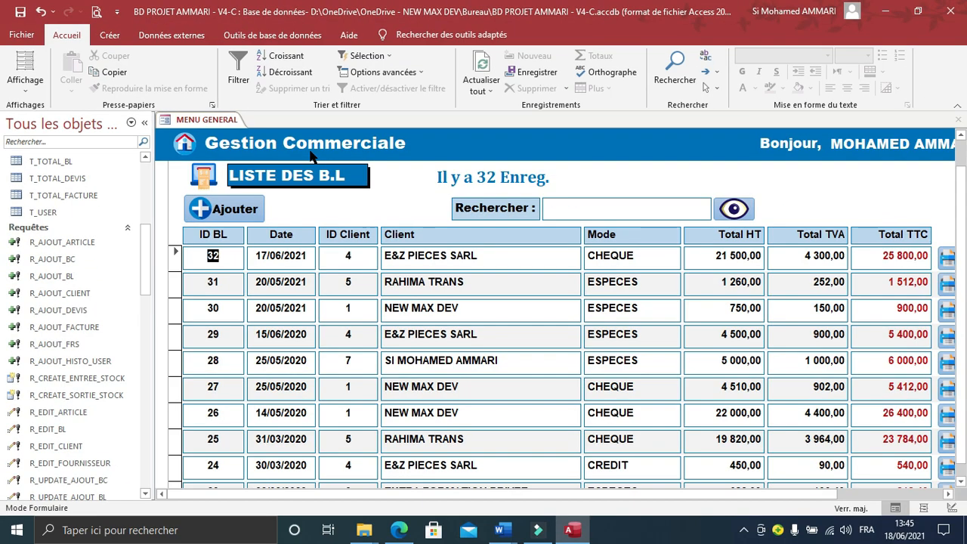
Step: Check how the edit and delete actions behave for supplier GOODINFO in the supplier list, declining the deletion
left_click(142, 123)
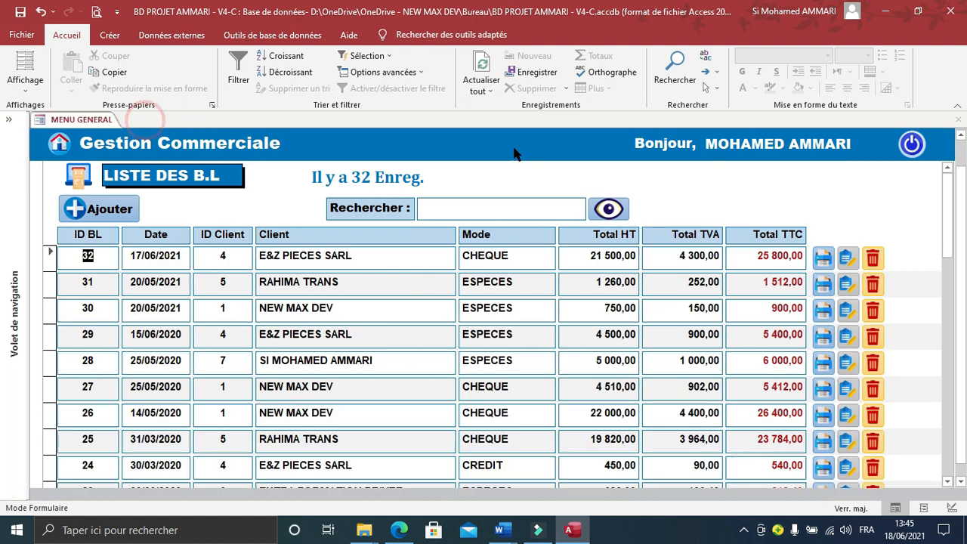
left_click_drag(961, 211, 959, 161)
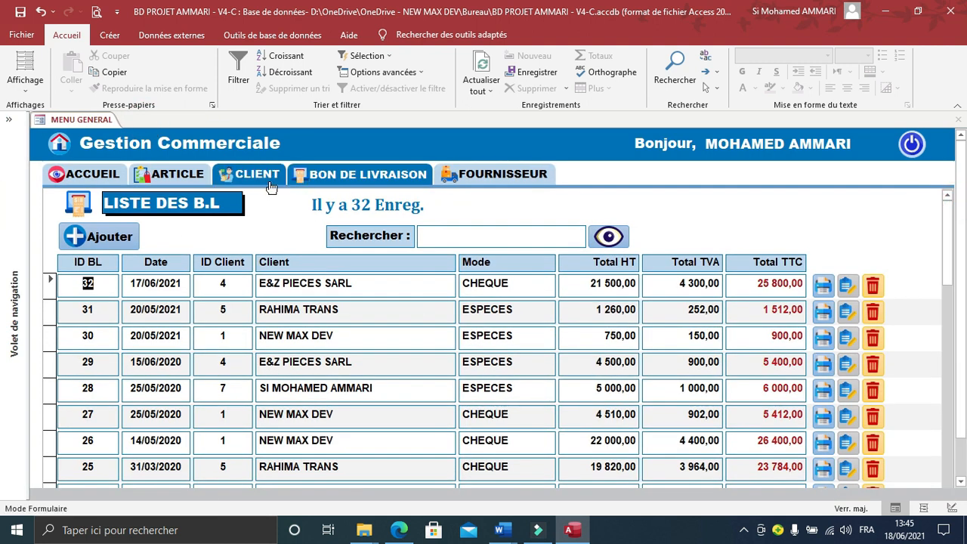
left_click(483, 175)
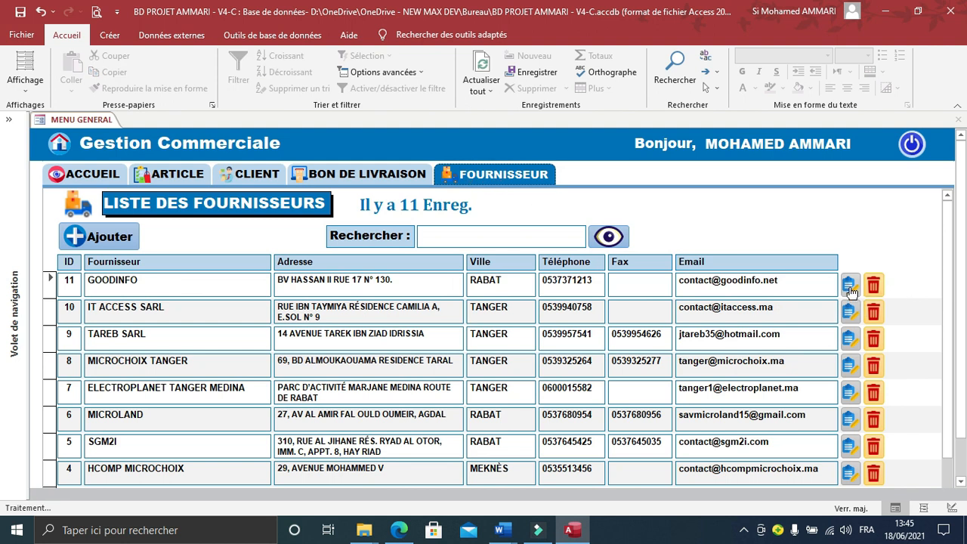
left_click(849, 287)
left_click(646, 386)
left_click(877, 285)
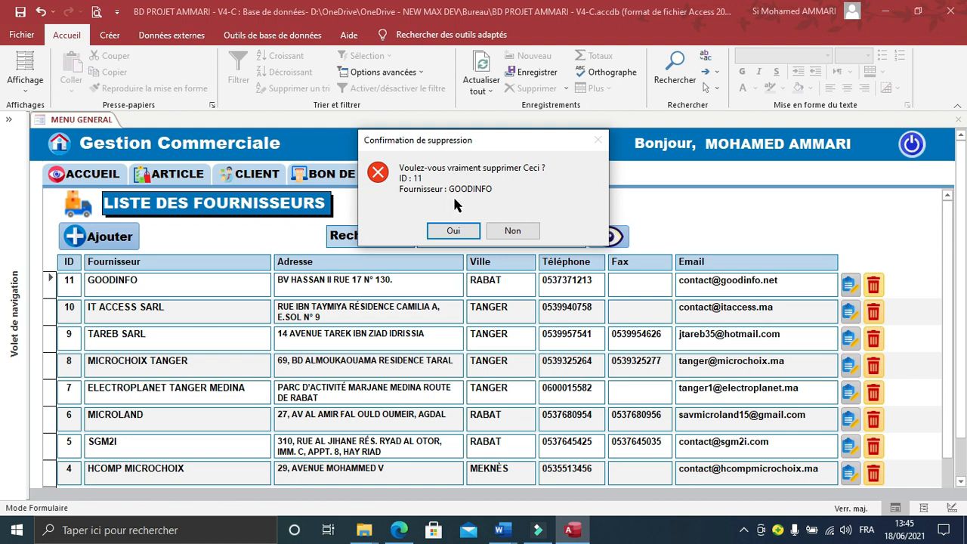
left_click(529, 230)
Step: Return to the delivery note list in design mode and open the embedded on-click macro of its btnSuppr button
left_click(320, 174)
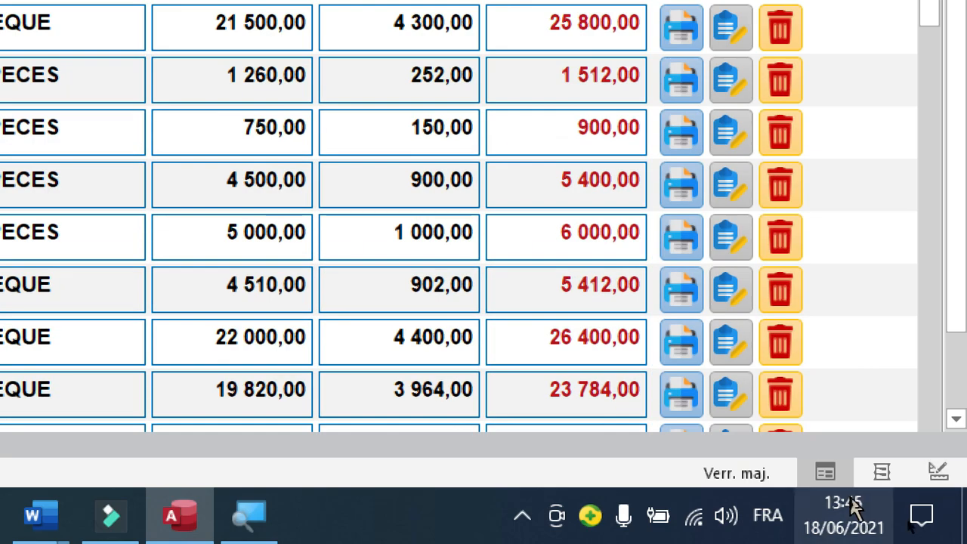
left_click(938, 474)
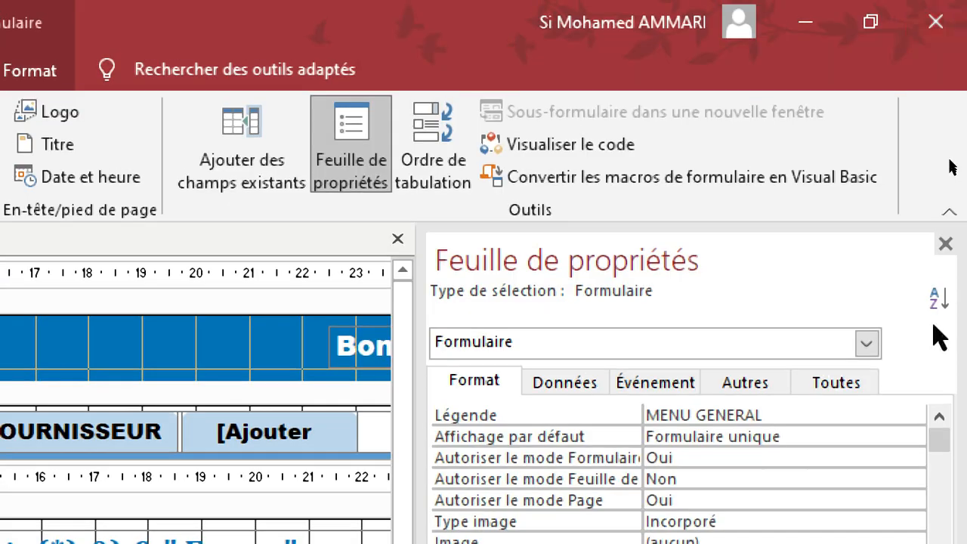
left_click(946, 243)
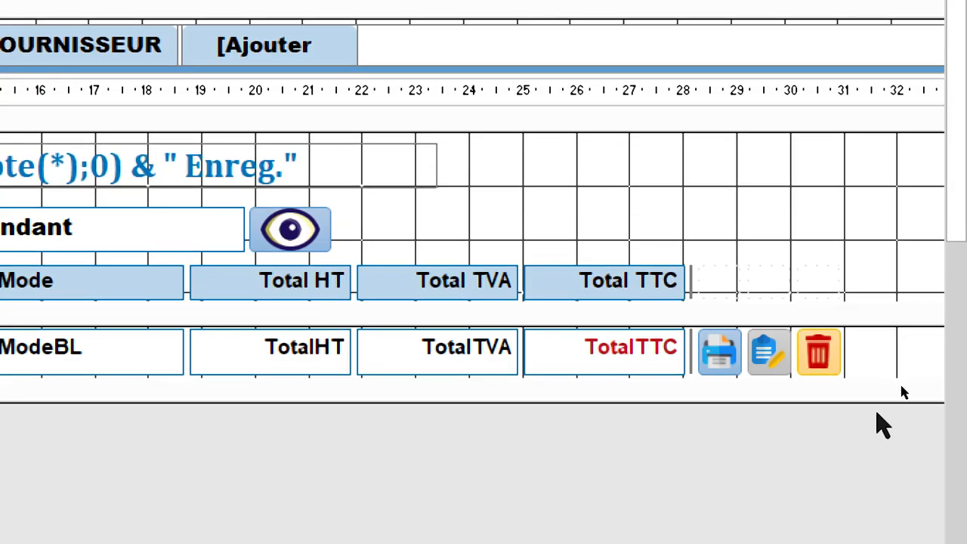
left_click(892, 370)
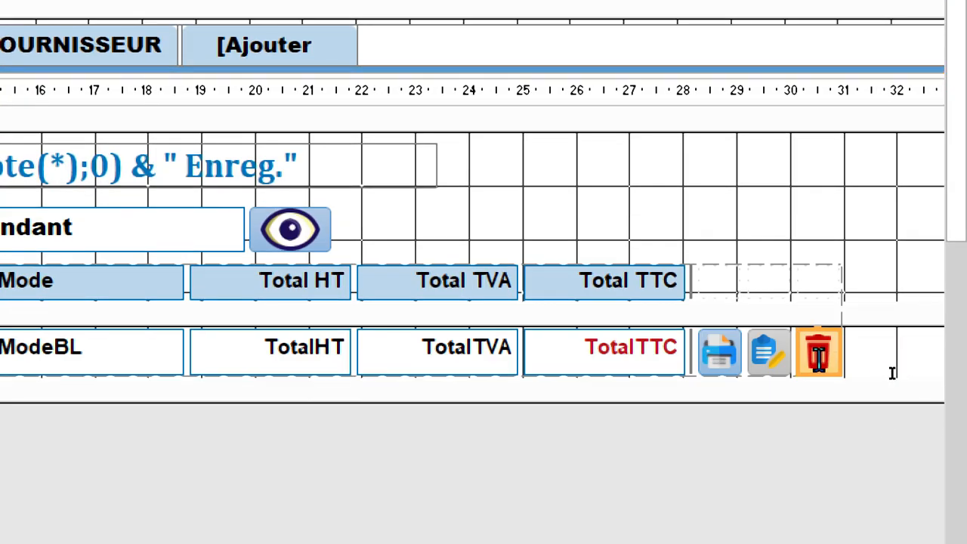
key("F4")
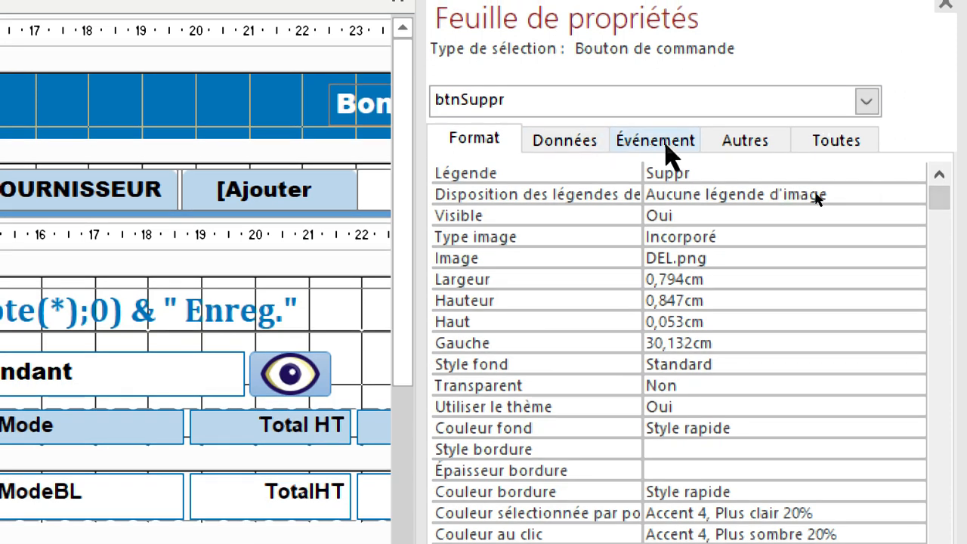
left_click(654, 141)
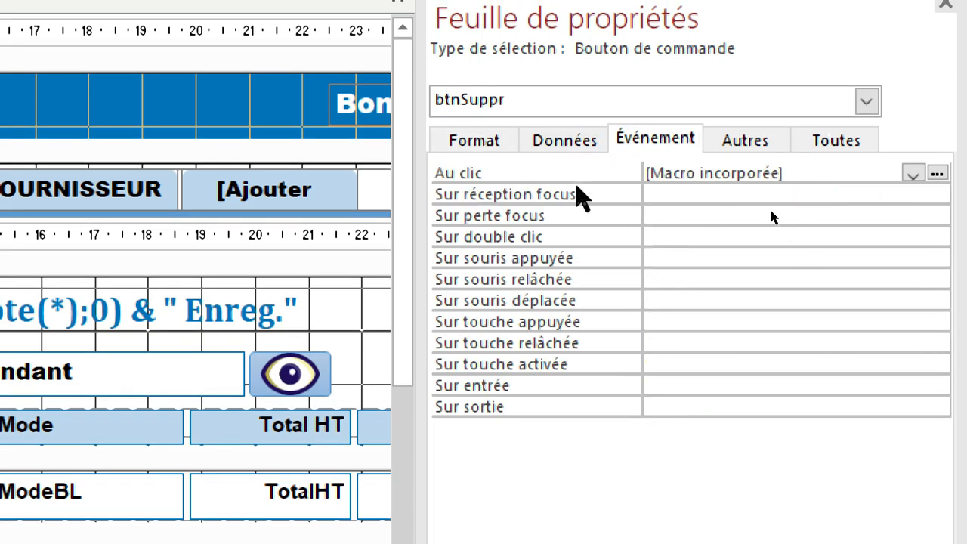
left_click(577, 176)
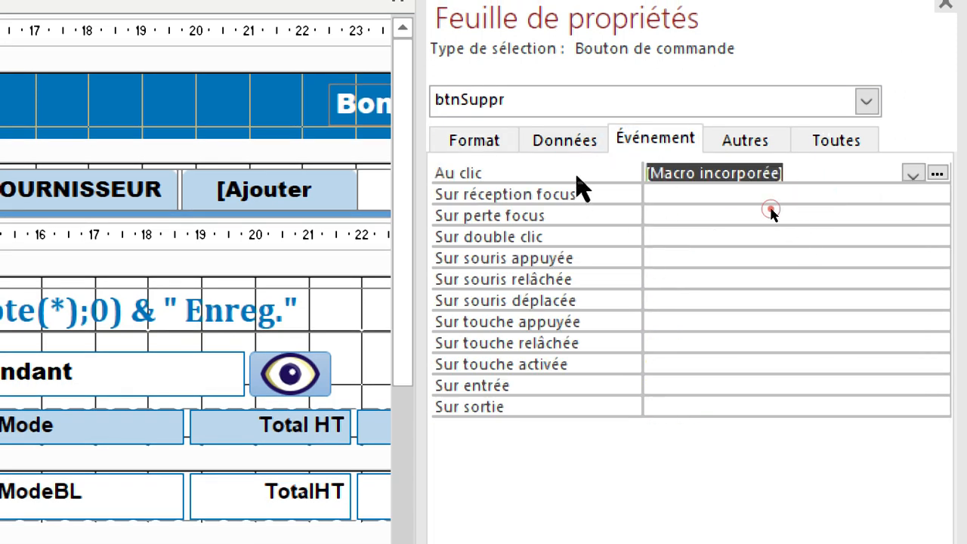
left_click(937, 175)
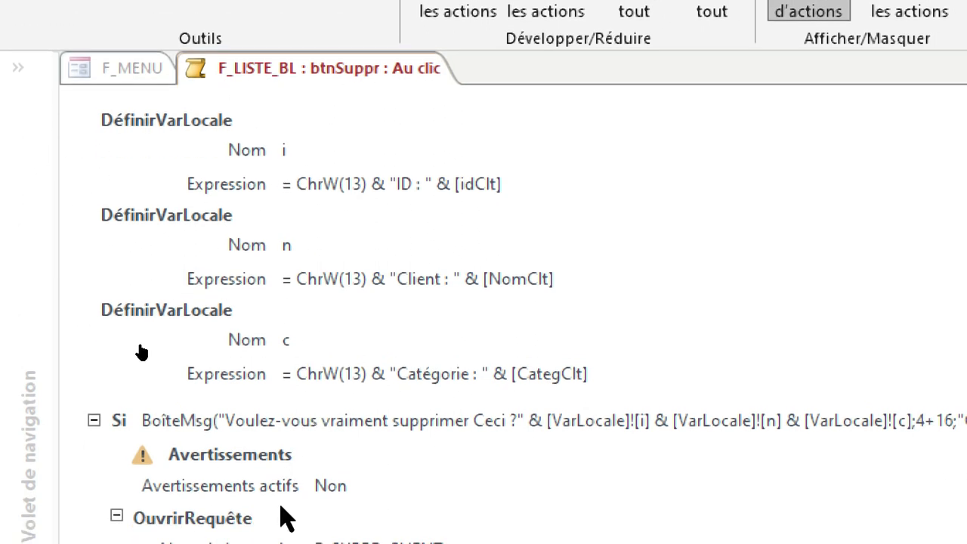
Step: Set the expression of local variable i to ChrW(13) & "ID : " & [idBL]
left_click(141, 192)
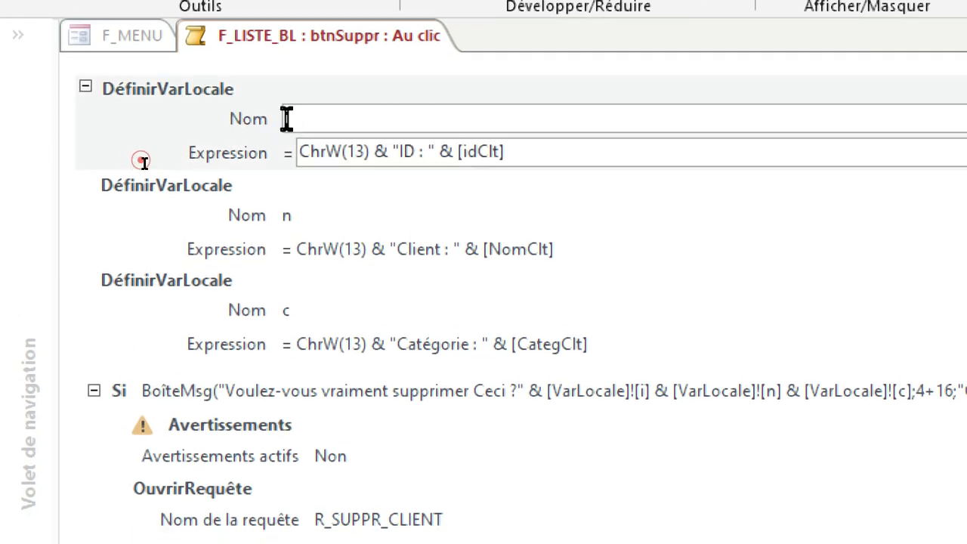
type("i")
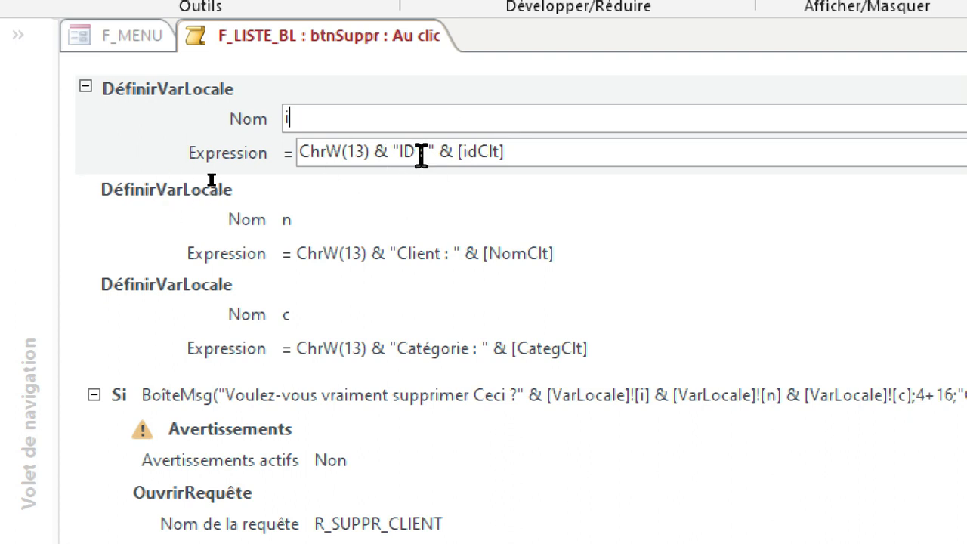
left_click(524, 151)
key("BackSpace")
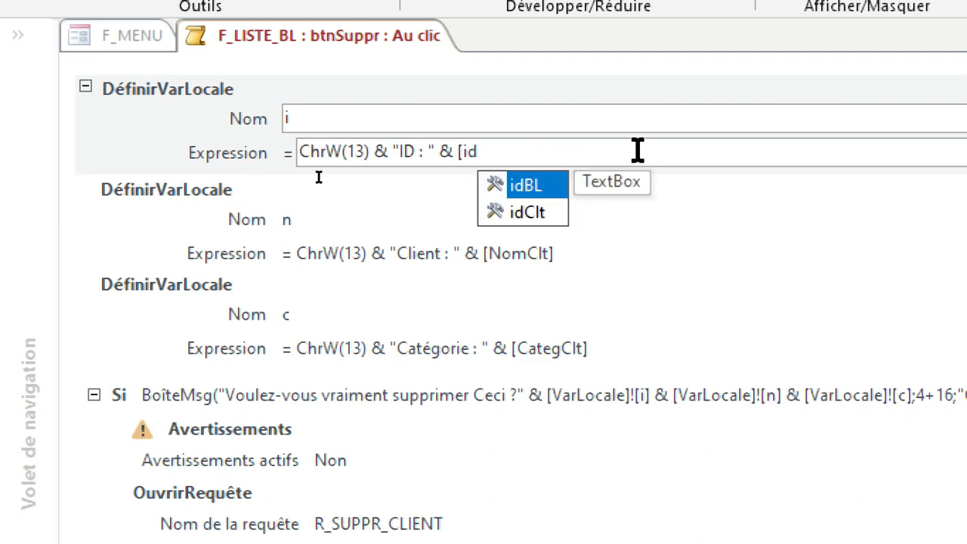
double_click(529, 186)
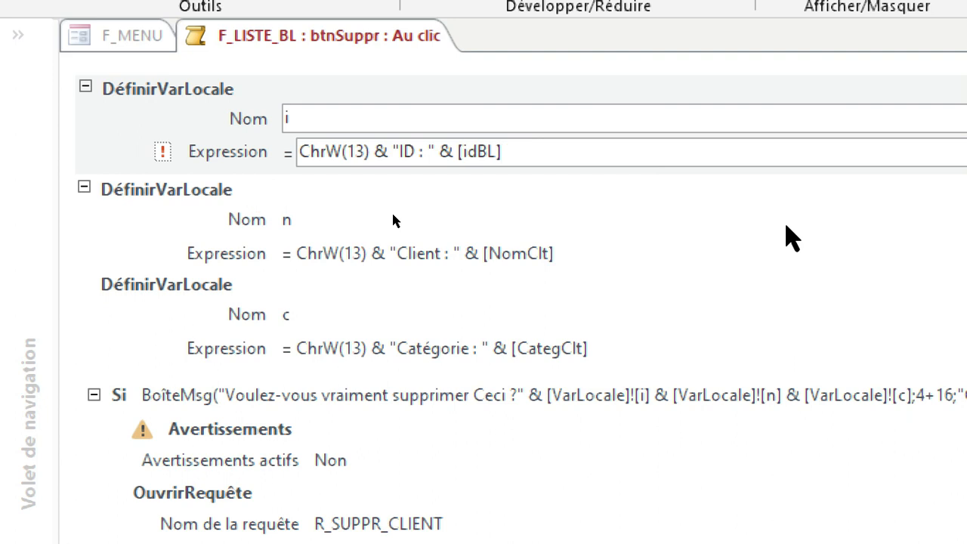
Step: Delete the DéfinirVarLocale action for variable c, which holds the client category
left_click(149, 214)
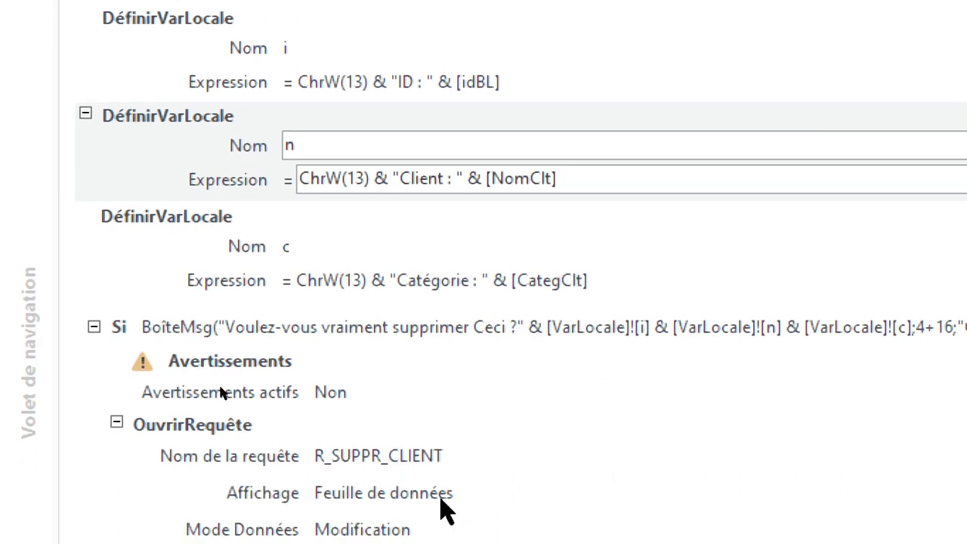
left_click(97, 259)
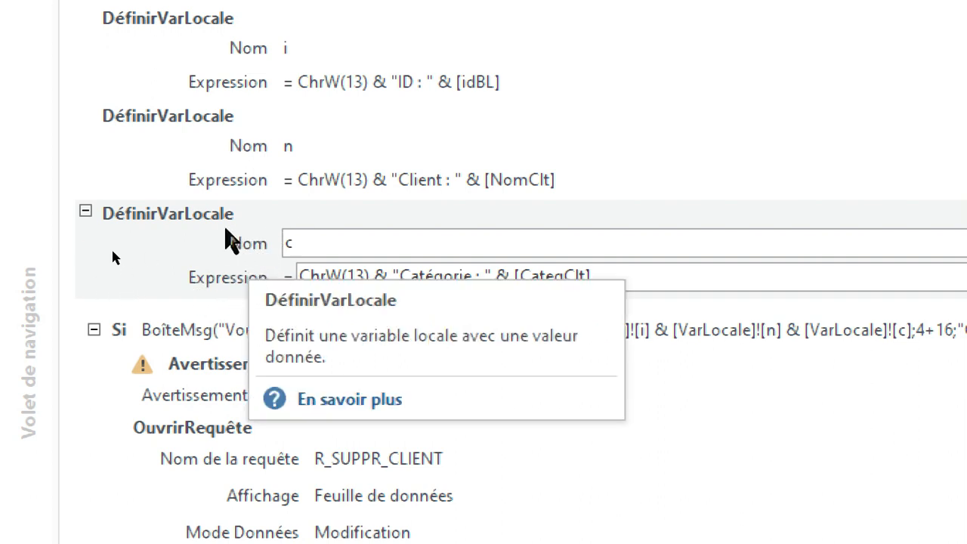
right_click(186, 226)
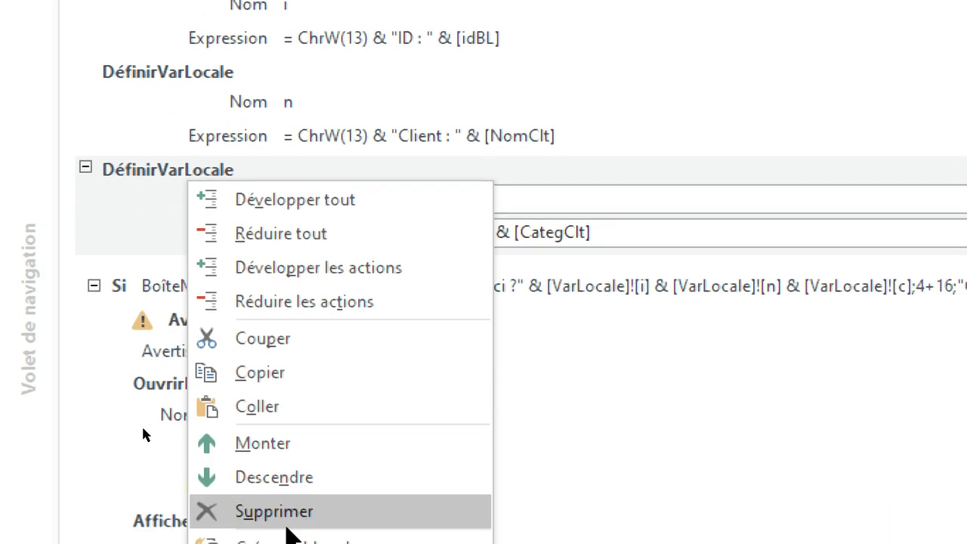
left_click(273, 455)
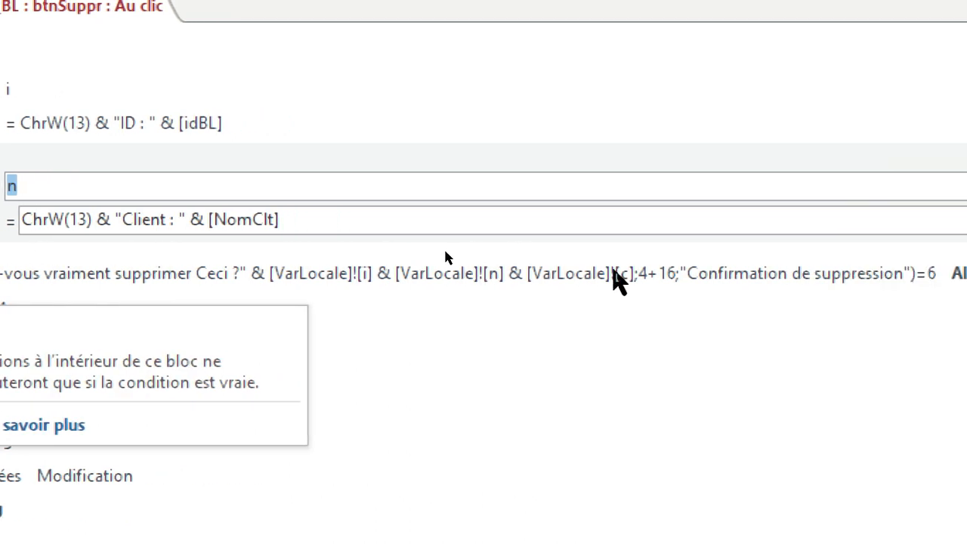
Step: Remove & [VarLocale]![c] from the BoîteMsg condition of the Si block, keeping ;4+16 after [VarLocale]![n]
left_click(685, 257)
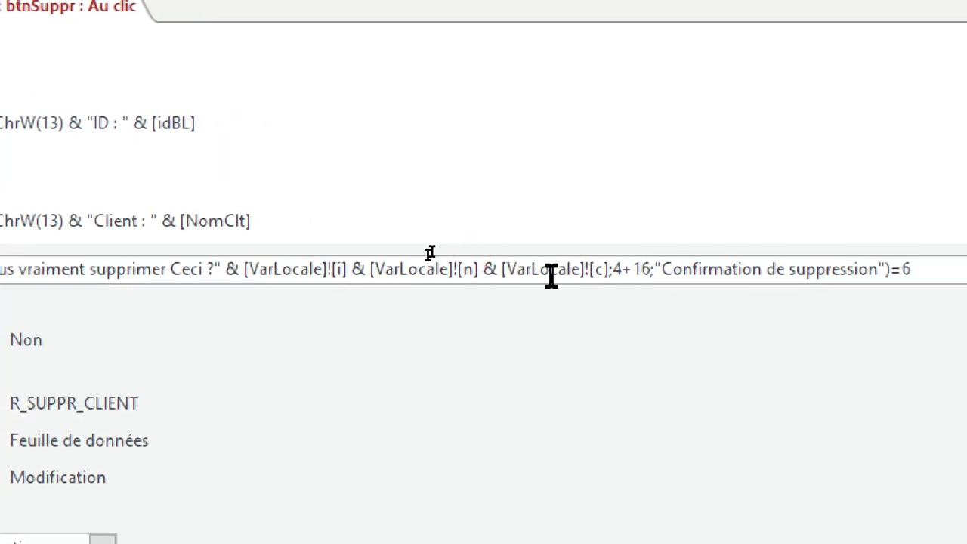
left_click(609, 269)
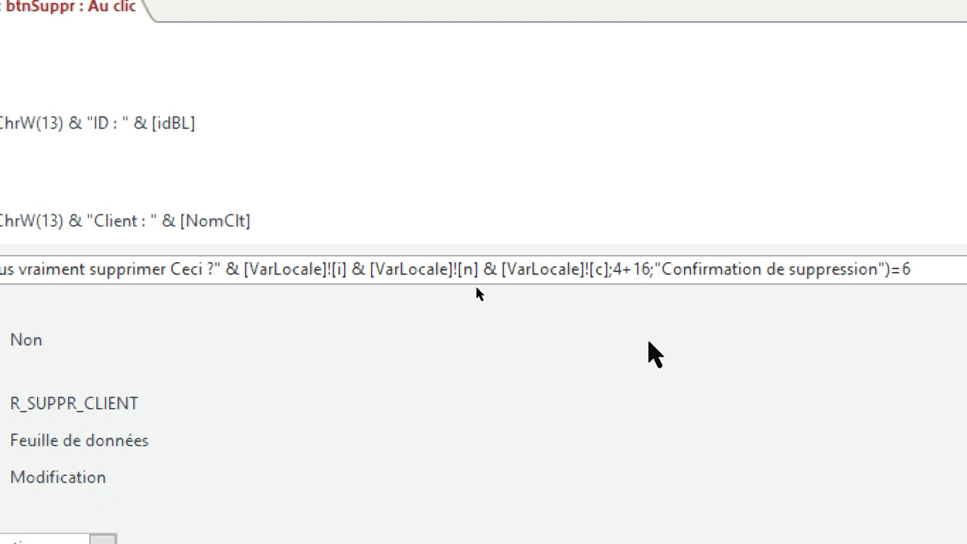
key("BackSpace")
key("BackSpace")
key("BackSpace")
key("BackSpace")
key("BackSpace")
key("BackSpace")
key("BackSpace")
key("BackSpace")
key("BackSpace")
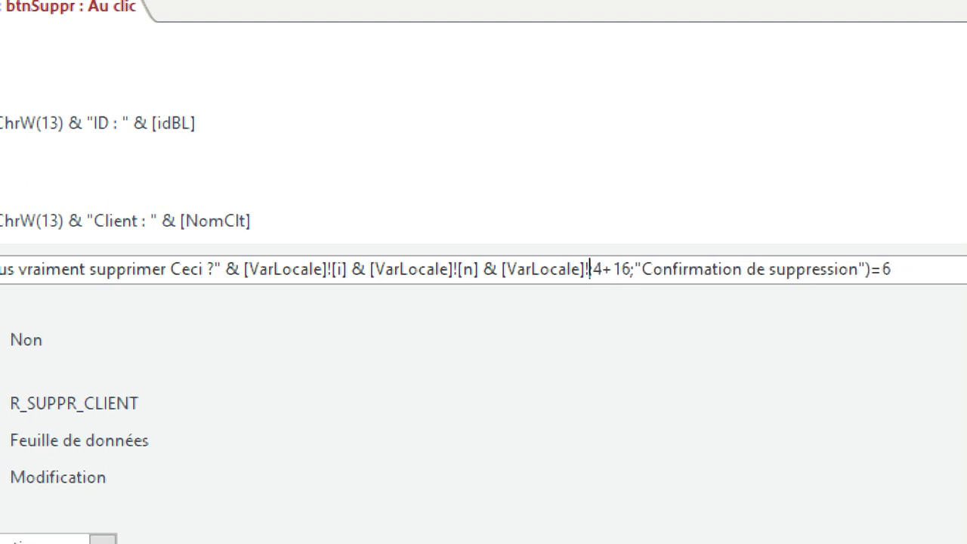
key("BackSpace")
key("BackSpace")
key("BackSpace")
key("BackSpace")
key("BackSpace")
key("BackSpace")
key("BackSpace")
key("BackSpace")
key("BackSpace")
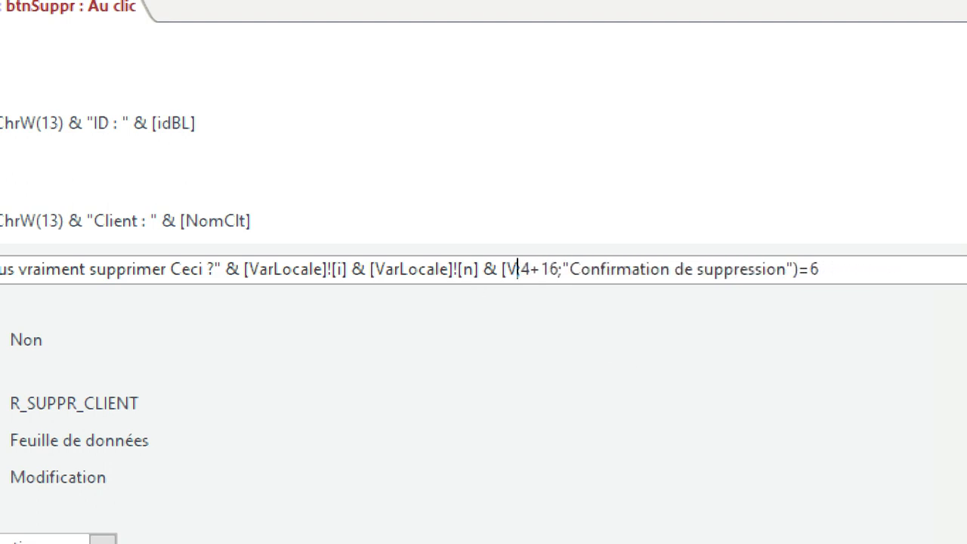
key("BackSpace")
type(";")
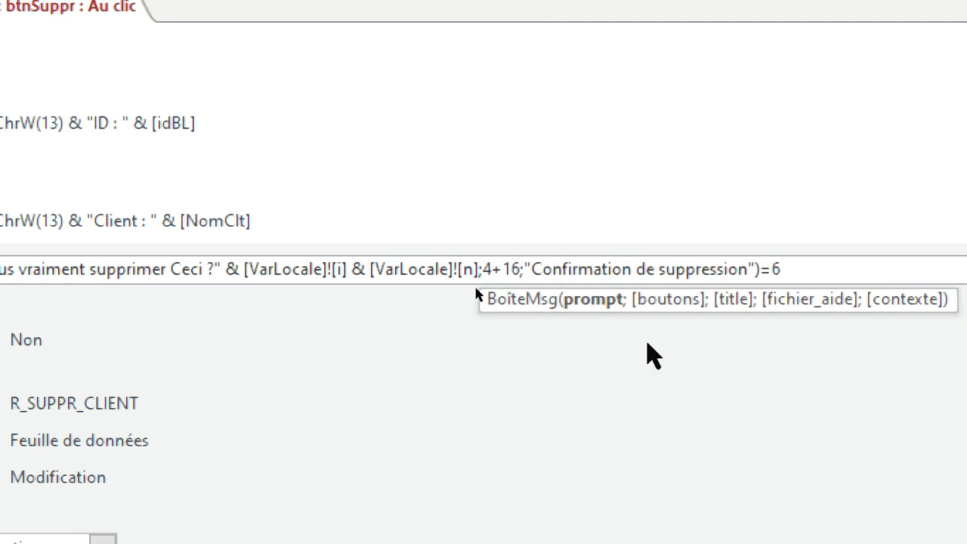
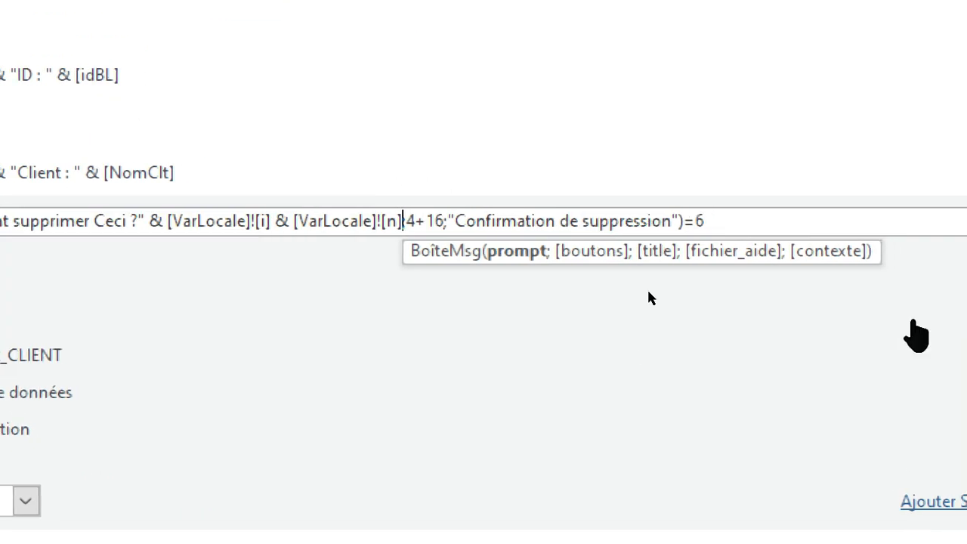
left_click(713, 220)
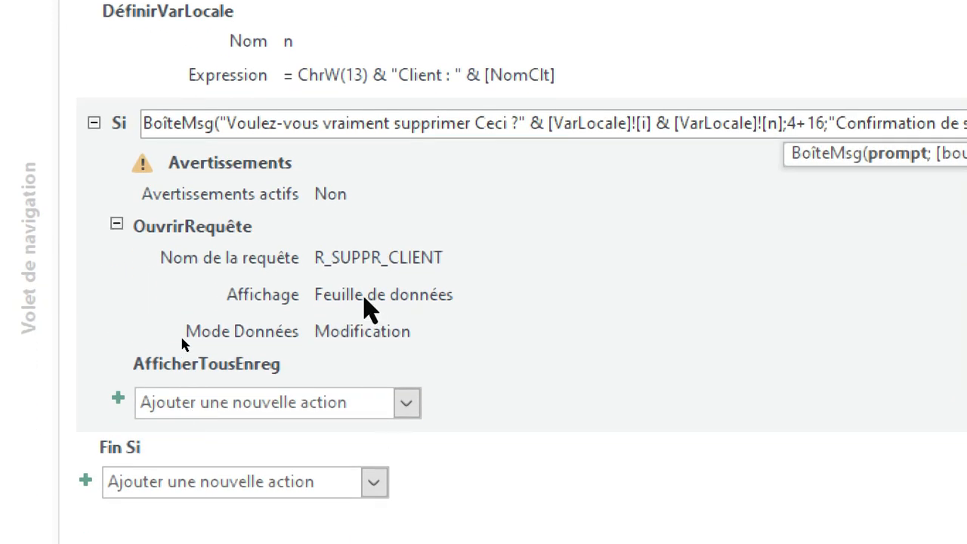
Step: Set the OuvrirRequête action's query to R_SUPPR_BL, then save and close the btnSuppr macro
left_click(180, 471)
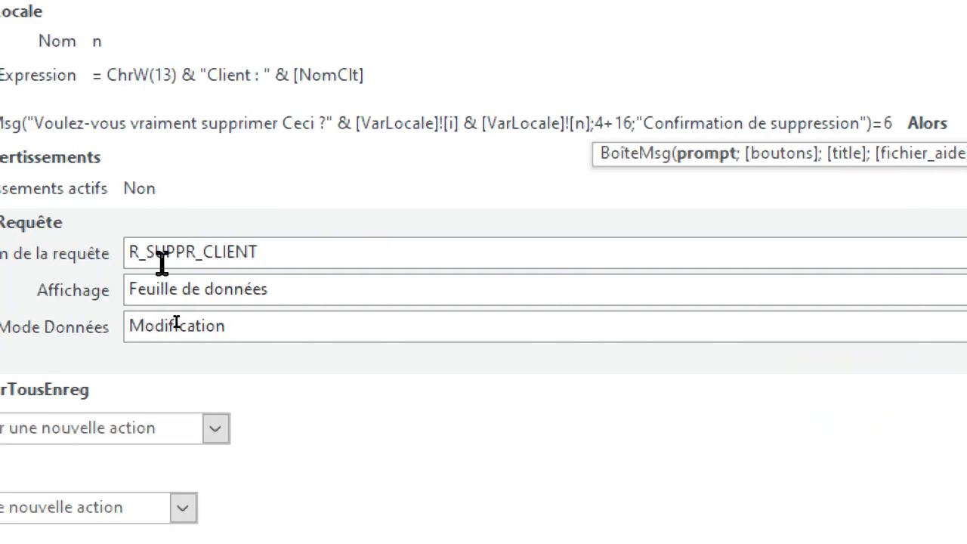
left_click(857, 253)
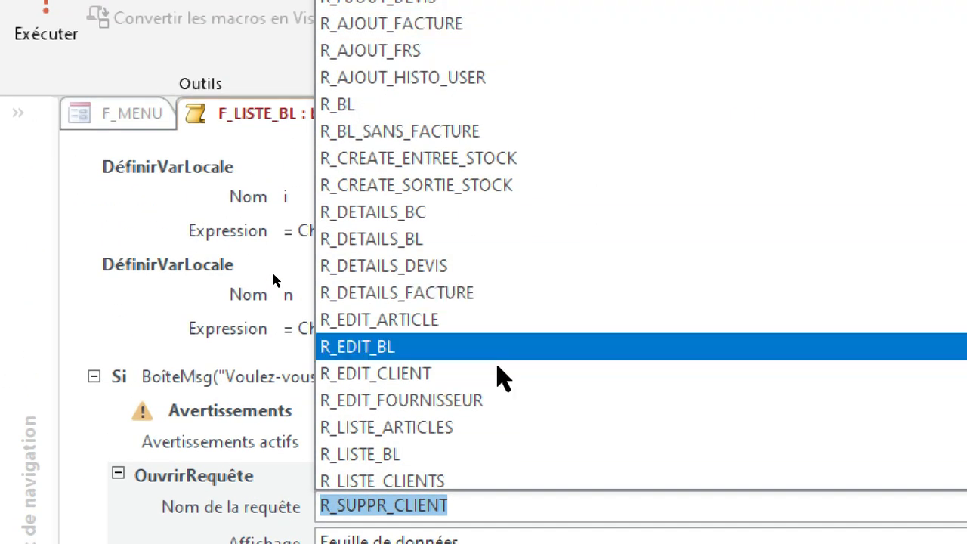
scroll(563, 421, "down", 3)
scroll(563, 421, "down", 1)
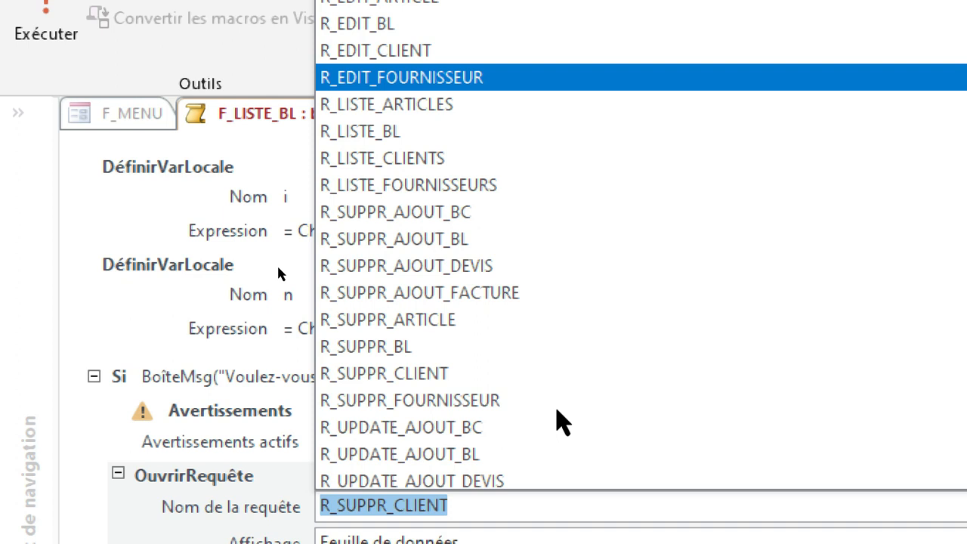
left_click(401, 355)
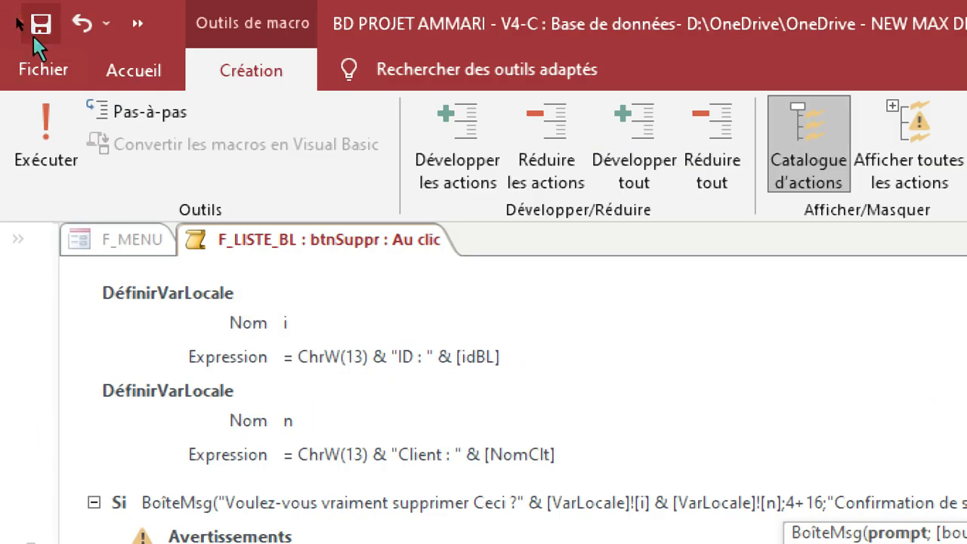
left_click(33, 34)
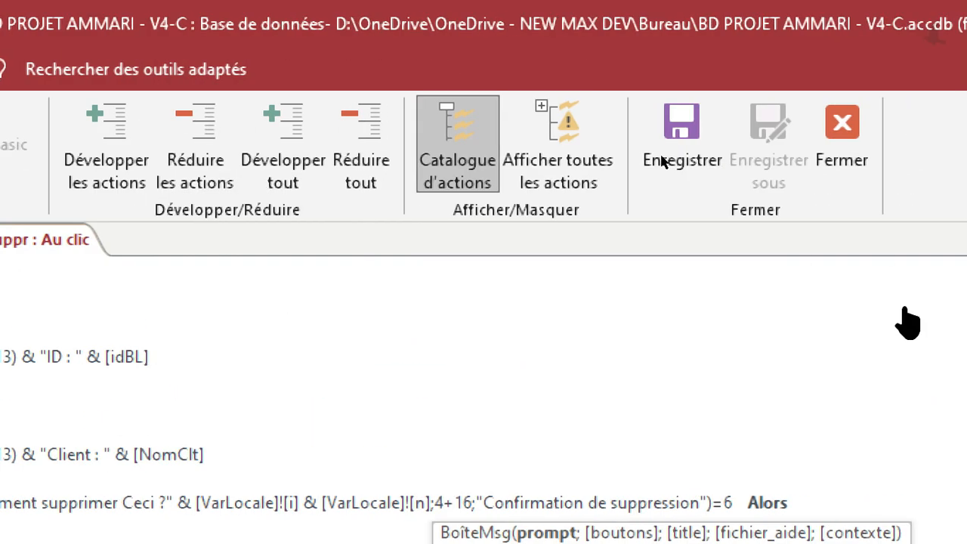
left_click(634, 155)
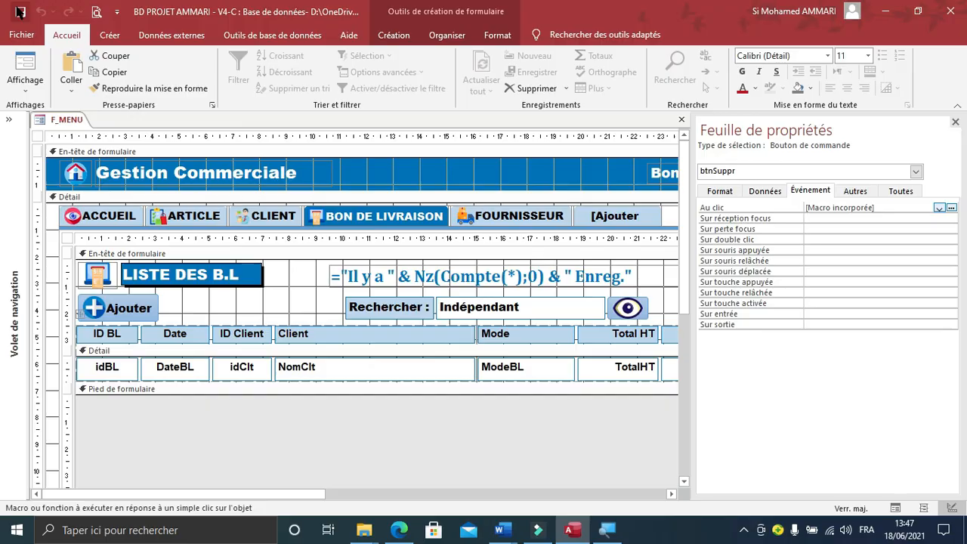
Step: Display the BON DE LIVRAISON list in form view and delete delivery note 32, confirming the deletion
left_click(955, 122)
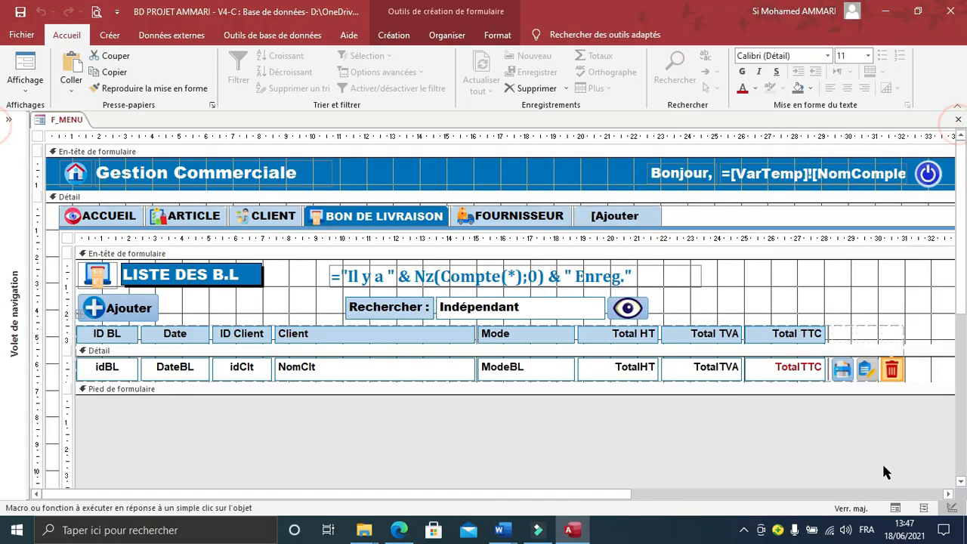
left_click(897, 510)
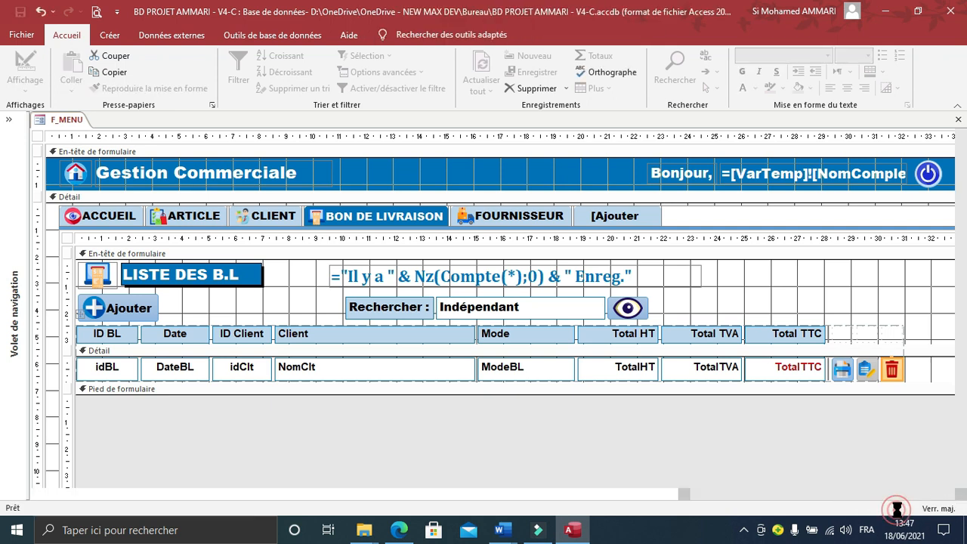
left_click(341, 175)
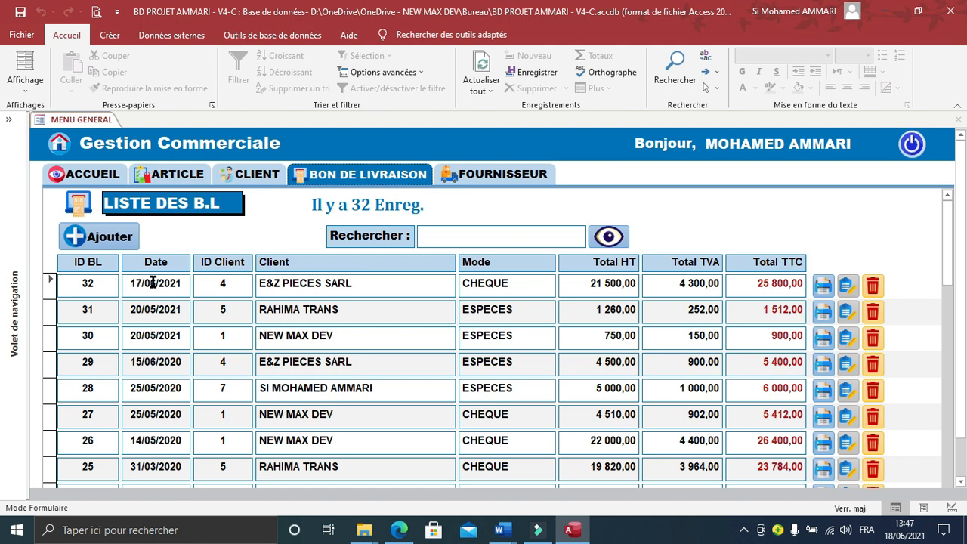
left_click(872, 287)
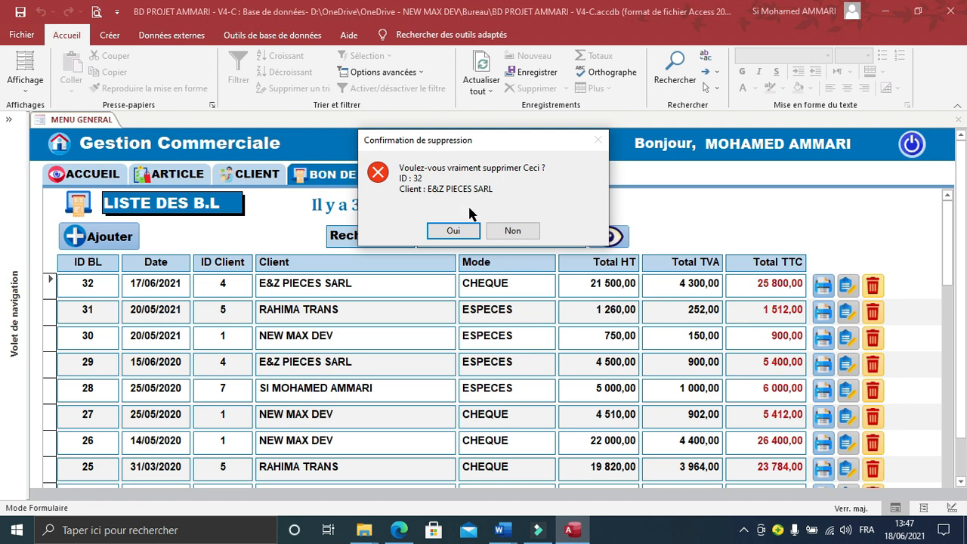
left_click(454, 232)
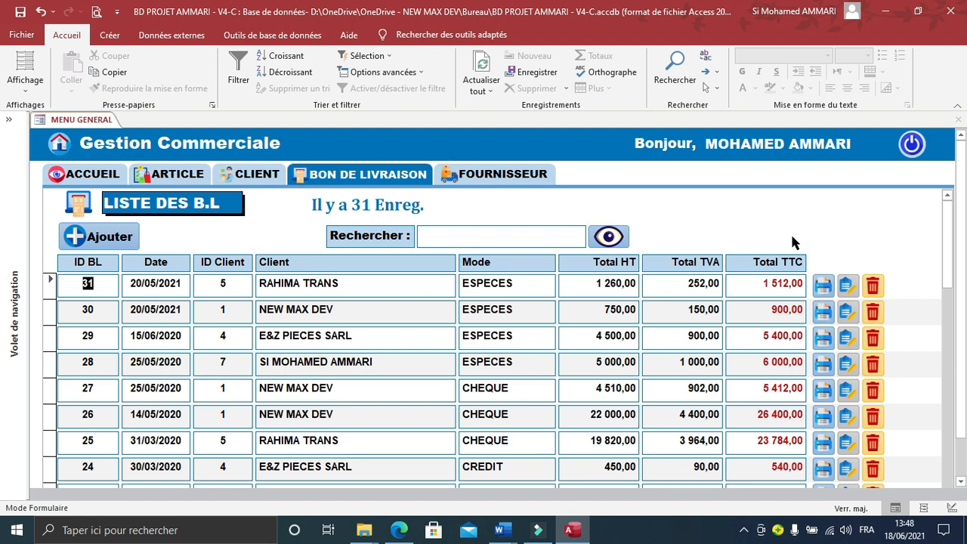
Step: Return the delivery note list to design mode and remove the embedded on-click macro from the btnImpr print button
left_click(12, 380)
scroll(94, 450, "down", 10)
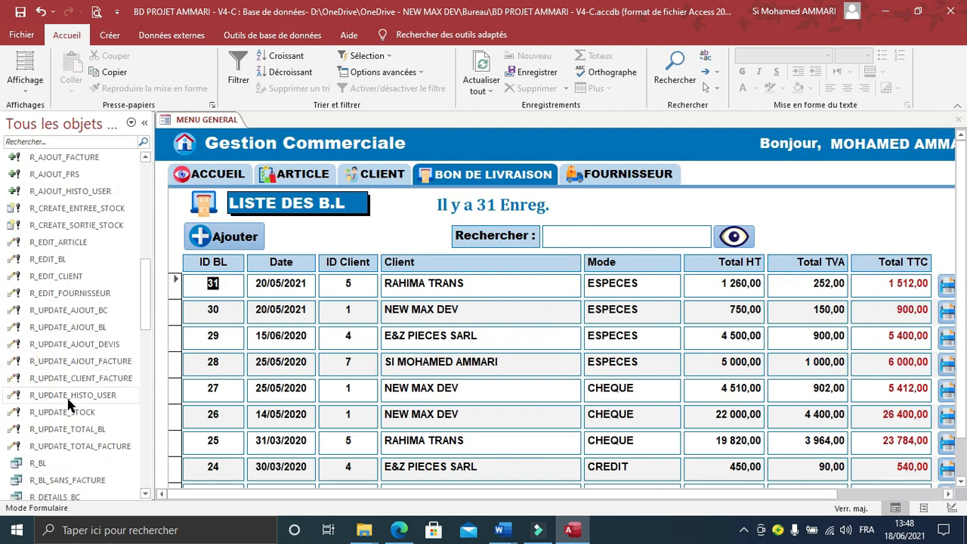
scroll(94, 451, "down", 8)
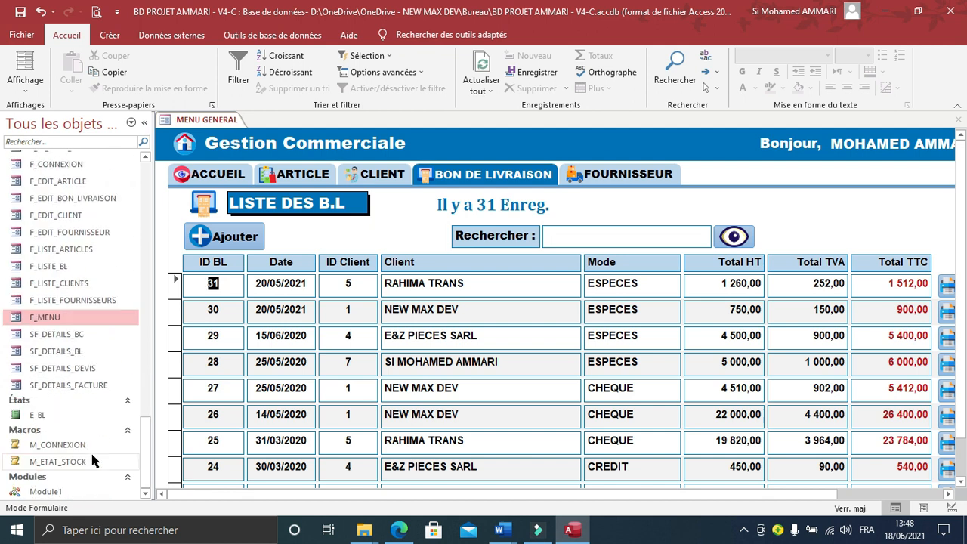
left_click(144, 122)
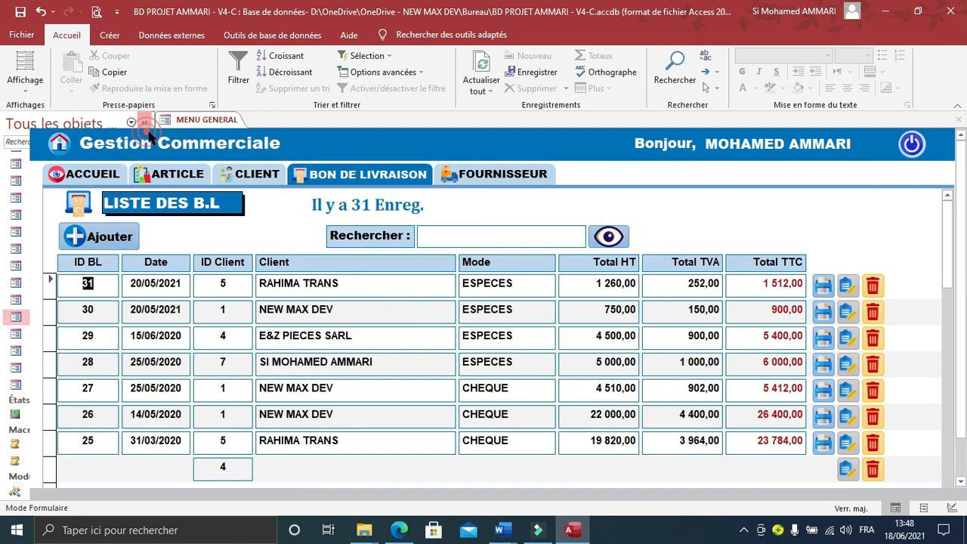
left_click(953, 509)
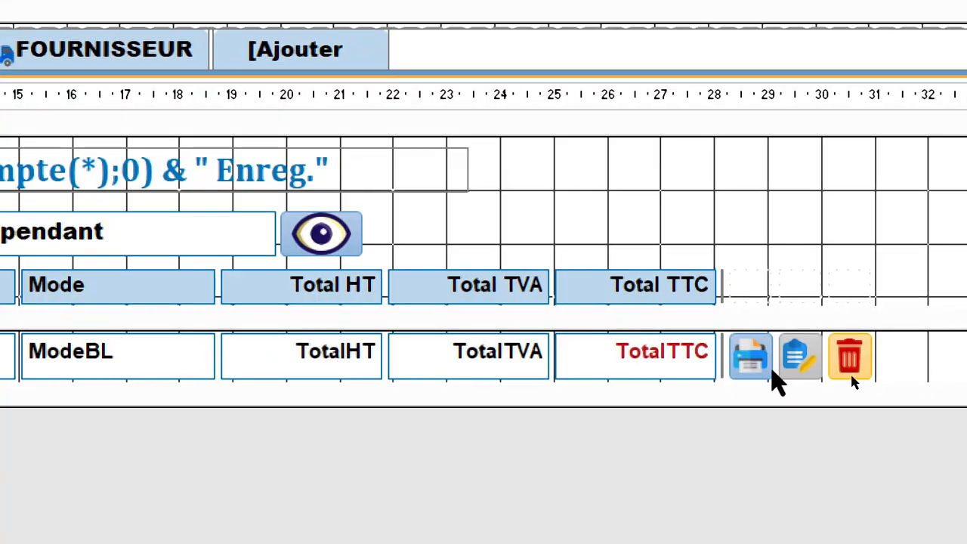
left_click(752, 357)
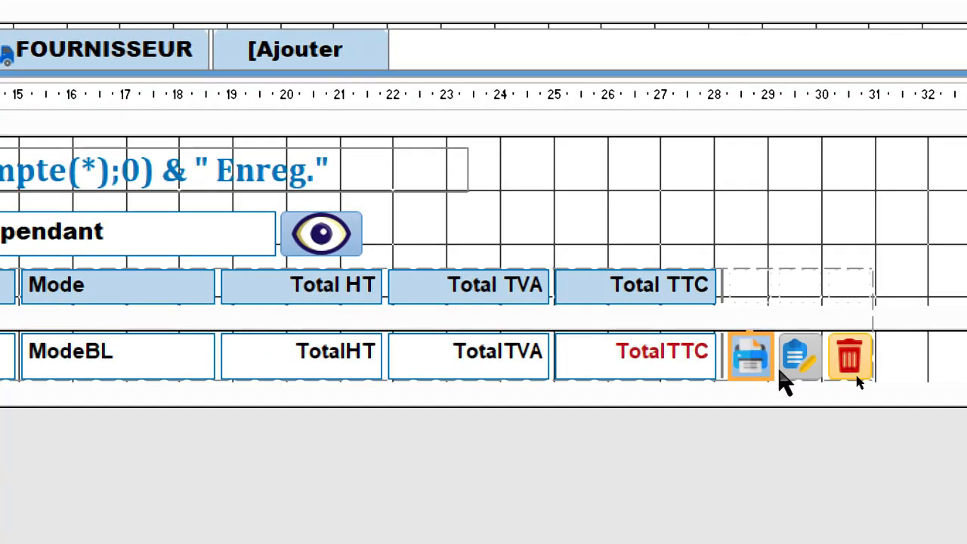
key("F4")
left_click(762, 207)
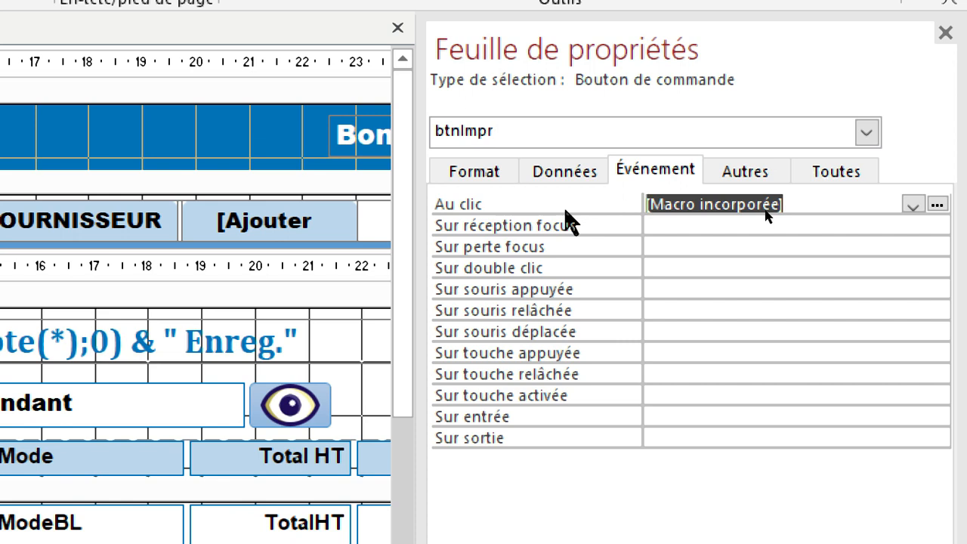
key("Delete")
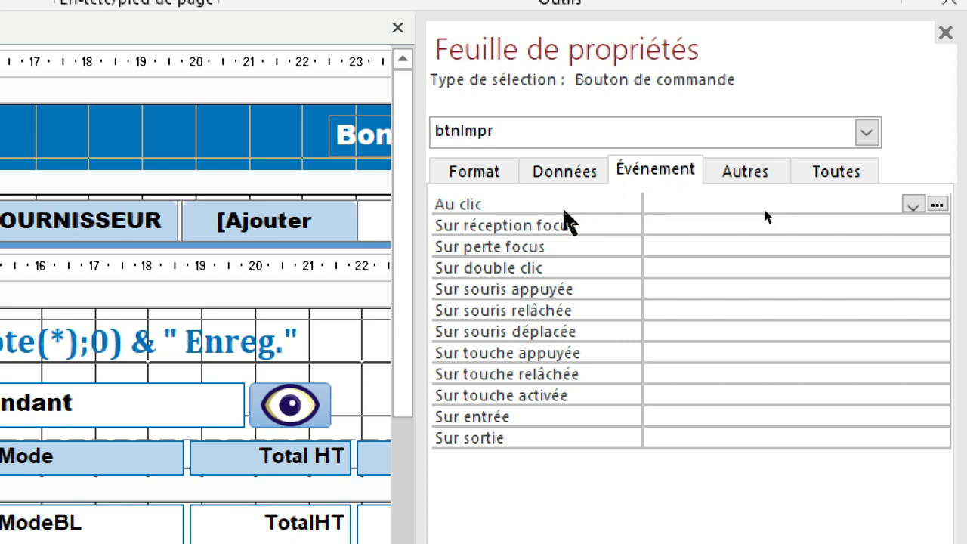
Step: Create a new on-click macro for btnImpr with an OuvrirEtat action that opens the report E_BL
left_click(938, 204)
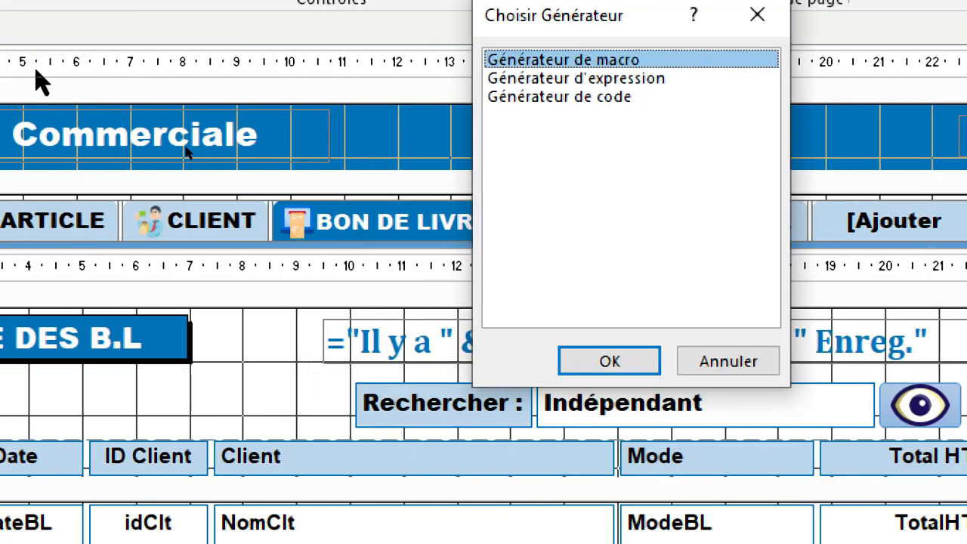
left_click(614, 371)
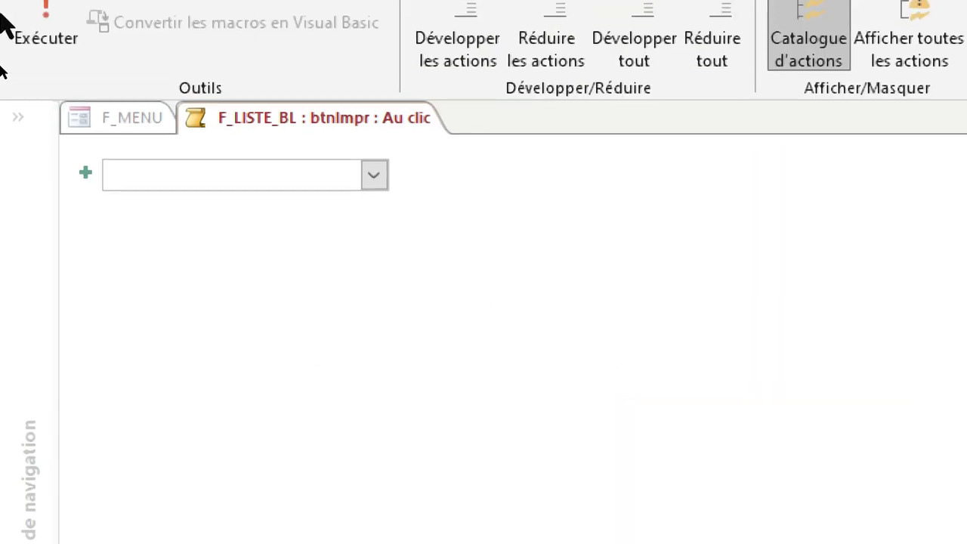
left_click(378, 172)
scroll(367, 525, "down", 12)
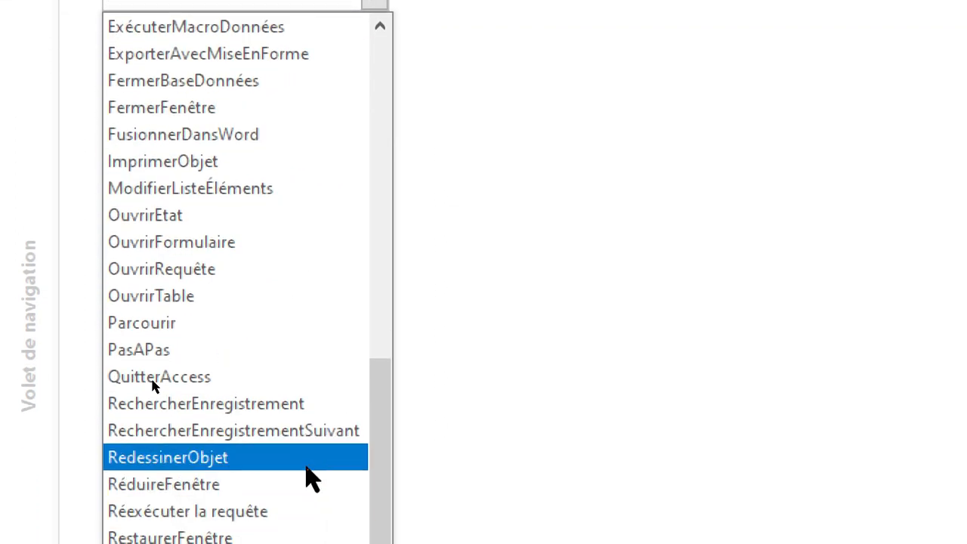
scroll(310, 479, "up", 1)
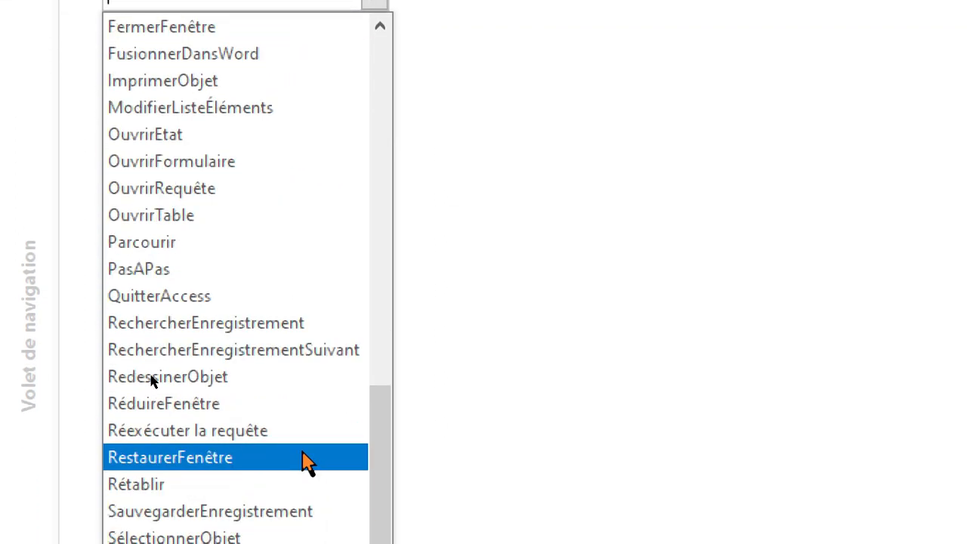
left_click(208, 134)
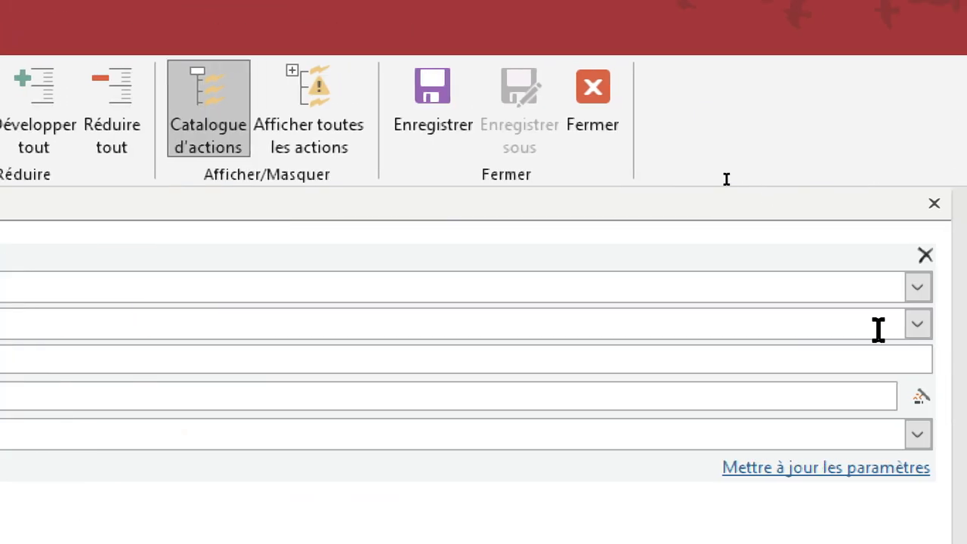
left_click(917, 288)
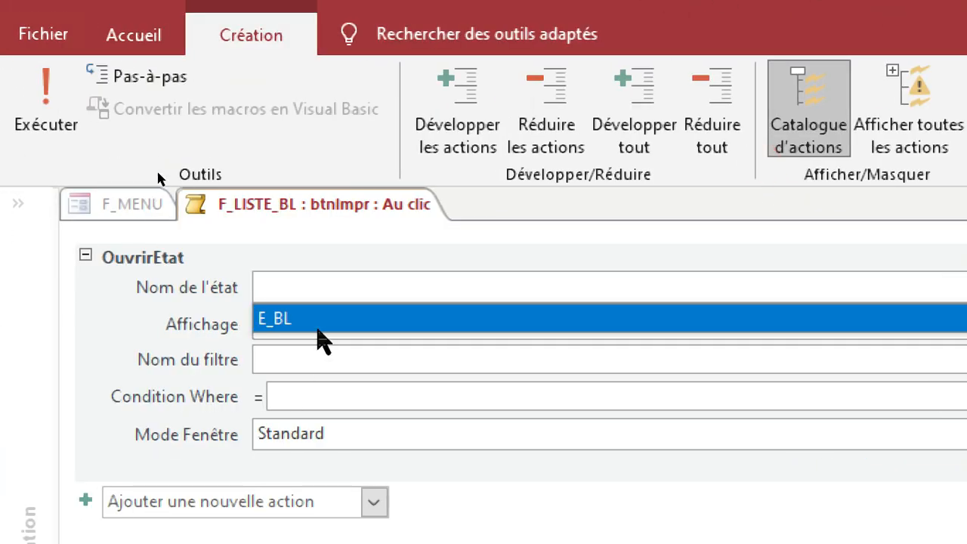
left_click(293, 322)
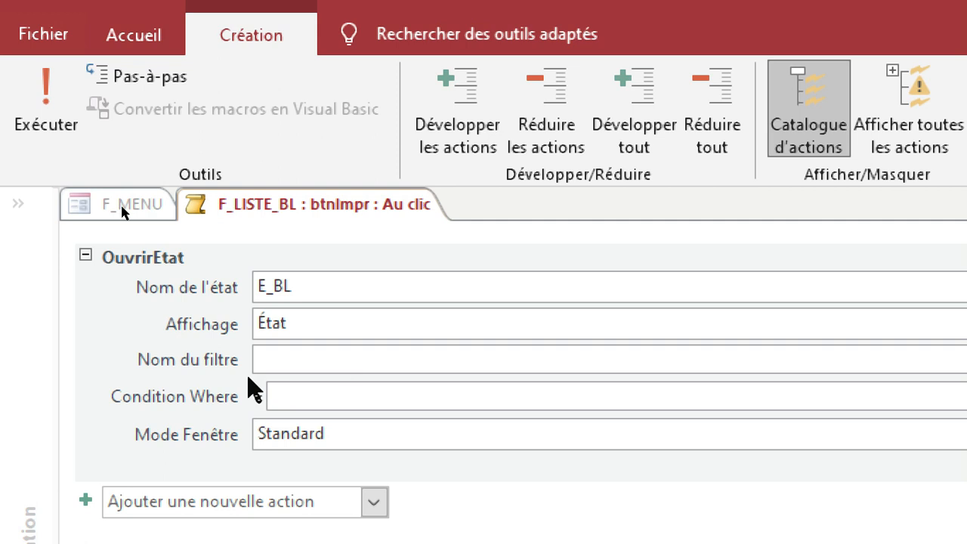
Step: Set the Affichage of the OuvrirEtat action to Aperçu avant impression
double_click(321, 330)
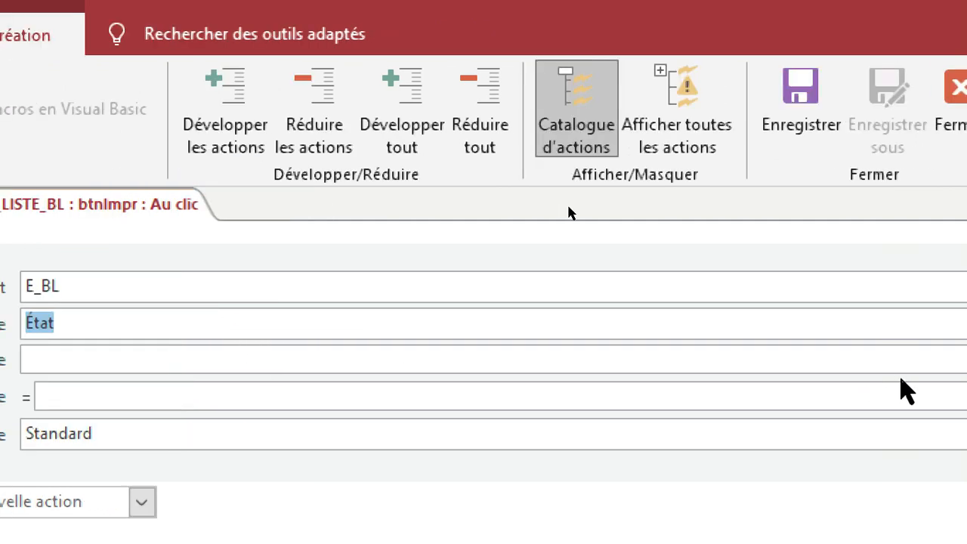
left_click(831, 323)
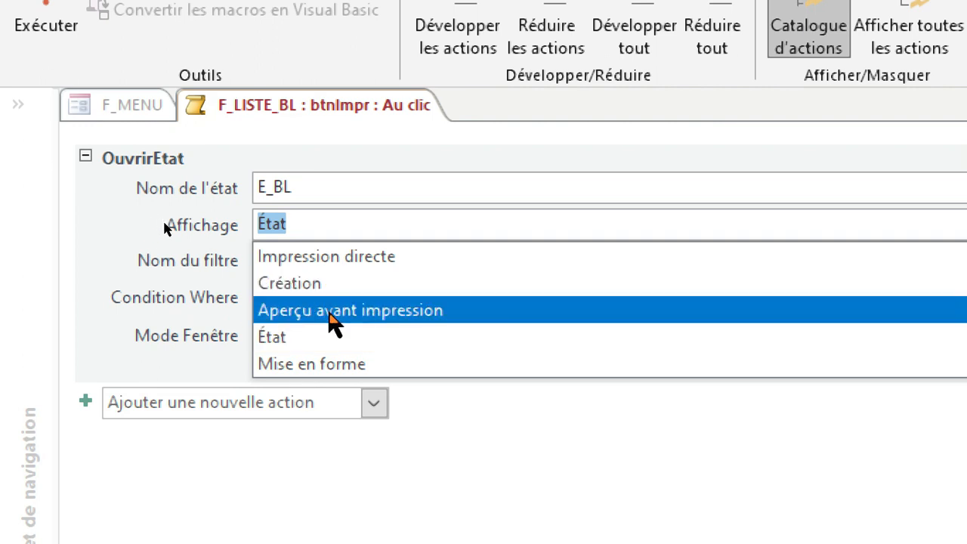
left_click(333, 311)
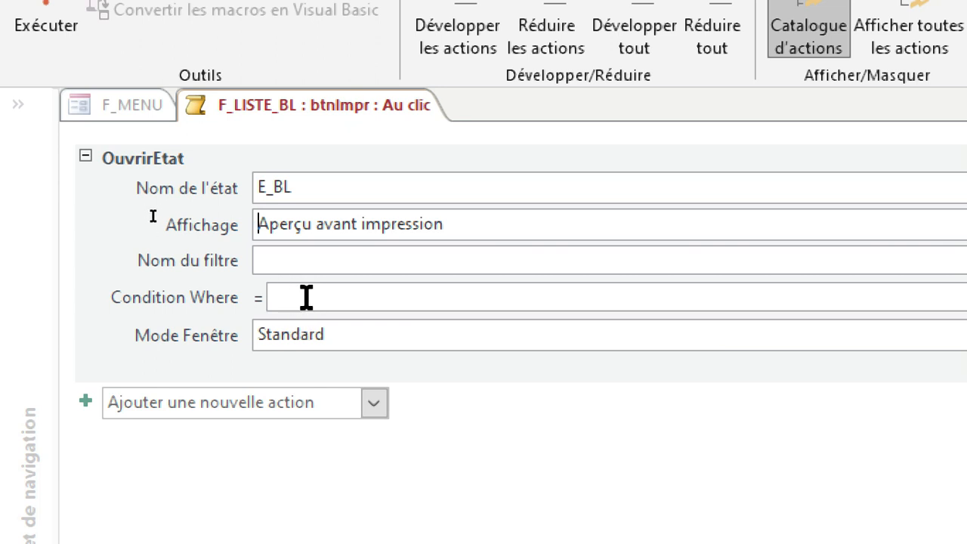
Step: Begin the OuvrirEtat action's Where condition with [idBL]=[Formulaires]![F_MENU]
left_click(297, 301)
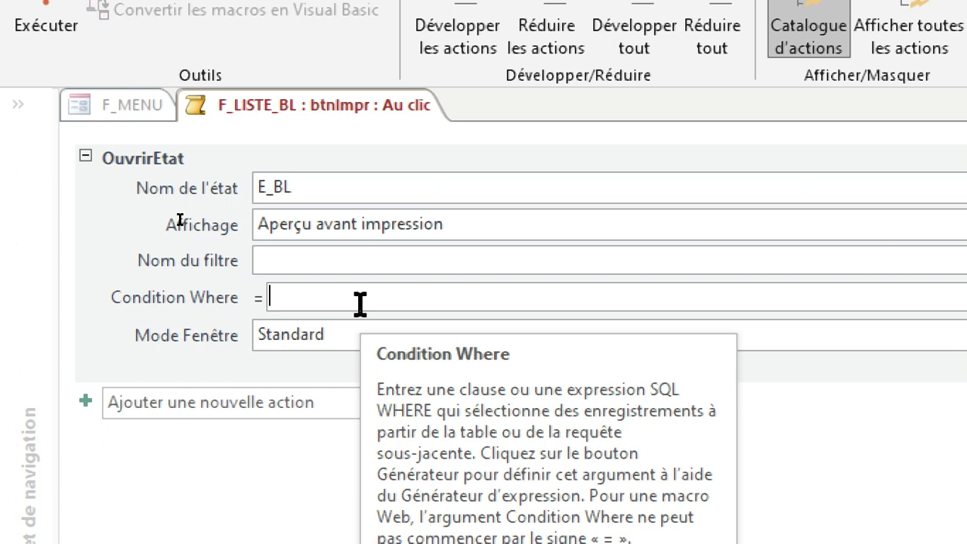
type("ID")
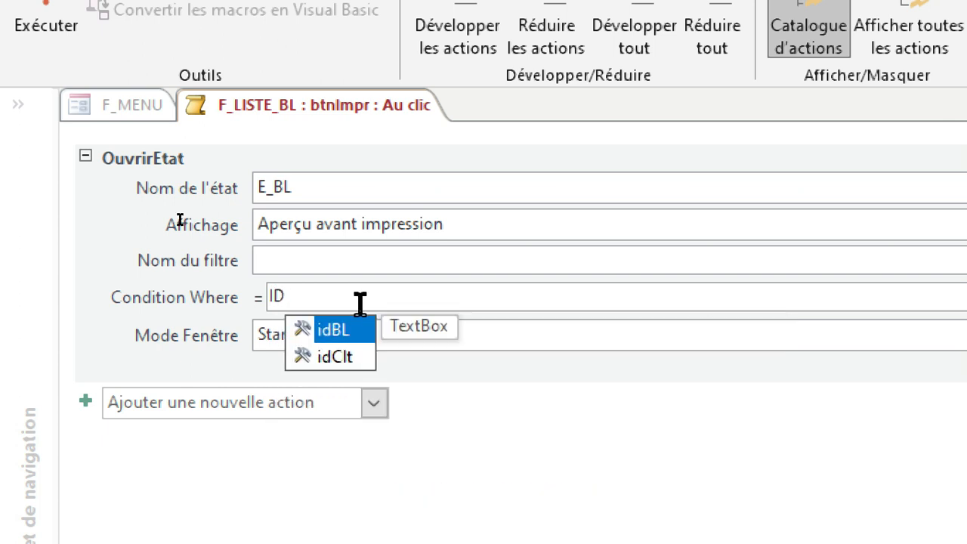
double_click(339, 331)
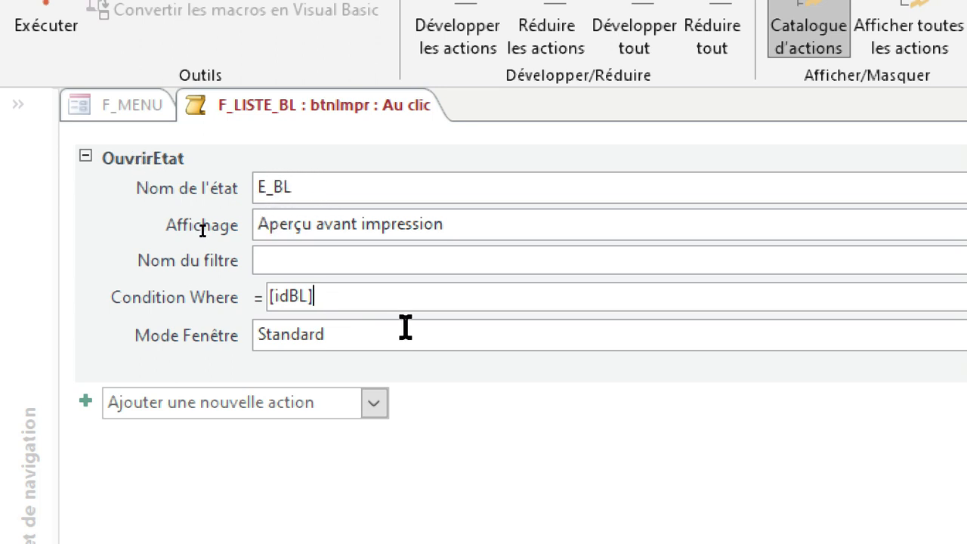
type("=")
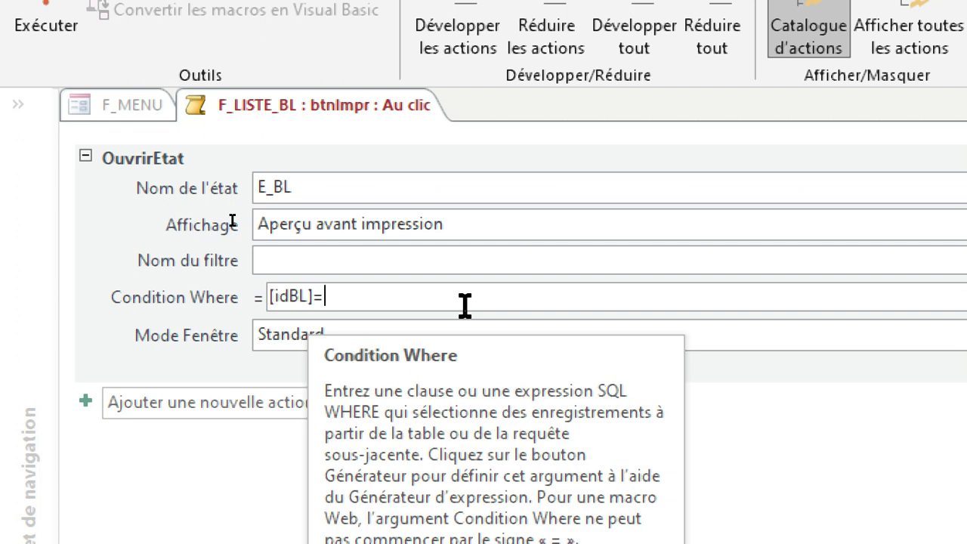
type("for")
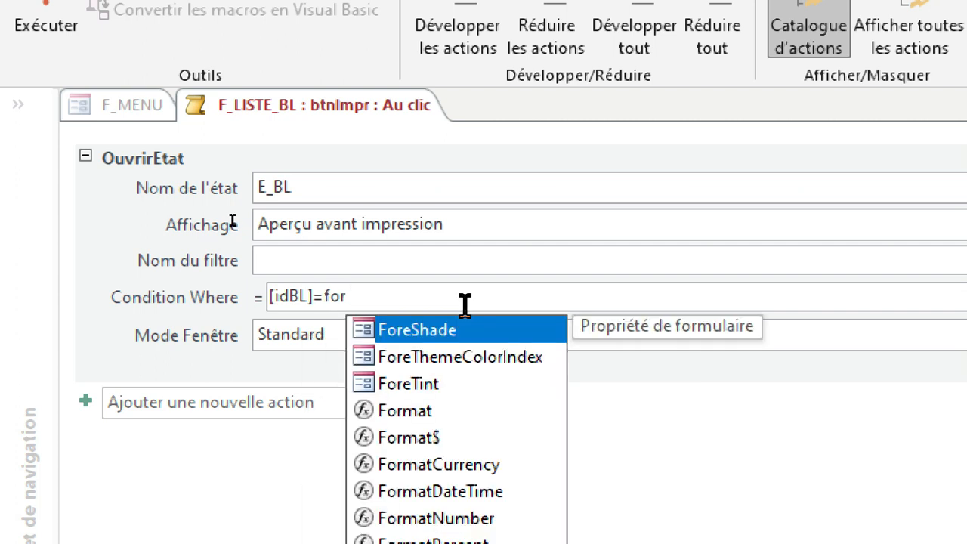
type("m")
left_click(487, 523)
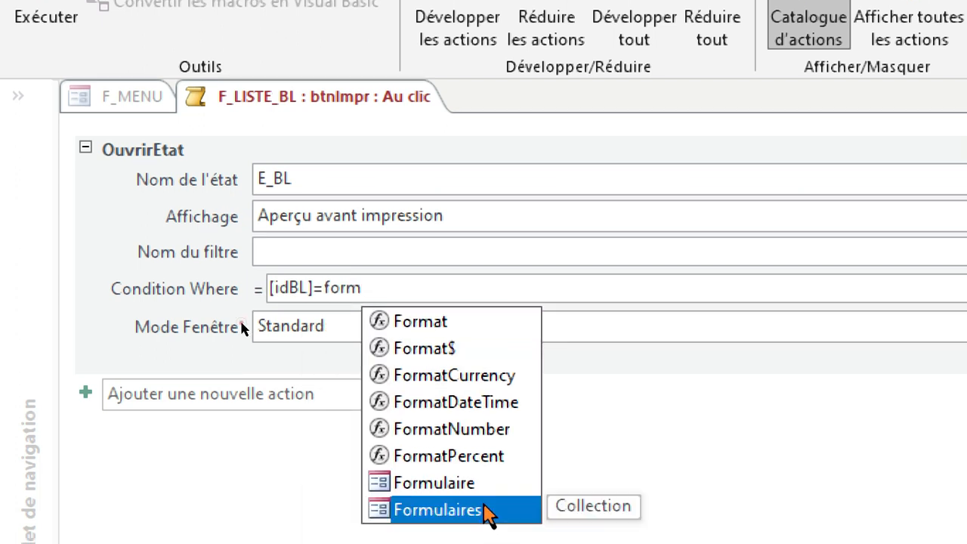
double_click(484, 504)
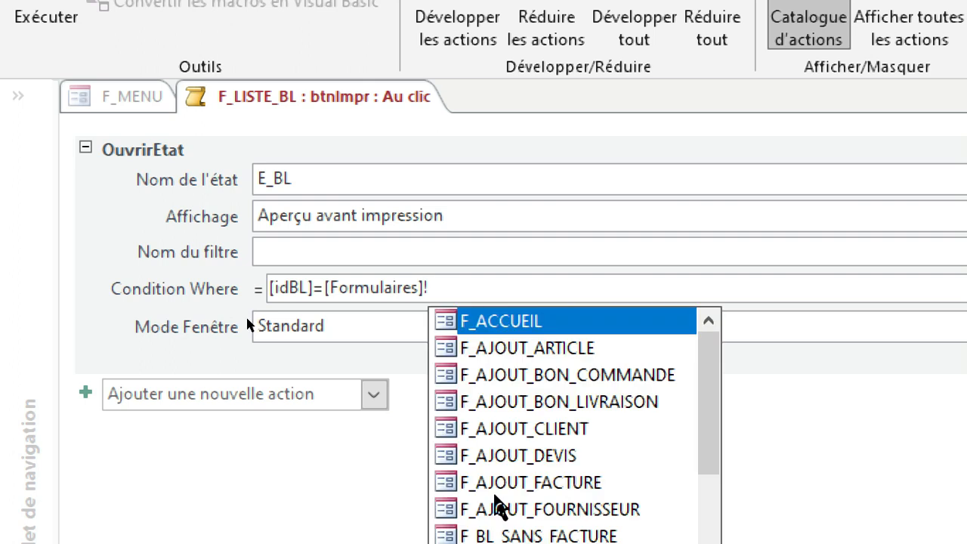
scroll(680, 476, "down", 2)
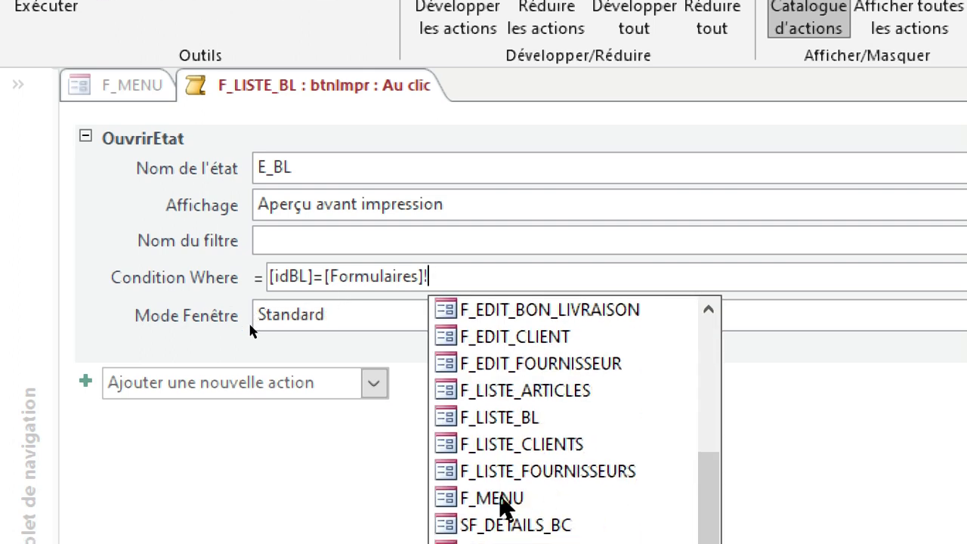
double_click(495, 500)
Step: Complete the Where condition by appending ![SousFormulaireNavigation].[Formulaire]![idBL] after the F_MENU reference
type("!so")
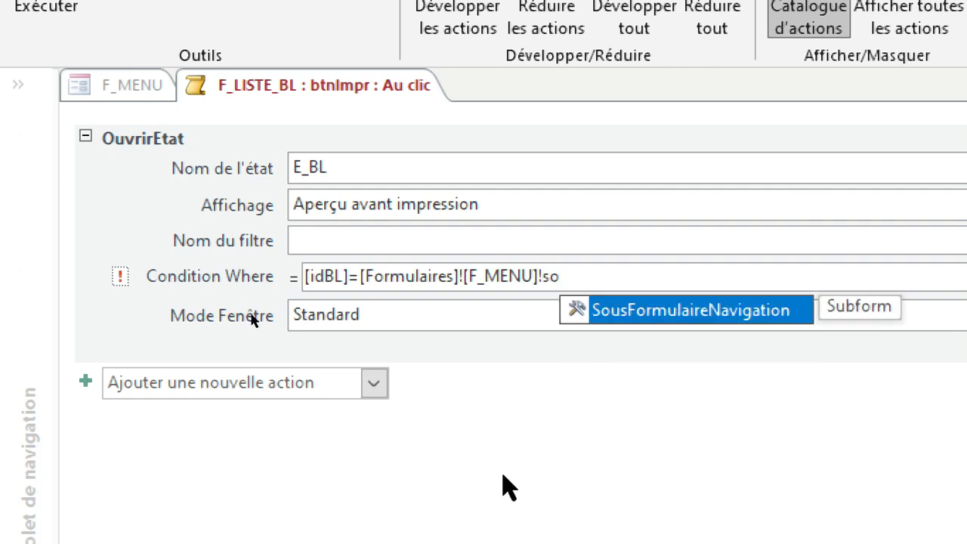
double_click(672, 309)
type("!")
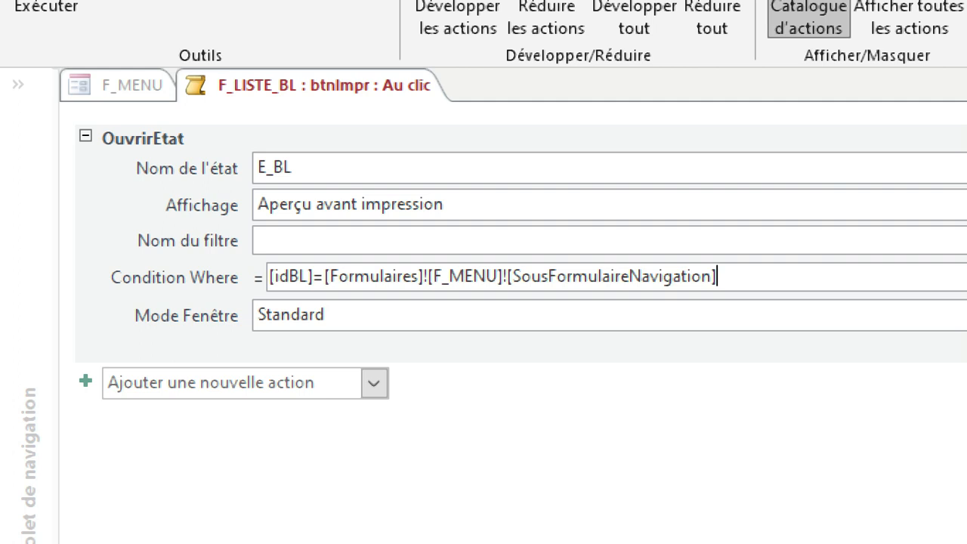
type("f")
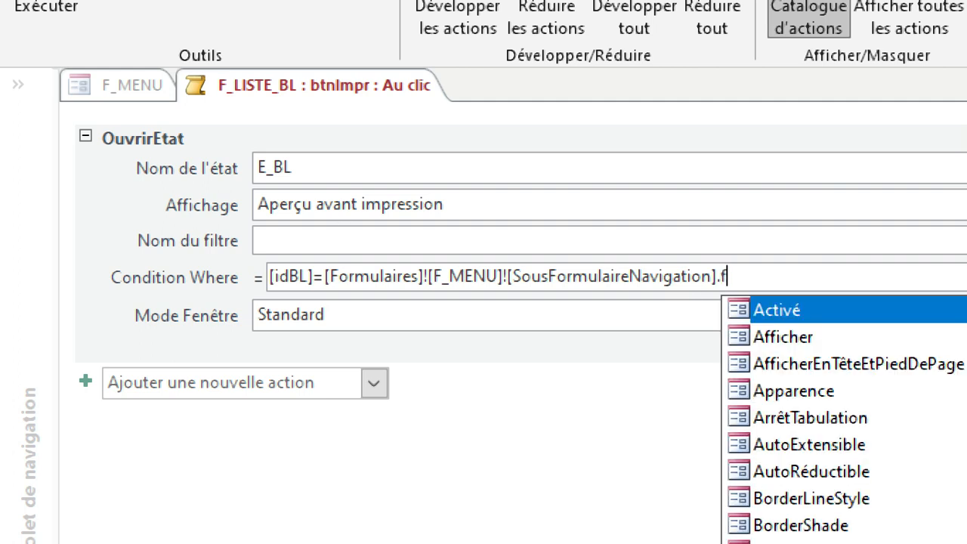
type("or")
double_click(820, 310)
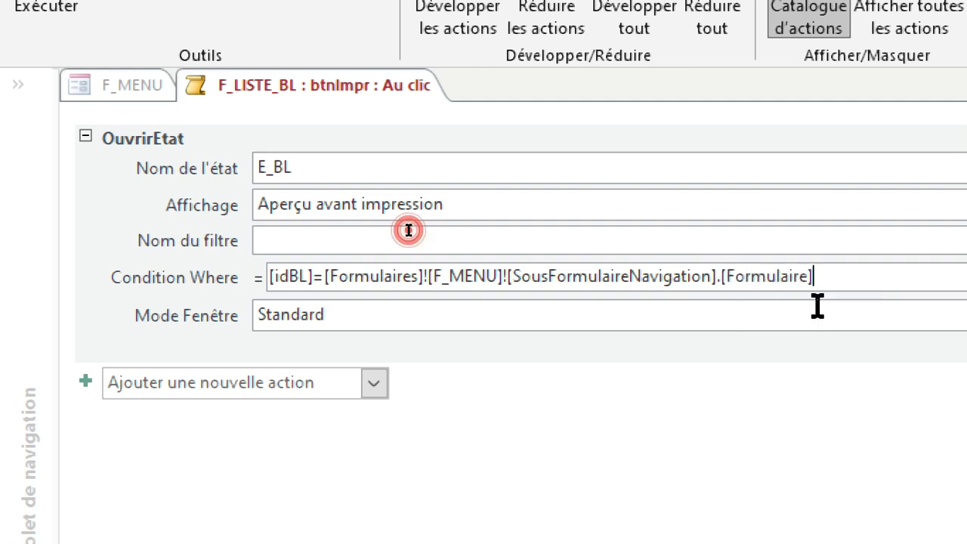
type("!")
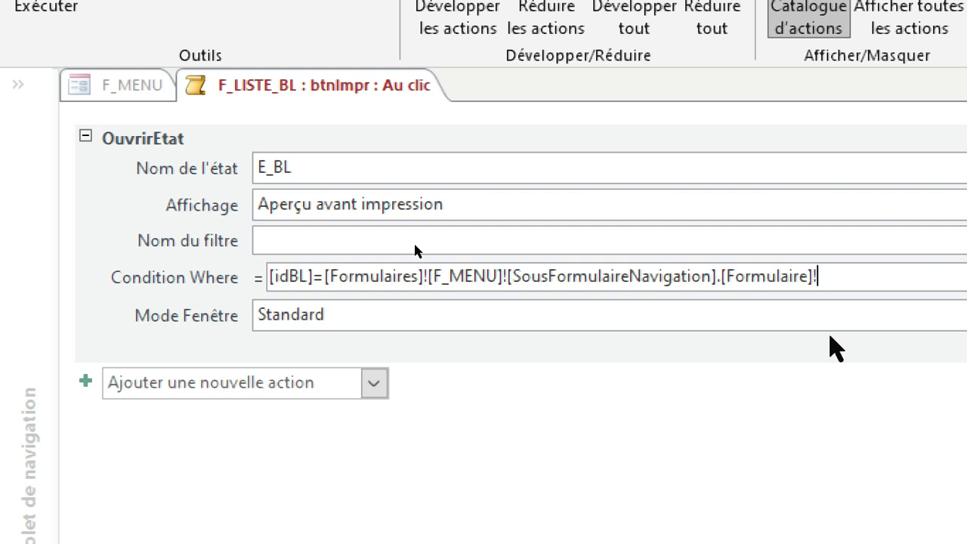
scroll(843, 529, "down", 3)
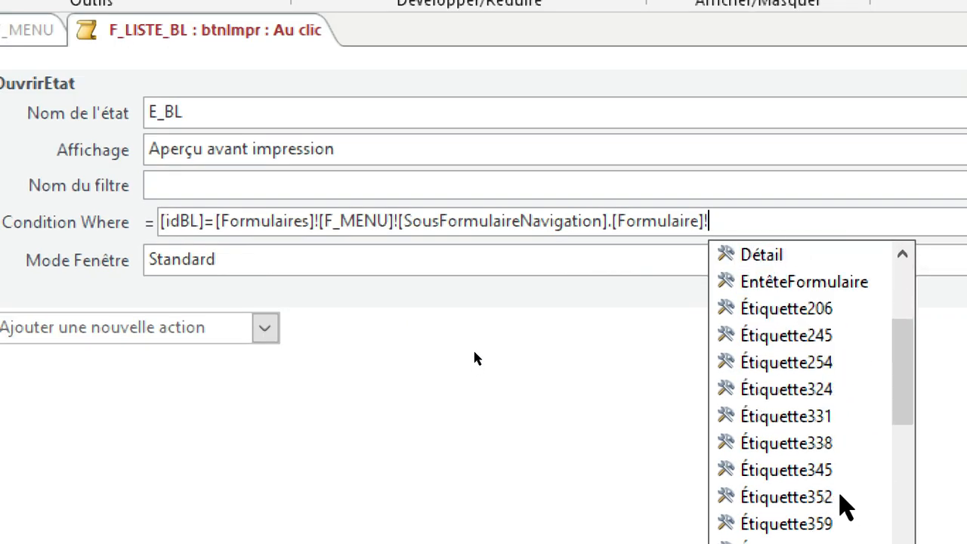
type("i")
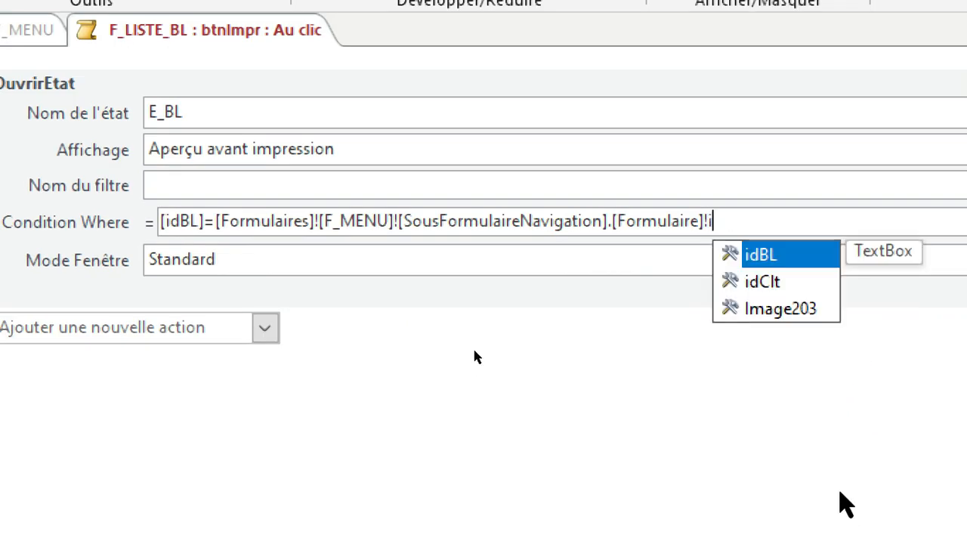
double_click(780, 257)
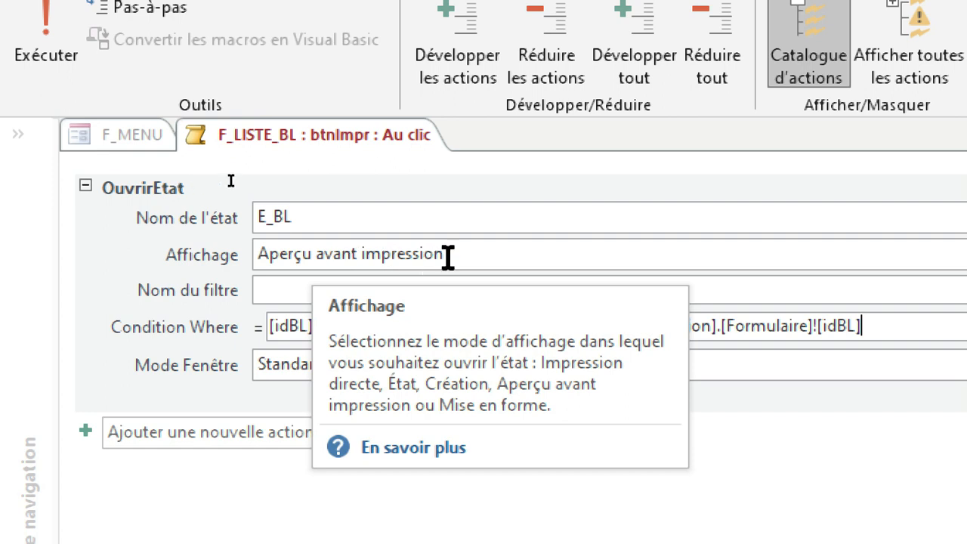
Step: Close the btnImpr macro and the property sheet, and display the BON DE LIVRAISON list in form view
left_click(479, 255)
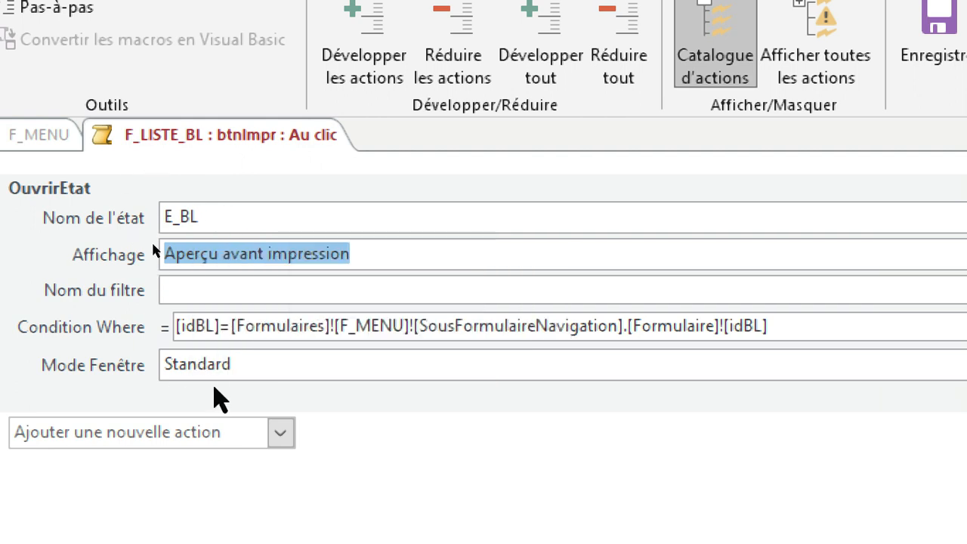
double_click(200, 326)
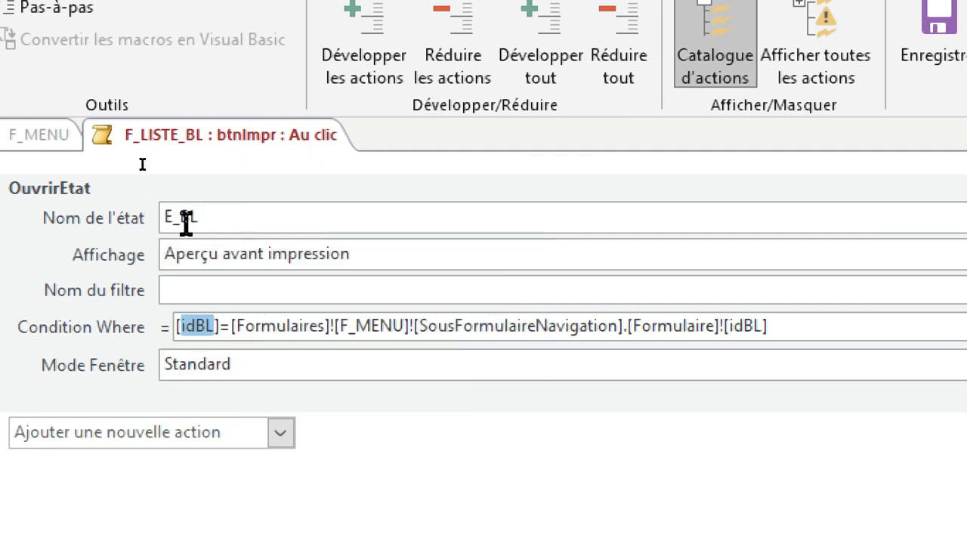
left_click(451, 216)
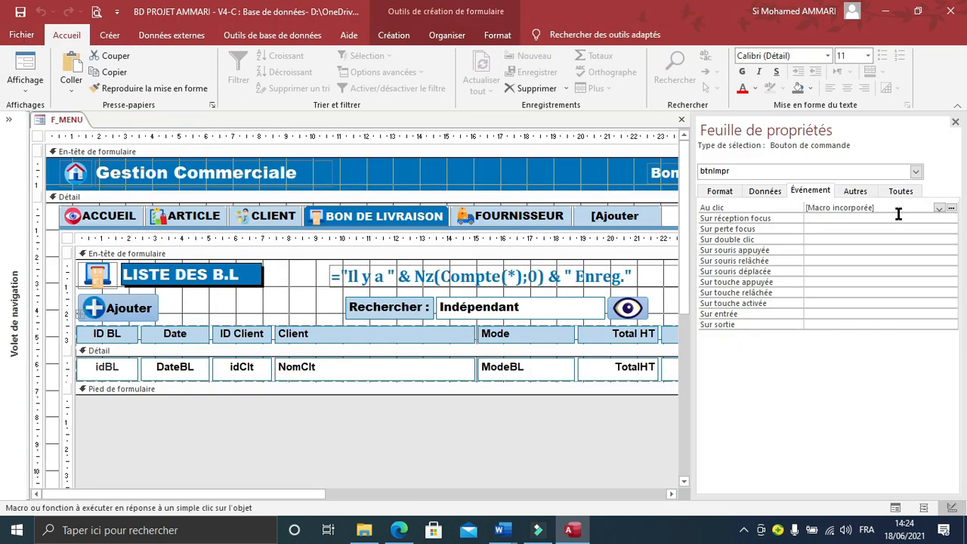
left_click(956, 122)
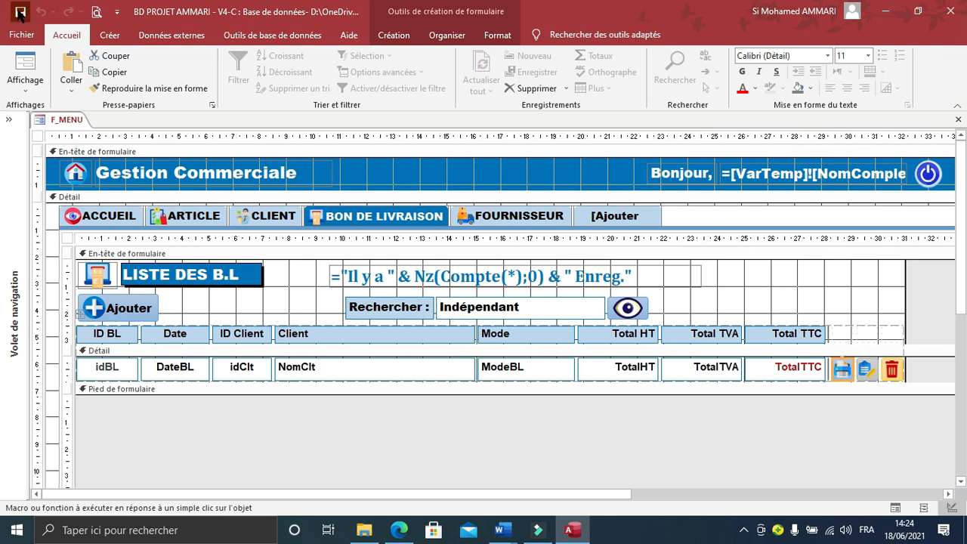
left_click(28, 58)
left_click(380, 180)
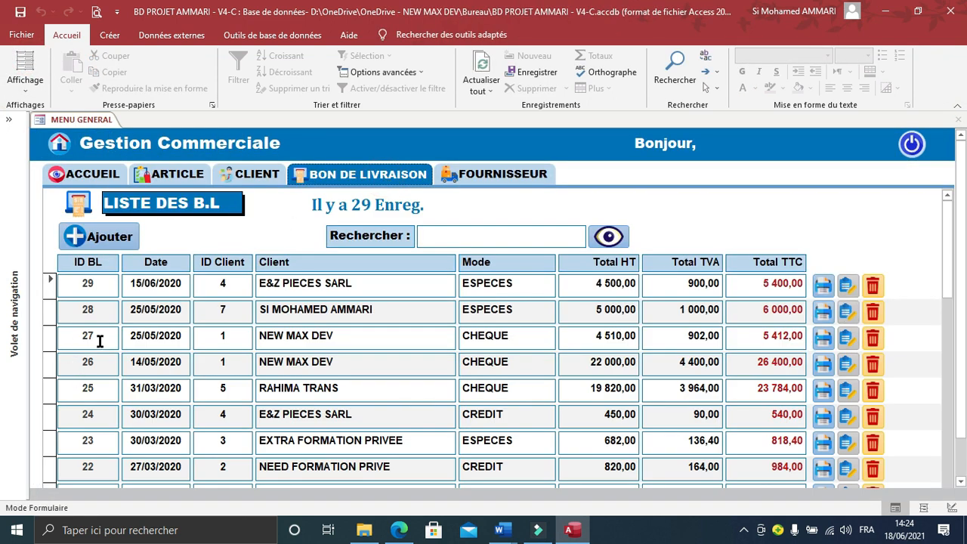
Step: Open the print preview of delivery note 25 from the list, examine the whole report page and close the preview
left_click(95, 388)
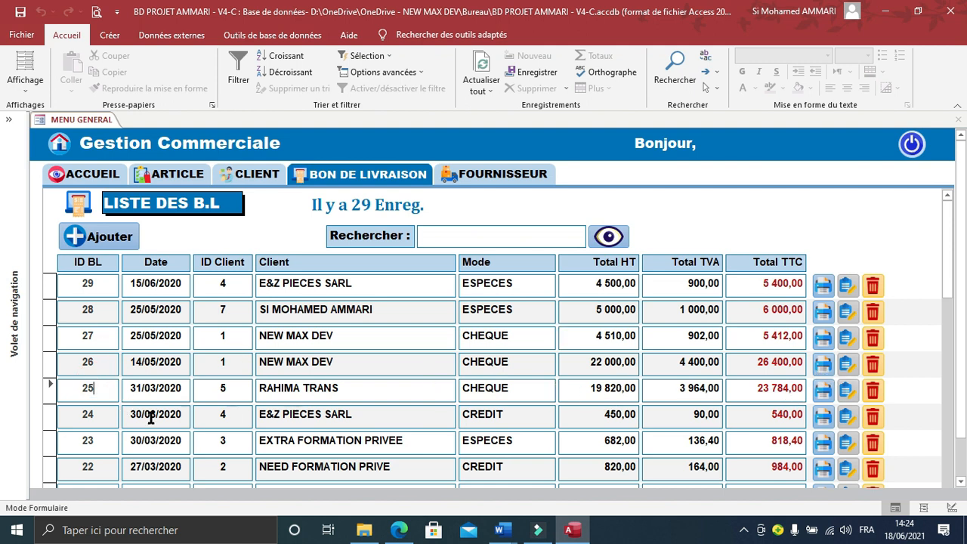
left_click(823, 390)
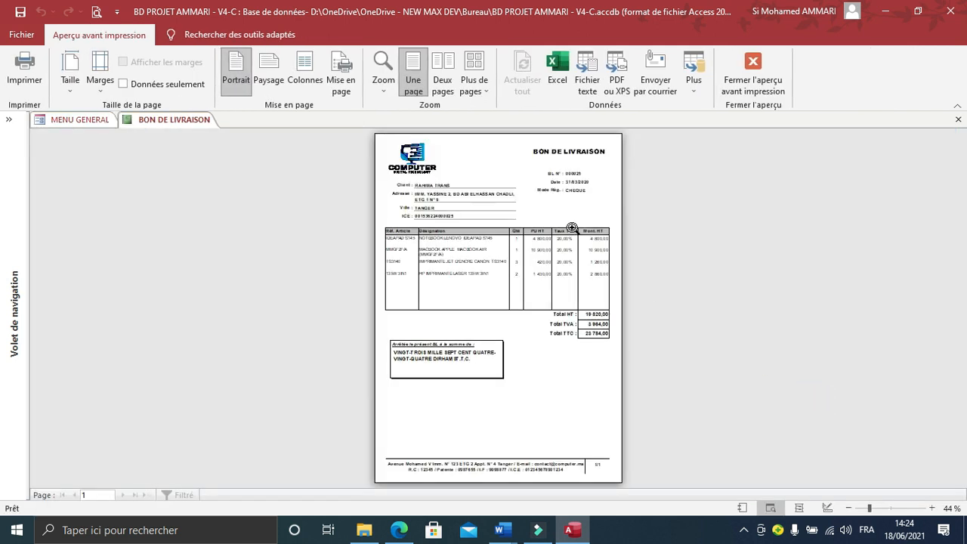
left_click(532, 193)
scroll(543, 269, "down", 1)
scroll(538, 295, "up", 3)
scroll(535, 302, "down", 8)
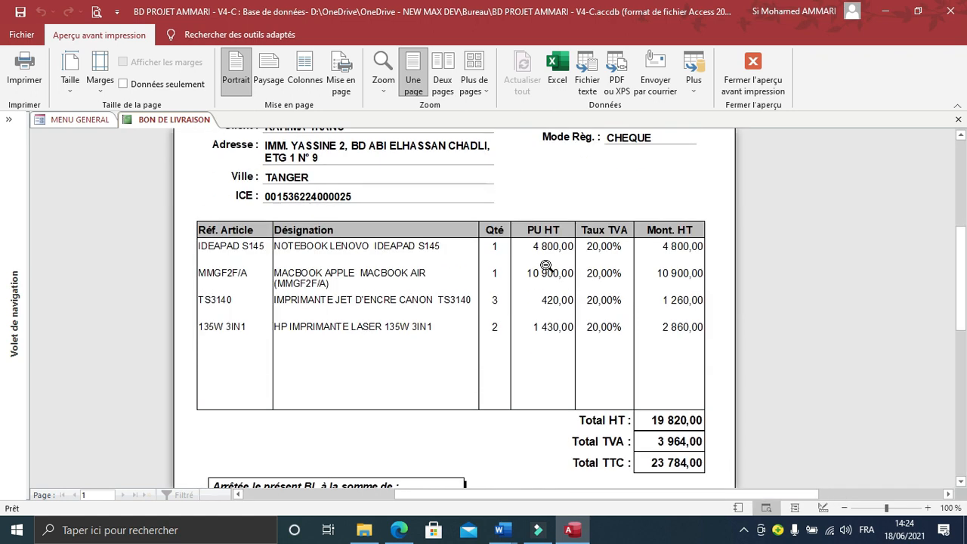
scroll(534, 306, "down", 3)
scroll(533, 302, "up", 10)
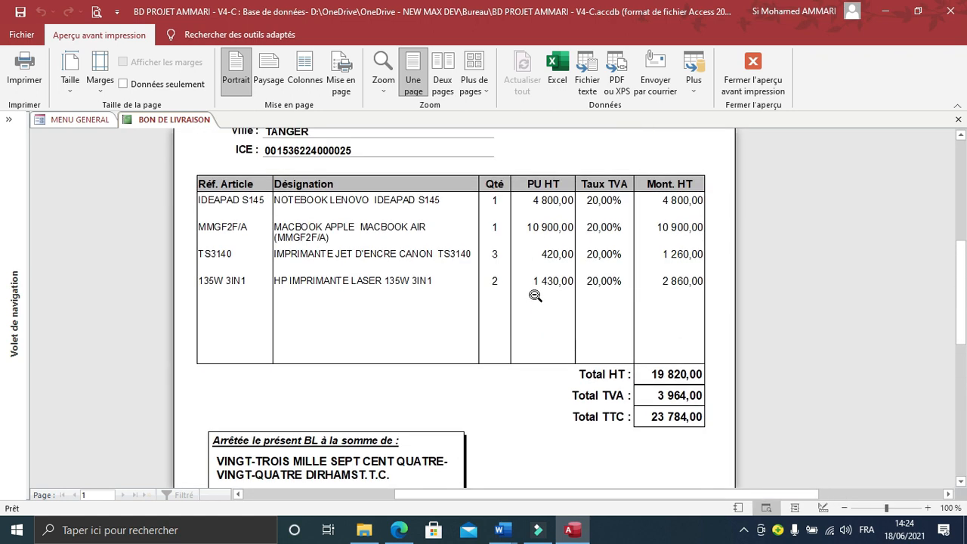
left_click(752, 75)
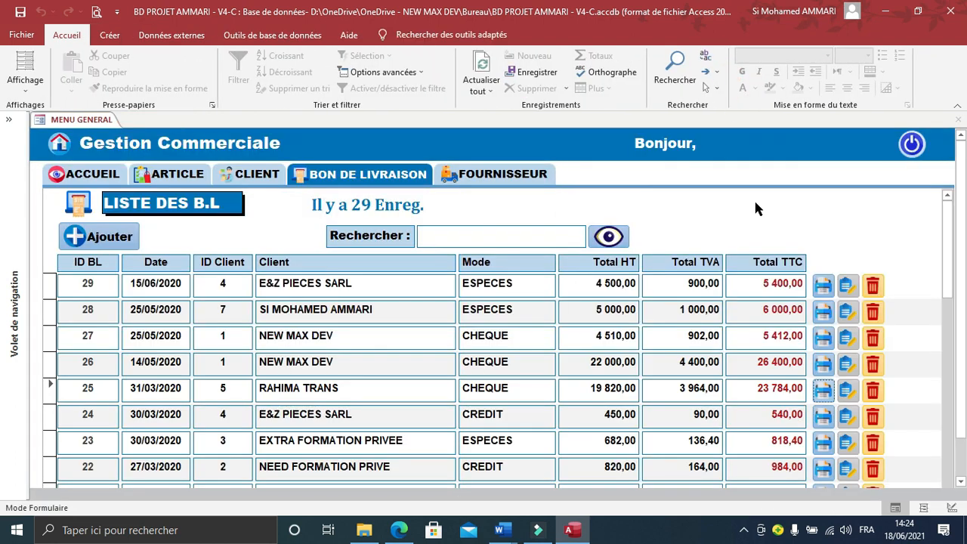
Step: Create a new delivery note from the list and choose RAHIMA TRANS as its client
left_click(105, 236)
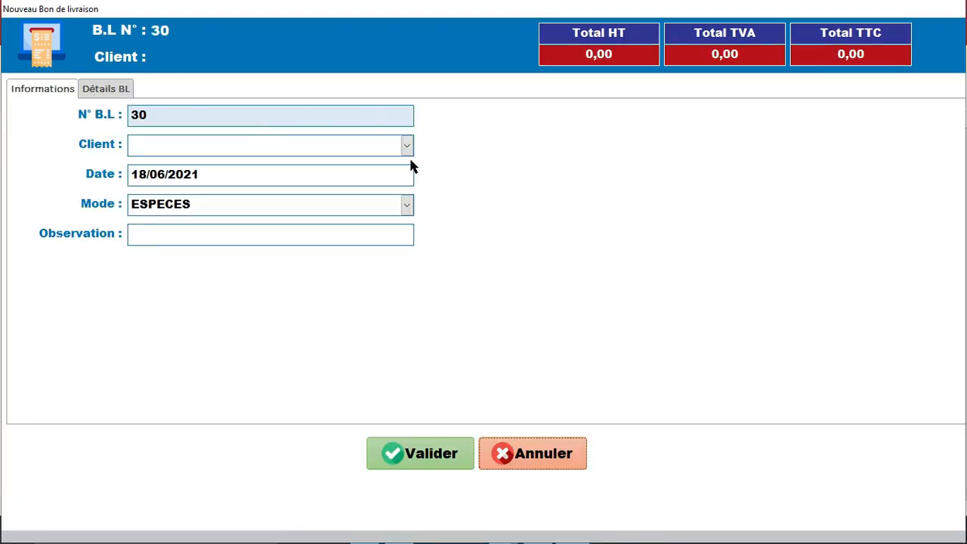
left_click(408, 150)
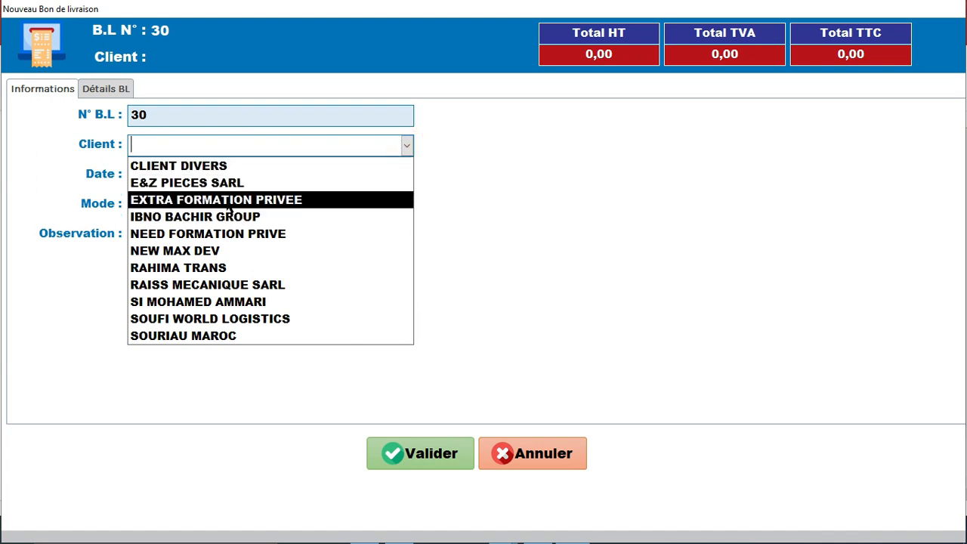
left_click(212, 269)
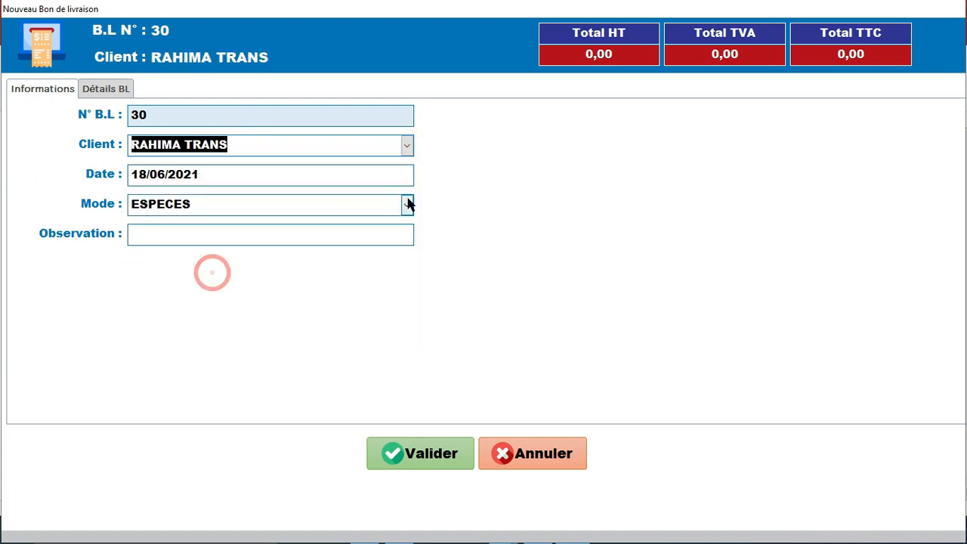
Step: Add article GX30K79401 to the delivery note details with a quantity of 10 and a unit price of 150
left_click(106, 86)
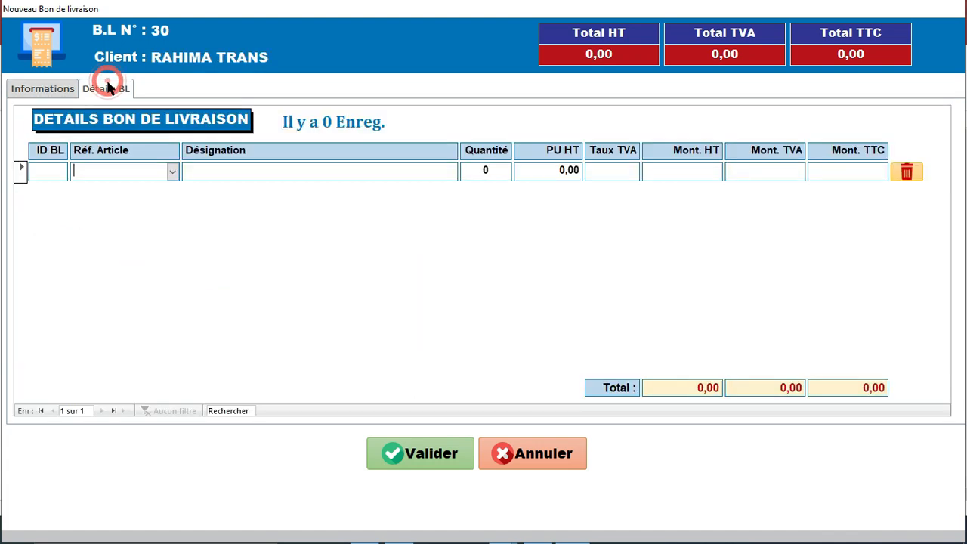
left_click(172, 171)
left_click(147, 231)
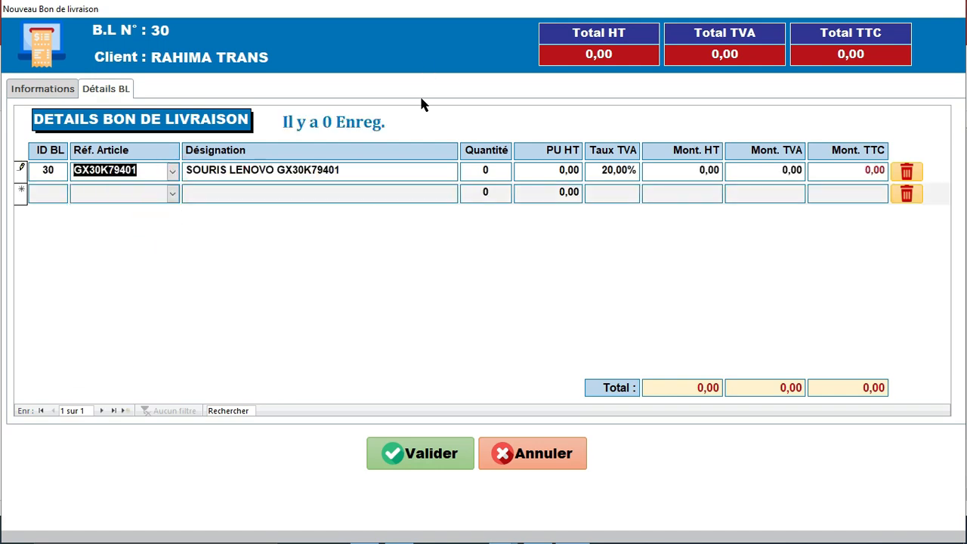
left_click(506, 177)
type("&")
key("BackSpace")
key("Caps_Lock")
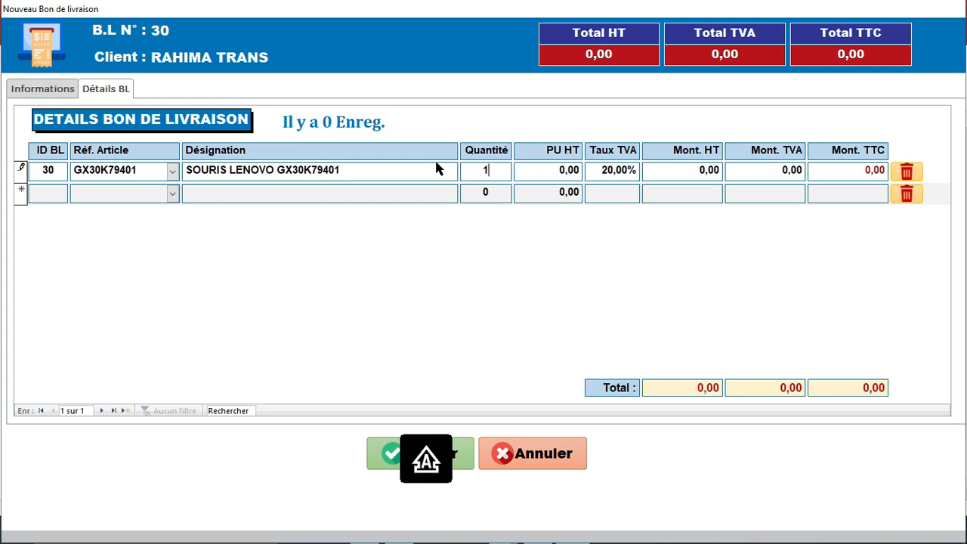
type("10")
left_click(542, 166)
type("15")
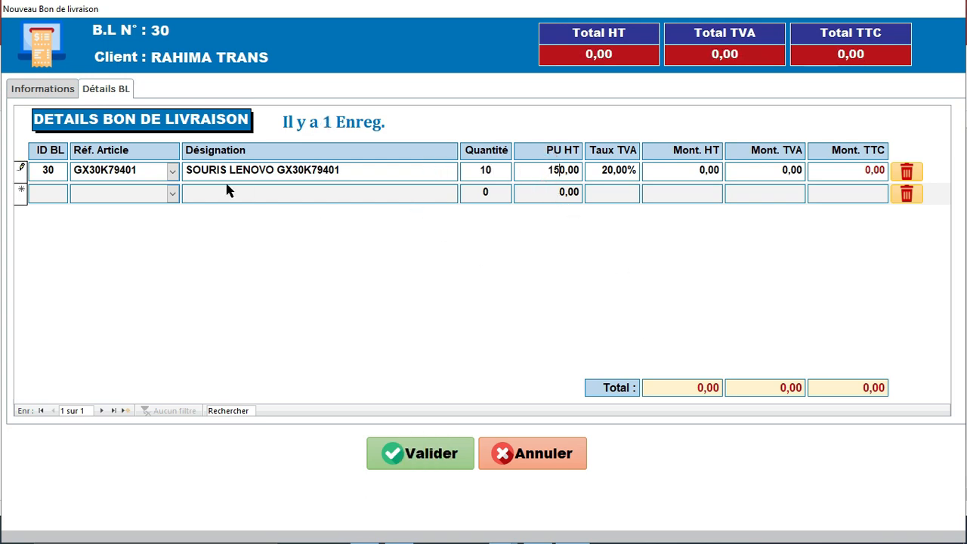
Step: Add article SK486 to the delivery note details with a quantity of 5 and a unit price of 500, and validate the note
left_click(172, 195)
left_click(123, 346)
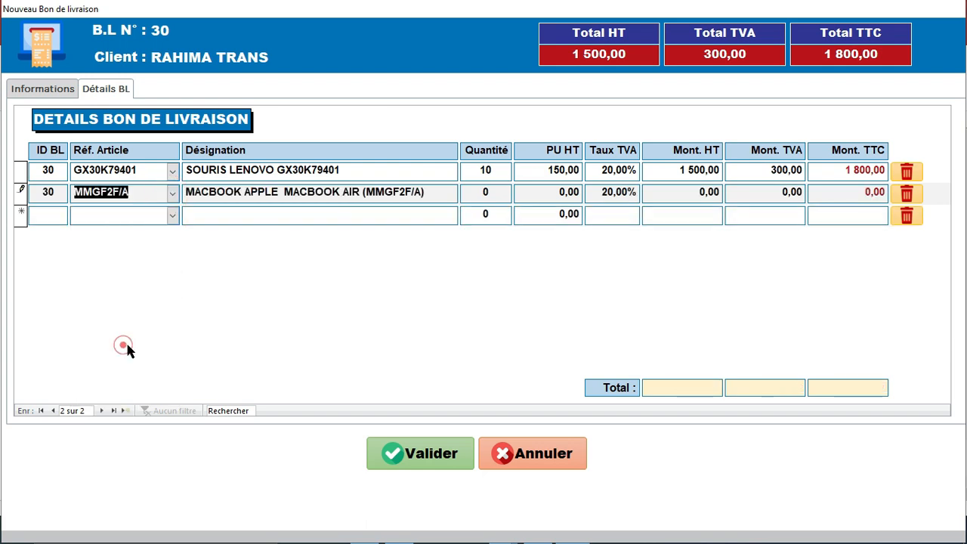
left_click(174, 194)
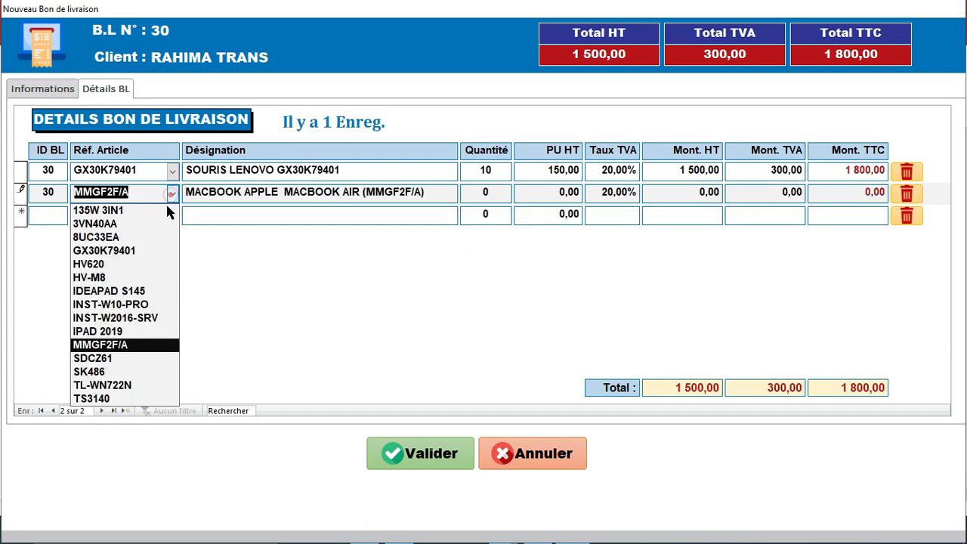
left_click(134, 371)
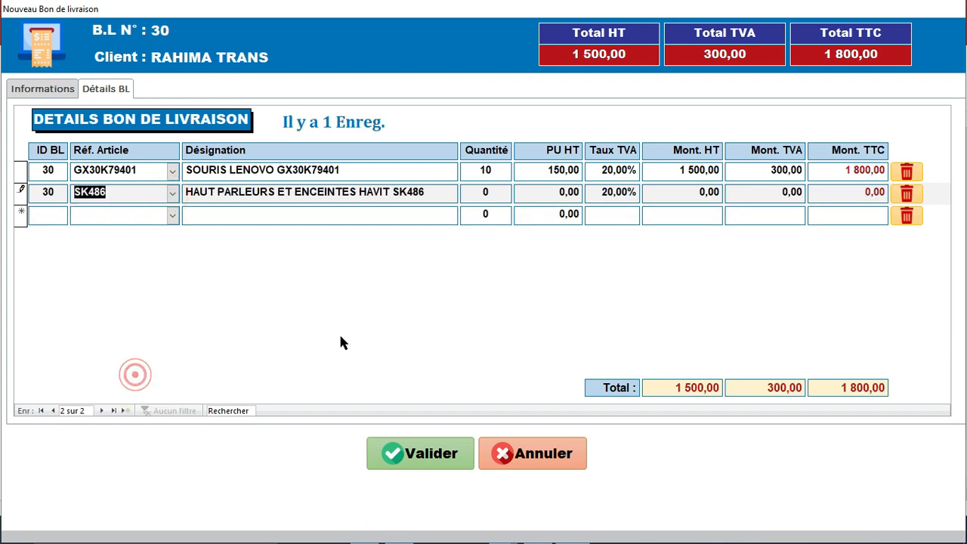
left_click(486, 194)
type("5")
left_click(528, 191)
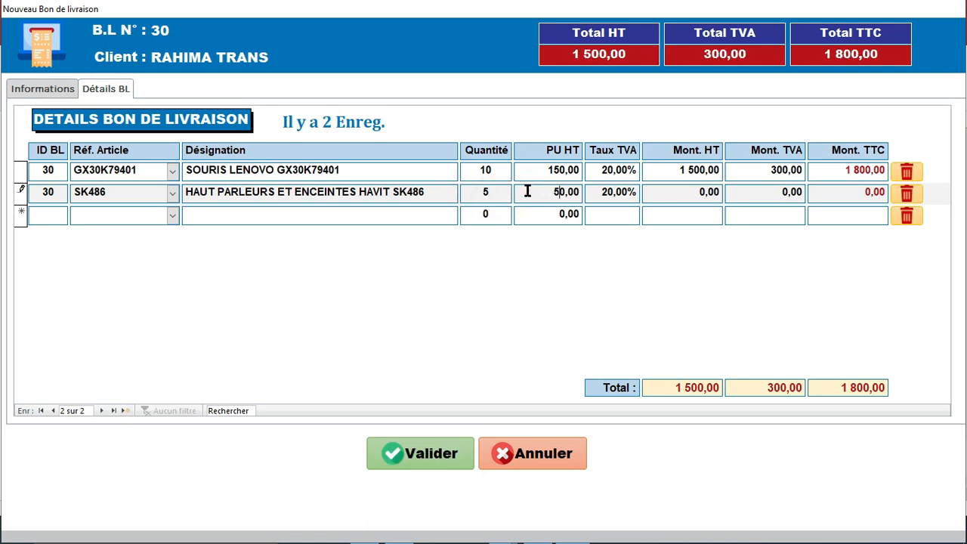
left_click(611, 194)
left_click(564, 215)
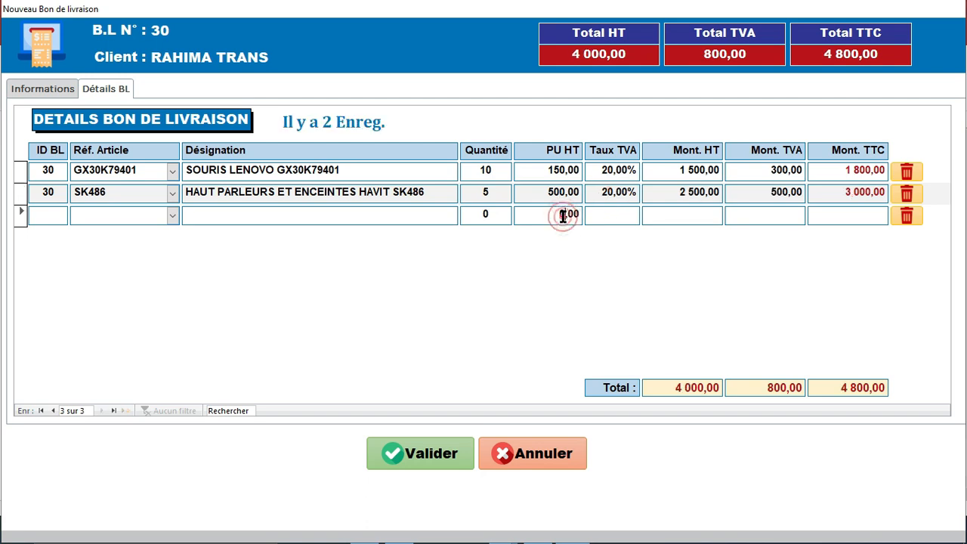
left_click(412, 457)
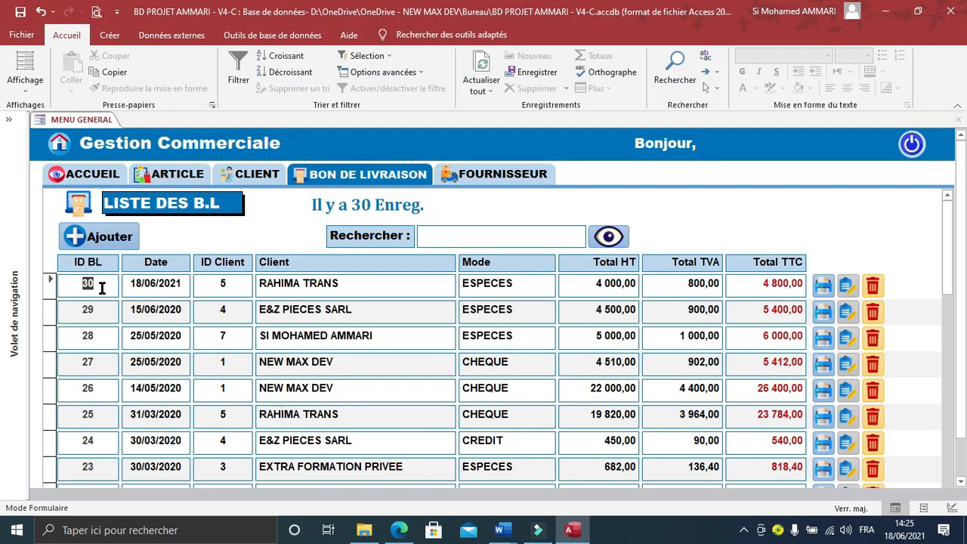
Step: Open the print preview of delivery note 30 from the list, examine the report page and close the preview
left_click(824, 286)
left_click(534, 300)
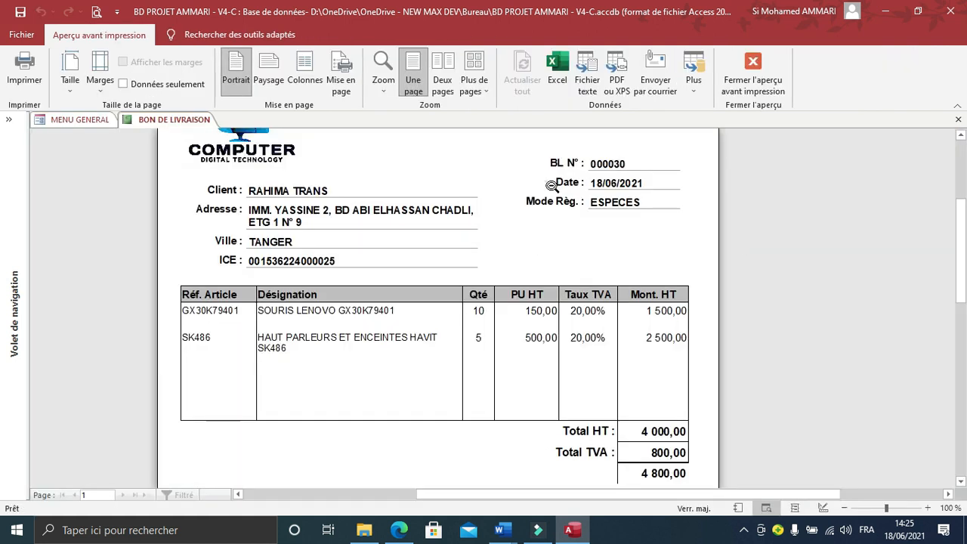
scroll(536, 337, "down", 5)
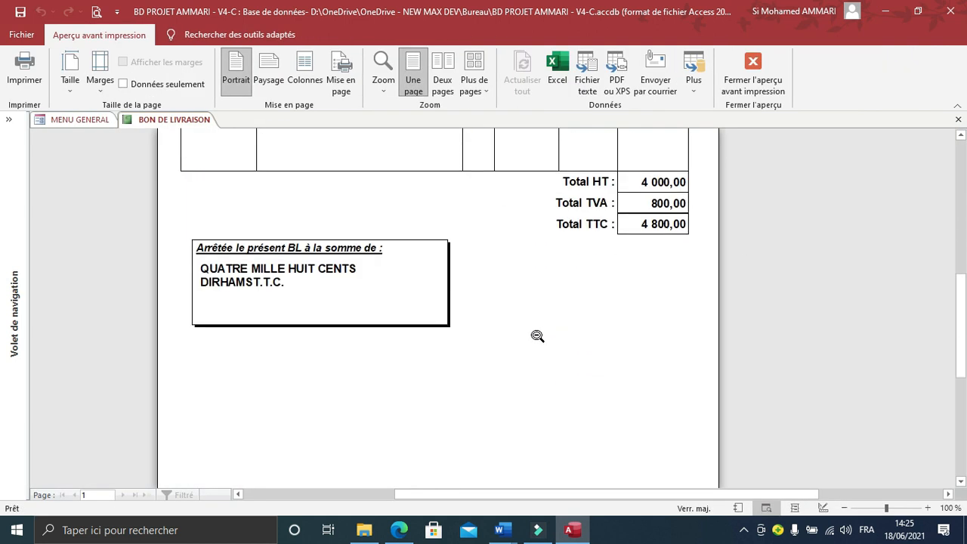
scroll(537, 309, "up", 7)
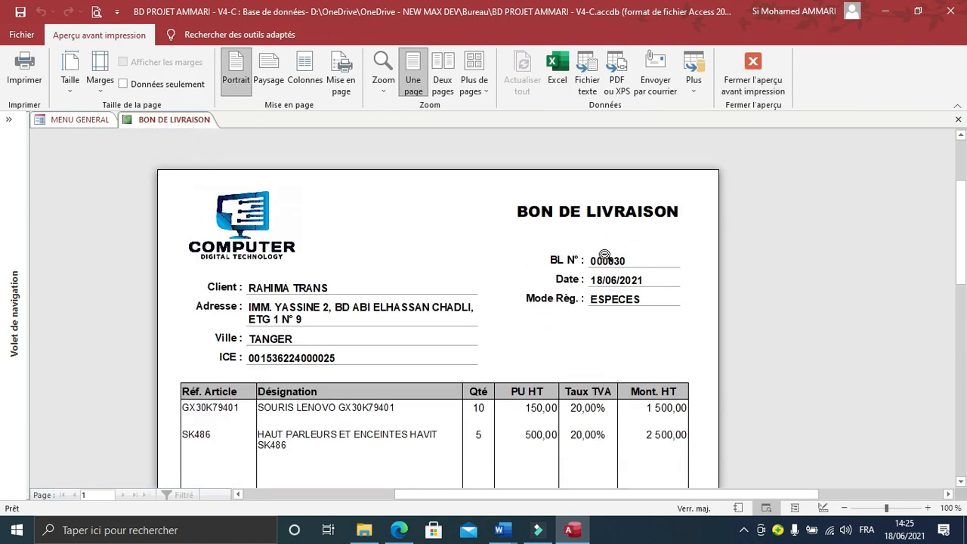
left_click(745, 97)
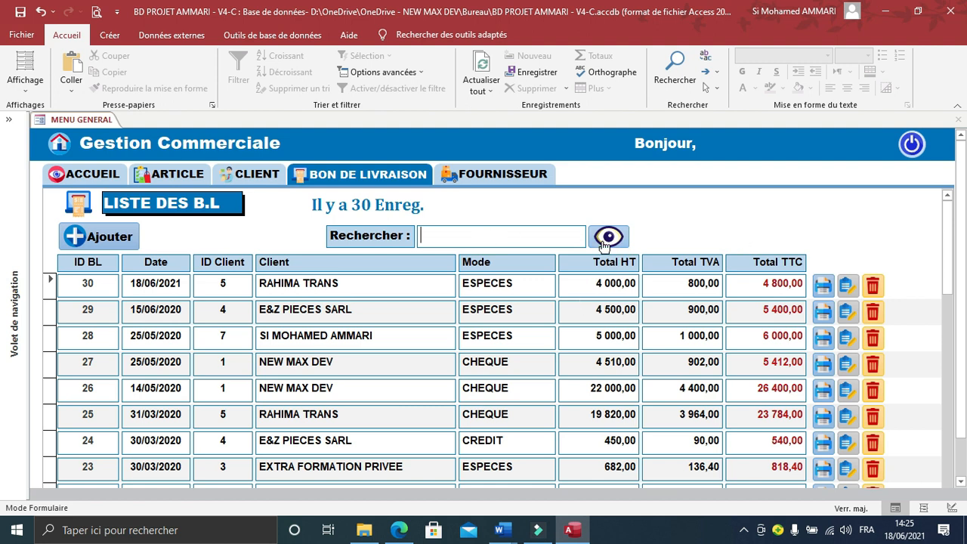
Step: Open the query R_LISTE_BL in design view and collapse the list of database objects
left_click(21, 231)
scroll(75, 310, "up", 5)
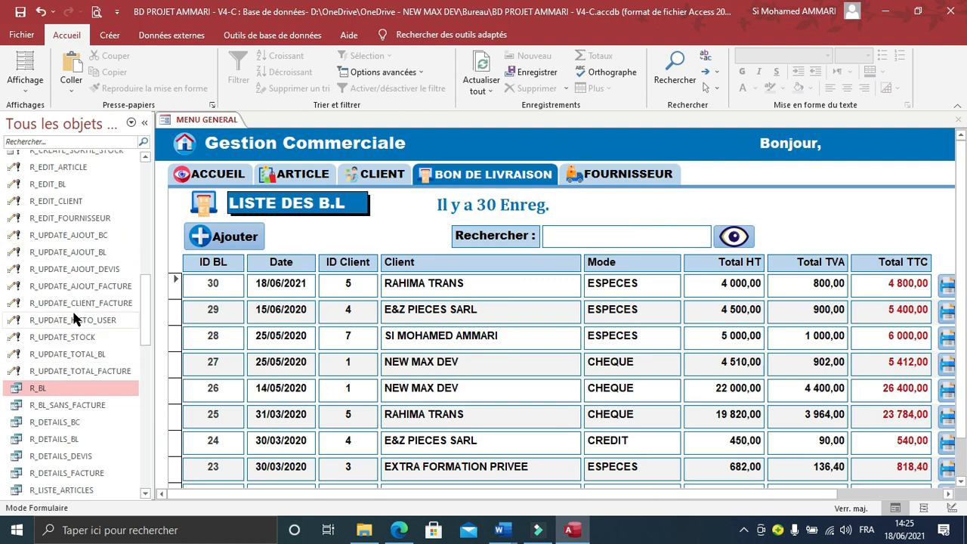
scroll(81, 314, "up", 4)
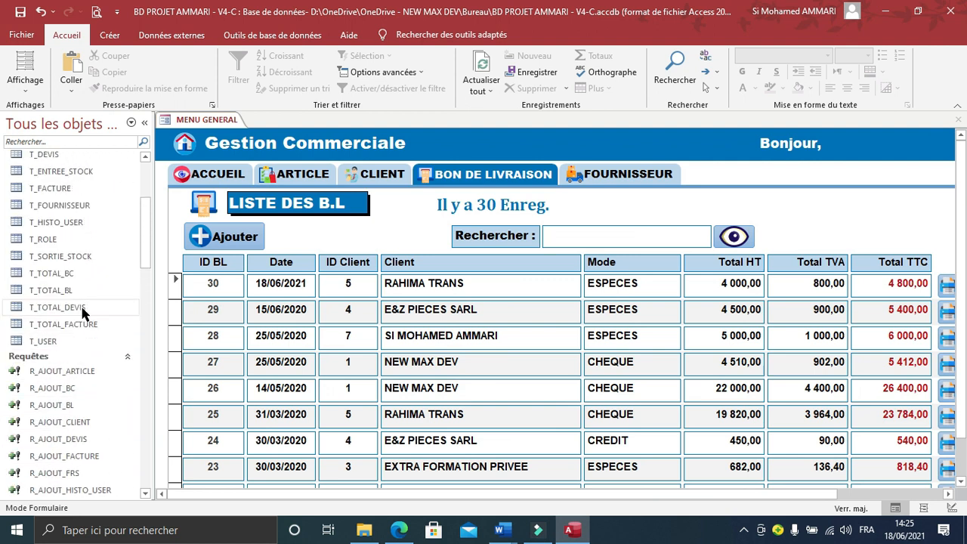
scroll(82, 314, "down", 5)
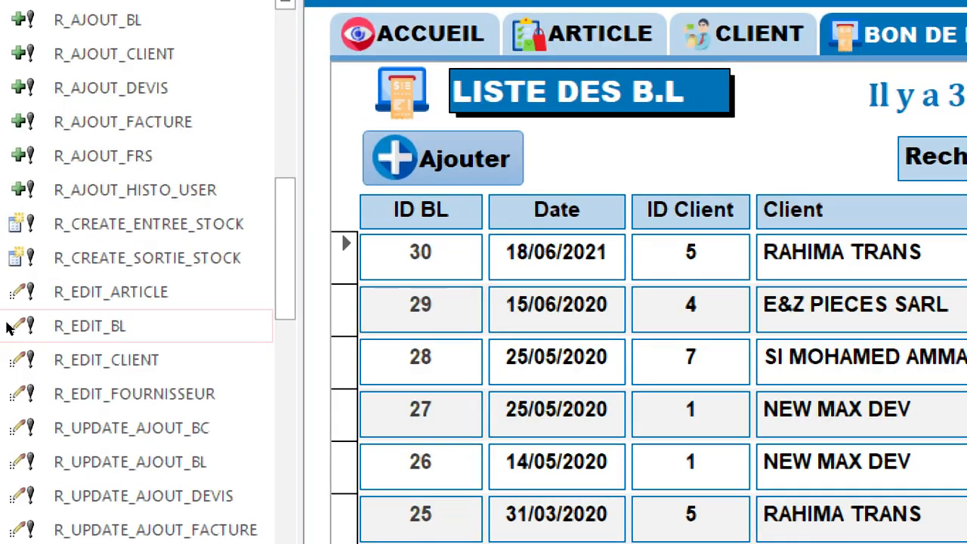
scroll(8, 321, "down", 5)
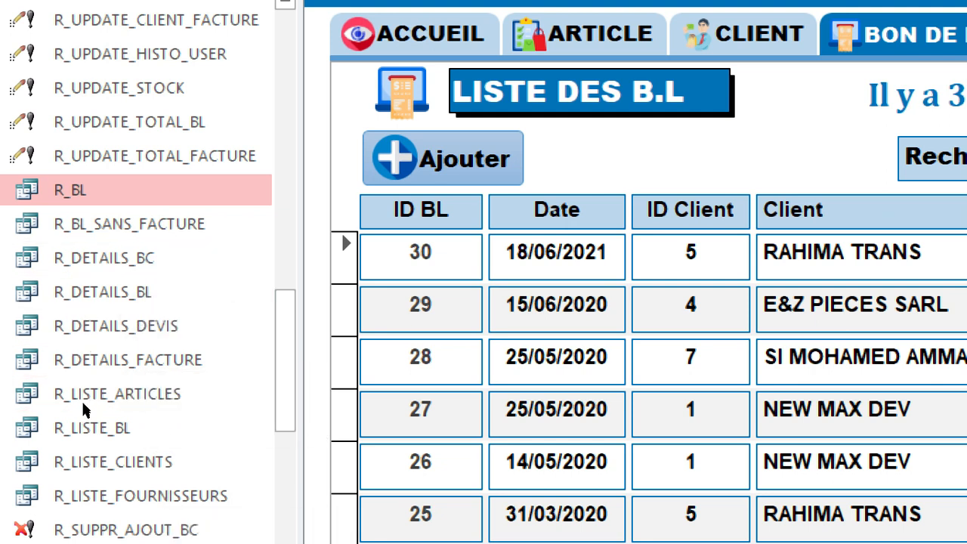
scroll(82, 400, "down", 2)
left_click(47, 233)
right_click(80, 226)
left_click(113, 274)
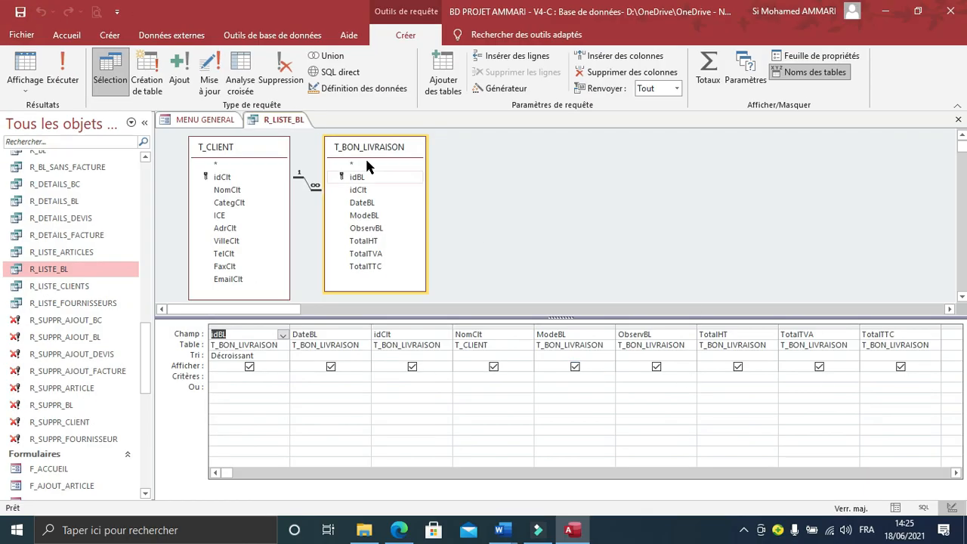
left_click(144, 123)
Step: Open the Expression Builder on the query's first empty column and insert the idBL field into the expression
left_click(830, 337)
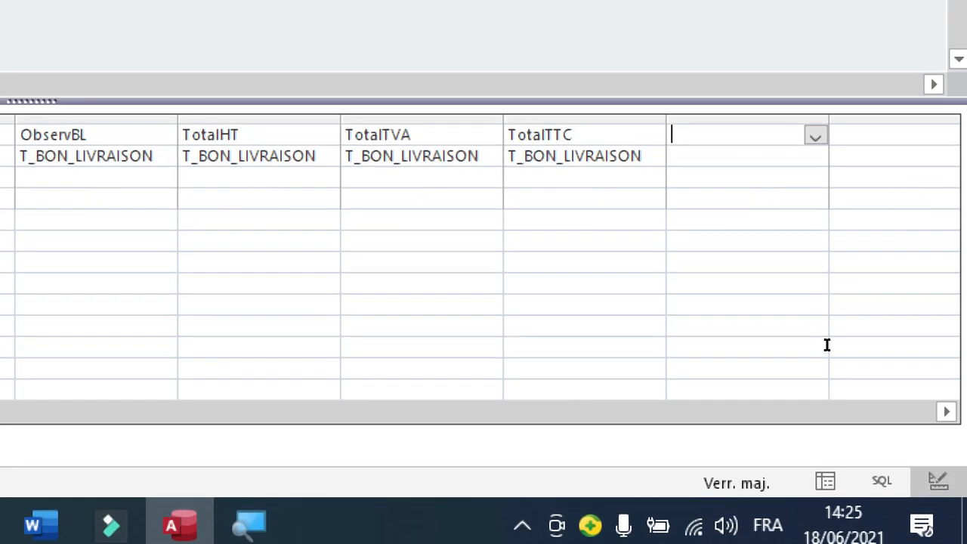
key("shift+F10")
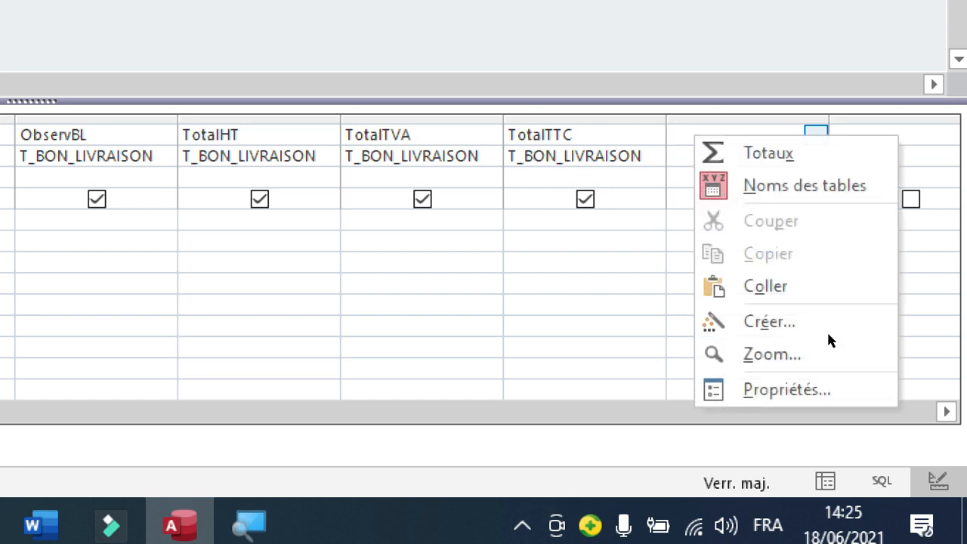
right_click(674, 131)
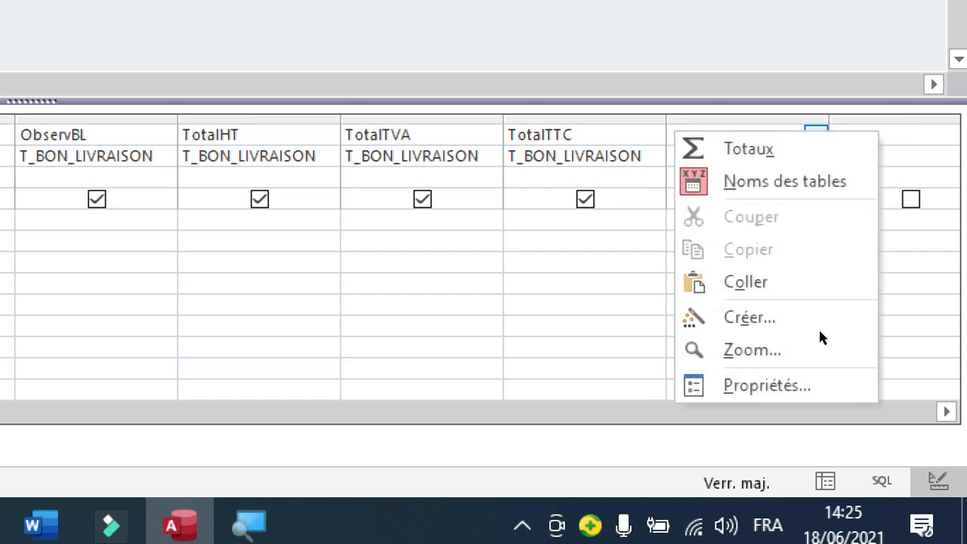
key("Return")
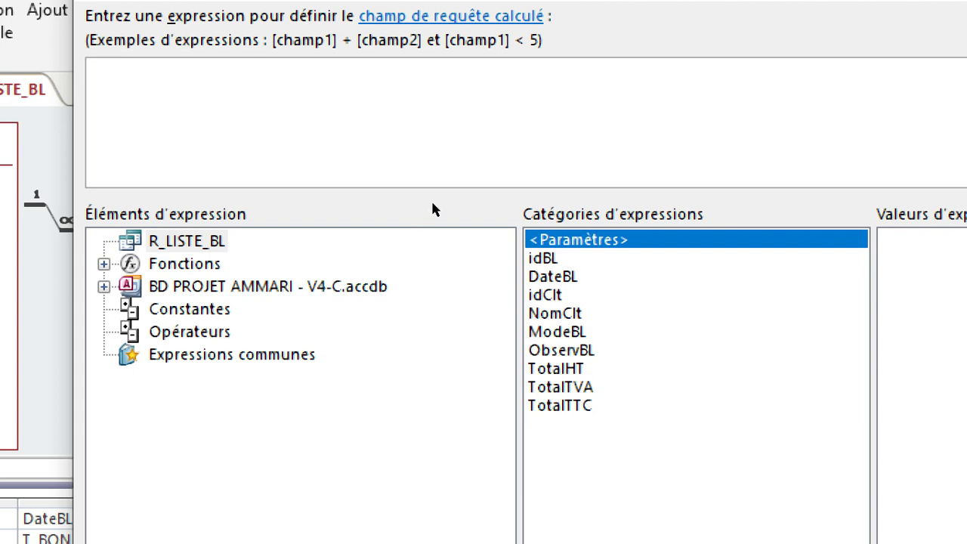
double_click(544, 259)
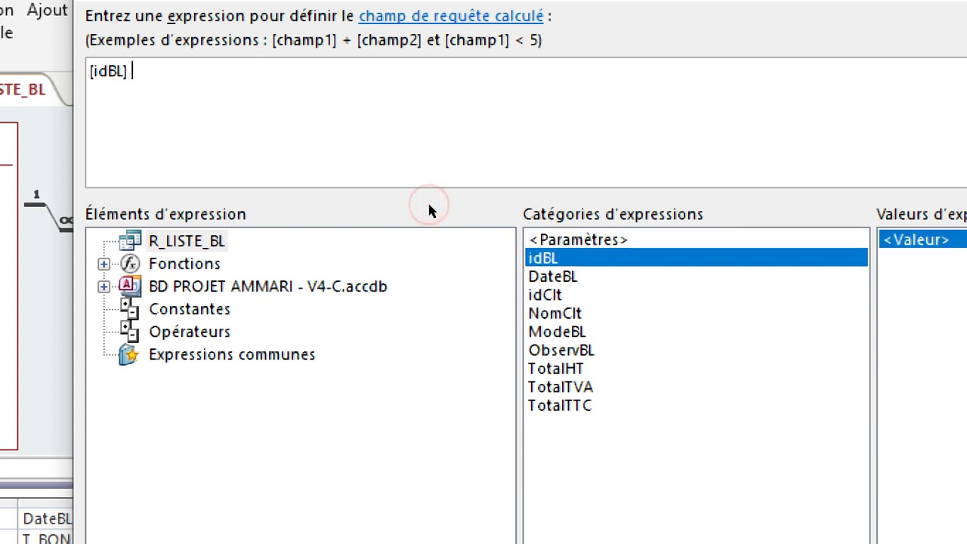
Step: Complete the calculated field's expression as [idBL] & [NomClt] & [ModeBL] and confirm it
left_click(407, 153)
double_click(555, 314)
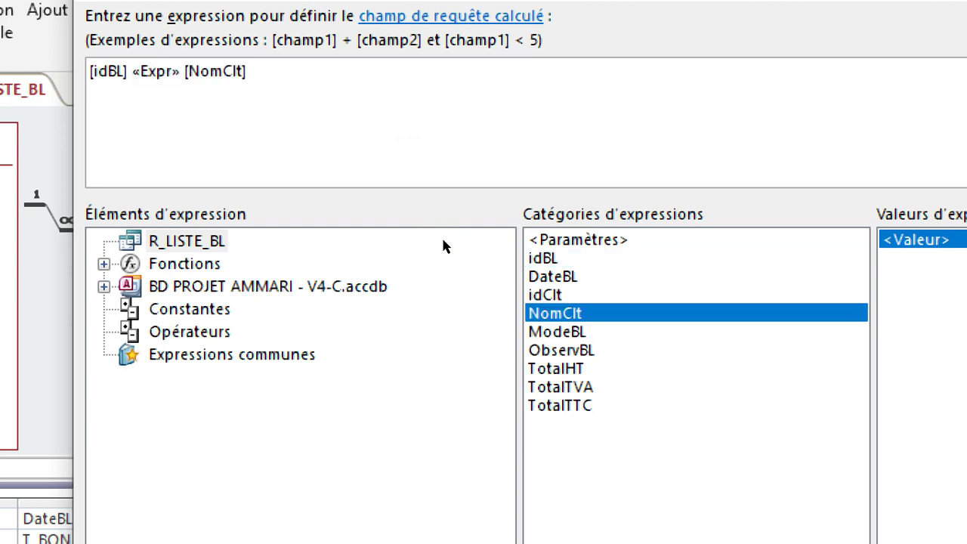
left_click_drag(322, 112, 224, 112)
key("BackSpace")
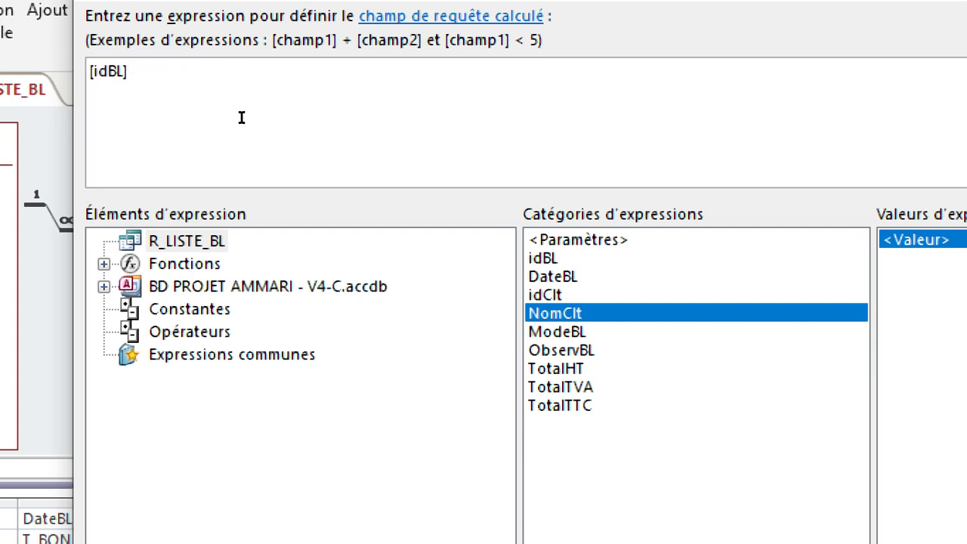
type("1")
type("&")
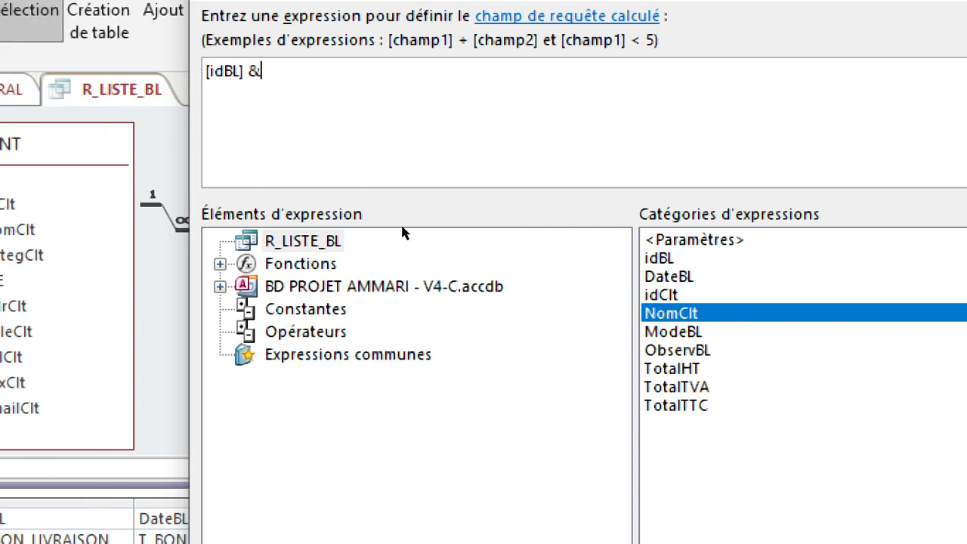
type(" [NomClt] &")
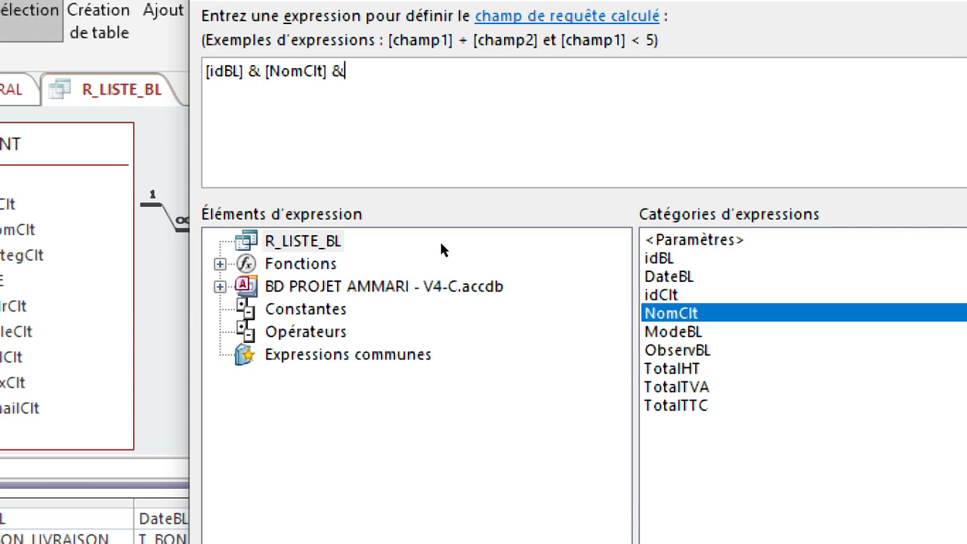
type(" [ModeBL]")
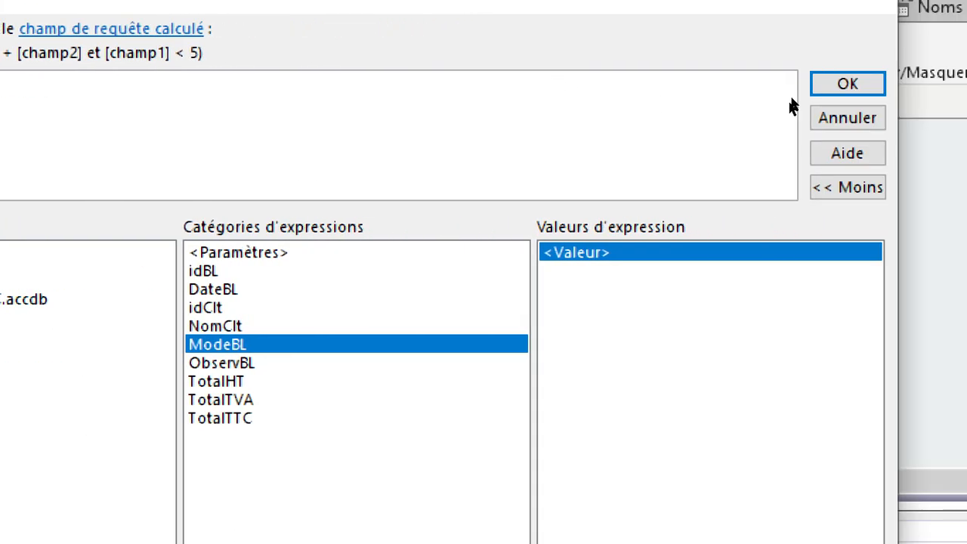
left_click(848, 84)
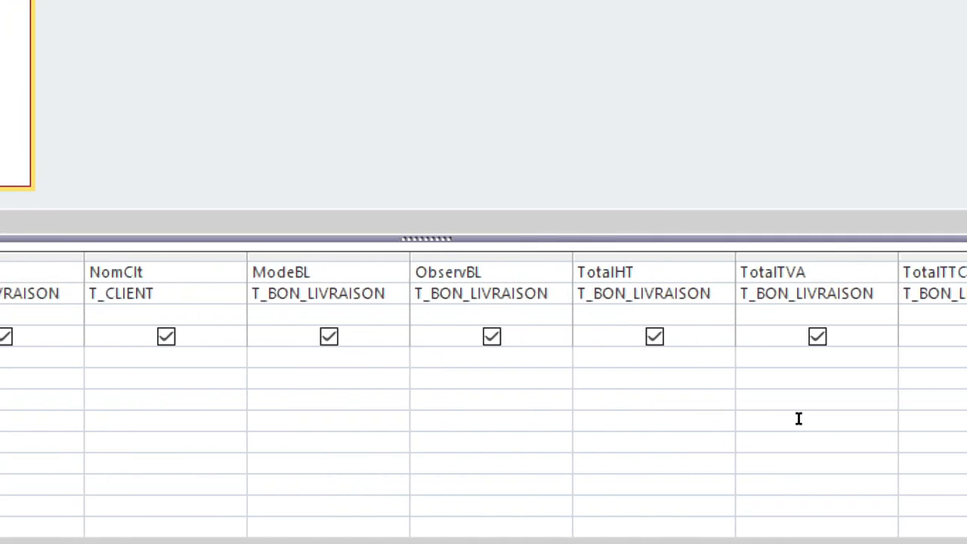
Step: Open the Expression Builder for the criteria of the calculated column in the query grid
left_click(854, 409)
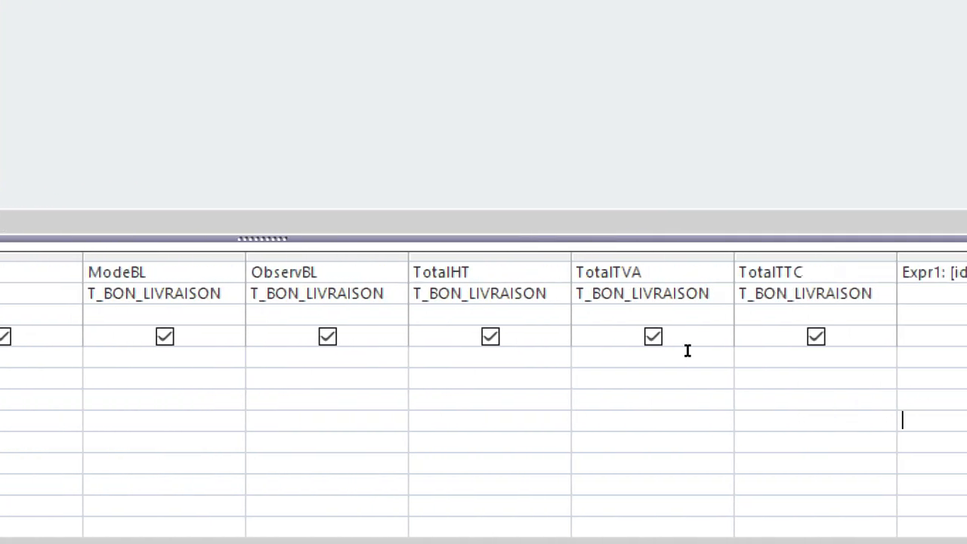
left_click(834, 377)
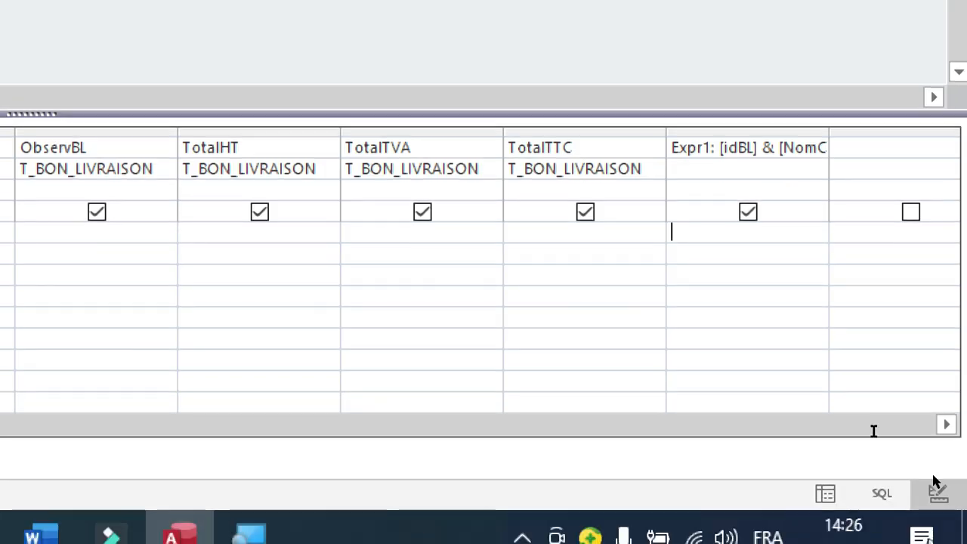
key("Menu")
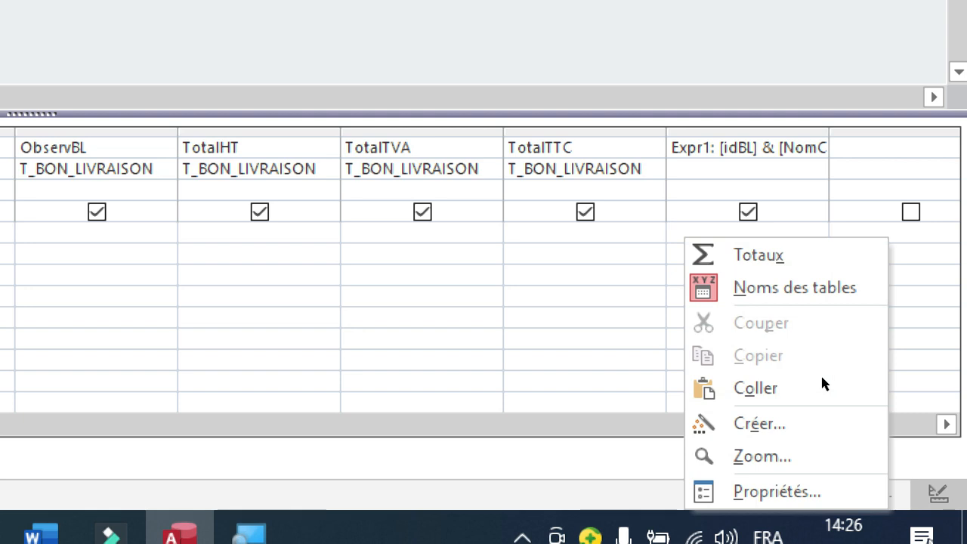
left_click(822, 376)
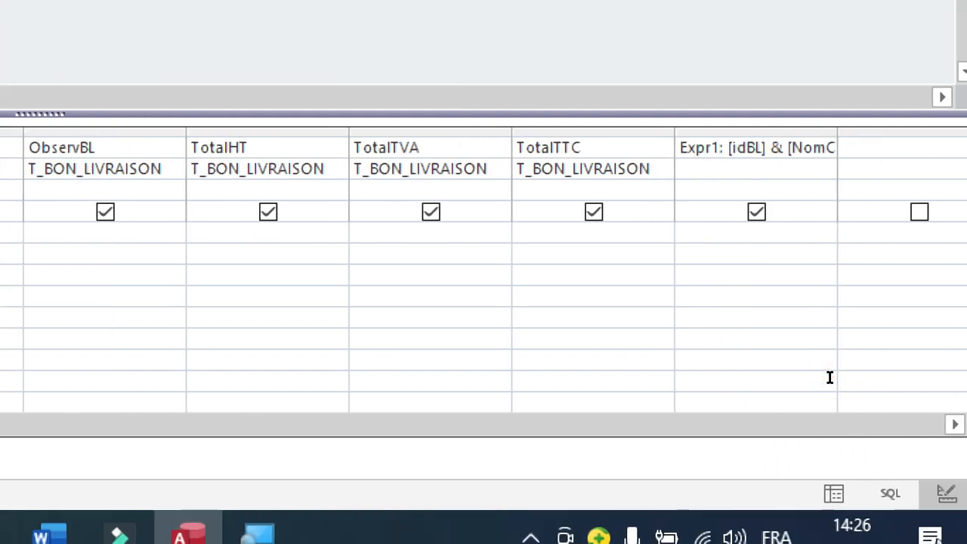
key("Menu")
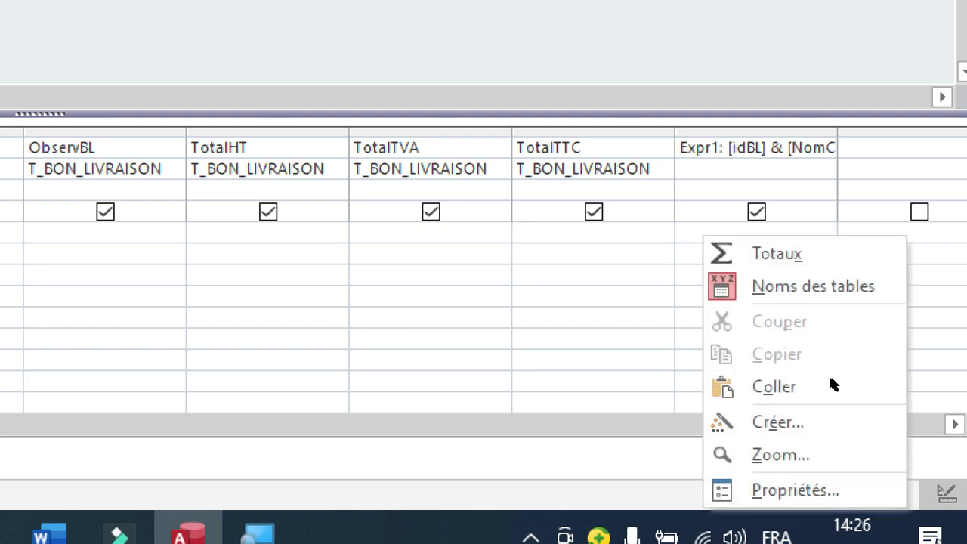
key("Return")
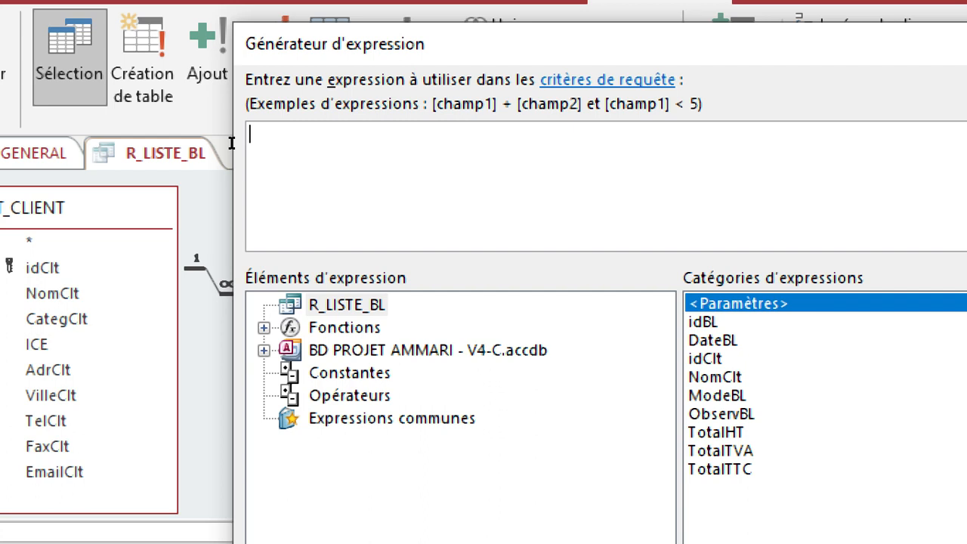
type("like")
key("BackSpace")
key("BackSpace")
key("BackSpace")
key("BackSpace")
type("comme")
key("BackSpace")
key("BackSpace")
key("BackSpace")
key("BackSpace")
key("BackSpace")
Step: Begin the criterion expression with like * & and expand the database's Formulaires group in the expression elements
type("like")
type("* &")
left_click(264, 351)
key("Down")
key("Down")
key("Down")
key("Right")
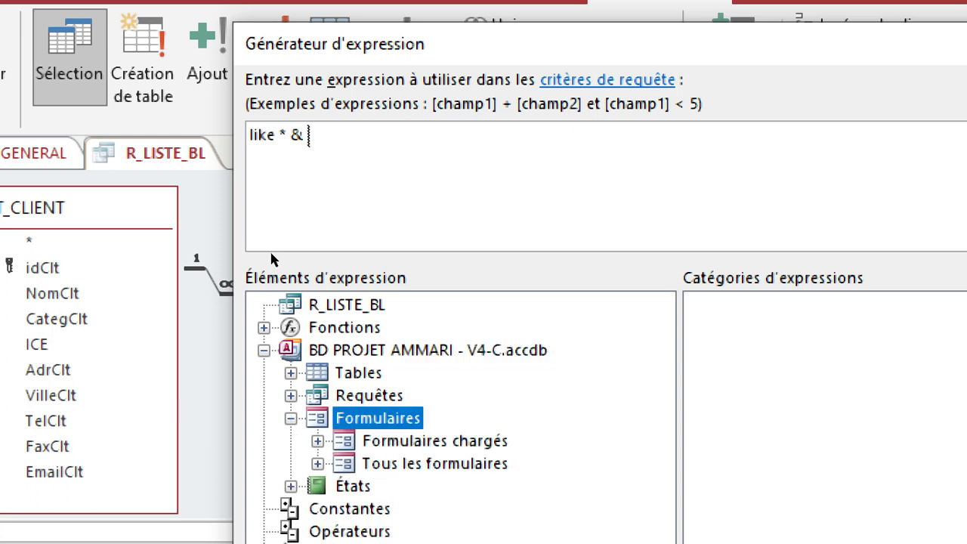
Step: Insert the txtRechercher control of the loaded subform F_LISTE_BL under F_MENU into the criterion expression
key("Down")
key("Right")
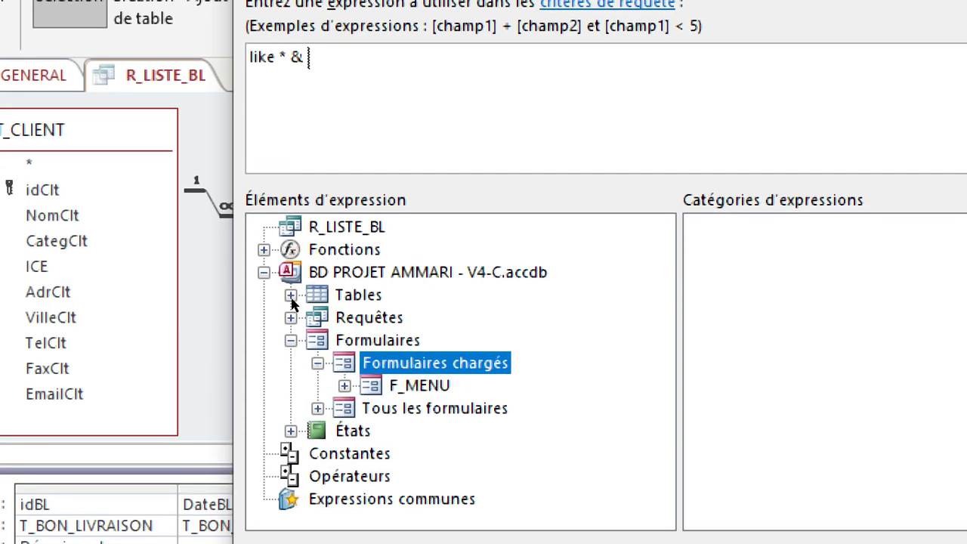
key("Down")
key("Right")
key("Down")
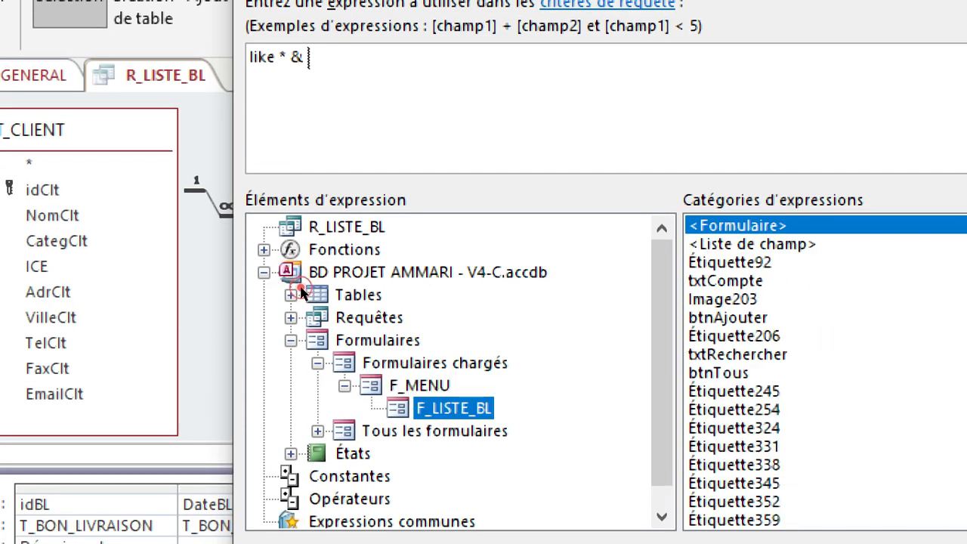
left_click(728, 266)
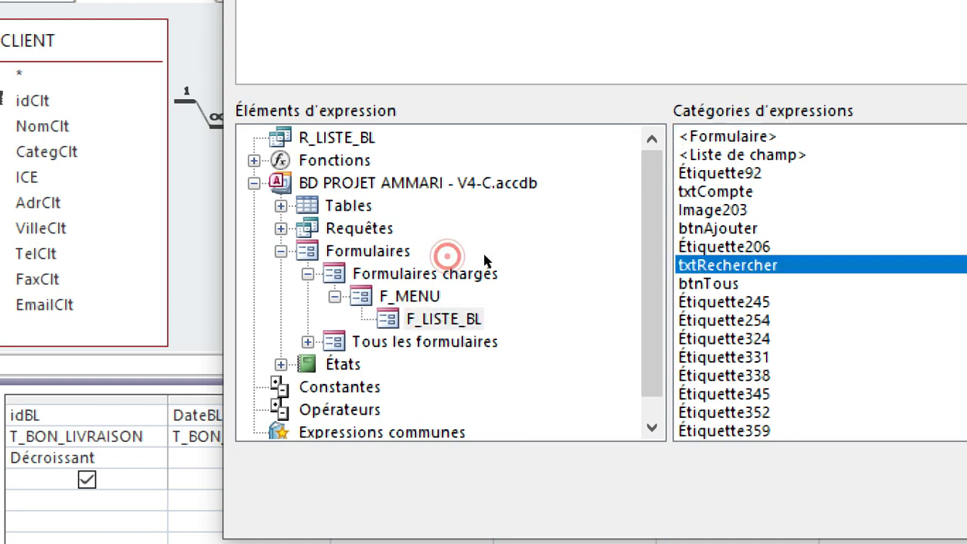
double_click(728, 265)
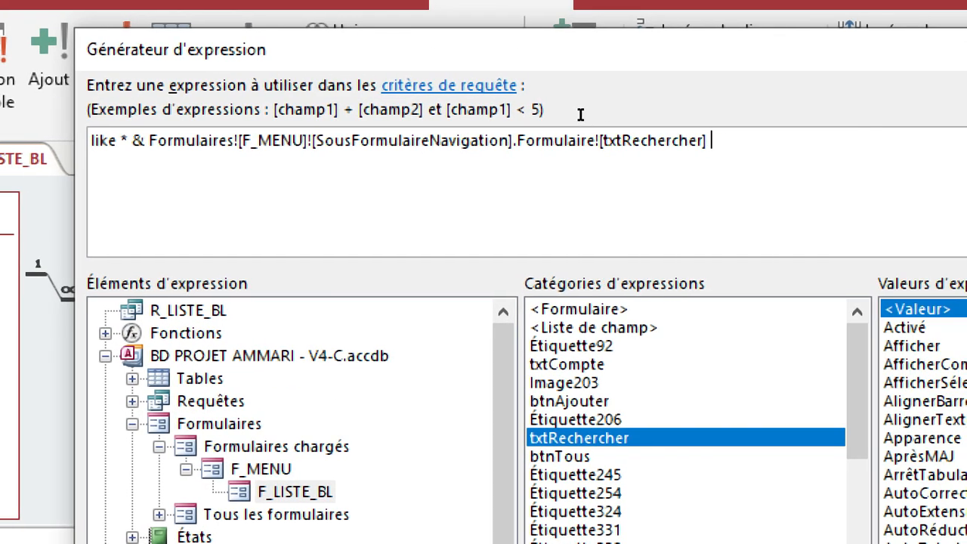
Step: Complete the criterion expression with & * and confirm it, then save and close the query R_LISTE_BL
type("& *")
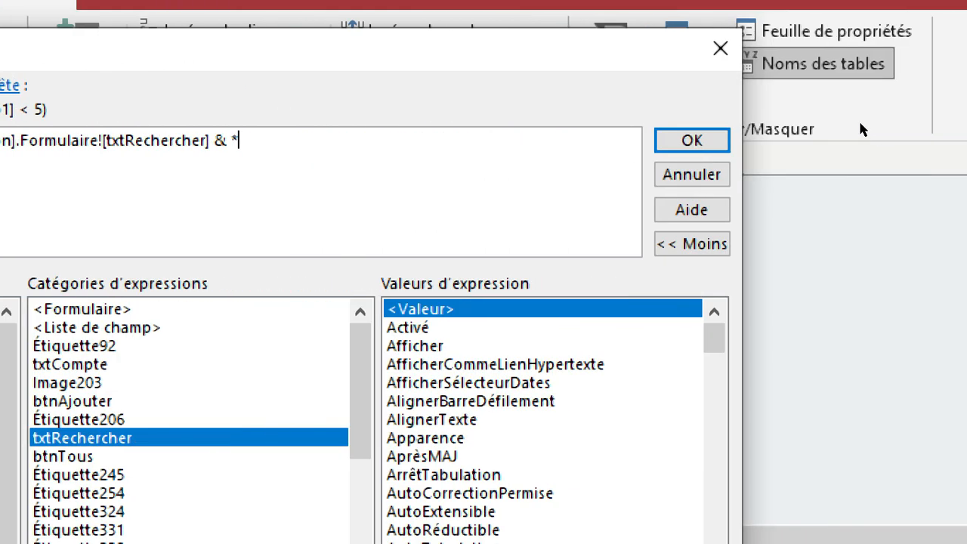
left_click(691, 141)
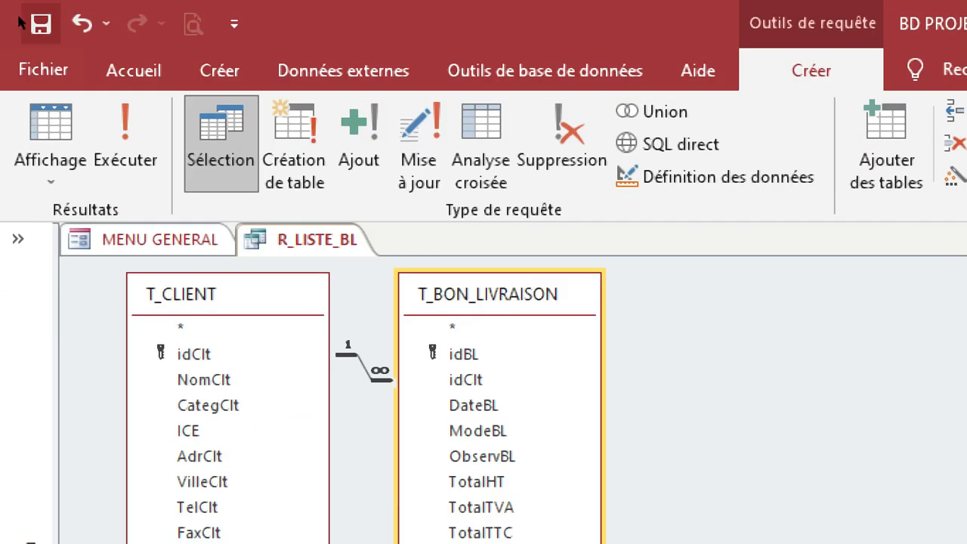
left_click(39, 26)
left_click(952, 240)
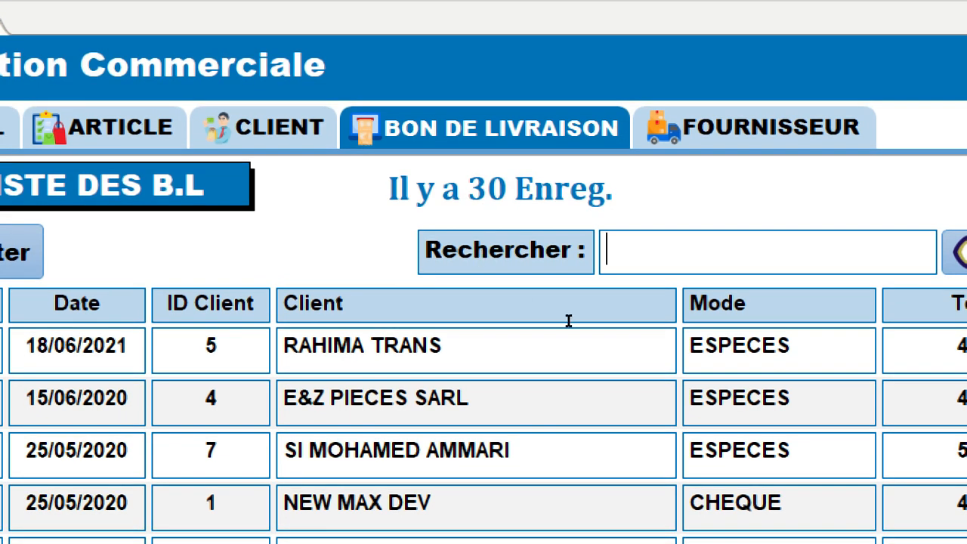
Step: Enter 25 in the delivery note search field, reload the list through the navigation, and search for 25 again
left_click(609, 243)
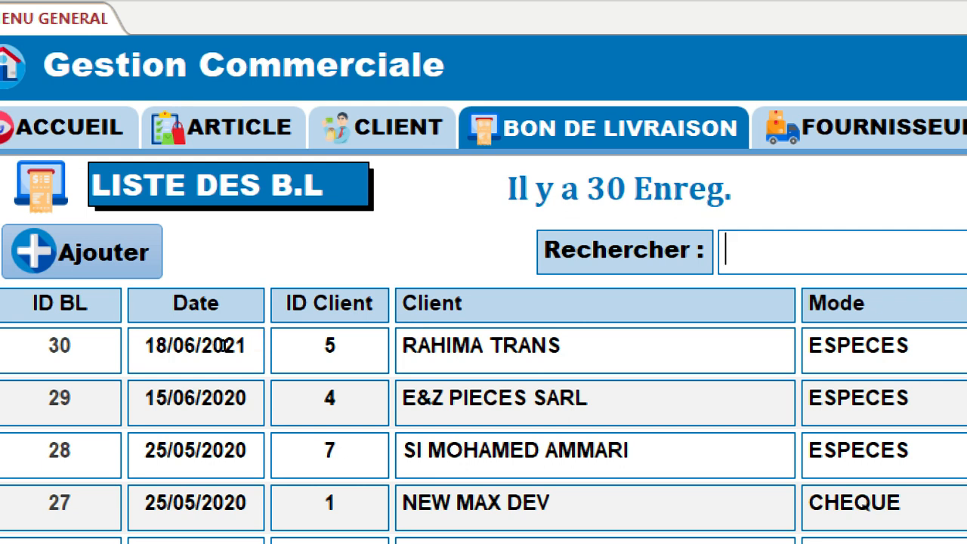
type("25")
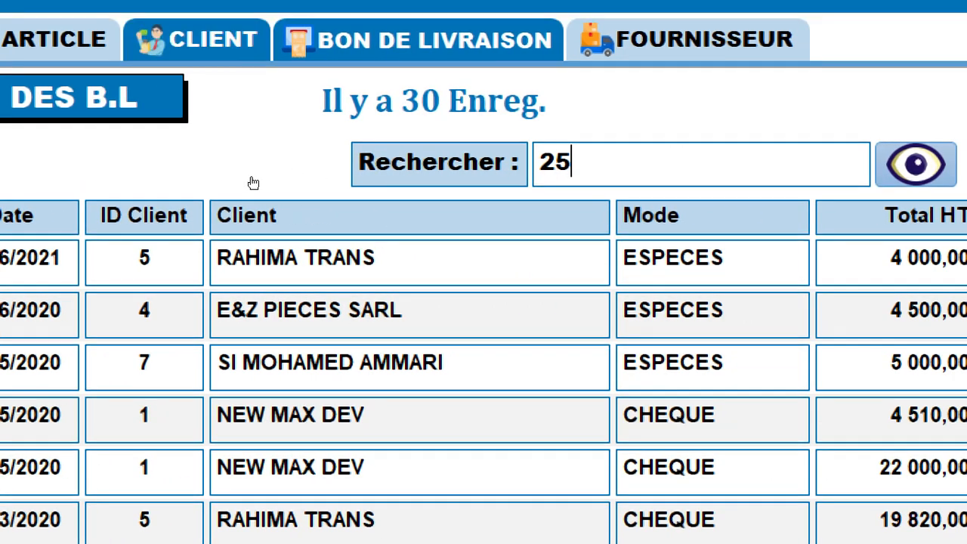
left_click(249, 176)
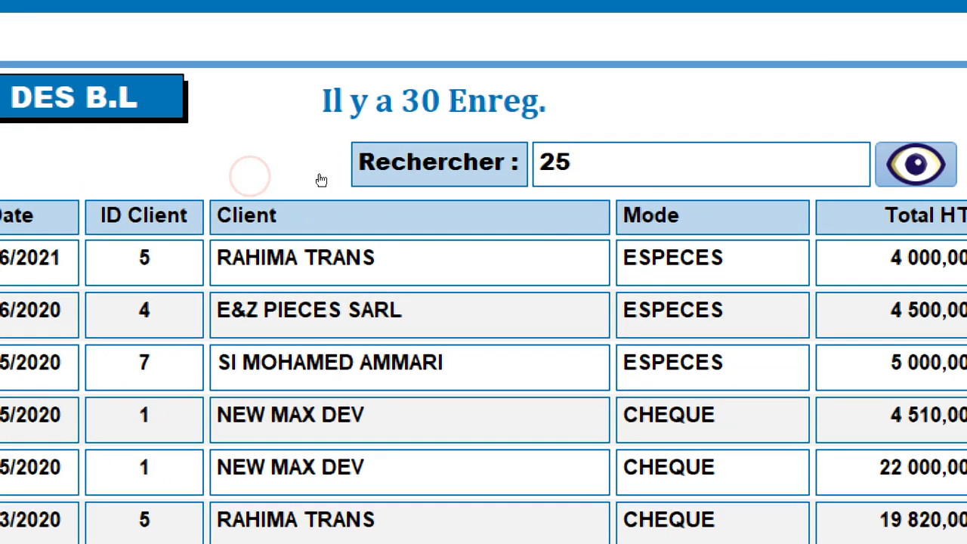
left_click(320, 174)
left_click(458, 229)
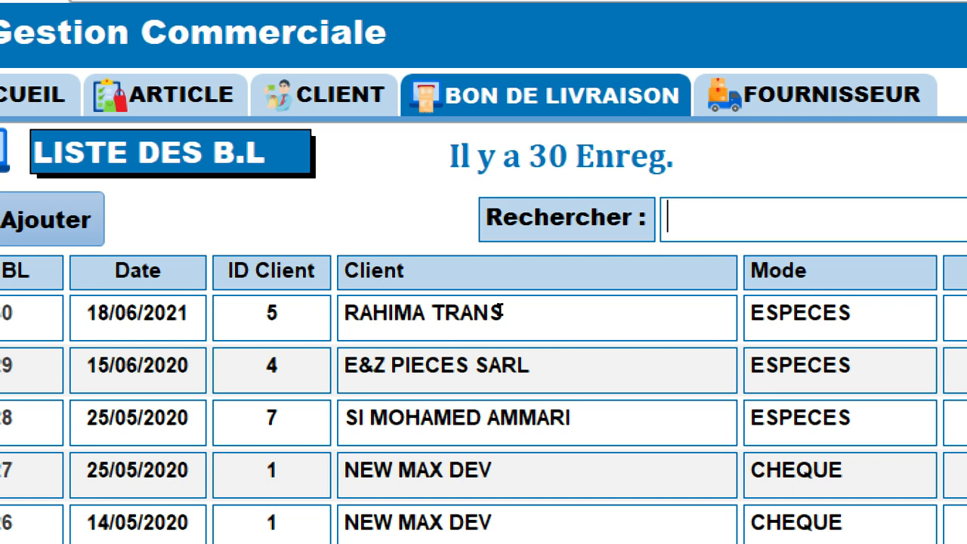
type("25")
key("Return")
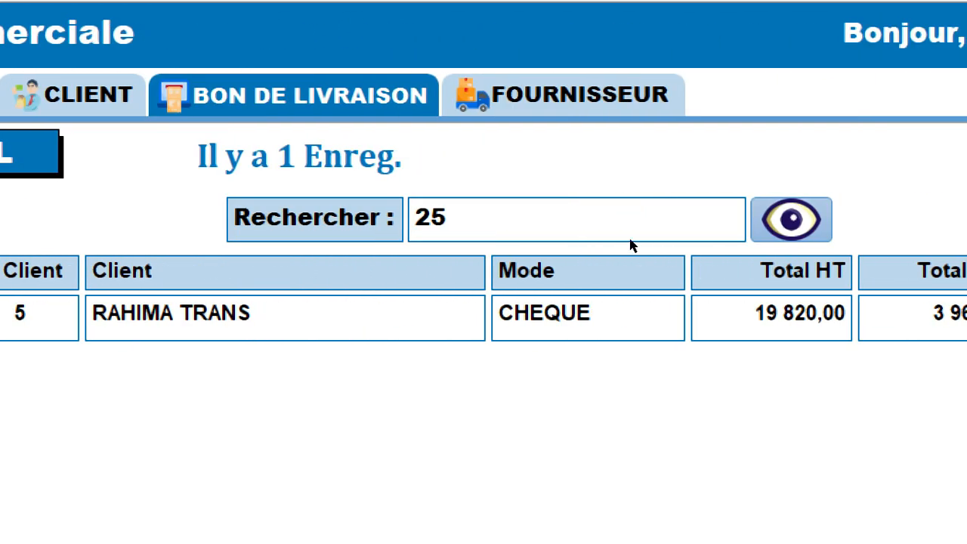
Step: Try to show all delivery notes again and stop the running macros
left_click(616, 246)
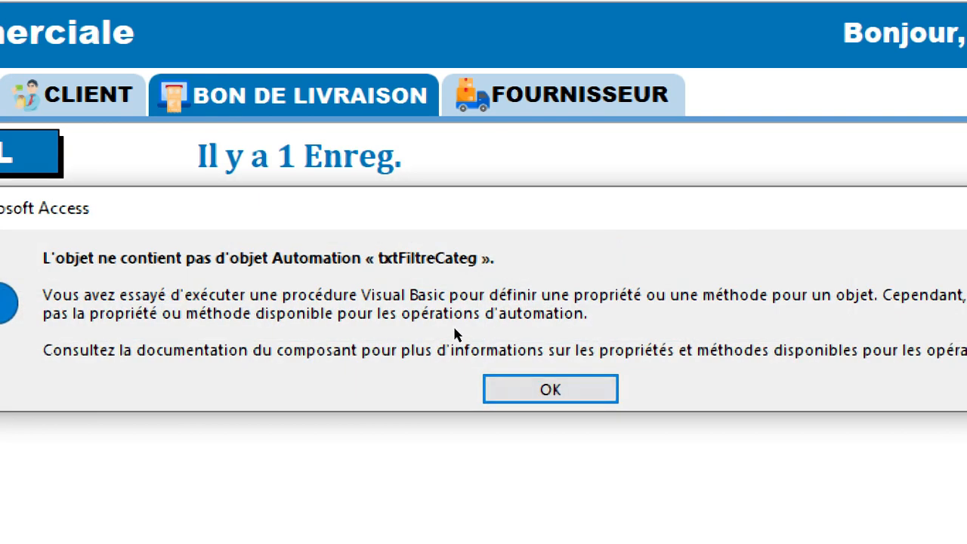
left_click(548, 388)
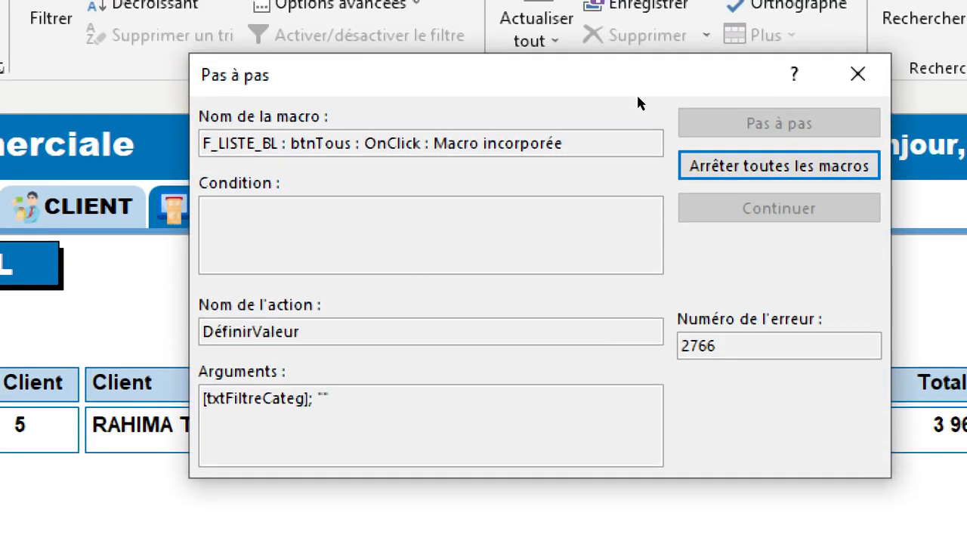
left_click(639, 108)
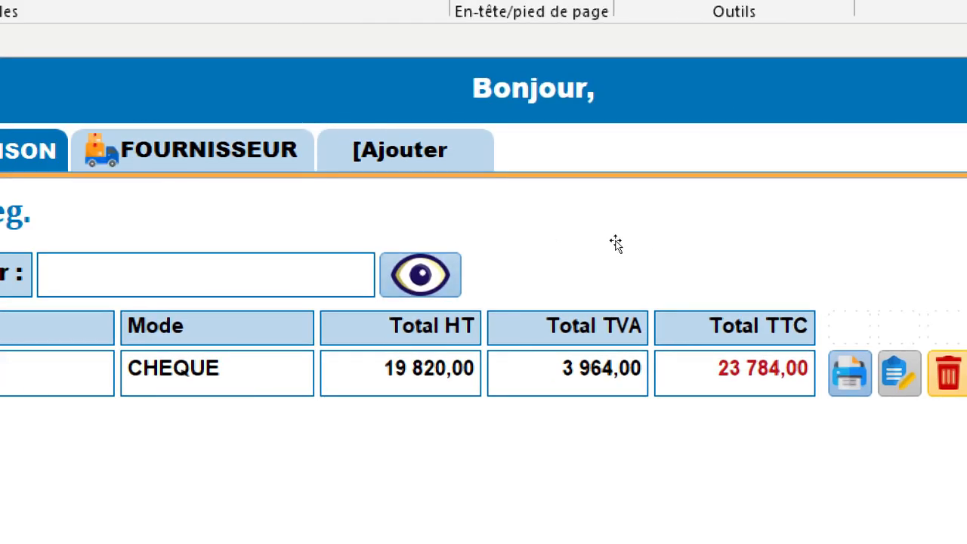
Step: Open the embedded macro behind the On Click event of the show-all button btnTous on F_LISTE_BL
left_click(430, 275)
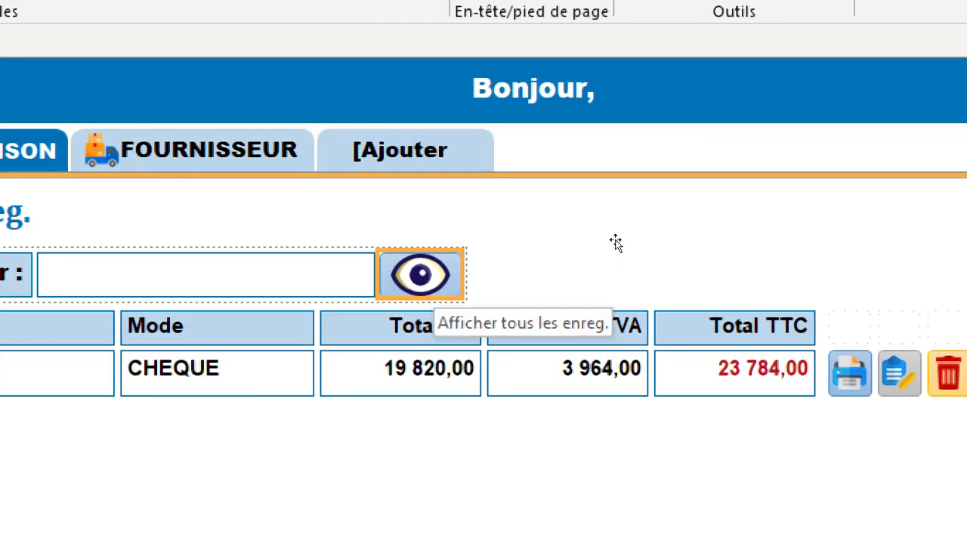
key("F4")
left_click(913, 215)
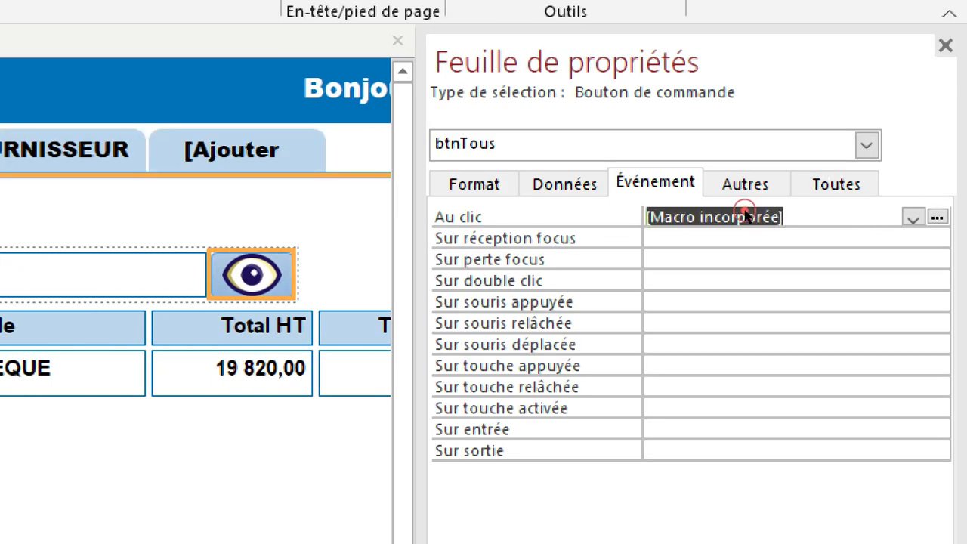
left_click(937, 217)
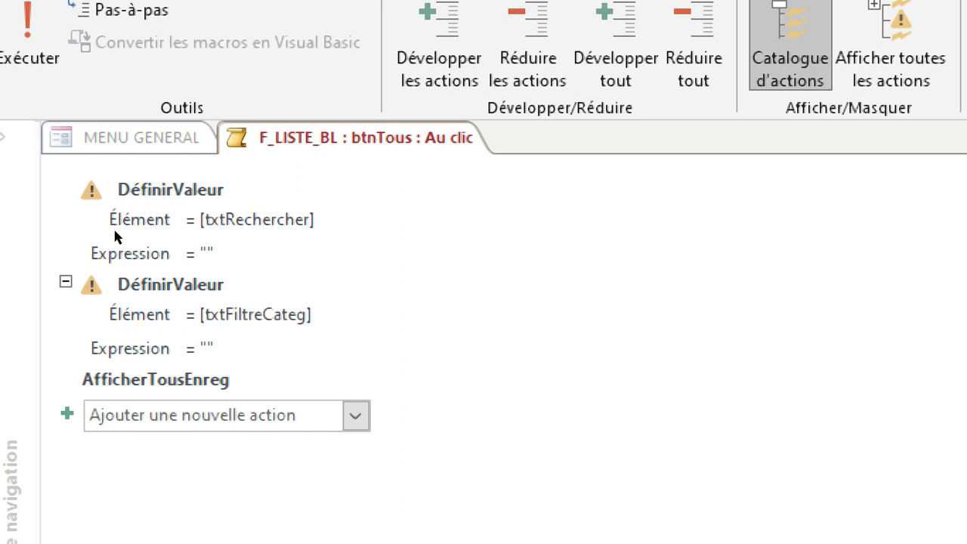
Step: Delete the DéfinirValeur action for [txtFiltreCateg] from the show-all macro, then save and close the macro
left_click(98, 194)
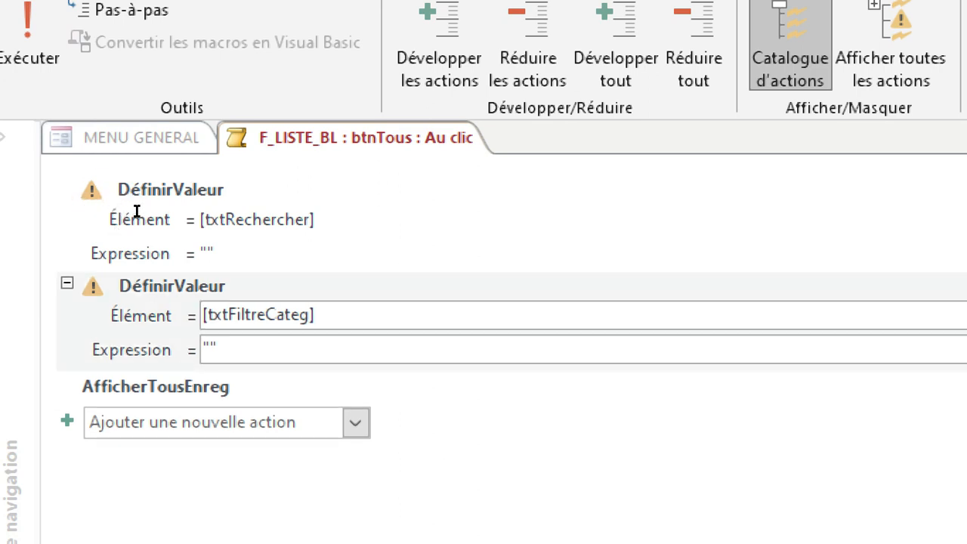
left_click(966, 189)
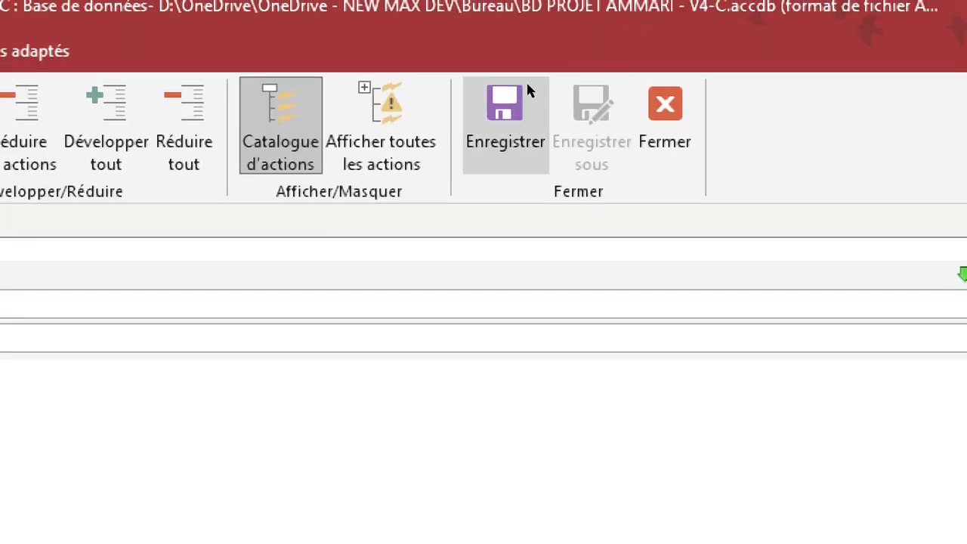
left_click(523, 80)
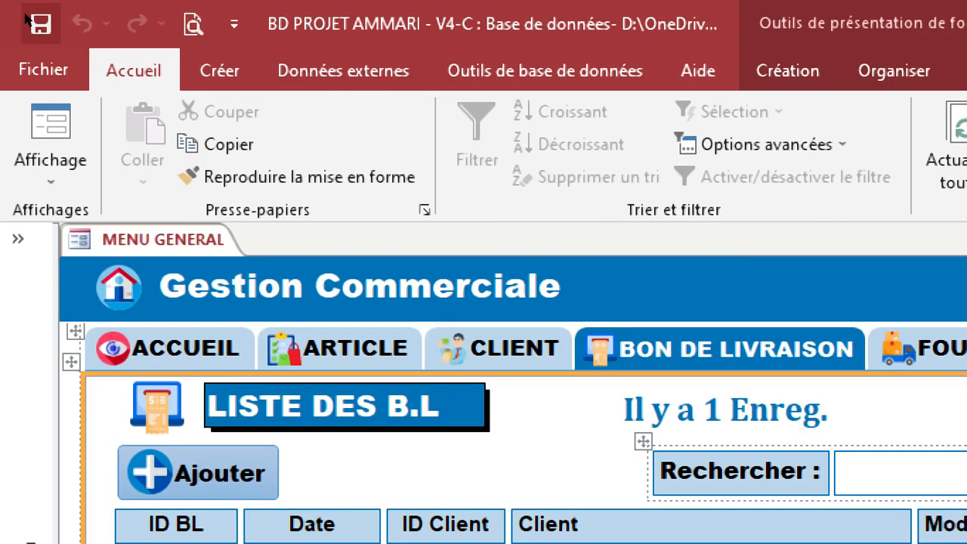
Step: Save the form and switch the main menu back to Form view
left_click(25, 21)
left_click(50, 167)
left_click(91, 231)
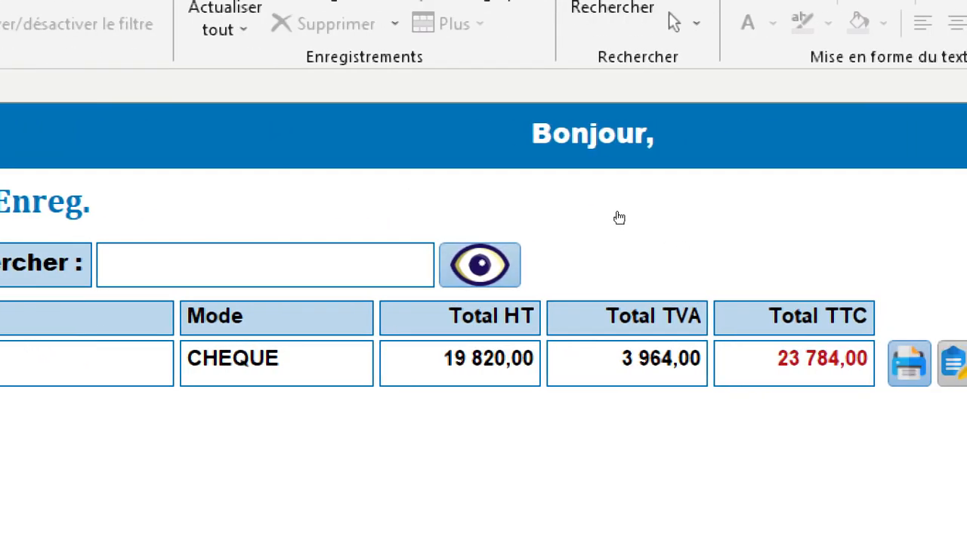
Step: Show all delivery notes and search the list by a client's surname
left_click(619, 216)
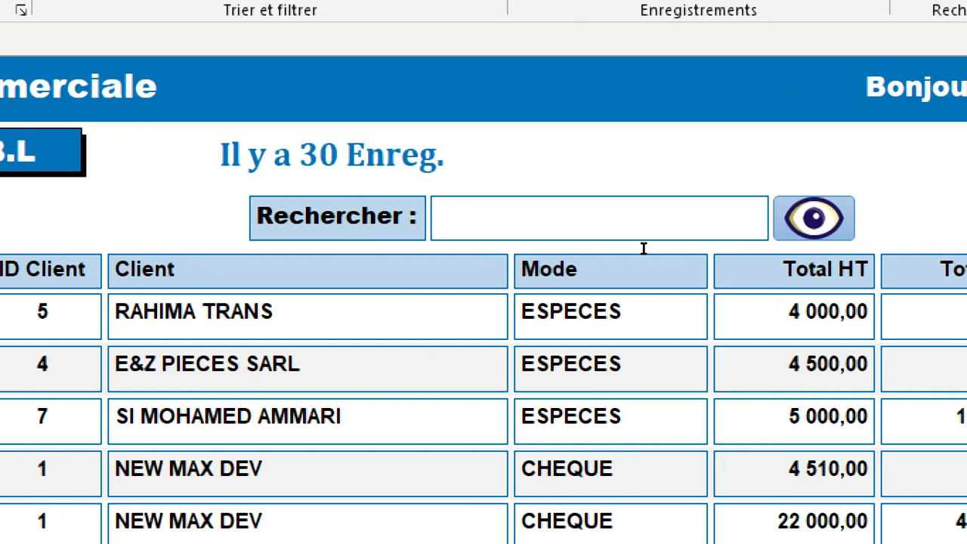
type("AMMARI")
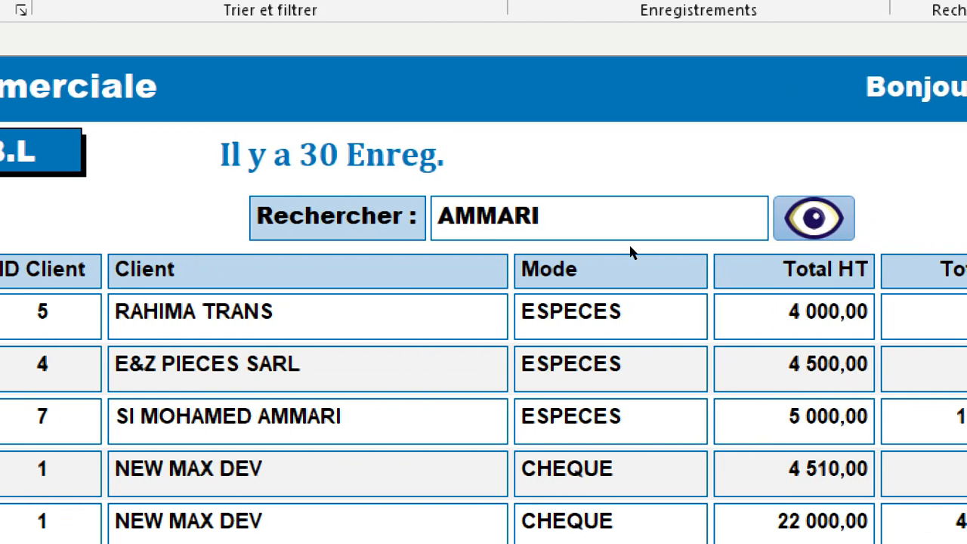
key("Return")
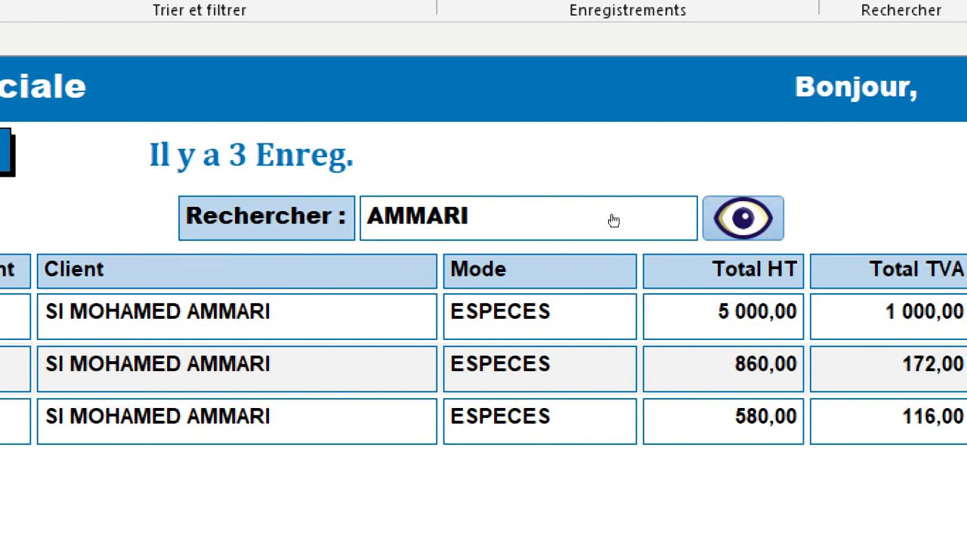
Step: Clear the surname filter to show all delivery notes and search the list for CREDIT
left_click(614, 217)
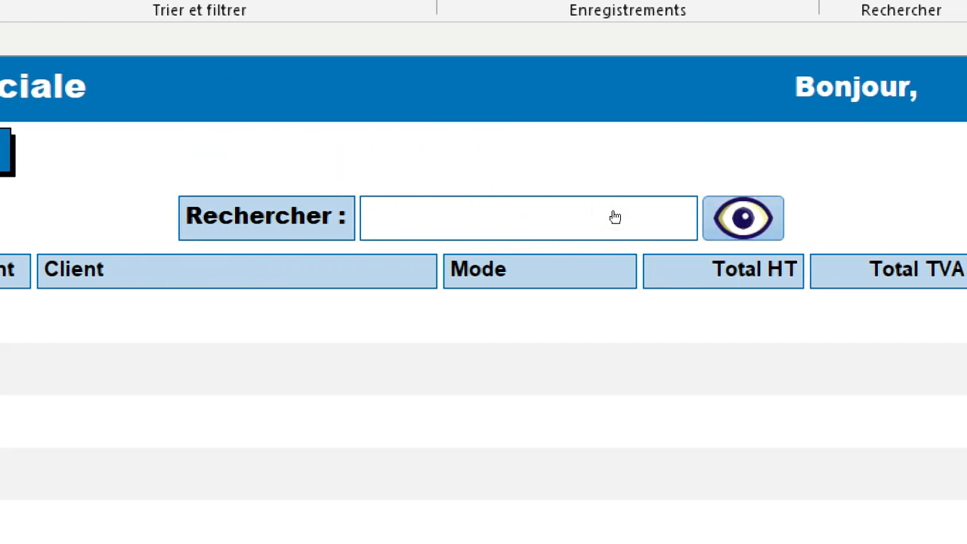
left_click(479, 204)
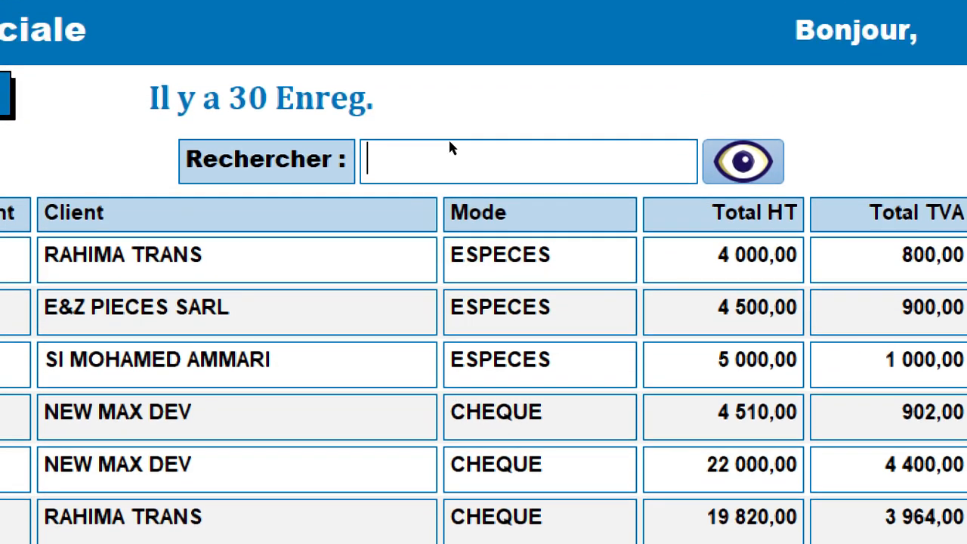
type("CREDIT")
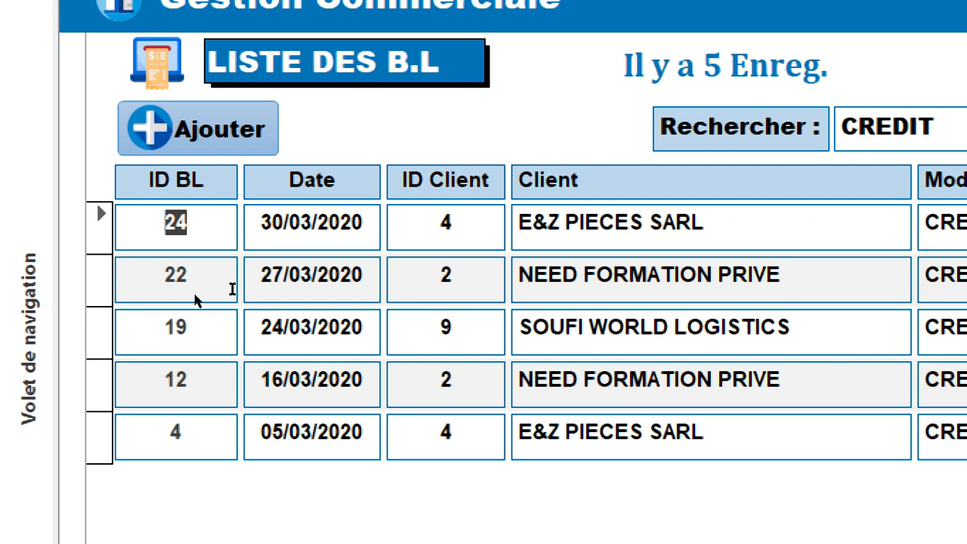
Step: Open the print preview of delivery note 24, examine the document at a larger zoom, and close the preview
left_click(814, 261)
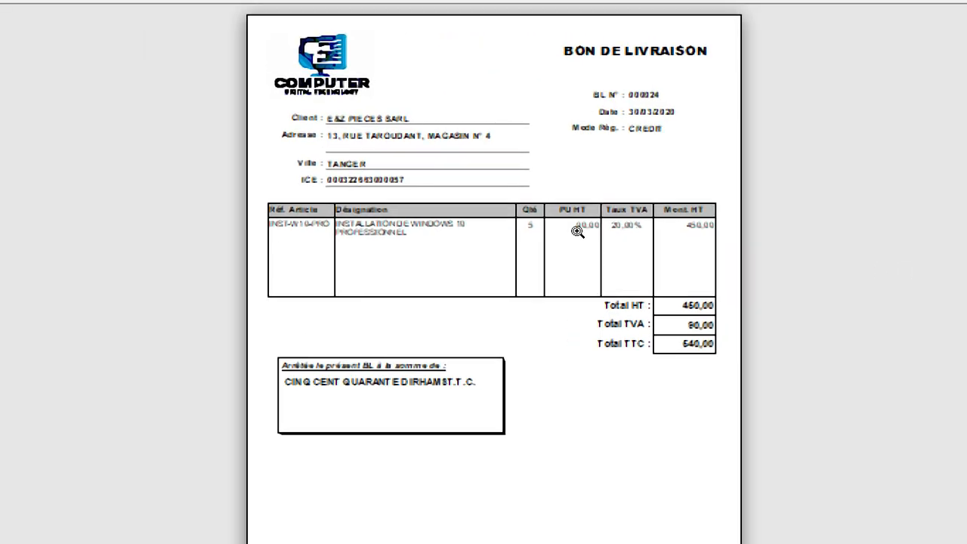
left_click(562, 189)
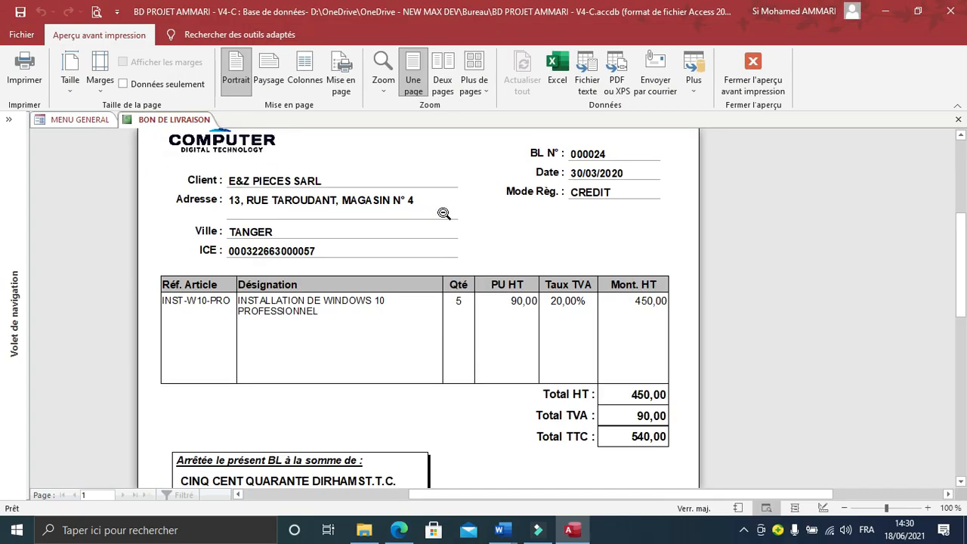
scroll(416, 219, "up", 3)
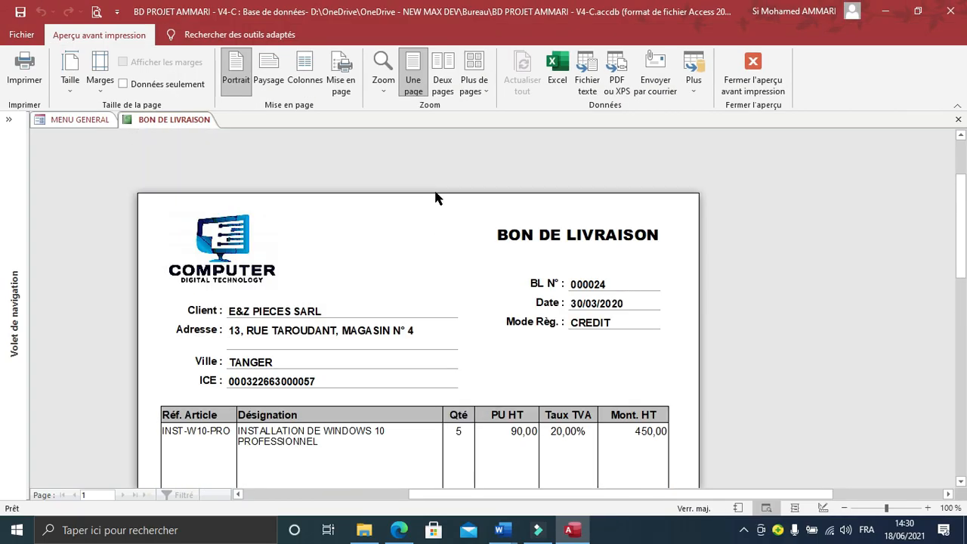
left_click(958, 119)
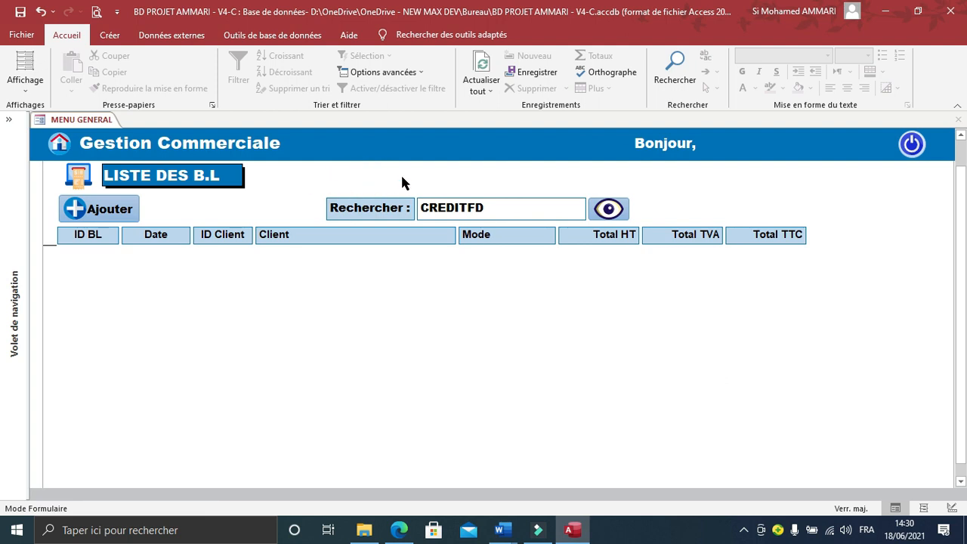
Step: In Design view of F_MENU, set Ajout autorisé to Oui for the form behind ARTICLE and save
left_click(952, 507)
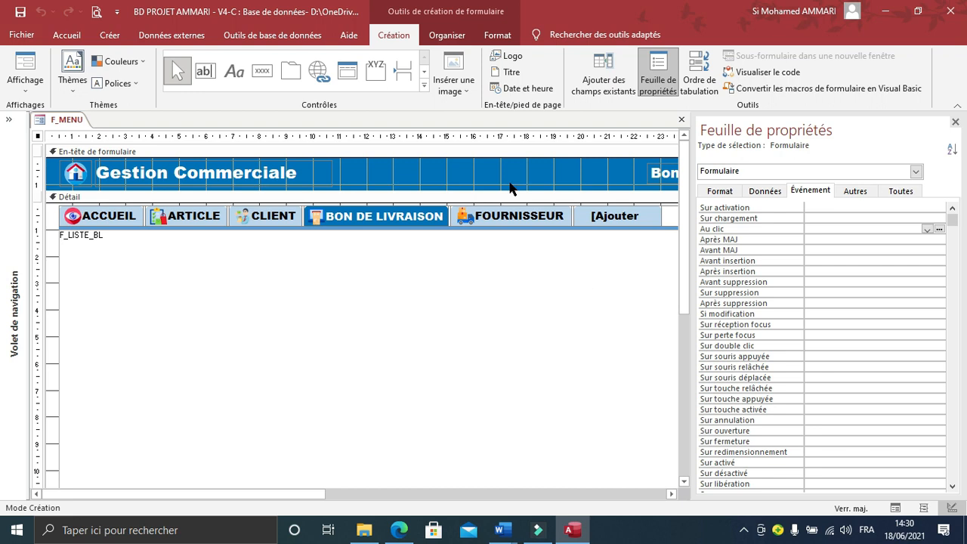
left_click(168, 219)
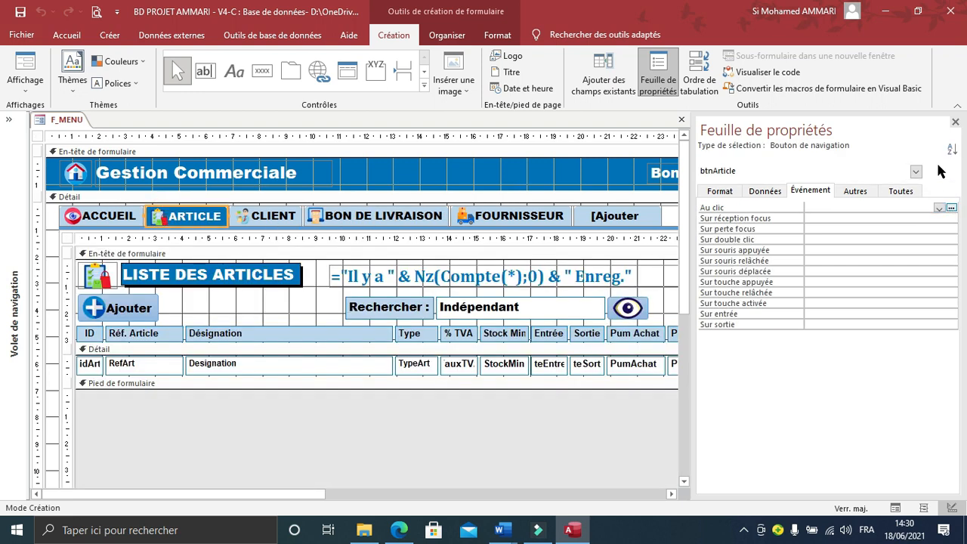
left_click(955, 122)
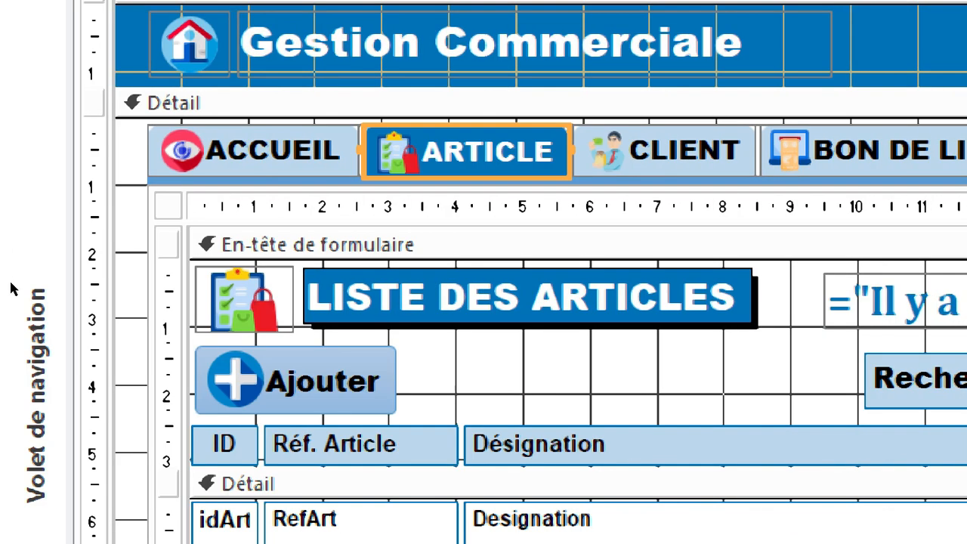
left_click(68, 239)
left_click(69, 238)
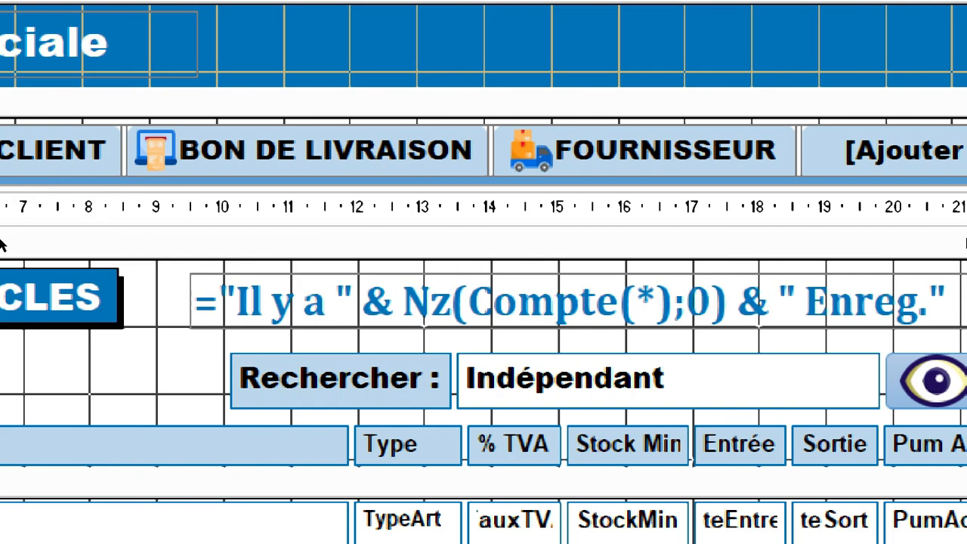
key("F4")
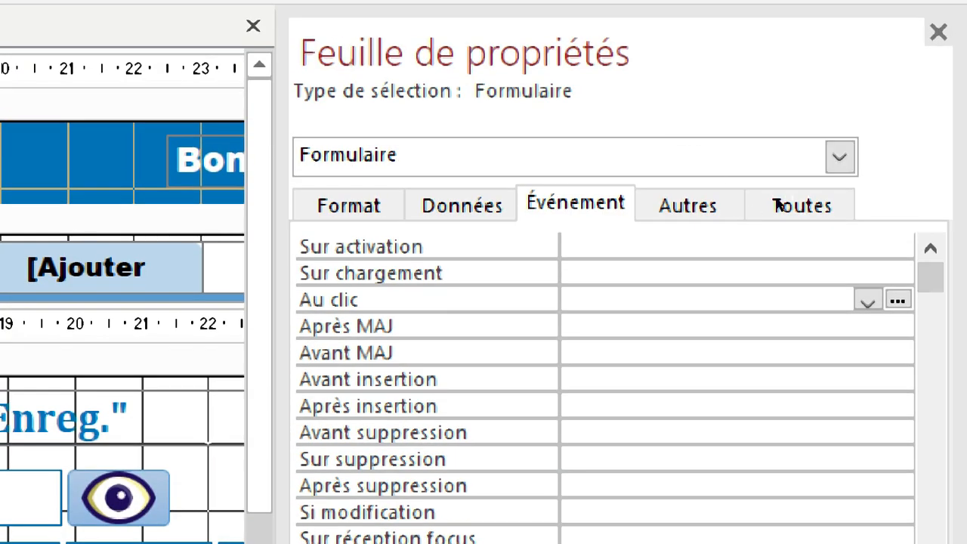
left_click(462, 205)
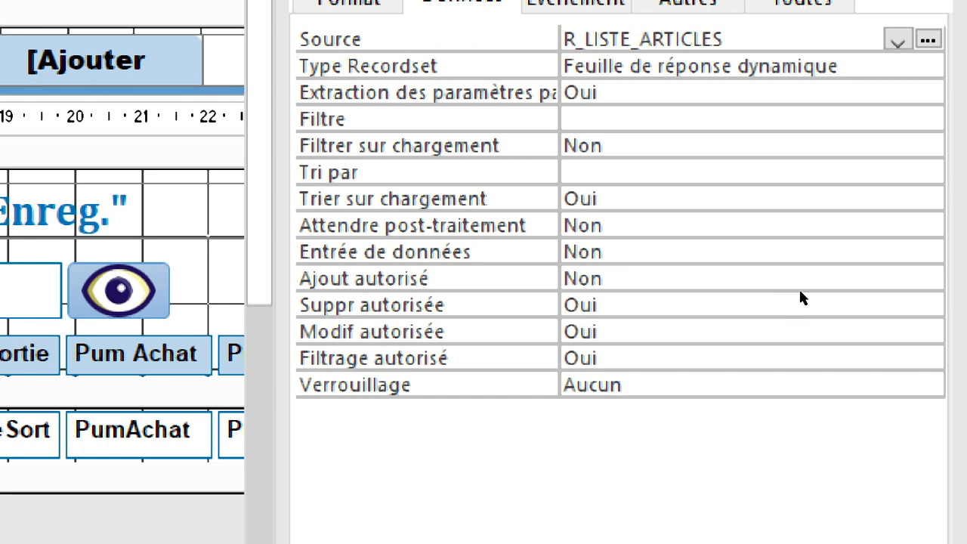
left_click(751, 289)
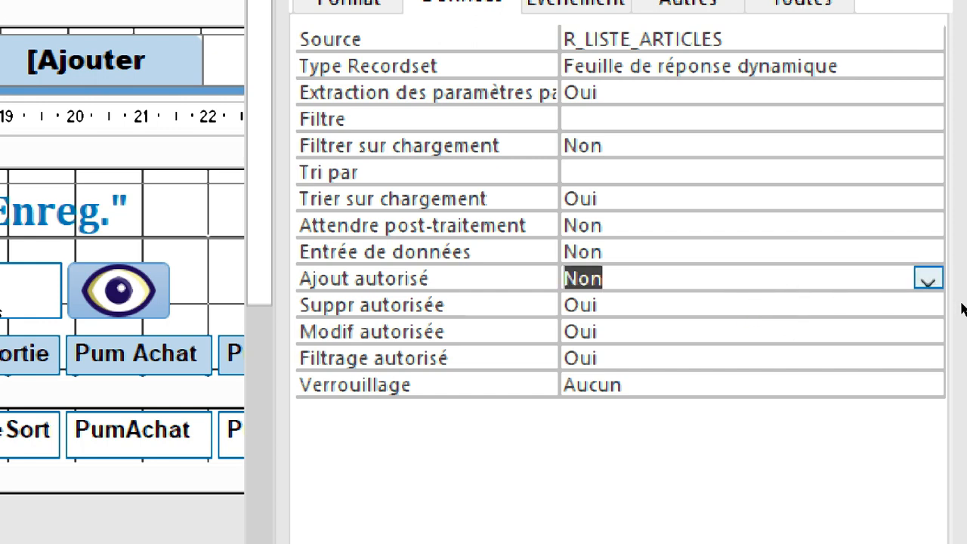
left_click(930, 280)
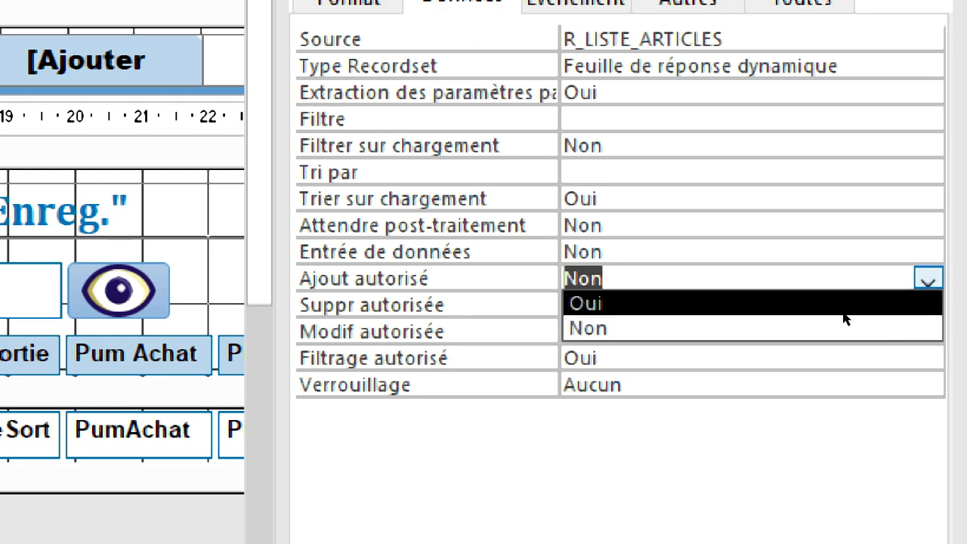
left_click(842, 305)
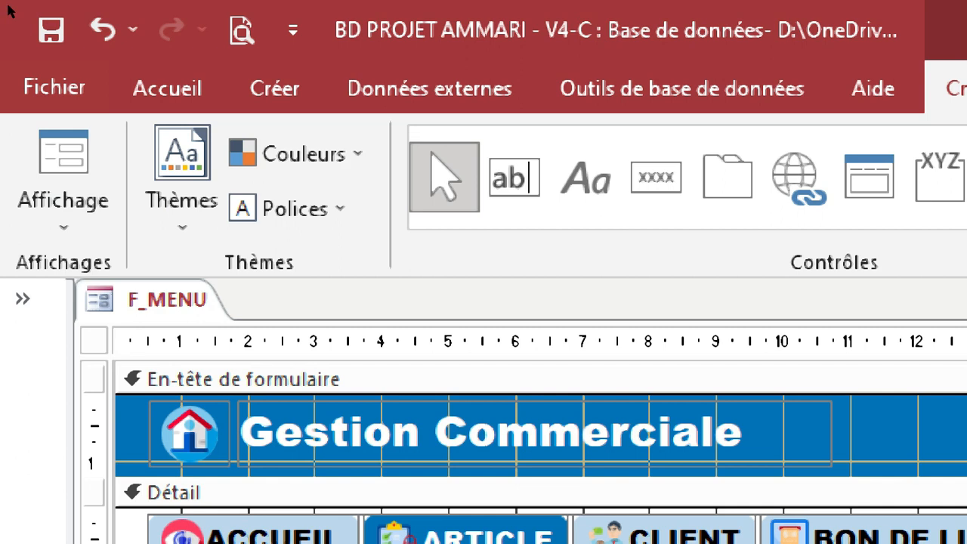
left_click(46, 29)
Step: Allow additions in the client list form by setting Ajout autorisé to Oui, and save the change
left_click(278, 213)
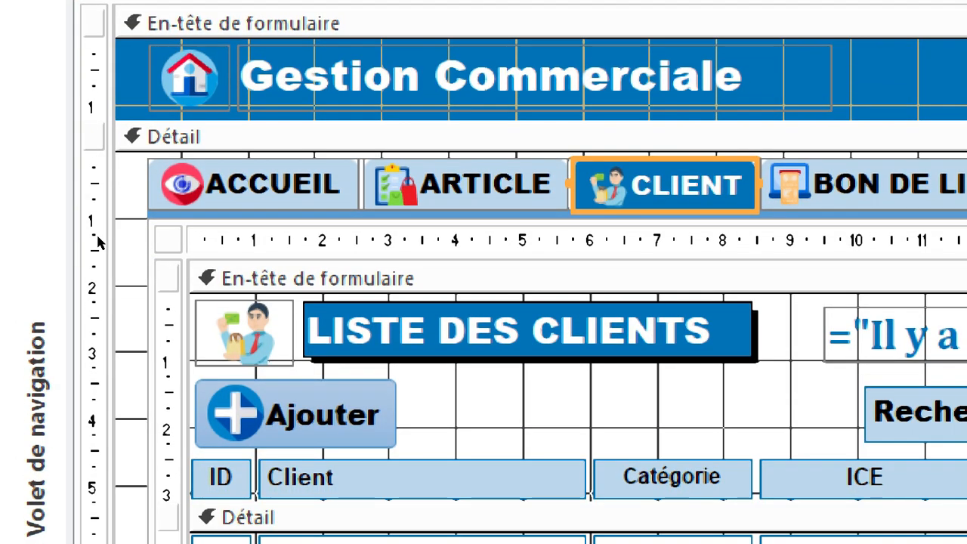
left_click(67, 244)
left_click(66, 243)
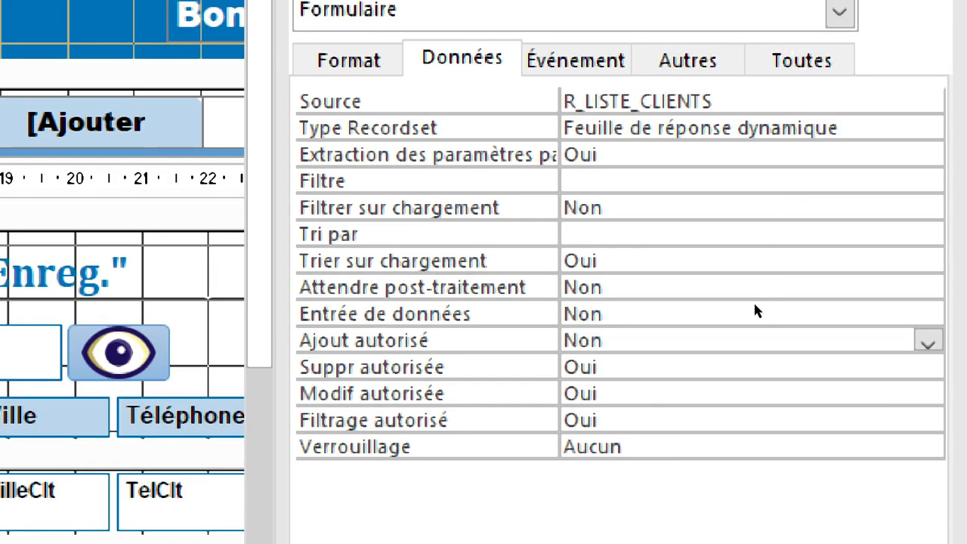
left_click(756, 306)
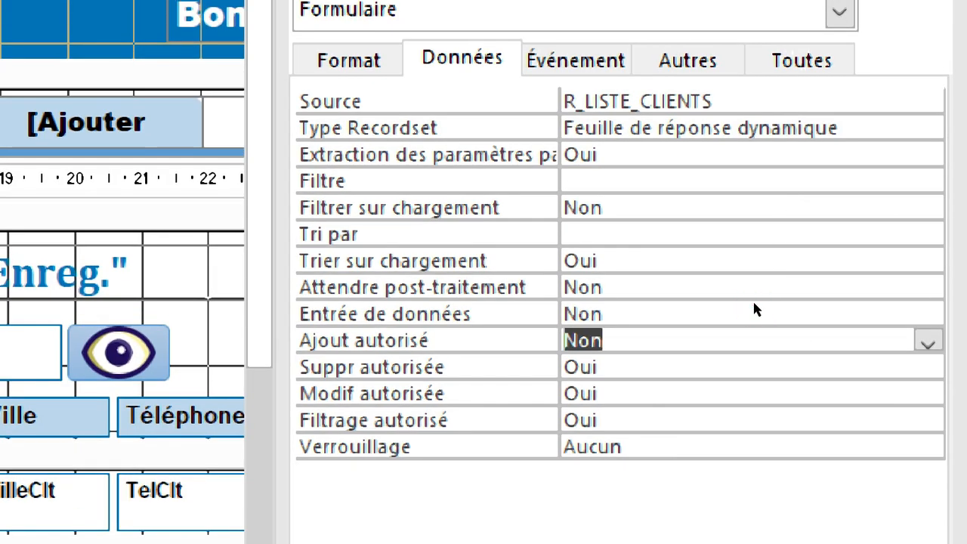
double_click(754, 305)
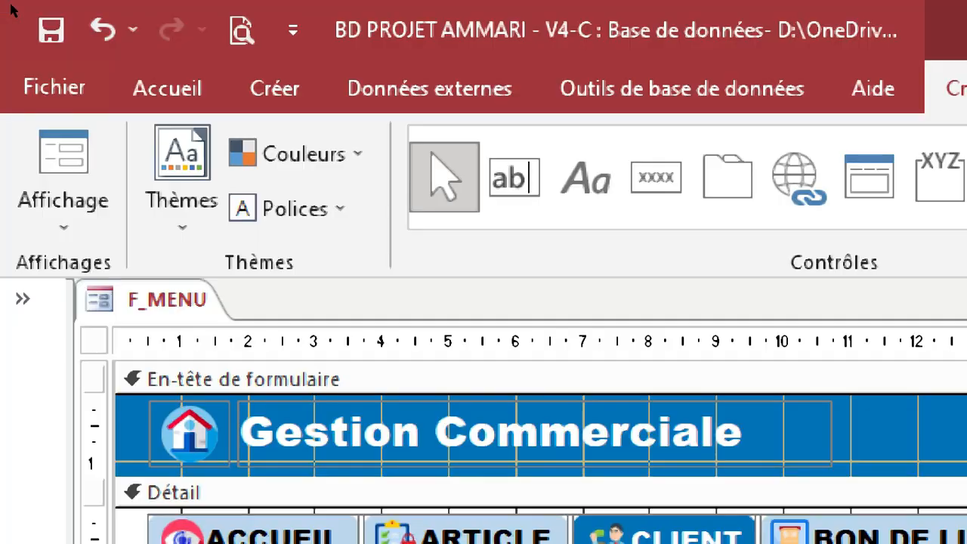
left_click(45, 29)
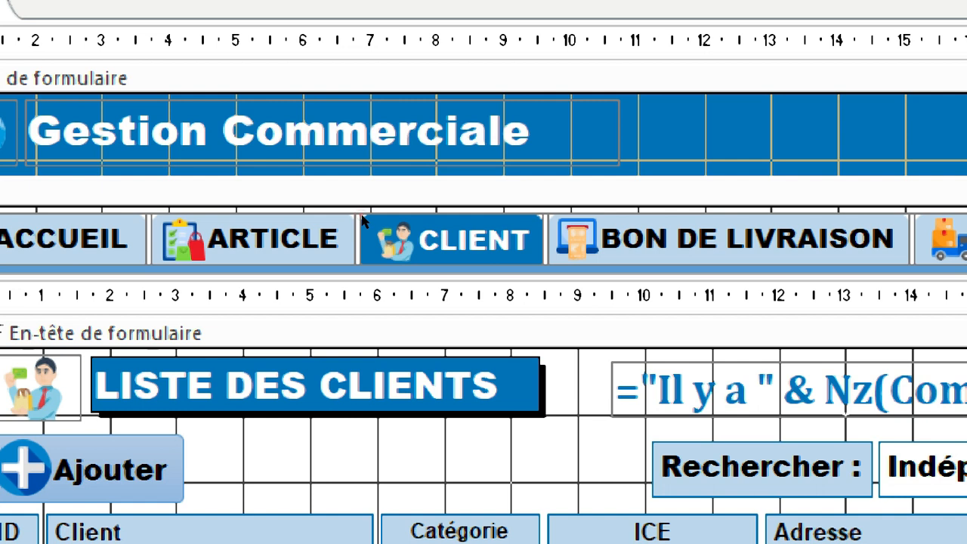
Step: Set Ajout autorisé to Oui for the delivery note list form (LISTE DES B.L)
left_click(362, 216)
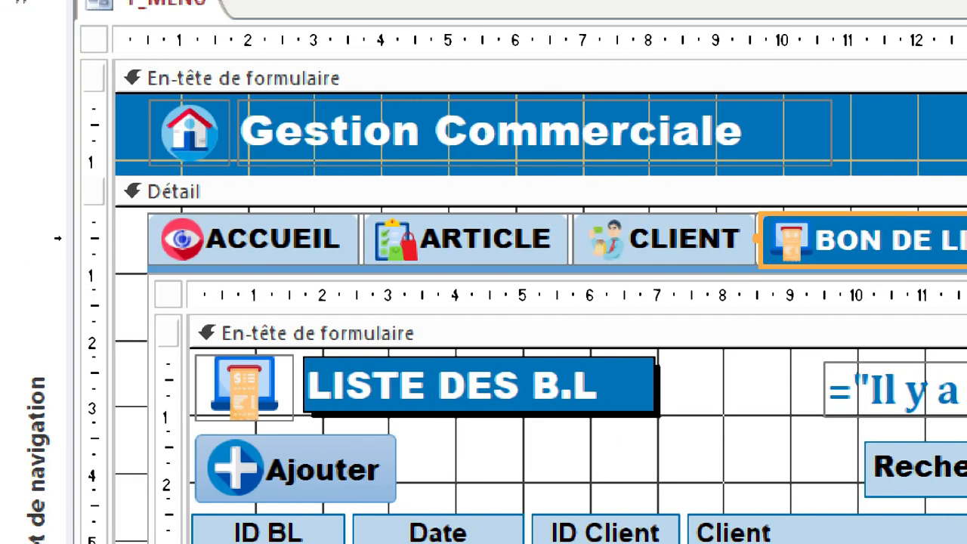
left_click(63, 235)
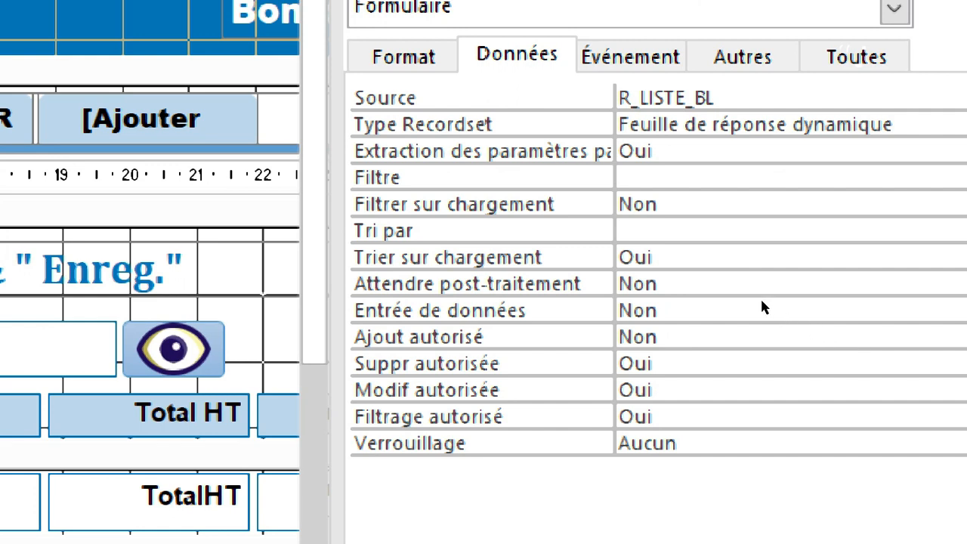
double_click(768, 331)
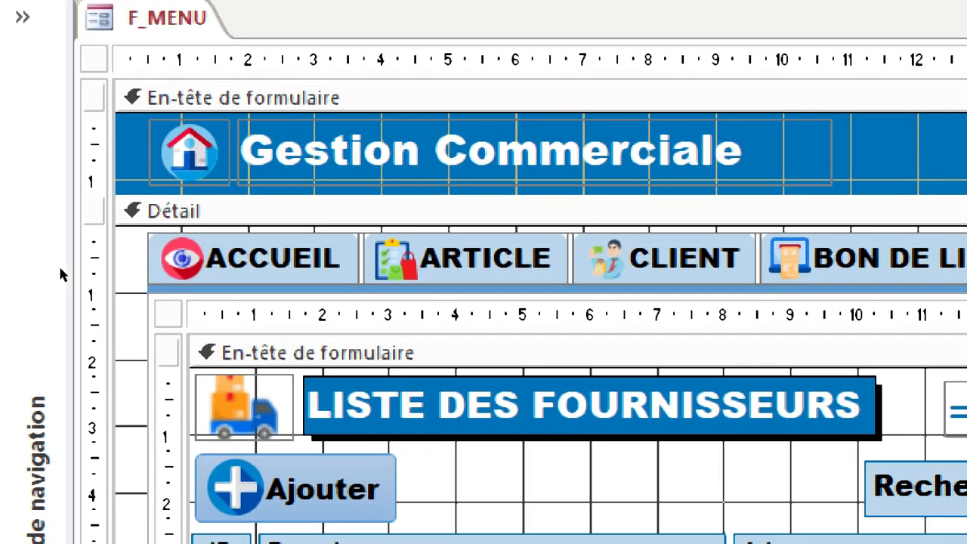
Step: Set Ajout autorisé to Oui for the supplier list form (LISTE DES FOURNISSEURS) and save
left_click(66, 240)
left_click(66, 237)
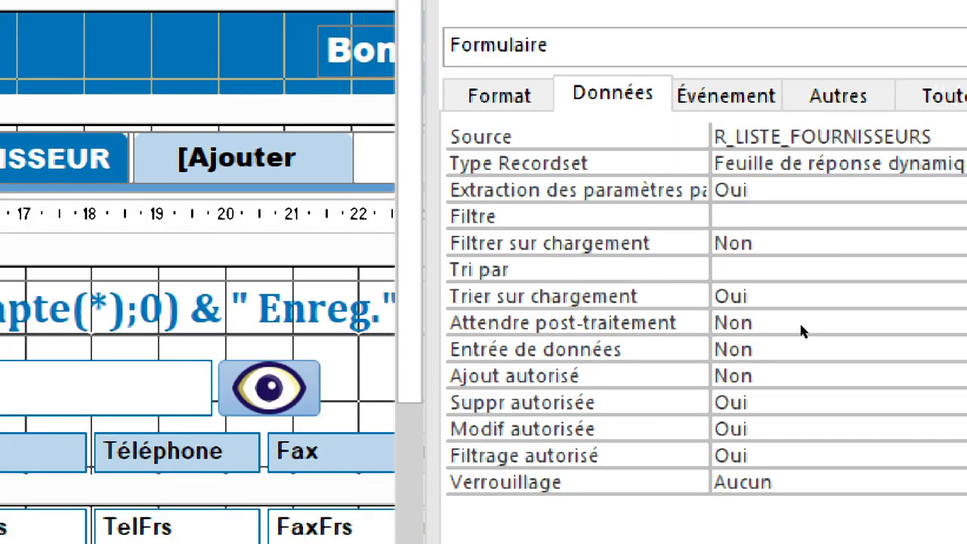
double_click(758, 301)
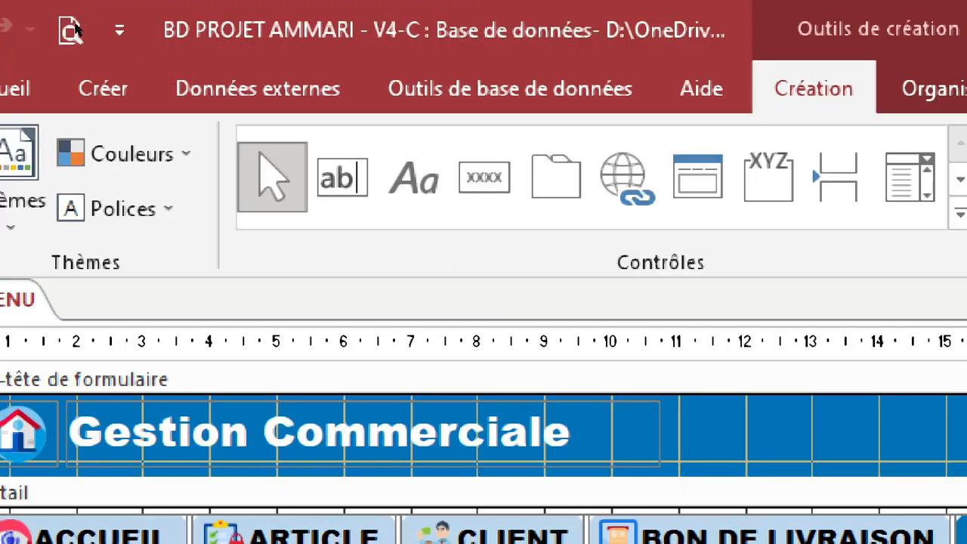
left_click(50, 30)
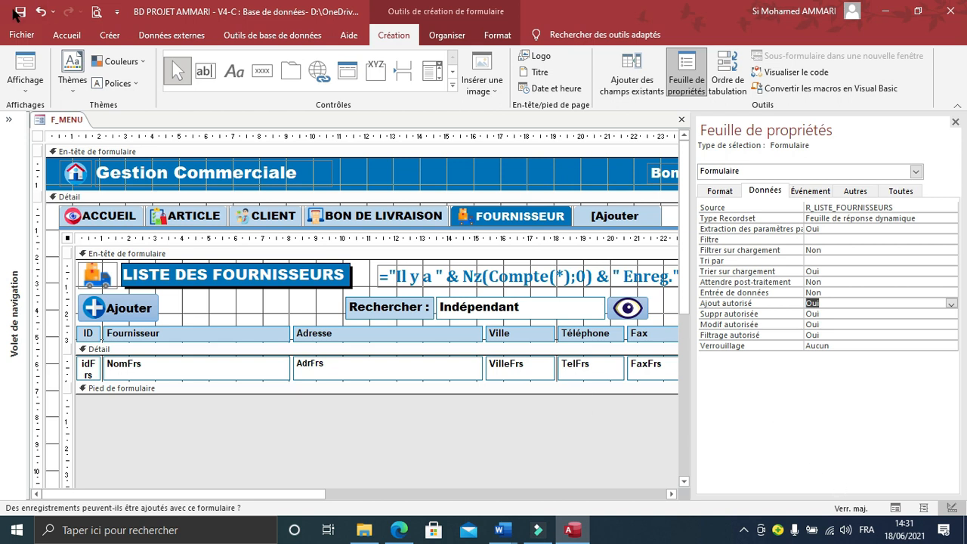
Step: Switch the main menu to Form view and search the delivery note list for CHGHD
left_click(896, 508)
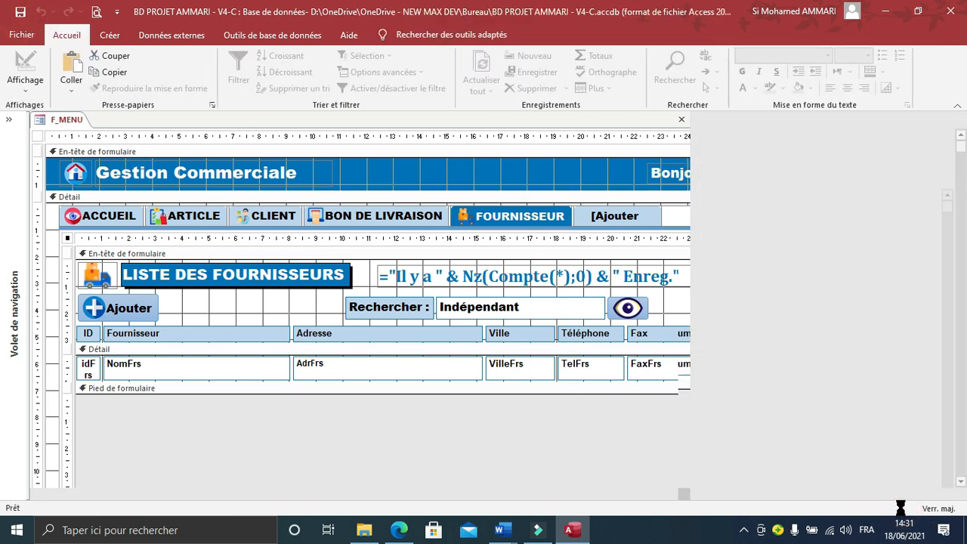
left_click(338, 184)
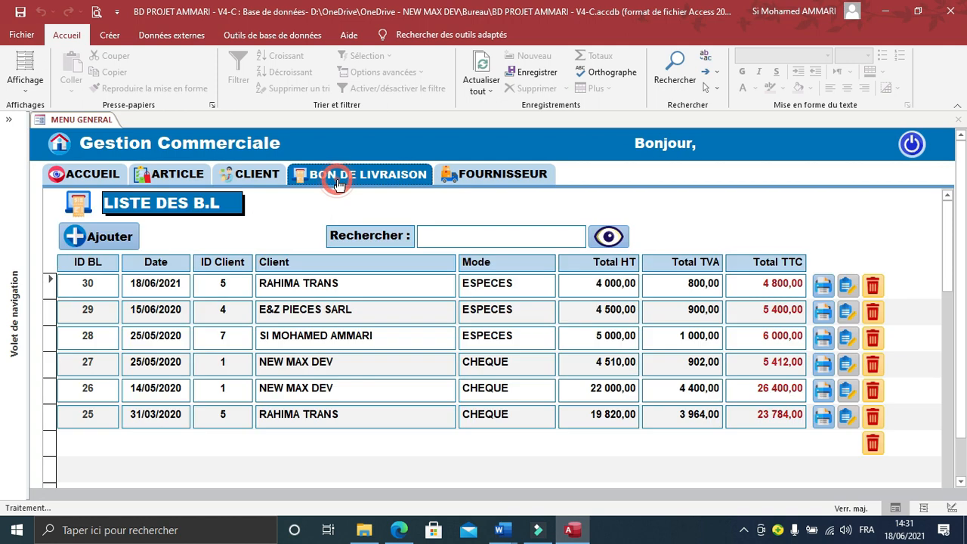
left_click(476, 238)
type("CHGHD")
key("Return")
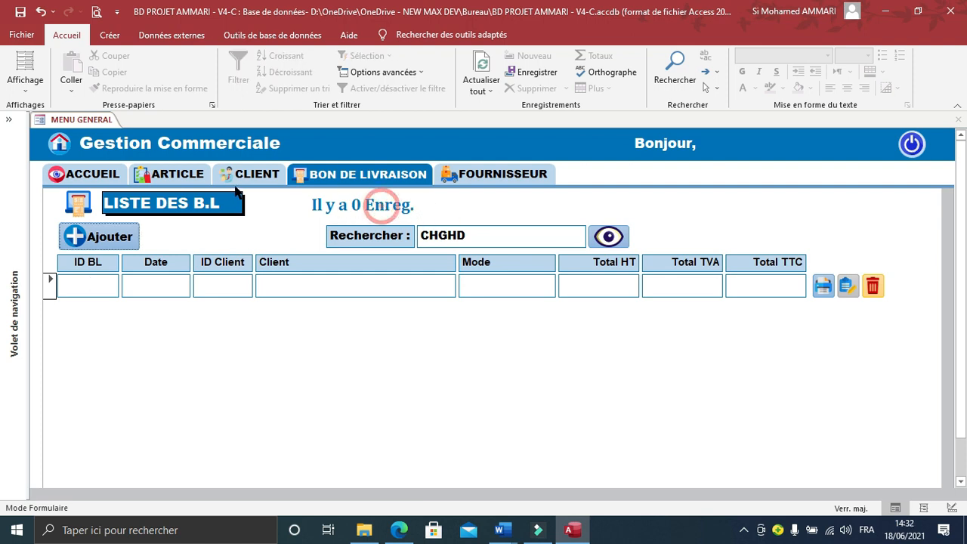
Step: Search the article list for SDGFSDGF and show all articles again
left_click(178, 175)
left_click(475, 240)
type("SDGFSDGF")
left_click(609, 238)
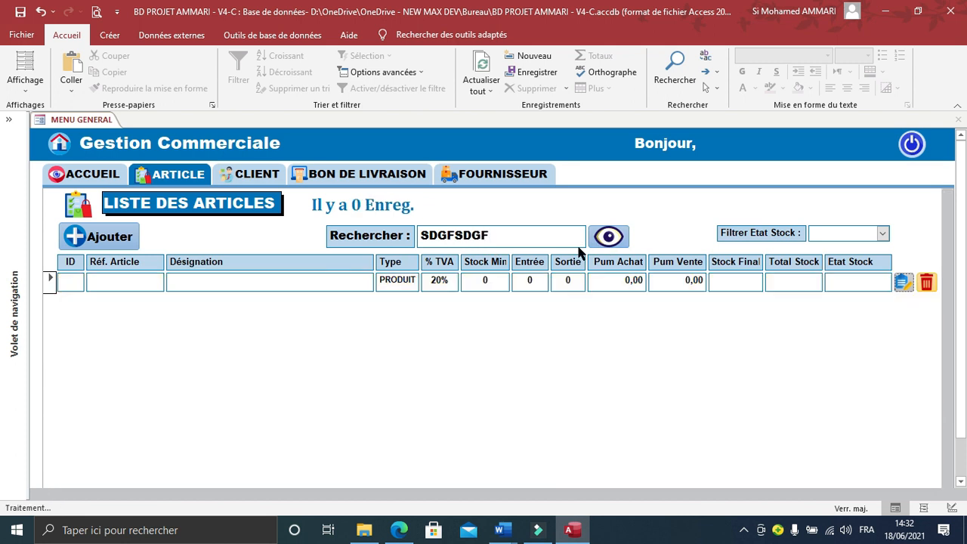
Step: Search the client list for SDFDQF to test a search term without matches
left_click(256, 174)
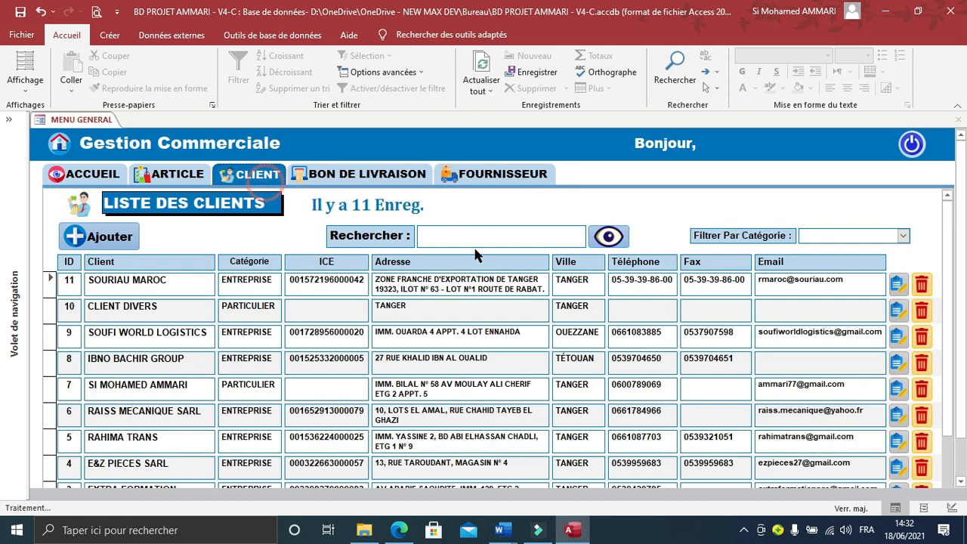
left_click(495, 242)
type("SDFDQF")
key("Return")
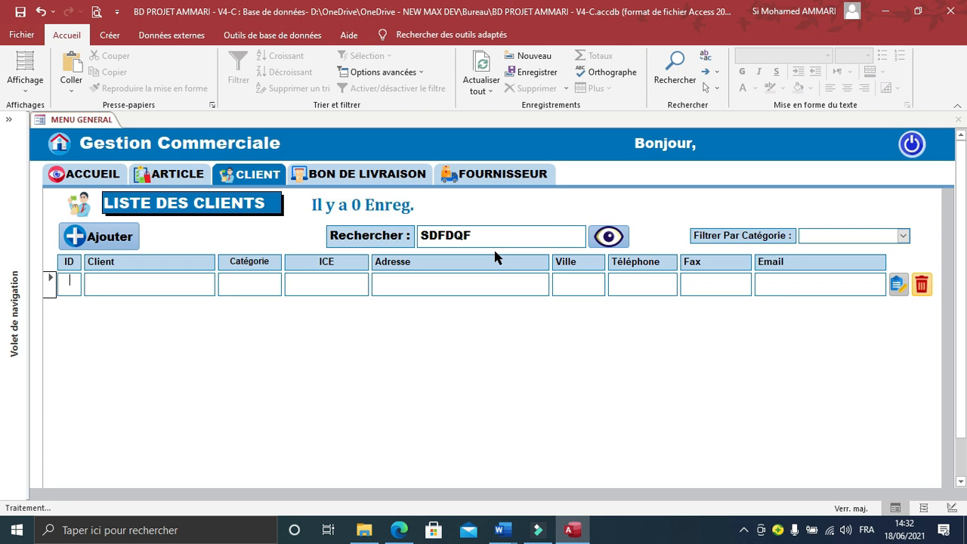
Step: Search the supplier list for QSDSQD, show all suppliers again, and return to the delivery note list
left_click(362, 173)
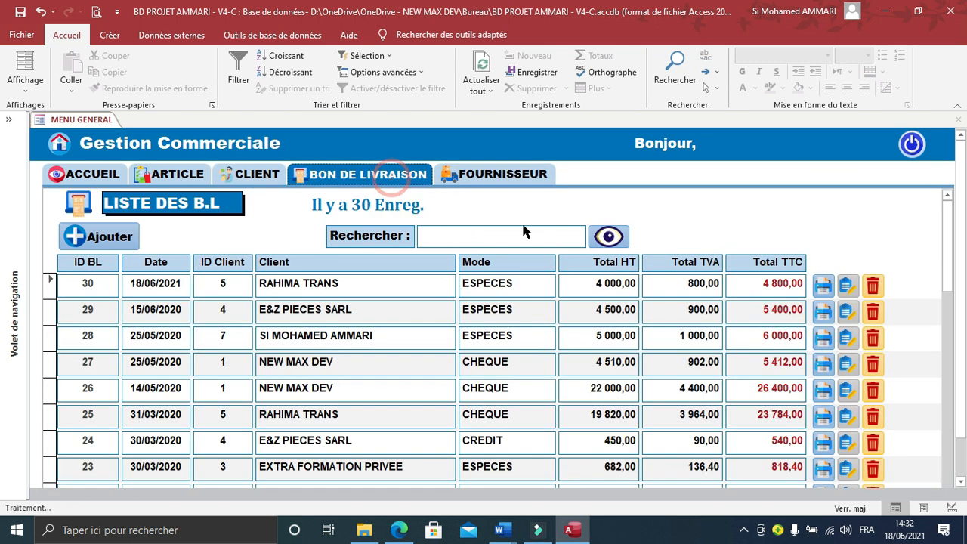
left_click(504, 180)
left_click(475, 234)
type("QSDSQD")
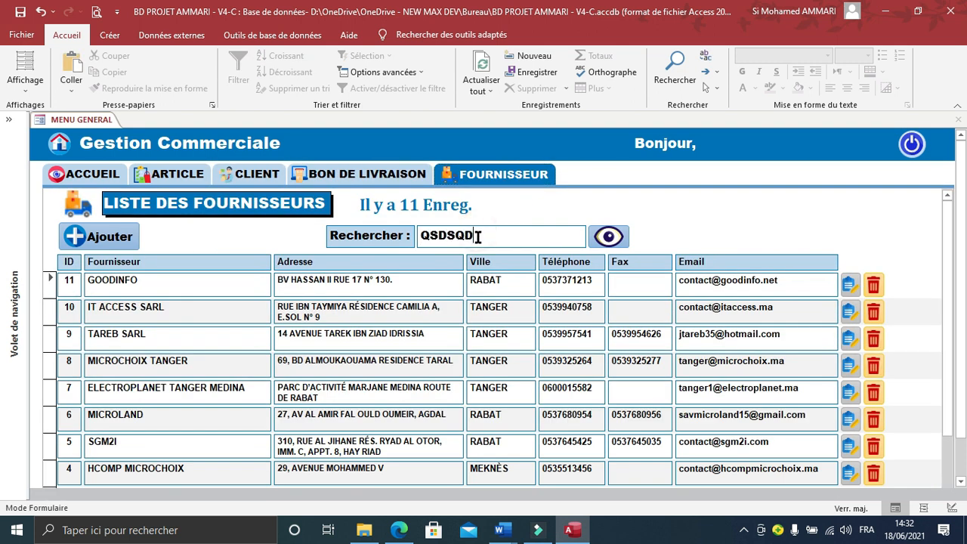
key("Return")
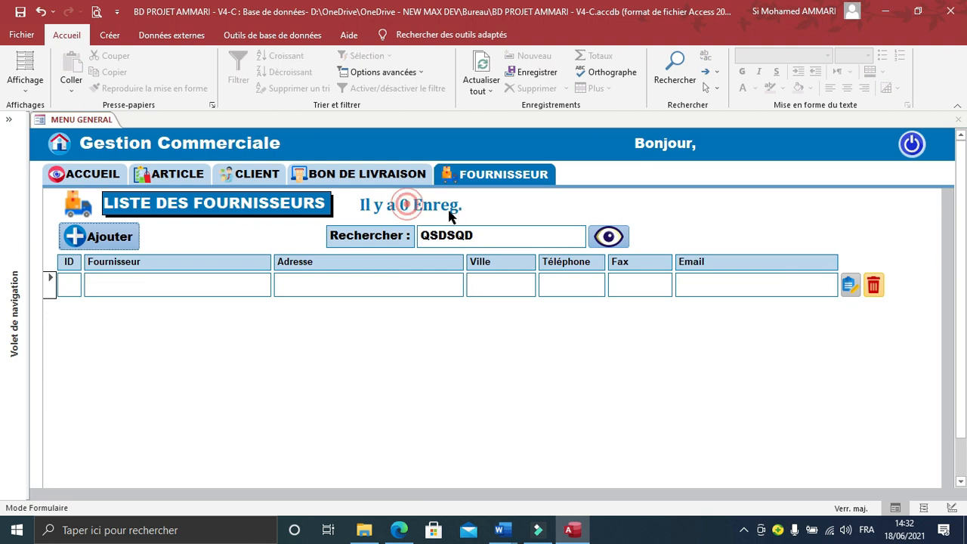
left_click(614, 237)
left_click(397, 174)
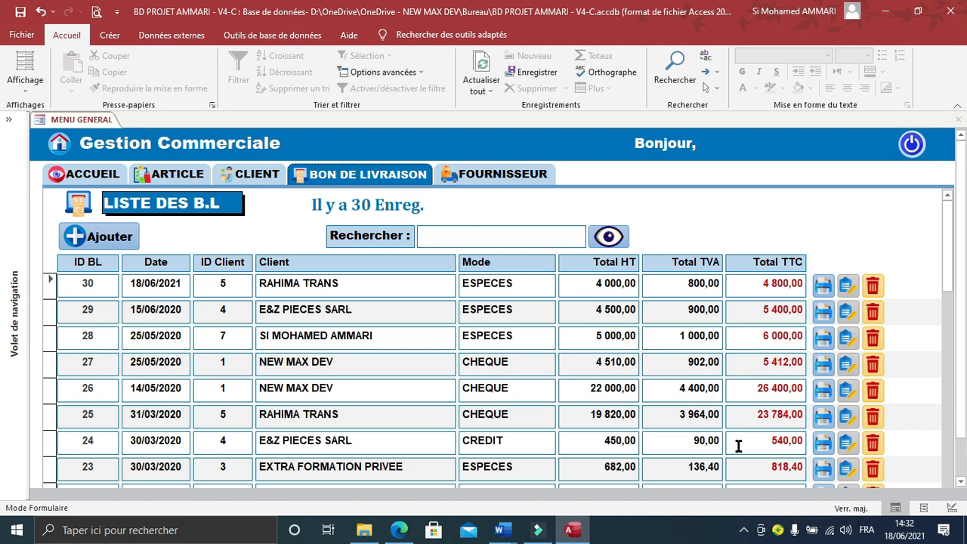
left_click(745, 530)
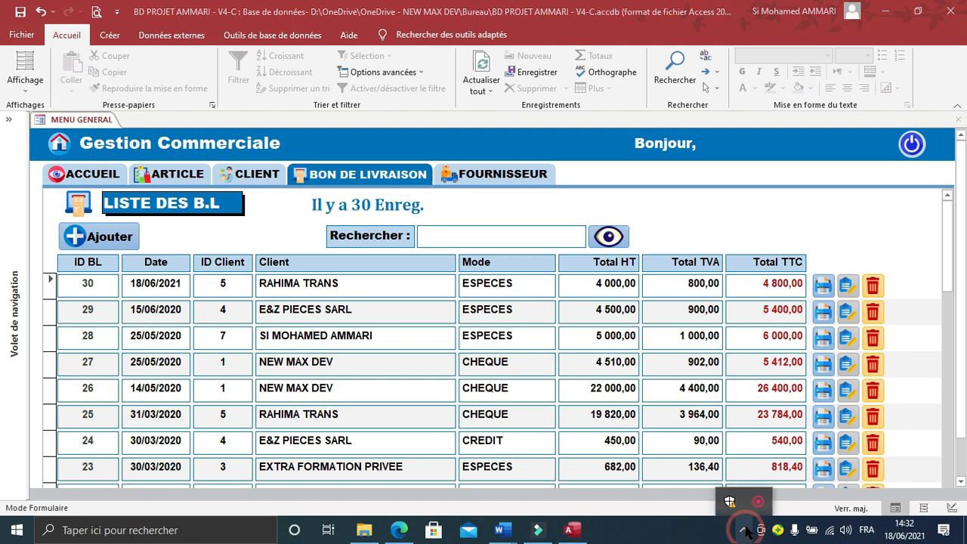
left_click(538, 302)
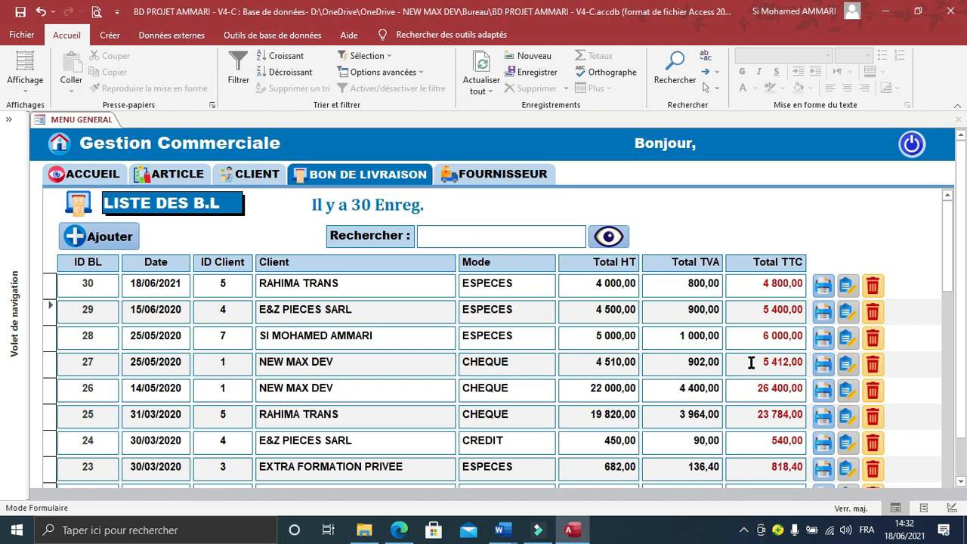
left_click(672, 287)
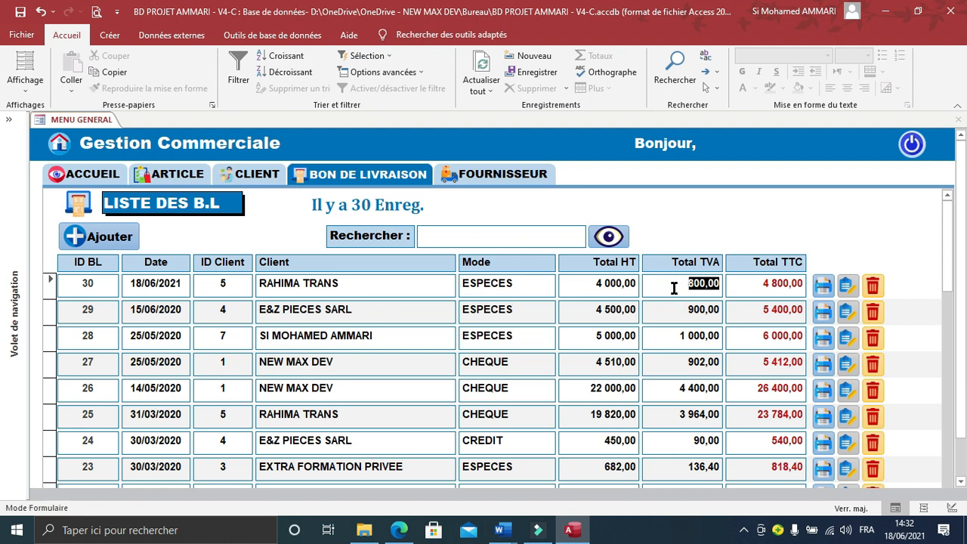
left_click(744, 530)
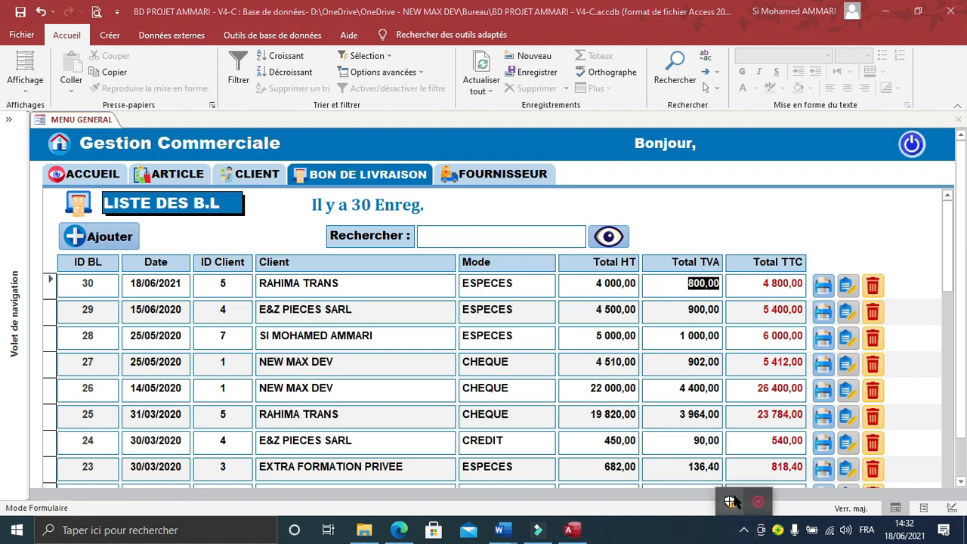